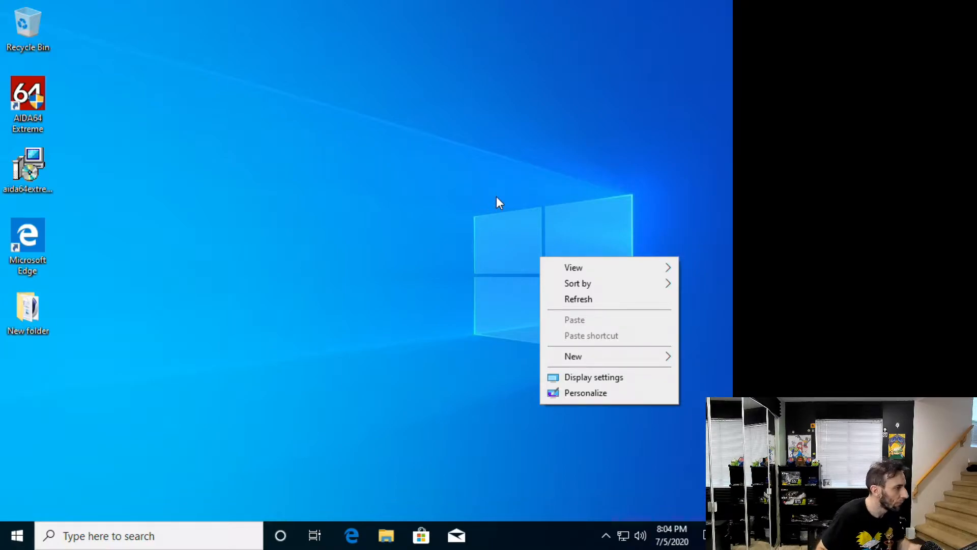
Check the scale, resolution and multiple-display options in the Windows display settings, and close the settings window
{"action": "right_click", "coordinate": [161, 191]}
{"action": "left_click", "coordinate": [279, 311]}
{"action": "scroll", "coordinate": [400, 385], "scroll_direction": "down", "scroll_amount": 3}
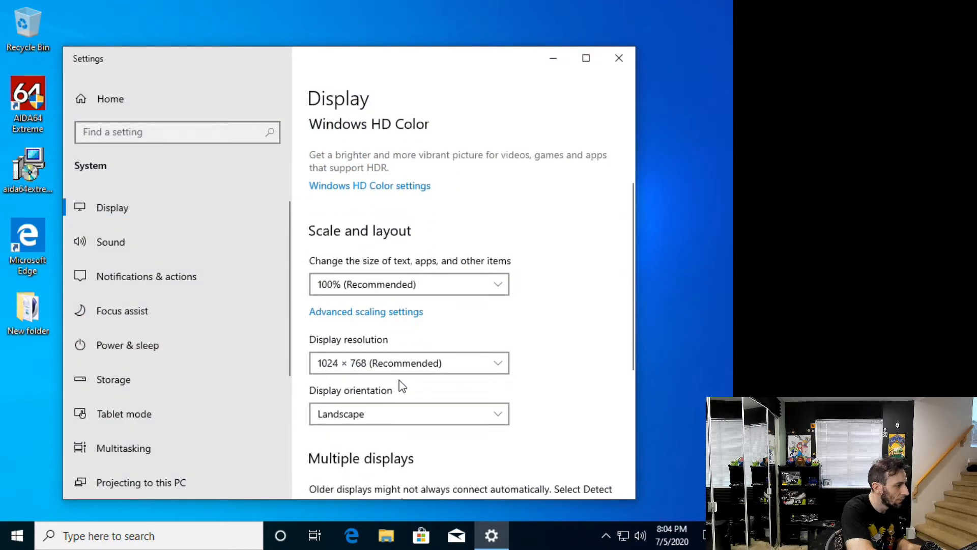
{"action": "left_click", "coordinate": [411, 365]}
{"action": "left_click", "coordinate": [410, 365]}
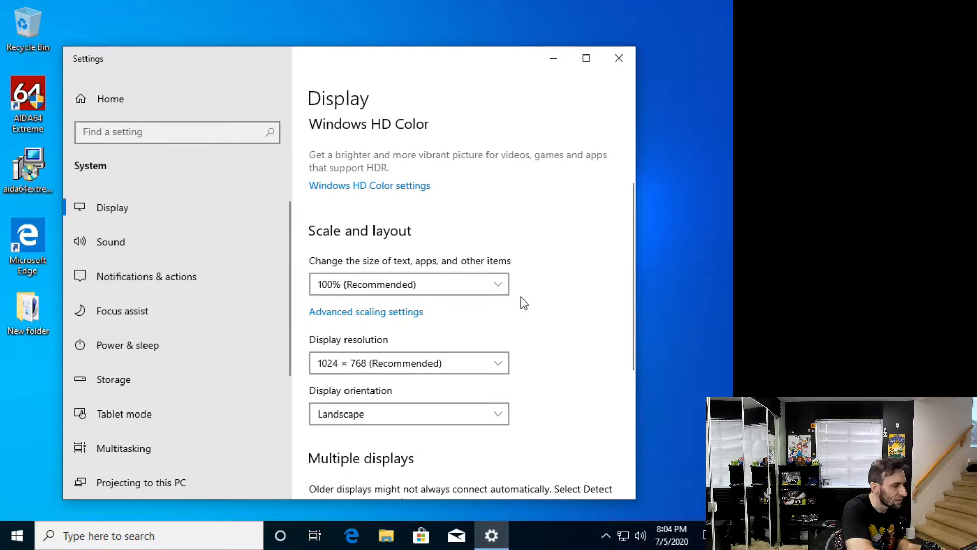
{"action": "scroll", "coordinate": [526, 328], "scroll_direction": "down", "scroll_amount": 3}
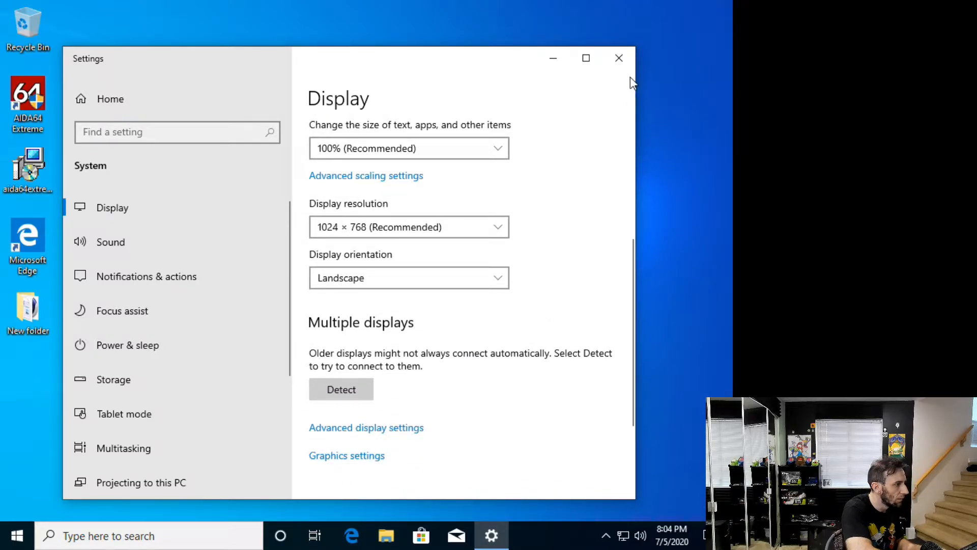
{"action": "left_click", "coordinate": [621, 62]}
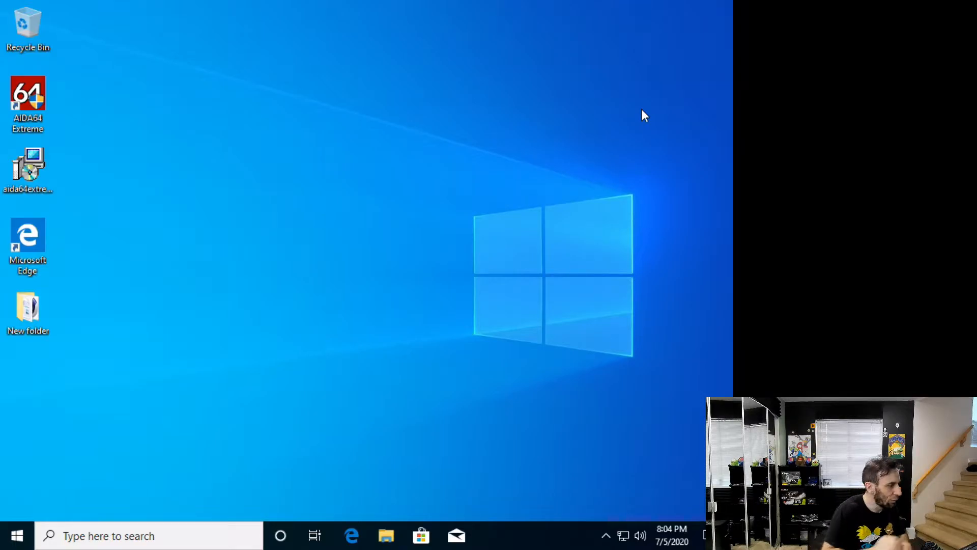
Move the aida64extreme installer to the Recycle Bin and rearrange the Microsoft Edge and New folder icons on the desktop
{"action": "left_click_drag", "start_coordinate": [36, 166], "coordinate": [28, 23]}
{"action": "left_click_drag", "start_coordinate": [28, 235], "coordinate": [89, 26]}
{"action": "left_click_drag", "start_coordinate": [31, 301], "coordinate": [40, 170]}
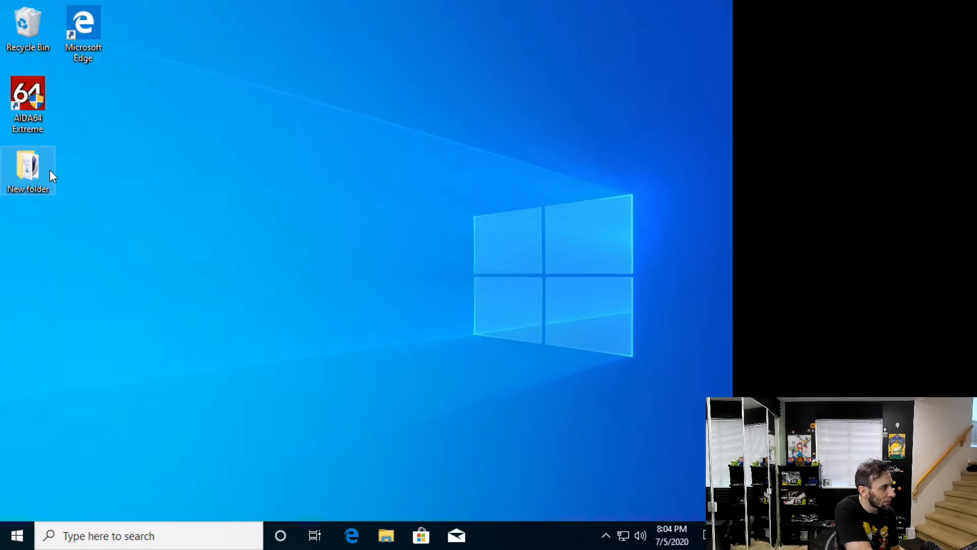
{"action": "left_click", "coordinate": [91, 138]}
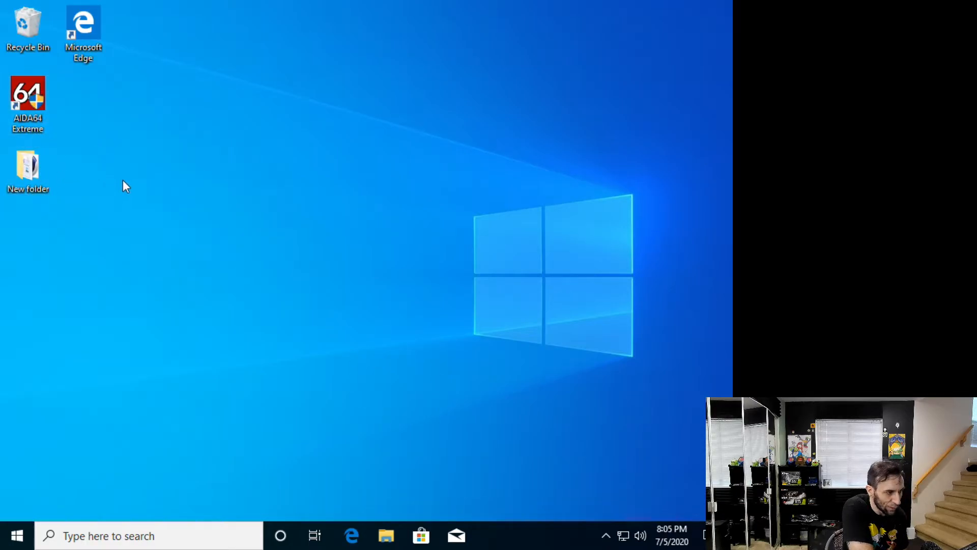
Switch to Microsoft Edge, search Google for occt and open the OCBASE / OCCT website
{"action": "left_click", "coordinate": [359, 529]}
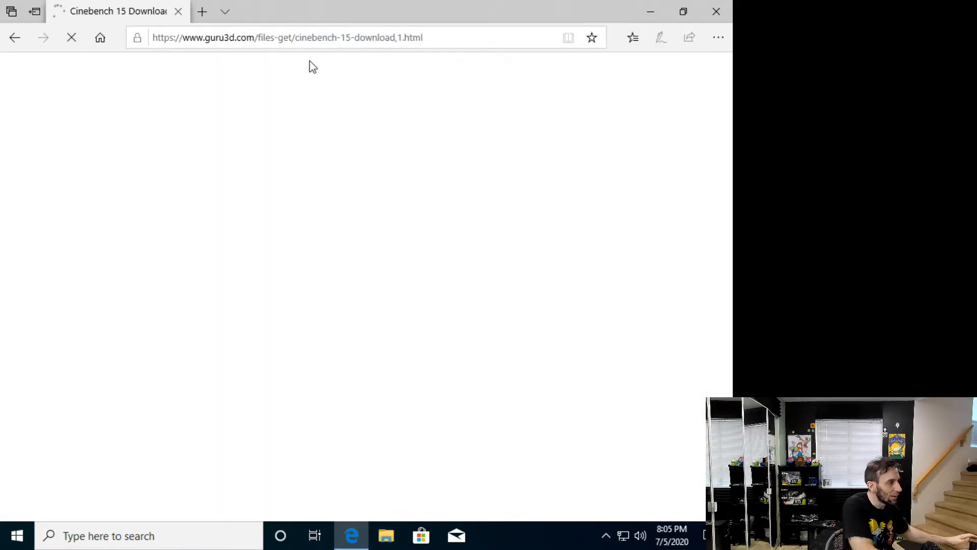
{"action": "left_click", "coordinate": [319, 31]}
{"action": "type", "text": "goo"}
{"action": "key", "text": "Return"}
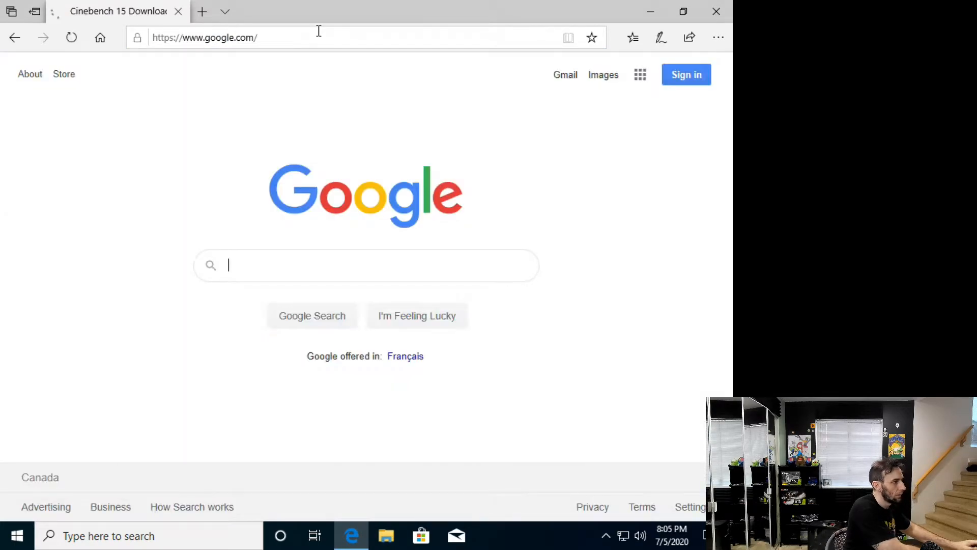
{"action": "type", "text": "occt"}
{"action": "key", "text": "Return"}
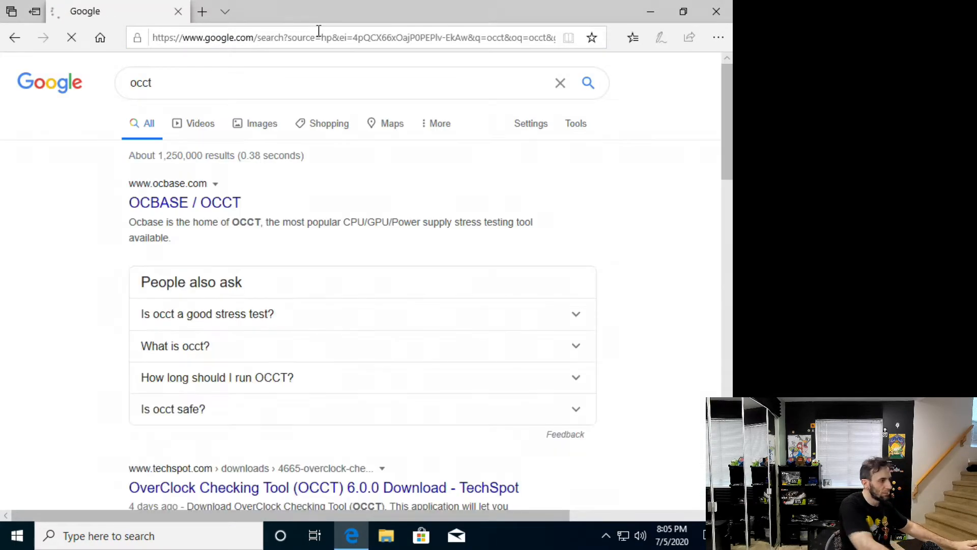
{"action": "left_click", "coordinate": [193, 204]}
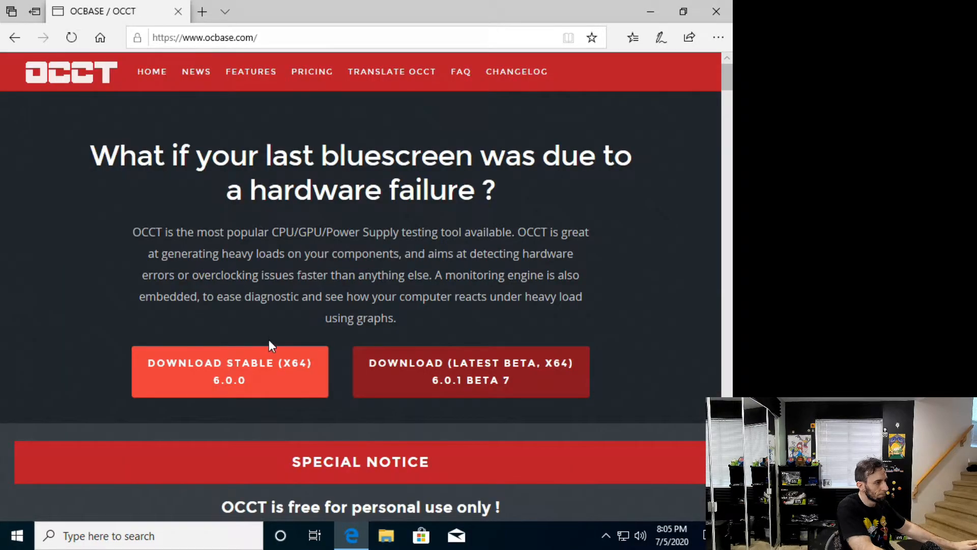
Download the stable x64 version OCCT 6.0.0 to the Desktop and place its icon beside New folder
{"action": "left_click", "coordinate": [260, 365]}
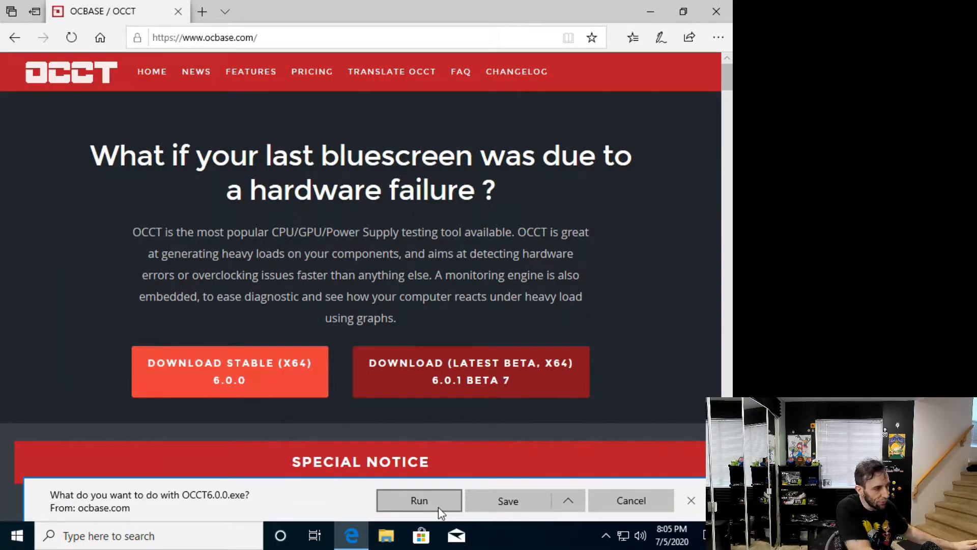
{"action": "left_click", "coordinate": [569, 500]}
{"action": "left_click", "coordinate": [555, 477]}
{"action": "left_click", "coordinate": [570, 502]}
{"action": "left_click", "coordinate": [564, 481]}
{"action": "left_click", "coordinate": [68, 111]}
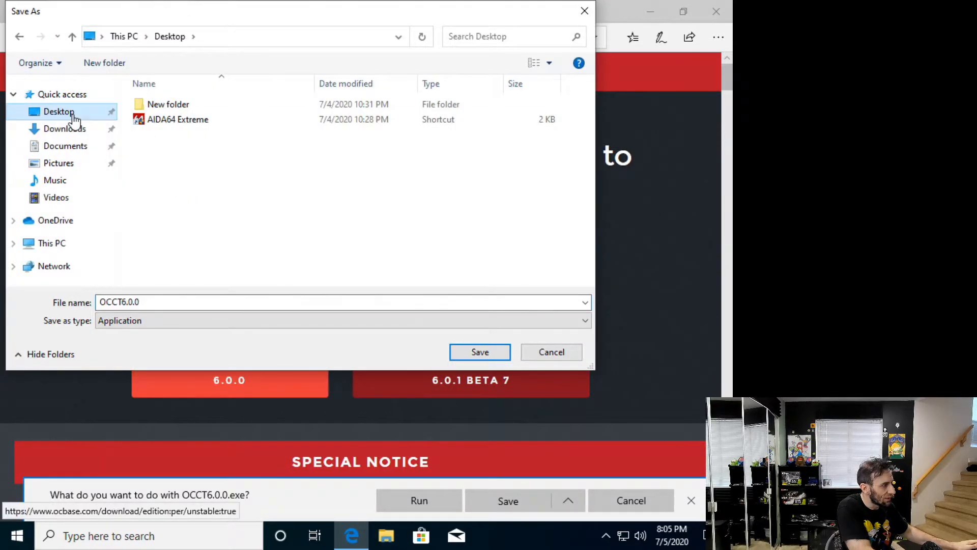
{"action": "left_click", "coordinate": [477, 354]}
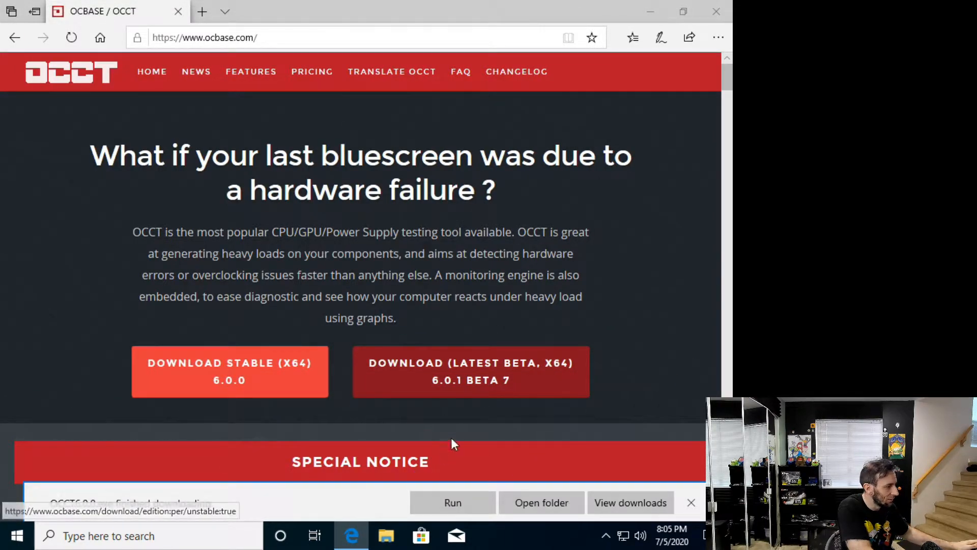
{"action": "left_click", "coordinate": [705, 15]}
{"action": "left_click_drag", "start_coordinate": [31, 233], "coordinate": [85, 169]}
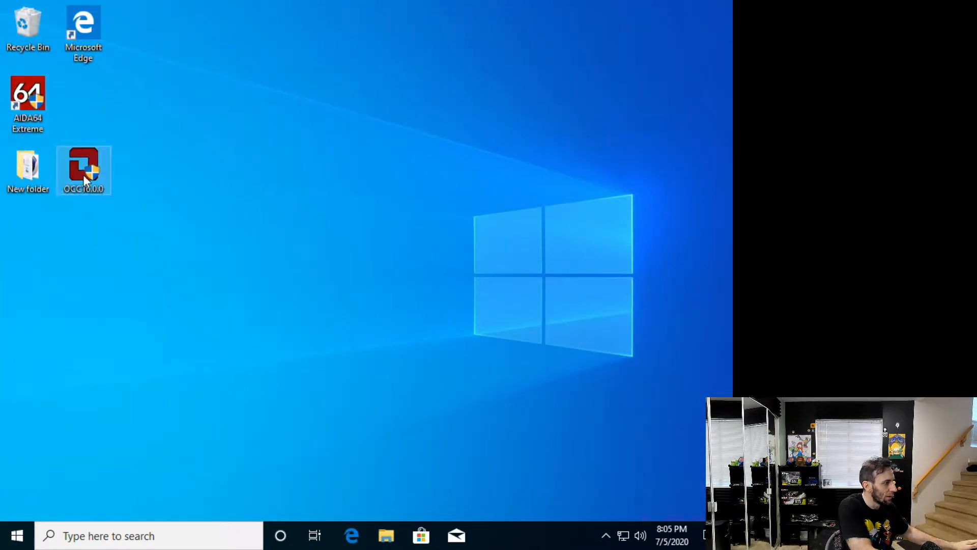
Launch AIDA64 Extreme from the desktop and CINEBENCH Windows 64 Bit from New folder
{"action": "double_click", "coordinate": [30, 164]}
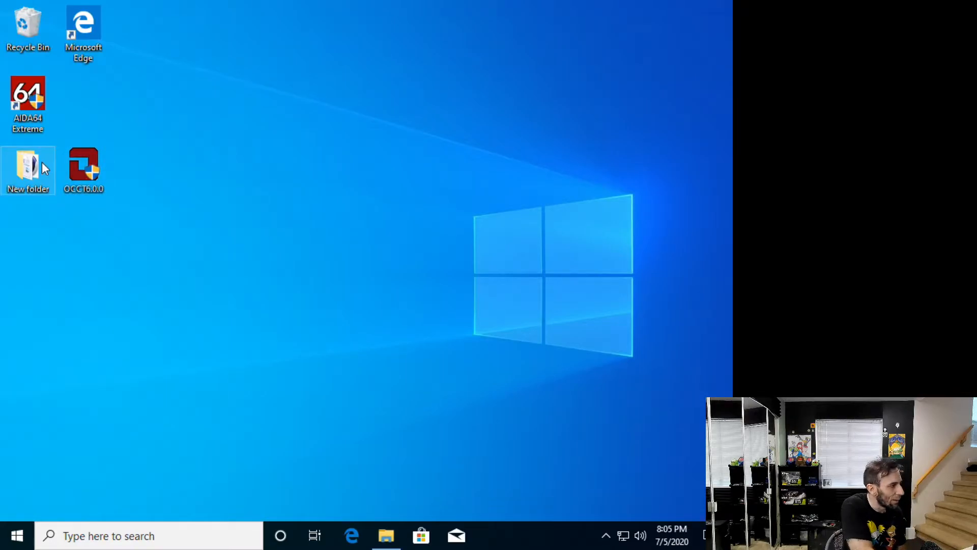
{"action": "double_click", "coordinate": [45, 106]}
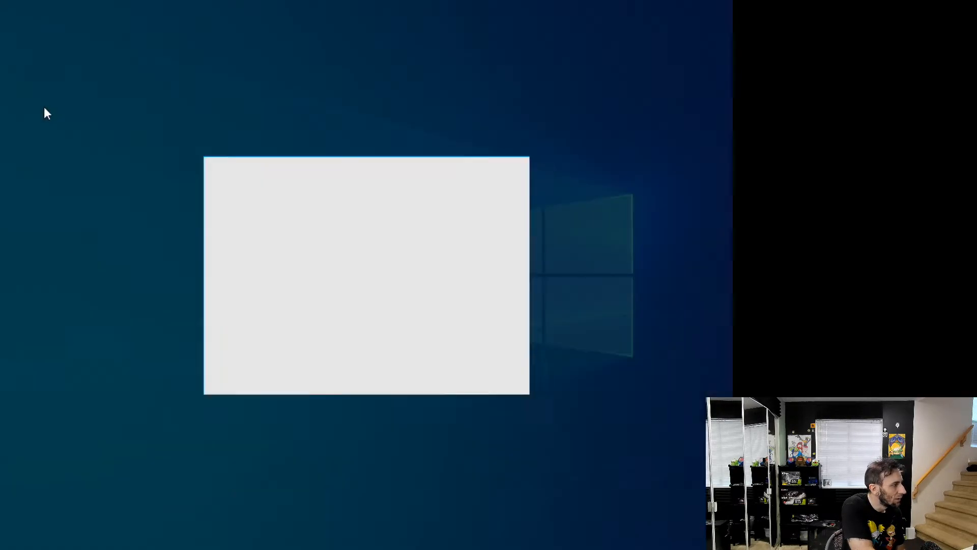
{"action": "left_click", "coordinate": [295, 365]}
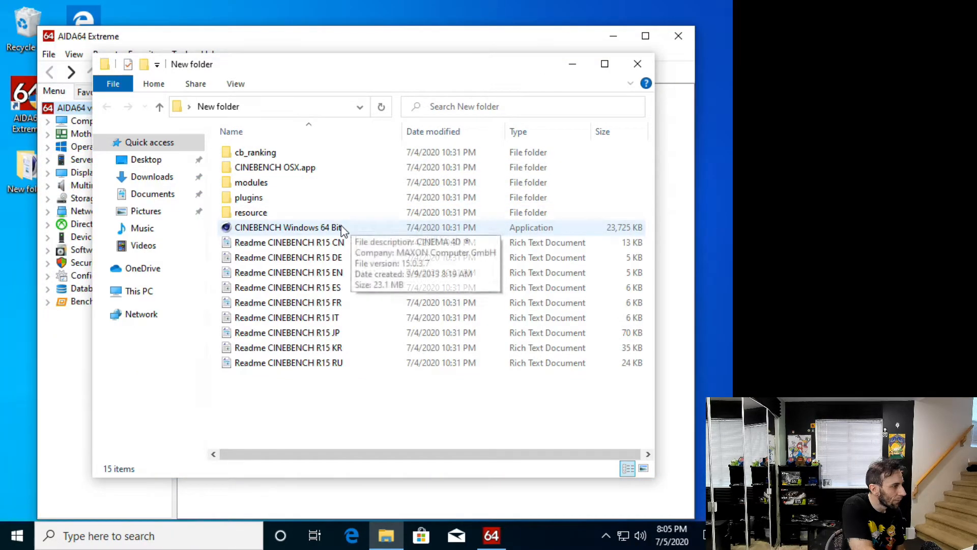
{"action": "left_click", "coordinate": [328, 227]}
{"action": "left_click", "coordinate": [638, 64]}
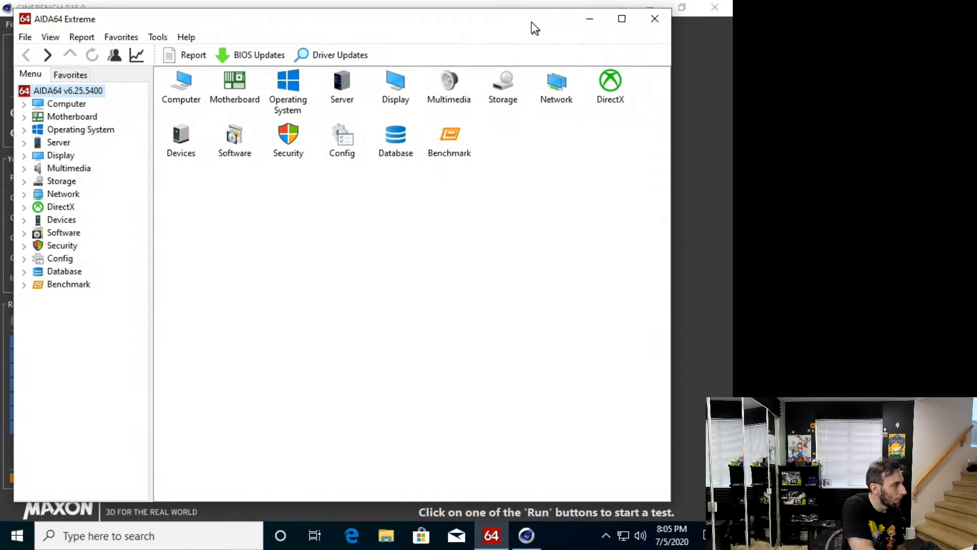
Examine the computer's sensor temperatures, fan speeds and voltages in AIDA64 Extreme, and minimize its window
{"action": "left_click", "coordinate": [24, 103]}
{"action": "left_click", "coordinate": [75, 206]}
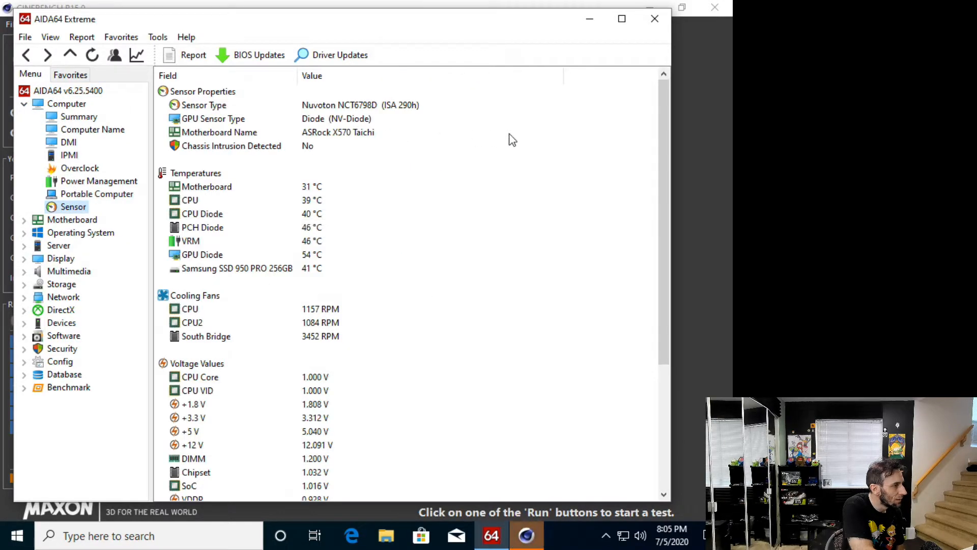
{"action": "scroll", "coordinate": [382, 221], "scroll_direction": "down", "scroll_amount": 1}
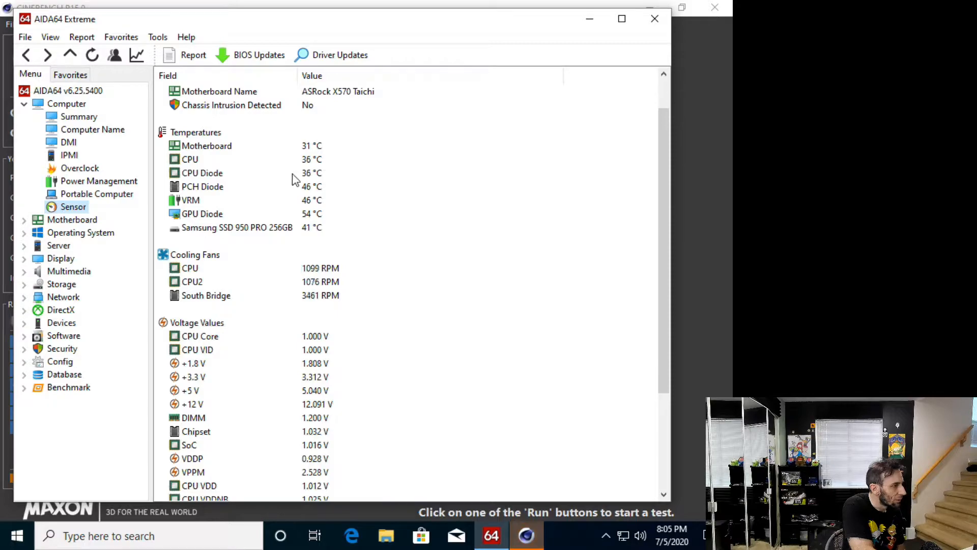
{"action": "scroll", "coordinate": [311, 173], "scroll_direction": "down", "scroll_amount": 1}
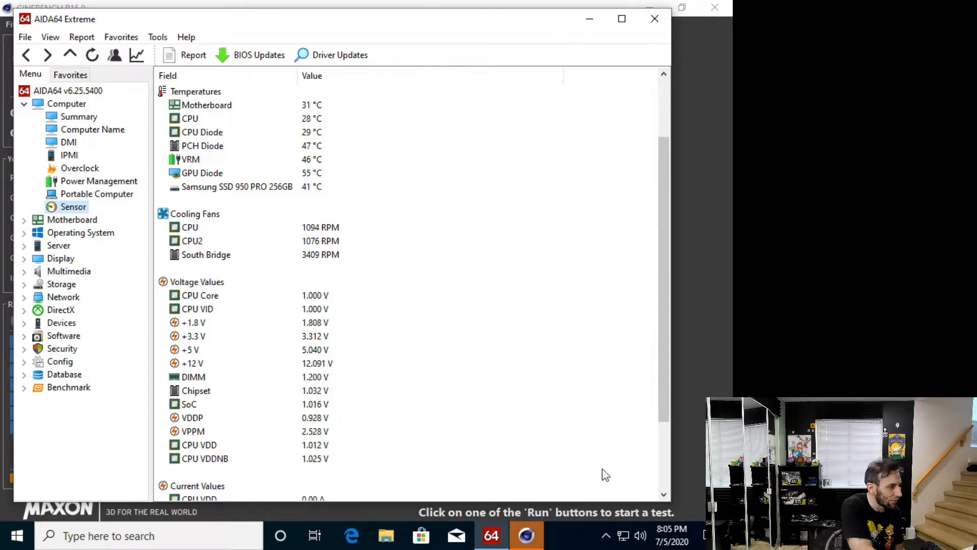
{"action": "left_click", "coordinate": [491, 536]}
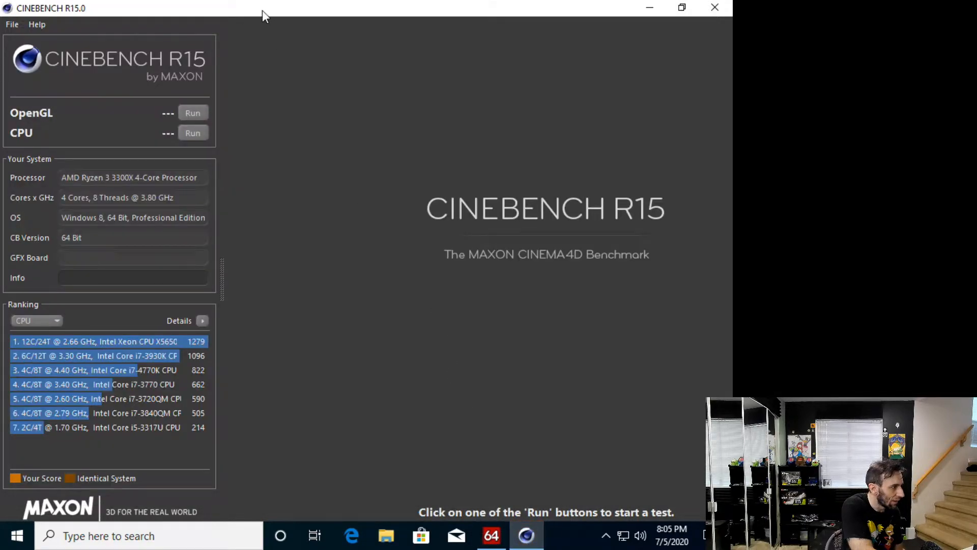
{"action": "left_click", "coordinate": [683, 8]}
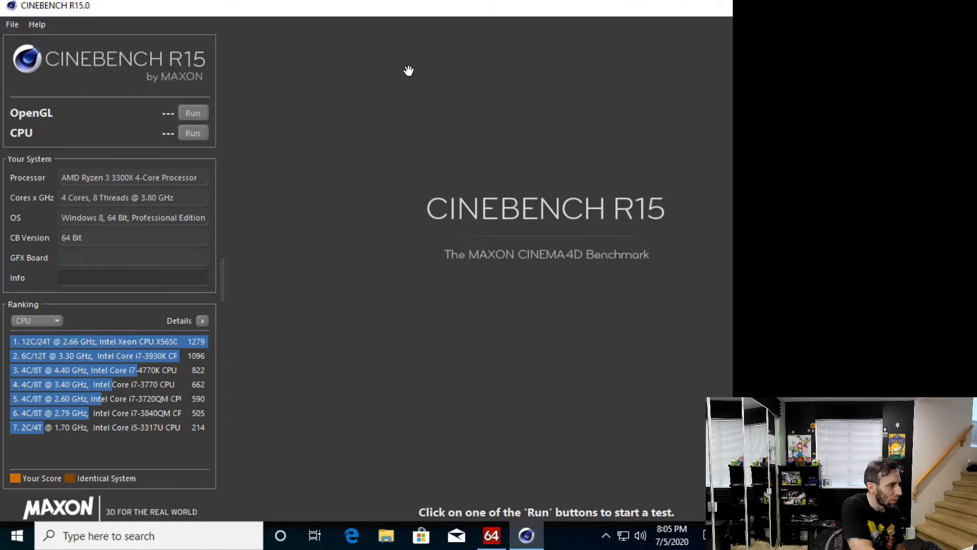
{"action": "left_click_drag", "start_coordinate": [582, 8], "coordinate": [410, 50]}
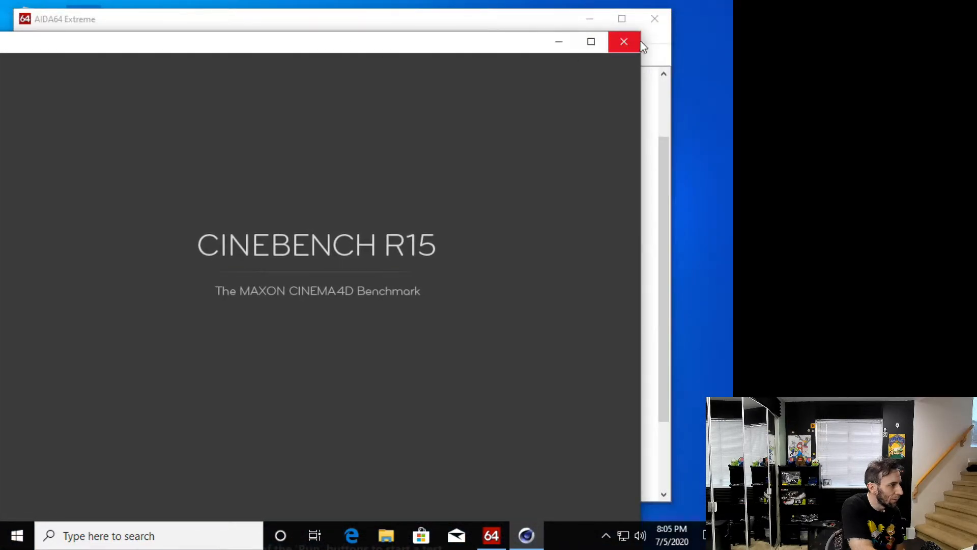
{"action": "left_click_drag", "start_coordinate": [461, 46], "coordinate": [599, 46]}
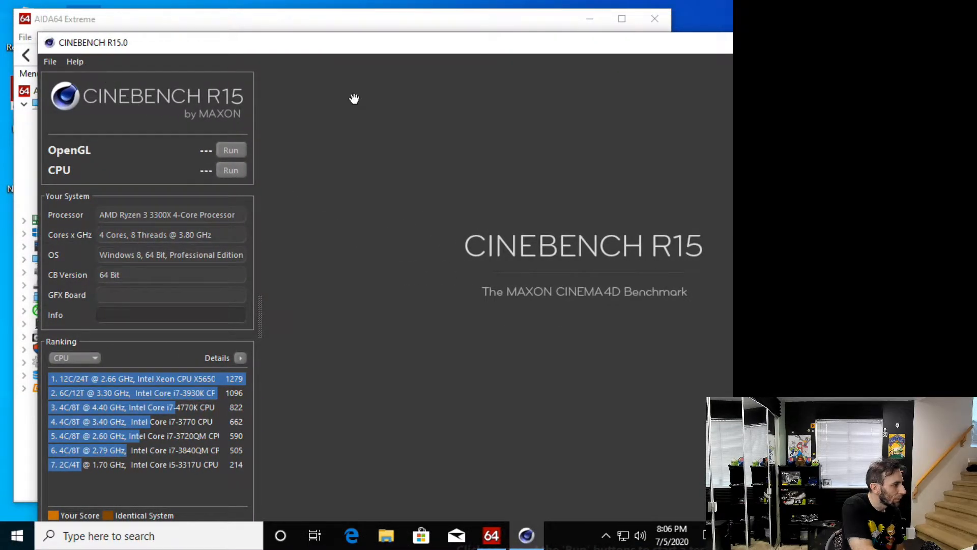
{"action": "double_click", "coordinate": [373, 46]}
{"action": "left_click", "coordinate": [684, 7]}
{"action": "left_click_drag", "start_coordinate": [216, 48], "coordinate": [194, 25]}
{"action": "double_click", "coordinate": [194, 26]}
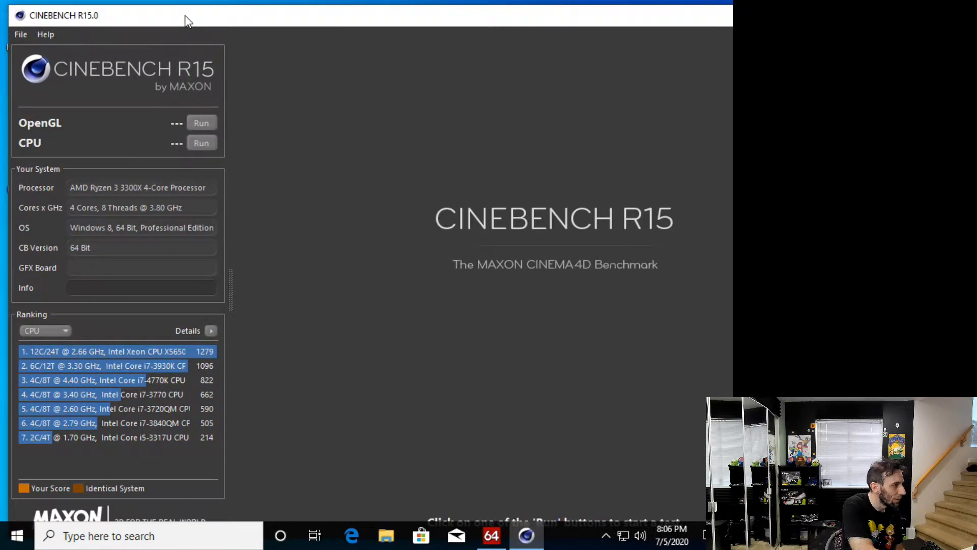
Run the CINEBENCH R15 CPU test and exit the benchmark without saving its score
{"action": "left_click", "coordinate": [192, 133]}
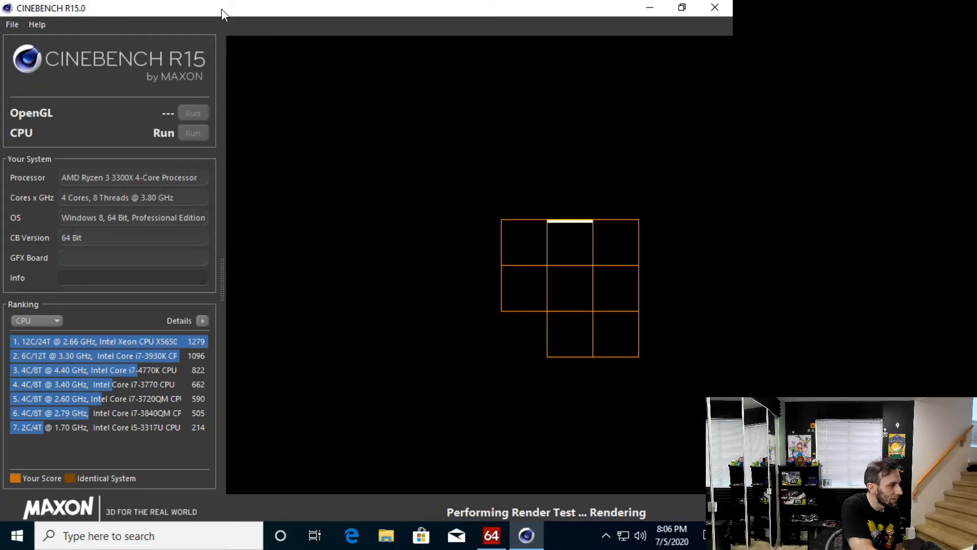
{"action": "left_click_drag", "start_coordinate": [222, 8], "coordinate": [238, 207]}
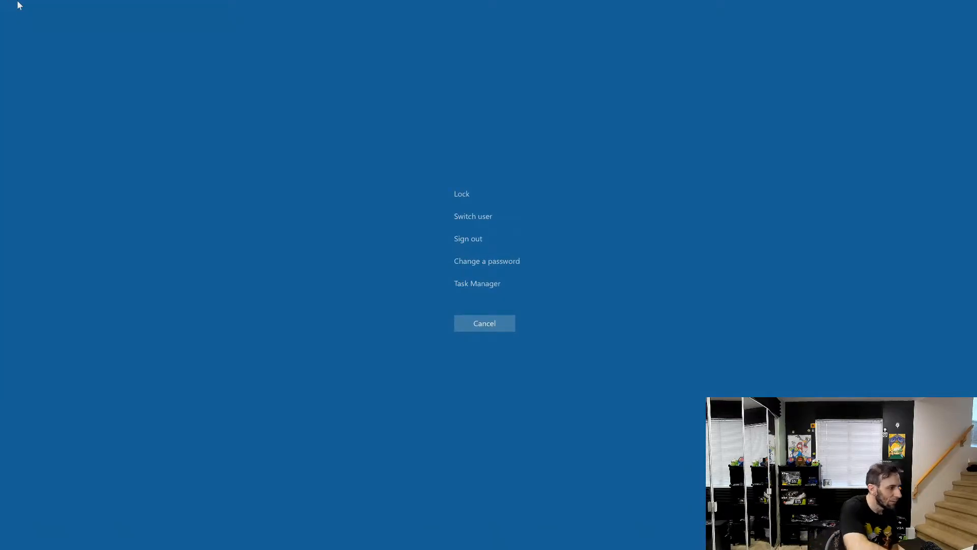
{"action": "left_click", "coordinate": [456, 329]}
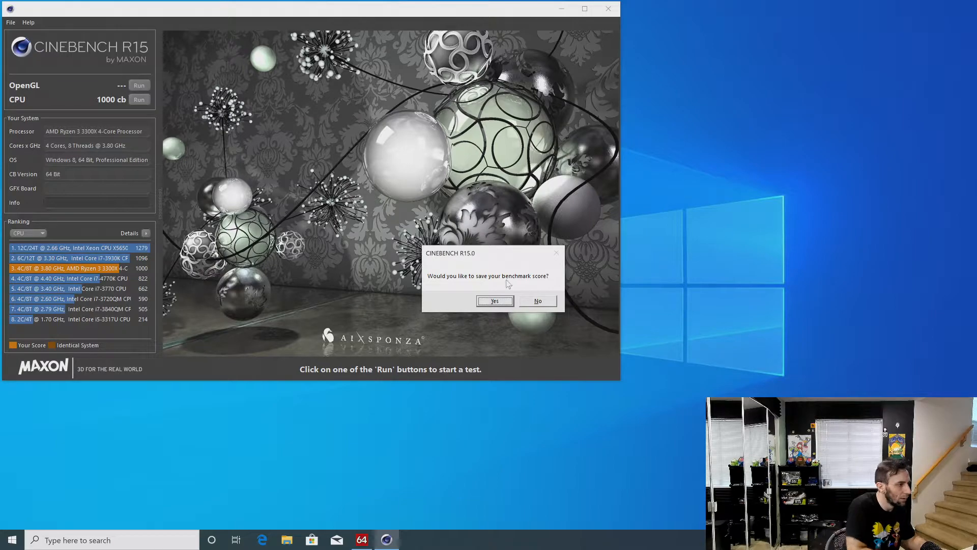
{"action": "left_click", "coordinate": [538, 301]}
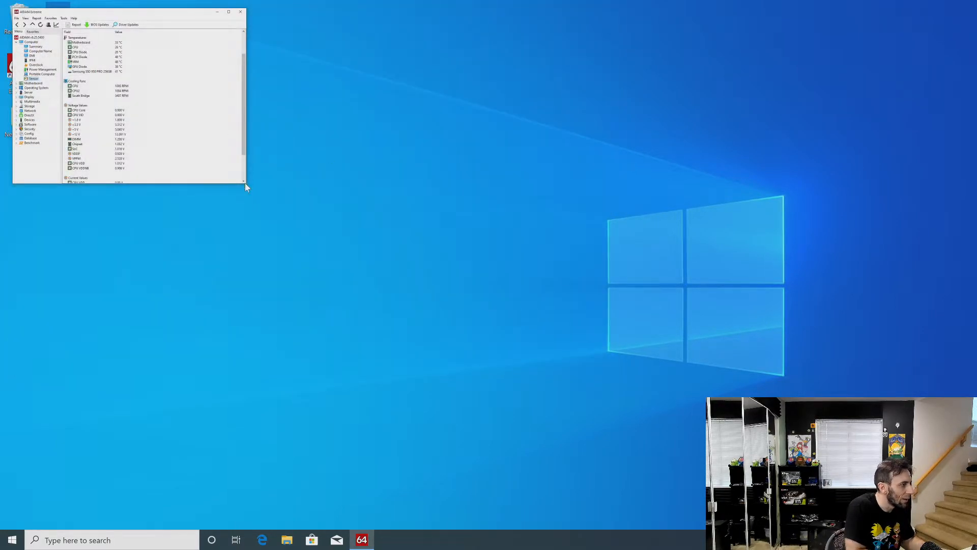
Change the Windows display resolution to 1920 × 1080, keep the changes and close the display settings
{"action": "right_click", "coordinate": [373, 188]}
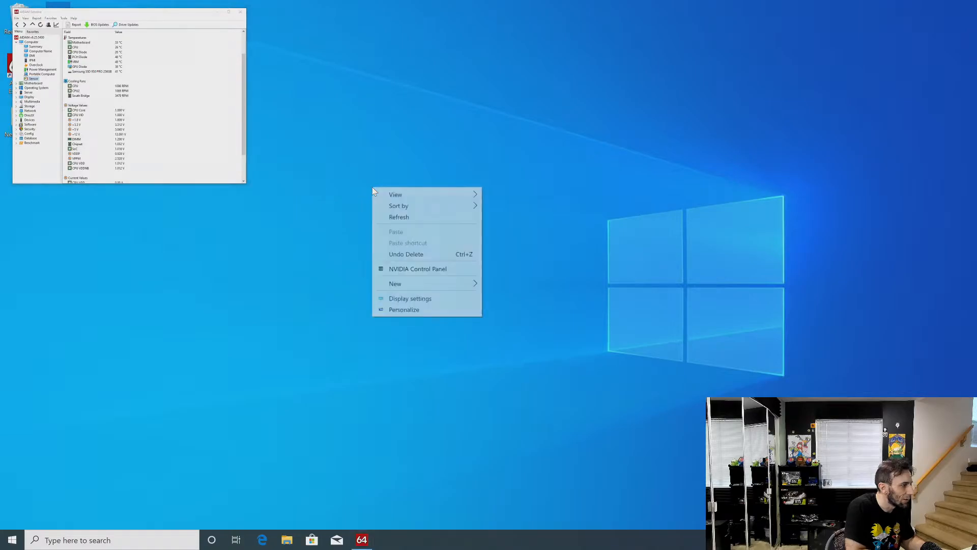
{"action": "left_click", "coordinate": [417, 298]}
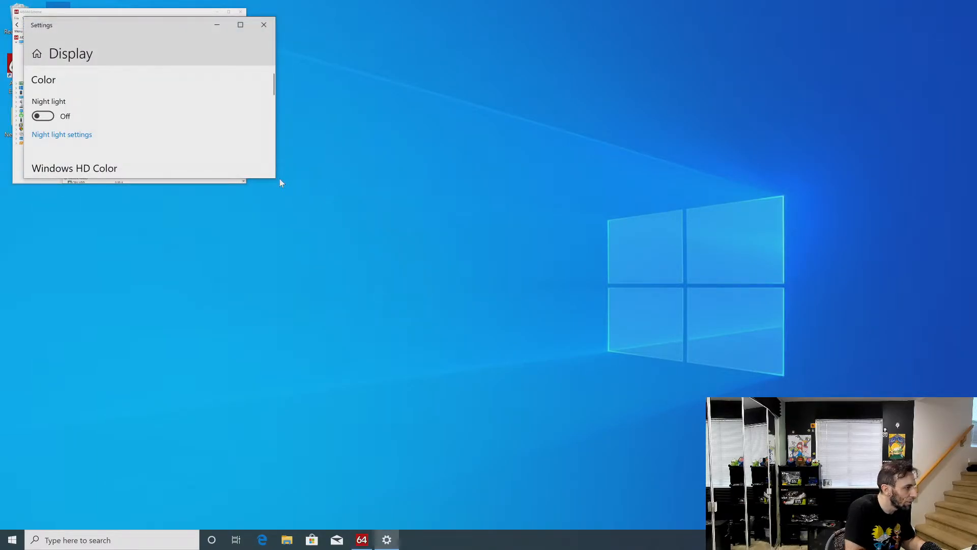
{"action": "left_click_drag", "start_coordinate": [278, 176], "coordinate": [418, 306]}
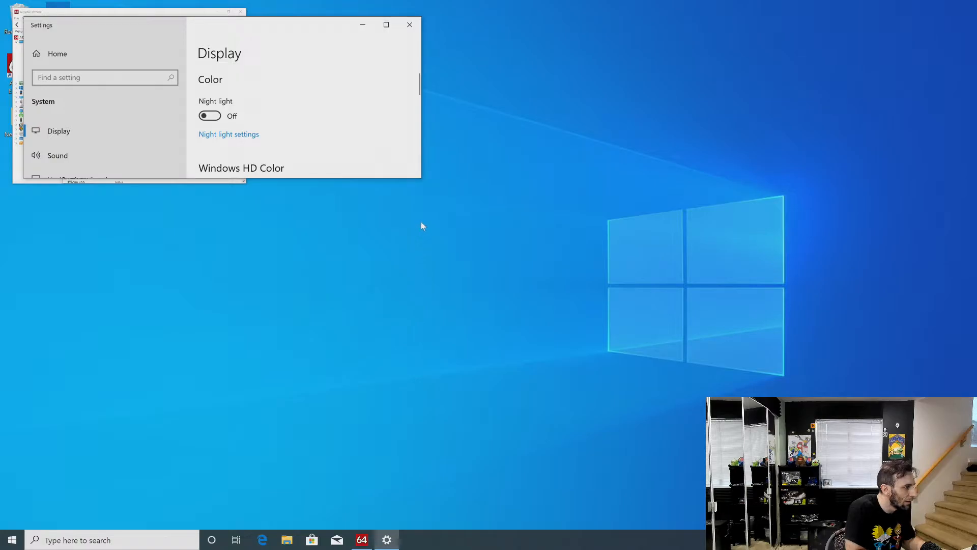
{"action": "left_click_drag", "start_coordinate": [419, 182], "coordinate": [423, 397]}
{"action": "left_click", "coordinate": [328, 333]}
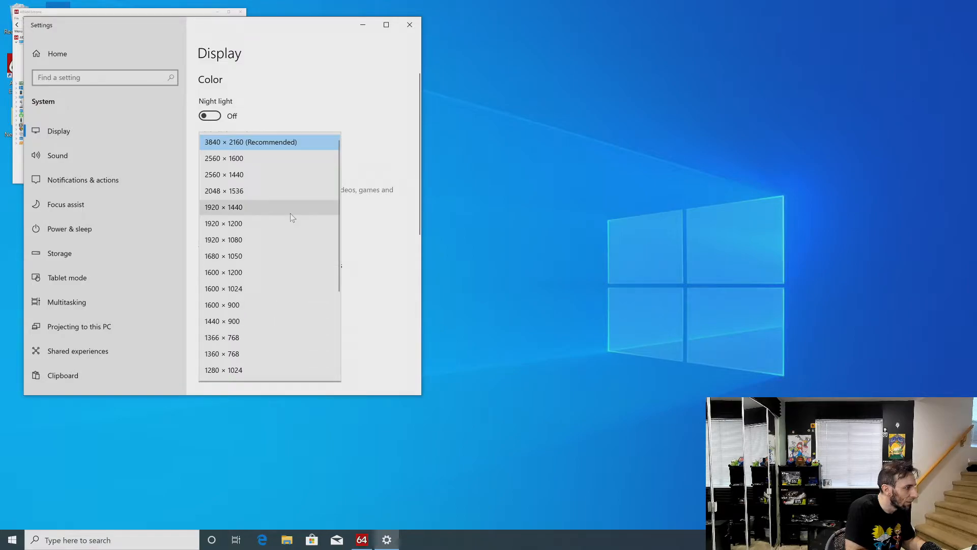
{"action": "left_click", "coordinate": [290, 239]}
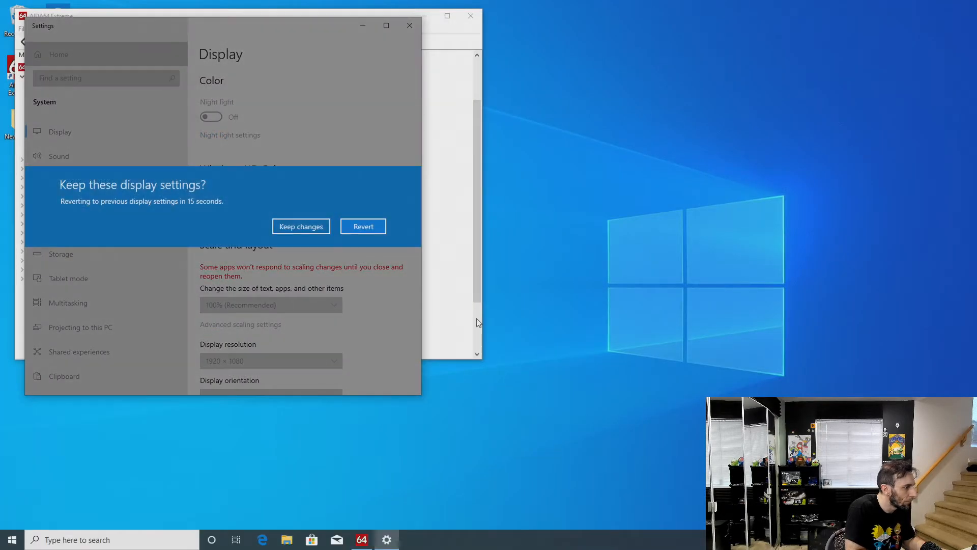
{"action": "left_click", "coordinate": [295, 223]}
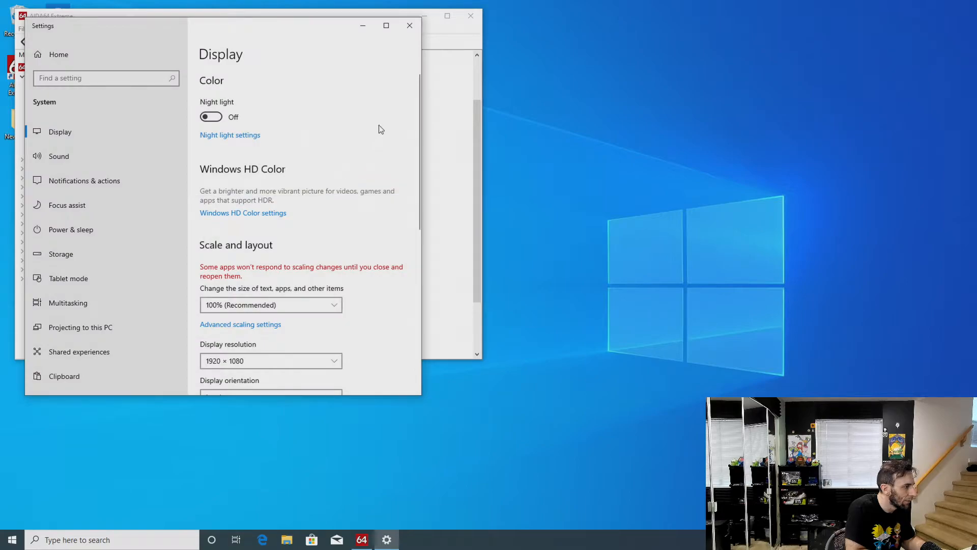
{"action": "left_click", "coordinate": [410, 25]}
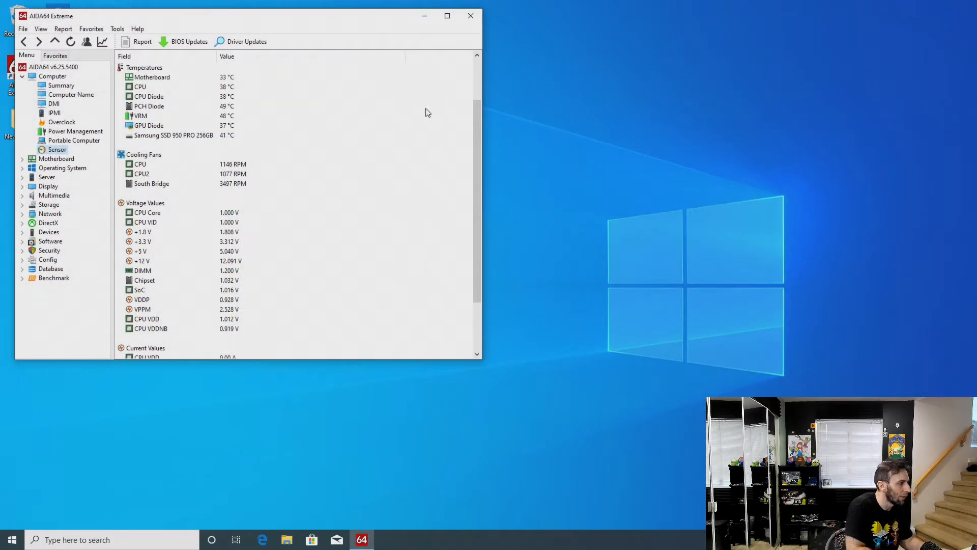
Launch CINEBENCH Windows 64 Bit from New folder, place it beside the AIDA64 sensor list and run its CPU test
{"action": "left_click_drag", "start_coordinate": [214, 18], "coordinate": [301, 27]}
{"action": "double_click", "coordinate": [23, 119]}
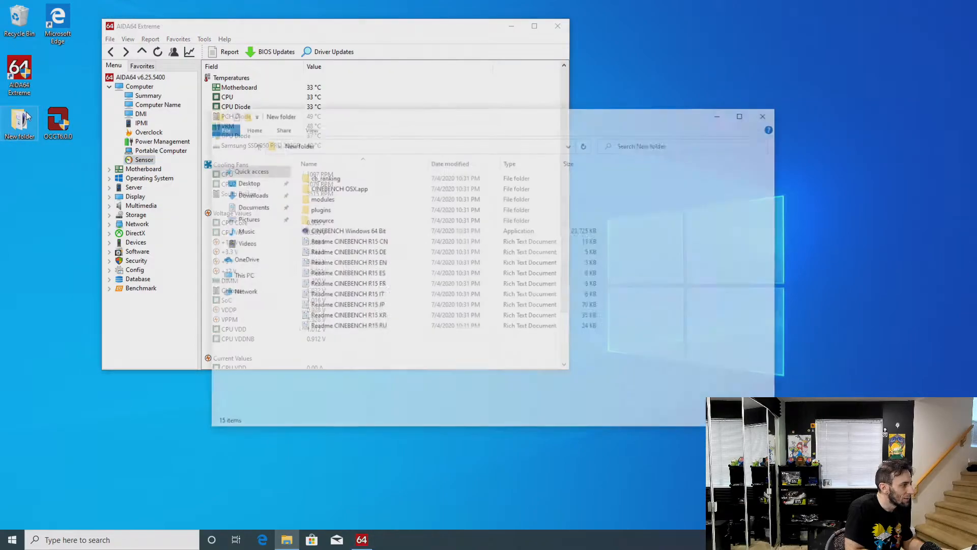
{"action": "double_click", "coordinate": [374, 241]}
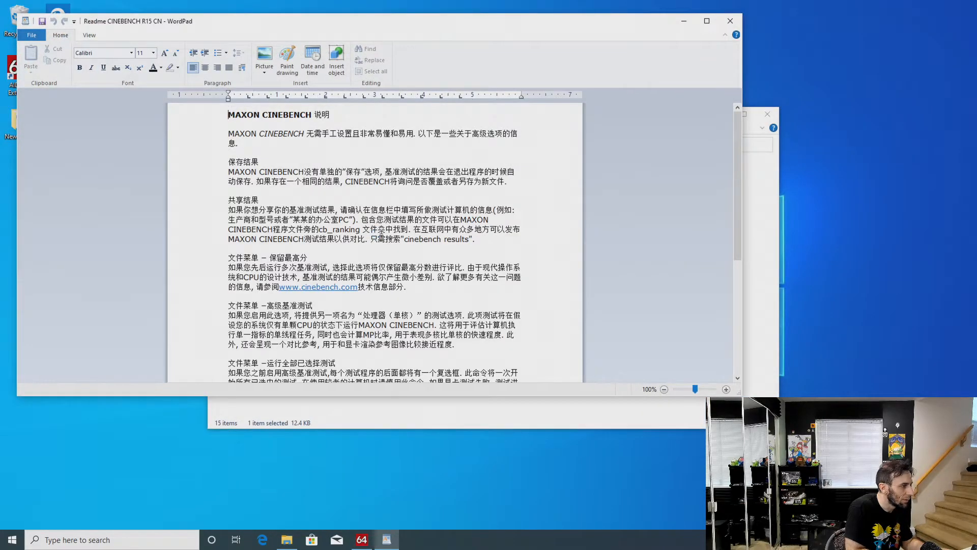
{"action": "left_click", "coordinate": [730, 21]}
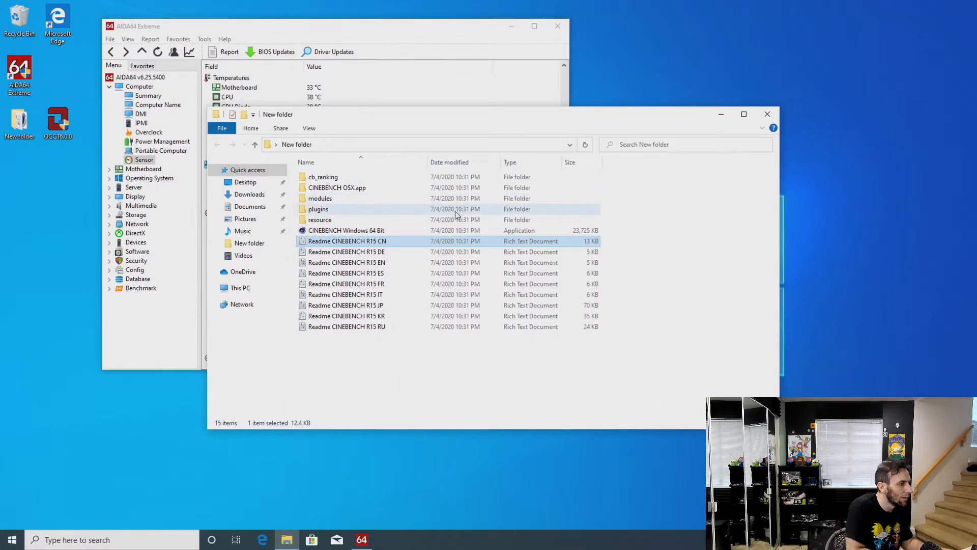
{"action": "double_click", "coordinate": [370, 232]}
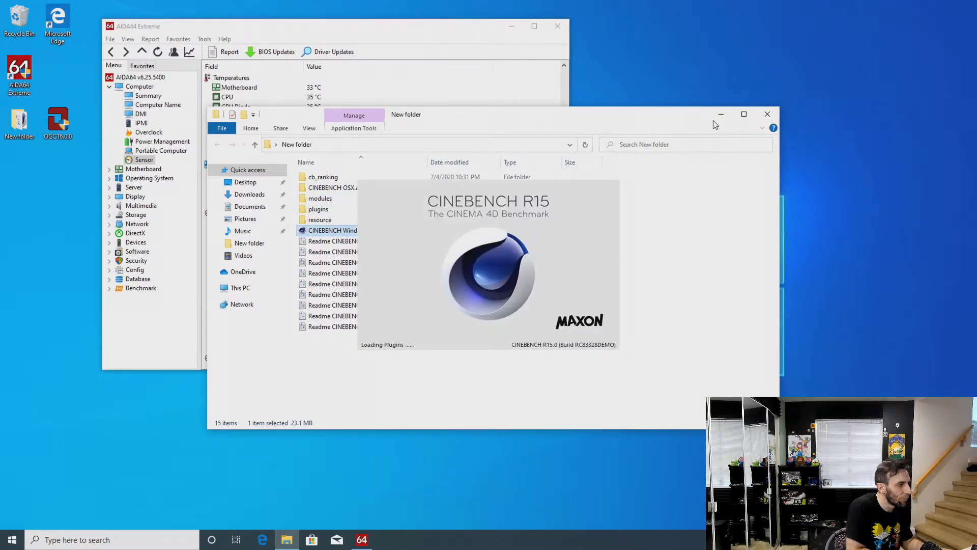
{"action": "left_click", "coordinate": [721, 114]}
{"action": "left_click_drag", "start_coordinate": [357, 28], "coordinate": [585, 12]}
{"action": "left_click", "coordinate": [469, 100]}
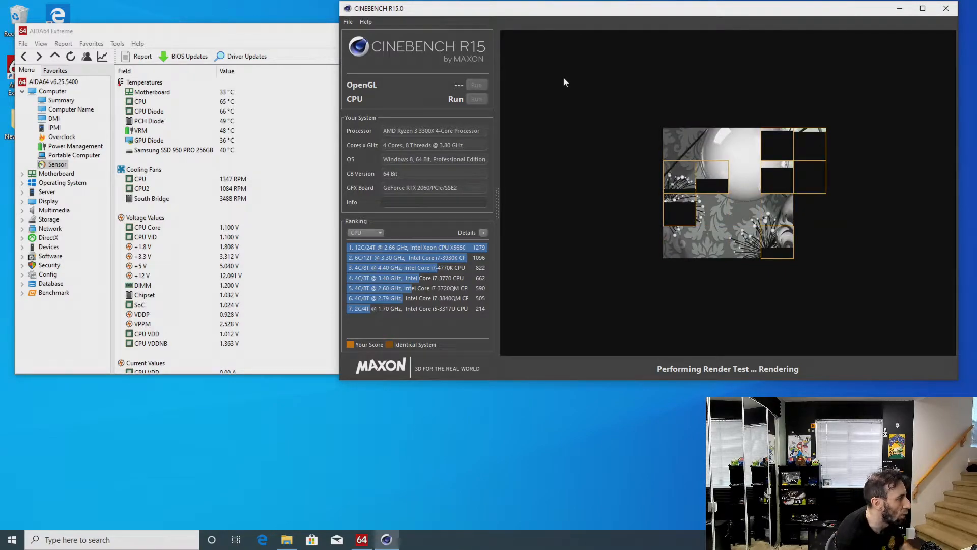
Examine the CPU Package power in AIDA64's sensor list while the CINEBENCH render test is running
{"action": "scroll", "coordinate": [252, 233], "scroll_direction": "down", "scroll_amount": 2}
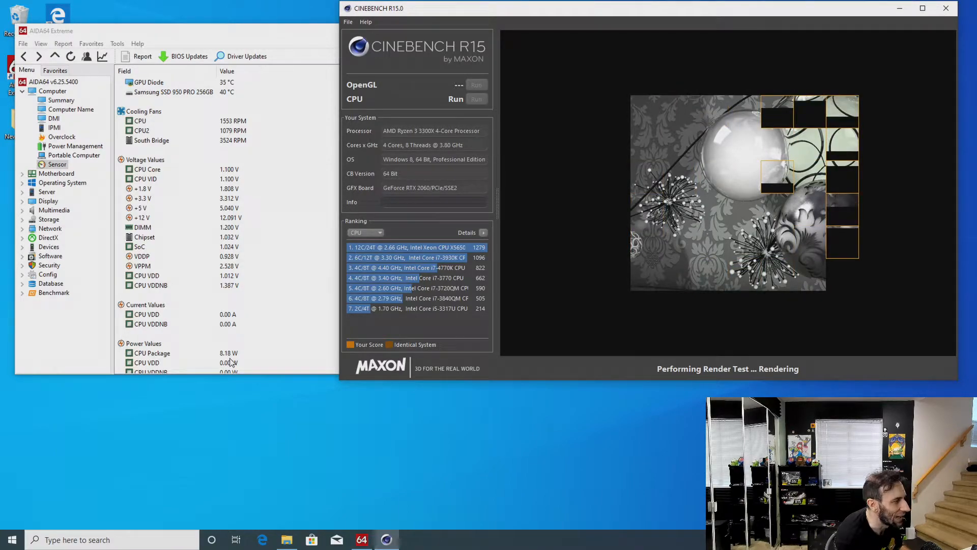
{"action": "left_click", "coordinate": [230, 355]}
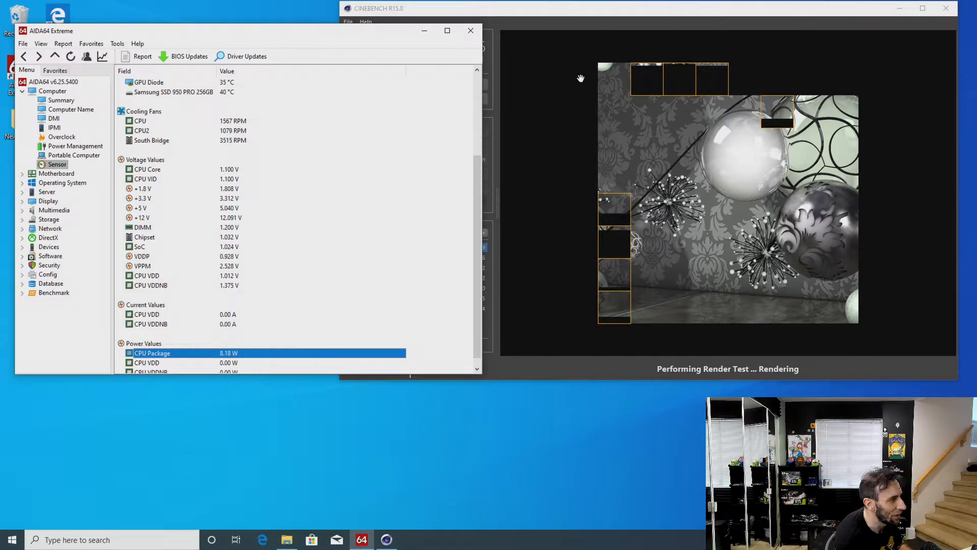
{"action": "left_click", "coordinate": [539, 15]}
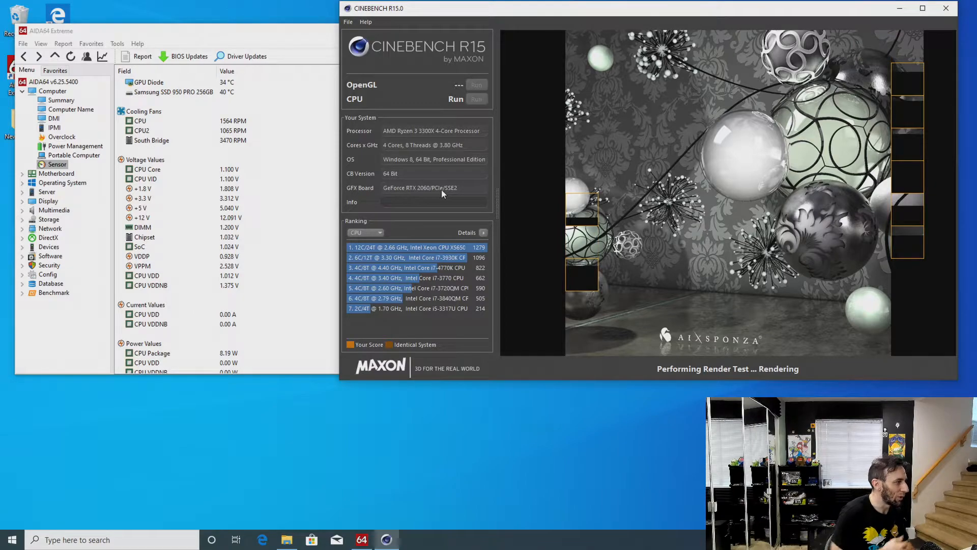
Open AIDA64 CPUID to check the CPU clock and move its window clear of the sensor readings
{"action": "left_click", "coordinate": [117, 44]}
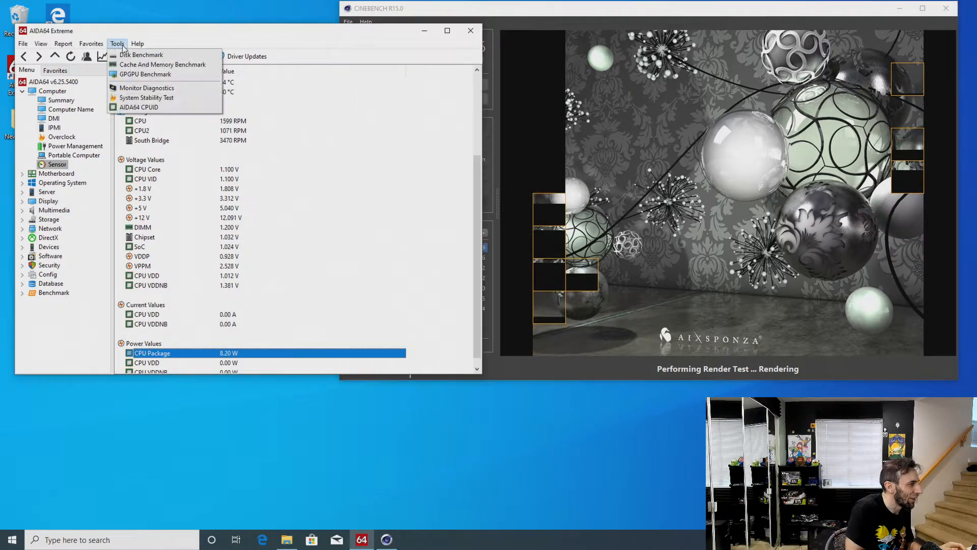
{"action": "left_click", "coordinate": [149, 107]}
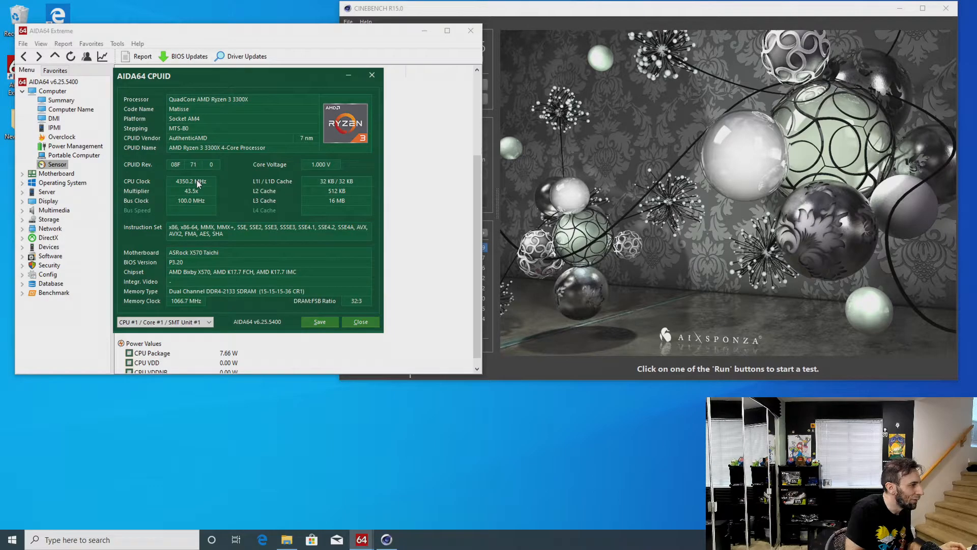
{"action": "left_click_drag", "start_coordinate": [278, 76], "coordinate": [426, 270]}
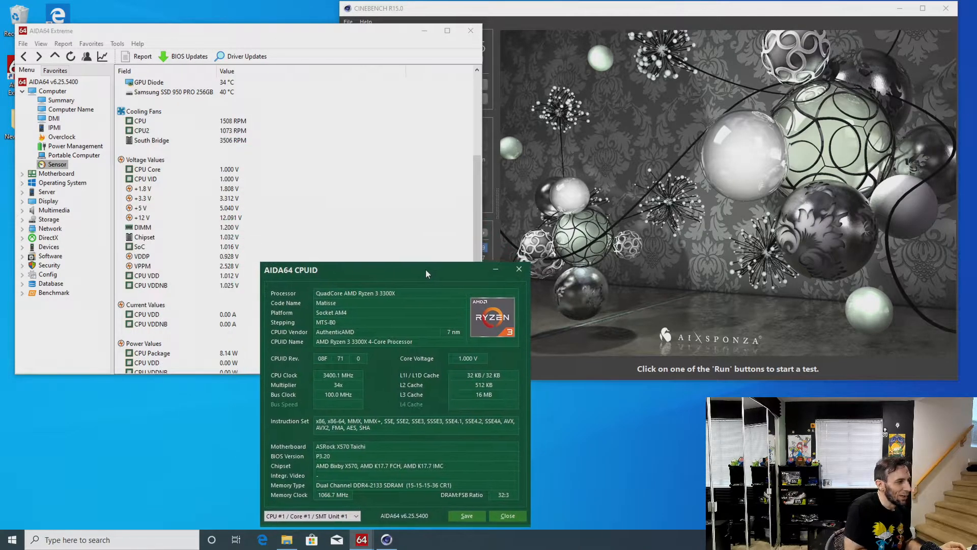
Examine the idle CPU Package power, temperatures and CPU Core voltage in AIDA64's sensor list
{"action": "left_click", "coordinate": [174, 353]}
{"action": "left_click", "coordinate": [153, 353]}
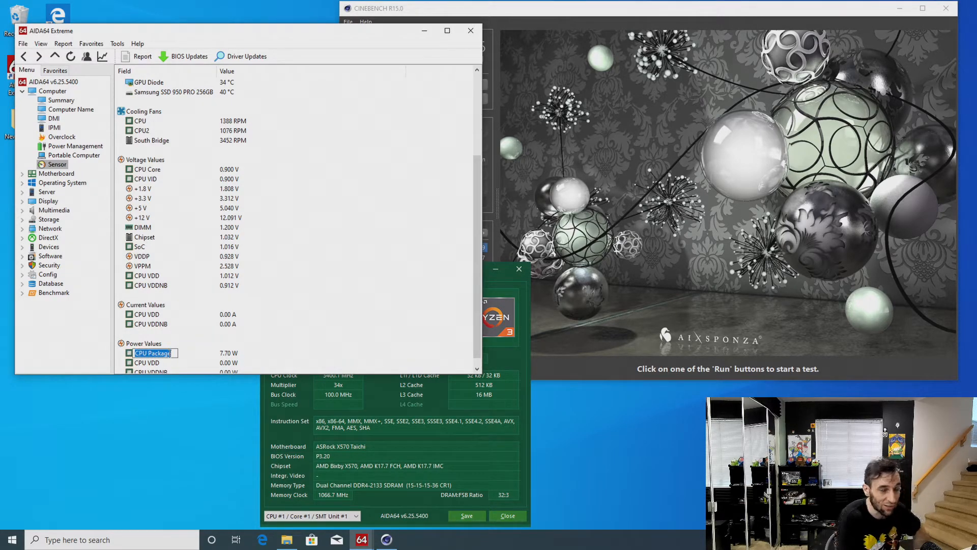
{"action": "left_click", "coordinate": [242, 356]}
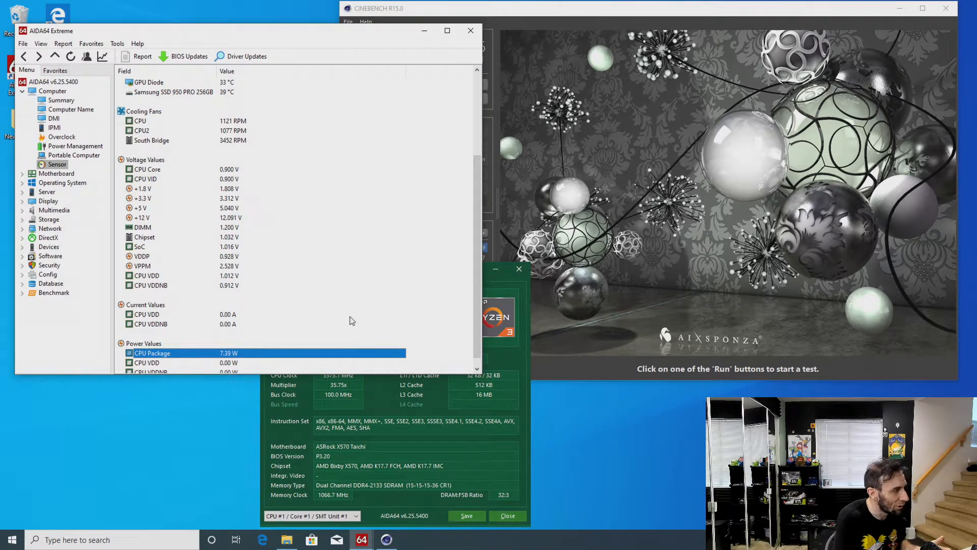
{"action": "left_click_drag", "start_coordinate": [478, 243], "coordinate": [480, 154]}
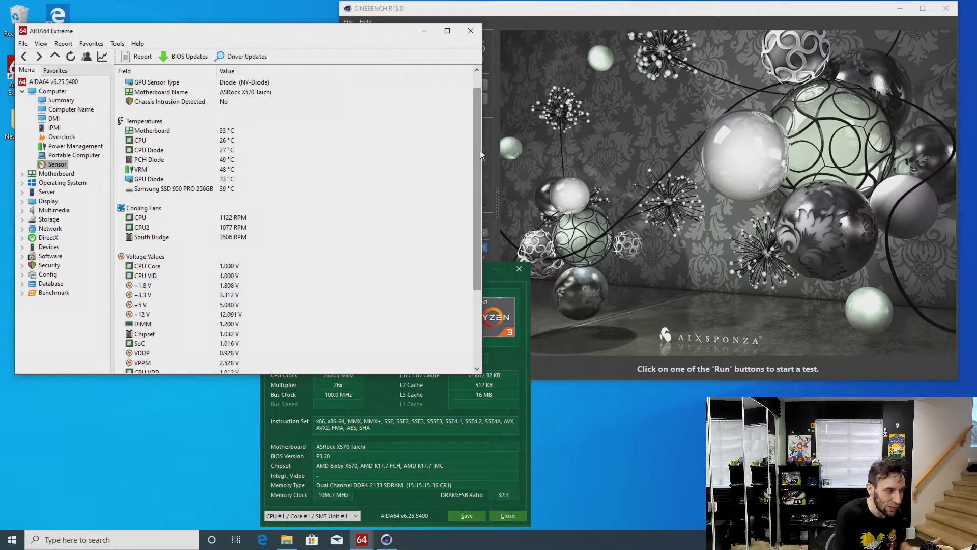
{"action": "left_click", "coordinate": [231, 268]}
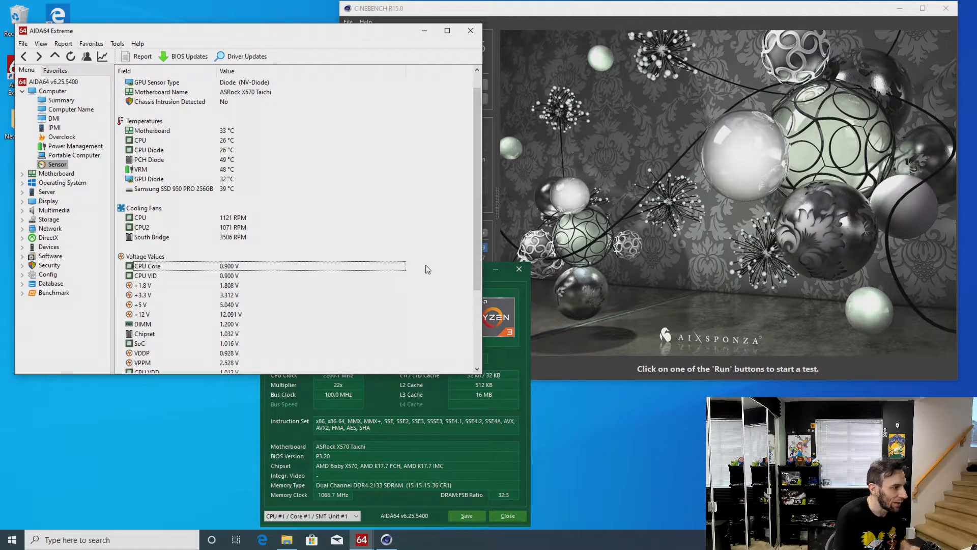
Review the processor details in AIDA64 CPUID, close it and look over the remaining sensor readings
{"action": "left_click", "coordinate": [514, 365]}
{"action": "left_click_drag", "start_coordinate": [427, 269], "coordinate": [443, 224]}
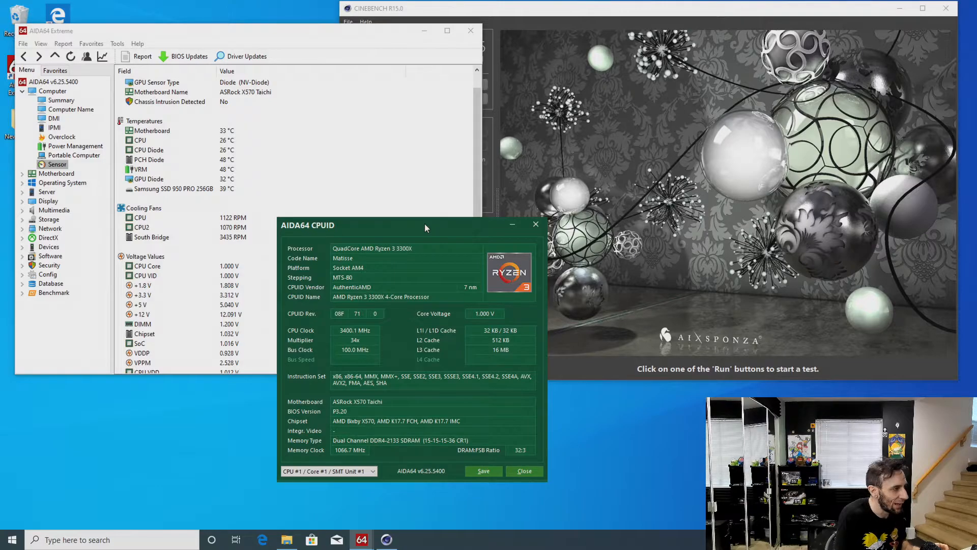
{"action": "left_click", "coordinate": [536, 224]}
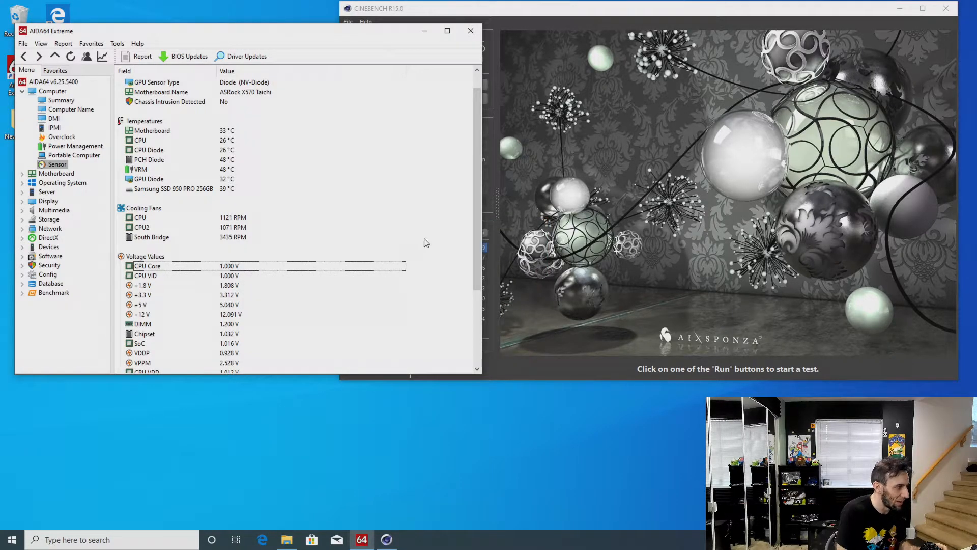
{"action": "left_click_drag", "start_coordinate": [472, 246], "coordinate": [475, 191]}
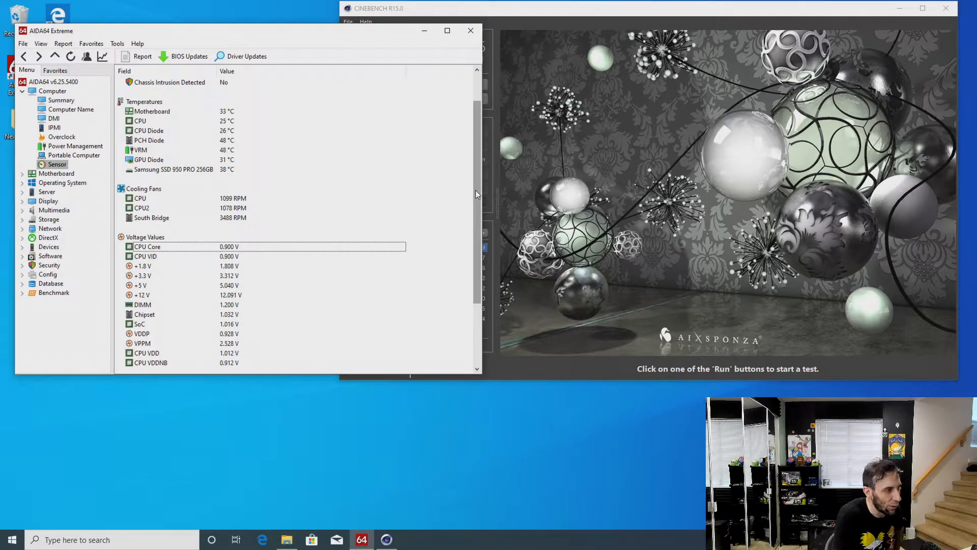
{"action": "scroll", "coordinate": [475, 190], "scroll_direction": "down", "scroll_amount": 2}
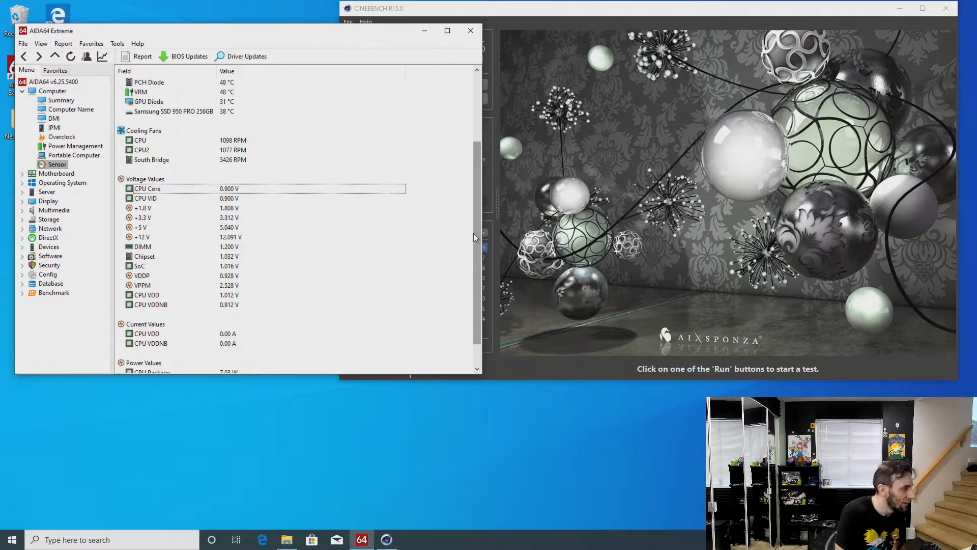
Rearrange the AIDA64 and CINEBENCH windows to read the CPU score, and exit CINEBENCH without saving the score
{"action": "left_click_drag", "start_coordinate": [214, 39], "coordinate": [241, 24]}
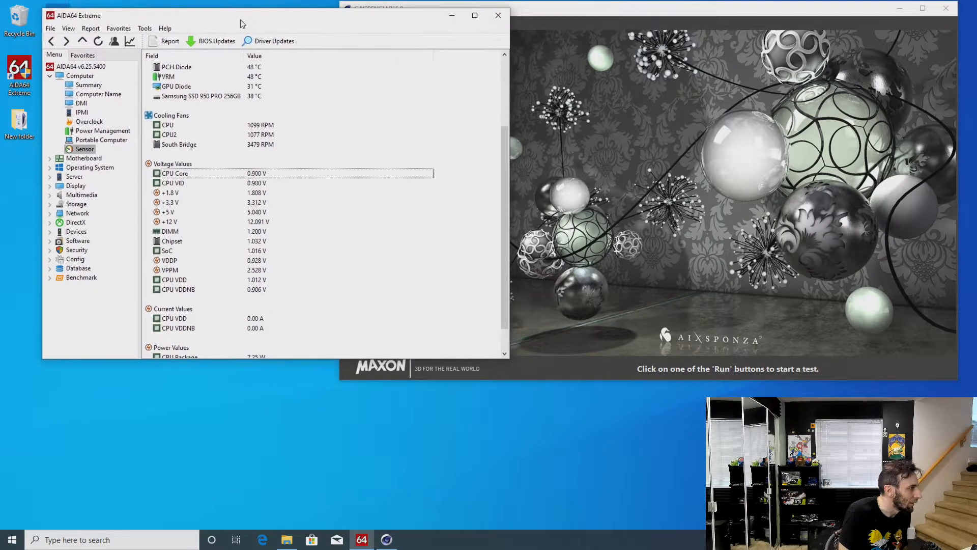
{"action": "left_click", "coordinate": [562, 19]}
{"action": "left_click_drag", "start_coordinate": [570, 11], "coordinate": [531, 29]}
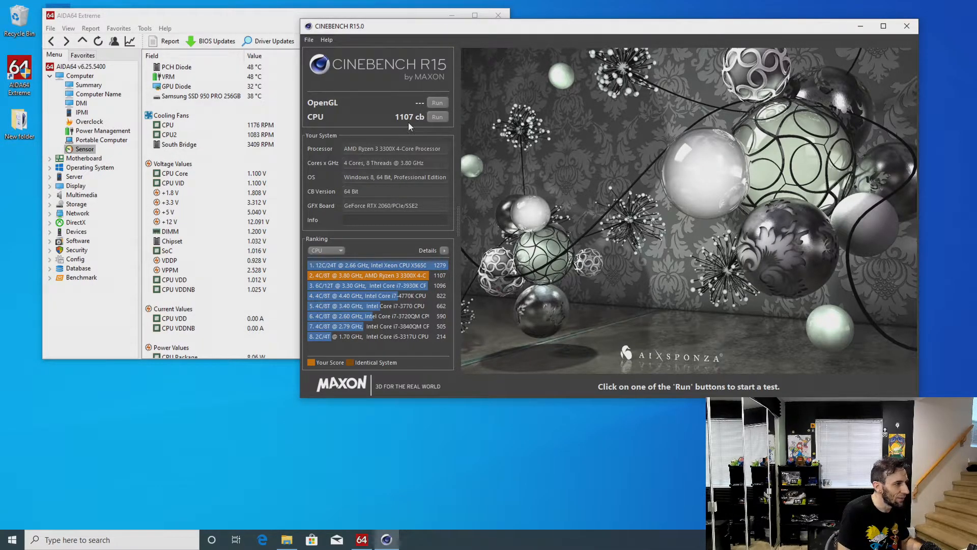
{"action": "left_click", "coordinate": [907, 26]}
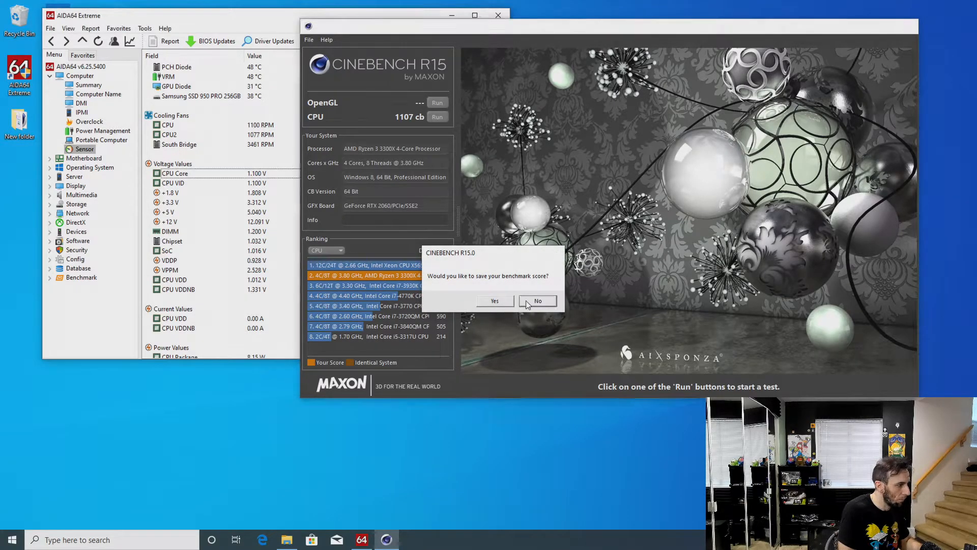
{"action": "left_click", "coordinate": [537, 301]}
Open Notepad, position its window over the desktop and record the benchmark score as "Cinebench - 1107"
{"action": "left_click", "coordinate": [168, 541]}
{"action": "type", "text": "n"}
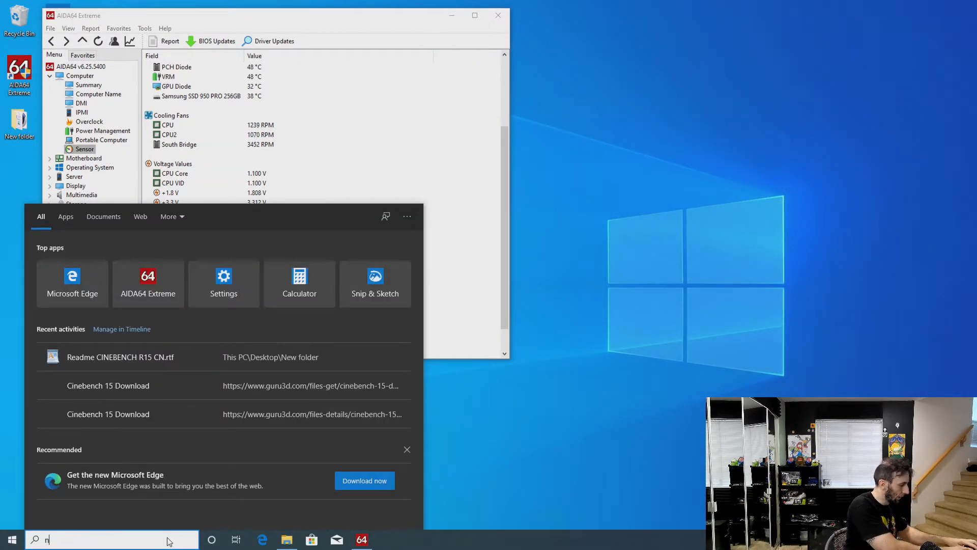
{"action": "type", "text": "otepad"}
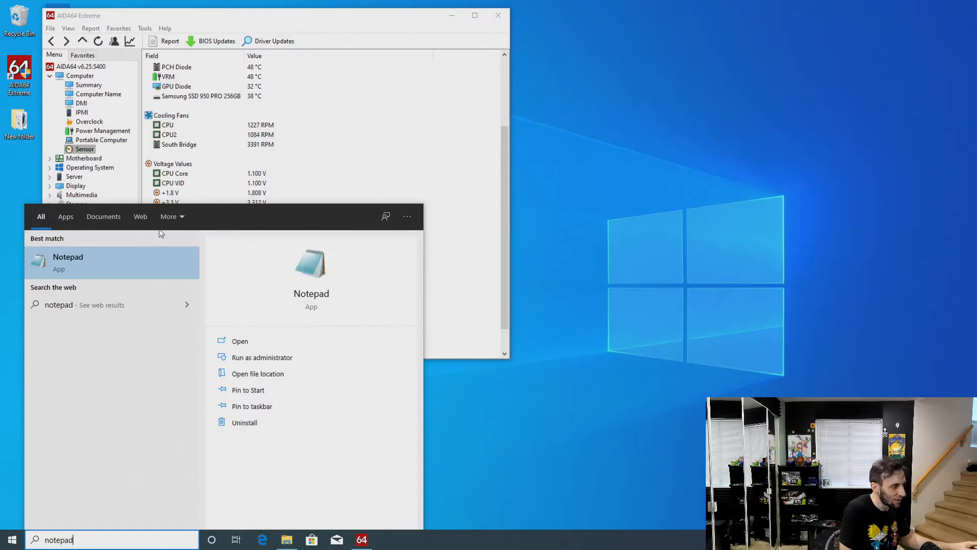
{"action": "left_click", "coordinate": [148, 256]}
{"action": "left_click_drag", "start_coordinate": [370, 84], "coordinate": [482, 44]}
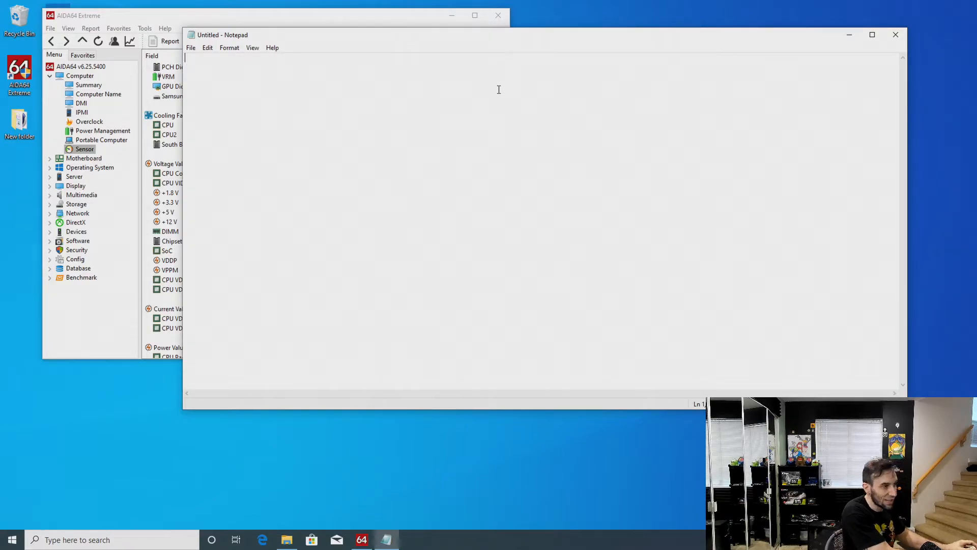
{"action": "type", "text": "Cinebe"}
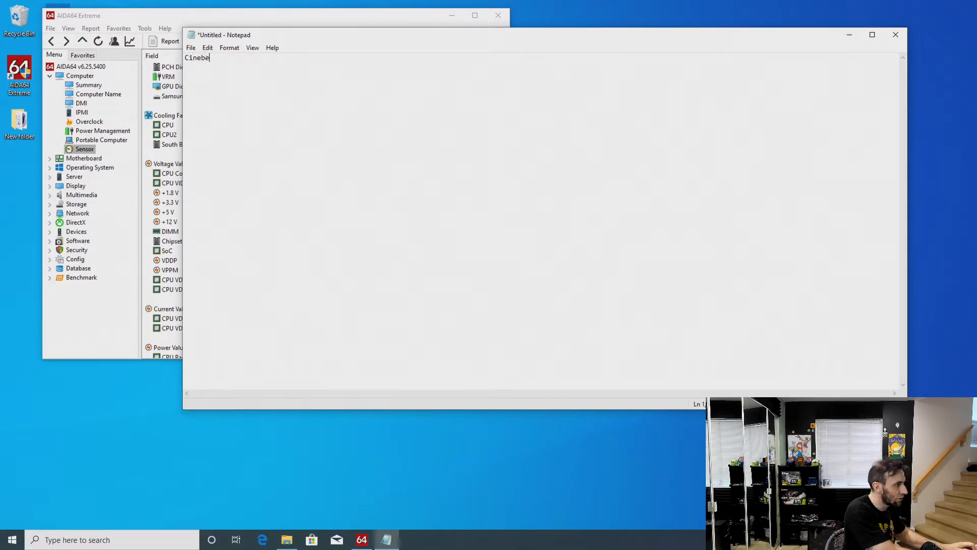
{"action": "type", "text": "nch - "}
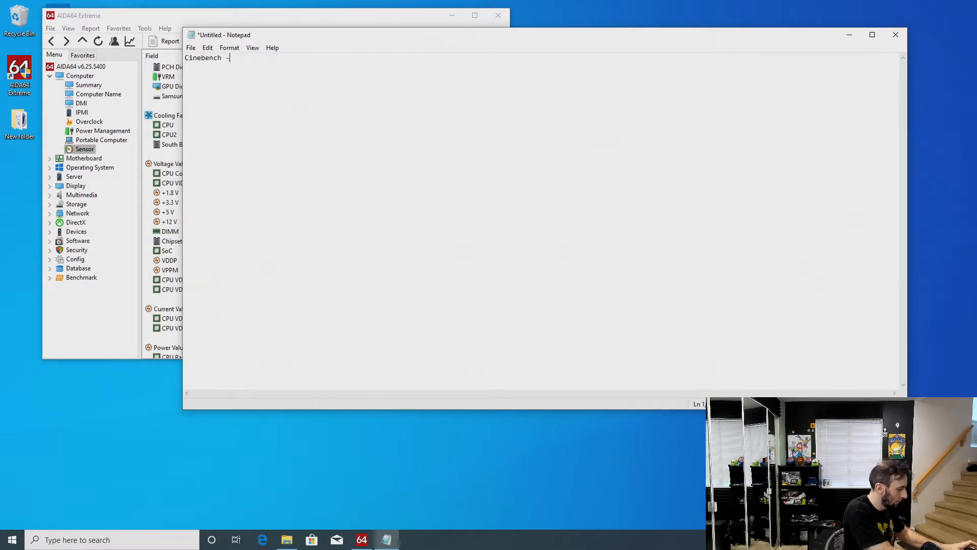
{"action": "type", "text": "1107"}
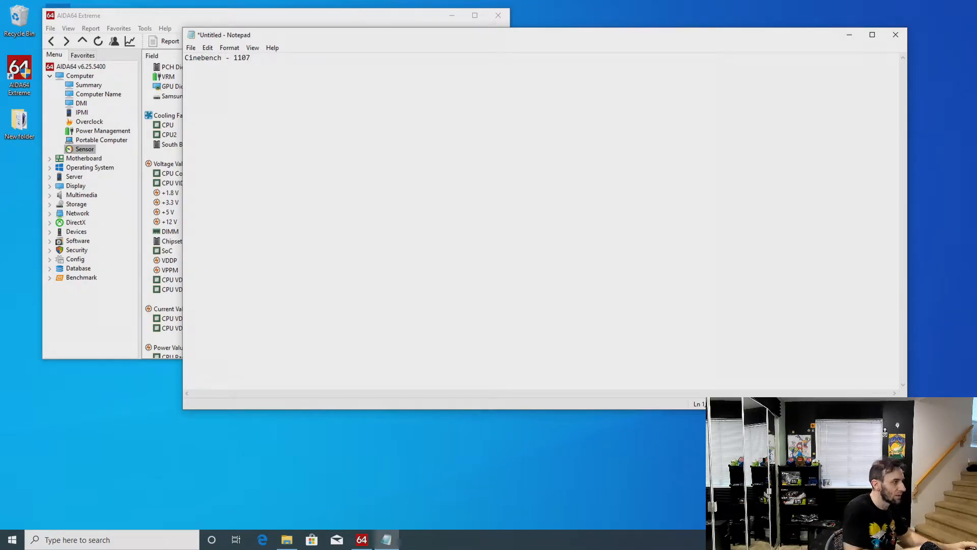
{"action": "type", "text": " stock"}
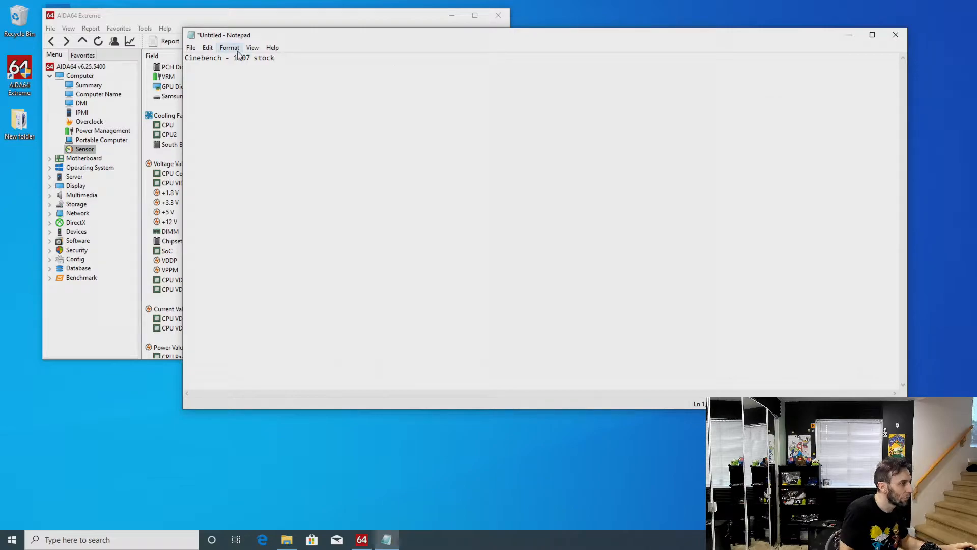
Append "stock" to the Cinebench score line and save the note on the Desktop as "numbers"
{"action": "left_click", "coordinate": [201, 49]}
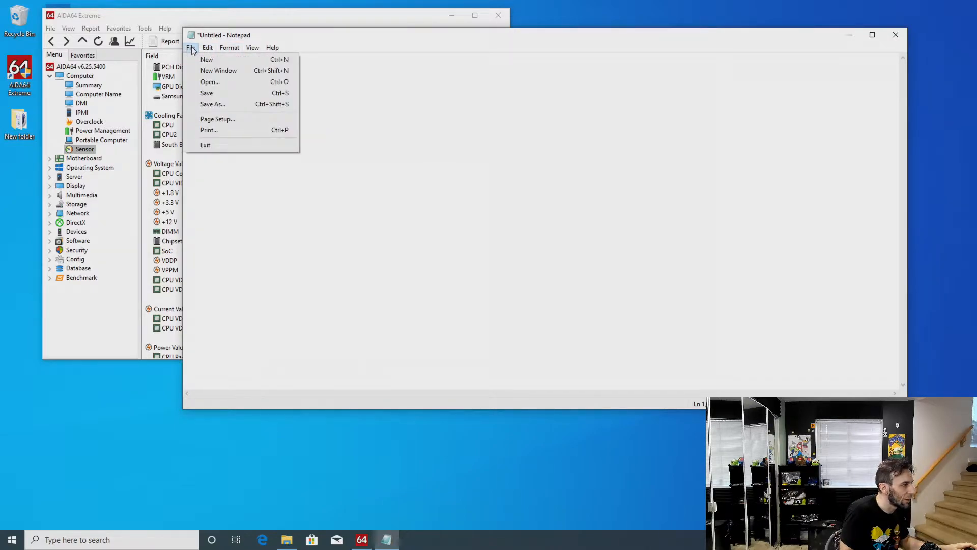
{"action": "left_click", "coordinate": [222, 104]}
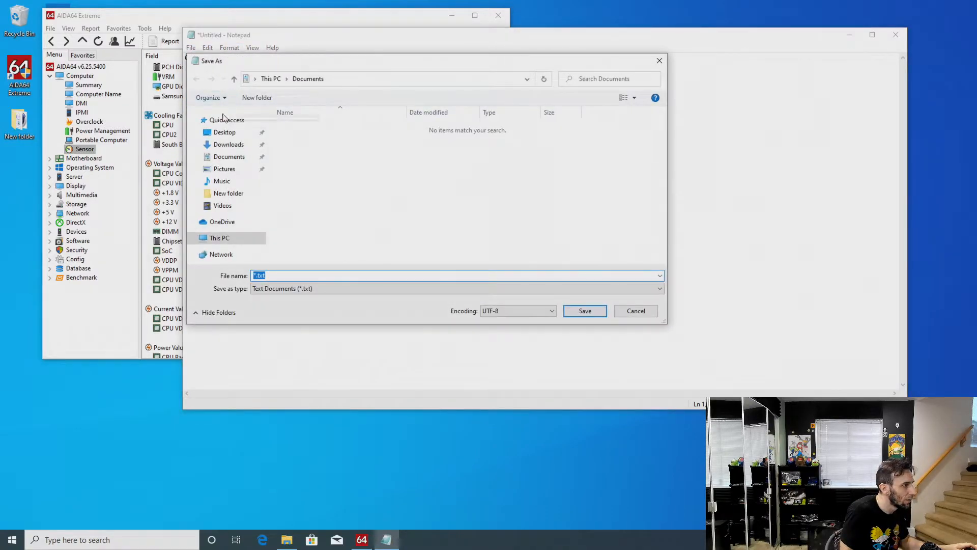
{"action": "left_click", "coordinate": [232, 133]}
{"action": "left_click", "coordinate": [302, 275]}
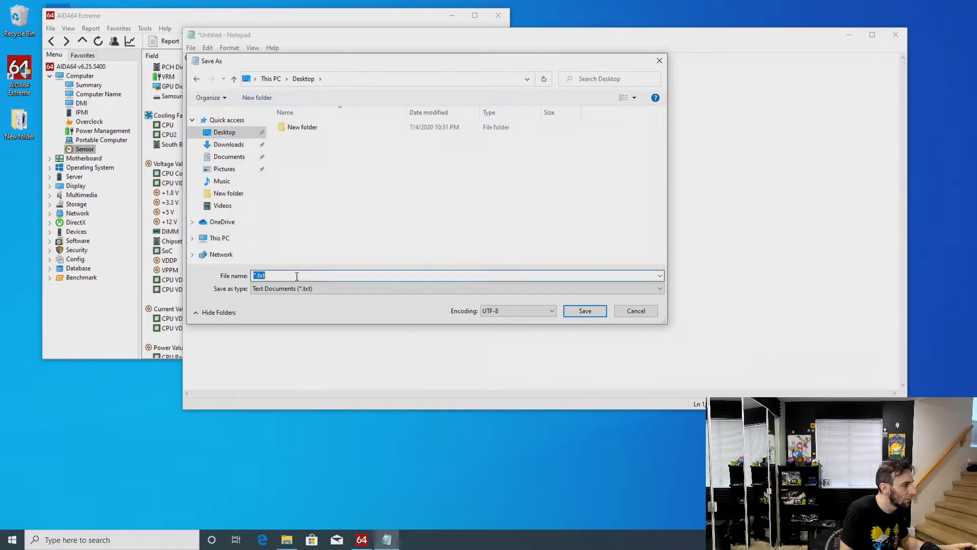
{"action": "type", "text": "numbers"}
{"action": "left_click", "coordinate": [585, 311]}
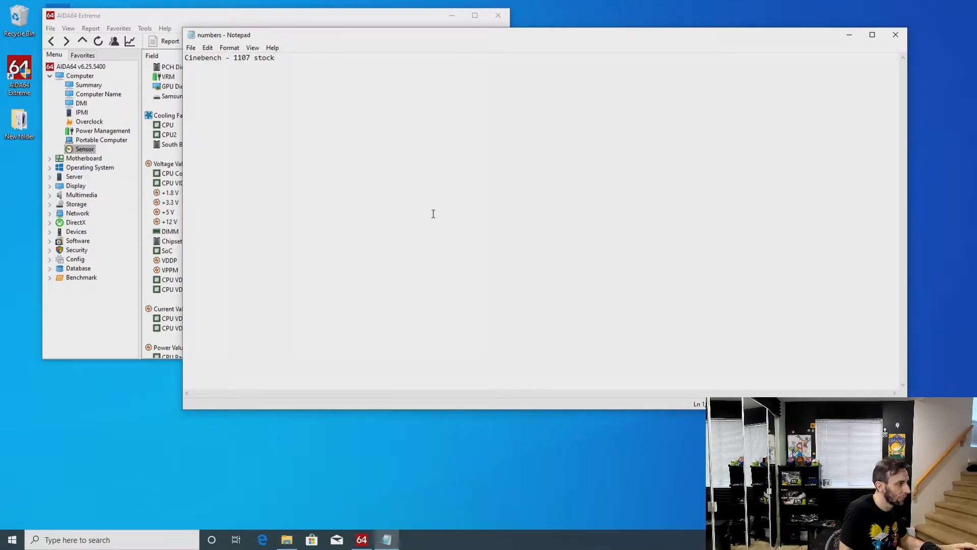
Shrink the Notepad window and place it beside the AIDA64 window so the sensor readings are uncovered
{"action": "left_click_drag", "start_coordinate": [358, 41], "coordinate": [389, 24]}
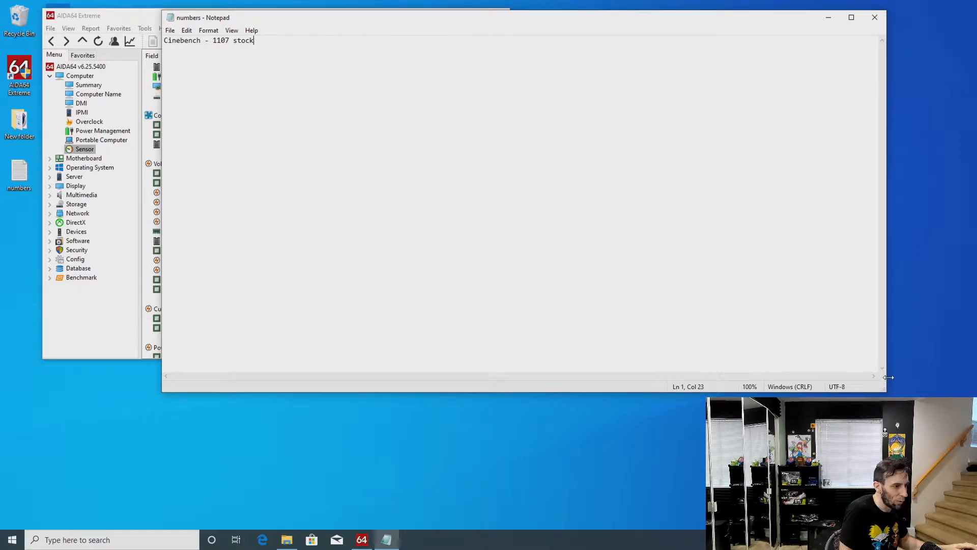
{"action": "left_click_drag", "start_coordinate": [886, 391], "coordinate": [664, 253]}
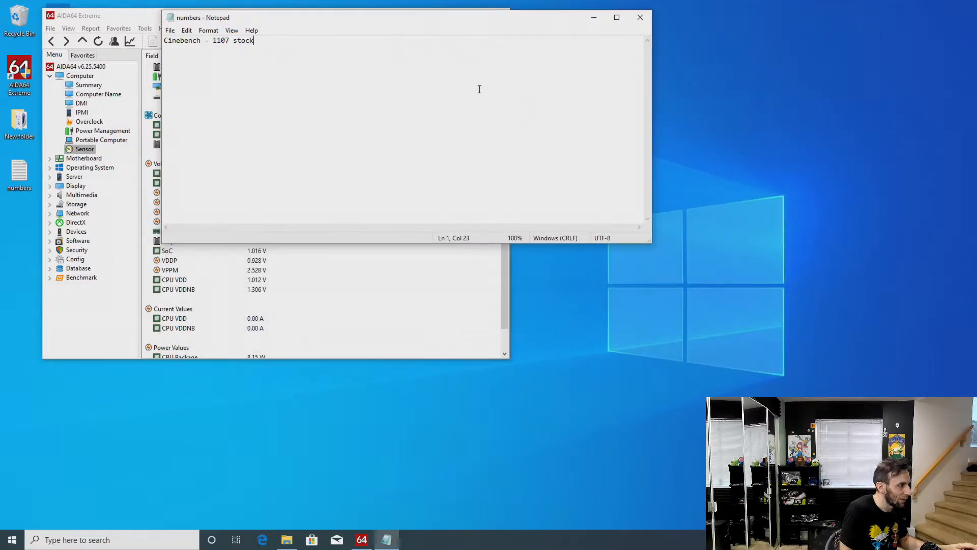
{"action": "left_click_drag", "start_coordinate": [368, 21], "coordinate": [672, 58]}
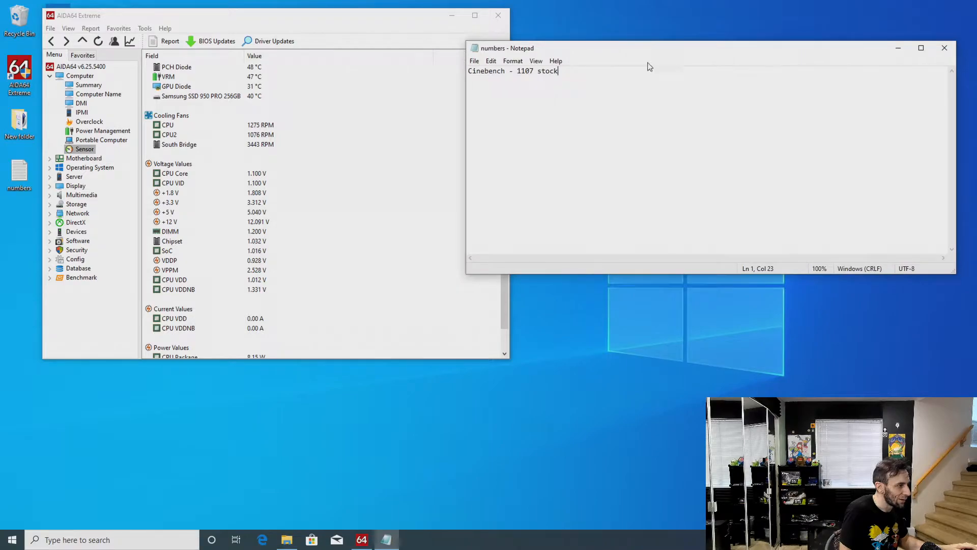
Launch AIDA64 Extreme with administrator approval, open its Cache and Memory Benchmark and run the memory tests only
{"action": "left_click", "coordinate": [362, 185]}
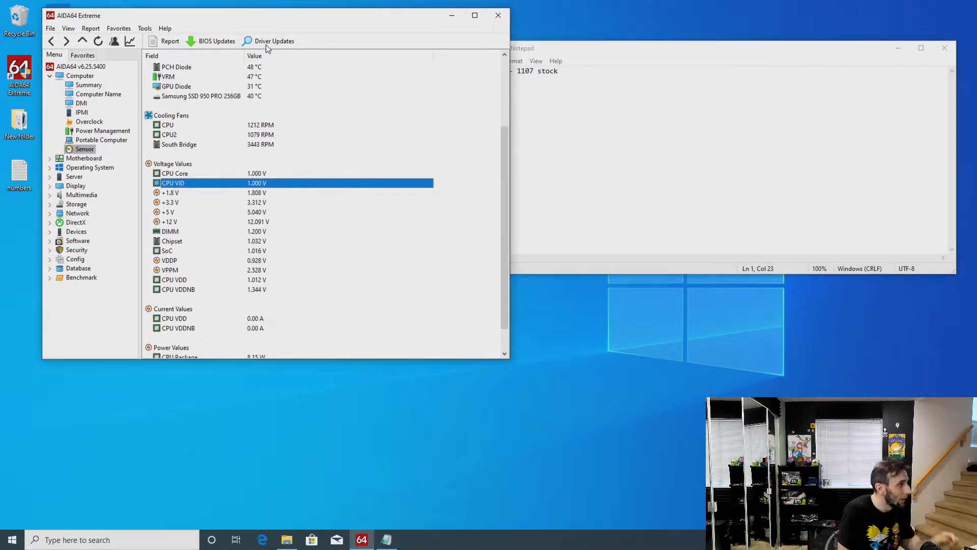
{"action": "double_click", "coordinate": [18, 65]}
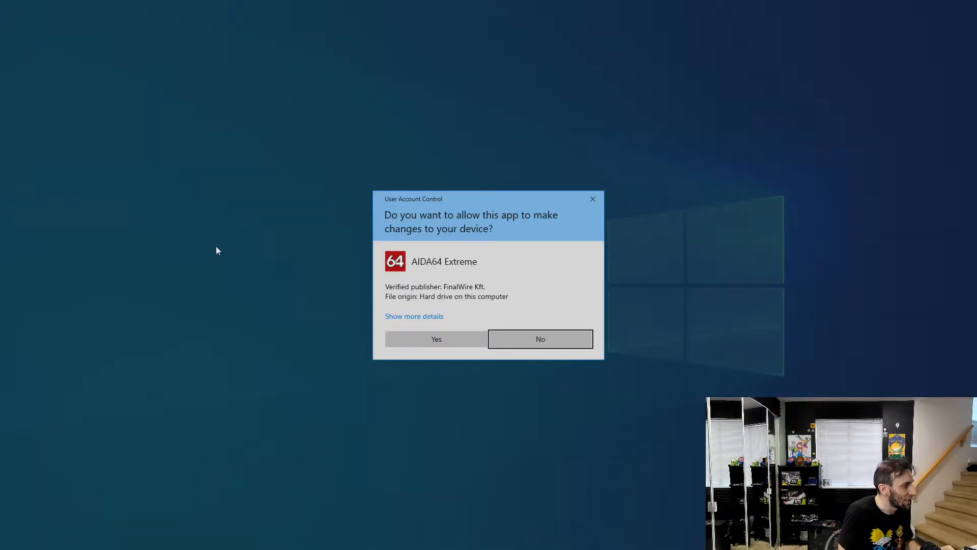
{"action": "left_click", "coordinate": [421, 345]}
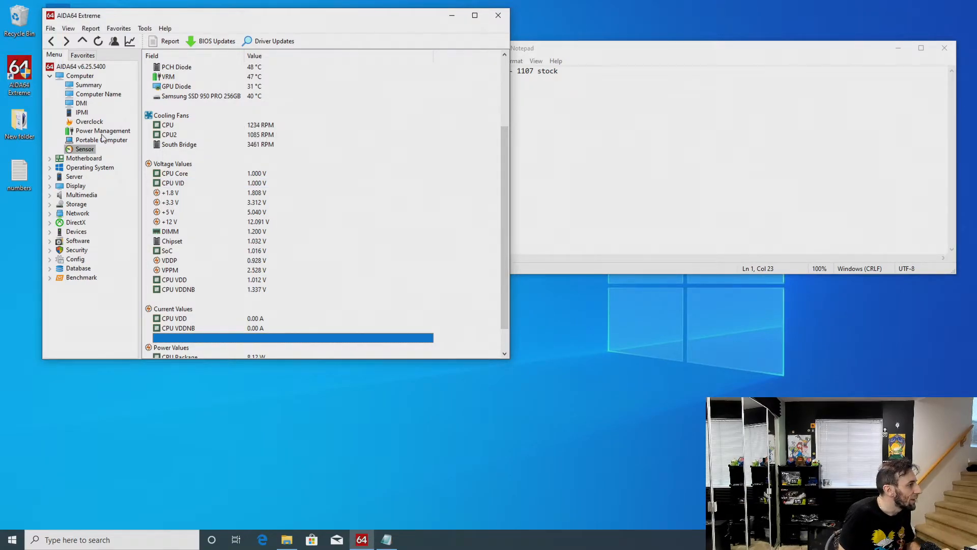
{"action": "left_click", "coordinate": [144, 29]}
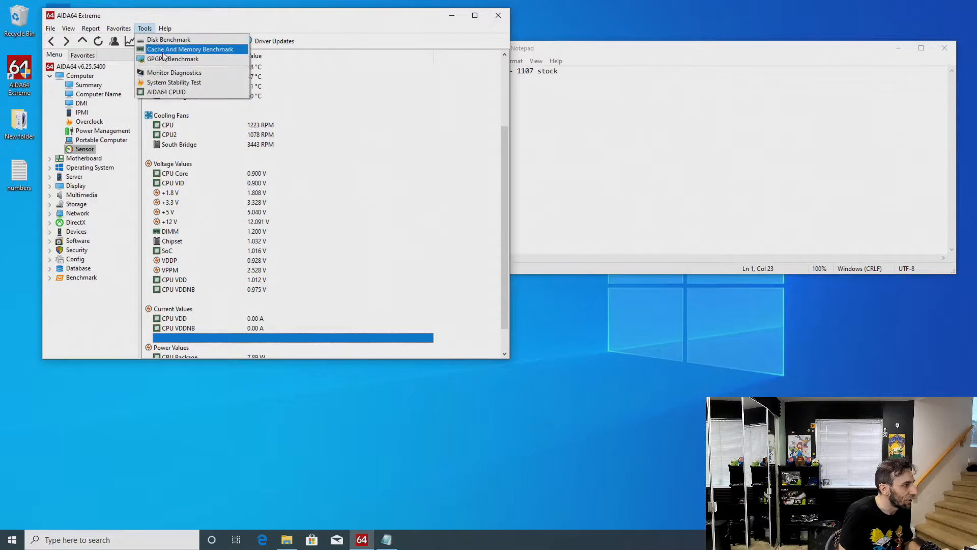
{"action": "left_click", "coordinate": [200, 50]}
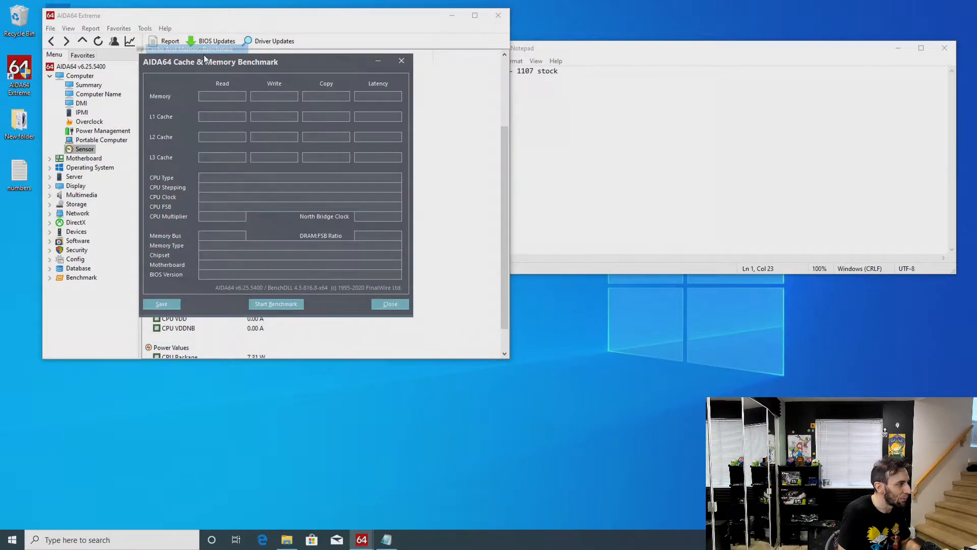
{"action": "left_click_drag", "start_coordinate": [244, 68], "coordinate": [444, 175]}
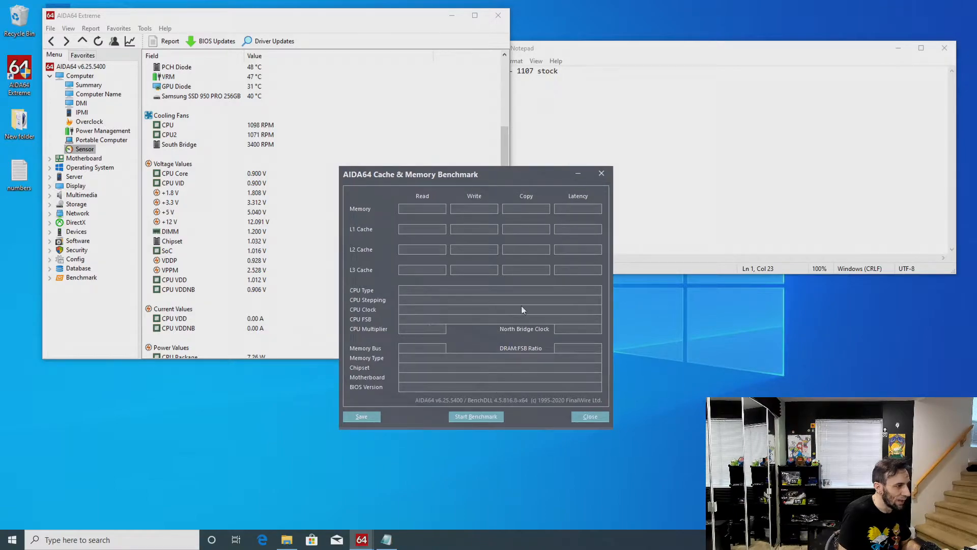
{"action": "right_click", "coordinate": [495, 414]}
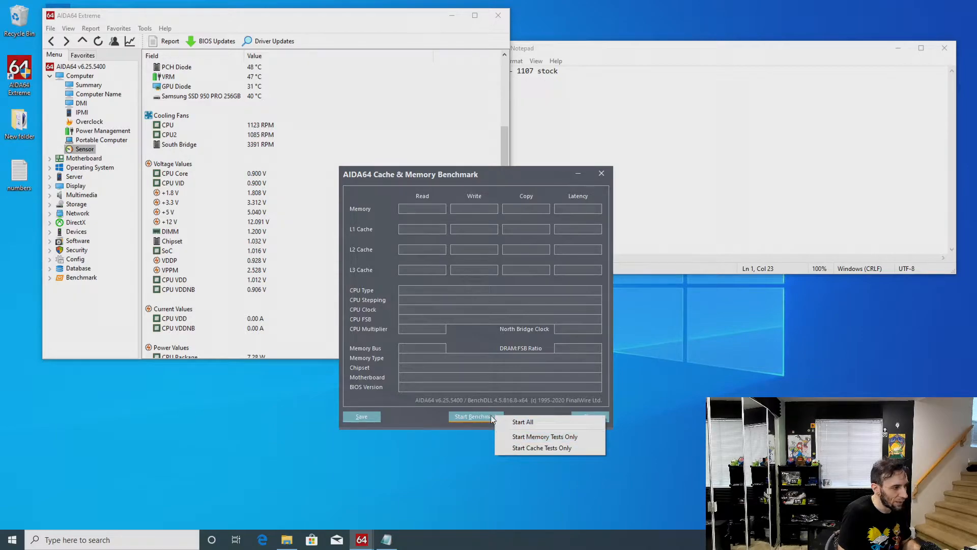
{"action": "left_click", "coordinate": [549, 438]}
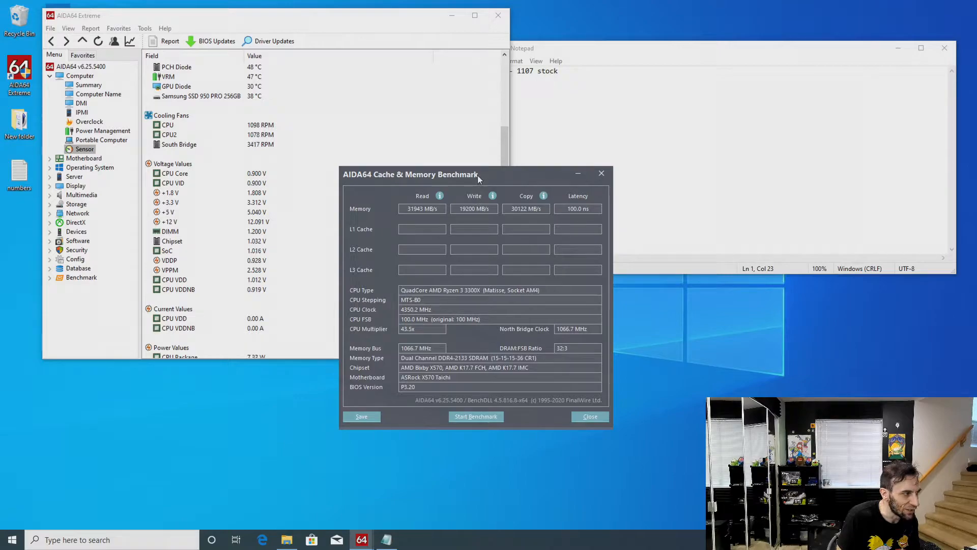
Examine the memory read, write, copy and latency results, moving the benchmark window clear of the note
{"action": "left_click_drag", "start_coordinate": [482, 173], "coordinate": [488, 170]}
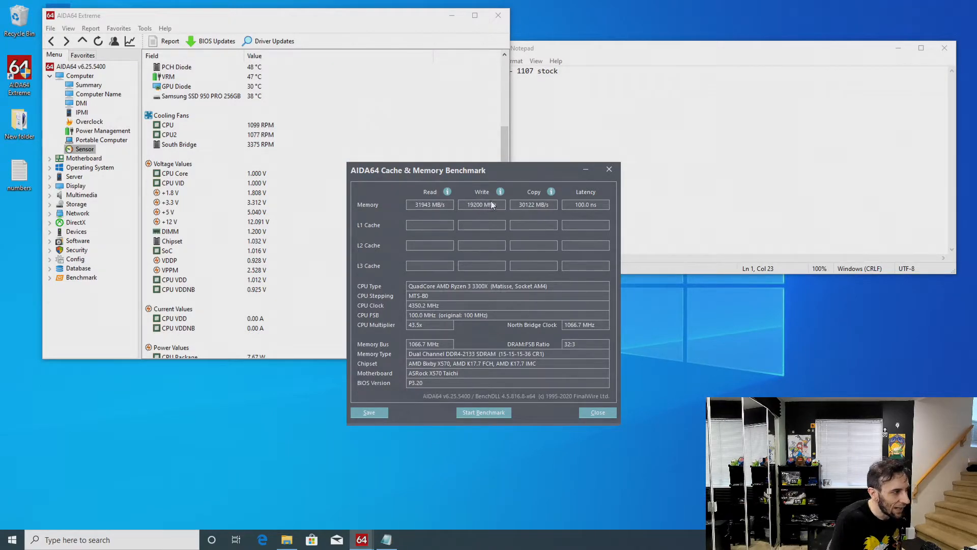
{"action": "left_click_drag", "start_coordinate": [508, 173], "coordinate": [510, 190]}
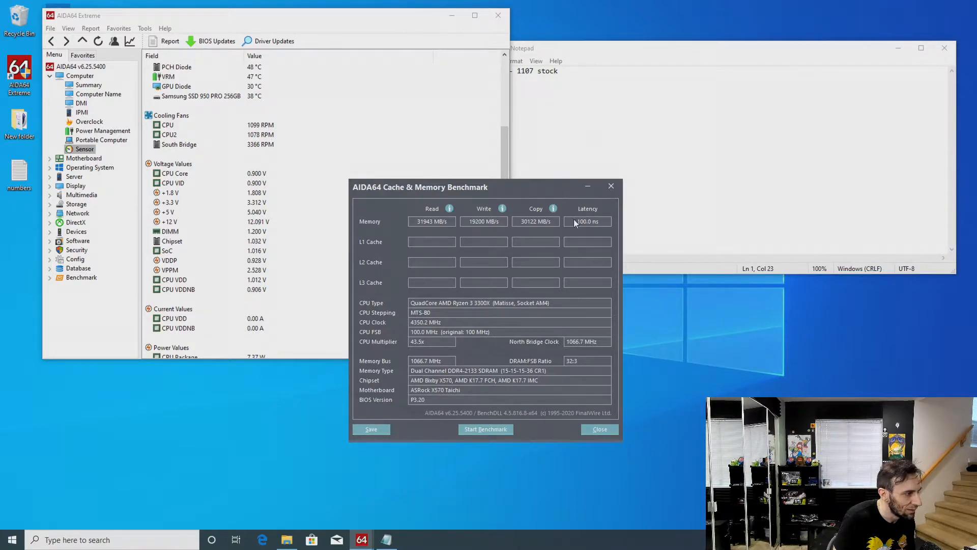
{"action": "mouse_move", "coordinate": [548, 186]}
{"action": "left_mouse_down"}
{"action": "mouse_move", "coordinate": [570, 210]}
{"action": "mouse_move", "coordinate": [532, 184]}
{"action": "left_mouse_up"}
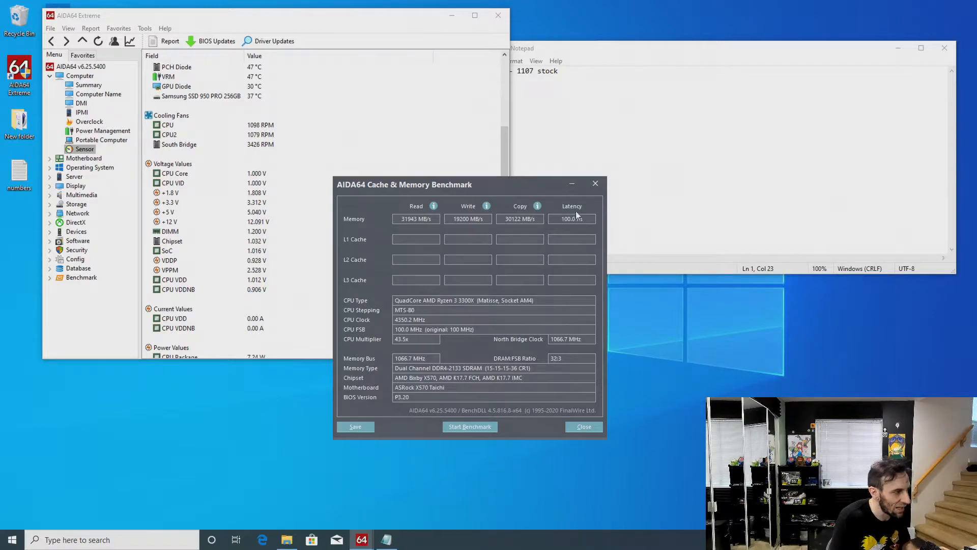
{"action": "left_click_drag", "start_coordinate": [522, 188], "coordinate": [591, 213]}
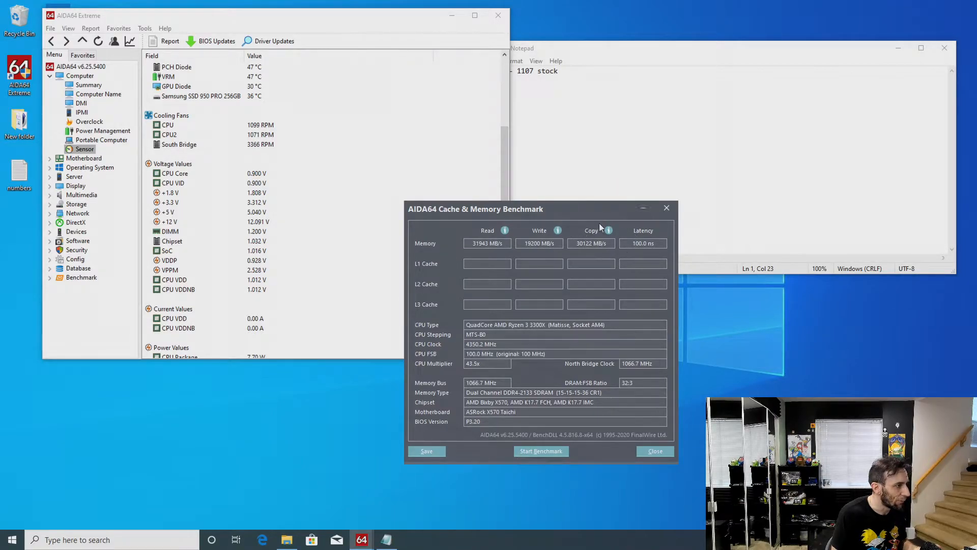
{"action": "left_click_drag", "start_coordinate": [566, 214], "coordinate": [586, 271]}
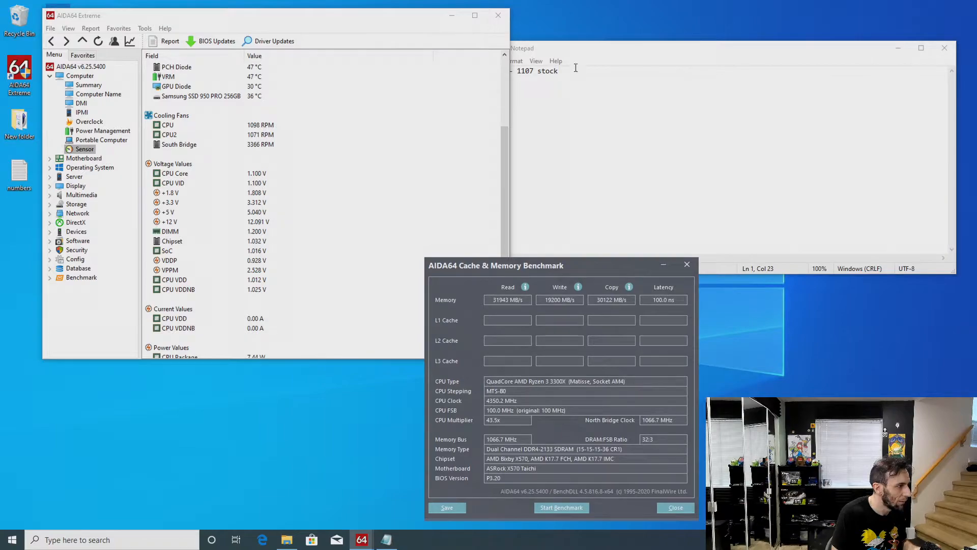
Move the Notepad window clear of AIDA64 and add a second line reading "memory - 312000"
{"action": "left_click_drag", "start_coordinate": [581, 50], "coordinate": [627, 49]}
{"action": "key", "text": "Return"}
{"action": "type", "text": "memory"}
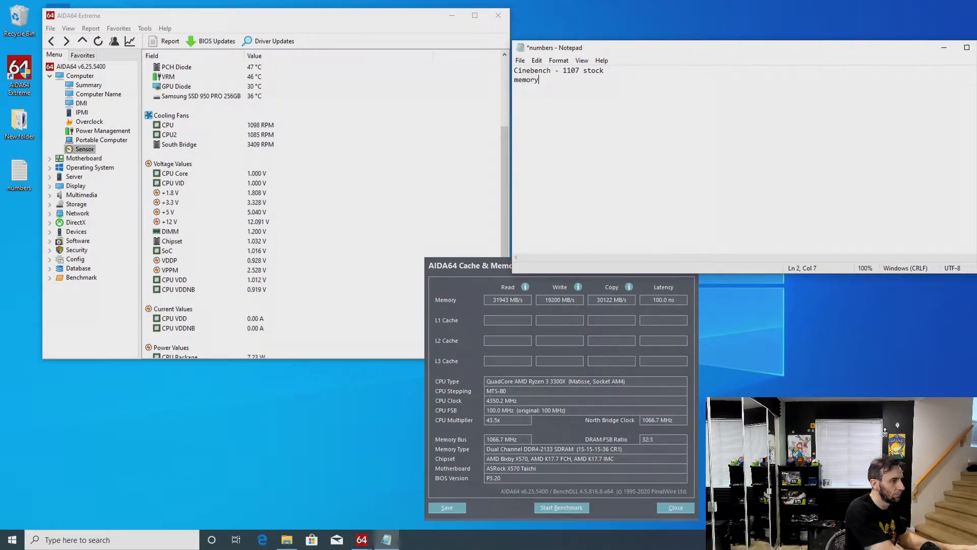
{"action": "type", "text": " - "}
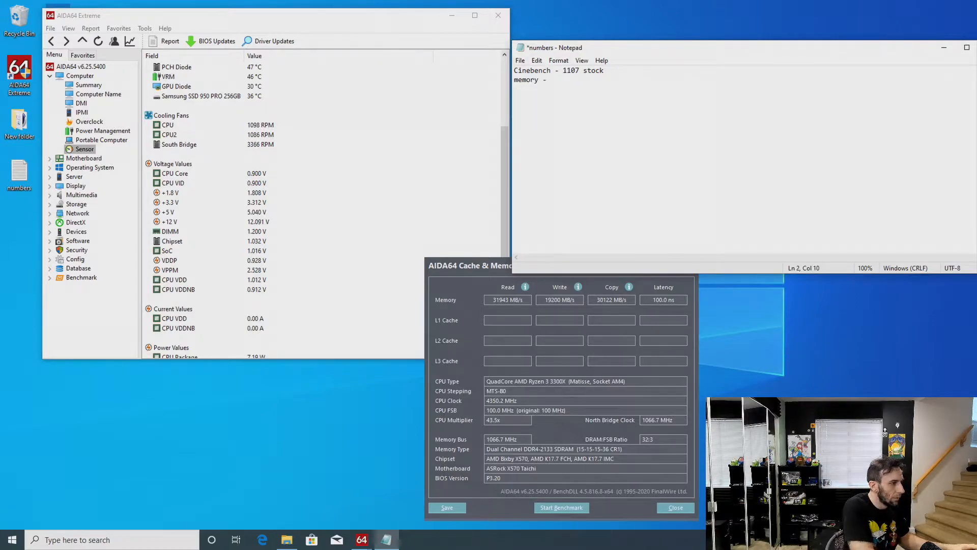
{"action": "type", "text": "2120"}
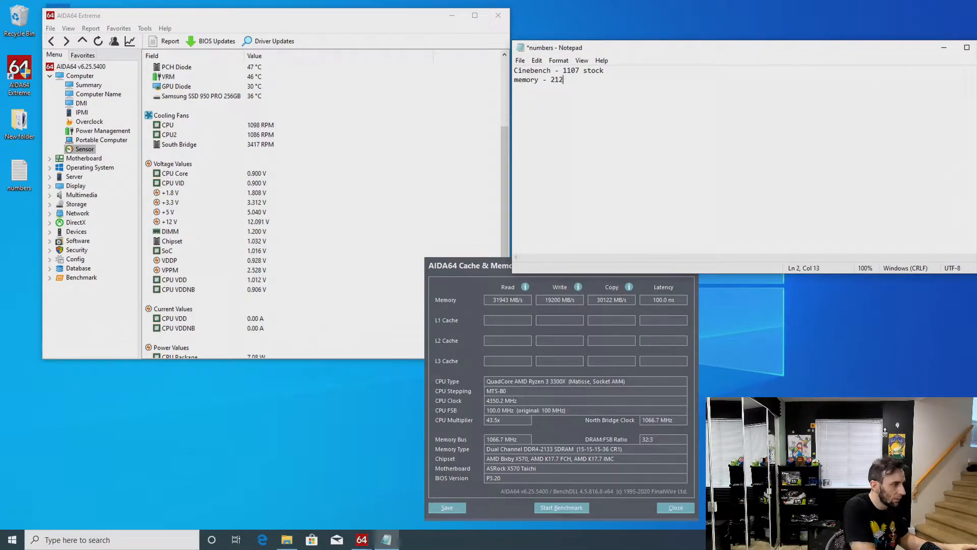
{"action": "key", "text": "BackSpace"}
{"action": "key", "text": "BackSpace"}
{"action": "key", "text": "BackSpace"}
{"action": "key", "text": "BackSpace"}
{"action": "type", "text": "312000"}
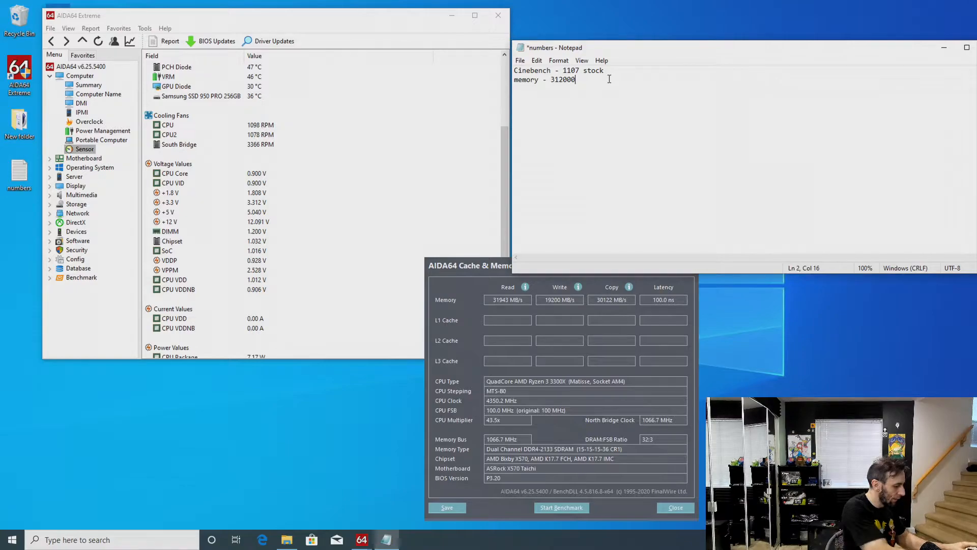
Append the latency " / 100ns" to the memory line and save the numbers file
{"action": "type", "text": "/ 1--ns"}
{"action": "key", "text": "BackSpace"}
{"action": "key", "text": "BackSpace"}
{"action": "key", "text": "BackSpace"}
{"action": "key", "text": "BackSpace"}
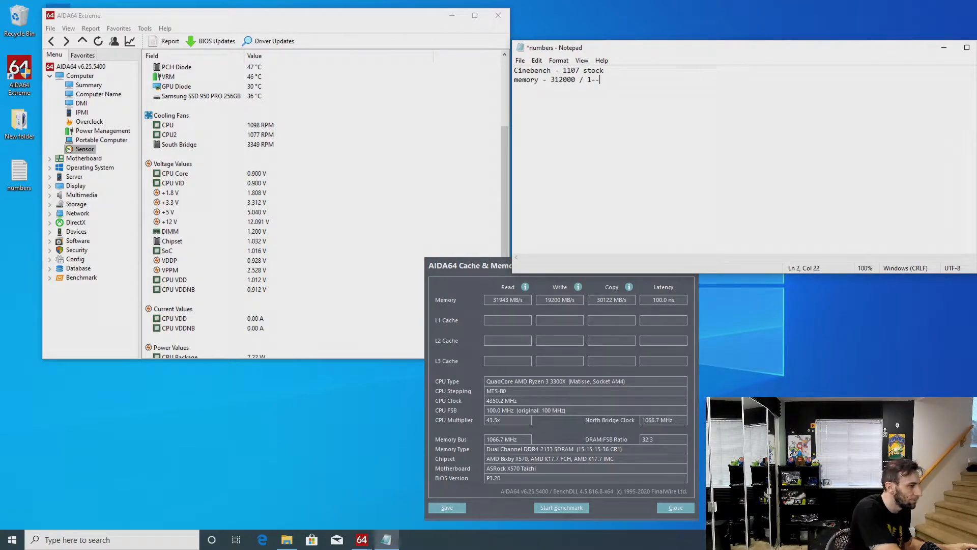
{"action": "type", "text": "00ns"}
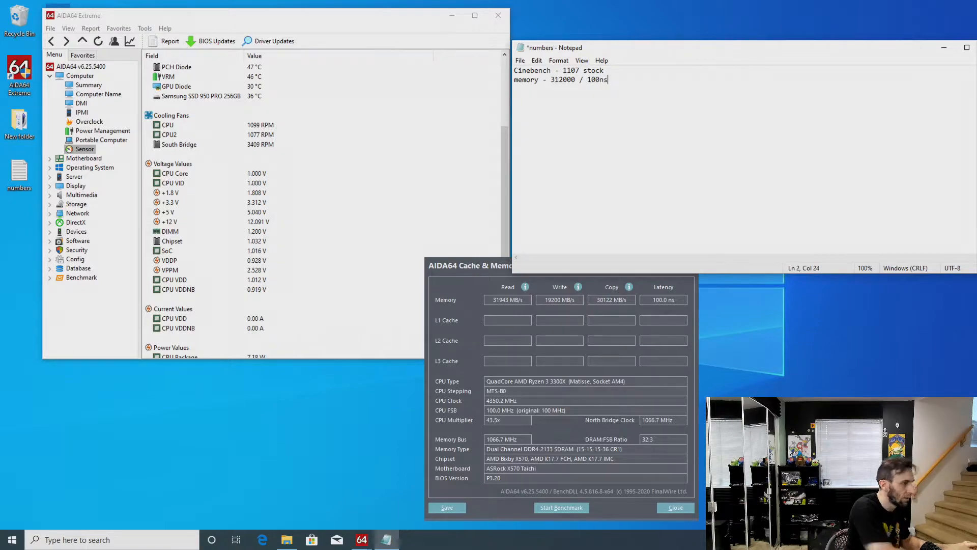
{"action": "left_click", "coordinate": [525, 61]}
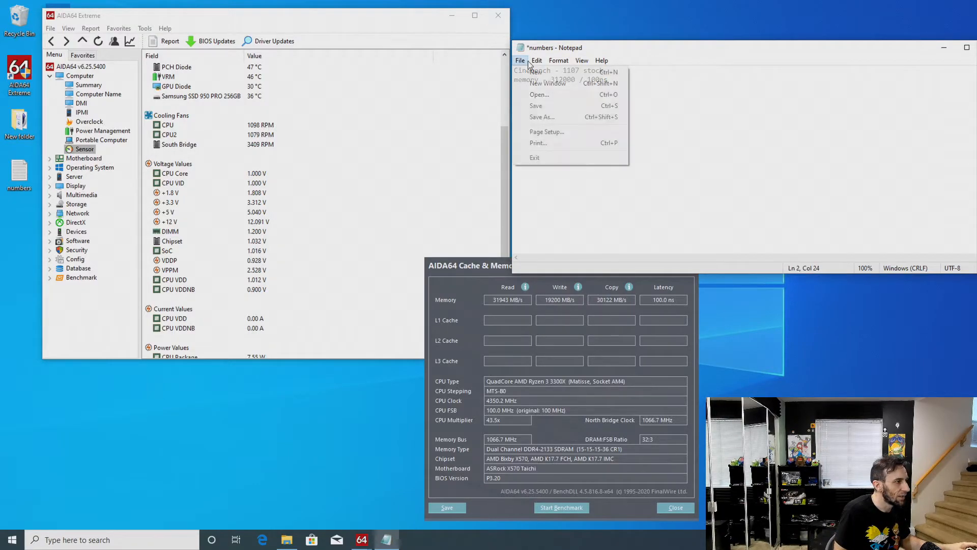
{"action": "left_click", "coordinate": [539, 105]}
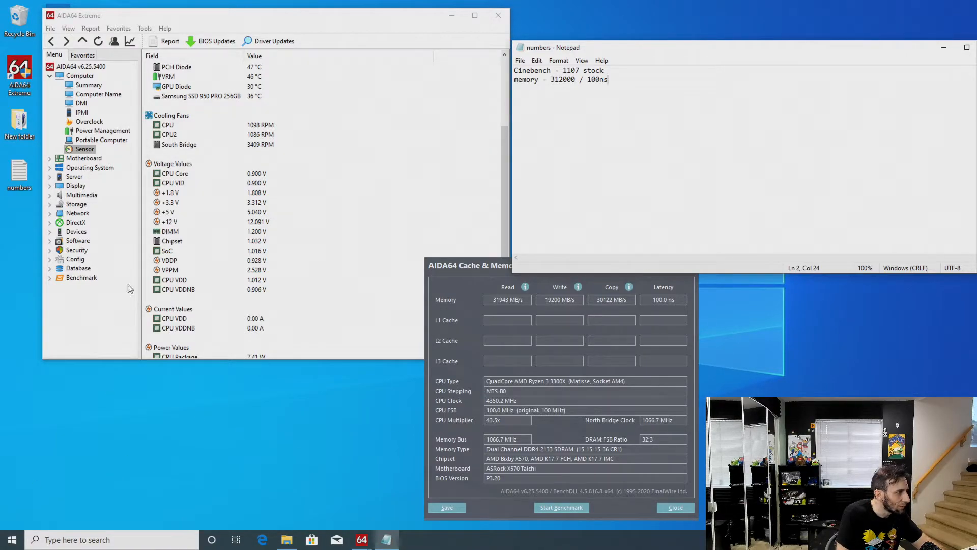
{"action": "left_click", "coordinate": [520, 60]}
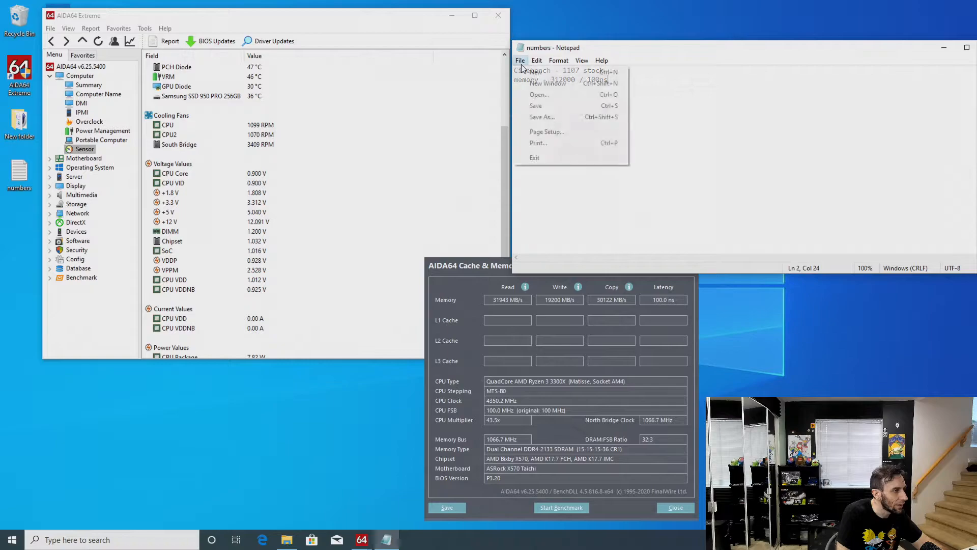
{"action": "left_click", "coordinate": [549, 107]}
Restart the PC and enter the ASRock UEFI BIOS setup
{"action": "left_click", "coordinate": [12, 540]}
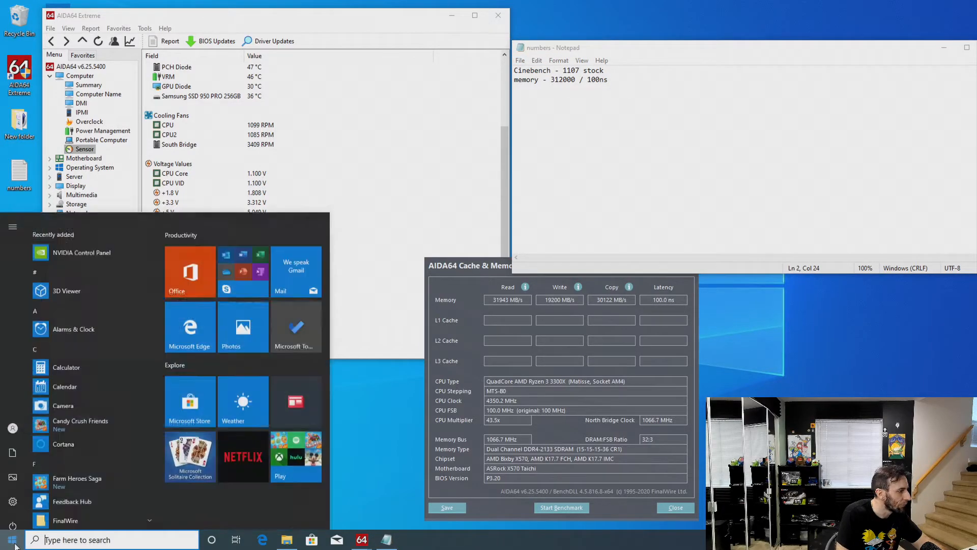
{"action": "left_click", "coordinate": [13, 519]}
{"action": "left_click", "coordinate": [27, 495]}
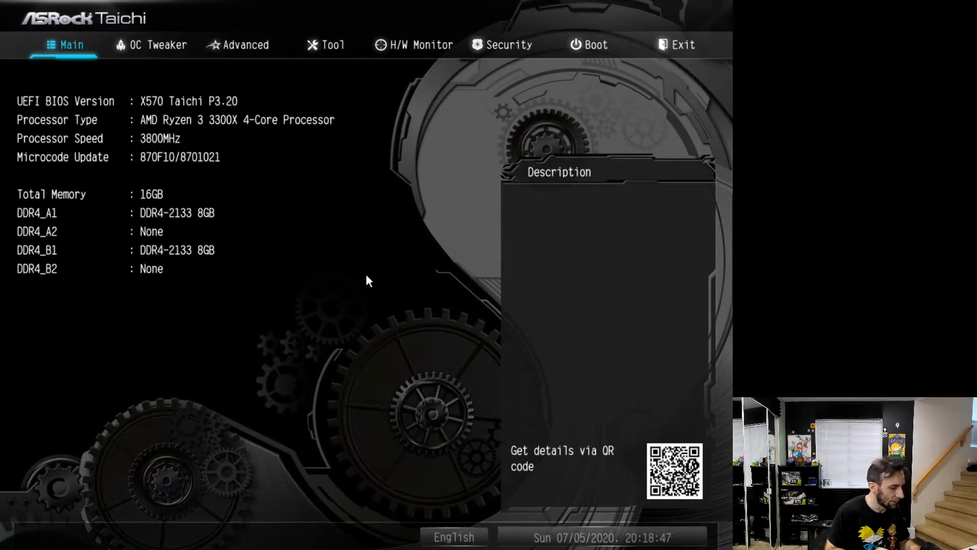
Open the OC Tweaker settings and set Overclock Mode (Bus Speed) to Manual
{"action": "left_click", "coordinate": [133, 60]}
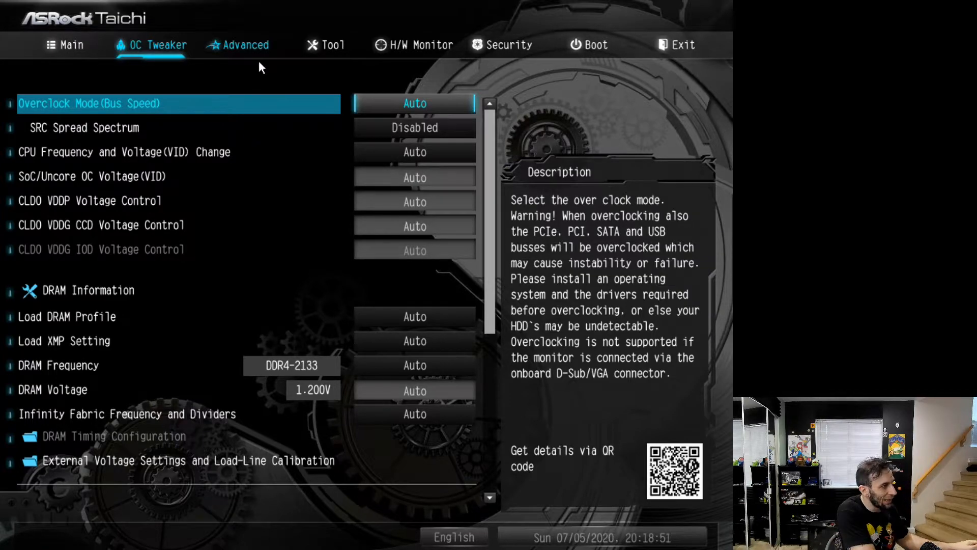
{"action": "key", "text": "Left"}
{"action": "key", "text": "Right"}
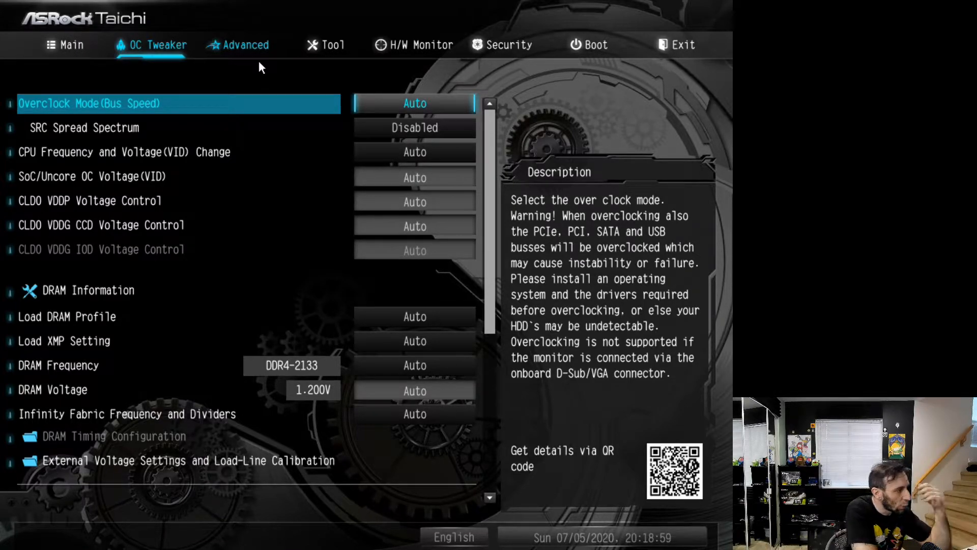
{"action": "key", "text": "Down"}
{"action": "key", "text": "Up"}
{"action": "key", "text": "Return"}
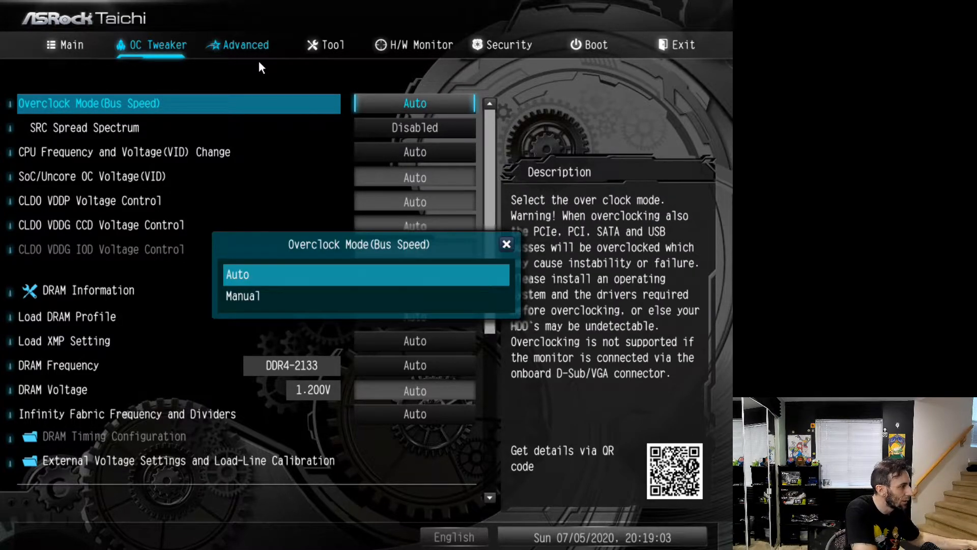
{"action": "key", "text": "Down"}
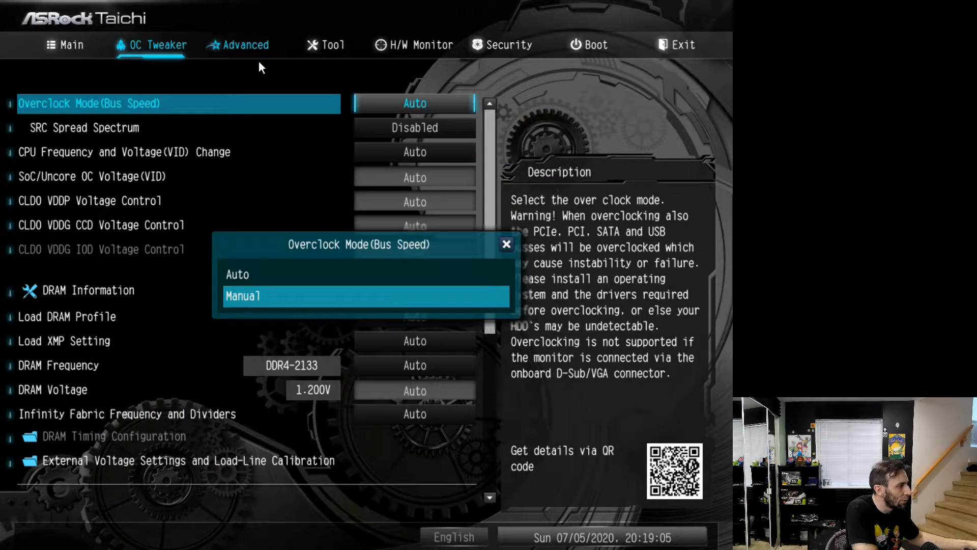
{"action": "key", "text": "Return"}
Try to set the APU/PCIE SRC Frequency to 100.1 MHz
{"action": "key", "text": "Down"}
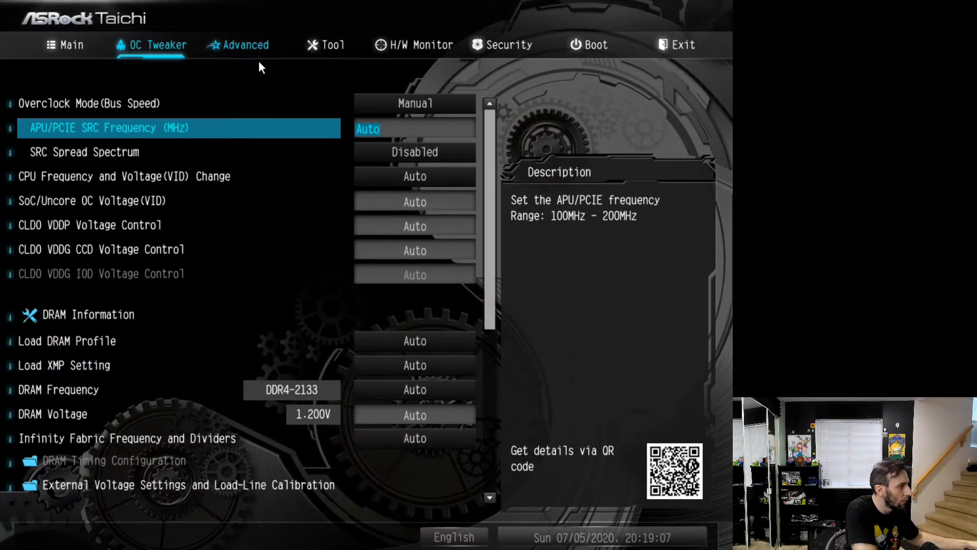
{"action": "key", "text": "Down"}
{"action": "key", "text": "Up"}
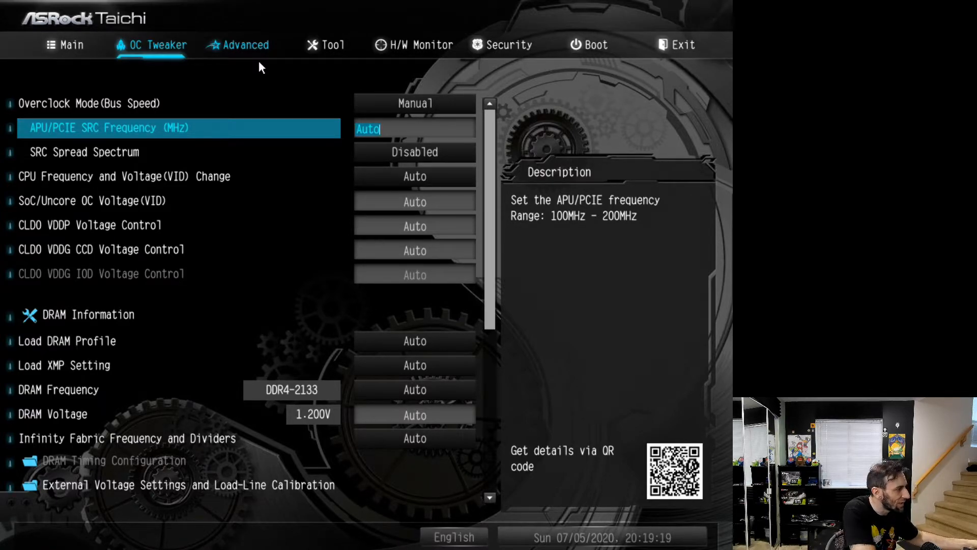
{"action": "type", "text": "10"}
{"action": "key", "text": "Return"}
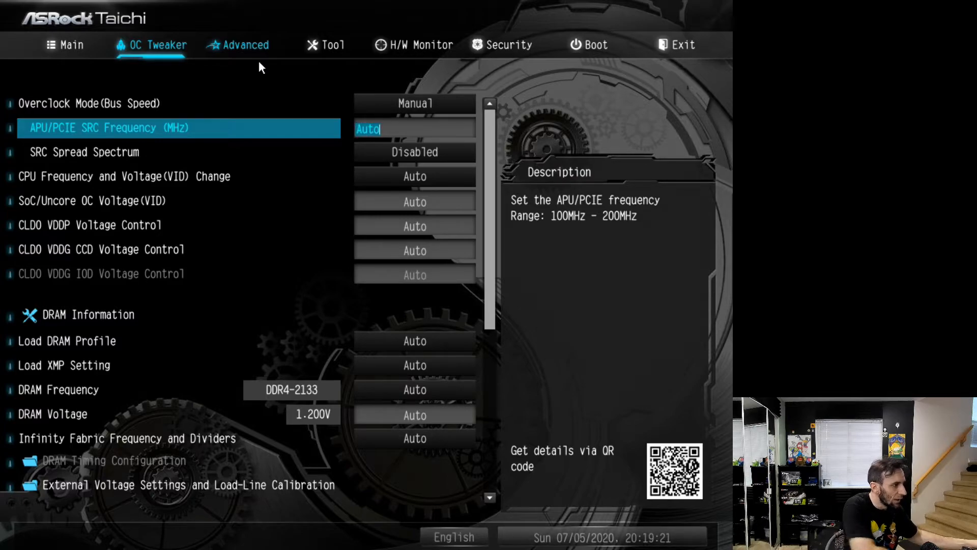
{"action": "key", "text": "Up"}
{"action": "key", "text": "Down"}
{"action": "type", "text": "100.1"}
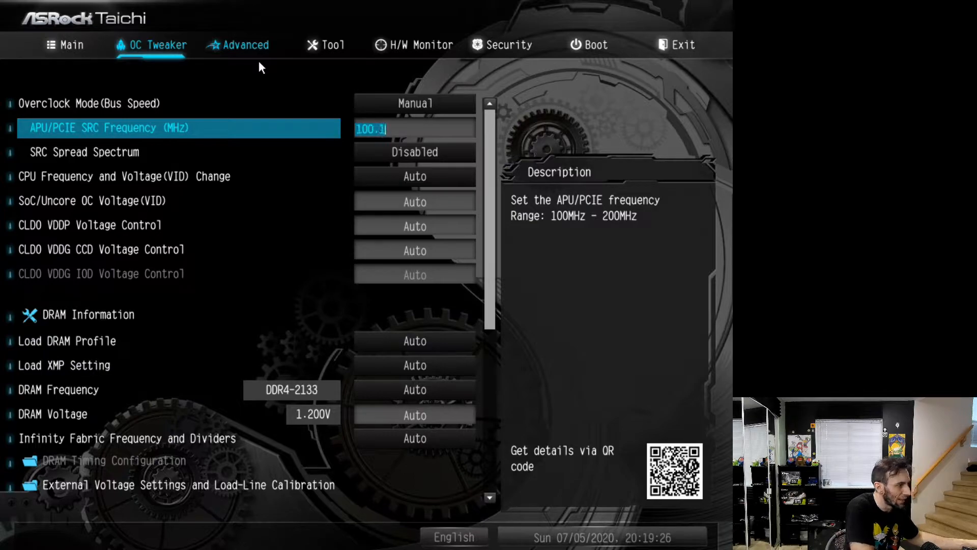
{"action": "key", "text": "Return"}
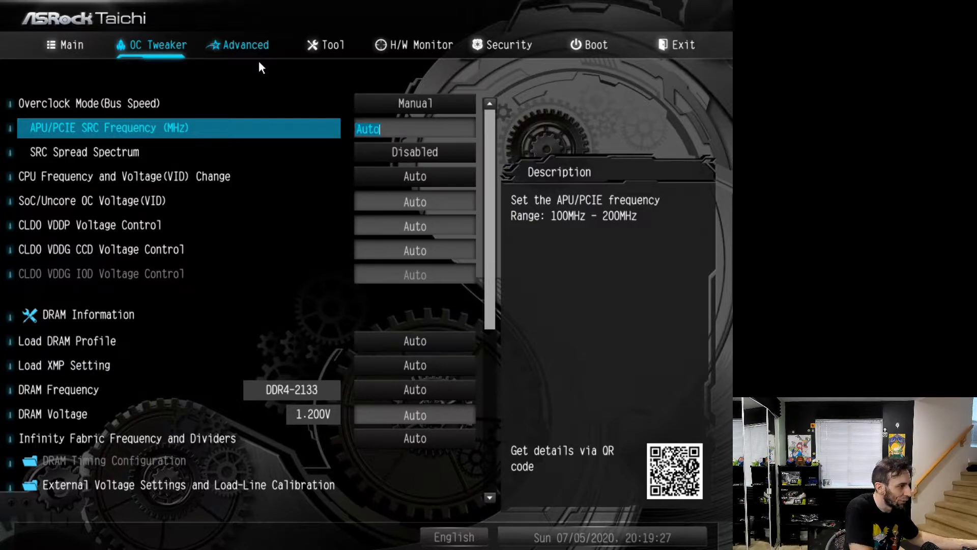
{"action": "key", "text": "plus"}
{"action": "key", "text": "Return"}
{"action": "key", "text": "Down"}
{"action": "key", "text": "Up"}
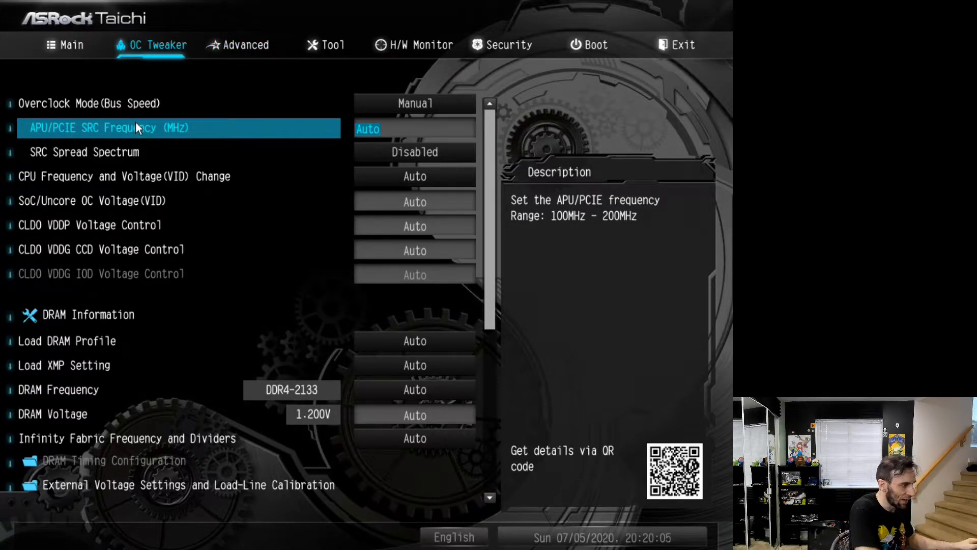
Examine the SRC Spread Spectrum and CPU Frequency and Voltage (VID) Change options and their descriptions
{"action": "key", "text": "Down"}
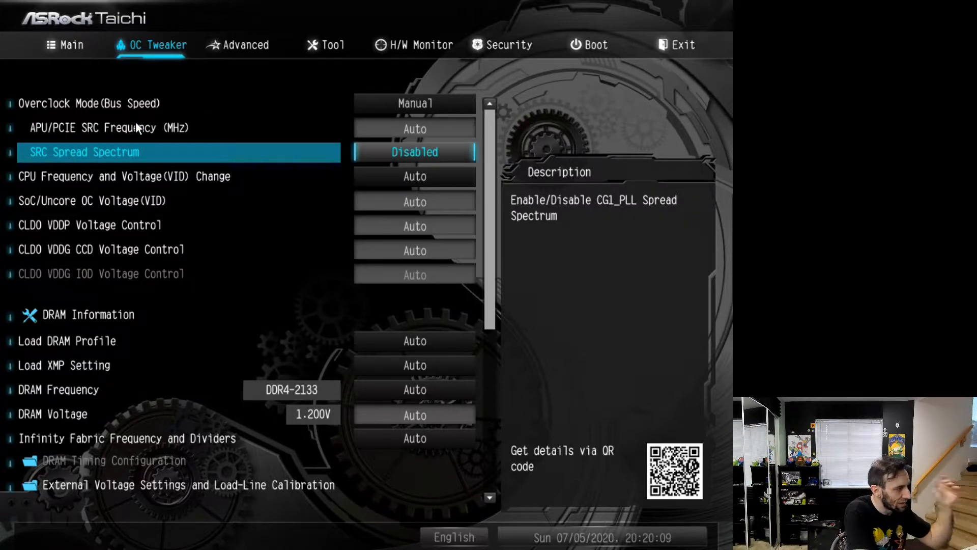
{"action": "key", "text": "Down"}
{"action": "key", "text": "Up"}
{"action": "key", "text": "Down"}
{"action": "key", "text": "Up"}
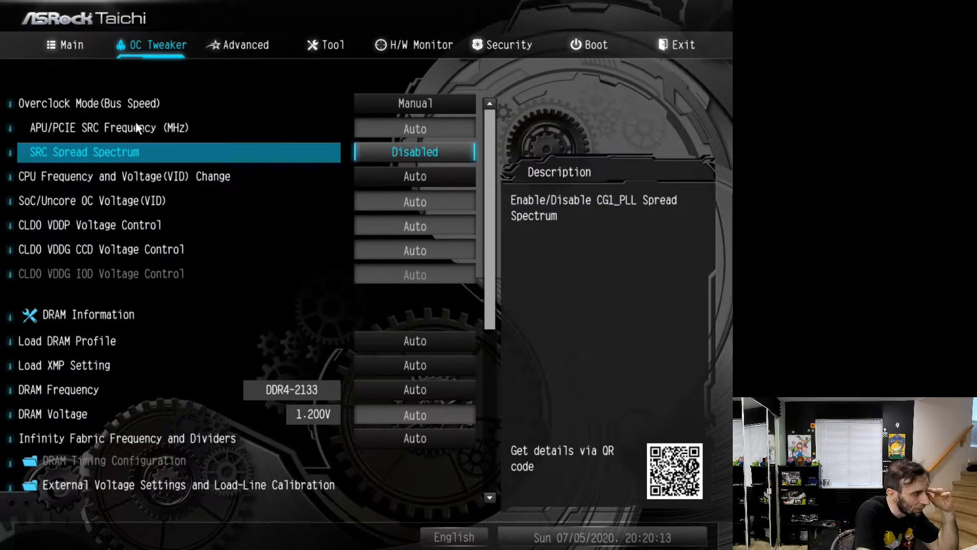
{"action": "key", "text": "Down"}
{"action": "key", "text": "Up"}
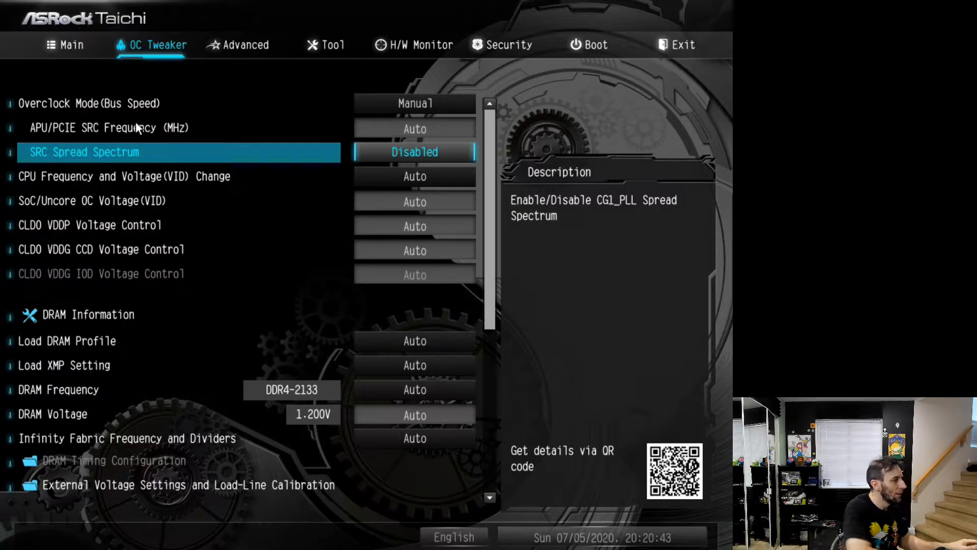
{"action": "key", "text": "Down"}
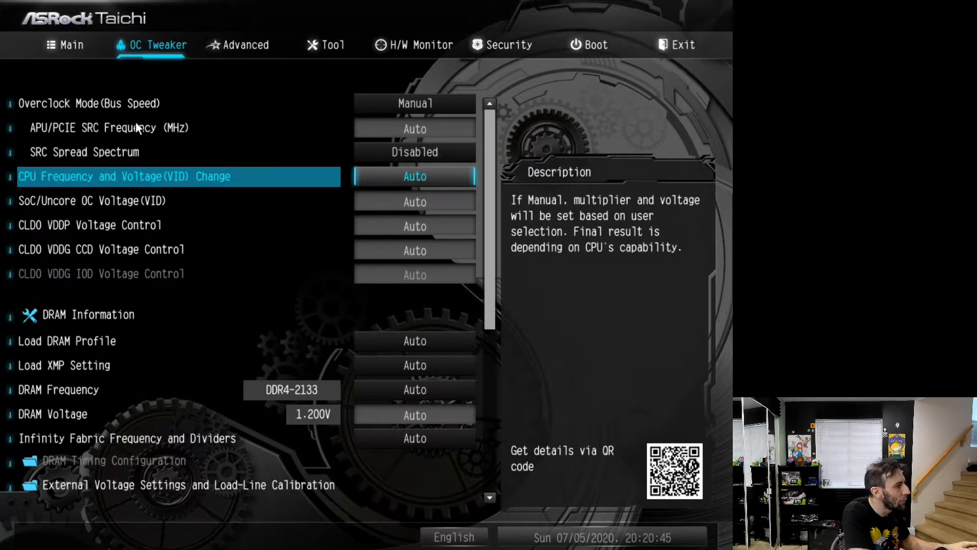
{"action": "key", "text": "Down"}
{"action": "key", "text": "Up"}
{"action": "key", "text": "Down"}
{"action": "key", "text": "Up"}
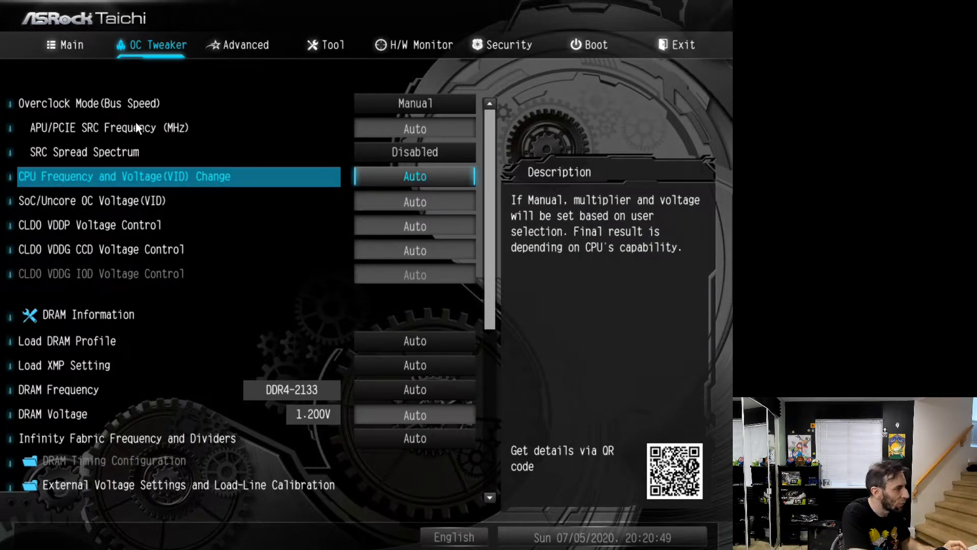
Examine the descriptions of the SoC/Uncore OC Voltage, CLDO VDDP and CLDO VDDG CCD voltage controls
{"action": "key", "text": "Down"}
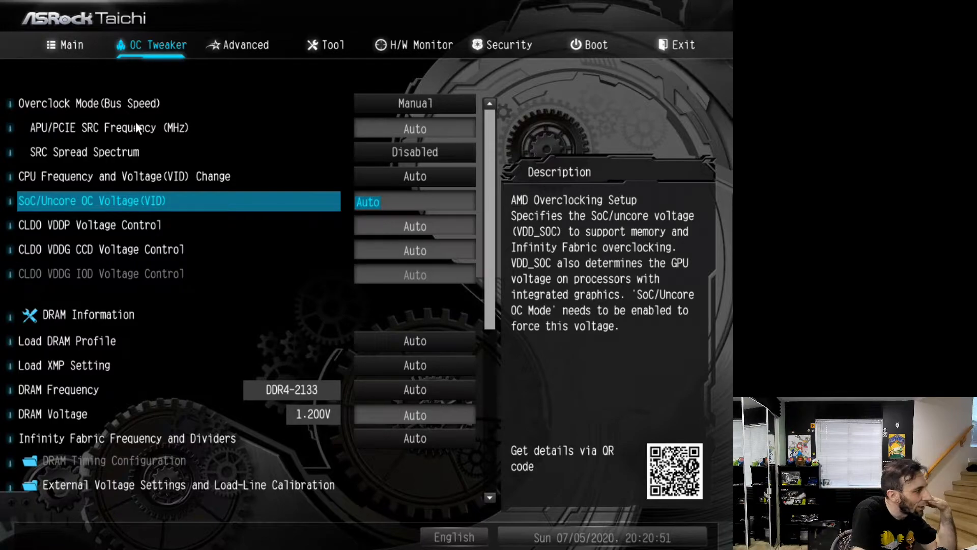
{"action": "key", "text": "Down"}
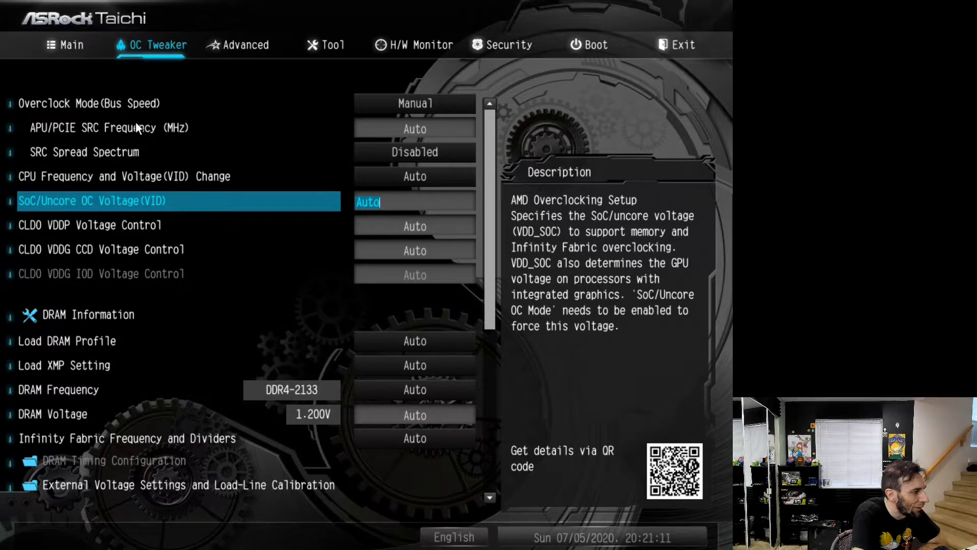
{"action": "key", "text": "Down"}
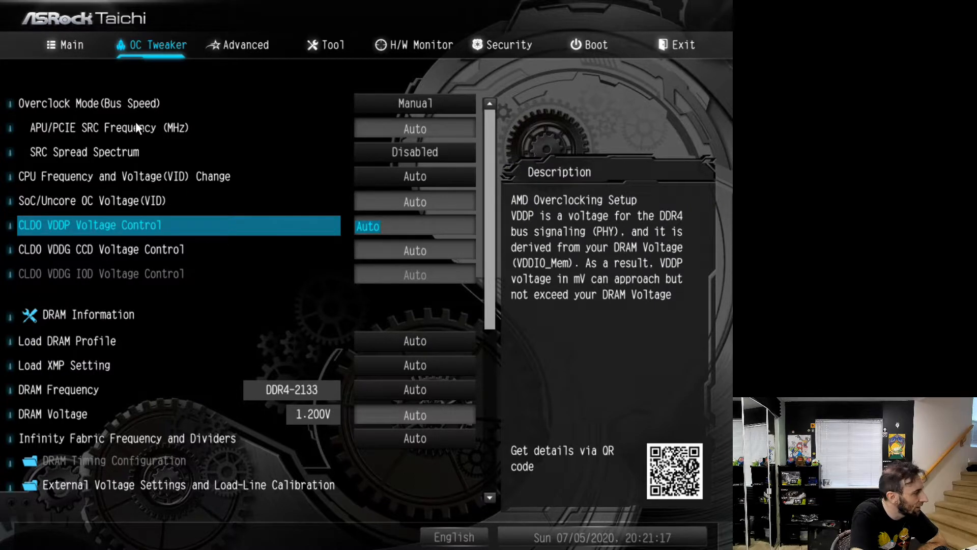
{"action": "key", "text": "Down"}
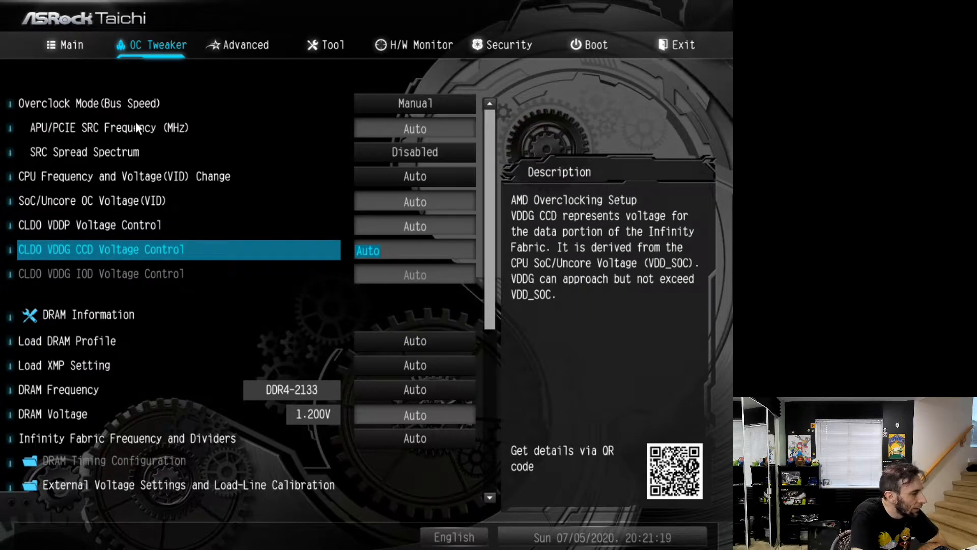
{"action": "key", "text": "Up"}
{"action": "key", "text": "Up"}
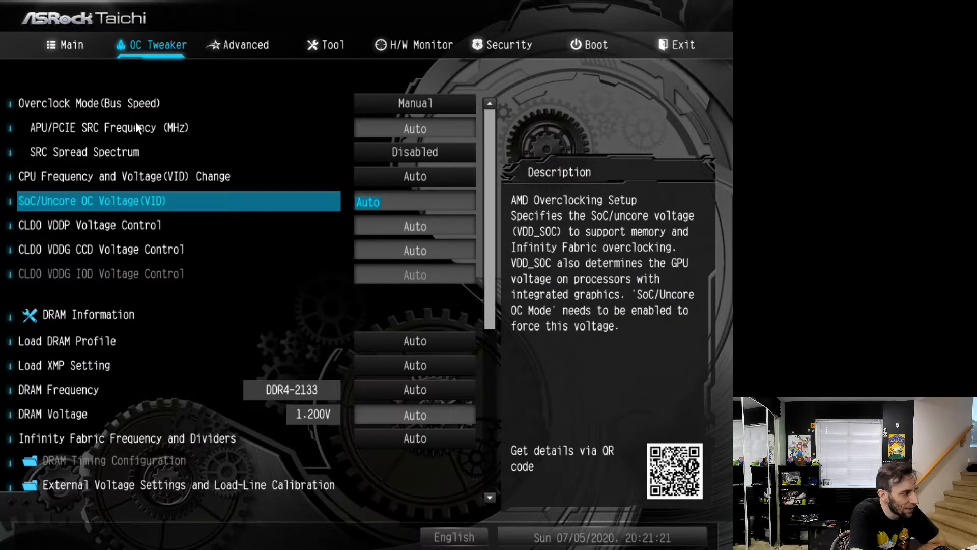
{"action": "key", "text": "Down"}
{"action": "key", "text": "Down"}
{"action": "key", "text": "Up"}
{"action": "key", "text": "Down"}
{"action": "key", "text": "Up"}
{"action": "key", "text": "Up"}
{"action": "key", "text": "Down"}
{"action": "key", "text": "Up"}
{"action": "key", "text": "Up"}
{"action": "key", "text": "Down"}
{"action": "key", "text": "Down"}
{"action": "key", "text": "Up"}
{"action": "key", "text": "Down"}
{"action": "key", "text": "Down"}
{"action": "key", "text": "Up"}
{"action": "key", "text": "Down"}
{"action": "key", "text": "Up"}
{"action": "key", "text": "Down"}
{"action": "key", "text": "Up"}
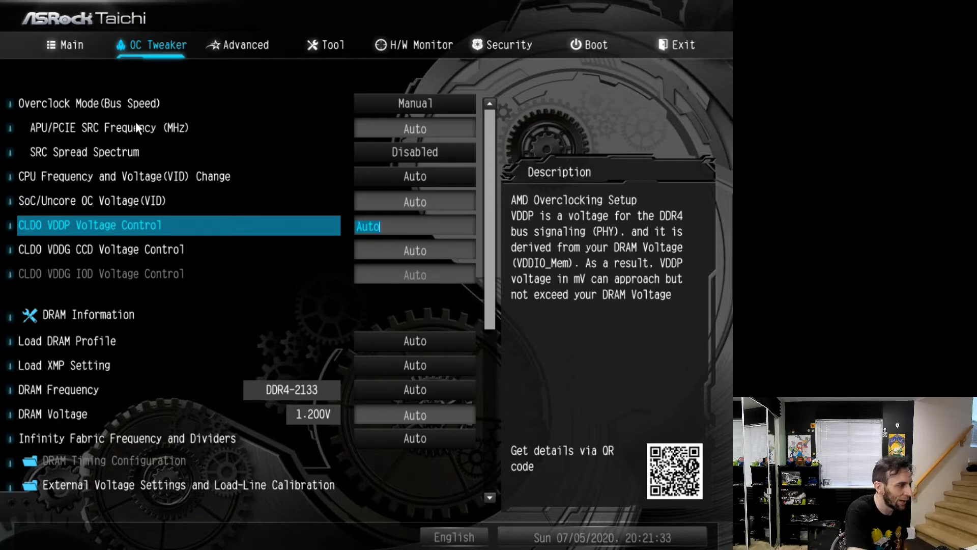
{"action": "key", "text": "Down"}
{"action": "key", "text": "Up"}
View the DRAM Information for the memory modules' JEDEC and XMP timings and return to the OC Tweaker settings
{"action": "key", "text": "Down"}
{"action": "key", "text": "Down"}
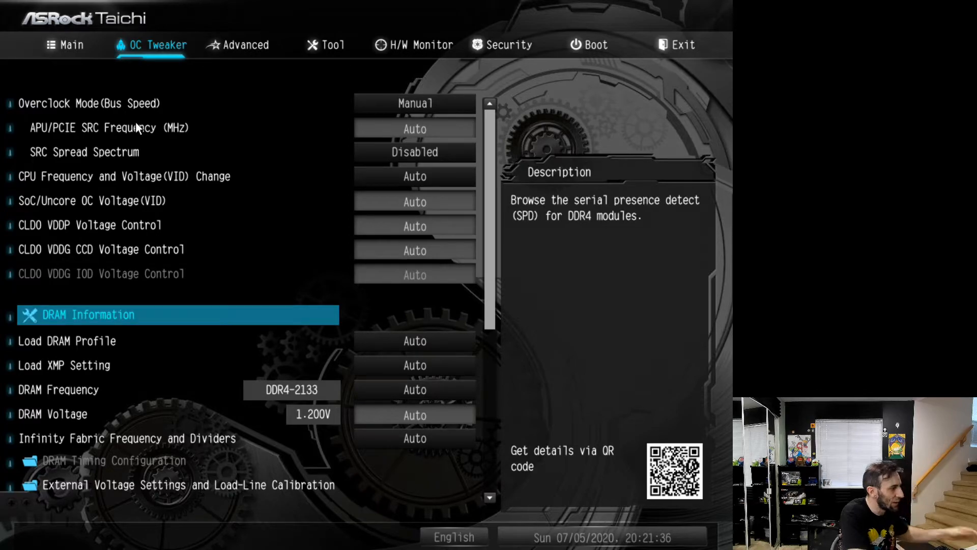
{"action": "key", "text": "Return"}
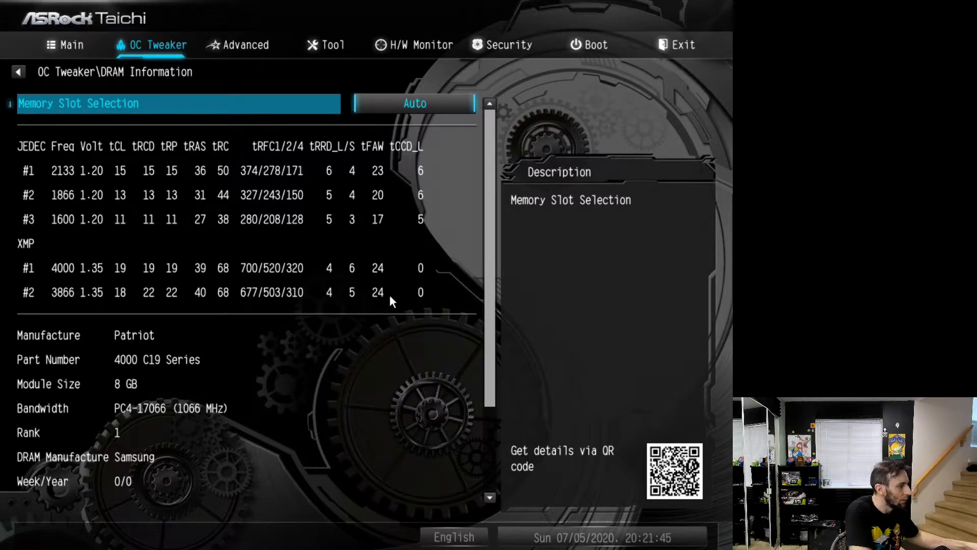
{"action": "key", "text": "Escape"}
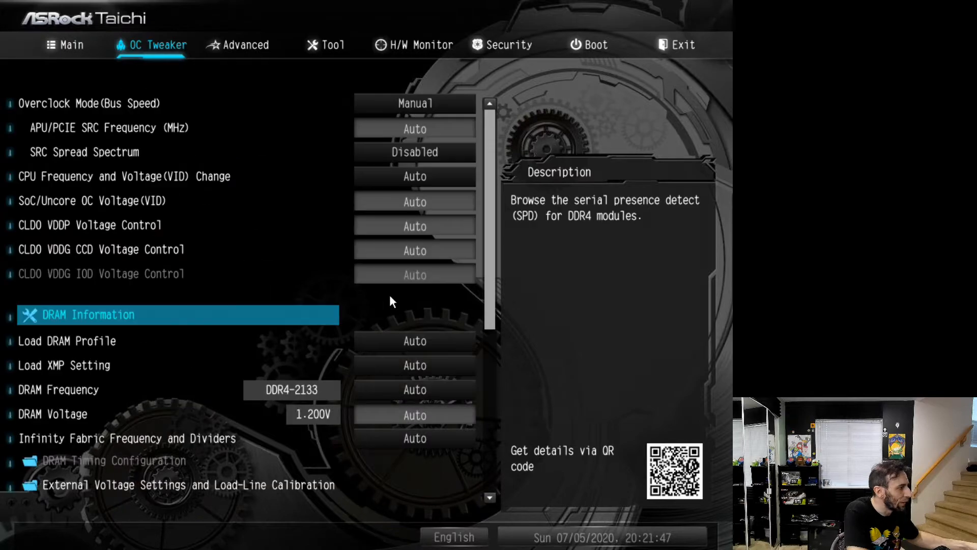
Compare the G.SKILL Trident Z Neo 16GB and 32GB options under Load DRAM Profile and leave the list without choosing one
{"action": "key", "text": "Down"}
{"action": "key", "text": "Return"}
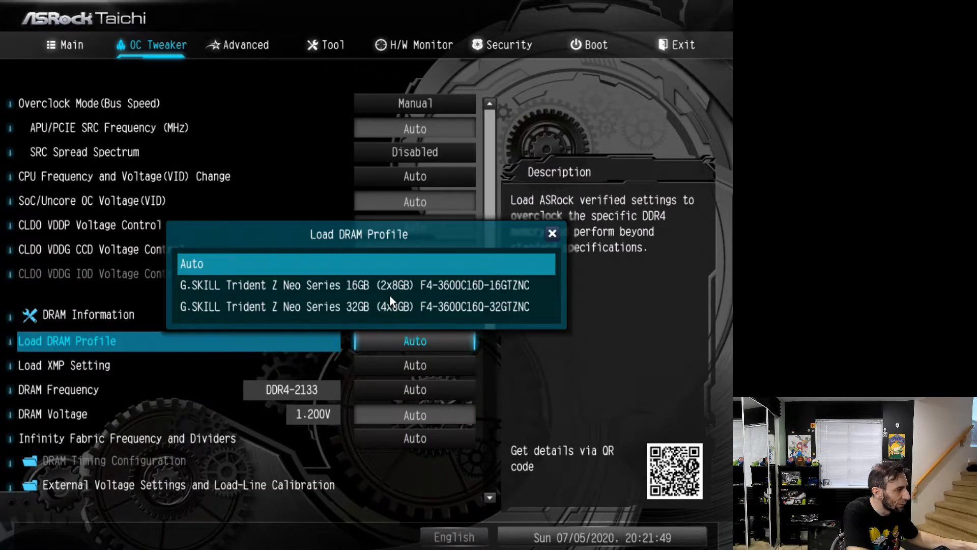
{"action": "key", "text": "Down"}
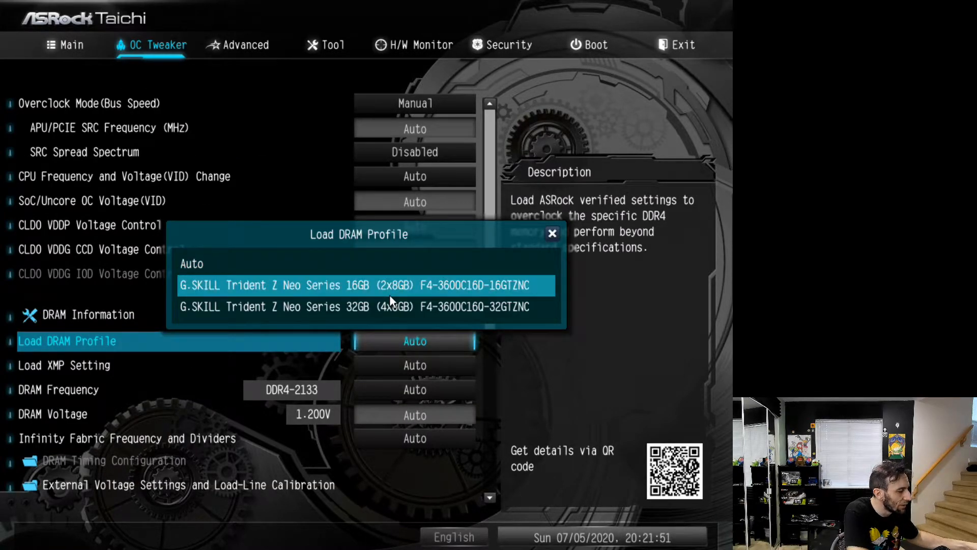
{"action": "key", "text": "Down"}
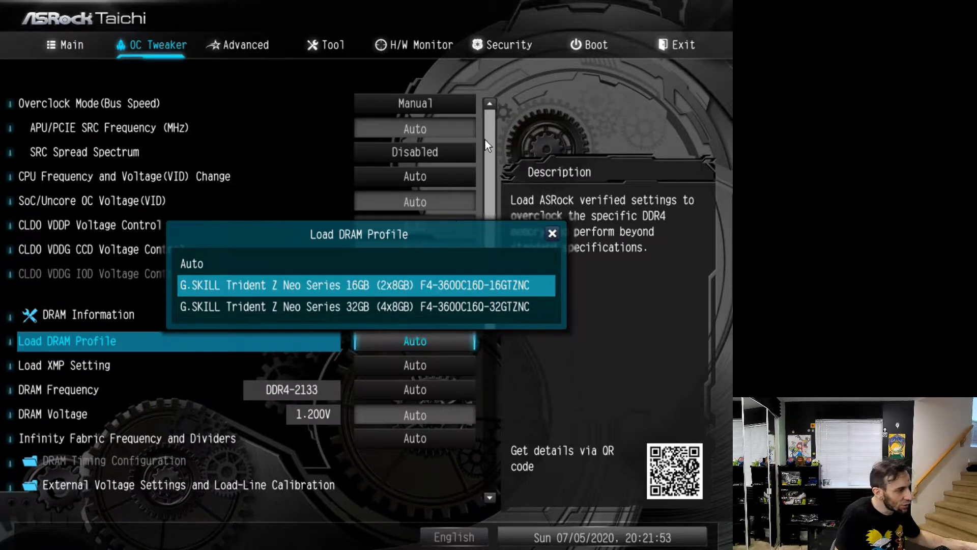
{"action": "key", "text": "Down"}
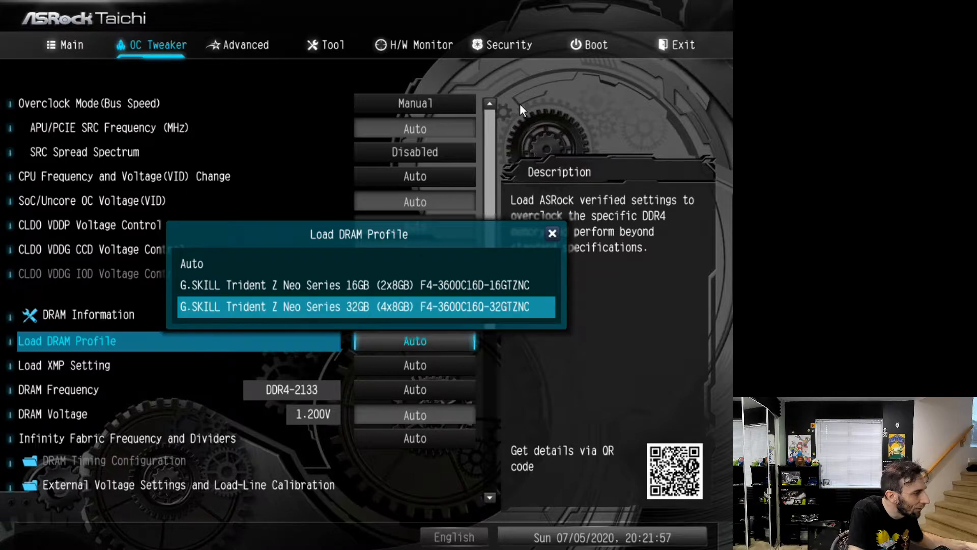
{"action": "key", "text": "Up"}
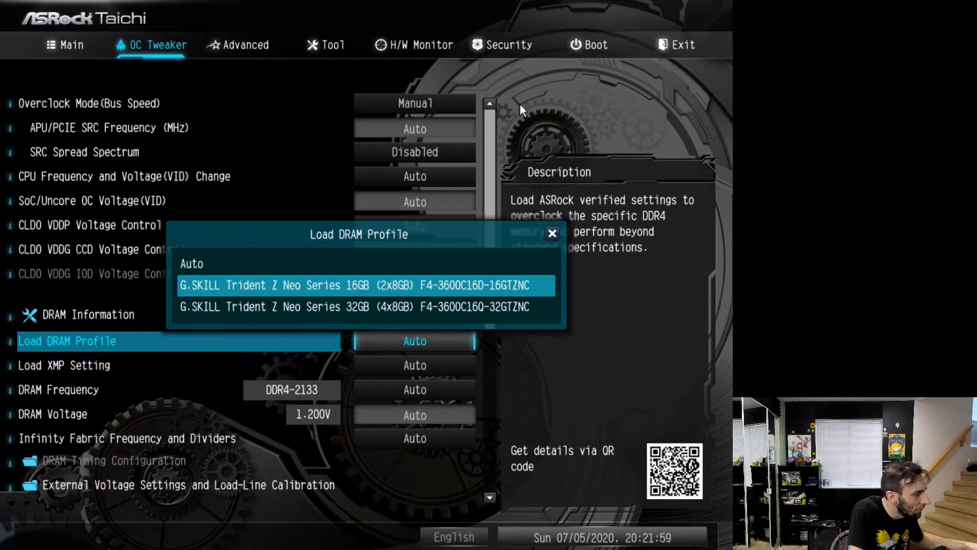
{"action": "key", "text": "Down"}
{"action": "key", "text": "Up"}
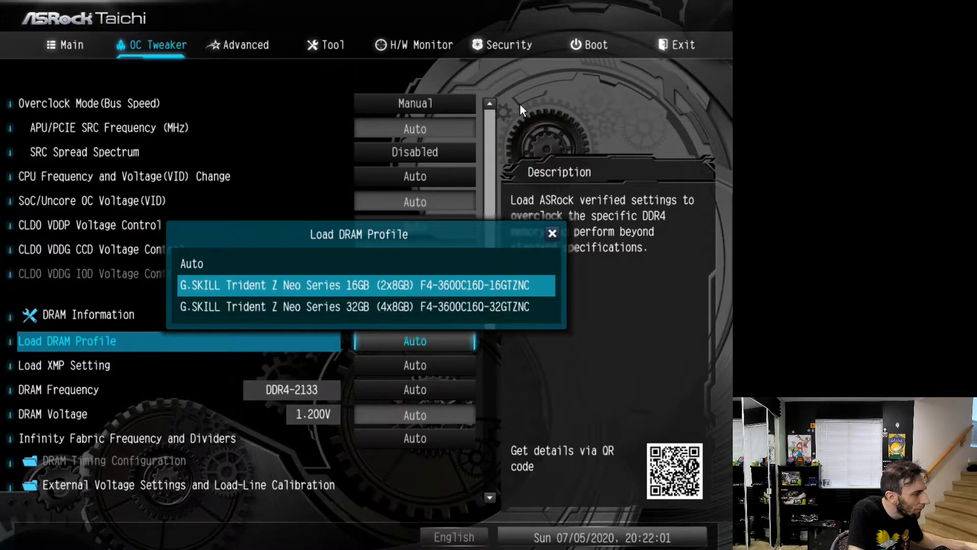
{"action": "key", "text": "Down"}
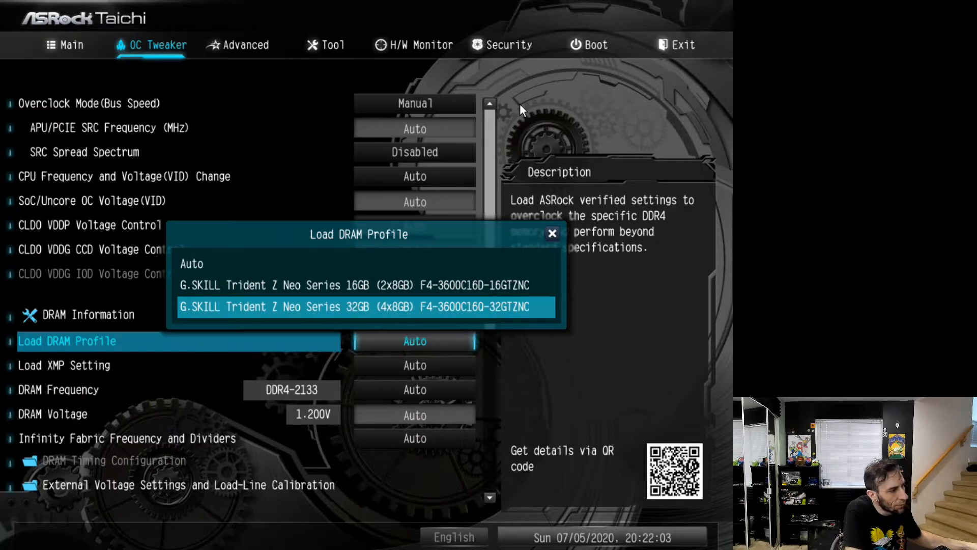
{"action": "key", "text": "Up"}
{"action": "key", "text": "Down"}
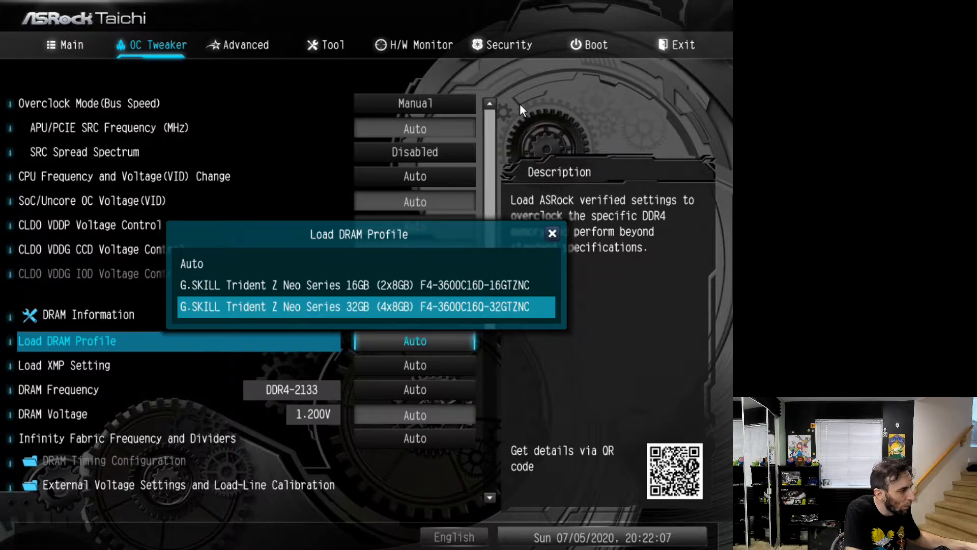
{"action": "key", "text": "Up"}
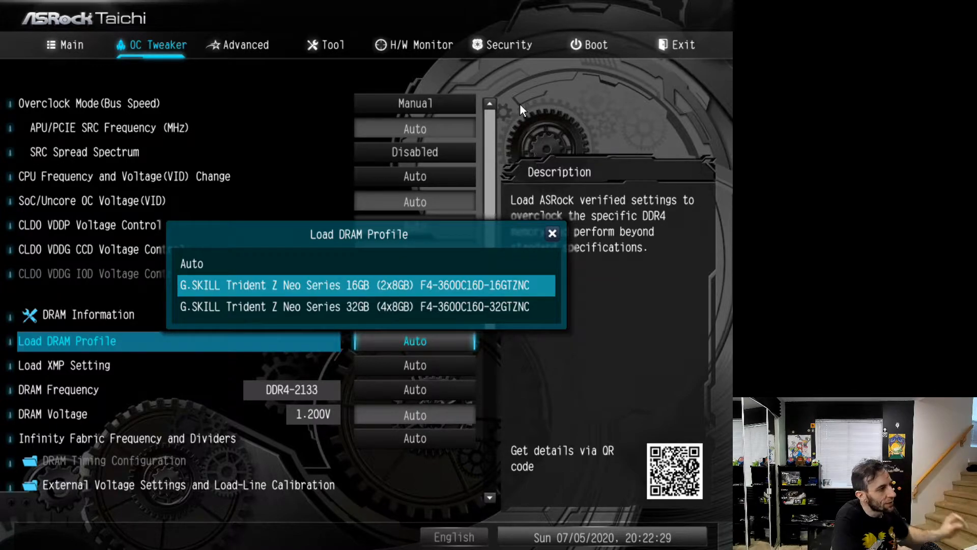
{"action": "key", "text": "Down"}
{"action": "key", "text": "Up"}
{"action": "key", "text": "Down"}
{"action": "key", "text": "Up"}
{"action": "key", "text": "Down"}
{"action": "key", "text": "Up"}
{"action": "key", "text": "Down"}
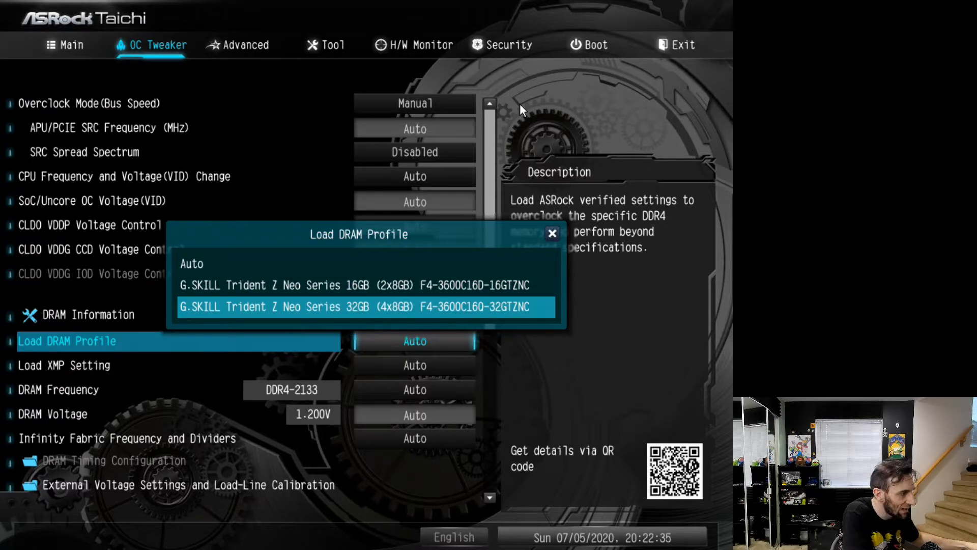
{"action": "key", "text": "Up"}
{"action": "key", "text": "Down"}
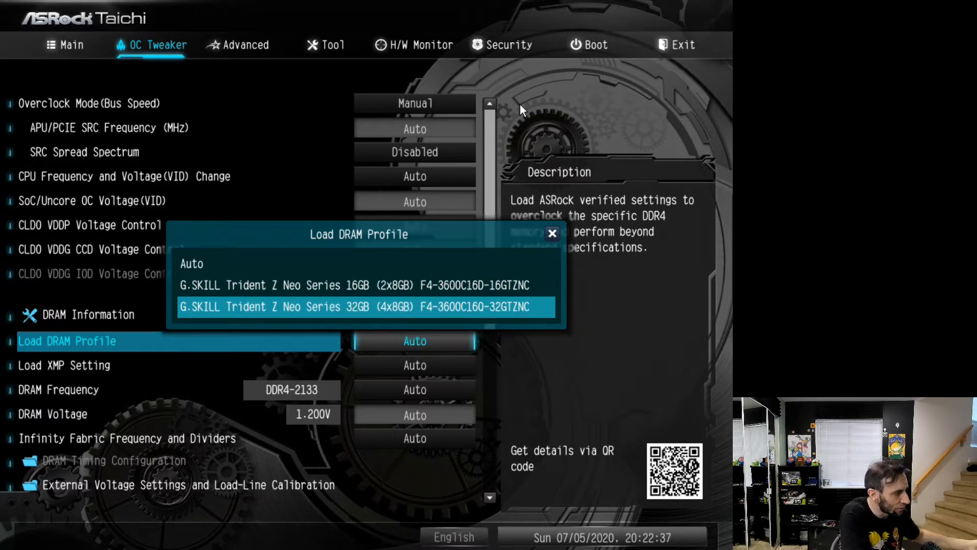
{"action": "key", "text": "Up"}
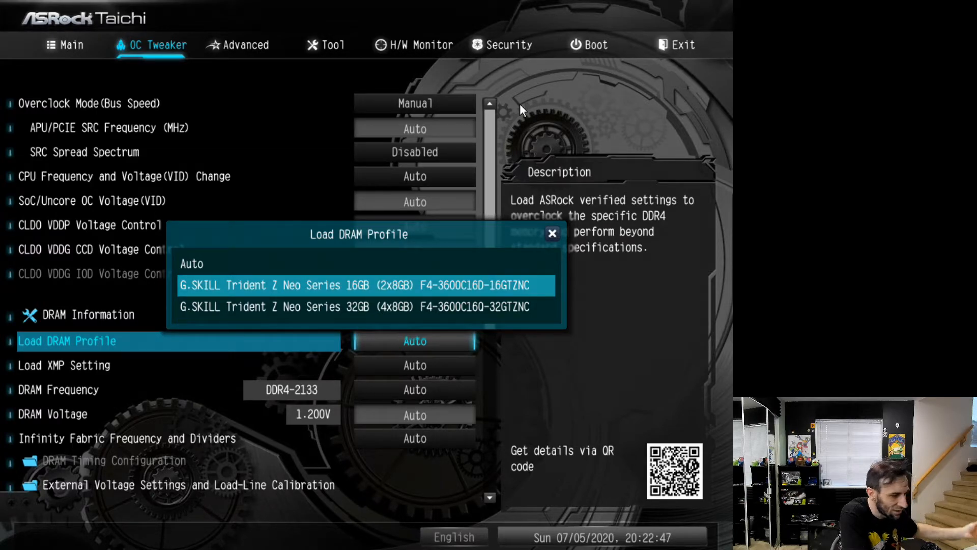
{"action": "key", "text": "Down"}
{"action": "key", "text": "Up"}
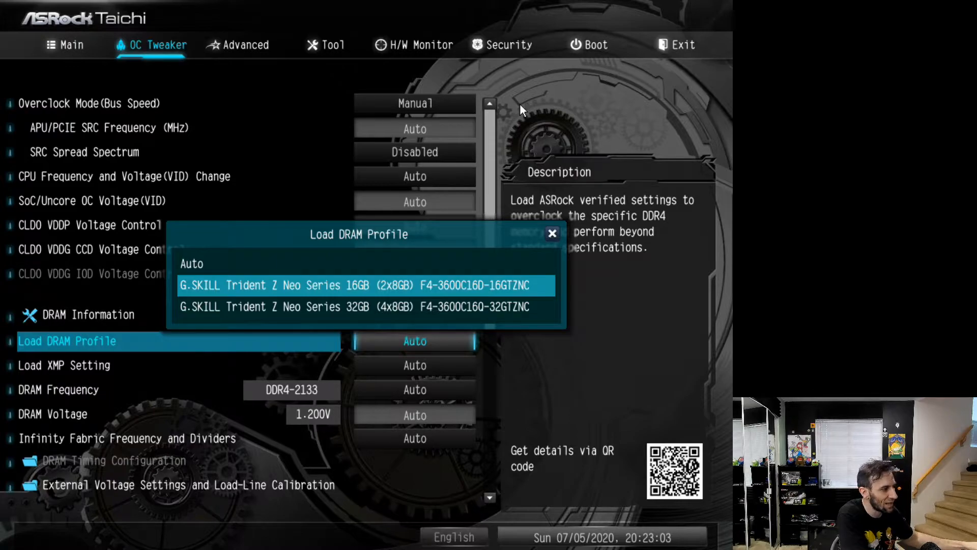
{"action": "key", "text": "Down"}
{"action": "key", "text": "Up"}
{"action": "key", "text": "Down"}
{"action": "key", "text": "Up"}
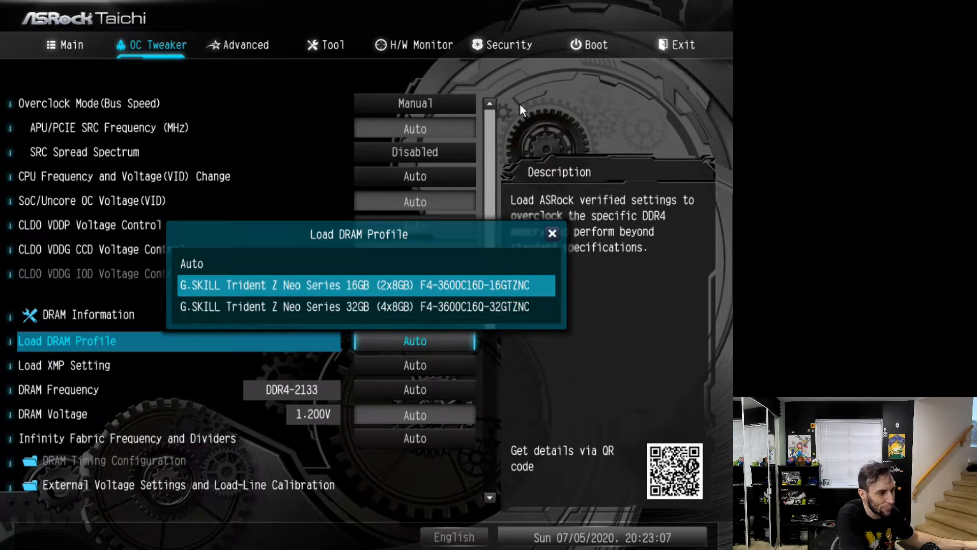
{"action": "key", "text": "Escape"}
Compare the DDR4-4000 and DDR4-3866 XMP 2.0 profiles offered under Load XMP Setting
{"action": "key", "text": "Down"}
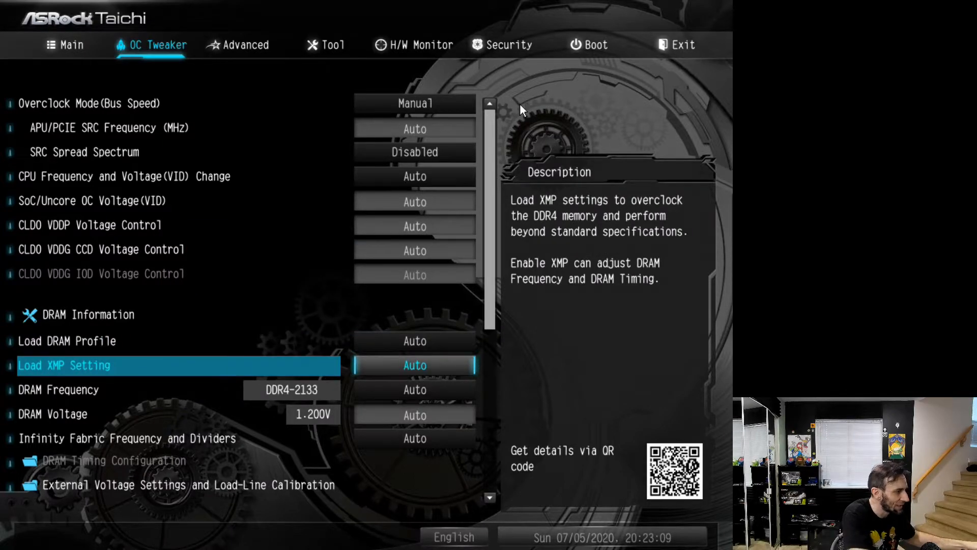
{"action": "key", "text": "Return"}
{"action": "key", "text": "Down"}
{"action": "key", "text": "Down"}
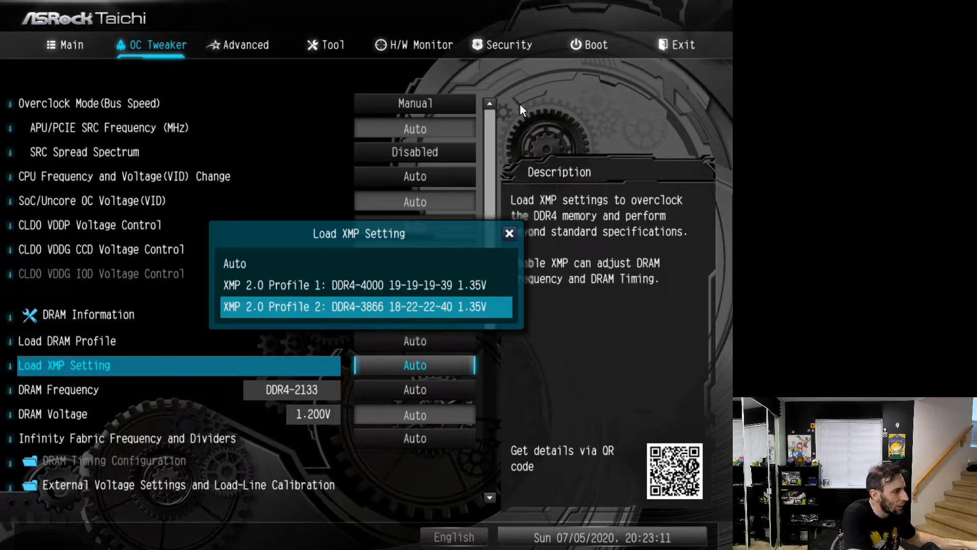
{"action": "key", "text": "Up"}
{"action": "key", "text": "Down"}
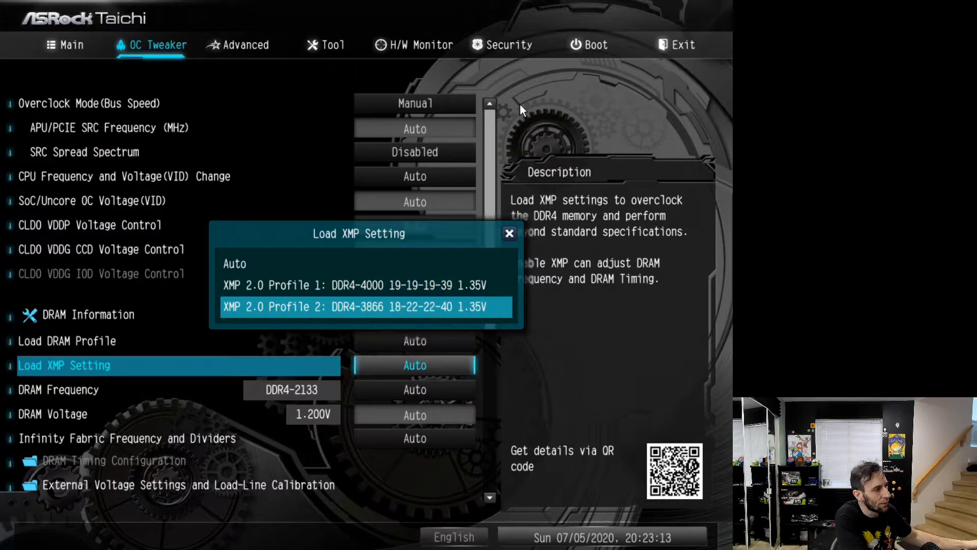
{"action": "key", "text": "Up"}
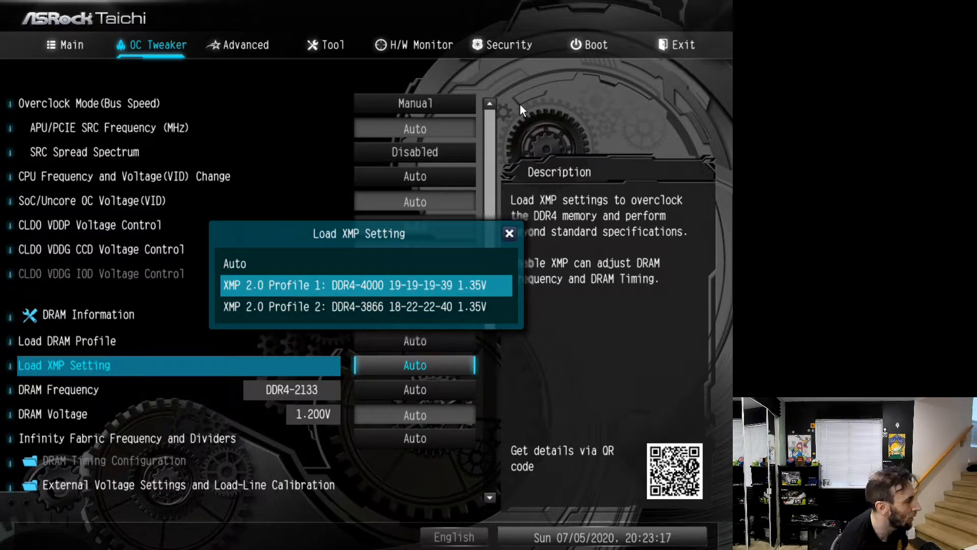
{"action": "key", "text": "Down"}
{"action": "key", "text": "Up"}
{"action": "key", "text": "Down"}
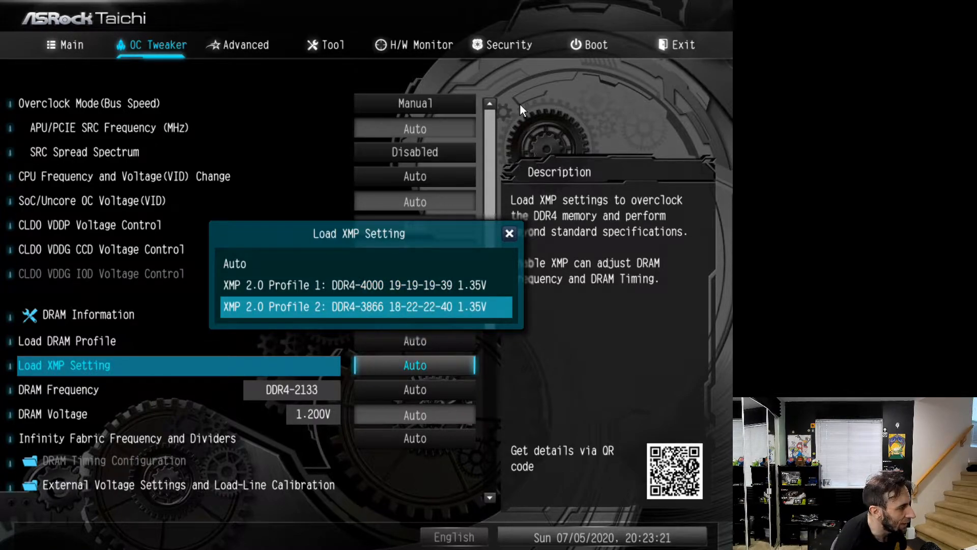
{"action": "key", "text": "Up"}
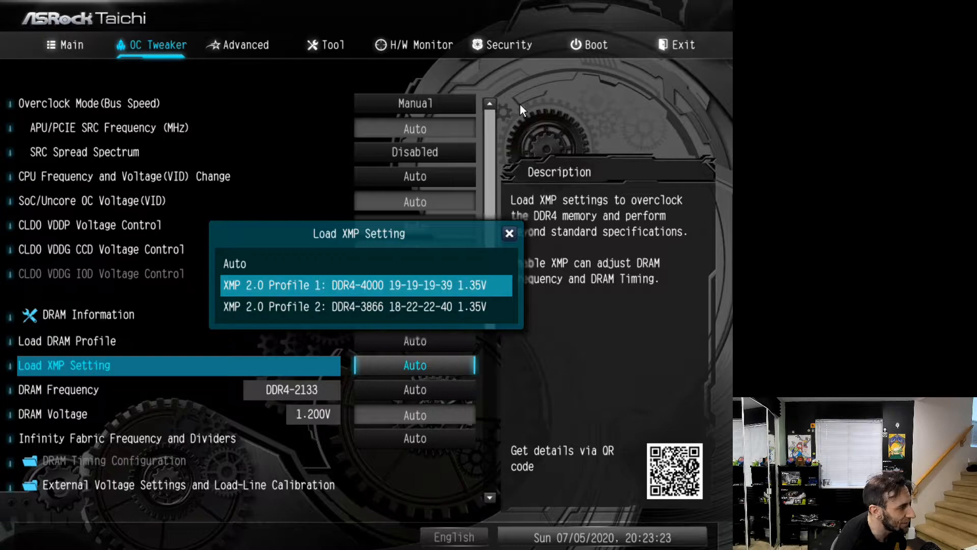
{"action": "key", "text": "Down"}
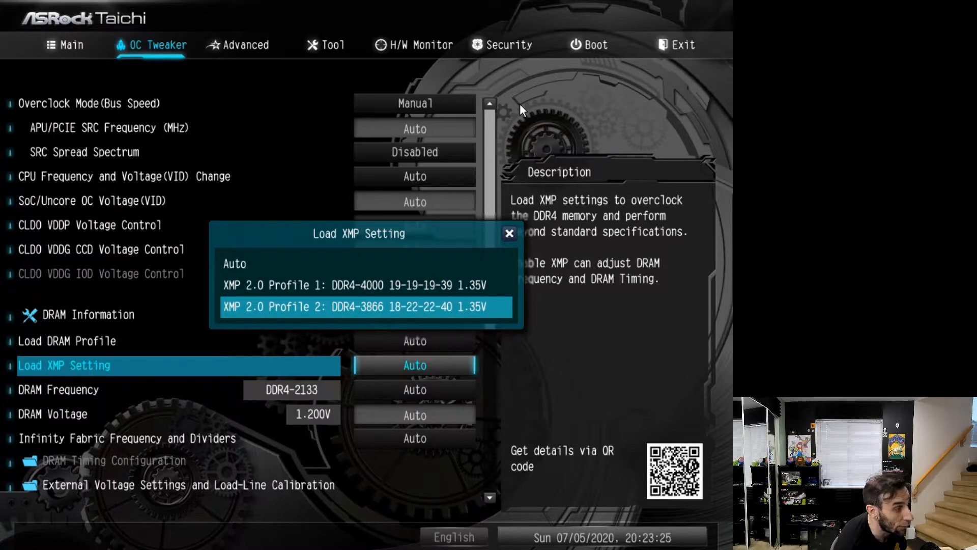
{"action": "key", "text": "Up"}
{"action": "key", "text": "Down"}
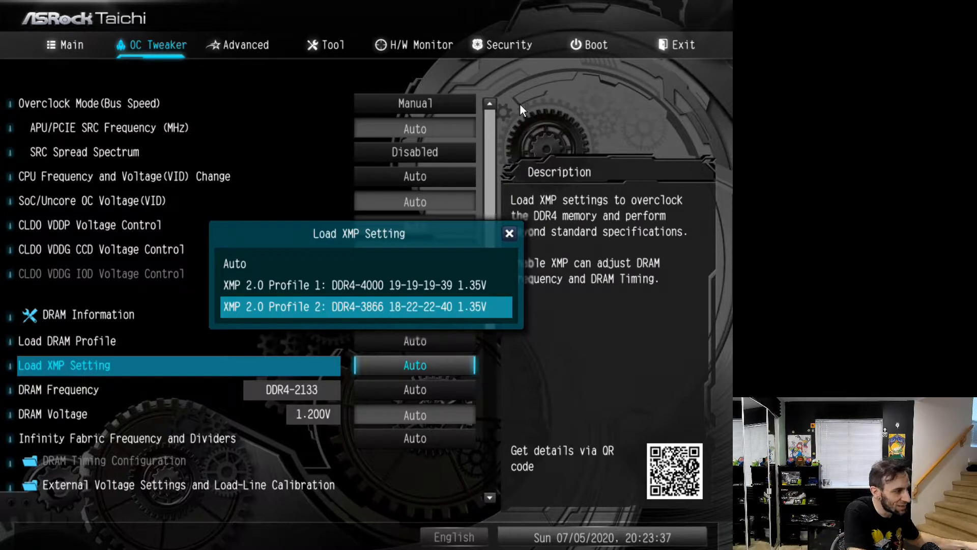
{"action": "key", "text": "Up"}
{"action": "key", "text": "Down"}
{"action": "key", "text": "Up"}
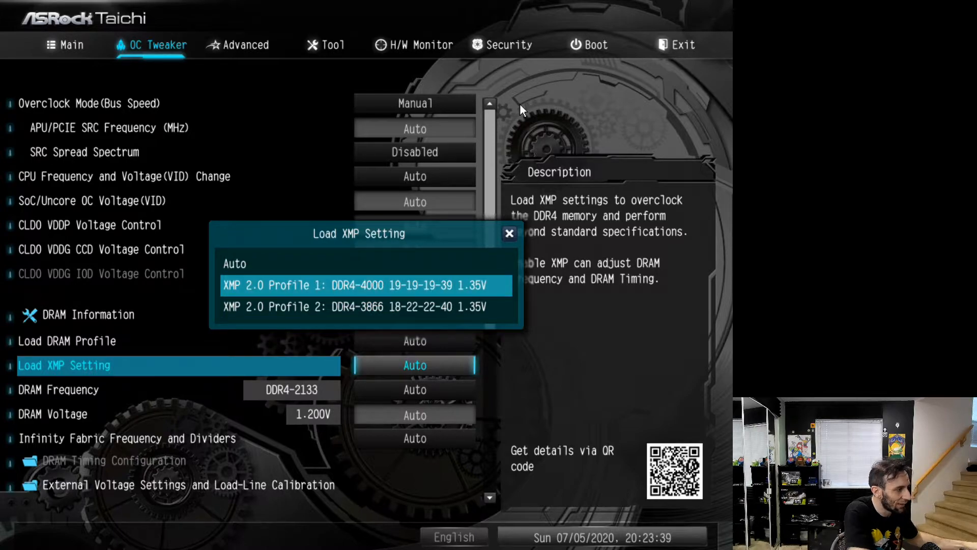
Load XMP 2.0 Profile 1 and return the Load XMP Setting to Auto
{"action": "key", "text": "Return"}
{"action": "key", "text": "Return"}
{"action": "key", "text": "Up"}
{"action": "key", "text": "Return"}
Set the DRAM Frequency to DDR4-3600
{"action": "key", "text": "Down"}
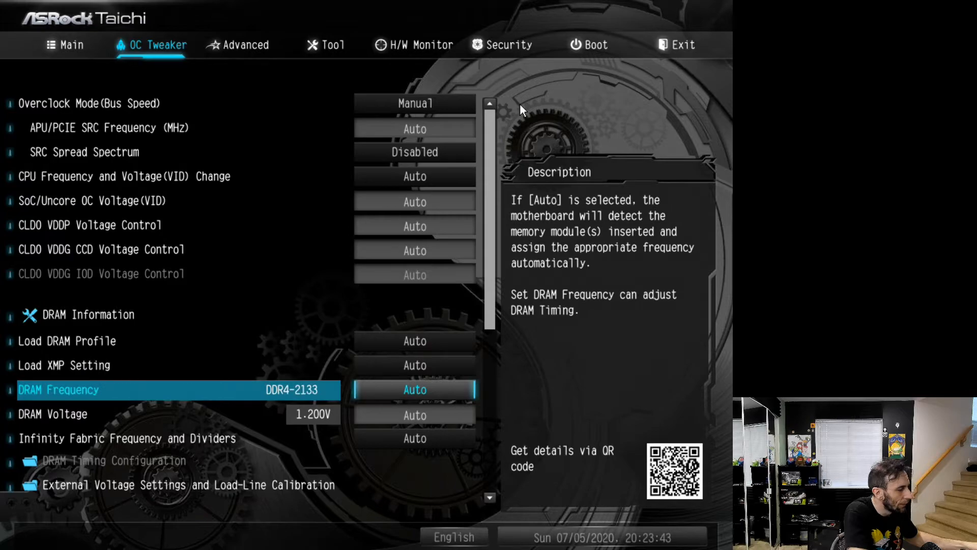
{"action": "key", "text": "Return"}
{"action": "key", "text": "Down"}
{"action": "key", "text": "Down"}
{"action": "key", "text": "Down"}
{"action": "key", "text": "Down"}
{"action": "key", "text": "Down"}
{"action": "key", "text": "Down"}
{"action": "key", "text": "Down"}
{"action": "key", "text": "Down"}
{"action": "key", "text": "Down"}
{"action": "key", "text": "Down"}
{"action": "key", "text": "Down"}
{"action": "key", "text": "Down"}
{"action": "key", "text": "Down"}
{"action": "key", "text": "Down"}
{"action": "key", "text": "Down"}
{"action": "key", "text": "Down"}
{"action": "key", "text": "Down"}
{"action": "key", "text": "Down"}
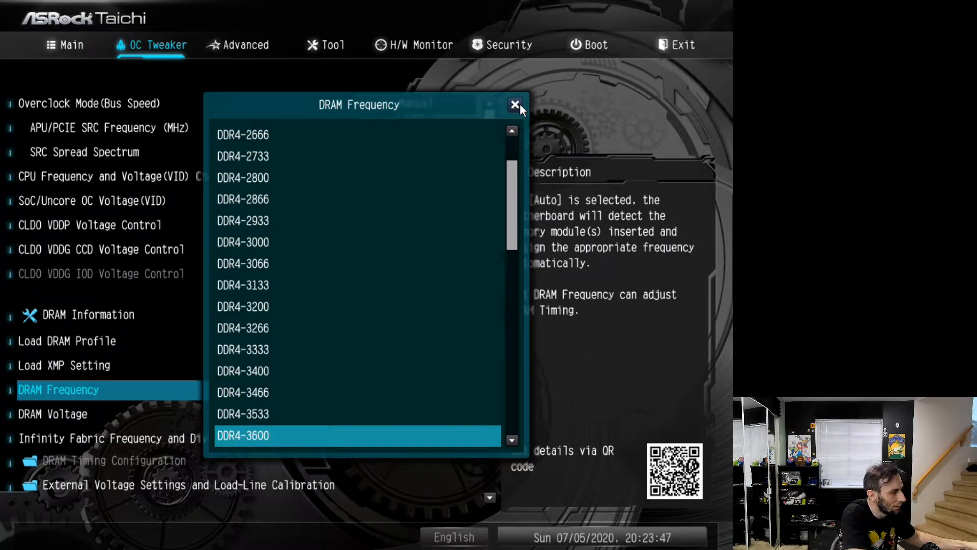
{"action": "key", "text": "Return"}
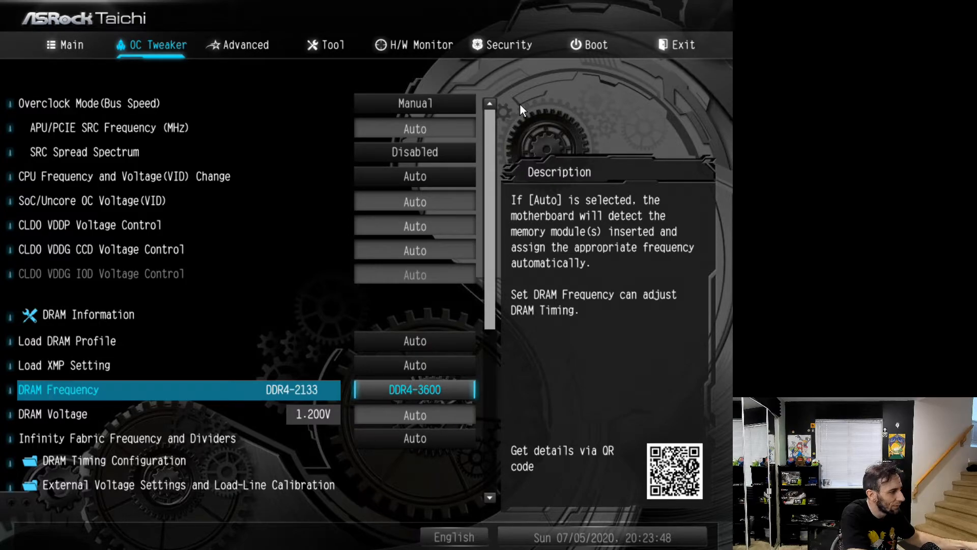
Set the DRAM Voltage to 1.450 V
{"action": "key", "text": "Down"}
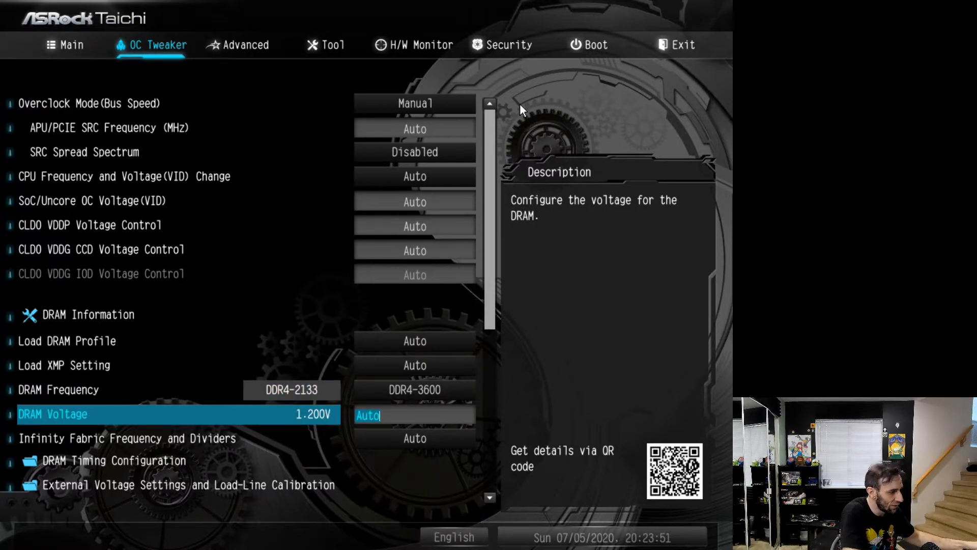
{"action": "type", "text": "1.45"}
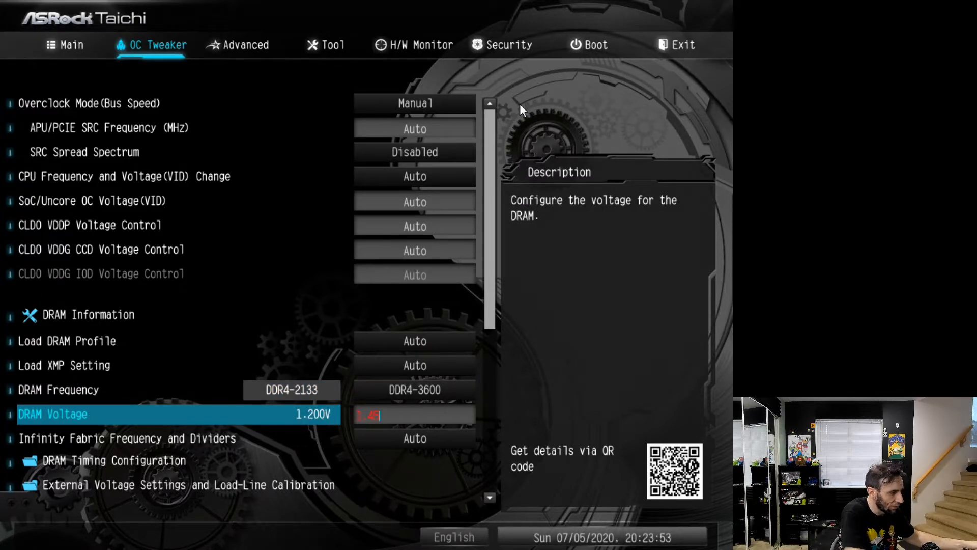
{"action": "type", "text": "0"}
{"action": "key", "text": "Down"}
{"action": "key", "text": "Up"}
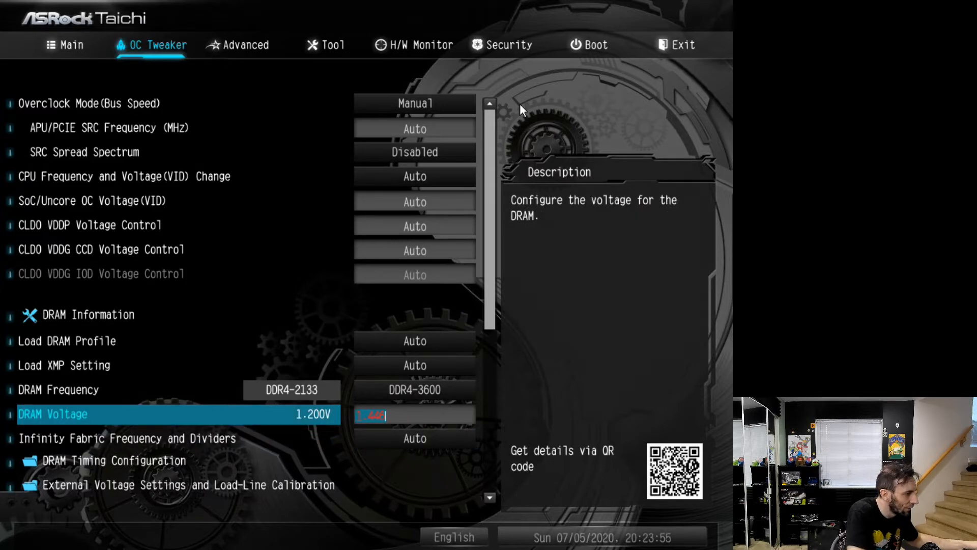
{"action": "key", "text": "Down"}
{"action": "key", "text": "Down"}
{"action": "key", "text": "Up"}
{"action": "key", "text": "Up"}
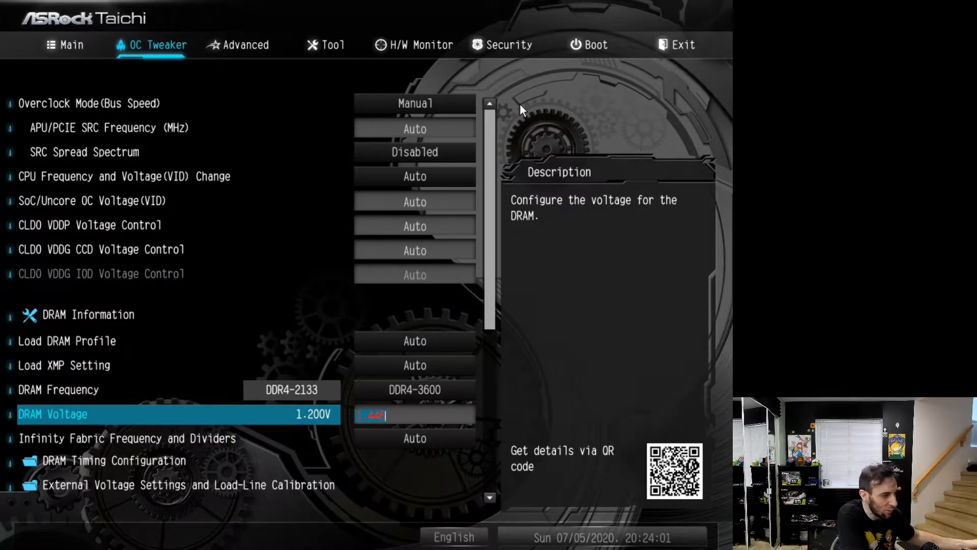
{"action": "key", "text": "Down"}
Examine the Infinity Fabric Frequency and Dividers description and view its available frequencies without changing the setting
{"action": "key", "text": "Down"}
{"action": "key", "text": "Up"}
{"action": "key", "text": "Up"}
{"action": "key", "text": "Down"}
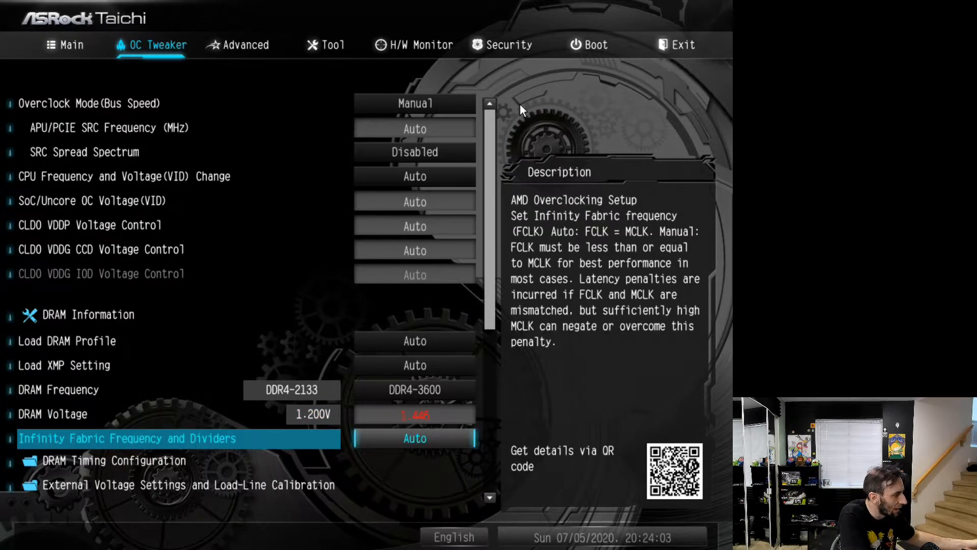
{"action": "key", "text": "Down"}
{"action": "key", "text": "Down"}
{"action": "key", "text": "Up"}
{"action": "key", "text": "Up"}
{"action": "key", "text": "Down"}
{"action": "key", "text": "Up"}
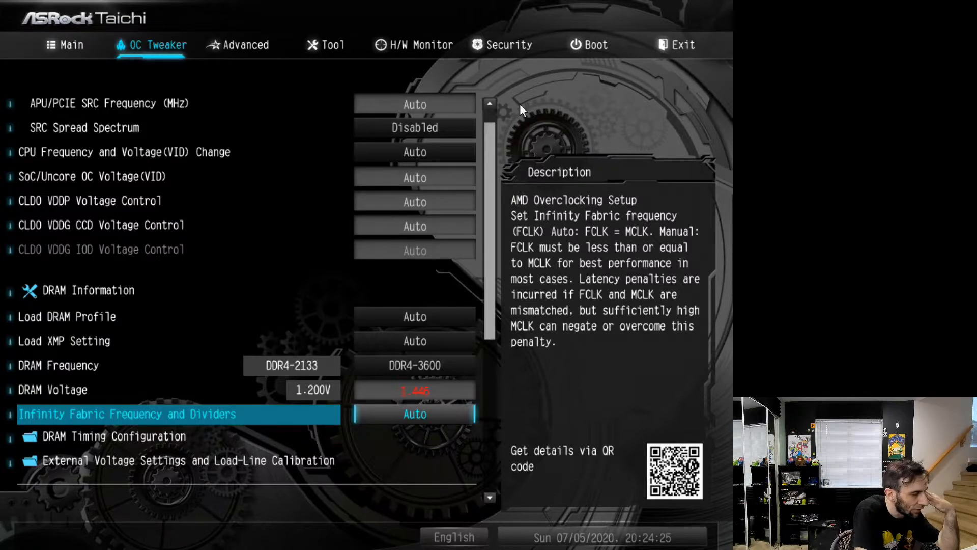
{"action": "key", "text": "Return"}
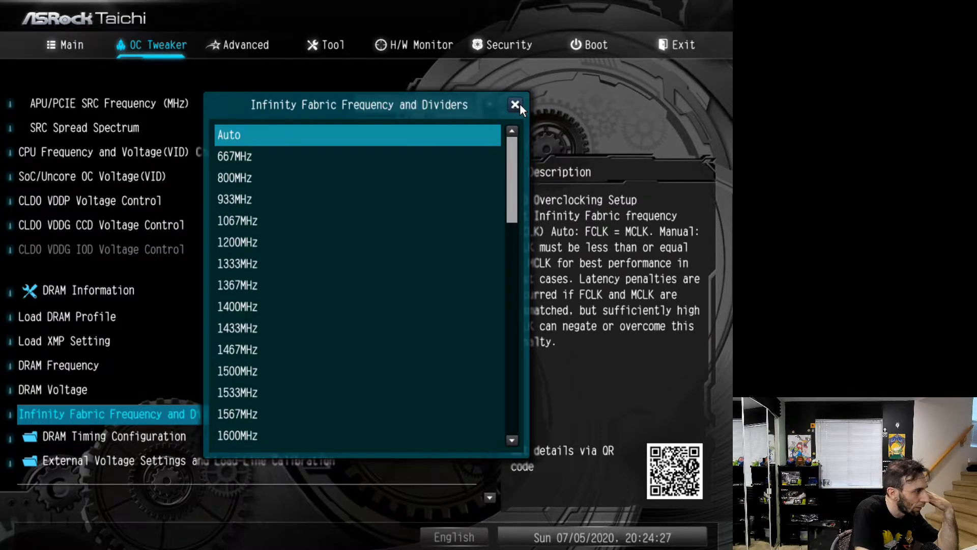
{"action": "key", "text": "Escape"}
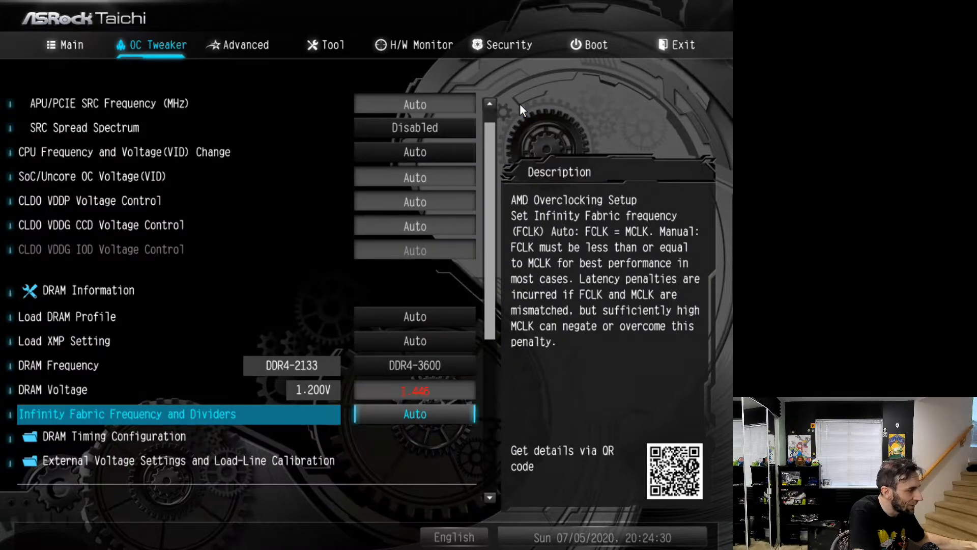
Look through the available Infinity Fabric frequencies up to 3000 MHz without changing the setting
{"action": "key", "text": "Return"}
{"action": "key", "text": "Down"}
{"action": "key", "text": "Down"}
{"action": "key", "text": "Down"}
{"action": "key", "text": "Down"}
{"action": "key", "text": "Down"}
{"action": "key", "text": "Down"}
{"action": "key", "text": "Down"}
{"action": "key", "text": "Down"}
{"action": "key", "text": "Down"}
{"action": "key", "text": "Down"}
{"action": "key", "text": "Down"}
{"action": "key", "text": "Down"}
{"action": "key", "text": "Down"}
{"action": "key", "text": "Down"}
{"action": "key", "text": "Down"}
{"action": "key", "text": "Down"}
{"action": "key", "text": "Down"}
{"action": "key", "text": "Down"}
{"action": "key", "text": "Down"}
{"action": "key", "text": "Down"}
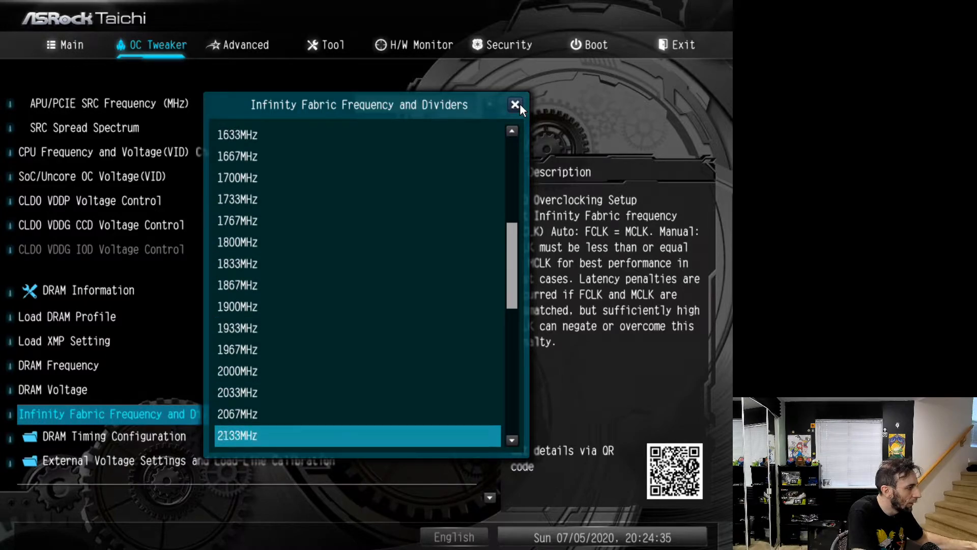
{"action": "key", "text": "Down"}
{"action": "key", "text": "Down"}
{"action": "key", "text": "Down"}
{"action": "key", "text": "Down"}
{"action": "key", "text": "Down"}
{"action": "key", "text": "Down"}
{"action": "key", "text": "Down"}
{"action": "key", "text": "Down"}
{"action": "key", "text": "Down"}
{"action": "key", "text": "Down"}
{"action": "key", "text": "Down"}
{"action": "key", "text": "Down"}
{"action": "key", "text": "Down"}
{"action": "key", "text": "Down"}
{"action": "key", "text": "Down"}
{"action": "key", "text": "Down"}
{"action": "key", "text": "Down"}
{"action": "key", "text": "Down"}
{"action": "key", "text": "Down"}
{"action": "key", "text": "Down"}
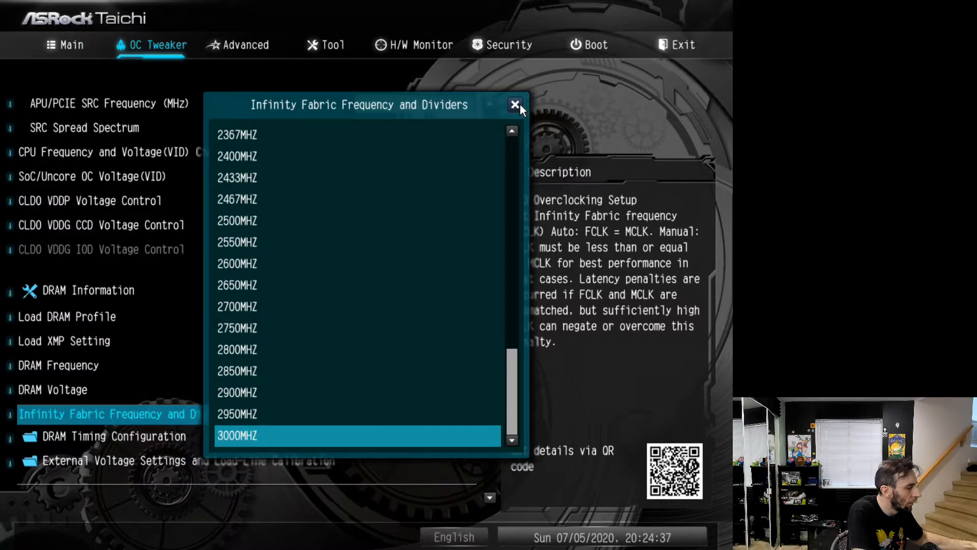
{"action": "key", "text": "Escape"}
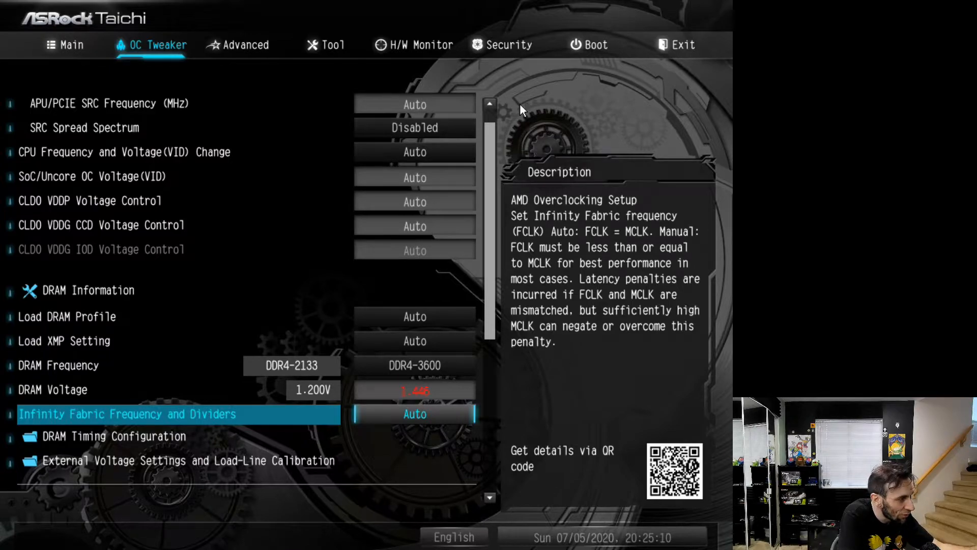
Set the Infinity Fabric Frequency and Dividers to 1800 MHz
{"action": "key", "text": "Return"}
{"action": "key", "text": "Down"}
{"action": "key", "text": "Down"}
{"action": "key", "text": "Down"}
{"action": "key", "text": "Down"}
{"action": "key", "text": "Down"}
{"action": "key", "text": "Down"}
{"action": "key", "text": "Down"}
{"action": "key", "text": "Down"}
{"action": "key", "text": "Down"}
{"action": "key", "text": "Down"}
{"action": "key", "text": "Down"}
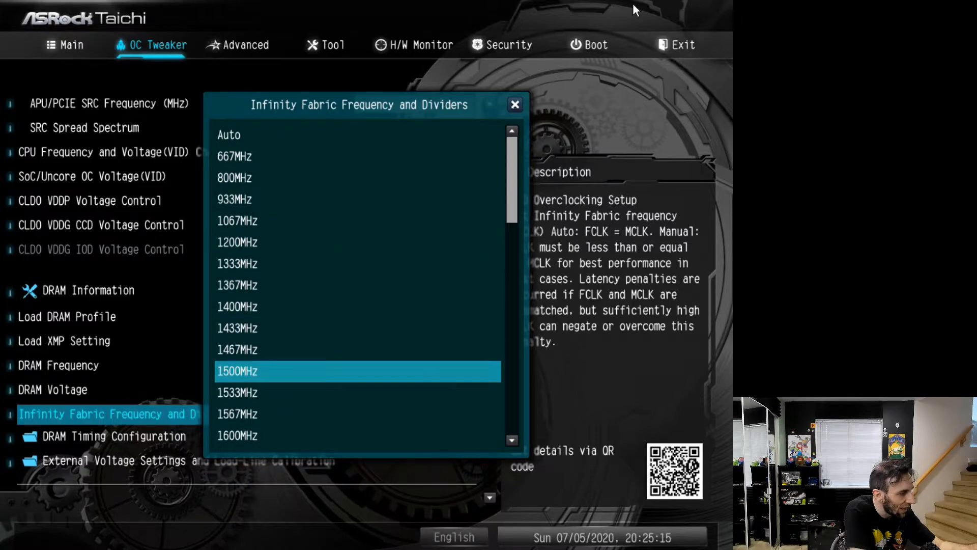
{"action": "key", "text": "Down"}
{"action": "key", "text": "Down"}
{"action": "key", "text": "Down"}
{"action": "key", "text": "Down"}
{"action": "key", "text": "Down"}
{"action": "key", "text": "Down"}
{"action": "key", "text": "Down"}
{"action": "key", "text": "Down"}
{"action": "key", "text": "Down"}
{"action": "key", "text": "Return"}
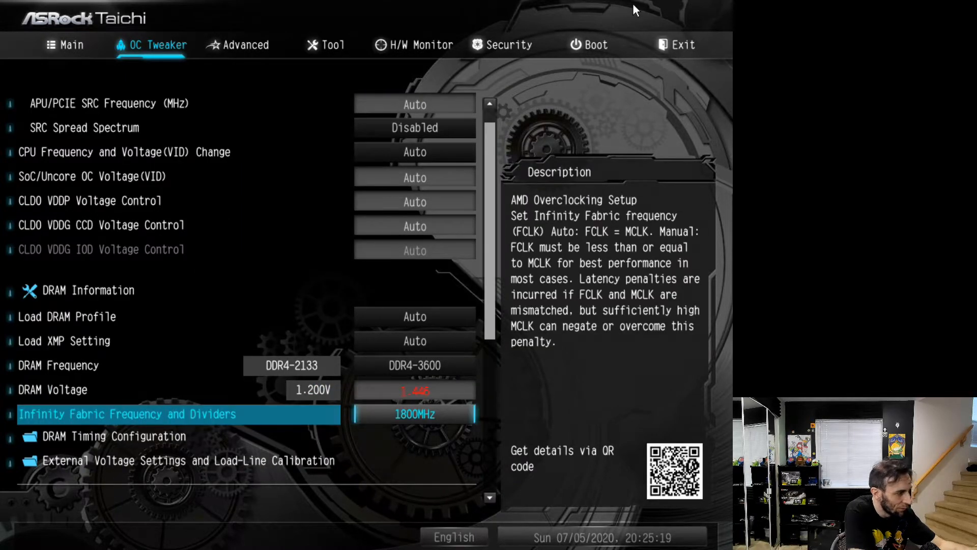
{"action": "key", "text": "Down"}
{"action": "key", "text": "Down"}
{"action": "key", "text": "Up"}
{"action": "key", "text": "Up"}
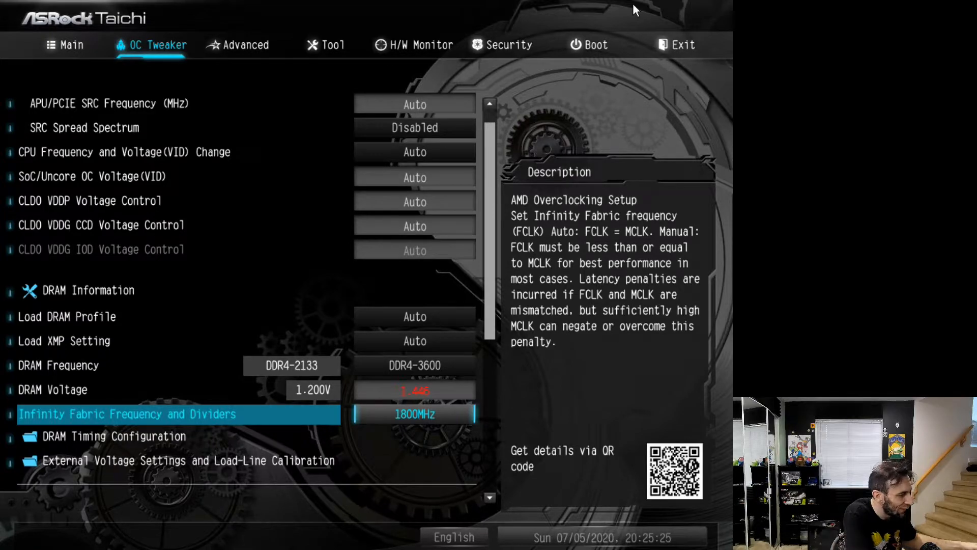
{"action": "key", "text": "Down"}
{"action": "key", "text": "Down"}
{"action": "key", "text": "Up"}
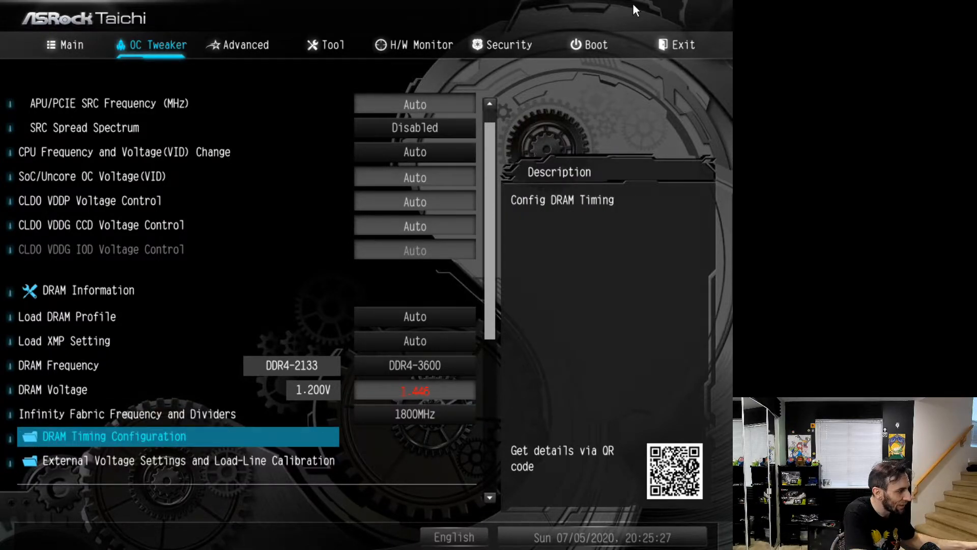
{"action": "key", "text": "Up"}
{"action": "key", "text": "Down"}
{"action": "key", "text": "Down"}
Examine the primary and secondary timings in the DRAM Timing Configuration, down to CAS Write Latency, without changing any
{"action": "key", "text": "Up"}
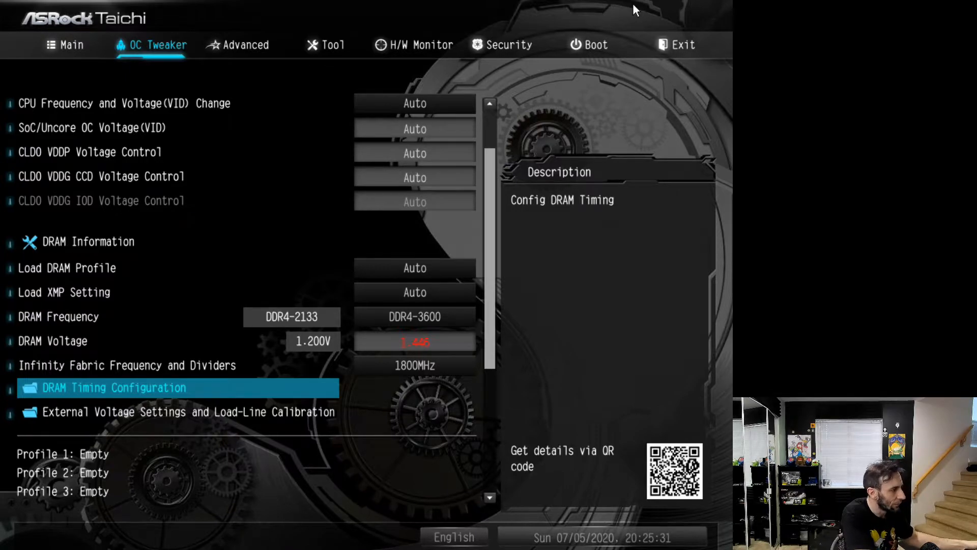
{"action": "key", "text": "Return"}
{"action": "key", "text": "Down"}
{"action": "key", "text": "Down"}
{"action": "key", "text": "Down"}
{"action": "key", "text": "Down"}
{"action": "key", "text": "Down"}
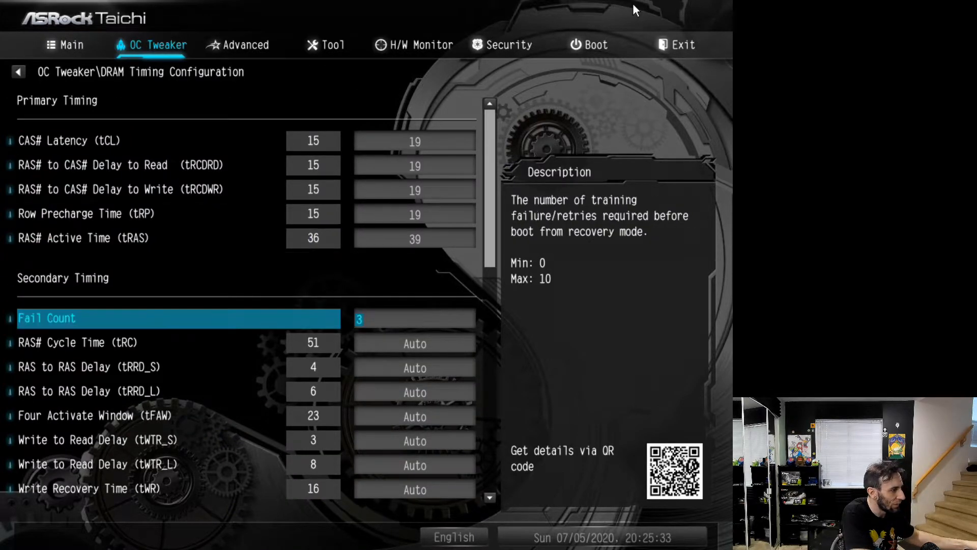
{"action": "key", "text": "Up"}
{"action": "key", "text": "Up"}
{"action": "key", "text": "Up"}
{"action": "key", "text": "Up"}
{"action": "key", "text": "Up"}
{"action": "key", "text": "Down"}
{"action": "key", "text": "Down"}
{"action": "key", "text": "Down"}
{"action": "key", "text": "Down"}
{"action": "key", "text": "Down"}
{"action": "key", "text": "Down"}
{"action": "key", "text": "Down"}
{"action": "key", "text": "Down"}
{"action": "key", "text": "Down"}
{"action": "key", "text": "Down"}
{"action": "key", "text": "Down"}
{"action": "key", "text": "Down"}
{"action": "key", "text": "Down"}
{"action": "key", "text": "Down"}
{"action": "key", "text": "Down"}
{"action": "key", "text": "Down"}
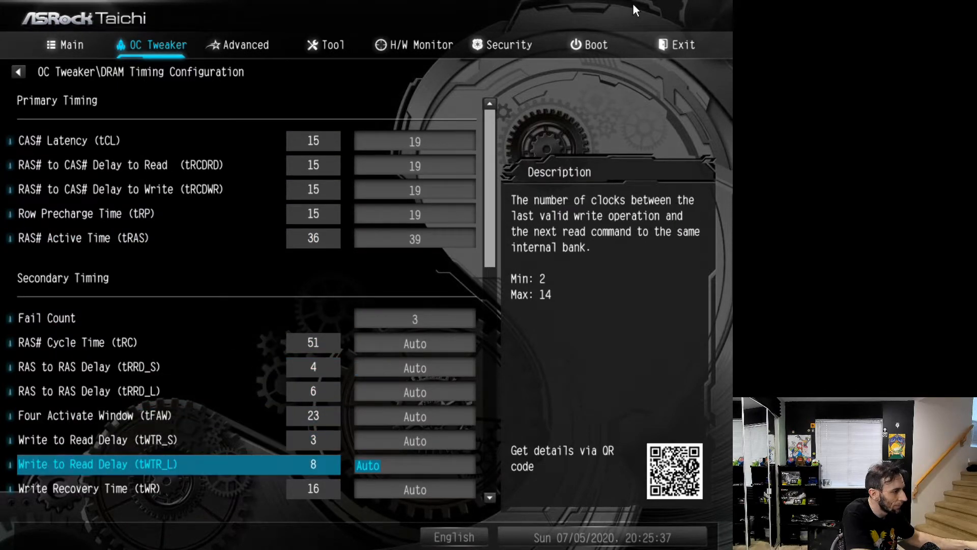
{"action": "key", "text": "Down"}
{"action": "key", "text": "Down"}
{"action": "key", "text": "Down"}
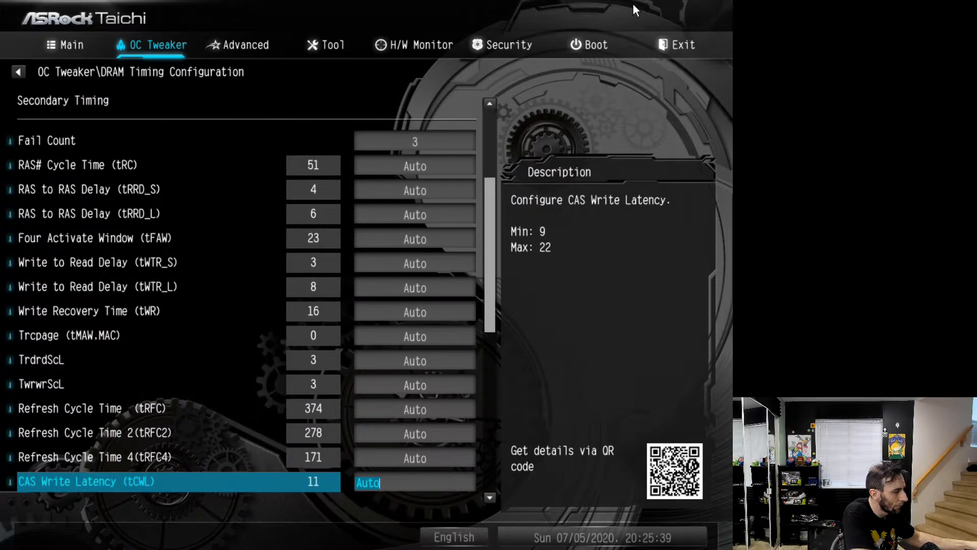
{"action": "key", "text": "Escape"}
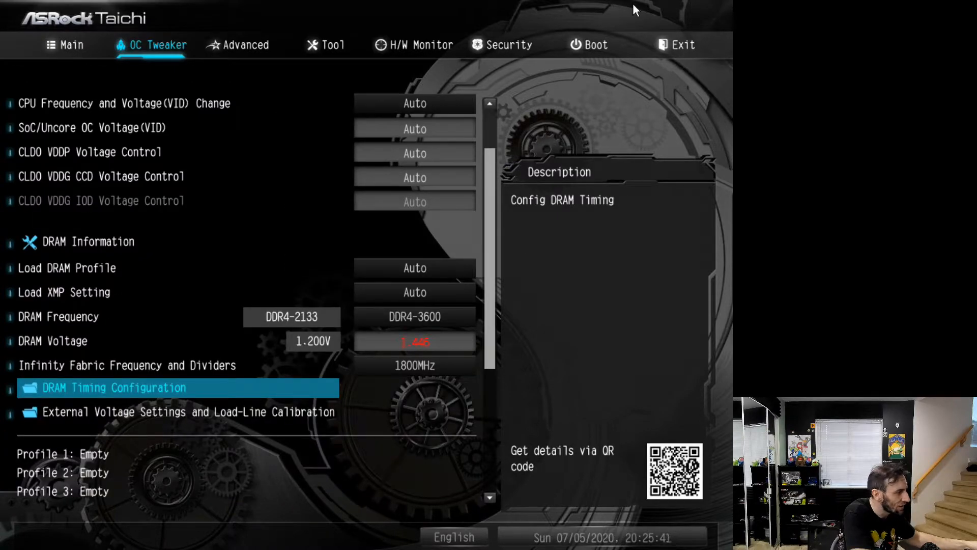
Look over the profile slots and the options for saving and loading user defaults in OC Tweaker
{"action": "key", "text": "Down"}
{"action": "key", "text": "Down"}
{"action": "key", "text": "Down"}
{"action": "key", "text": "Down"}
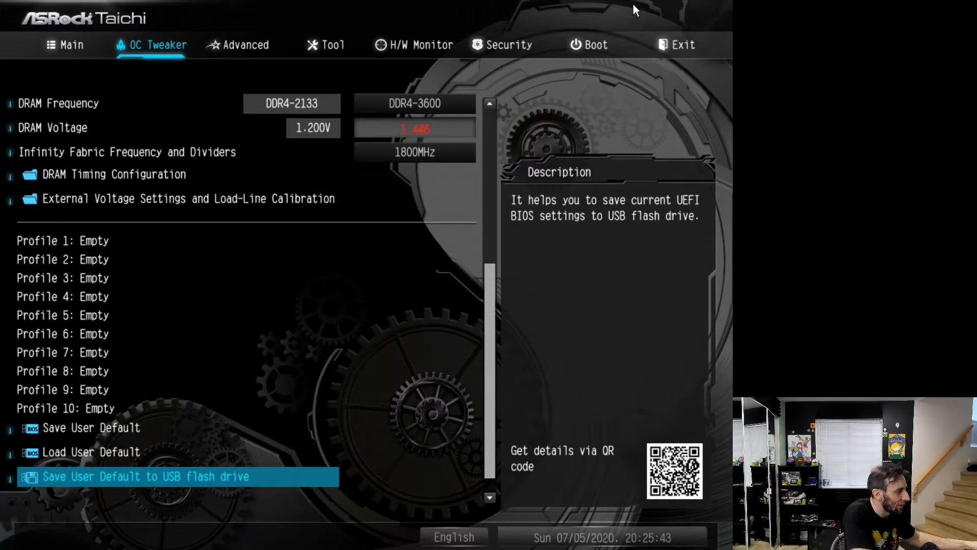
{"action": "key", "text": "Down"}
{"action": "key", "text": "Up"}
{"action": "key", "text": "Up"}
{"action": "key", "text": "Up"}
{"action": "key", "text": "Up"}
{"action": "key", "text": "Up"}
{"action": "key", "text": "Up"}
{"action": "key", "text": "Up"}
{"action": "key", "text": "Up"}
{"action": "key", "text": "Up"}
{"action": "key", "text": "Up"}
{"action": "key", "text": "Up"}
{"action": "key", "text": "Up"}
{"action": "key", "text": "Up"}
{"action": "key", "text": "Up"}
Open the External Voltage Settings and Load-Line Calibration and examine the CPU Vcore voltage and load-line options
{"action": "key", "text": "Down"}
{"action": "key", "text": "Down"}
{"action": "key", "text": "Down"}
{"action": "key", "text": "Down"}
{"action": "key", "text": "Down"}
{"action": "key", "text": "Down"}
{"action": "key", "text": "Down"}
{"action": "key", "text": "Down"}
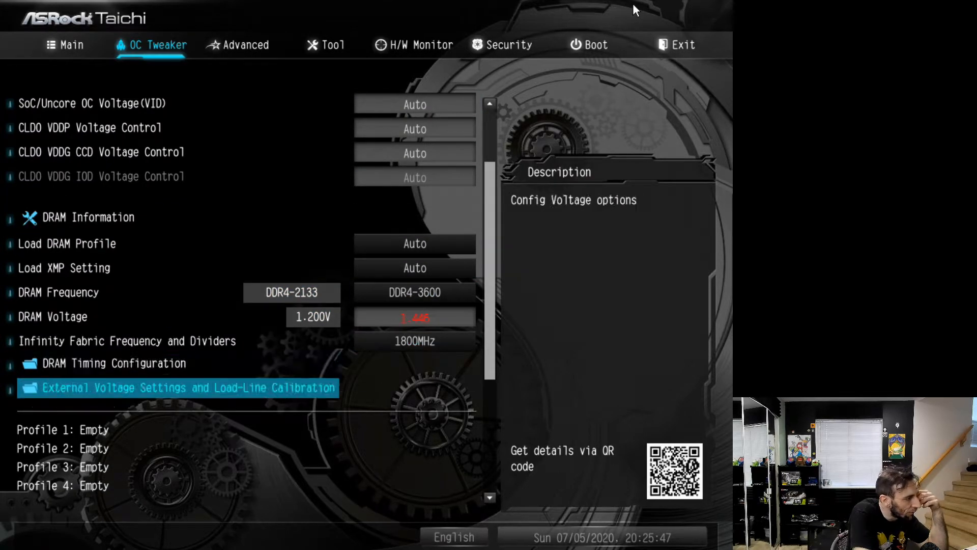
{"action": "key", "text": "Return"}
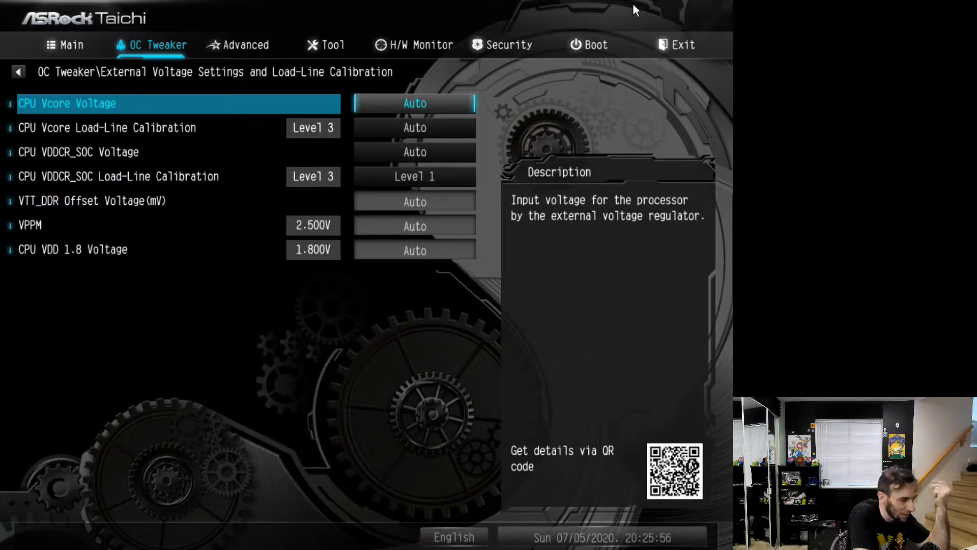
{"action": "key", "text": "Escape"}
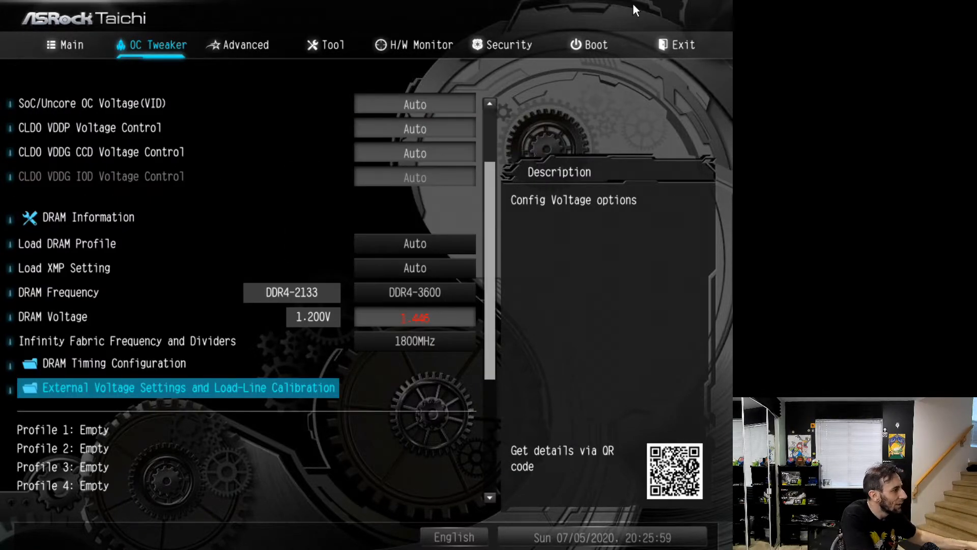
{"action": "key", "text": "Return"}
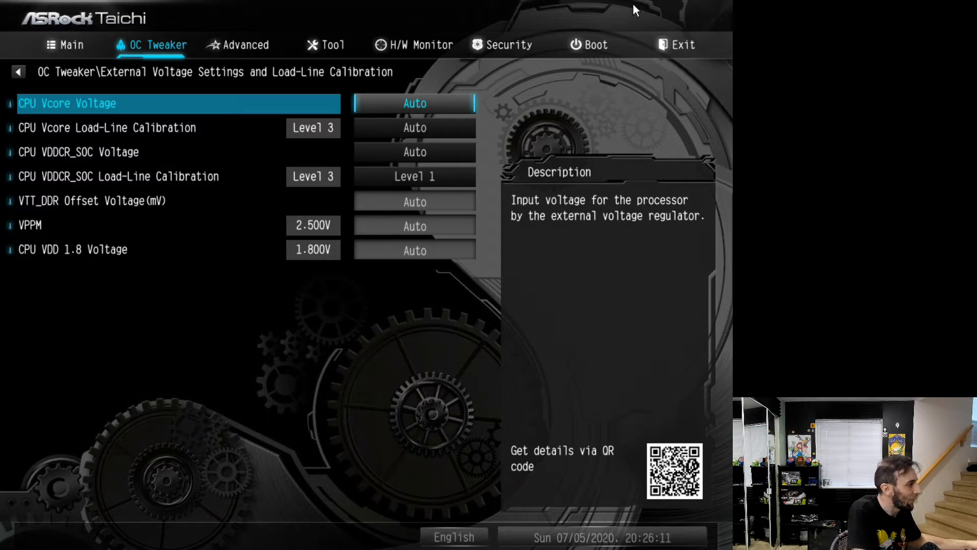
{"action": "key", "text": "Down"}
{"action": "key", "text": "Down"}
{"action": "key", "text": "Up"}
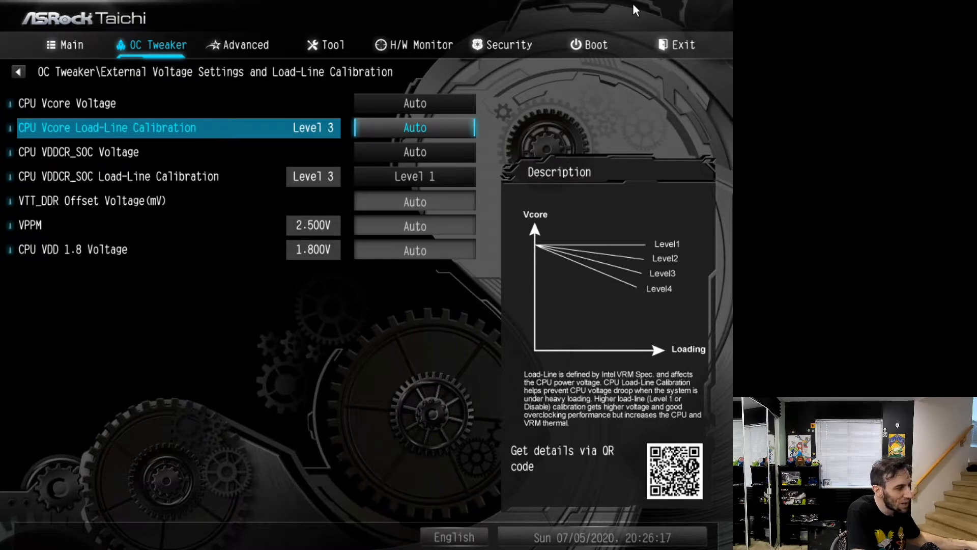
Examine the CPU VDDCR_SOC voltage and load-line calibration settings and the remaining entries through CPU VDD 1.8 Voltage
{"action": "key", "text": "Down"}
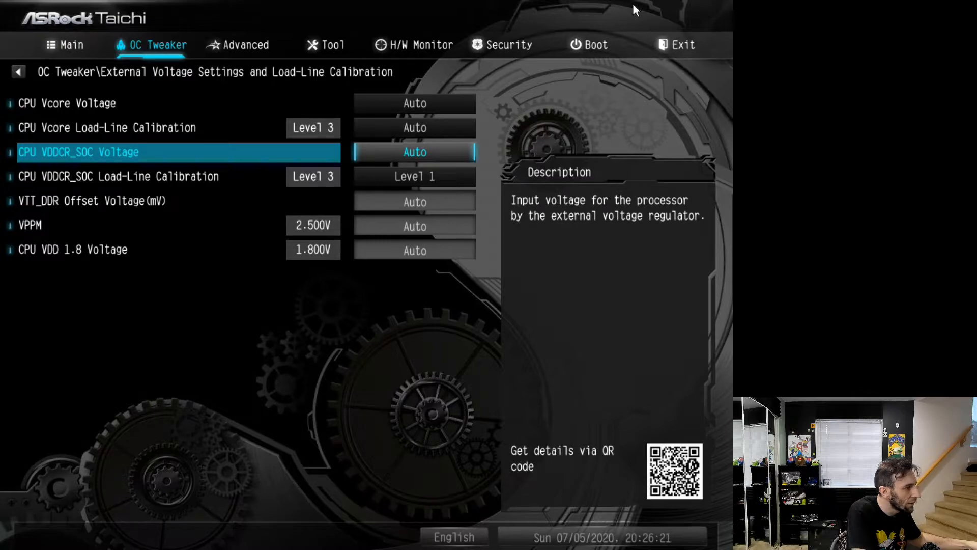
{"action": "key", "text": "Down"}
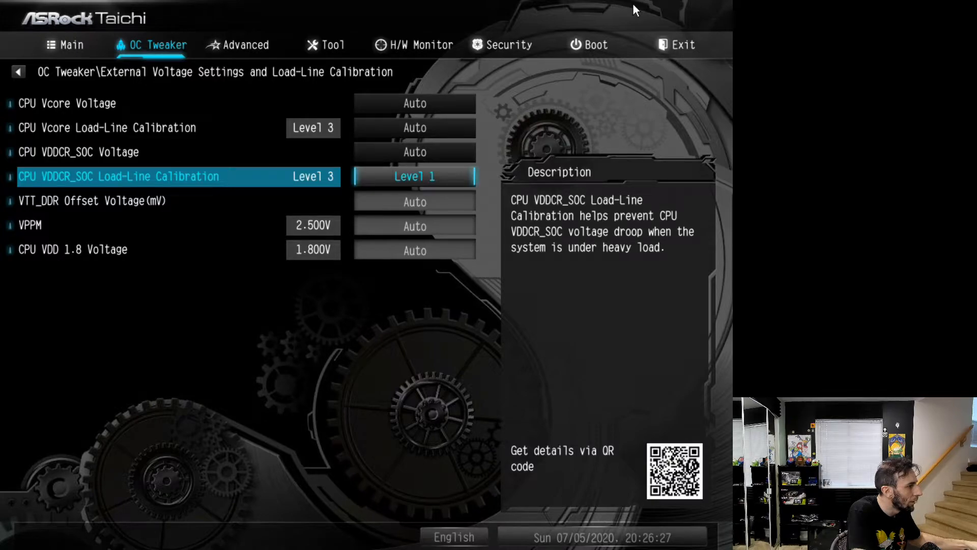
{"action": "key", "text": "Up"}
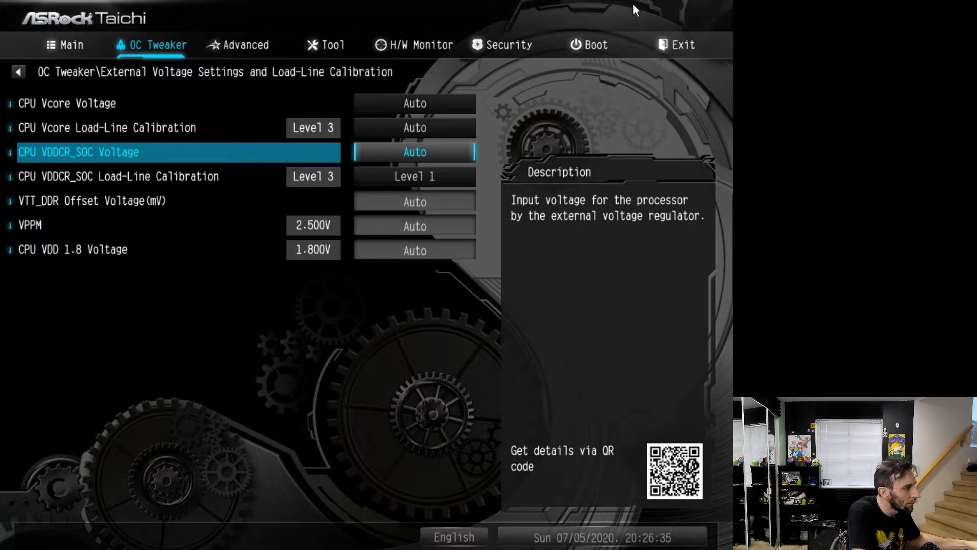
{"action": "key", "text": "Up"}
{"action": "key", "text": "Down"}
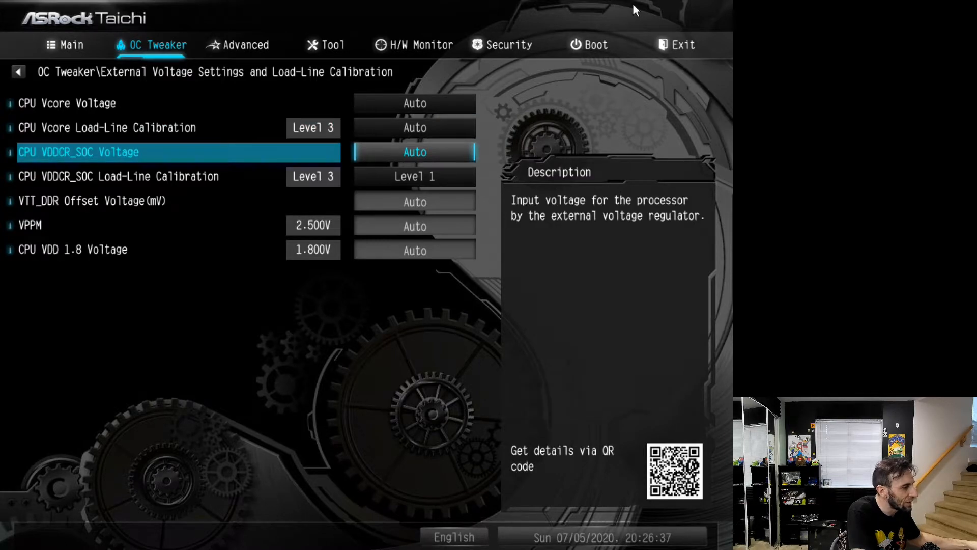
{"action": "key", "text": "Down"}
{"action": "key", "text": "Up"}
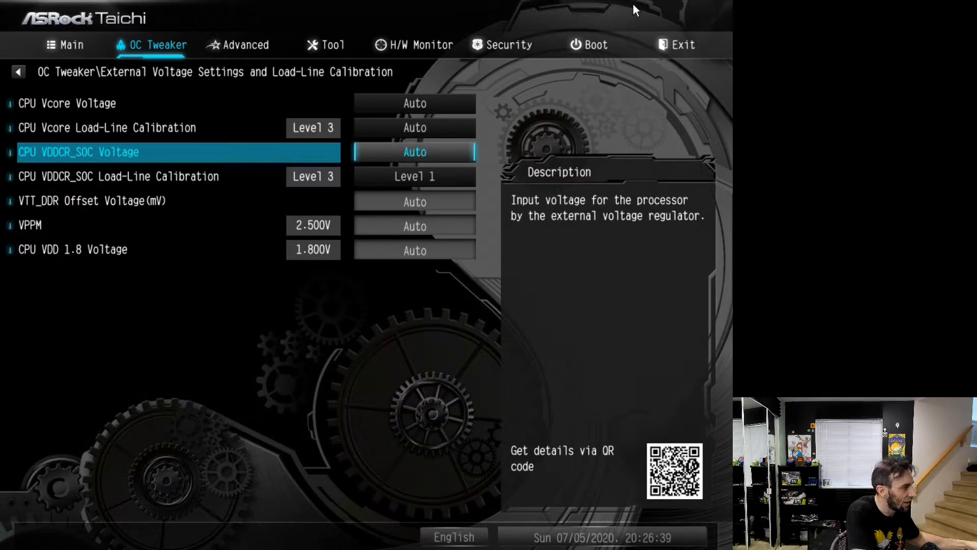
{"action": "key", "text": "Down"}
{"action": "key", "text": "Down"}
{"action": "key", "text": "Down"}
{"action": "key", "text": "Down"}
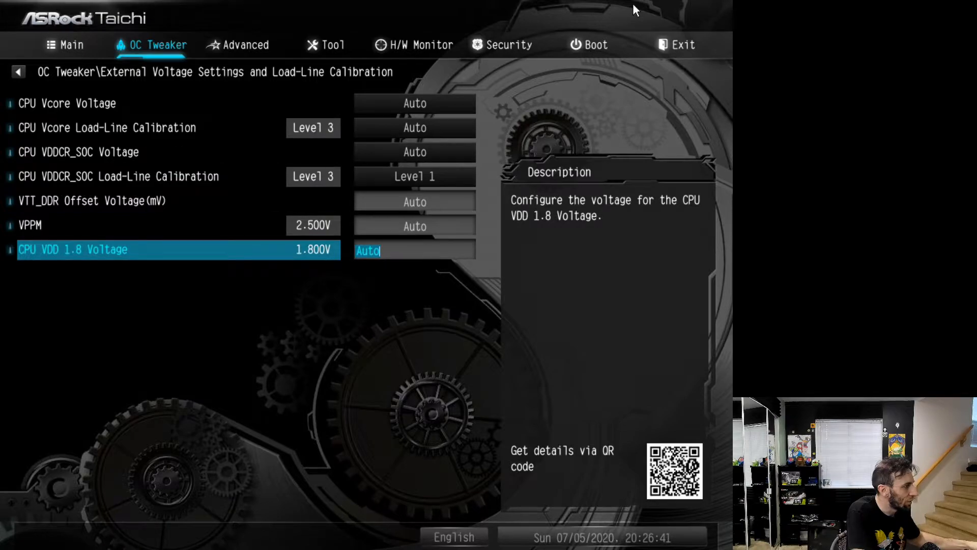
{"action": "key", "text": "Escape"}
Examine the processor details and options in the Advanced CPU Configuration, from PSS Support to the AMD fTPM switch
{"action": "key", "text": "Up"}
{"action": "key", "text": "Up"}
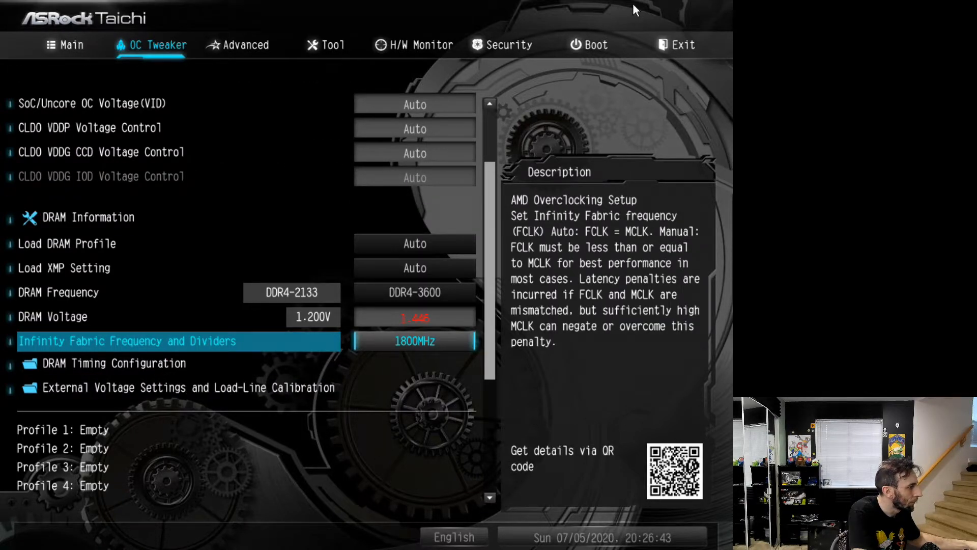
{"action": "key", "text": "Up"}
{"action": "key", "text": "Up"}
{"action": "key", "text": "Up"}
{"action": "key", "text": "Up"}
{"action": "key", "text": "Up"}
{"action": "key", "text": "Up"}
{"action": "key", "text": "Up"}
{"action": "key", "text": "Up"}
{"action": "key", "text": "Up"}
{"action": "key", "text": "Up"}
{"action": "key", "text": "Up"}
{"action": "key", "text": "Up"}
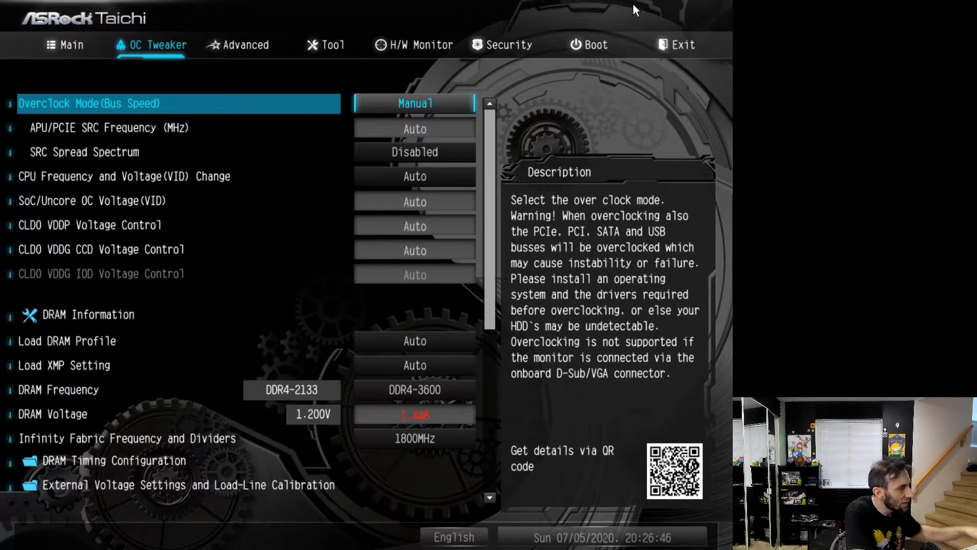
{"action": "key", "text": "Right"}
{"action": "key", "text": "Return"}
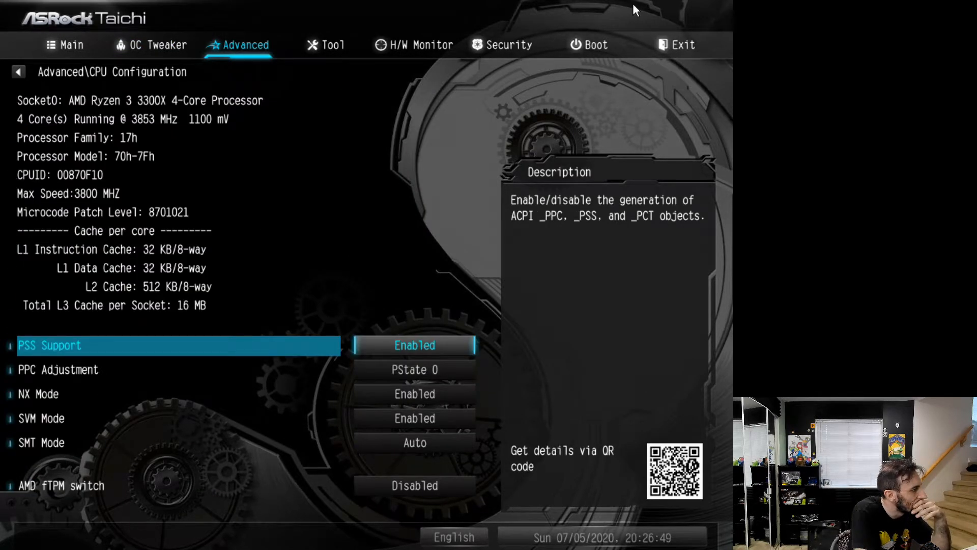
{"action": "key", "text": "Down"}
{"action": "key", "text": "Down"}
{"action": "key", "text": "Down"}
{"action": "key", "text": "Down"}
{"action": "key", "text": "Down"}
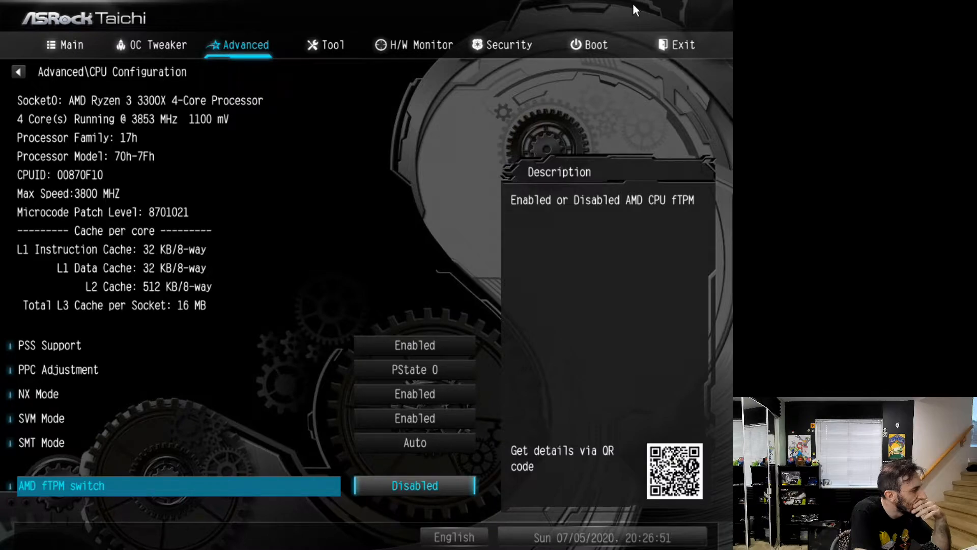
{"action": "key", "text": "Escape"}
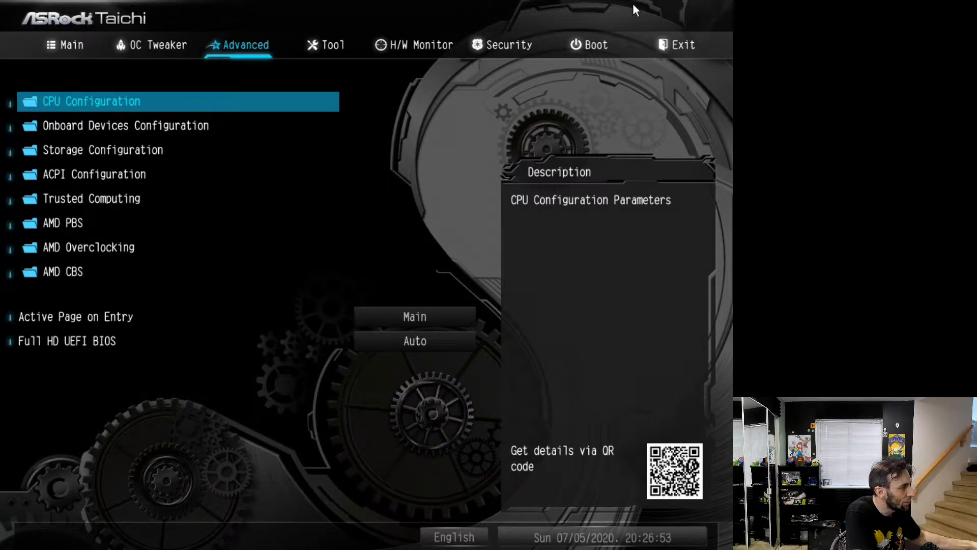
{"action": "key", "text": "Return"}
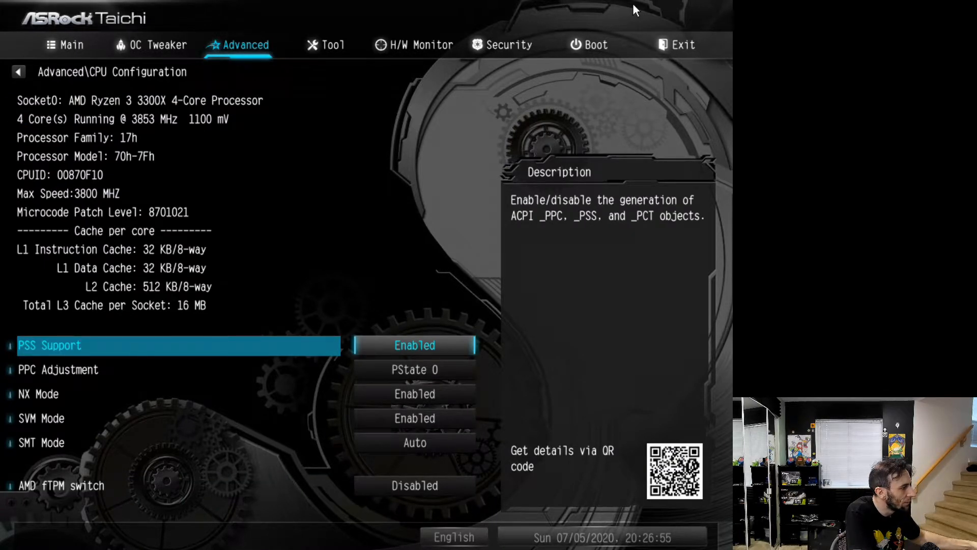
{"action": "key", "text": "Escape"}
Examine the AMD PBS setup options in the Advanced settings
{"action": "key", "text": "Down"}
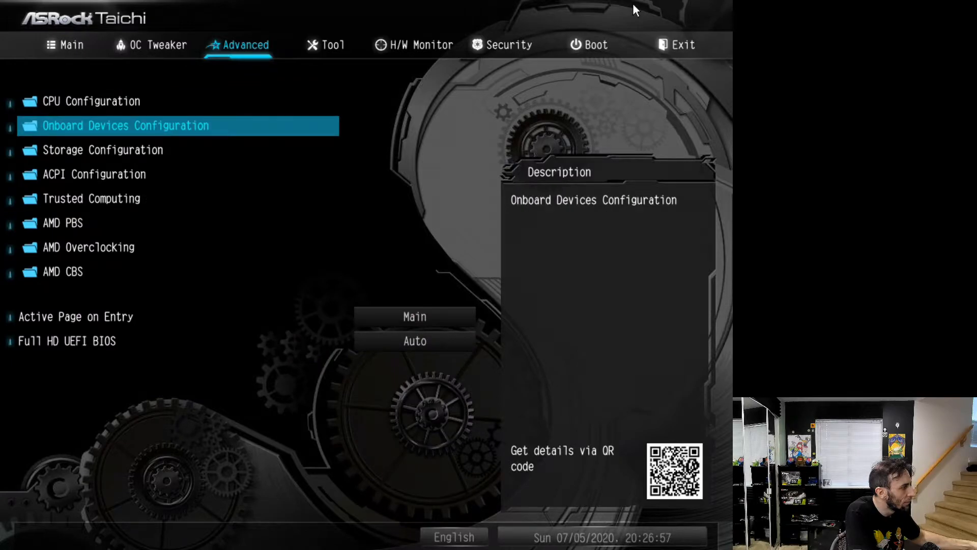
{"action": "key", "text": "Down"}
{"action": "key", "text": "Down"}
{"action": "key", "text": "Down"}
{"action": "key", "text": "Down"}
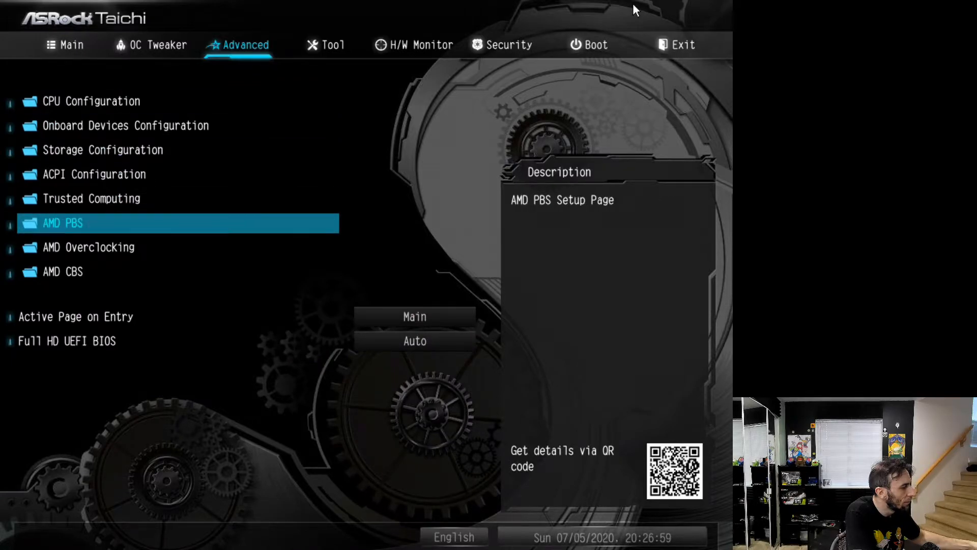
{"action": "key", "text": "Down"}
{"action": "key", "text": "Up"}
{"action": "key", "text": "Return"}
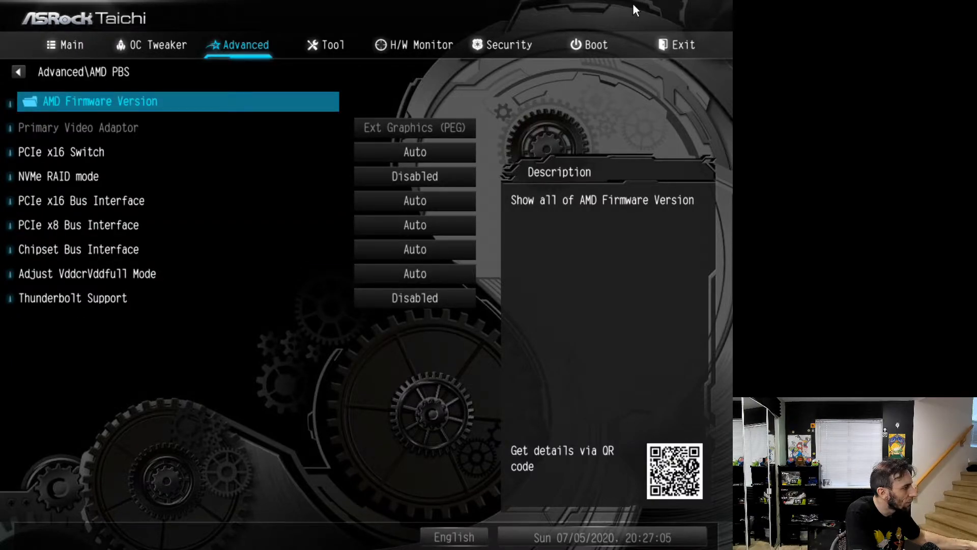
{"action": "key", "text": "Escape"}
Open the AMD Overclocking settings and accept the warranty warning
{"action": "key", "text": "Down"}
{"action": "key", "text": "Return"}
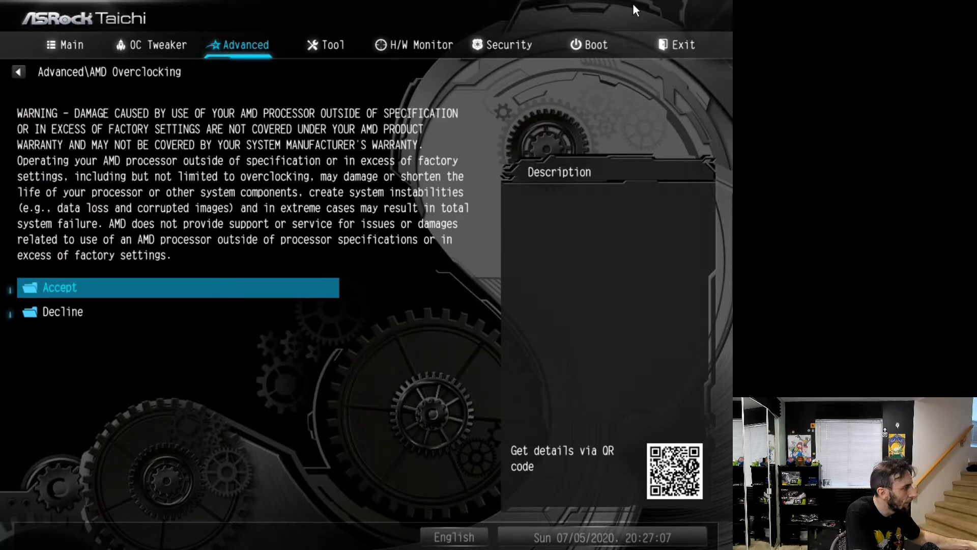
{"action": "key", "text": "Return"}
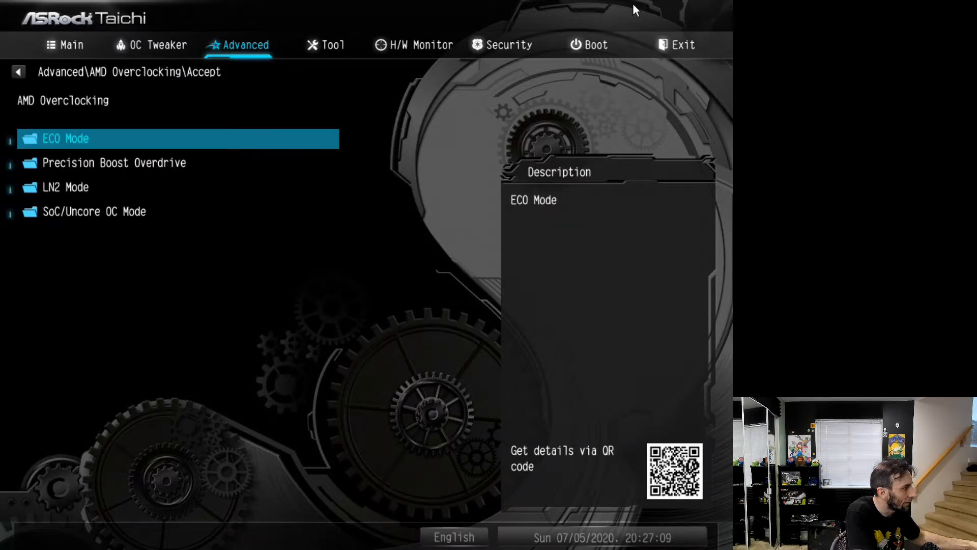
View the ECO Mode setting and open the Precision Boost Overdrive settings under AMD Overclocking
{"action": "key", "text": "Return"}
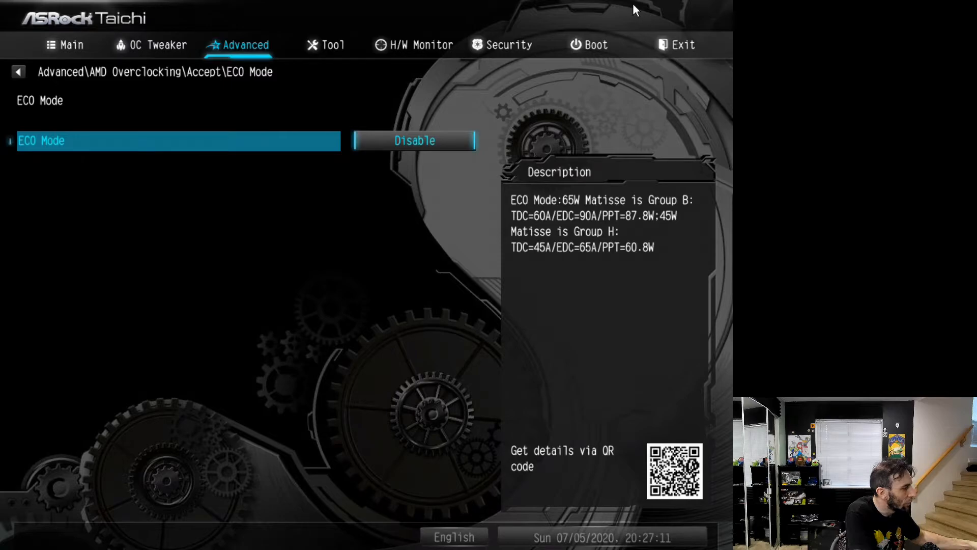
{"action": "key", "text": "Escape"}
{"action": "key", "text": "Down"}
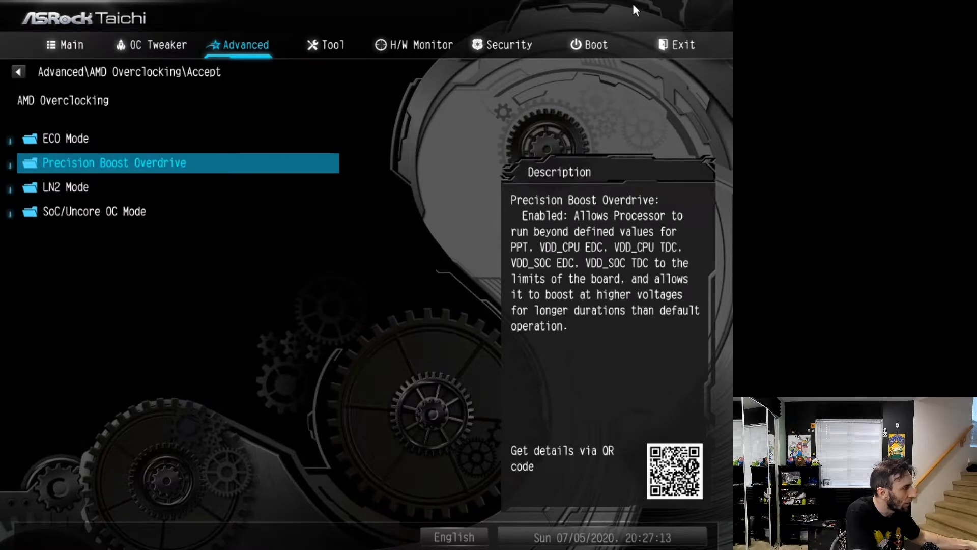
{"action": "key", "text": "Return"}
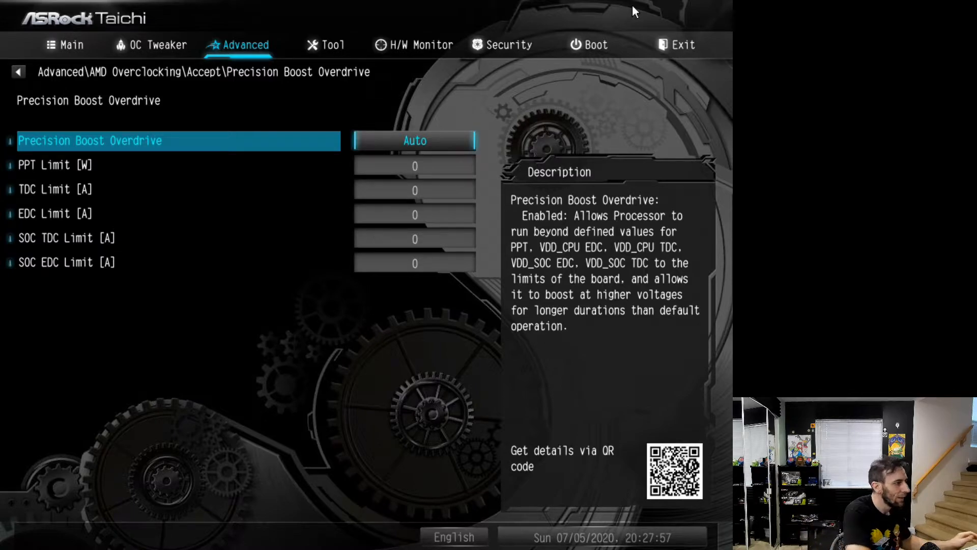
Examine the descriptions of the Precision Boost Overdrive limits, from PPT Limit to SOC EDC Limit
{"action": "key", "text": "Down"}
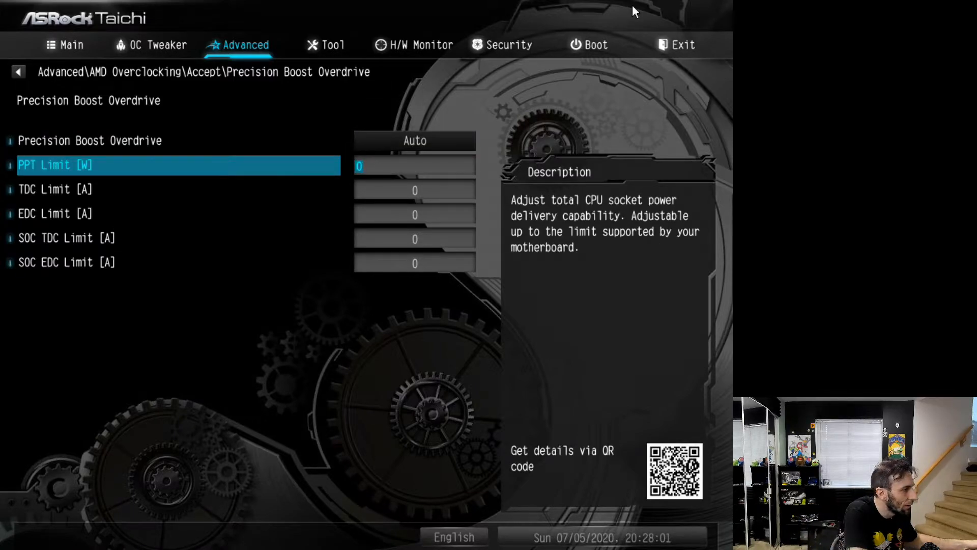
{"action": "key", "text": "Up"}
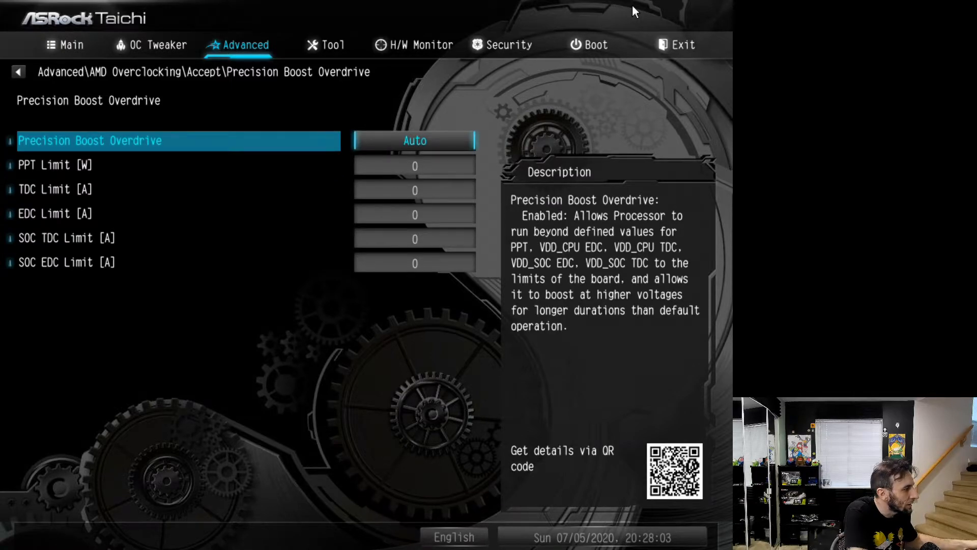
{"action": "key", "text": "Down"}
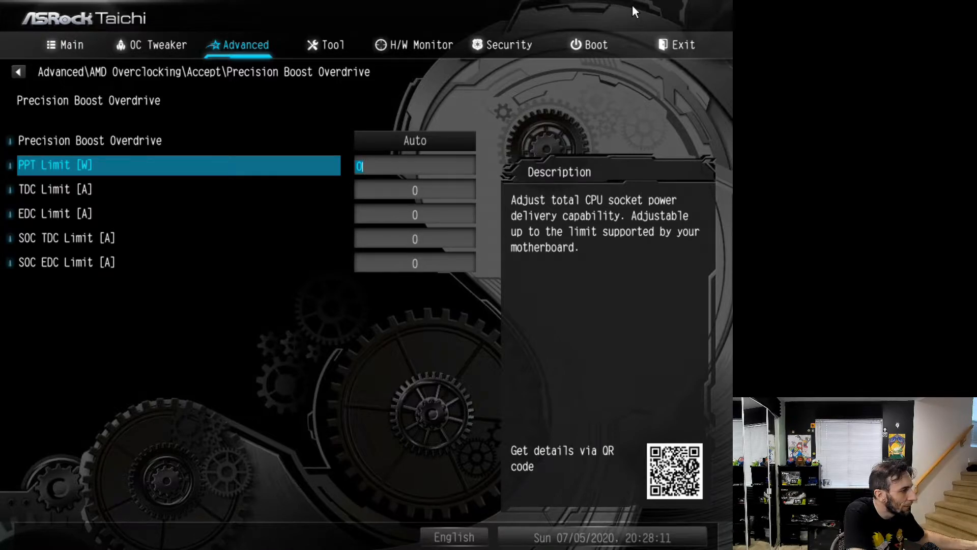
{"action": "key", "text": "Down"}
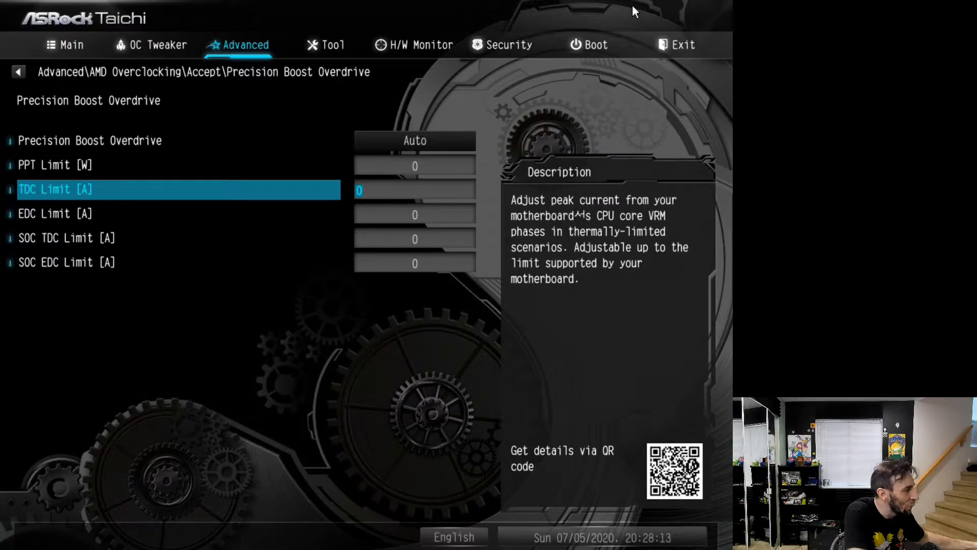
{"action": "key", "text": "Down"}
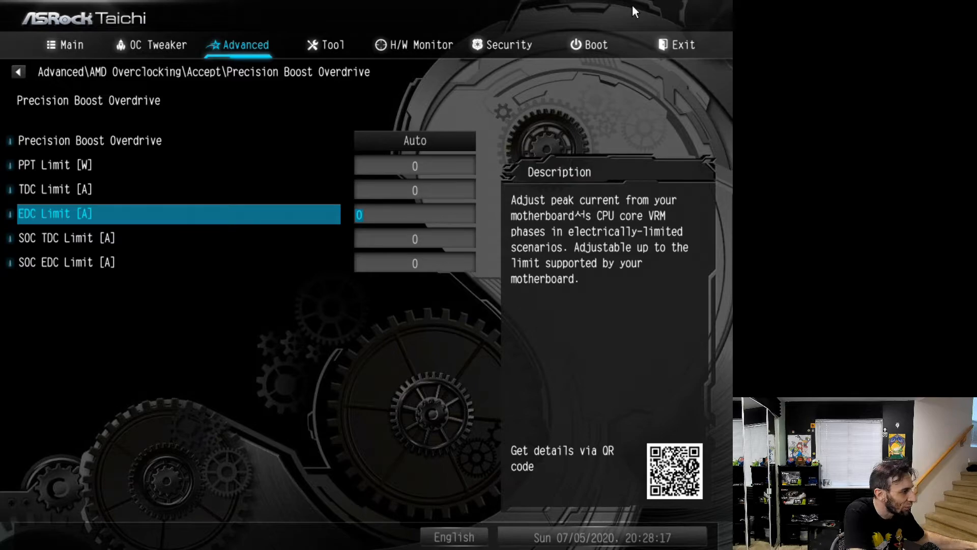
{"action": "key", "text": "Down"}
{"action": "key", "text": "Down"}
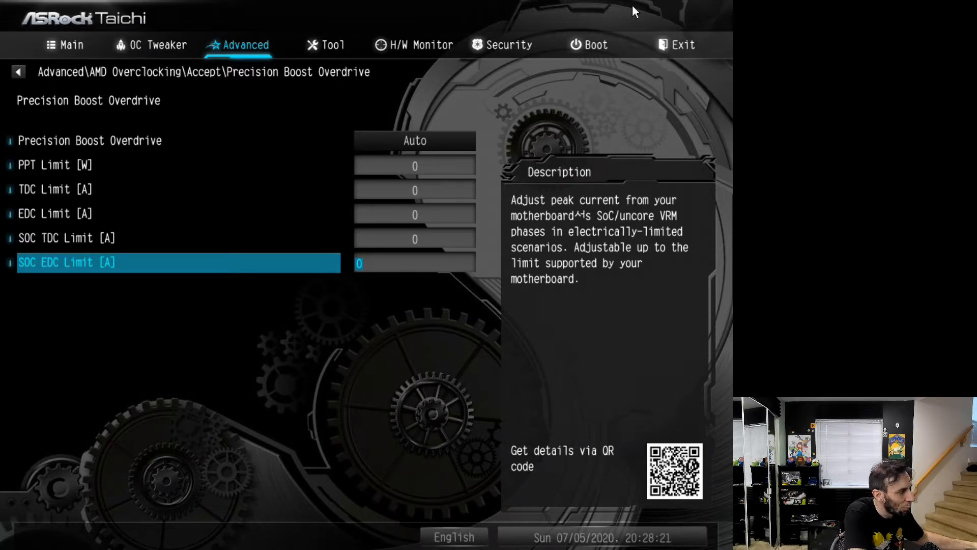
Set Precision Boost Overdrive to Advanced
{"action": "key", "text": "Up"}
{"action": "key", "text": "Up"}
{"action": "key", "text": "Up"}
{"action": "key", "text": "Up"}
{"action": "key", "text": "Up"}
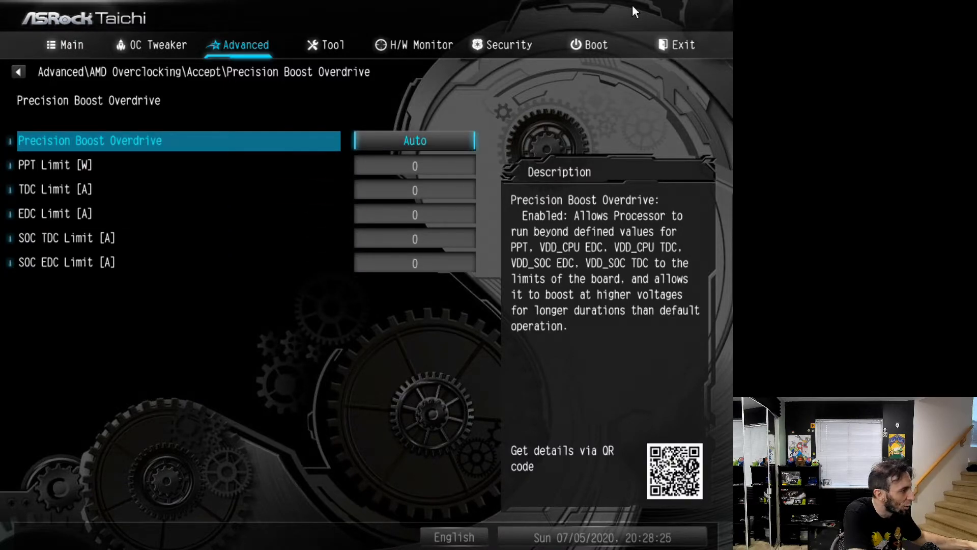
{"action": "key", "text": "Return"}
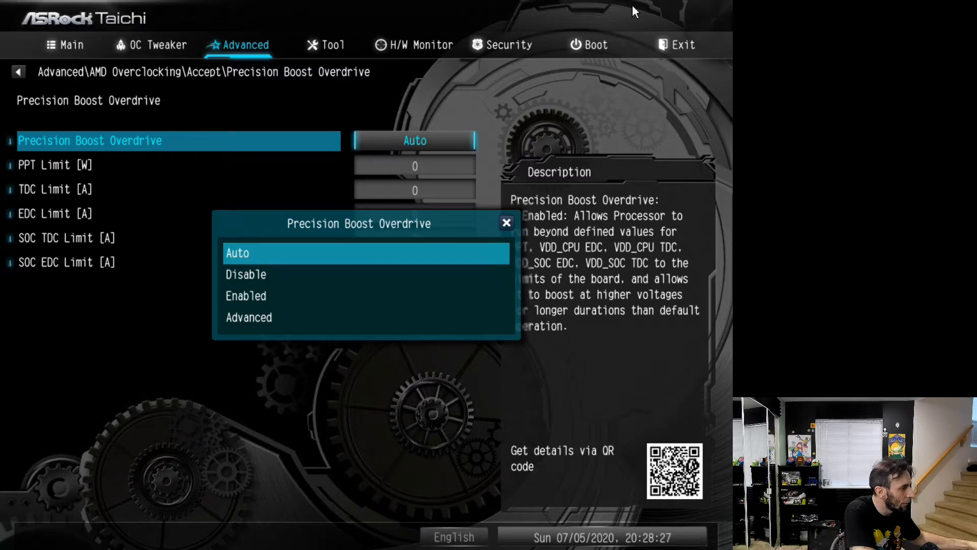
{"action": "key", "text": "Down"}
{"action": "key", "text": "Down"}
{"action": "key", "text": "Down"}
{"action": "key", "text": "Return"}
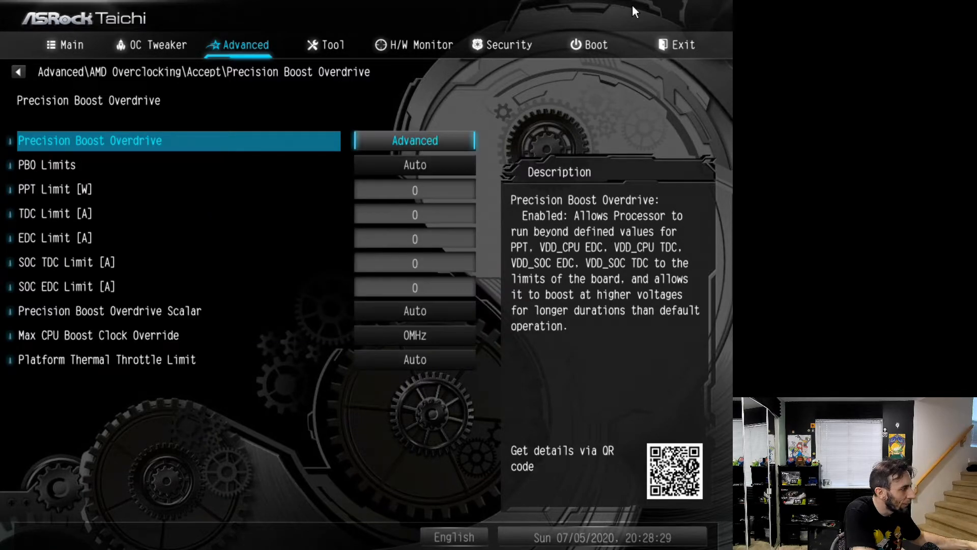
View the available options for PBO Limits and leave the choice unchanged
{"action": "key", "text": "Down"}
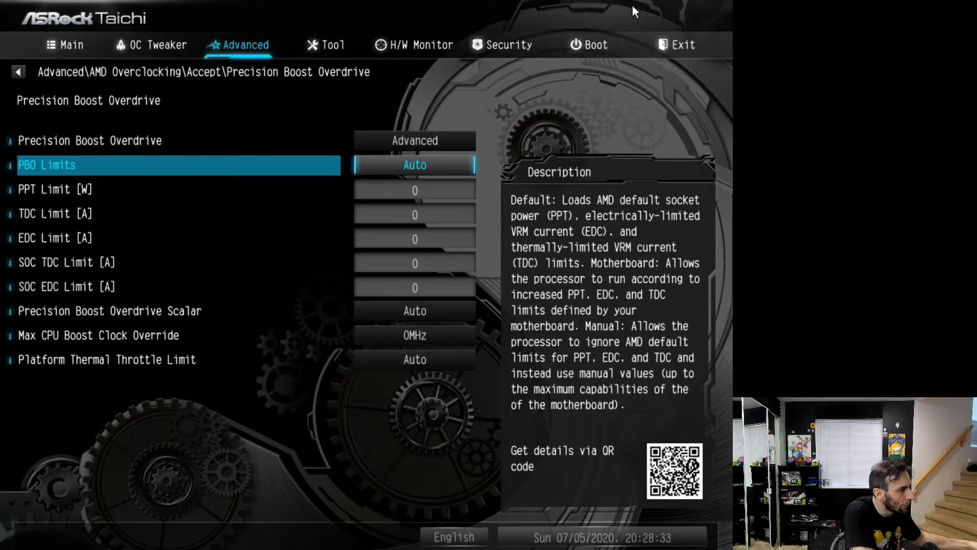
{"action": "key", "text": "Return"}
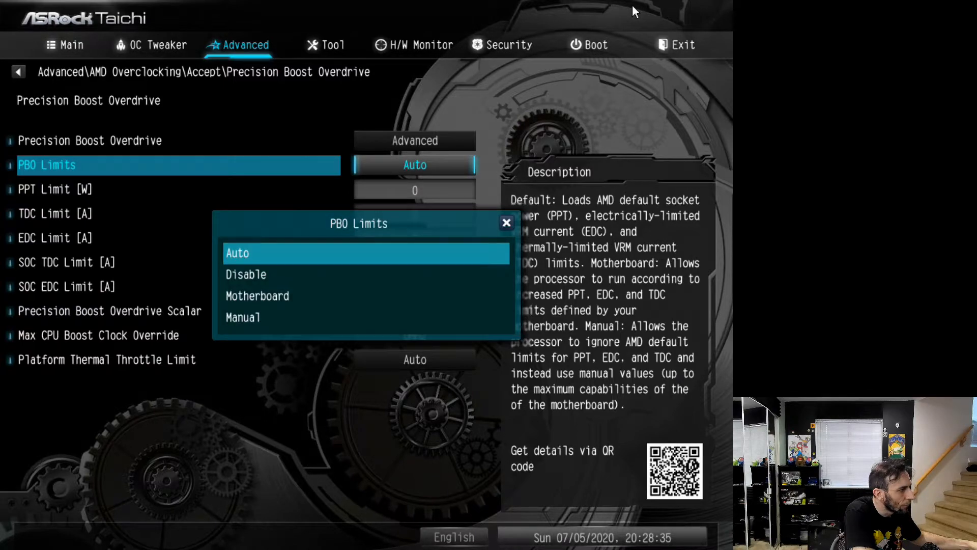
{"action": "key", "text": "Escape"}
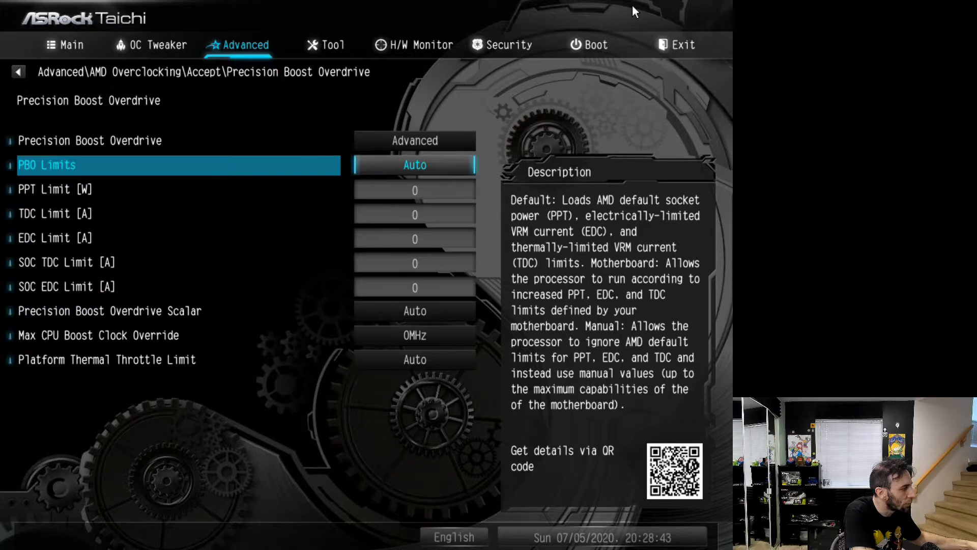
Set the Precision Boost Overdrive Scalar mode to Manual
{"action": "key", "text": "Down"}
{"action": "key", "text": "Down"}
{"action": "key", "text": "Down"}
{"action": "key", "text": "Down"}
{"action": "key", "text": "Down"}
{"action": "key", "text": "Down"}
{"action": "key", "text": "Down"}
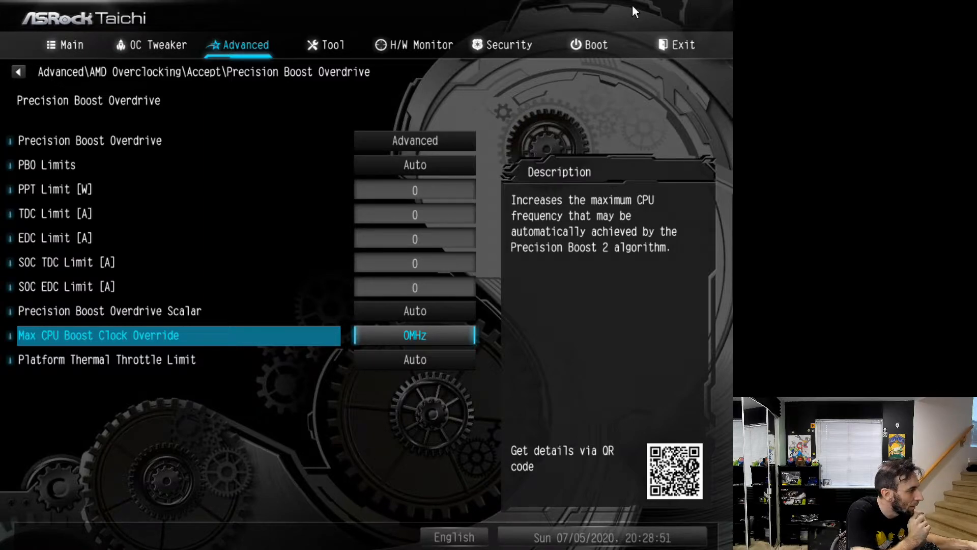
{"action": "key", "text": "Up"}
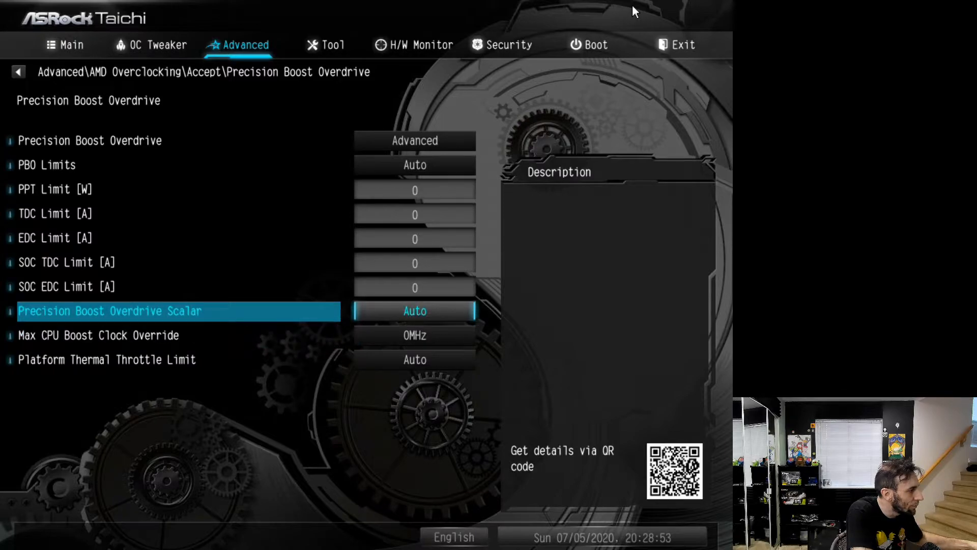
{"action": "key", "text": "Return"}
{"action": "key", "text": "Return"}
{"action": "key", "text": "Return"}
{"action": "key", "text": "Down"}
{"action": "key", "text": "Return"}
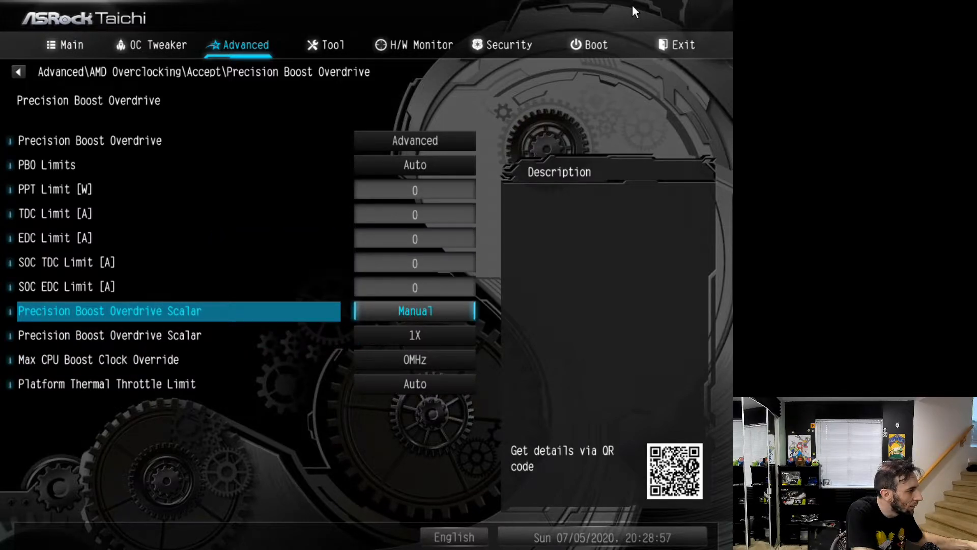
Examine the manual Precision Boost Overdrive Scalar multiplier entry, its description and the neighbouring entries
{"action": "key", "text": "Down"}
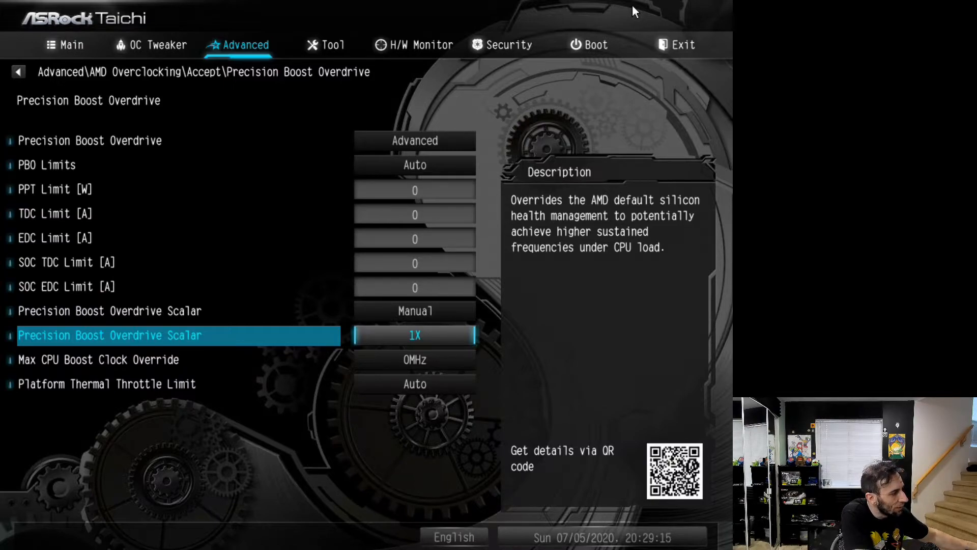
{"action": "key", "text": "Up"}
{"action": "key", "text": "Up"}
{"action": "key", "text": "Down"}
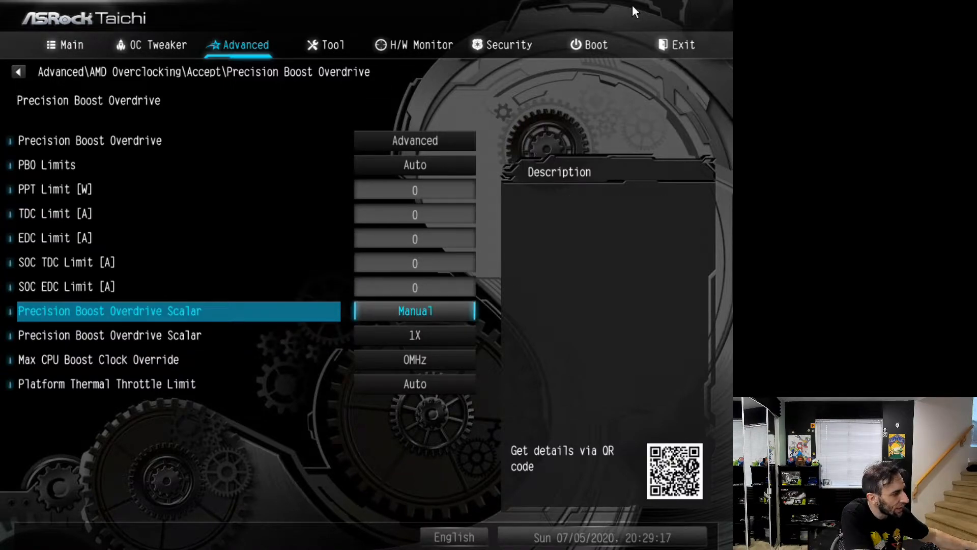
{"action": "key", "text": "Down"}
{"action": "key", "text": "Down"}
{"action": "key", "text": "Up"}
{"action": "key", "text": "Down"}
{"action": "key", "text": "Up"}
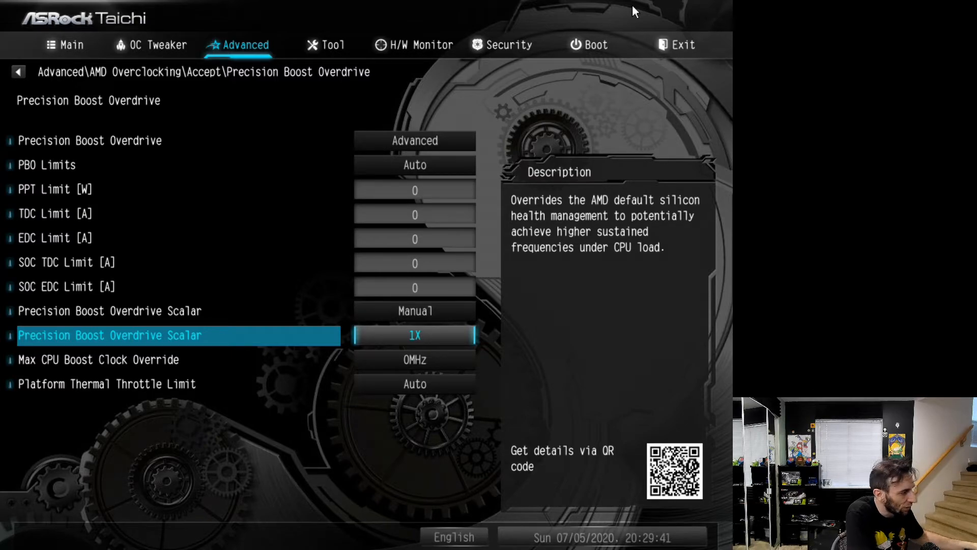
{"action": "key", "text": "Up"}
{"action": "key", "text": "Up"}
{"action": "key", "text": "Down"}
{"action": "key", "text": "Down"}
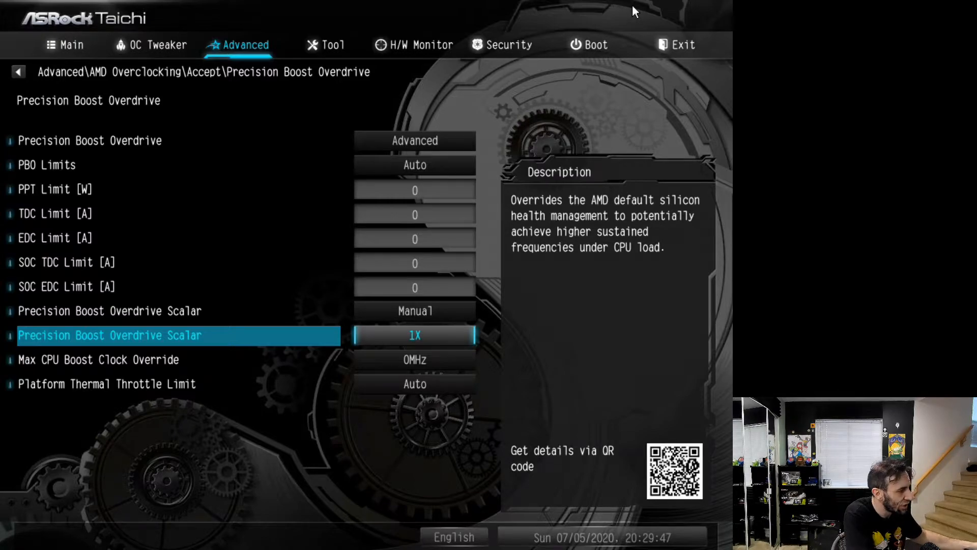
{"action": "key", "text": "Up"}
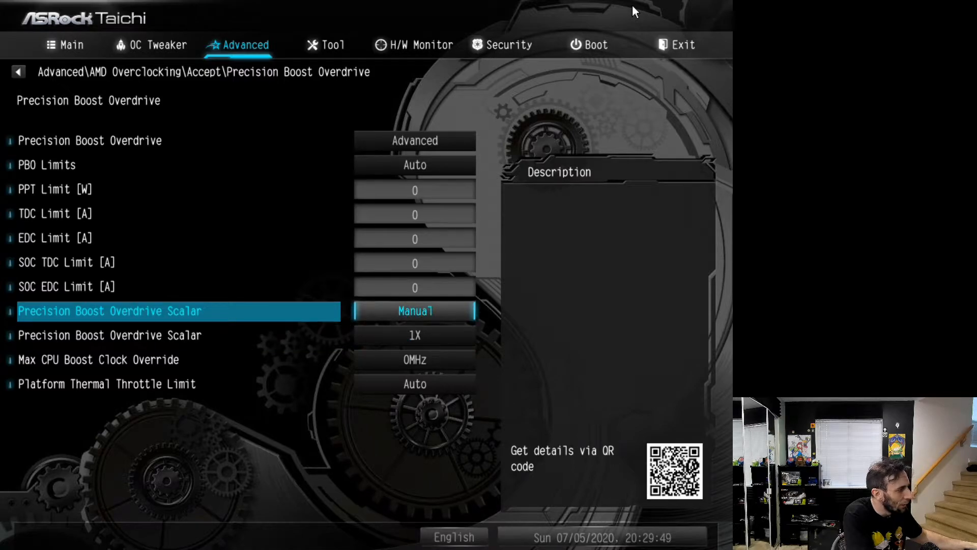
{"action": "key", "text": "Down"}
{"action": "key", "text": "Up"}
{"action": "key", "text": "Down"}
Return the Precision Boost Overdrive Scalar mode to Auto
{"action": "key", "text": "Up"}
{"action": "key", "text": "Return"}
{"action": "key", "text": "Up"}
{"action": "key", "text": "Return"}
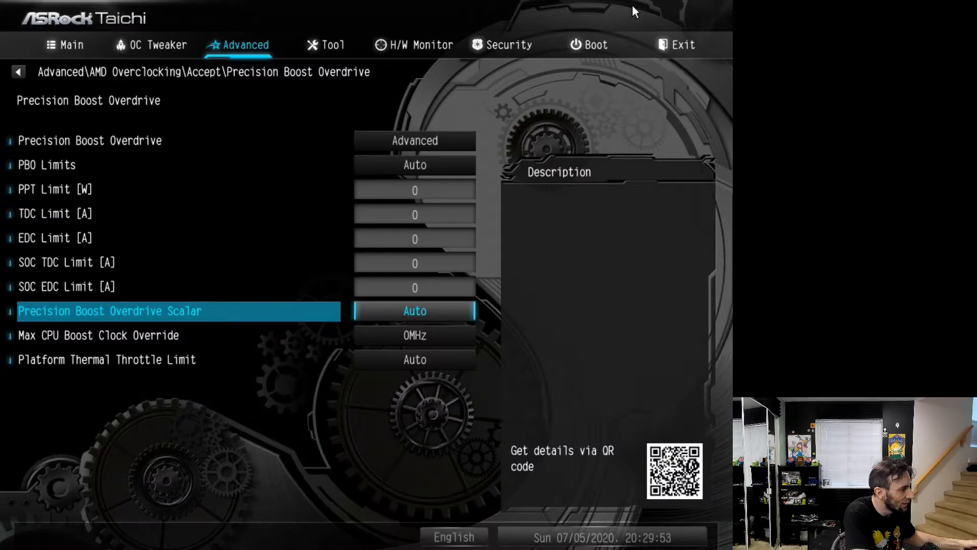
Set the Max CPU Boost Clock Override to 50MHz
{"action": "key", "text": "Down"}
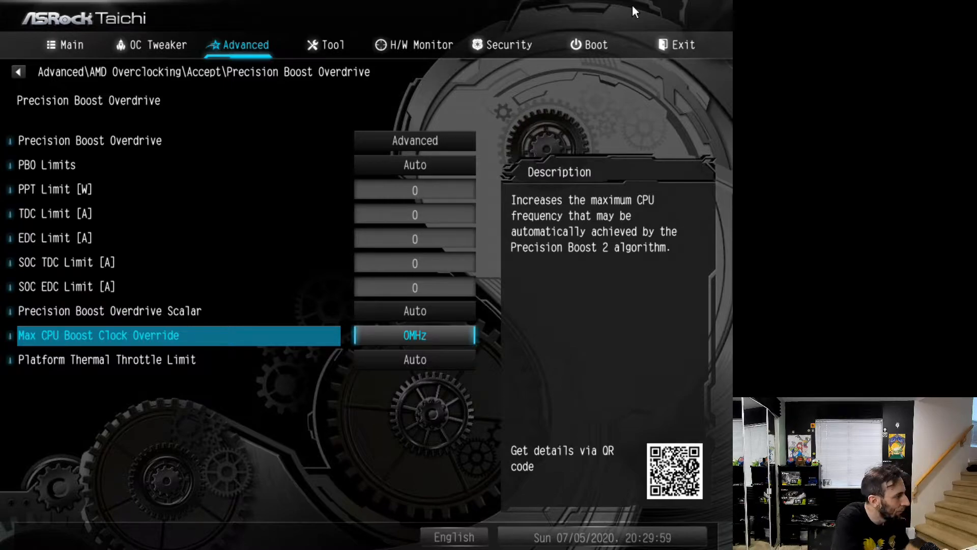
{"action": "key", "text": "Return"}
{"action": "key", "text": "Down"}
{"action": "key", "text": "Down"}
{"action": "key", "text": "Return"}
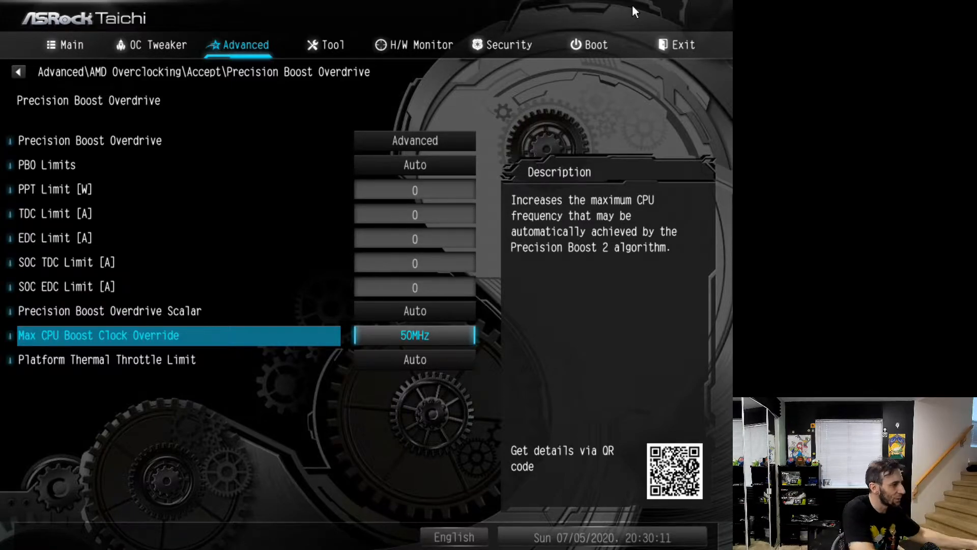
Review the Precision Boost Overdrive entries between the Max CPU Boost Clock Override and the main mode setting
{"action": "key", "text": "Up"}
{"action": "key", "text": "Up"}
{"action": "key", "text": "Up"}
{"action": "key", "text": "Up"}
{"action": "key", "text": "Up"}
{"action": "key", "text": "Up"}
{"action": "key", "text": "Up"}
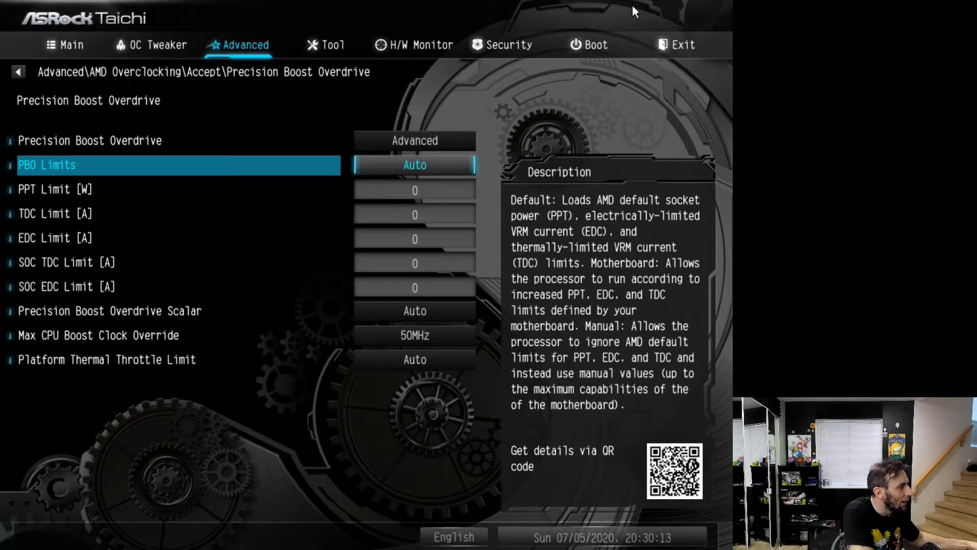
{"action": "key", "text": "Up"}
{"action": "key", "text": "Down"}
{"action": "key", "text": "Down"}
{"action": "key", "text": "Down"}
{"action": "key", "text": "Down"}
{"action": "key", "text": "Down"}
{"action": "key", "text": "Down"}
{"action": "key", "text": "Down"}
{"action": "key", "text": "Down"}
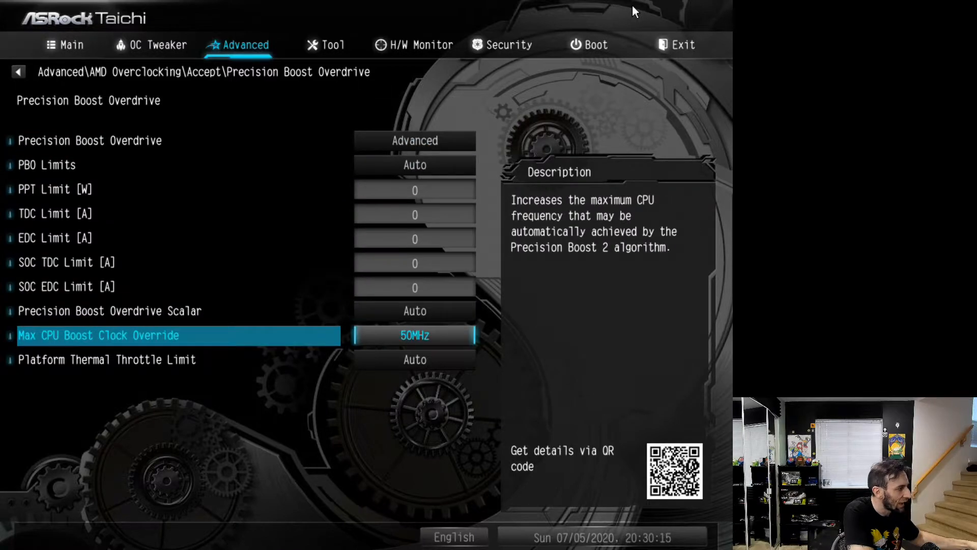
Review the OC Tweaker entries from Overclock Mode to External Voltage Settings and Load-Line Calibration
{"action": "key", "text": "Left"}
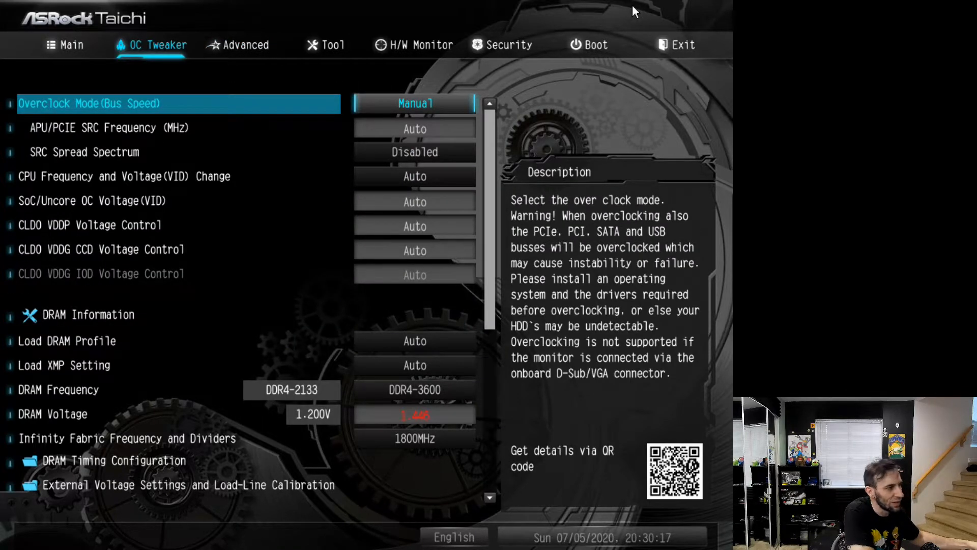
{"action": "key", "text": "Down"}
{"action": "key", "text": "Down"}
{"action": "key", "text": "Down"}
{"action": "key", "text": "Down"}
{"action": "key", "text": "Down"}
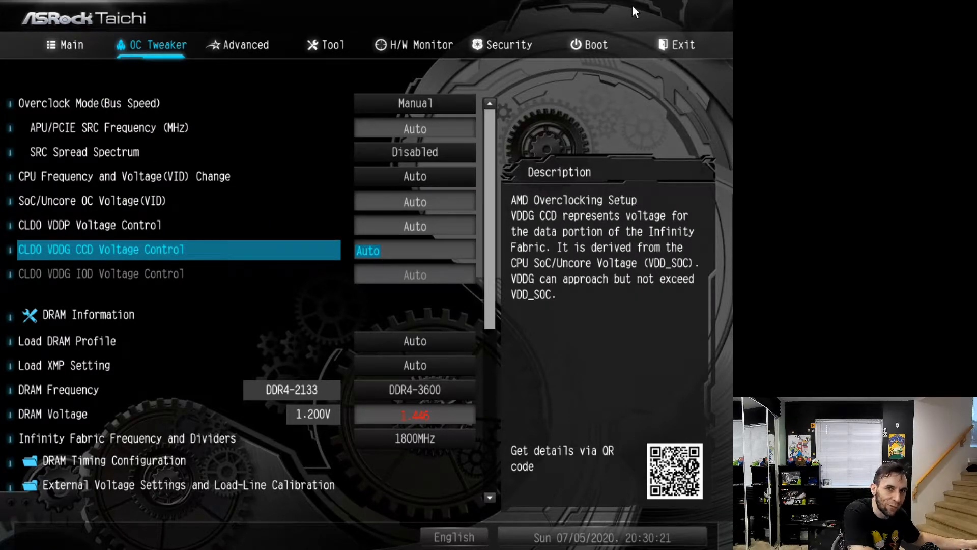
{"action": "key", "text": "Down"}
{"action": "key", "text": "Down"}
{"action": "key", "text": "Down"}
{"action": "key", "text": "Down"}
{"action": "key", "text": "Down"}
{"action": "key", "text": "Down"}
{"action": "key", "text": "Down"}
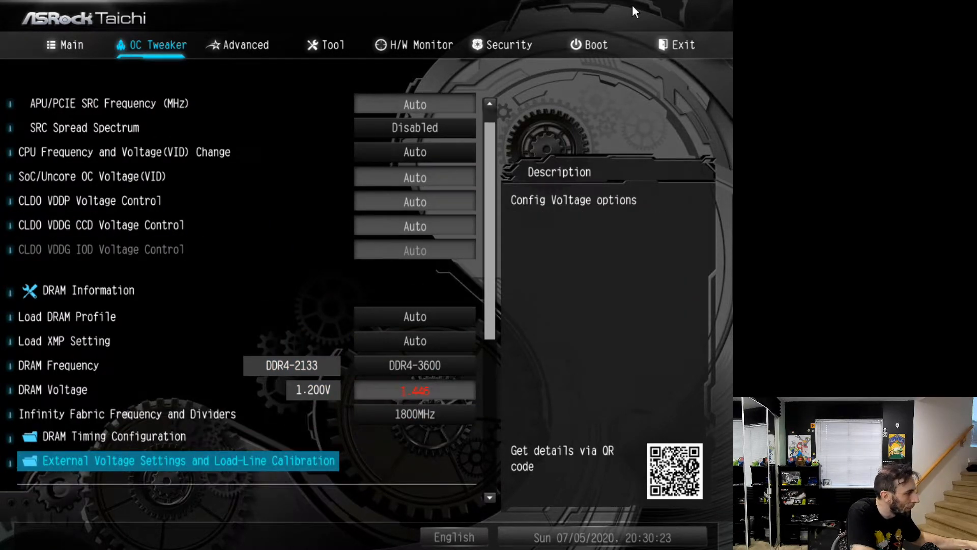
Reopen the AMD Overclocking settings from the Advanced settings and accept the warranty warning again
{"action": "key", "text": "Right"}
{"action": "key", "text": "Return"}
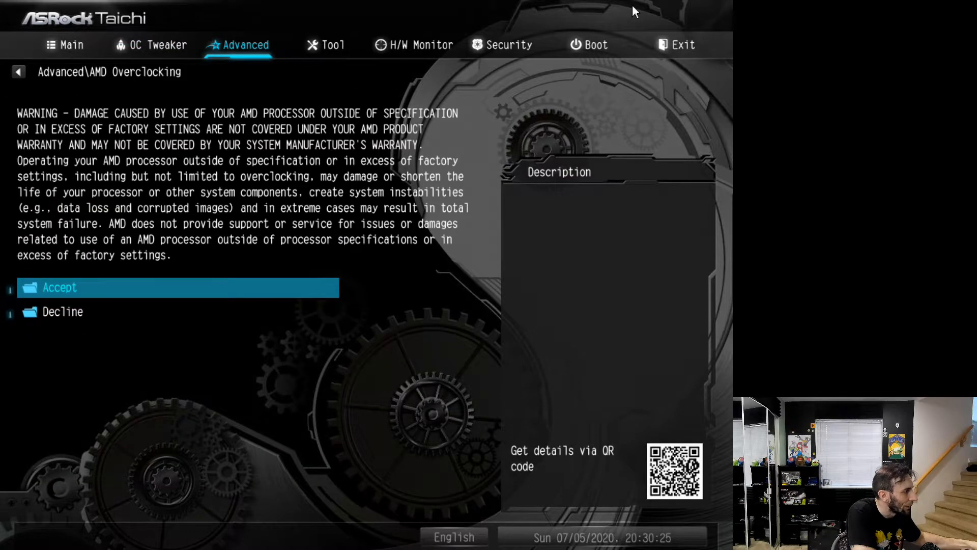
{"action": "key", "text": "Return"}
{"action": "key", "text": "Down"}
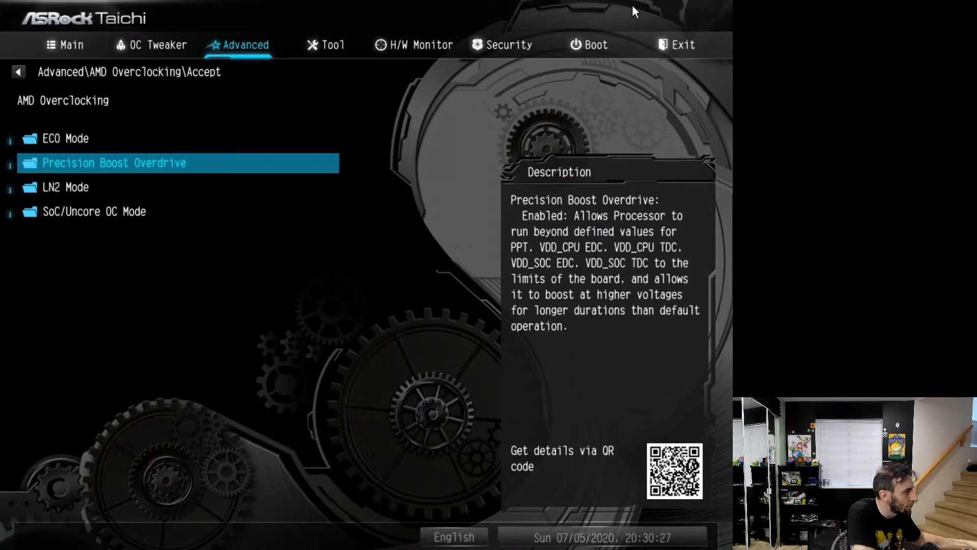
View the LN2 Mode settings and return to the AMD Overclocking list
{"action": "key", "text": "Down"}
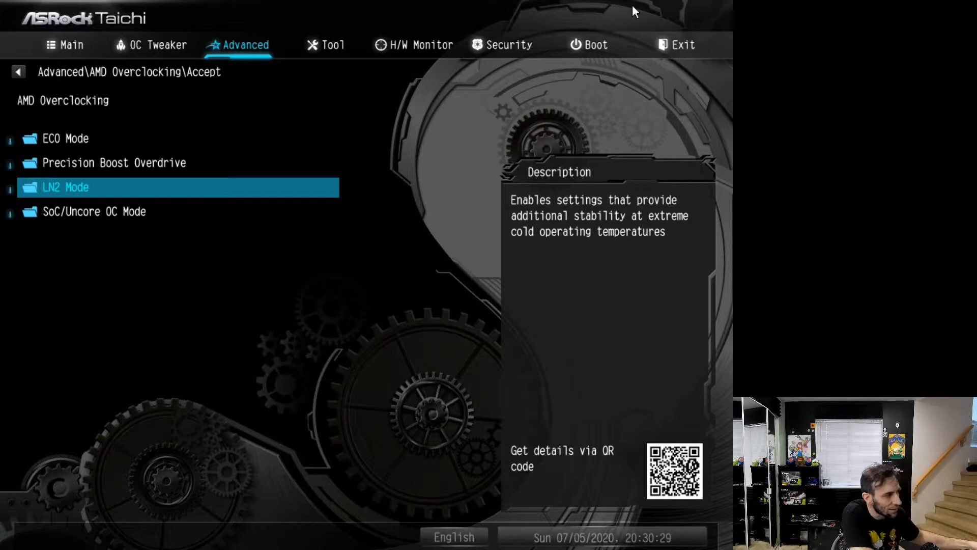
{"action": "key", "text": "Return"}
{"action": "key", "text": "Escape"}
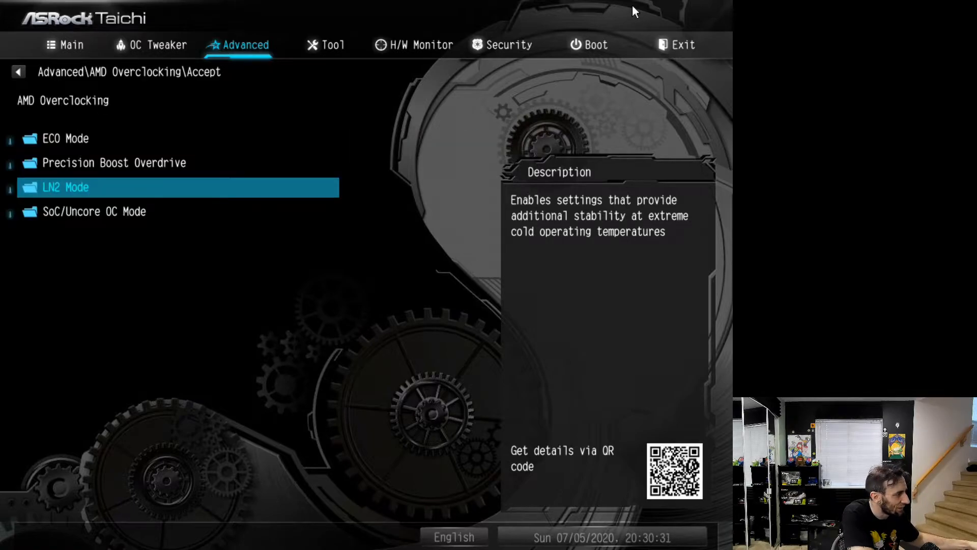
Set SoC/Uncore OC Mode to Enabled, recheck the setting and return to the AMD Overclocking list
{"action": "key", "text": "Down"}
{"action": "key", "text": "Return"}
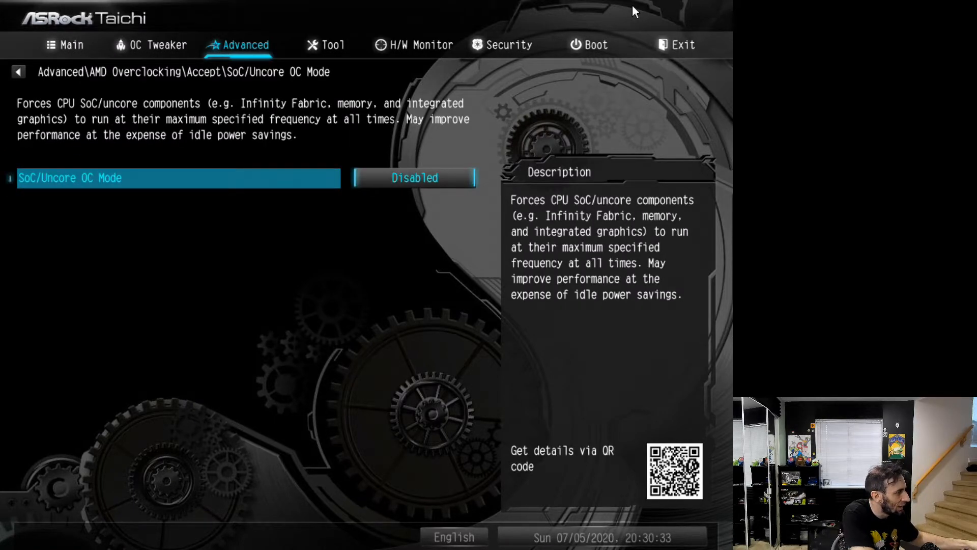
{"action": "key", "text": "Return"}
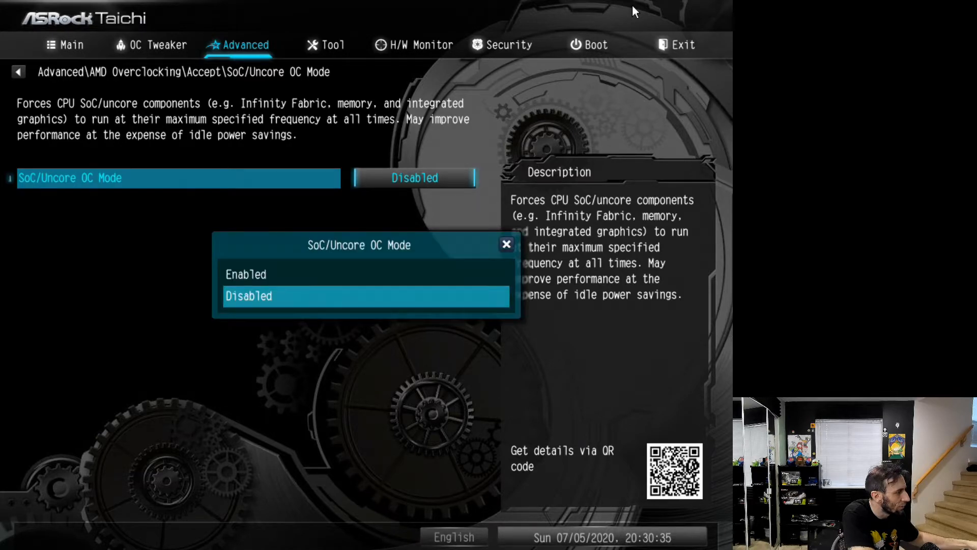
{"action": "key", "text": "Up"}
{"action": "key", "text": "Return"}
{"action": "key", "text": "Escape"}
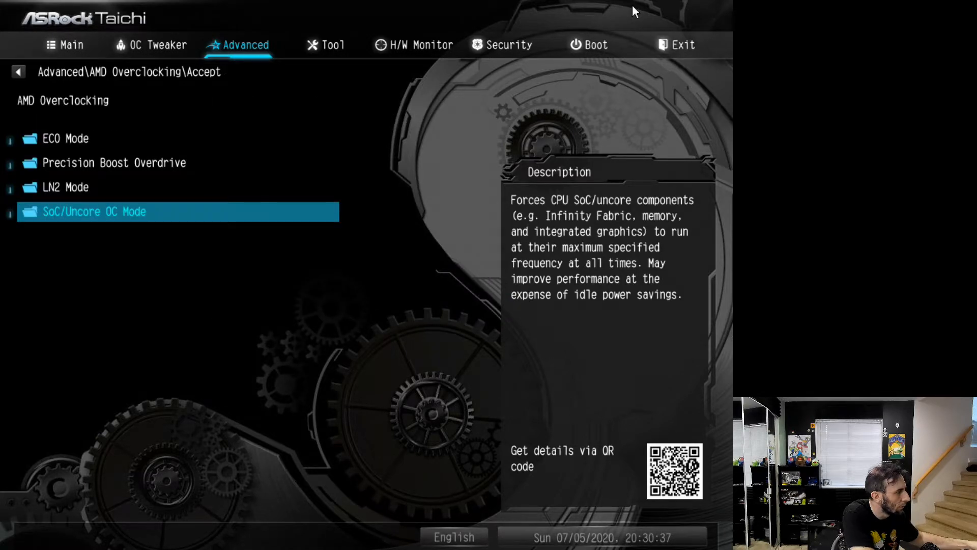
{"action": "key", "text": "Return"}
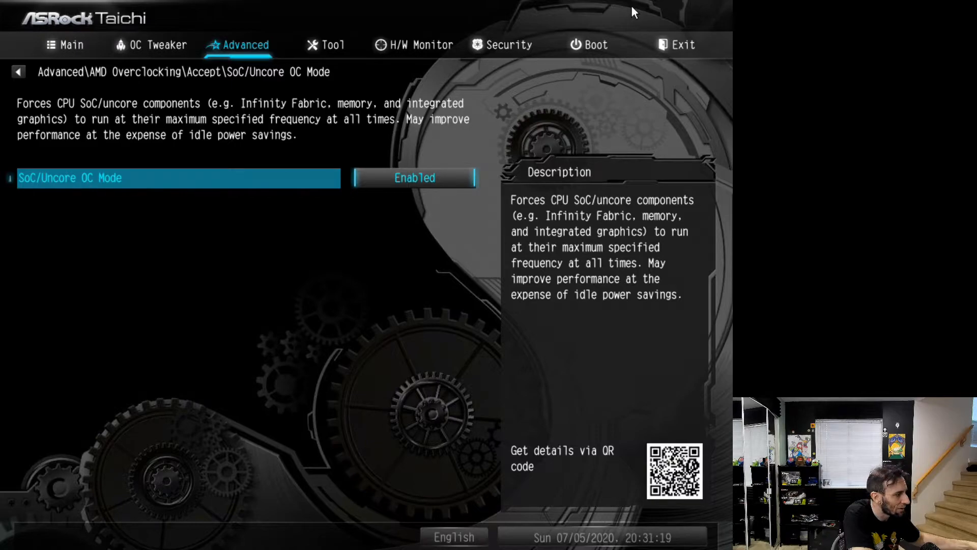
{"action": "key", "text": "Escape"}
{"action": "key", "text": "Up"}
{"action": "key", "text": "Down"}
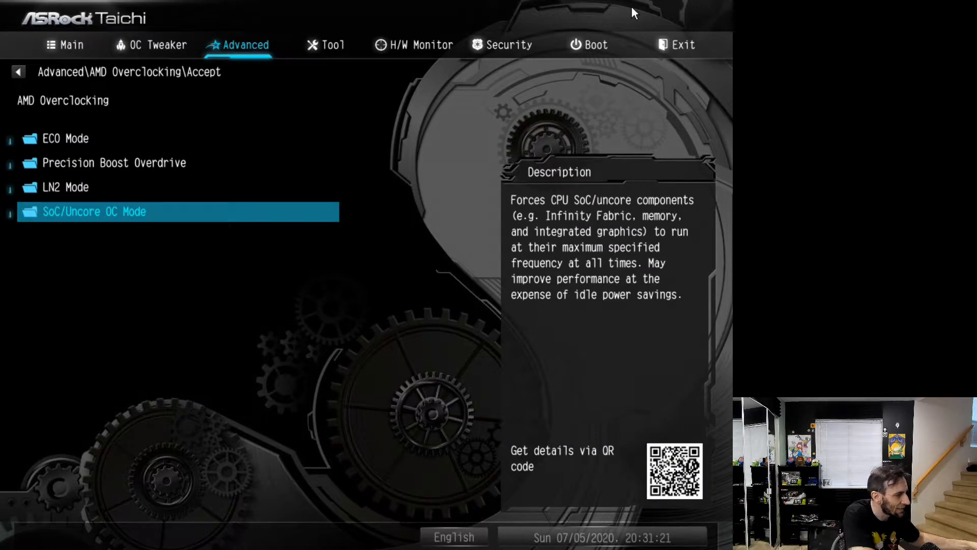
Review the ECO Mode and Precision Boost Overdrive settings under AMD Overclocking
{"action": "key", "text": "Up"}
{"action": "key", "text": "Up"}
{"action": "key", "text": "Up"}
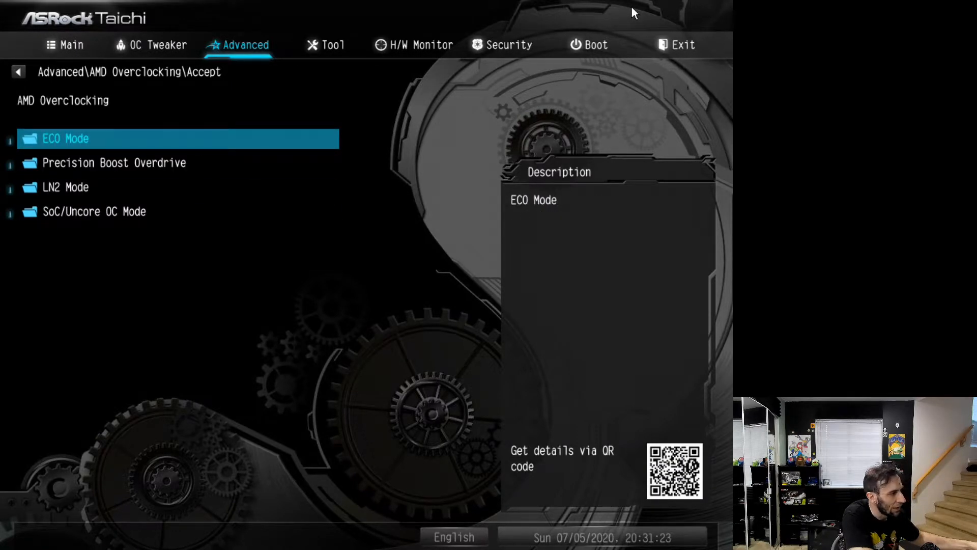
{"action": "key", "text": "Return"}
{"action": "key", "text": "Escape"}
{"action": "key", "text": "Return"}
{"action": "key", "text": "Escape"}
{"action": "key", "text": "Down"}
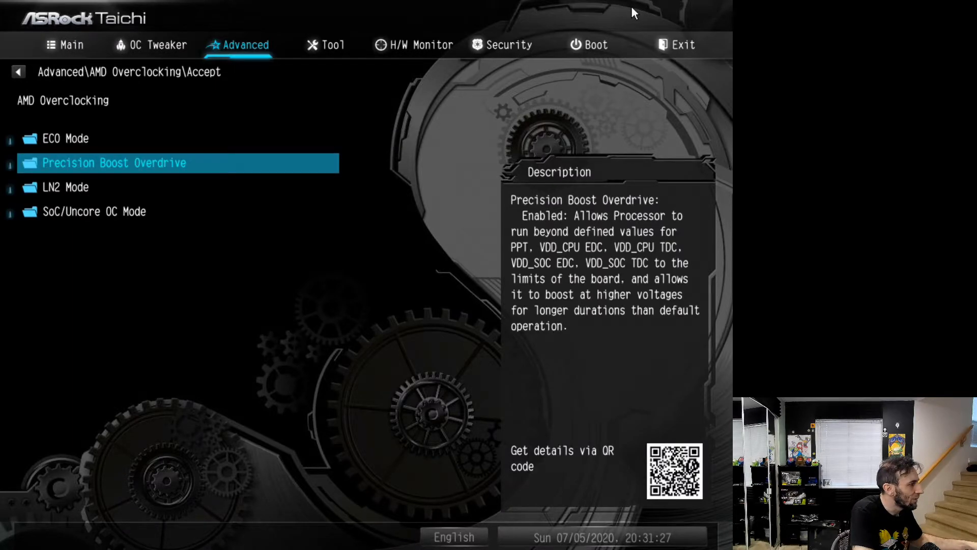
{"action": "key", "text": "Return"}
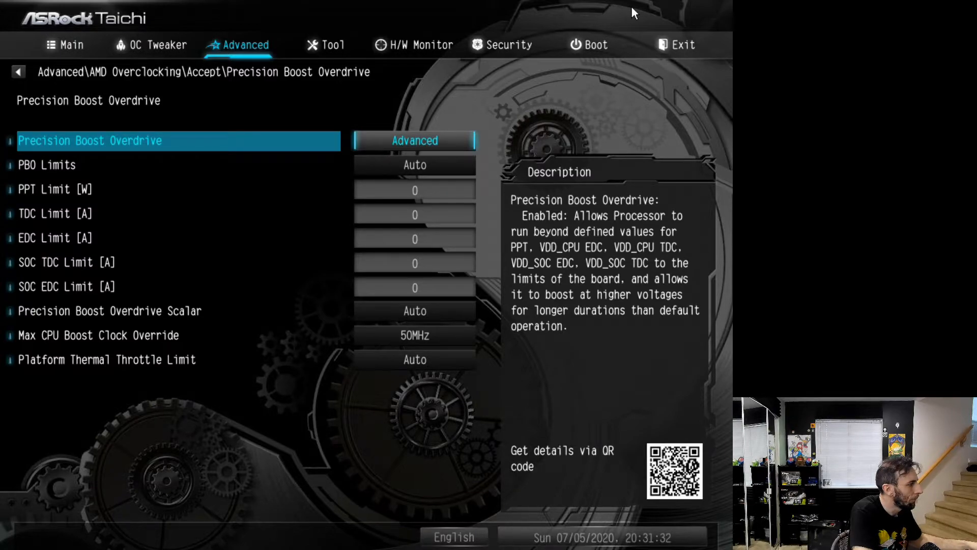
{"action": "key", "text": "Escape"}
Review the CPU Common Options and NBIO Common Options in AMD CBS and return to the Advanced settings
{"action": "key", "text": "Escape"}
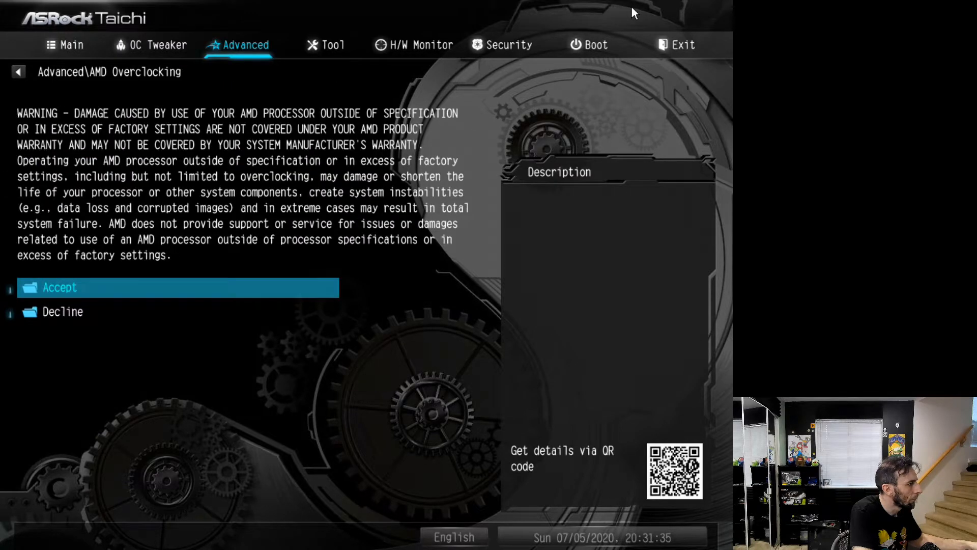
{"action": "key", "text": "Escape"}
{"action": "key", "text": "Down"}
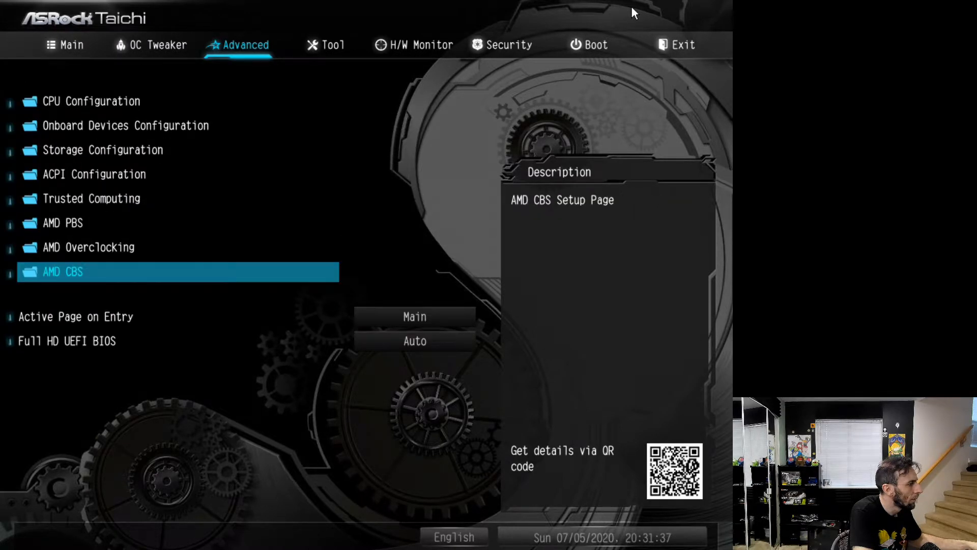
{"action": "key", "text": "Return"}
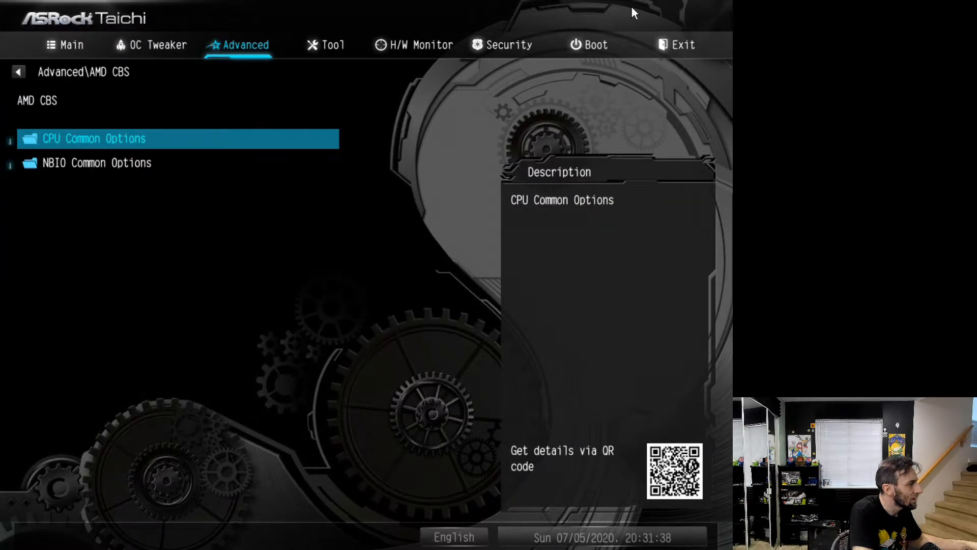
{"action": "key", "text": "Return"}
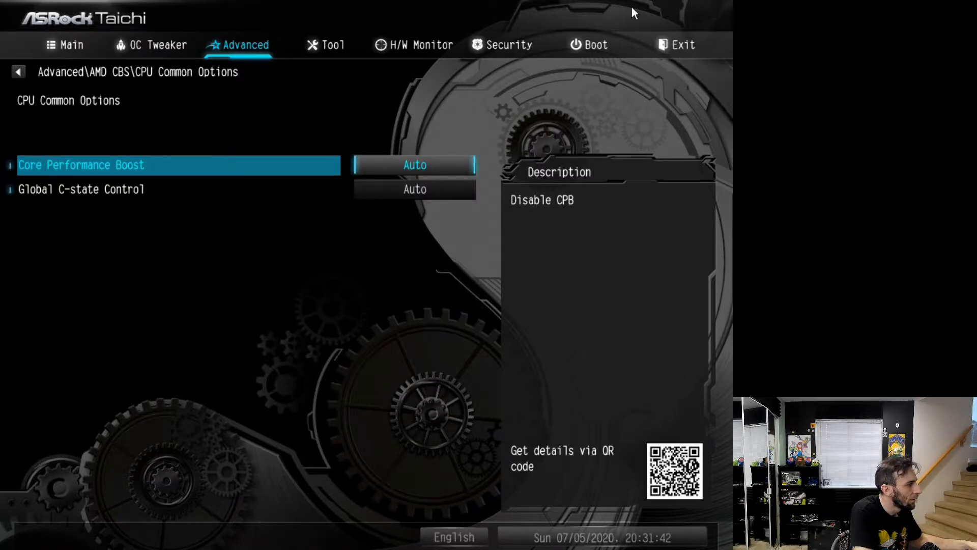
{"action": "key", "text": "Down"}
{"action": "key", "text": "Escape"}
{"action": "key", "text": "Down"}
{"action": "key", "text": "Return"}
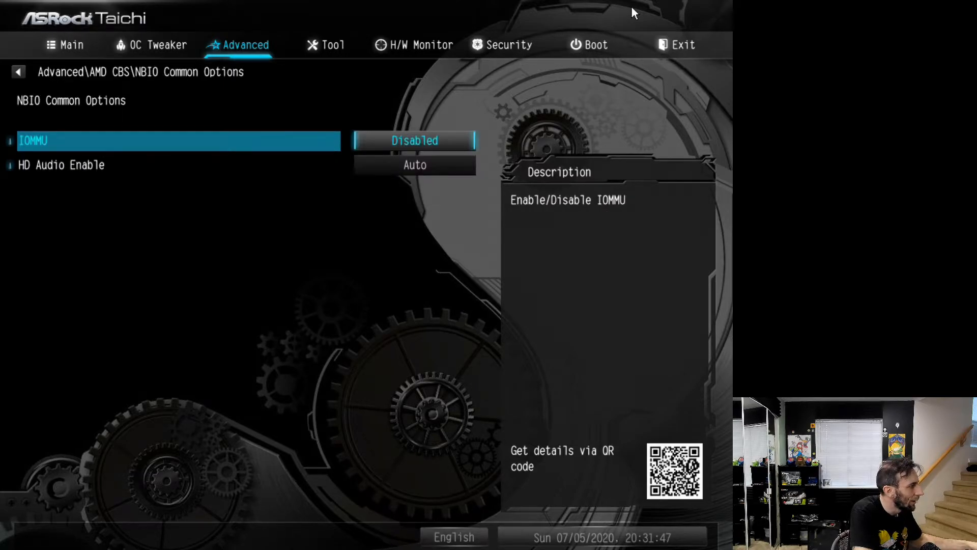
{"action": "key", "text": "Escape"}
{"action": "key", "text": "Escape"}
{"action": "key", "text": "Down"}
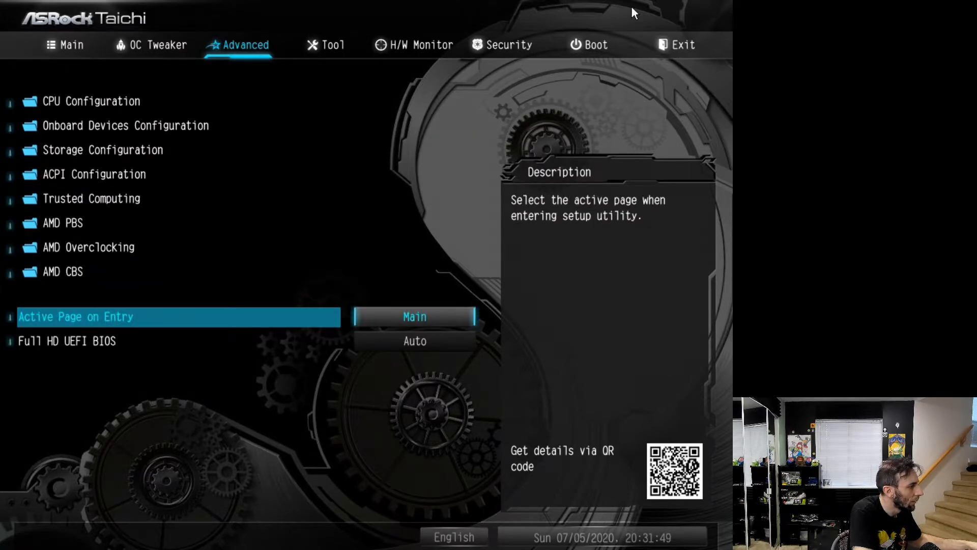
{"action": "key", "text": "Escape"}
{"action": "key", "text": "Escape"}
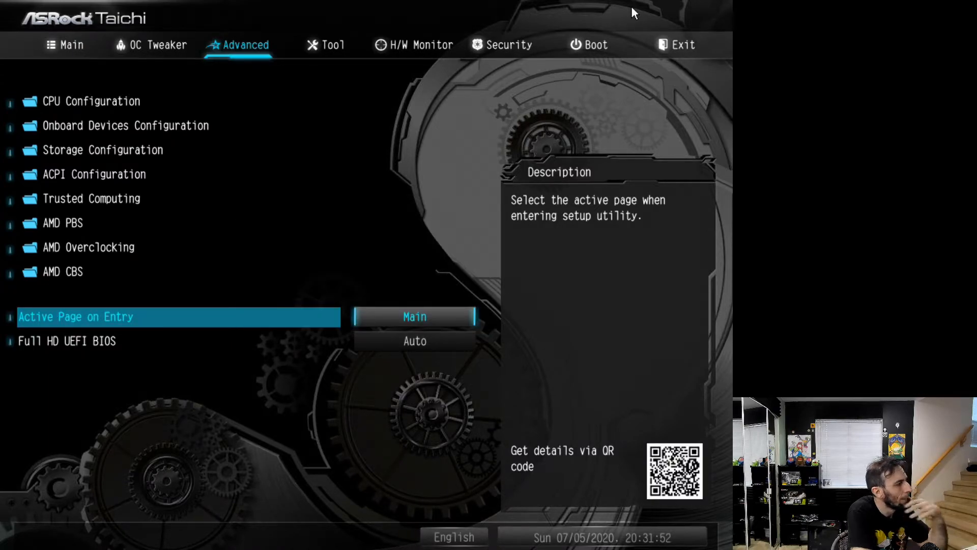
View the Onboard Devices Configuration settings and return to the Advanced settings
{"action": "key", "text": "Up"}
{"action": "key", "text": "Up"}
{"action": "key", "text": "Up"}
{"action": "key", "text": "Up"}
{"action": "key", "text": "Up"}
{"action": "key", "text": "Up"}
{"action": "key", "text": "Up"}
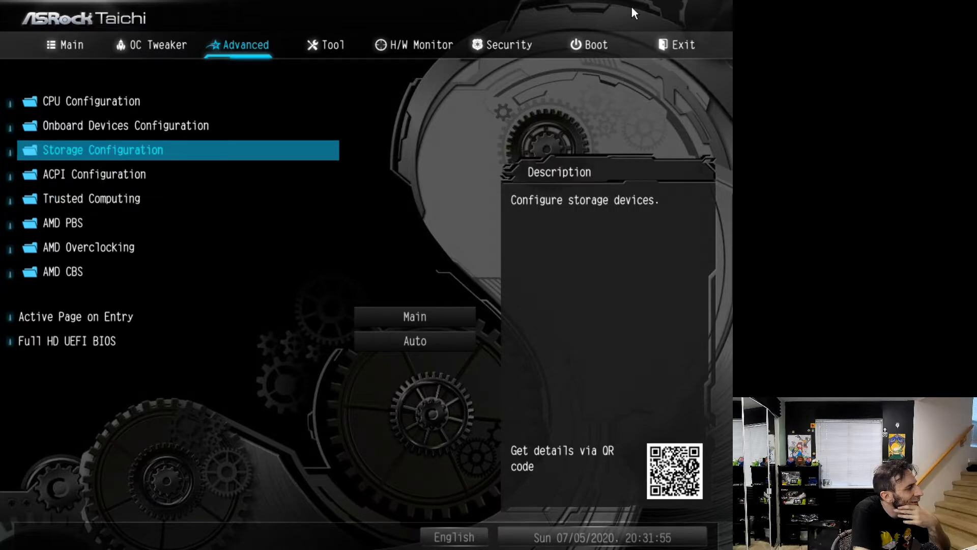
{"action": "key", "text": "Return"}
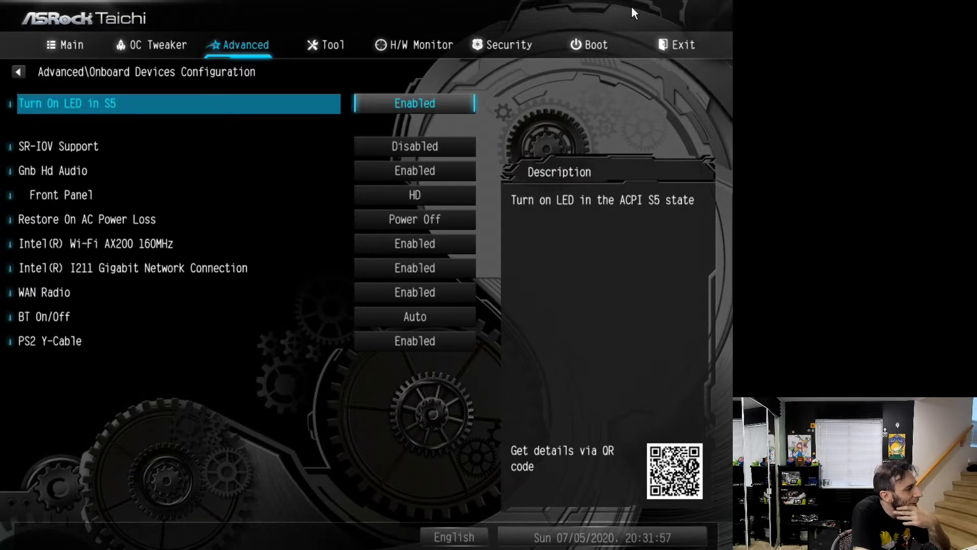
{"action": "key", "text": "Escape"}
Review the CPU Configuration entries, including SVM Mode, SMT Mode and the AMD fTPM switch
{"action": "key", "text": "Up"}
{"action": "key", "text": "Return"}
{"action": "key", "text": "Down"}
{"action": "key", "text": "Down"}
{"action": "key", "text": "Down"}
{"action": "key", "text": "Down"}
{"action": "key", "text": "Down"}
{"action": "key", "text": "Up"}
{"action": "key", "text": "Up"}
{"action": "key", "text": "Up"}
{"action": "key", "text": "Up"}
{"action": "key", "text": "Down"}
{"action": "key", "text": "Down"}
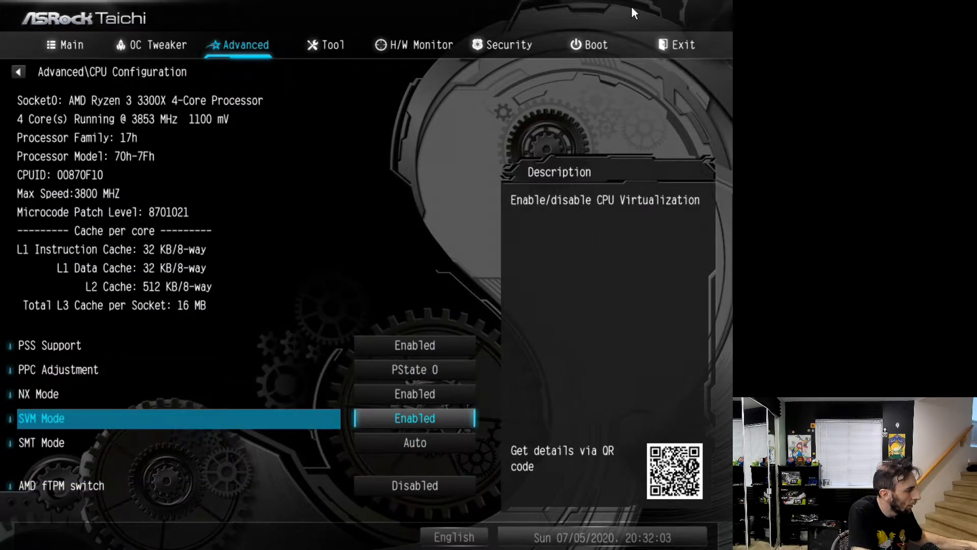
{"action": "key", "text": "Down"}
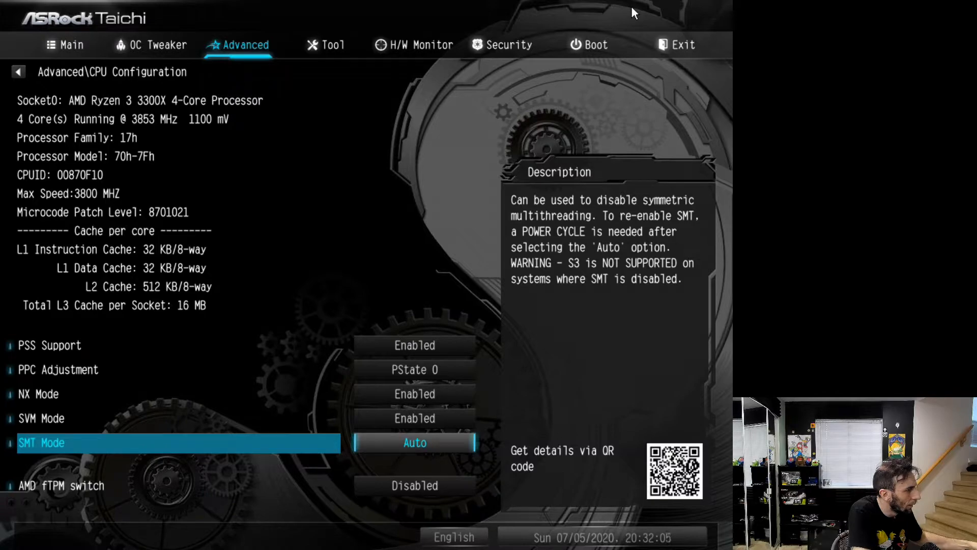
{"action": "key", "text": "Down"}
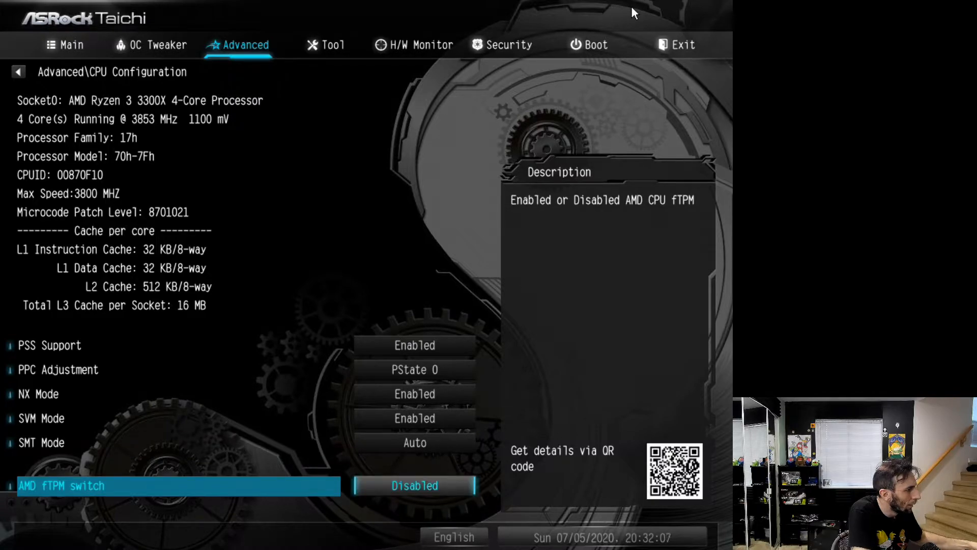
Recheck the OC Tweaker entries from Overclock Mode (Bus Speed) to DRAM Frequency, DRAM Voltage and Infinity Fabric Frequency and Dividers
{"action": "key", "text": "Escape"}
{"action": "key", "text": "Left"}
{"action": "key", "text": "Left"}
{"action": "key", "text": "Right"}
{"action": "key", "text": "Up"}
{"action": "key", "text": "Up"}
{"action": "key", "text": "Up"}
{"action": "key", "text": "Up"}
{"action": "key", "text": "Down"}
{"action": "key", "text": "Up"}
{"action": "key", "text": "Up"}
{"action": "key", "text": "Up"}
{"action": "key", "text": "Up"}
{"action": "key", "text": "Up"}
{"action": "key", "text": "Up"}
{"action": "key", "text": "Down"}
{"action": "key", "text": "Down"}
{"action": "key", "text": "Down"}
{"action": "key", "text": "Down"}
{"action": "key", "text": "Down"}
{"action": "key", "text": "Down"}
{"action": "key", "text": "Down"}
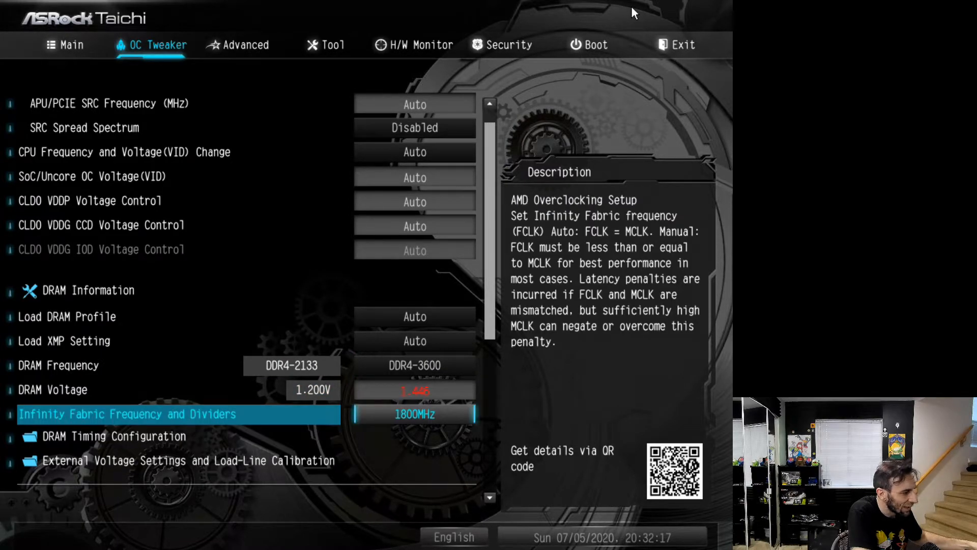
{"action": "key", "text": "Up"}
{"action": "key", "text": "Up"}
{"action": "key", "text": "Up"}
{"action": "key", "text": "Up"}
{"action": "key", "text": "Up"}
{"action": "key", "text": "Up"}
{"action": "key", "text": "Up"}
{"action": "key", "text": "Up"}
{"action": "key", "text": "Up"}
{"action": "key", "text": "Up"}
{"action": "key", "text": "Up"}
{"action": "key", "text": "Up"}
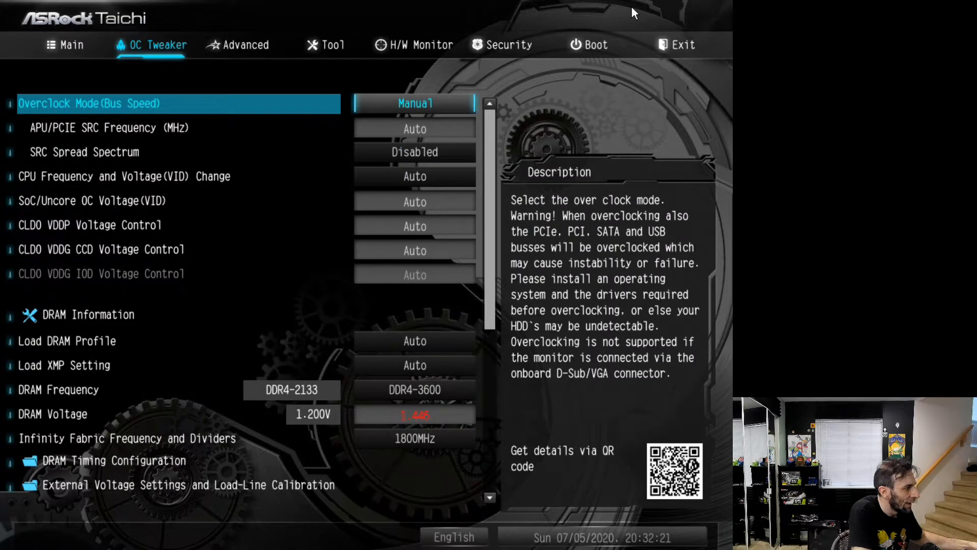
{"action": "key", "text": "Down"}
{"action": "key", "text": "Up"}
{"action": "key", "text": "Down"}
{"action": "key", "text": "Up"}
{"action": "key", "text": "Down"}
{"action": "key", "text": "Up"}
Save the configuration changes and exit the BIOS setup
{"action": "key", "text": "Left"}
{"action": "key", "text": "Left"}
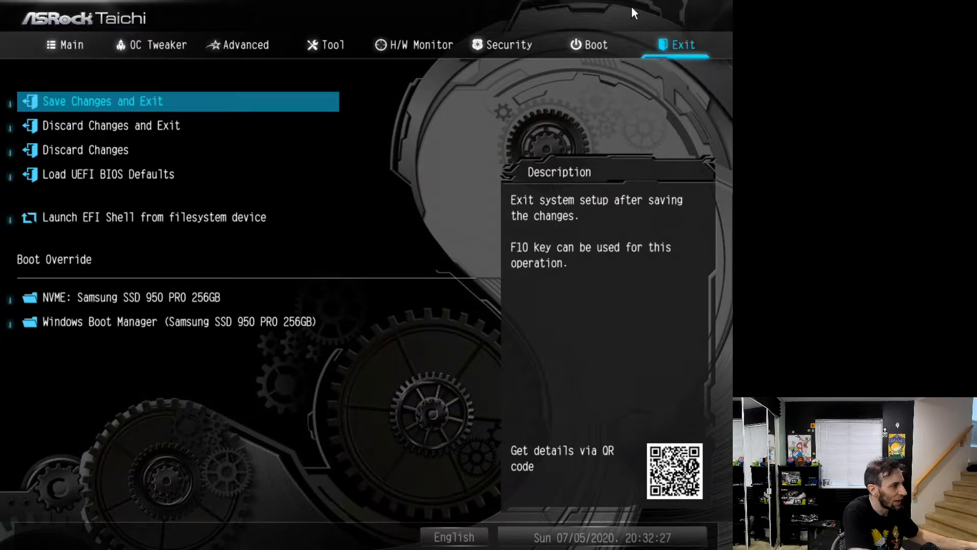
{"action": "key", "text": "Return"}
{"action": "key", "text": "Right"}
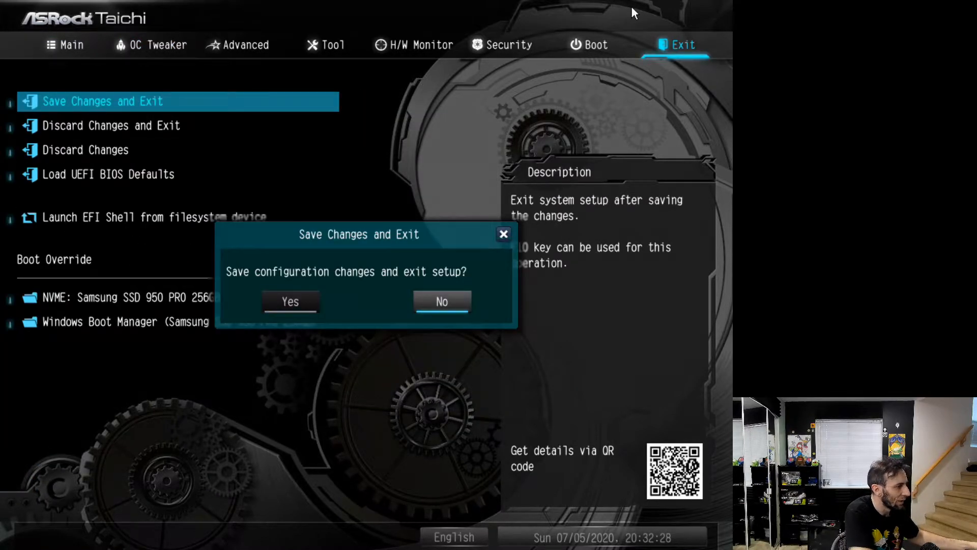
{"action": "key", "text": "Left"}
{"action": "key", "text": "Escape"}
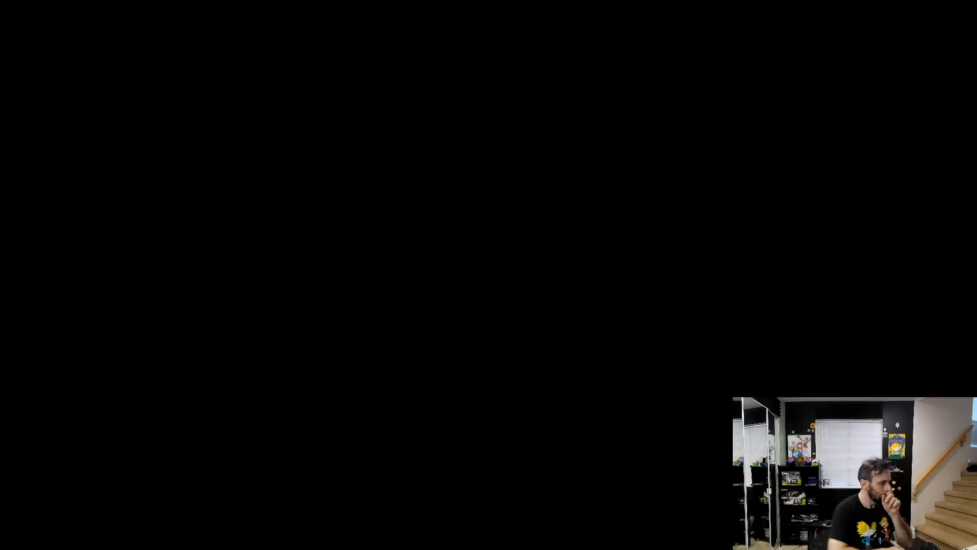
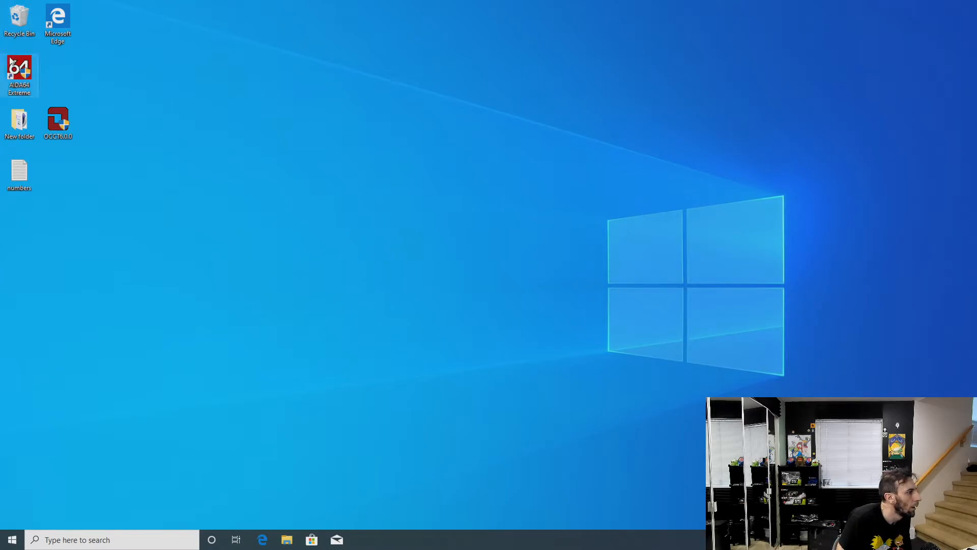
Launch AIDA64 Extreme with administrator approval and Cinebench R15 from the desktop's New folder, leaving the folder window closed
{"action": "double_click", "coordinate": [12, 61]}
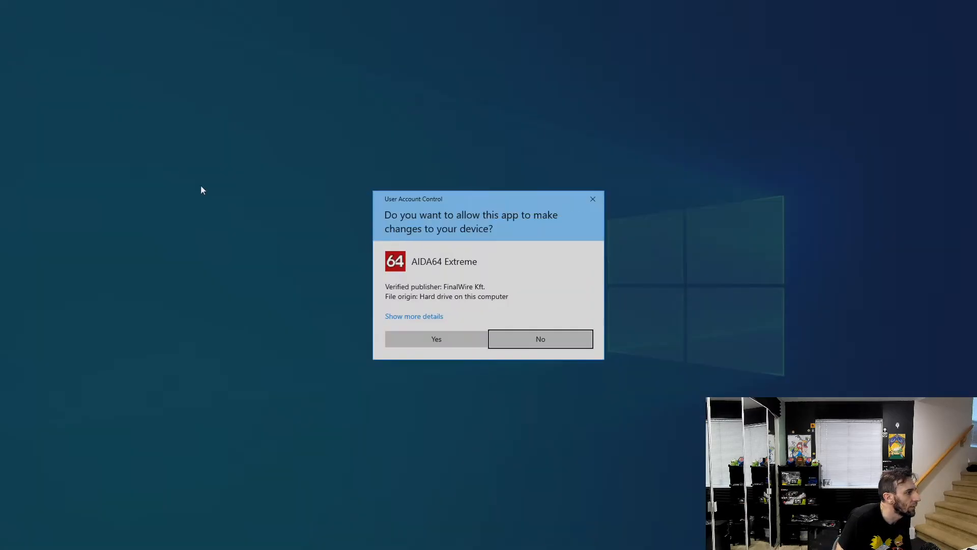
{"action": "left_click", "coordinate": [395, 336]}
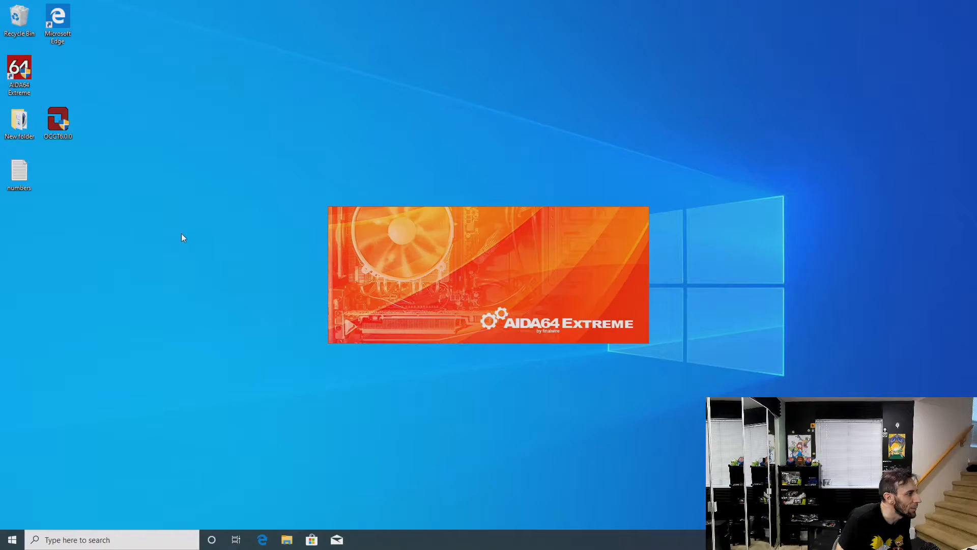
{"action": "double_click", "coordinate": [20, 120]}
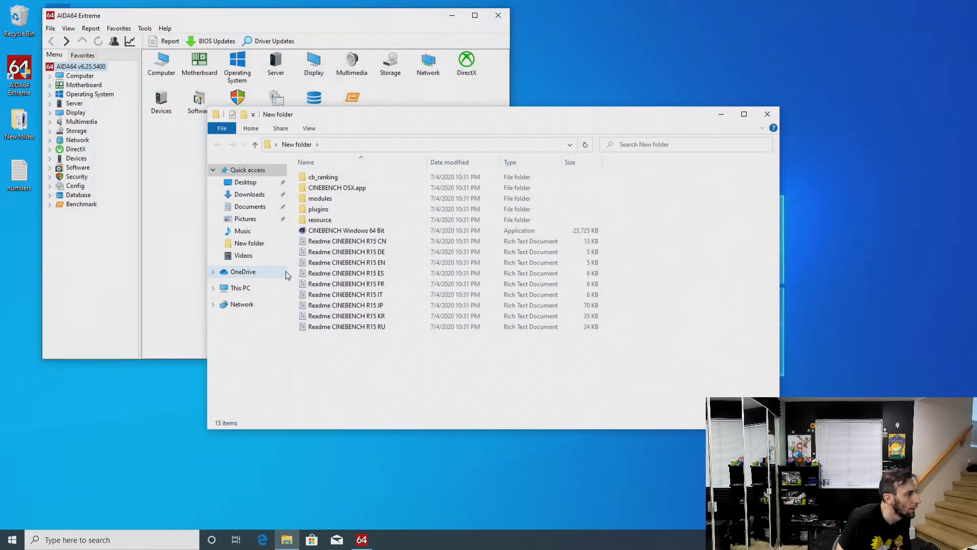
{"action": "double_click", "coordinate": [330, 232]}
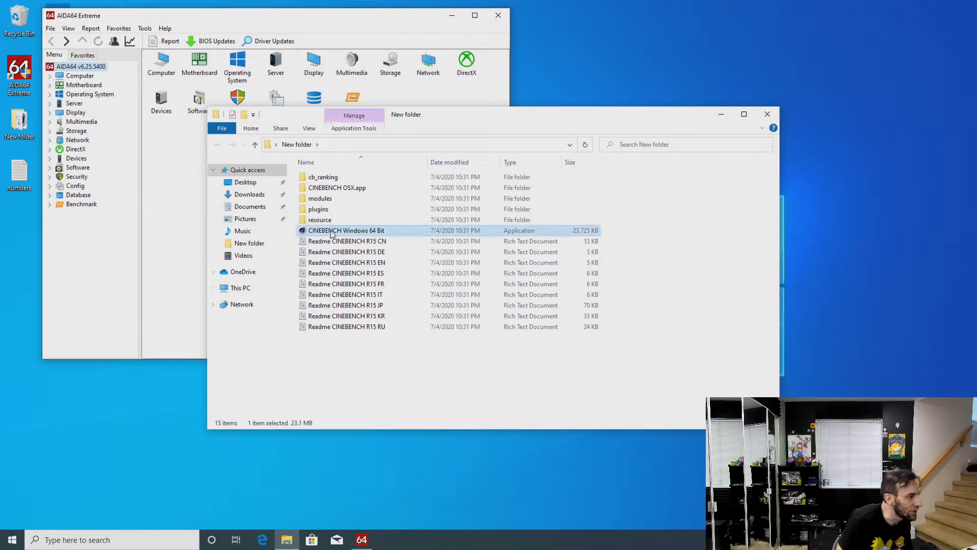
{"action": "left_click", "coordinate": [766, 115]}
Show the computer's Sensor readings in AIDA64 and arrange the taller, narrower window beside Cinebench to list temperatures through power values
{"action": "left_click", "coordinate": [51, 77]}
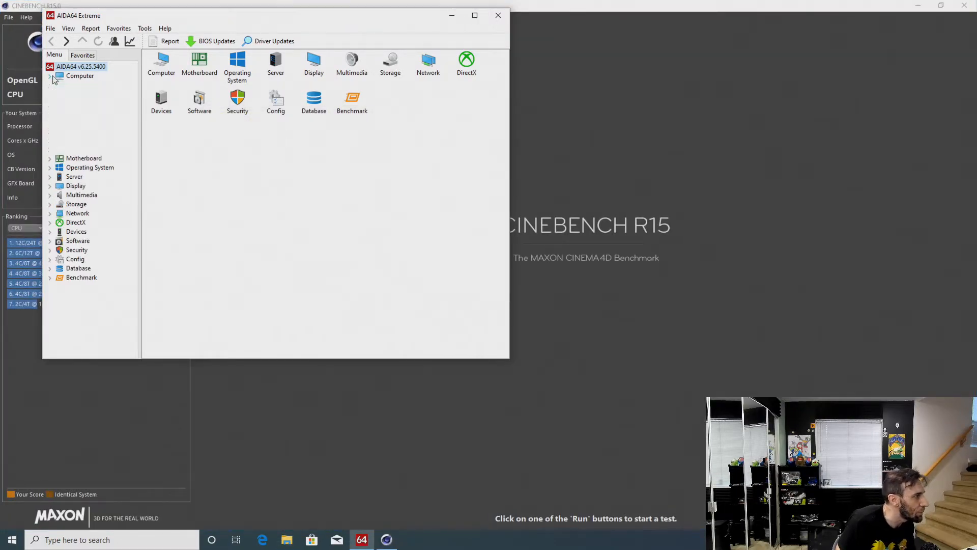
{"action": "left_click", "coordinate": [91, 150]}
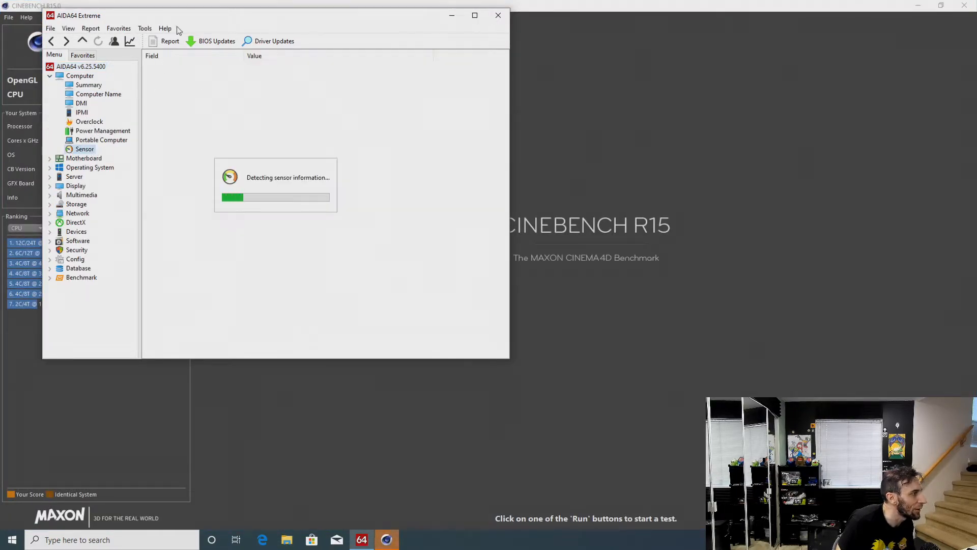
{"action": "left_click_drag", "start_coordinate": [187, 17], "coordinate": [509, 17]}
{"action": "left_click", "coordinate": [287, 151]}
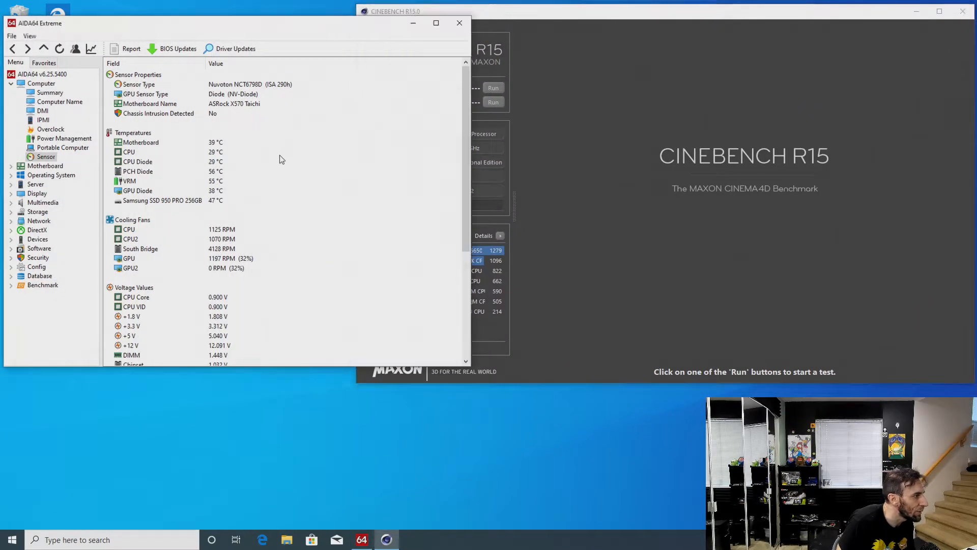
{"action": "scroll", "coordinate": [290, 177], "scroll_direction": "down", "scroll_amount": 2}
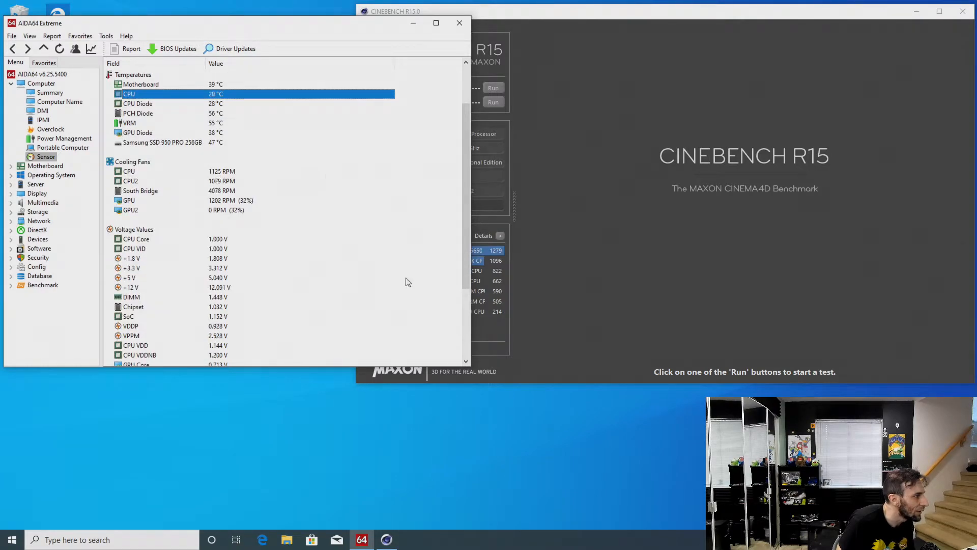
{"action": "left_click_drag", "start_coordinate": [470, 367], "coordinate": [419, 508]}
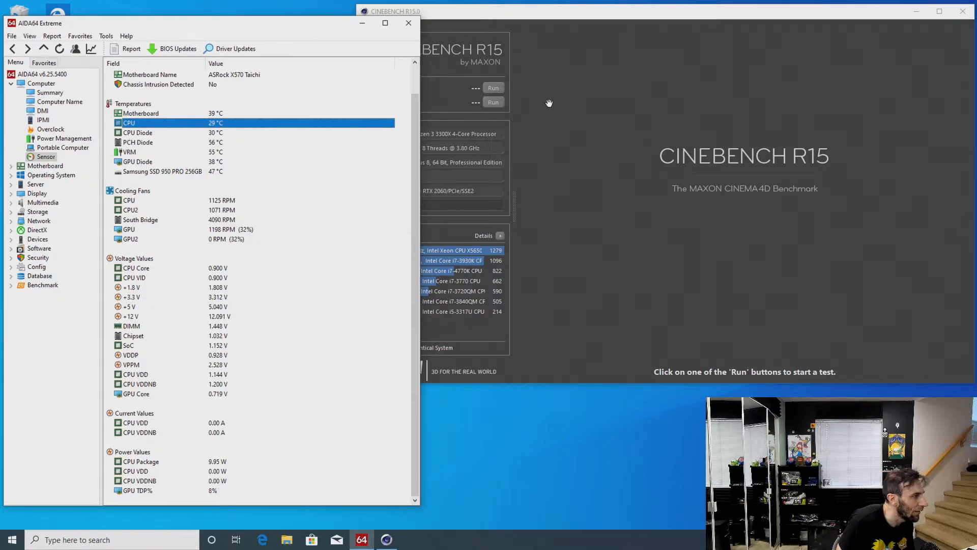
Run the Cinebench R15 CPU test and open AIDA64 CPUID beside the sensor readings to monitor the clock speed
{"action": "left_click", "coordinate": [494, 103]}
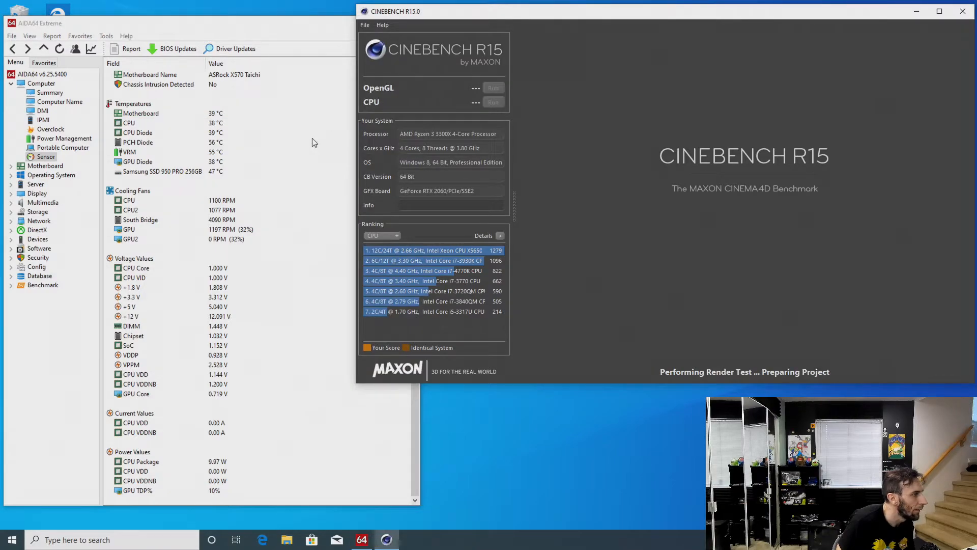
{"action": "left_click", "coordinate": [106, 35]}
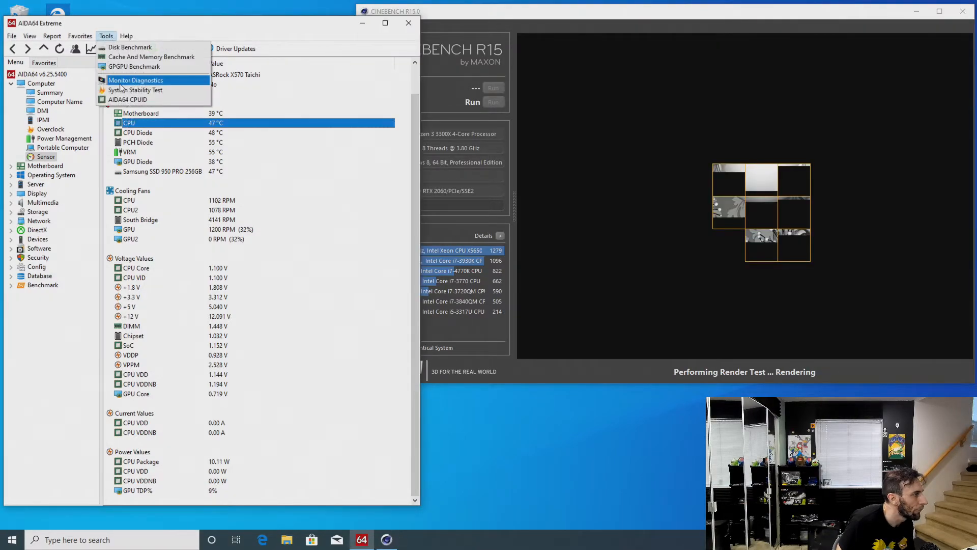
{"action": "left_click", "coordinate": [126, 100]}
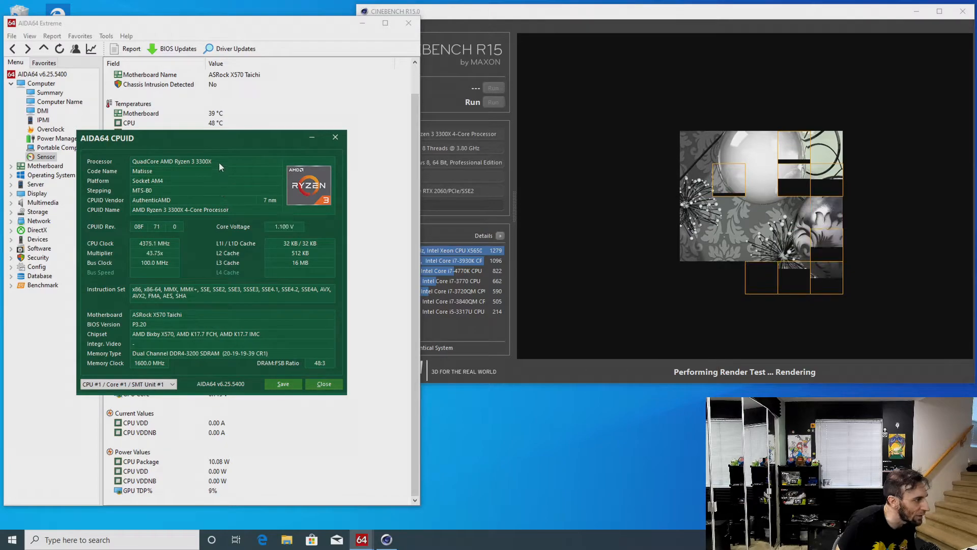
{"action": "left_click_drag", "start_coordinate": [221, 146], "coordinate": [418, 273]}
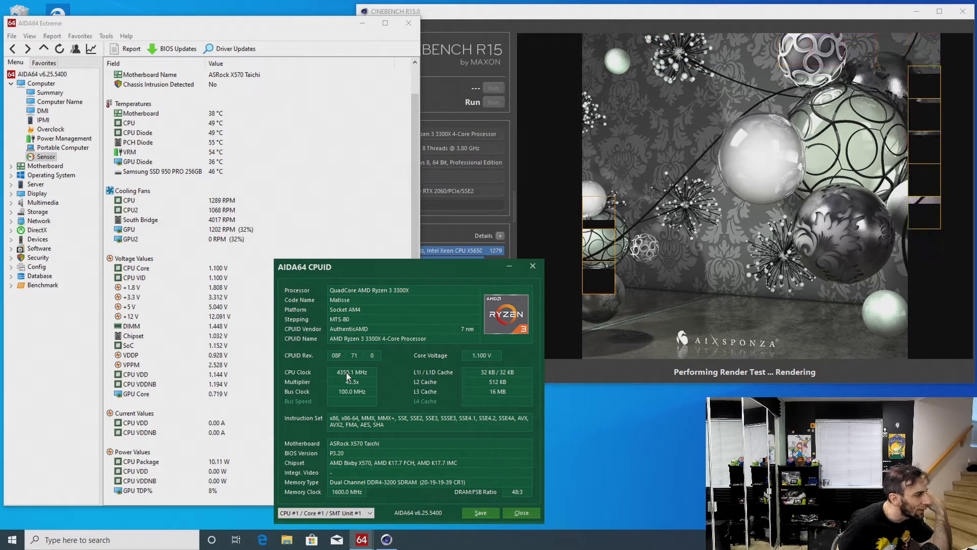
Check the SoC and DIMM voltages and the CPUID details during the render, closing the CPUID window after the test
{"action": "left_click", "coordinate": [220, 349]}
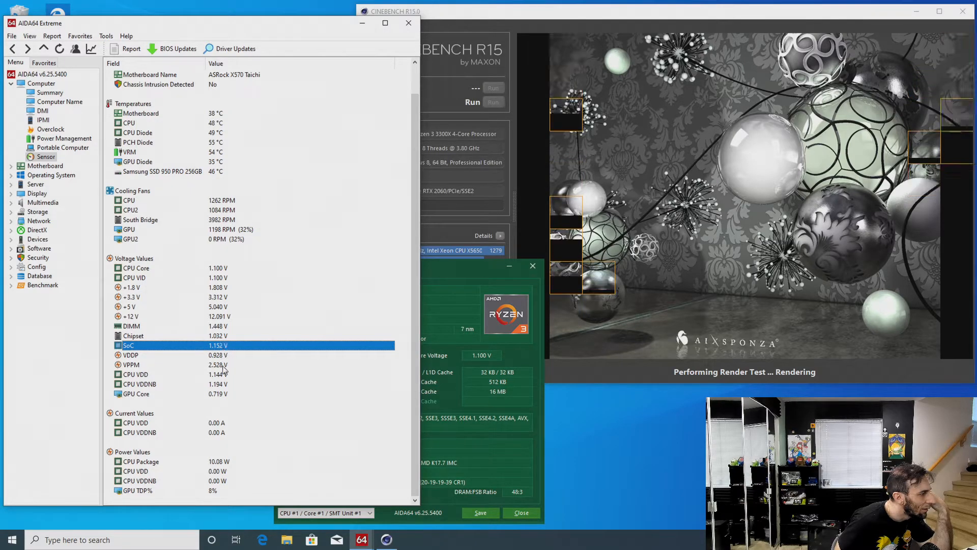
{"action": "left_click", "coordinate": [225, 328]}
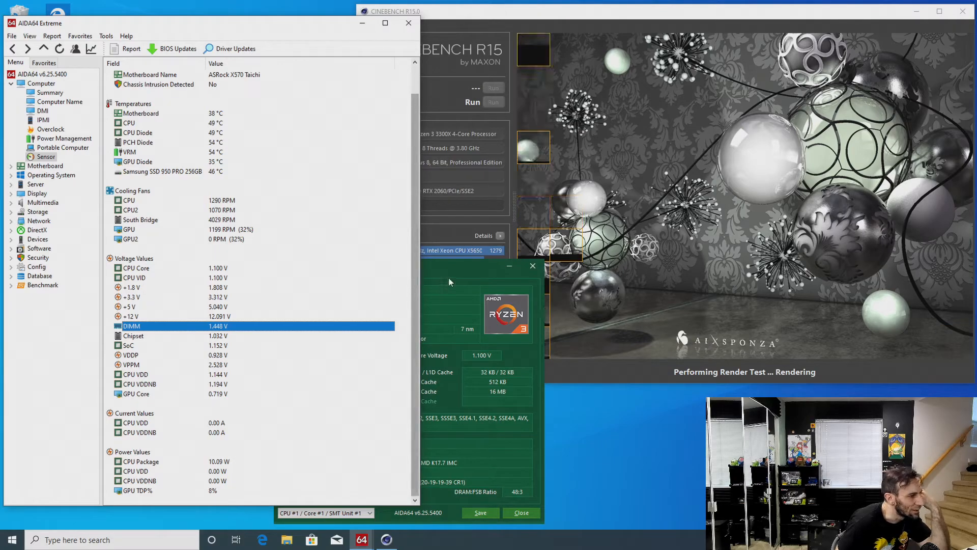
{"action": "left_click_drag", "start_coordinate": [443, 270], "coordinate": [459, 273]}
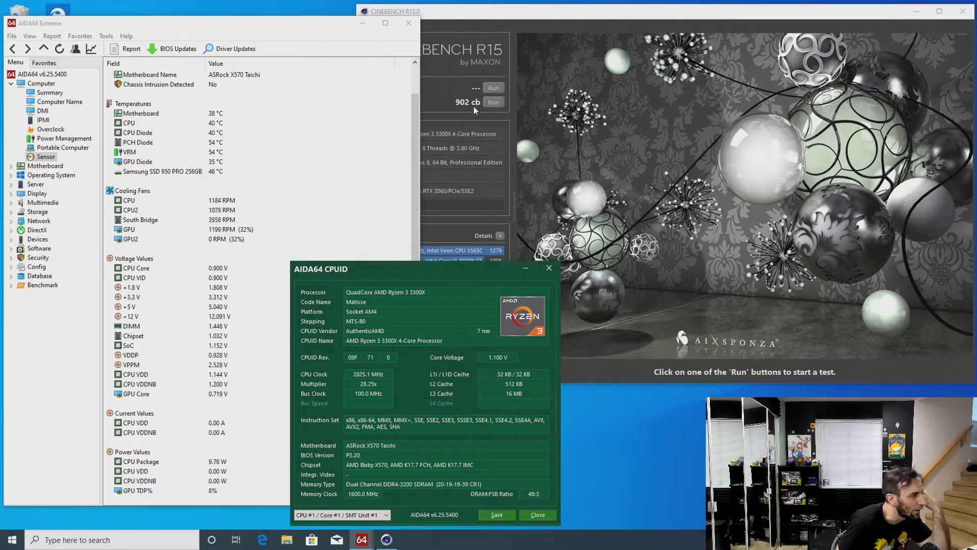
{"action": "left_click", "coordinate": [549, 268]}
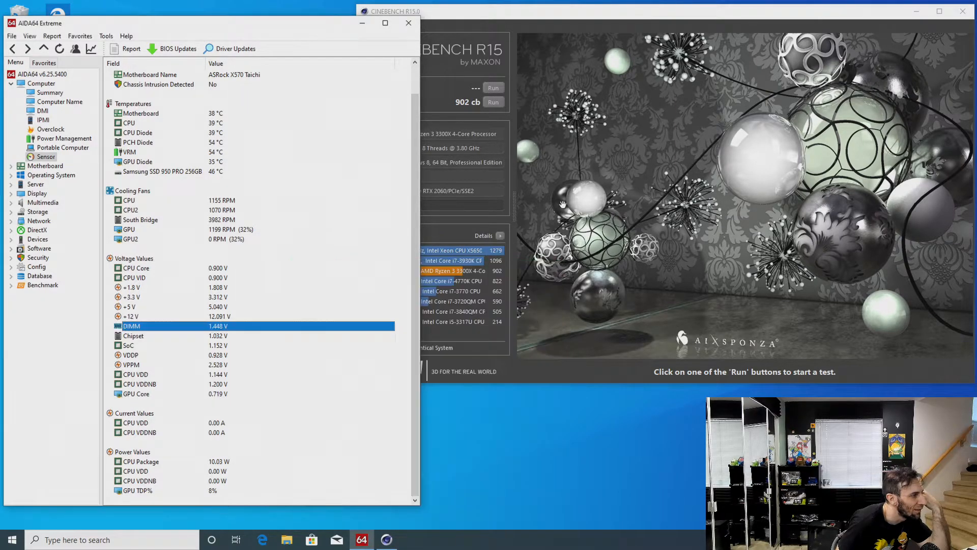
Check the finished CPU score in Cinebench R15 and close the program without saving the benchmark score
{"action": "left_click_drag", "start_coordinate": [691, 7], "coordinate": [457, 31]}
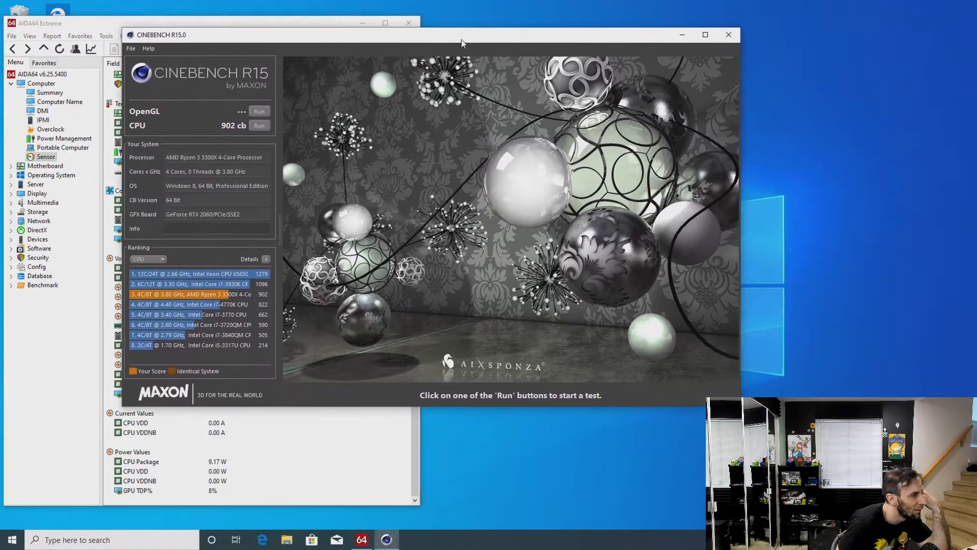
{"action": "left_click", "coordinate": [729, 34]}
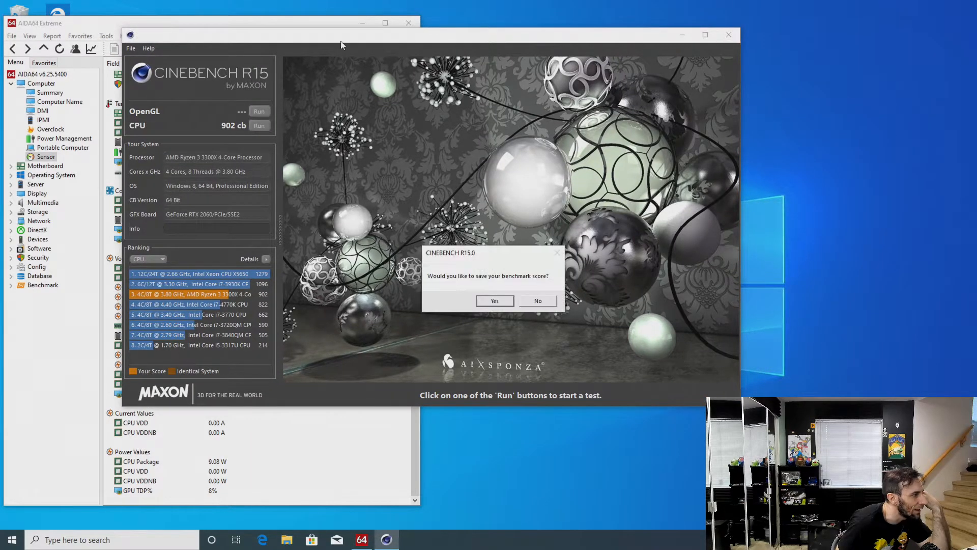
{"action": "left_click", "coordinate": [535, 301]}
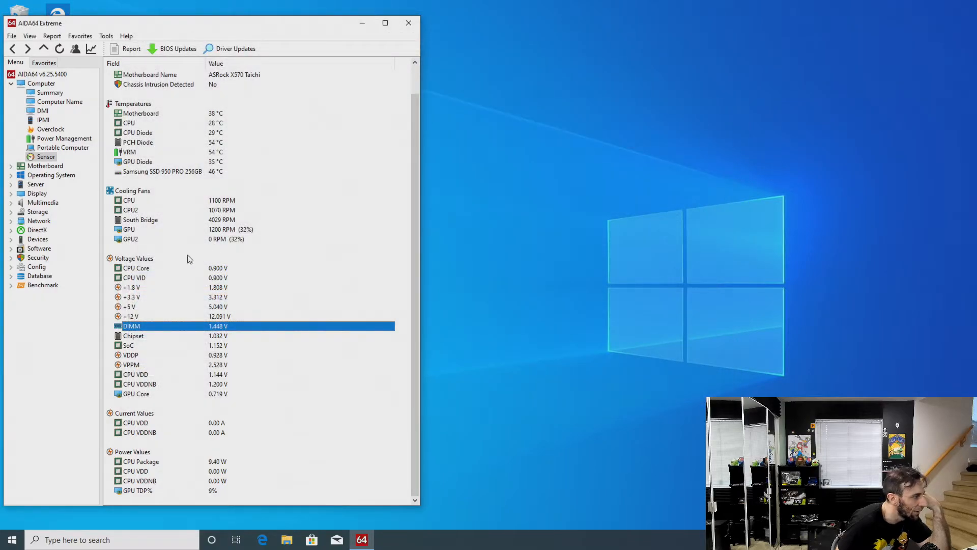
Run only the memory tests in AIDA64's Cache & Memory Benchmark, review the results and close the benchmark window
{"action": "left_click", "coordinate": [111, 38]}
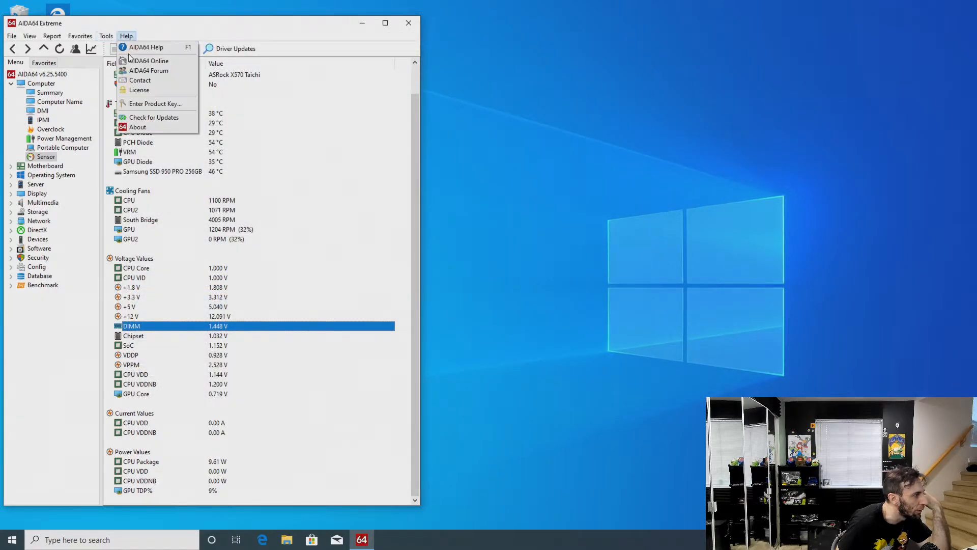
{"action": "left_click", "coordinate": [122, 56]}
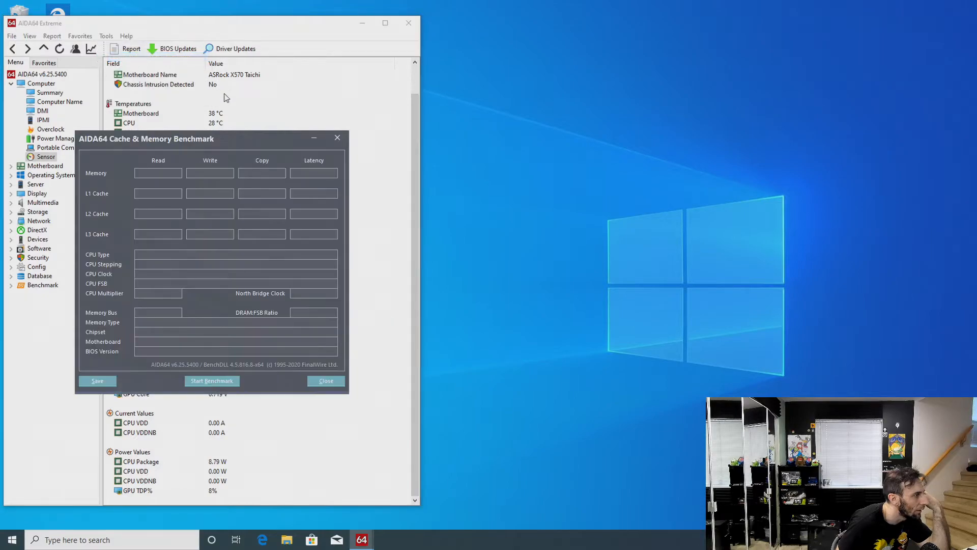
{"action": "left_click_drag", "start_coordinate": [220, 139], "coordinate": [633, 78]}
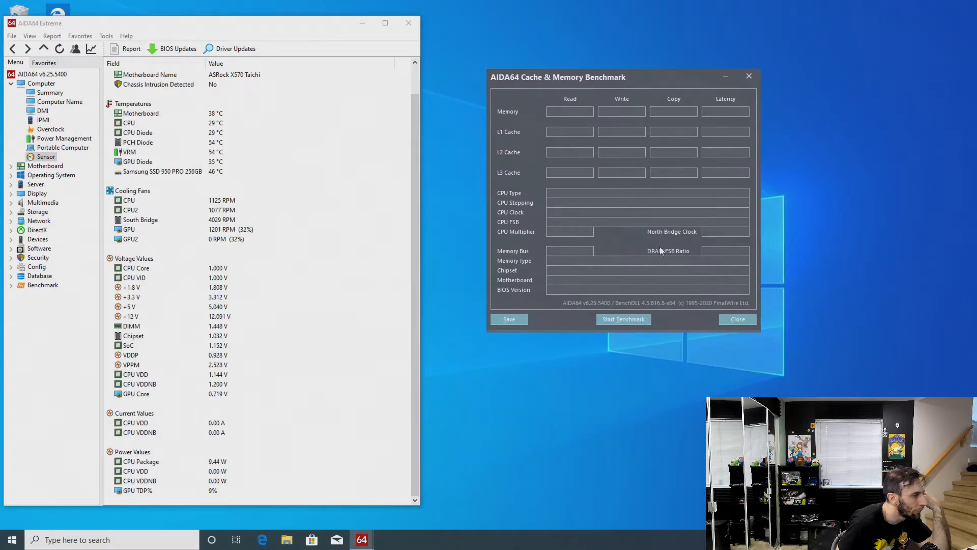
{"action": "right_click", "coordinate": [626, 316]}
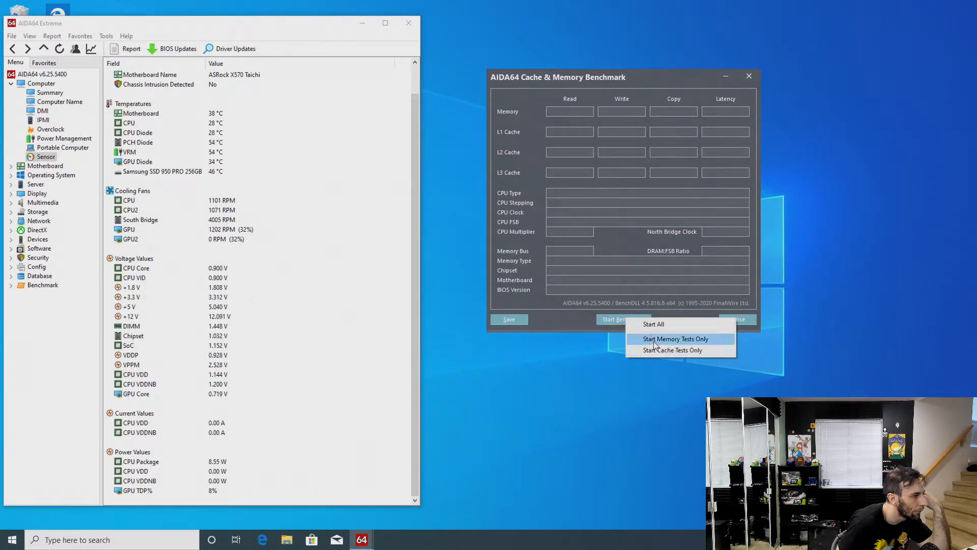
{"action": "left_click", "coordinate": [654, 340]}
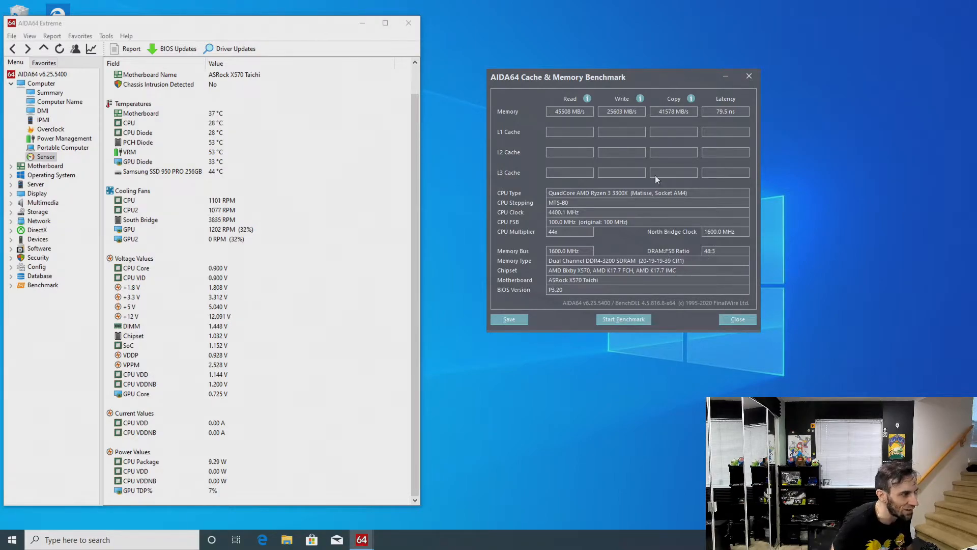
{"action": "left_click", "coordinate": [738, 319]}
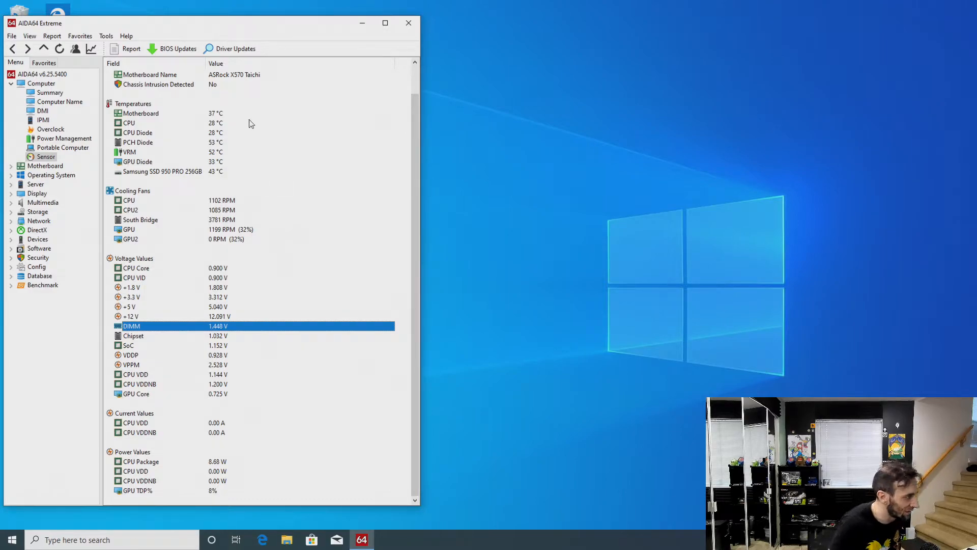
Close AIDA64 Extreme and restart the PC into the UEFI setup
{"action": "left_click", "coordinate": [408, 23]}
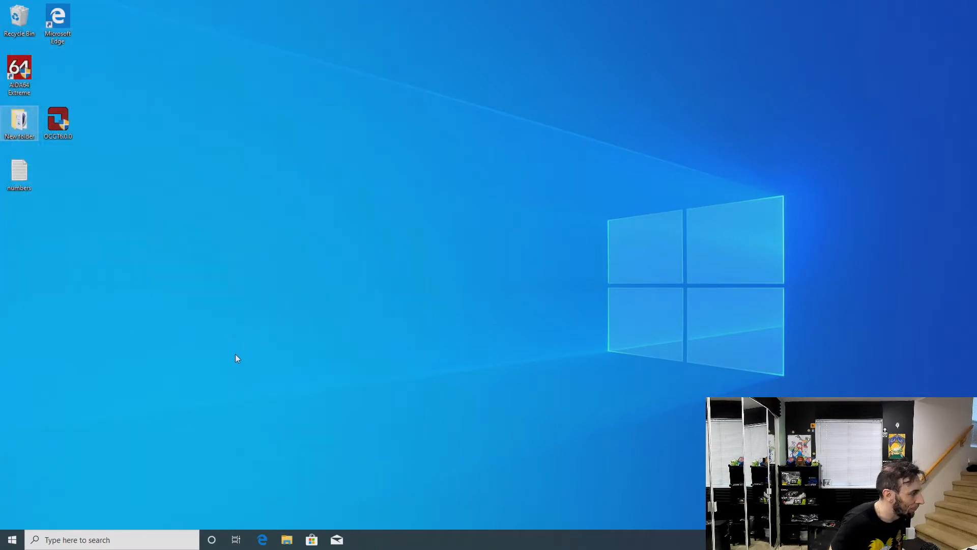
{"action": "left_click", "coordinate": [14, 539]}
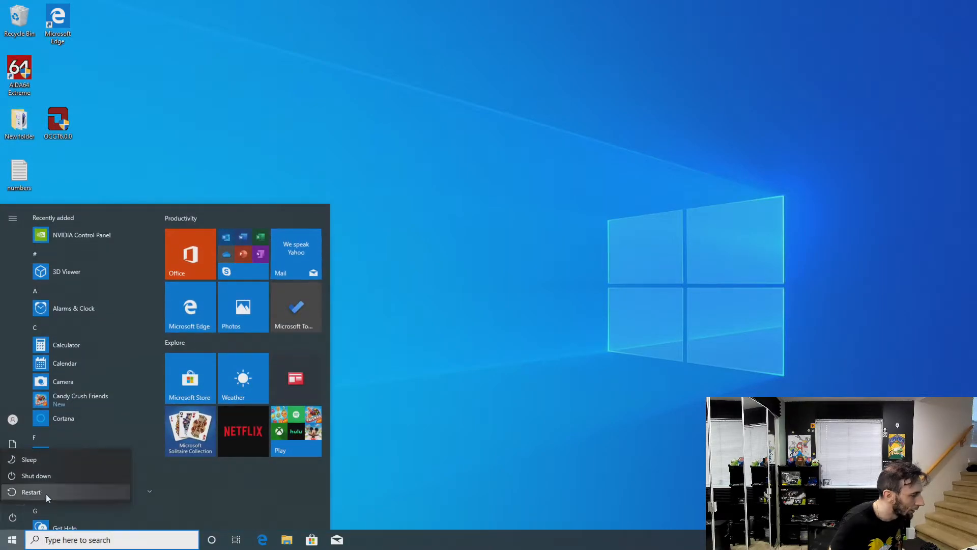
{"action": "left_click", "coordinate": [46, 493]}
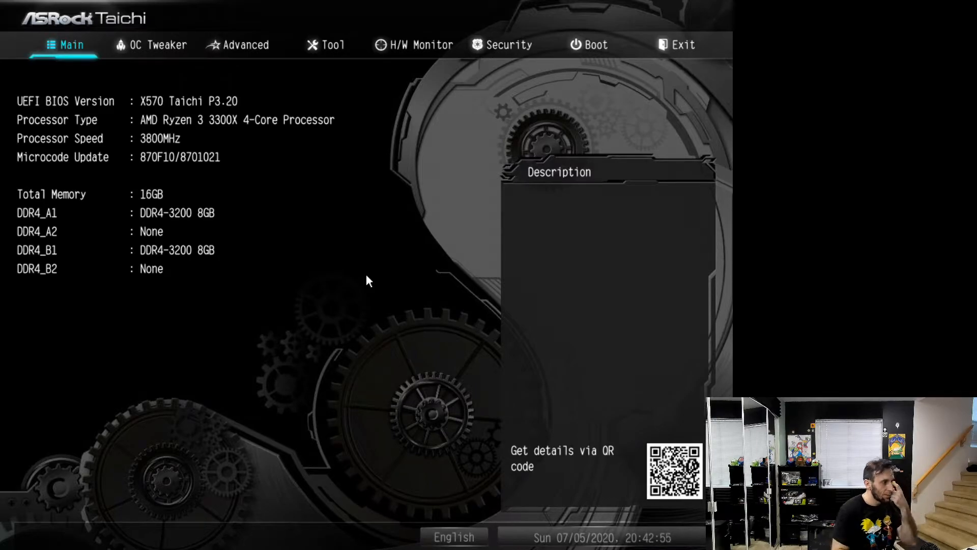
Open the DRAM Timing Configuration page within the OC Tweaker settings
{"action": "key", "text": "Right"}
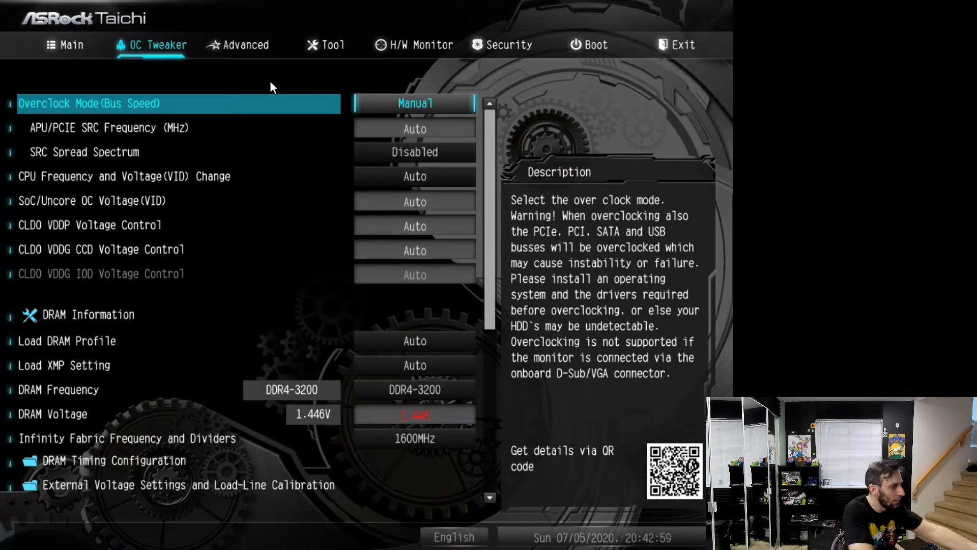
{"action": "key", "text": "Down"}
{"action": "key", "text": "Down"}
{"action": "key", "text": "Down"}
{"action": "key", "text": "Down"}
{"action": "key", "text": "Down"}
{"action": "key", "text": "Down"}
{"action": "key", "text": "Down"}
{"action": "key", "text": "Down"}
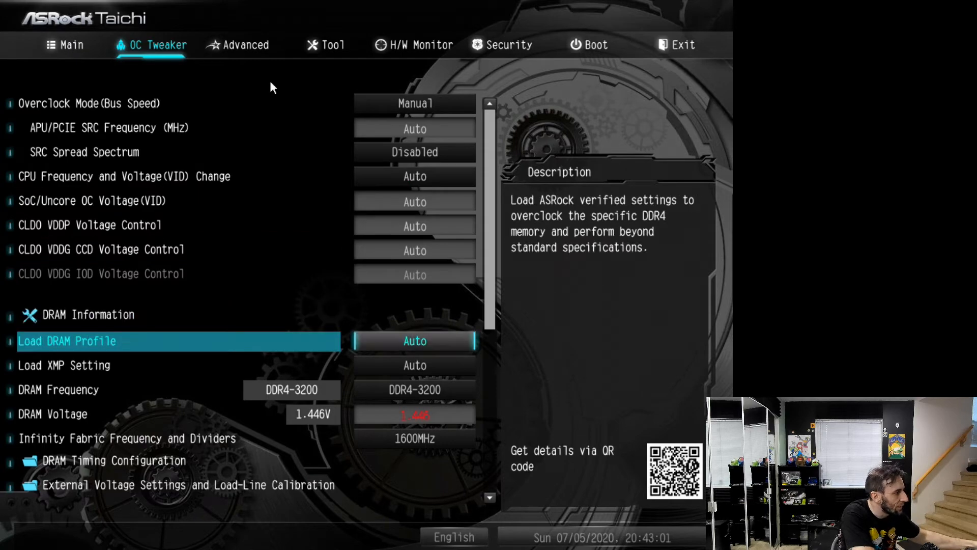
Review the primary and secondary DRAM timings from CAS# Latency down to the Load DRAM Profile entry
{"action": "key", "text": "Down"}
{"action": "key", "text": "Down"}
{"action": "key", "text": "Return"}
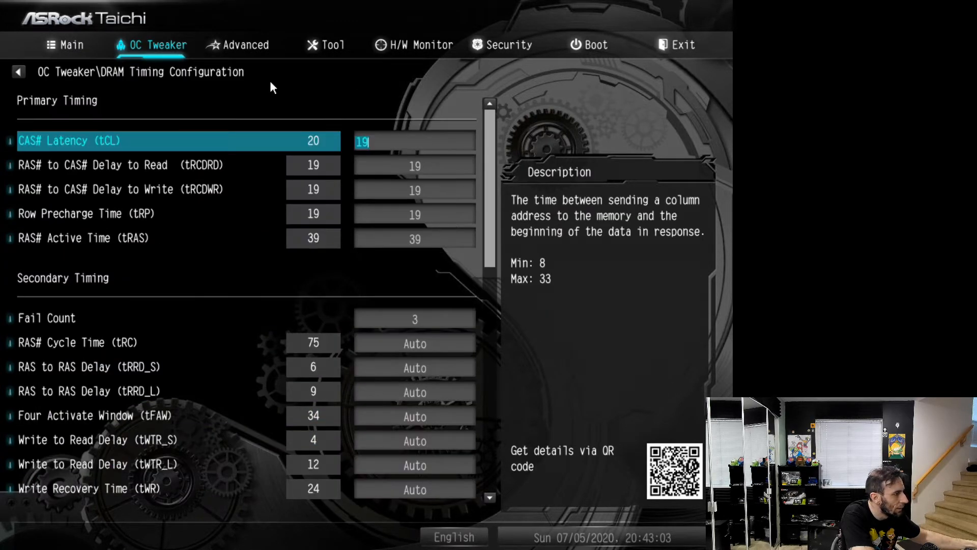
{"action": "key", "text": "Down"}
{"action": "key", "text": "Down"}
{"action": "key", "text": "Down"}
{"action": "key", "text": "Down"}
{"action": "key", "text": "Down"}
{"action": "key", "text": "Down"}
{"action": "key", "text": "Down"}
{"action": "key", "text": "Down"}
{"action": "key", "text": "Down"}
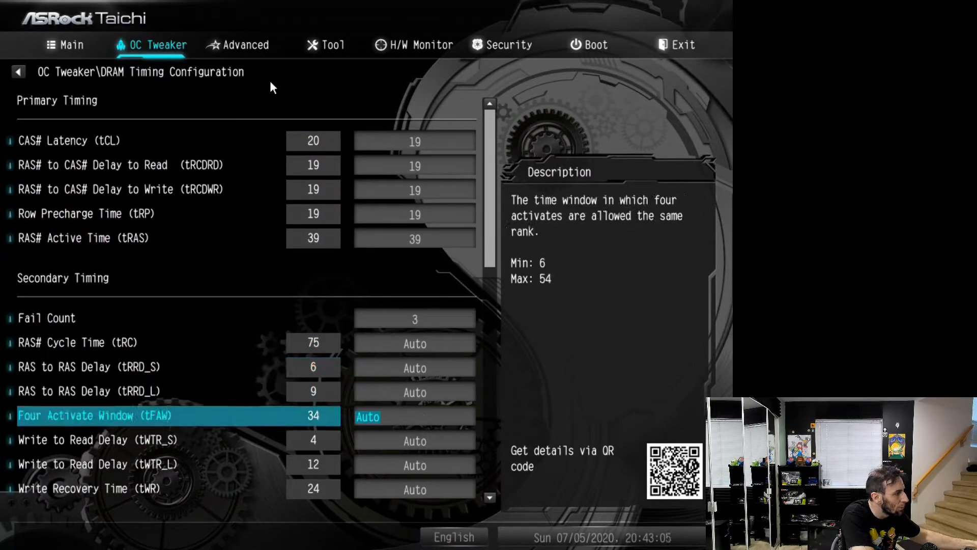
{"action": "key", "text": "Down"}
{"action": "key", "text": "Down"}
{"action": "key", "text": "Down"}
{"action": "key", "text": "Down"}
{"action": "key", "text": "Down"}
{"action": "key", "text": "Down"}
{"action": "key", "text": "Down"}
{"action": "key", "text": "Down"}
{"action": "key", "text": "Down"}
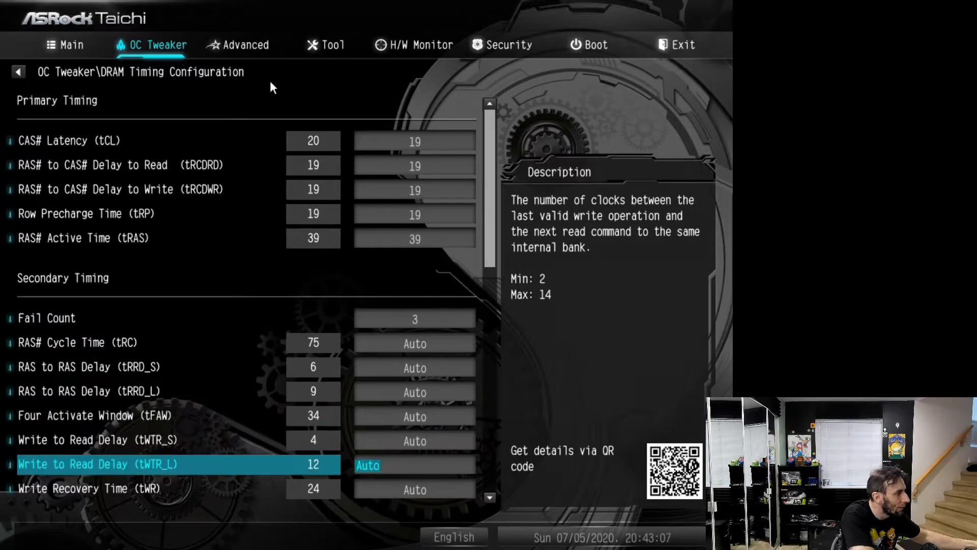
{"action": "key", "text": "Down"}
{"action": "key", "text": "Down"}
{"action": "key", "text": "Down"}
{"action": "key", "text": "Down"}
{"action": "key", "text": "Down"}
{"action": "key", "text": "Down"}
{"action": "key", "text": "Down"}
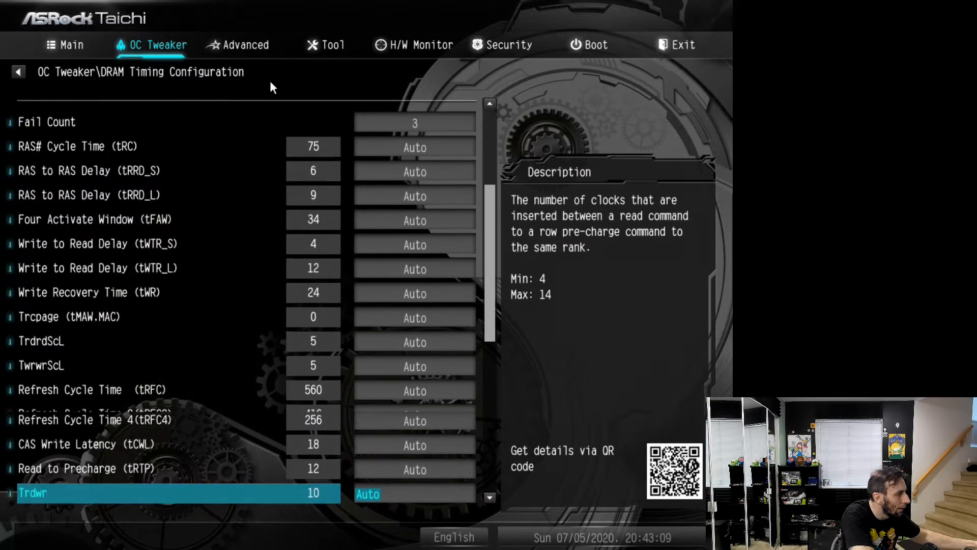
{"action": "key", "text": "Down"}
{"action": "key", "text": "Down"}
{"action": "key", "text": "Down"}
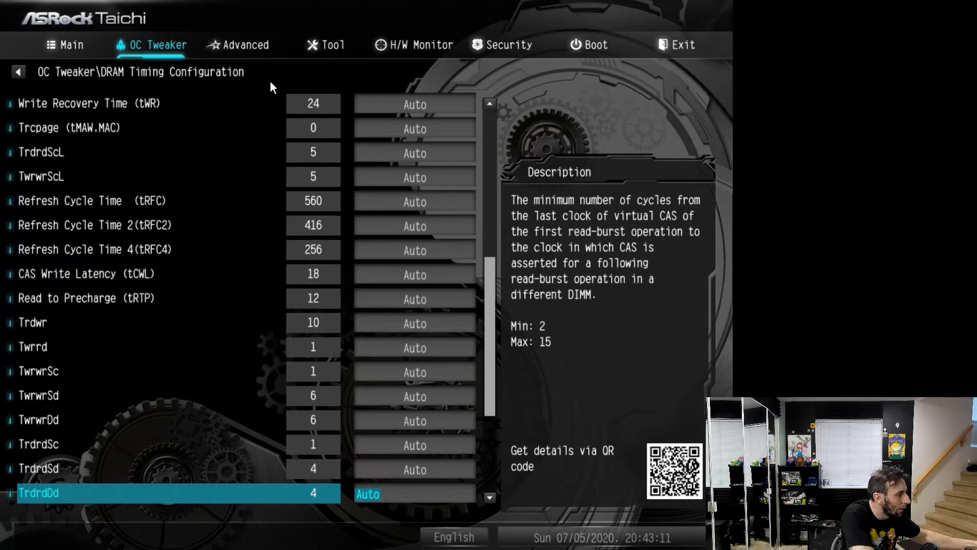
{"action": "key", "text": "Down"}
{"action": "key", "text": "Down"}
{"action": "key", "text": "Down"}
{"action": "key", "text": "Down"}
{"action": "key", "text": "Down"}
{"action": "key", "text": "Down"}
{"action": "key", "text": "Down"}
{"action": "key", "text": "Down"}
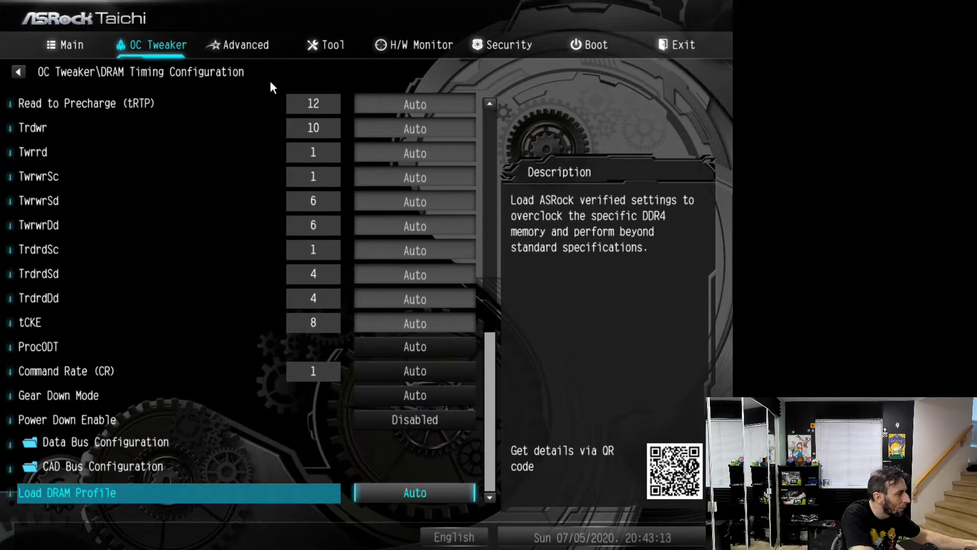
Set the DRAM Command Rate (CR) to 2T
{"action": "key", "text": "Up"}
{"action": "key", "text": "Up"}
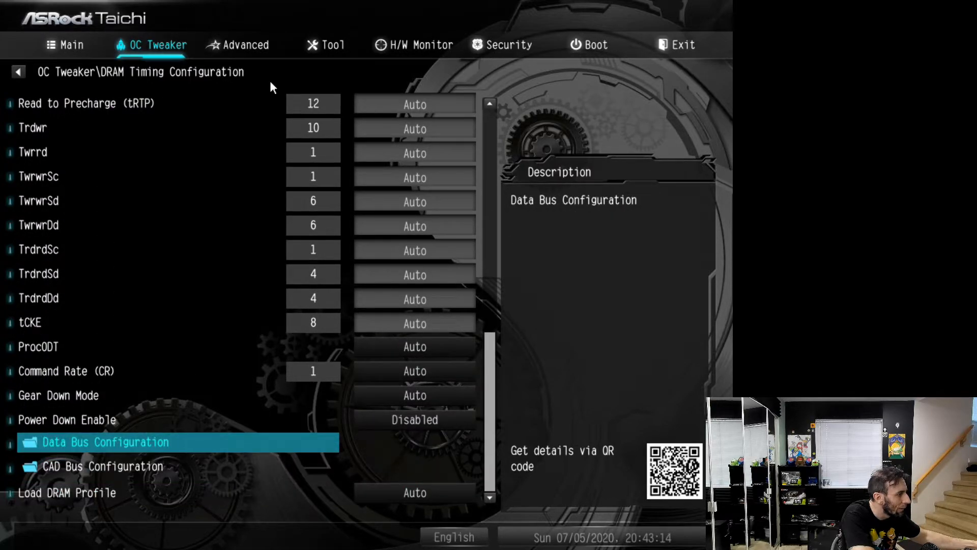
{"action": "key", "text": "Up"}
{"action": "key", "text": "Up"}
{"action": "key", "text": "Up"}
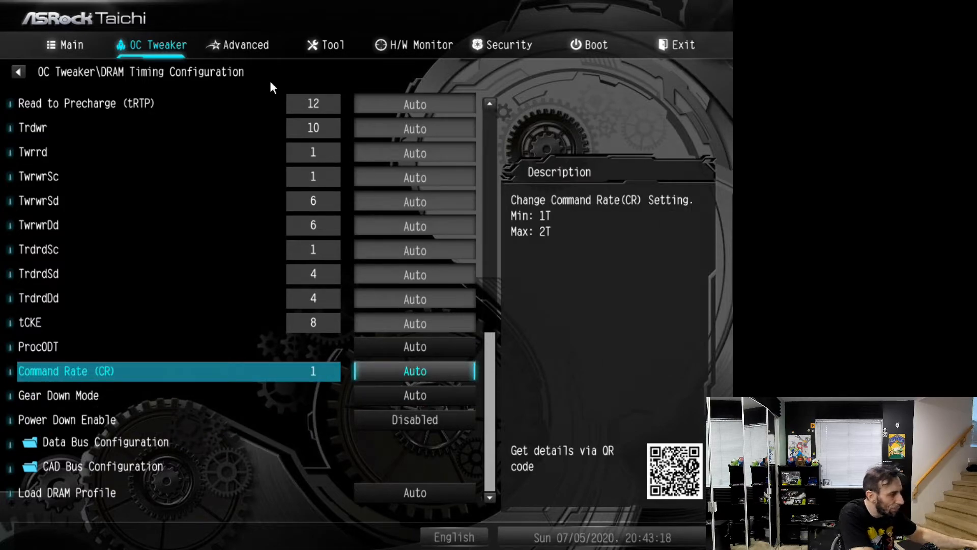
{"action": "key", "text": "Return"}
{"action": "key", "text": "Down"}
{"action": "key", "text": "Down"}
{"action": "key", "text": "Return"}
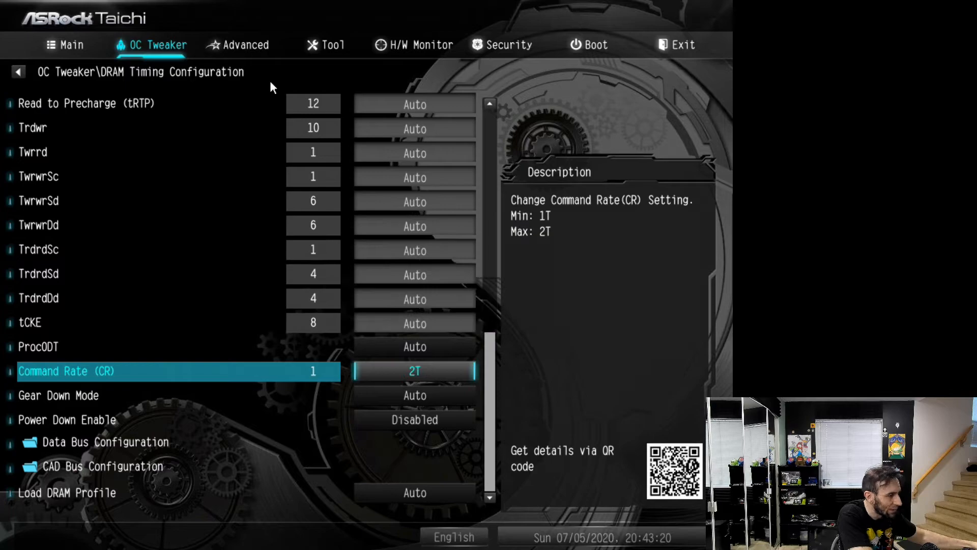
{"action": "key", "text": "Up"}
{"action": "key", "text": "Down"}
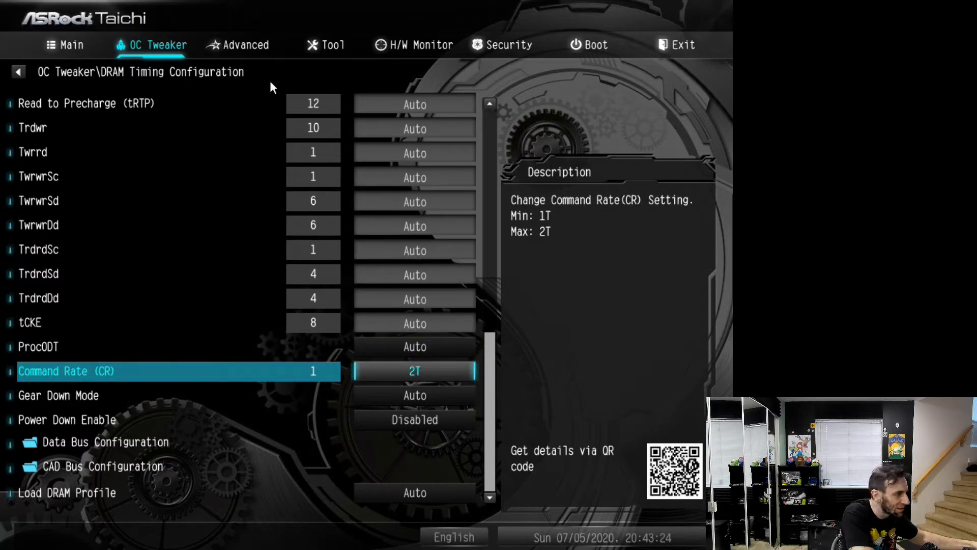
{"action": "key", "text": "Up"}
{"action": "key", "text": "Down"}
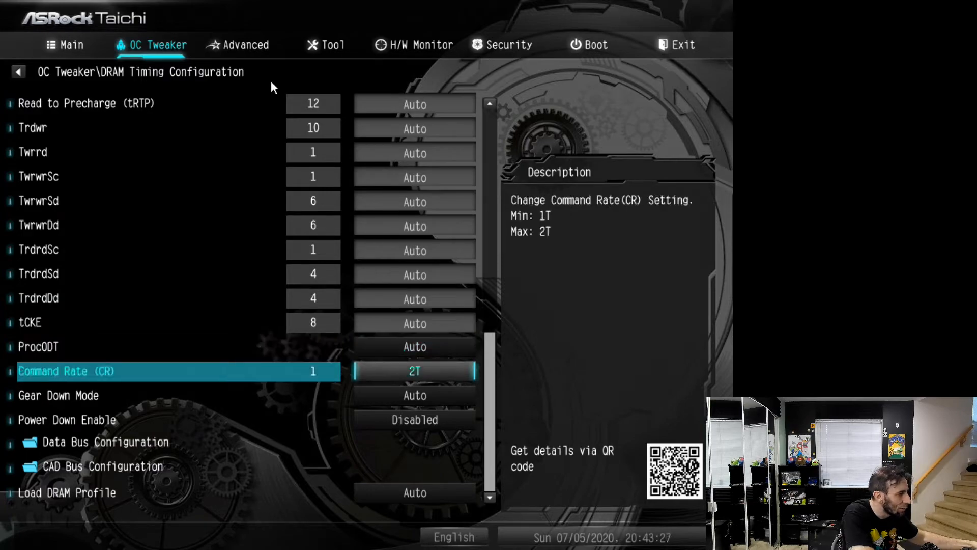
{"action": "key", "text": "Down"}
{"action": "key", "text": "Down"}
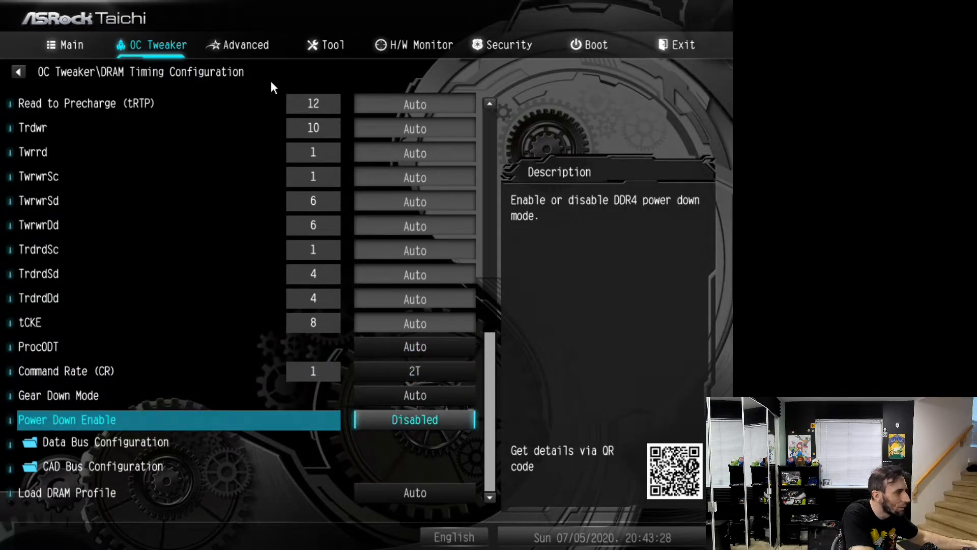
{"action": "key", "text": "Up"}
{"action": "key", "text": "Down"}
{"action": "key", "text": "Up"}
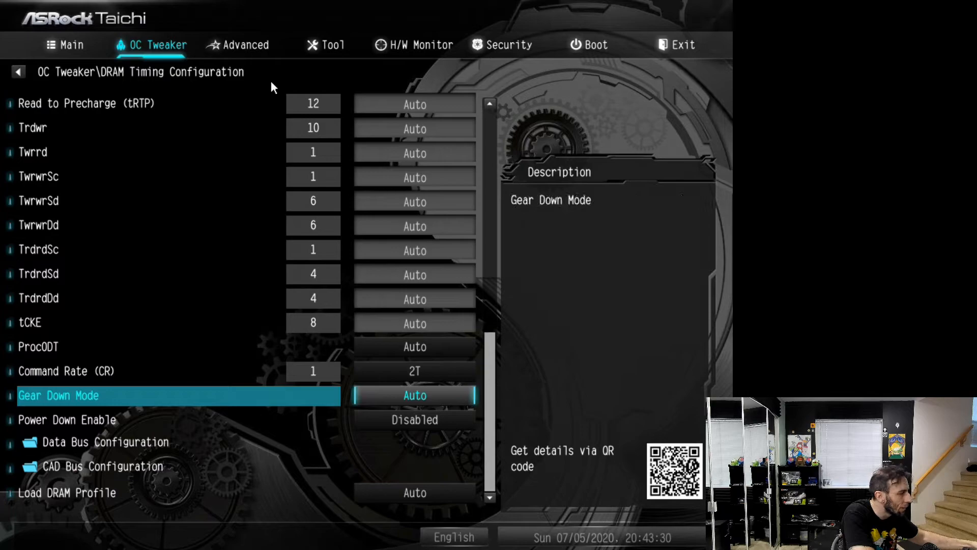
{"action": "key", "text": "Up"}
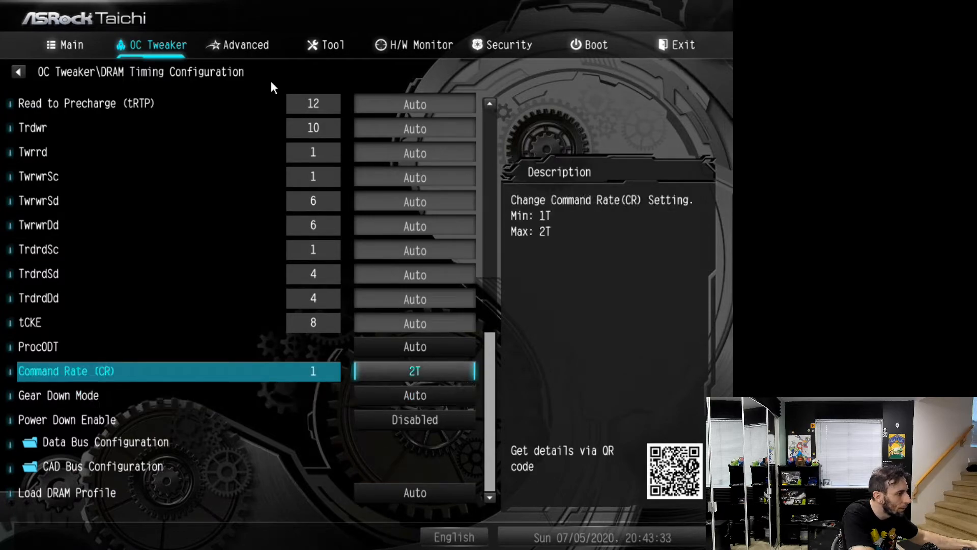
{"action": "key", "text": "Down"}
{"action": "key", "text": "Down"}
{"action": "key", "text": "Up"}
{"action": "key", "text": "Up"}
{"action": "key", "text": "Down"}
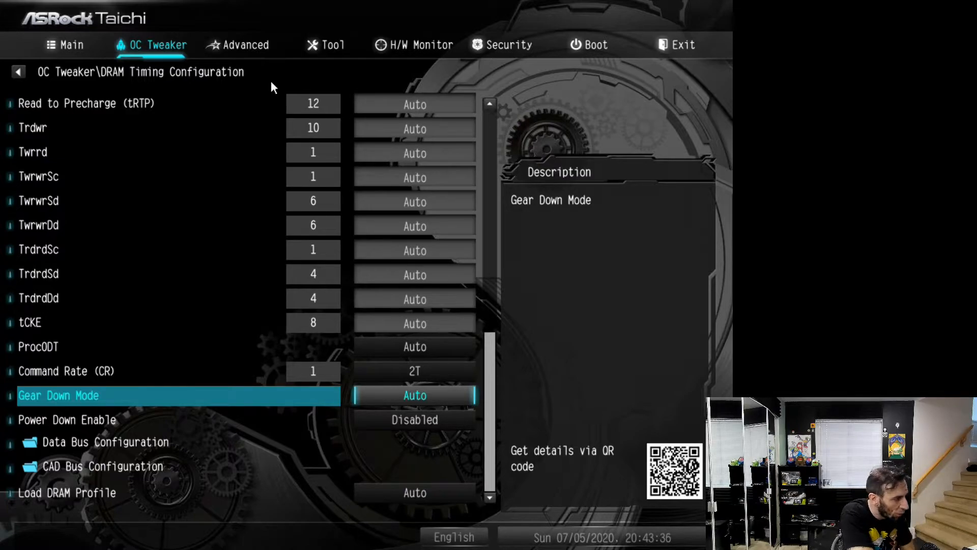
{"action": "key", "text": "Up"}
{"action": "key", "text": "Down"}
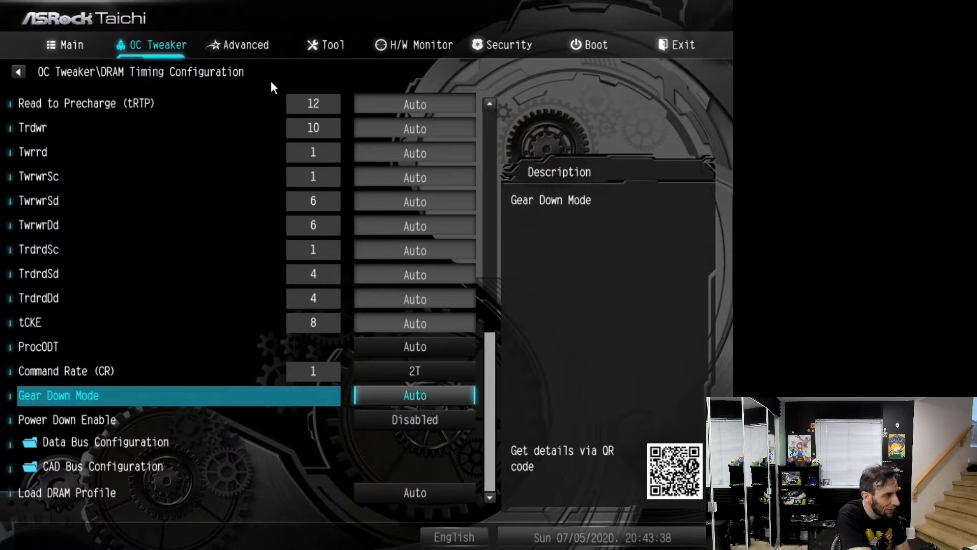
{"action": "key", "text": "Up"}
{"action": "key", "text": "Down"}
{"action": "key", "text": "Up"}
{"action": "key", "text": "Down"}
{"action": "key", "text": "Down"}
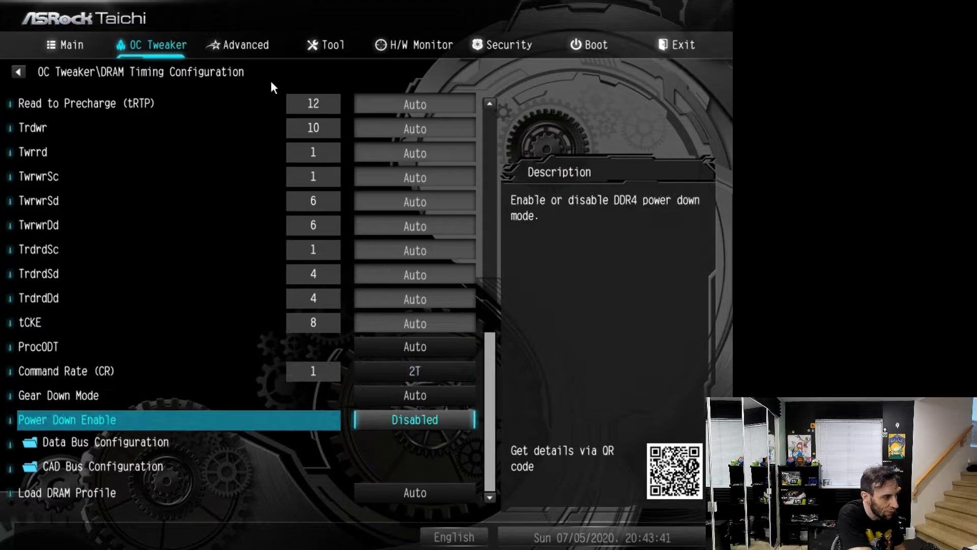
{"action": "key", "text": "Up"}
{"action": "key", "text": "Down"}
{"action": "key", "text": "Up"}
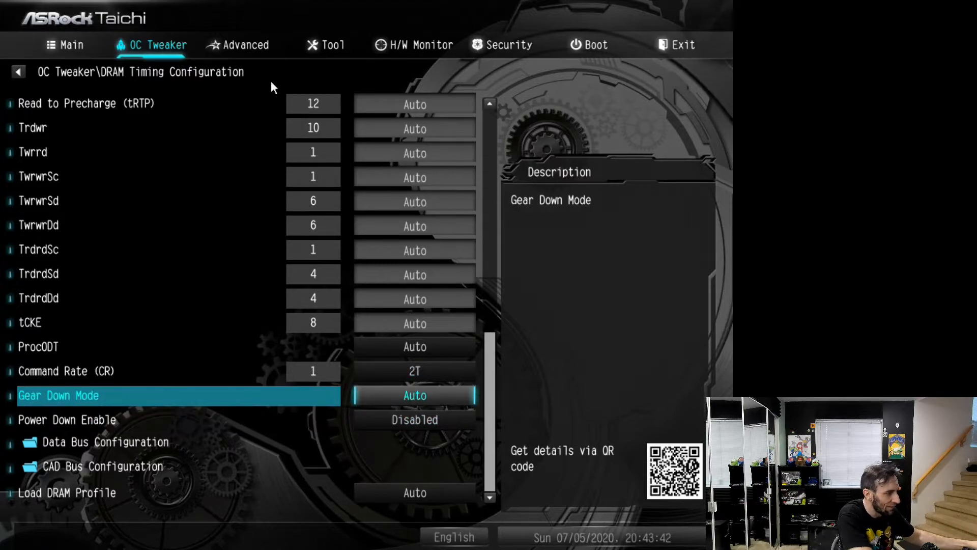
{"action": "key", "text": "Up"}
{"action": "key", "text": "Down"}
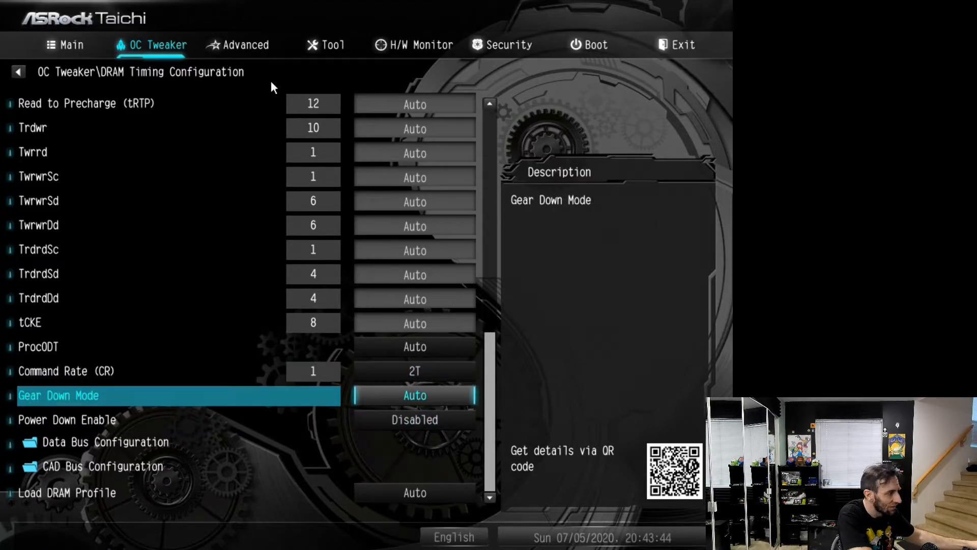
Recheck the primary DRAM timings from CAS# Latency (tCL) through RAS# Active Time (tRAS)
{"action": "key", "text": "Up"}
{"action": "key", "text": "Up"}
{"action": "key", "text": "Up"}
{"action": "key", "text": "Up"}
{"action": "key", "text": "Up"}
{"action": "key", "text": "Up"}
{"action": "key", "text": "Up"}
{"action": "key", "text": "Up"}
{"action": "key", "text": "Up"}
{"action": "key", "text": "Up"}
{"action": "key", "text": "Up"}
{"action": "key", "text": "Up"}
{"action": "key", "text": "Up"}
{"action": "key", "text": "Up"}
{"action": "key", "text": "Up"}
{"action": "key", "text": "Up"}
{"action": "key", "text": "Up"}
{"action": "key", "text": "Up"}
{"action": "key", "text": "Up"}
{"action": "key", "text": "Up"}
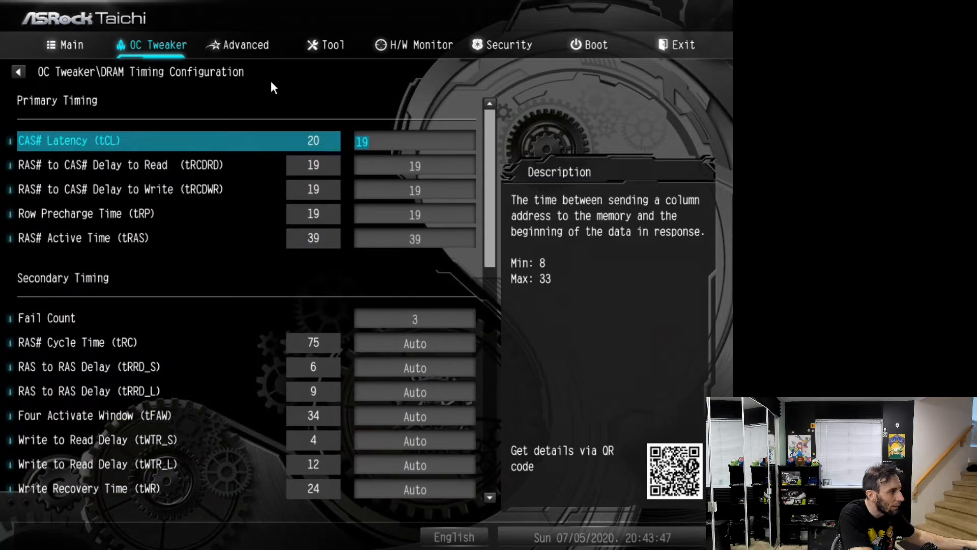
{"action": "key", "text": "Down"}
{"action": "key", "text": "Up"}
{"action": "key", "text": "Down"}
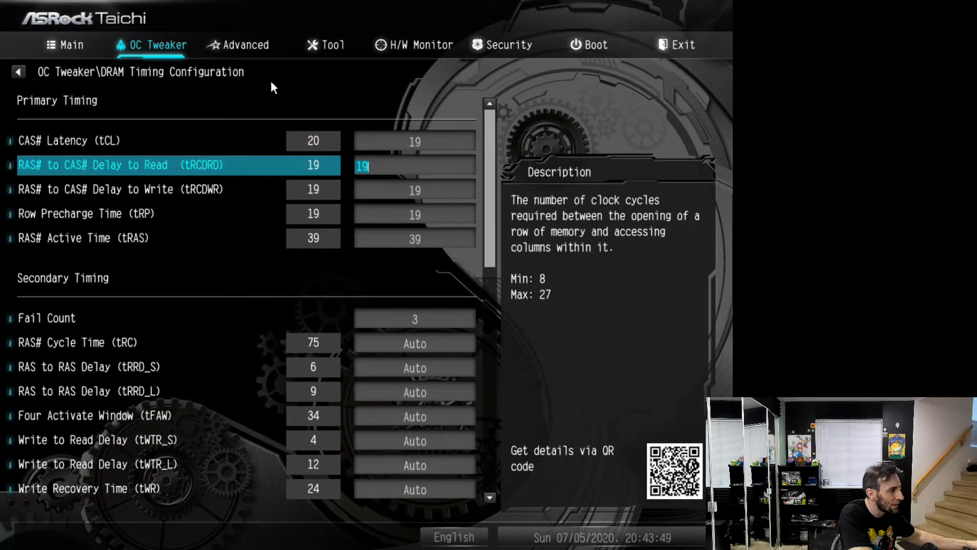
{"action": "key", "text": "Down"}
{"action": "key", "text": "Down"}
{"action": "key", "text": "Down"}
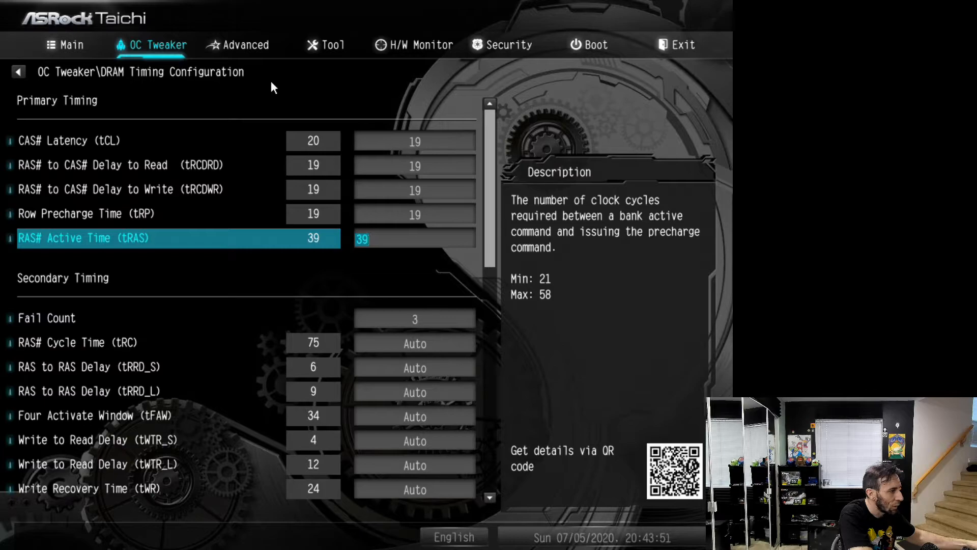
Return to the main OC Tweaker settings and set the DRAM Frequency to DDR4-3400
{"action": "key", "text": "Escape"}
{"action": "key", "text": "Up"}
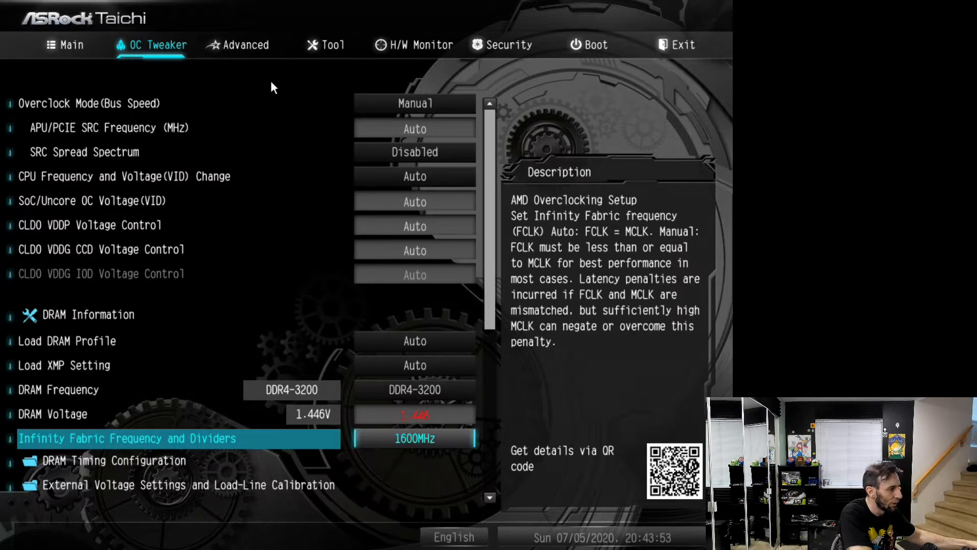
{"action": "key", "text": "Up"}
{"action": "key", "text": "Up"}
{"action": "key", "text": "plus"}
{"action": "key", "text": "plus"}
{"action": "key", "text": "plus"}
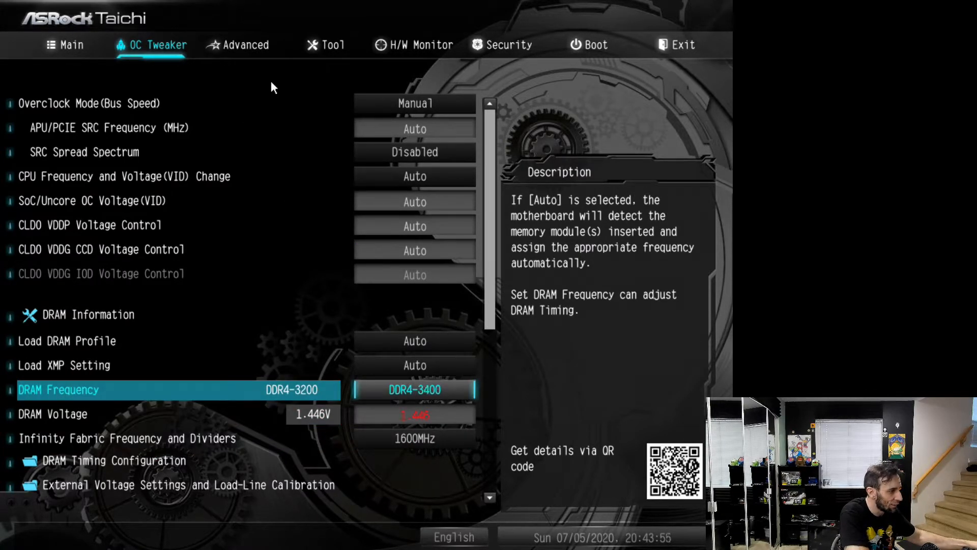
Raise the Infinity Fabric Frequency and Dividers setting
{"action": "key", "text": "Down"}
{"action": "key", "text": "Down"}
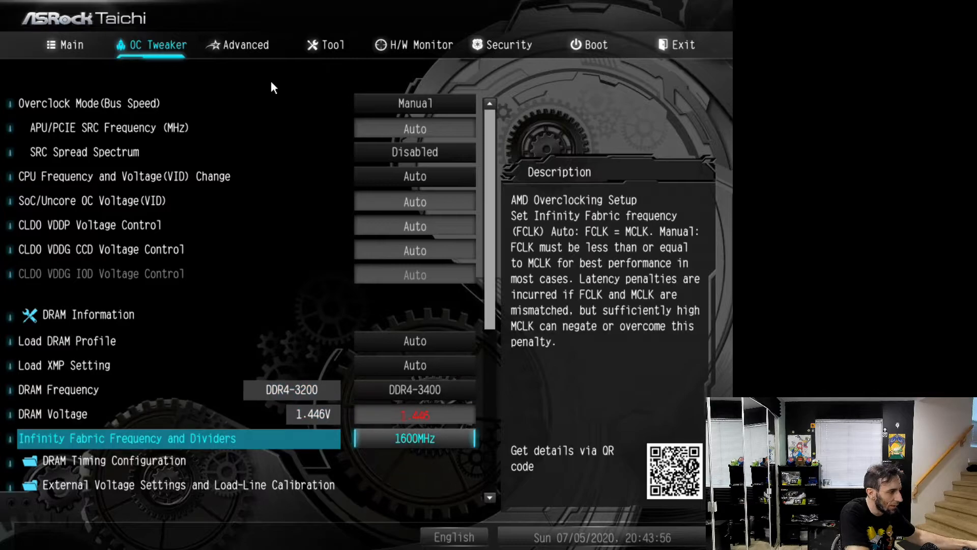
{"action": "key", "text": "plus"}
Save the configuration changes and exit the UEFI setup
{"action": "key", "text": "Escape"}
{"action": "key", "text": "Return"}
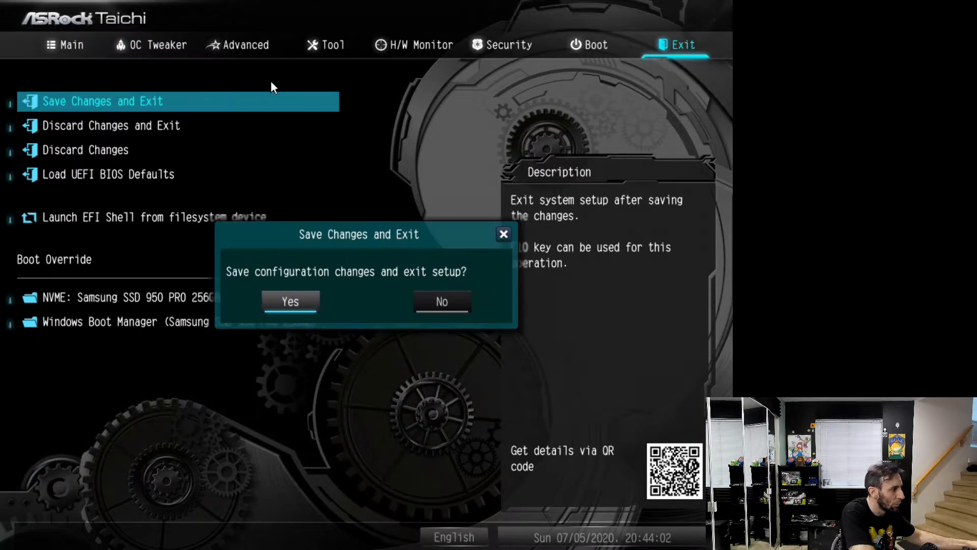
{"action": "key", "text": "Return"}
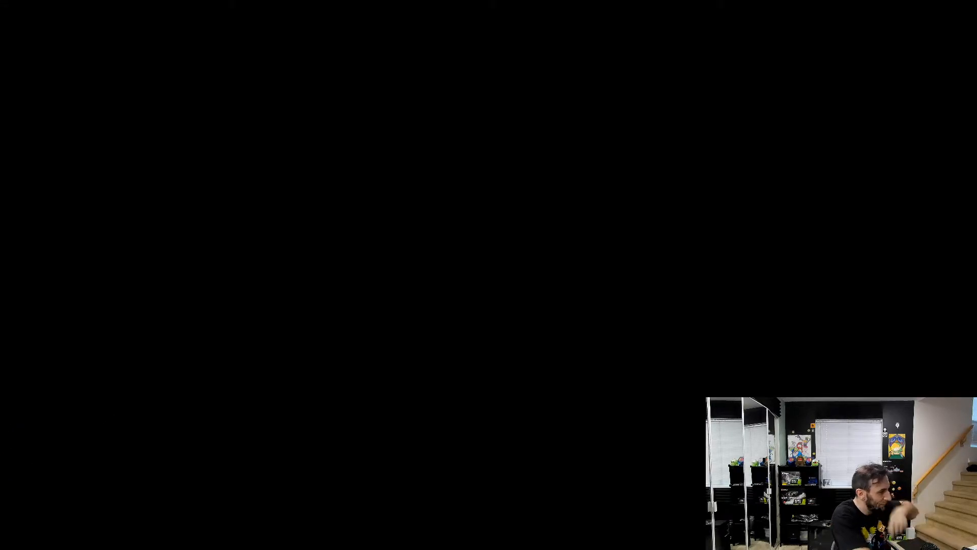
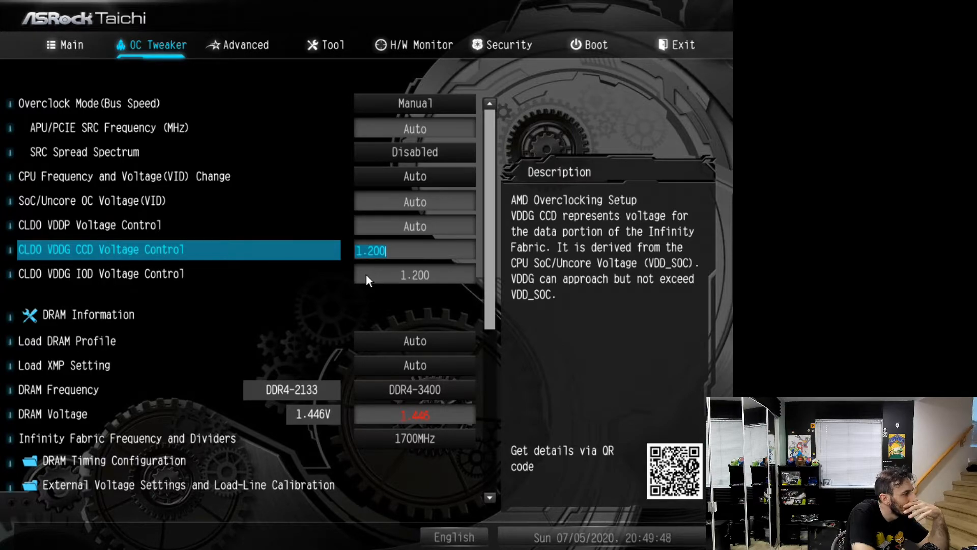
{"action": "key", "text": "Up"}
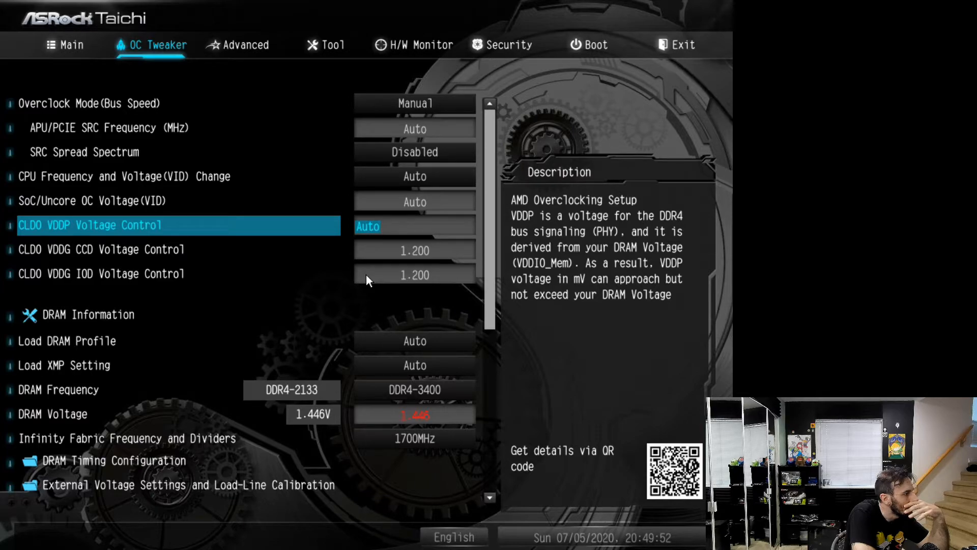
{"action": "key", "text": "Up"}
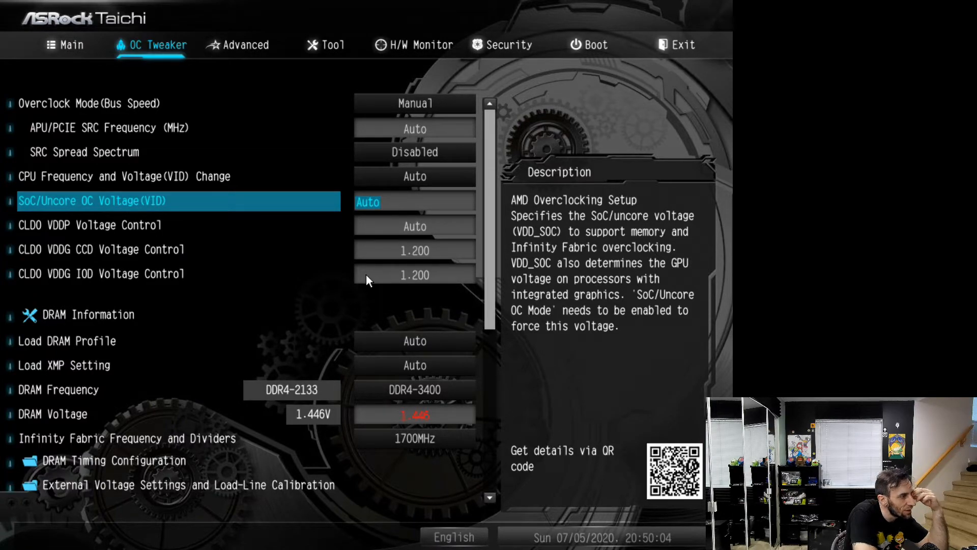
{"action": "type", "text": "0.730"}
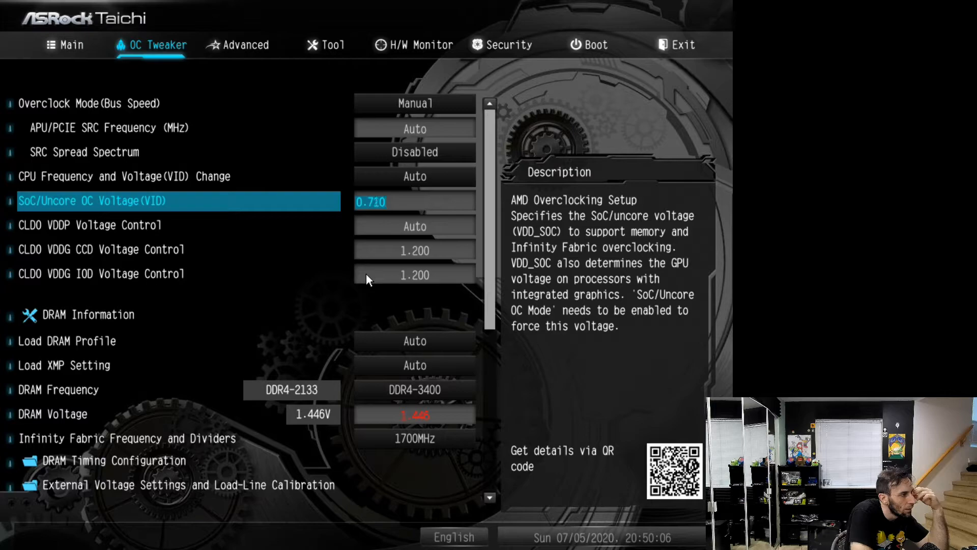
{"action": "key", "text": "BackSpace"}
{"action": "key", "text": "BackSpace"}
{"action": "key", "text": "BackSpace"}
{"action": "key", "text": "BackSpace"}
{"action": "key", "text": "BackSpace"}
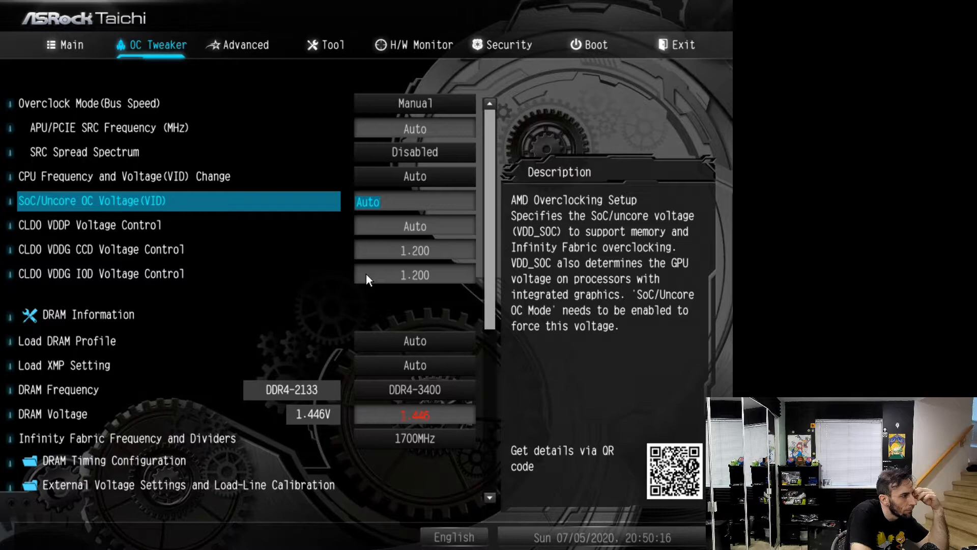
Review the OC Tweaker voltage, Infinity Fabric and DRAM settings, checking the configured DRAM Frequency
{"action": "key", "text": "Down"}
{"action": "key", "text": "Down"}
{"action": "key", "text": "Down"}
{"action": "key", "text": "Down"}
{"action": "key", "text": "Down"}
{"action": "key", "text": "Down"}
{"action": "key", "text": "Down"}
{"action": "key", "text": "Down"}
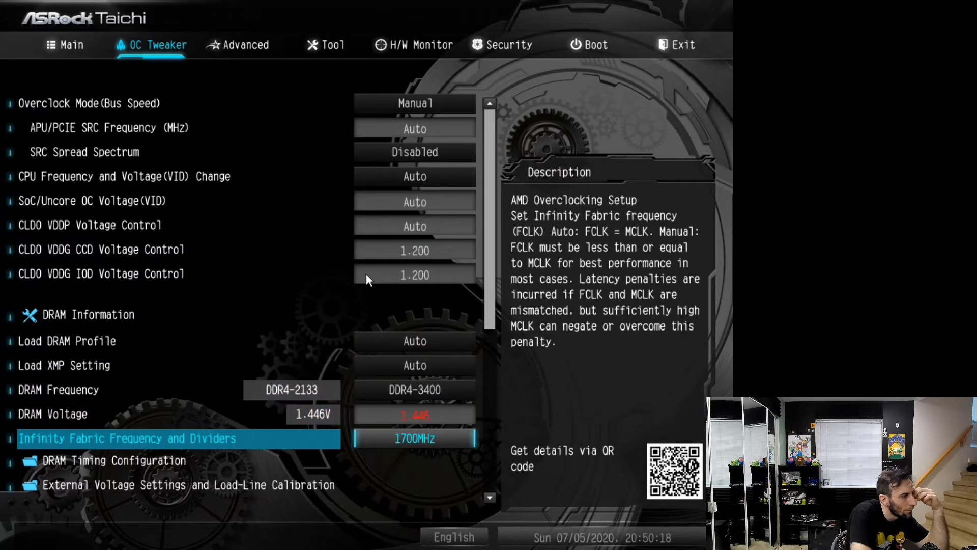
{"action": "key", "text": "Down"}
{"action": "key", "text": "Down"}
{"action": "key", "text": "Down"}
{"action": "key", "text": "Down"}
{"action": "key", "text": "Down"}
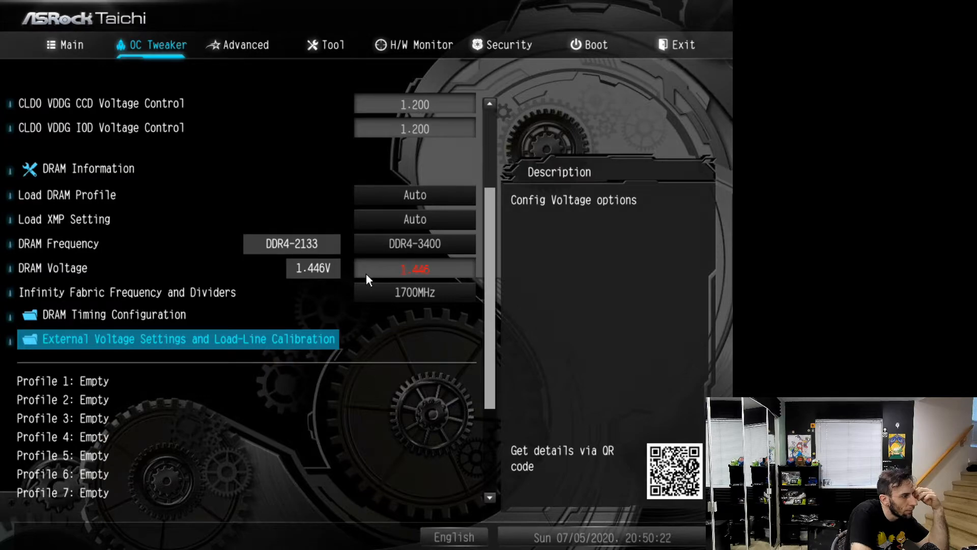
{"action": "key", "text": "Up"}
{"action": "key", "text": "Up"}
{"action": "key", "text": "Up"}
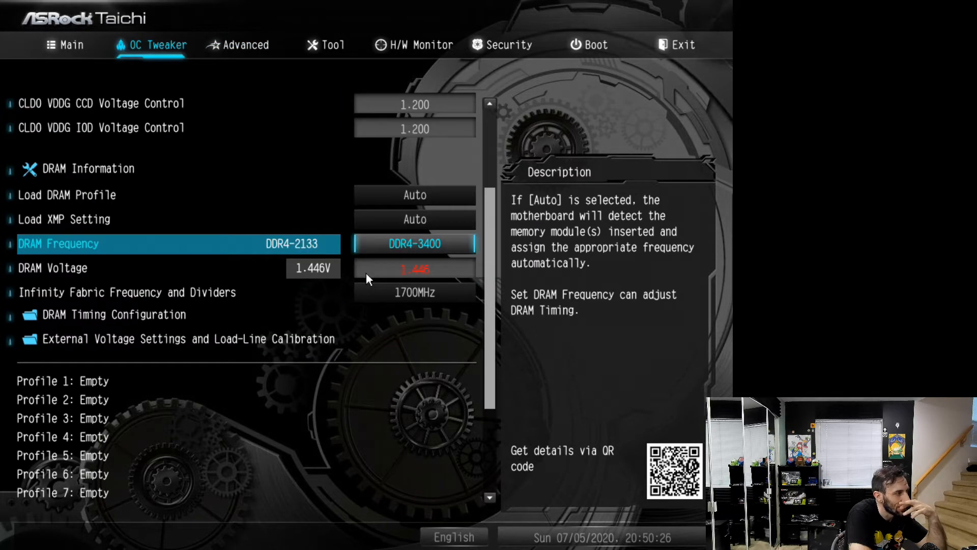
Load the UEFI BIOS defaults for all setup options and confirm the reset
{"action": "key", "text": "Left"}
{"action": "key", "text": "Left"}
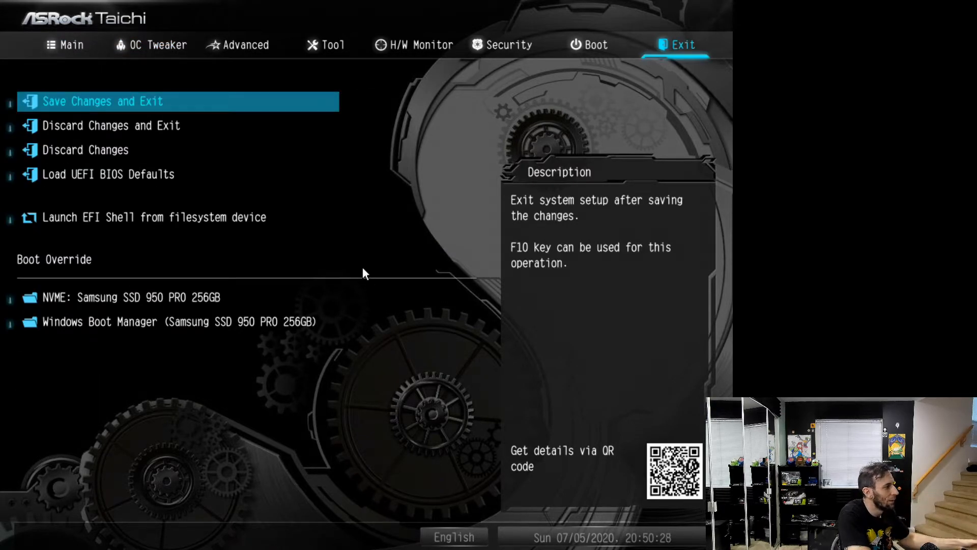
{"action": "key", "text": "Down"}
{"action": "key", "text": "Down"}
{"action": "key", "text": "Down"}
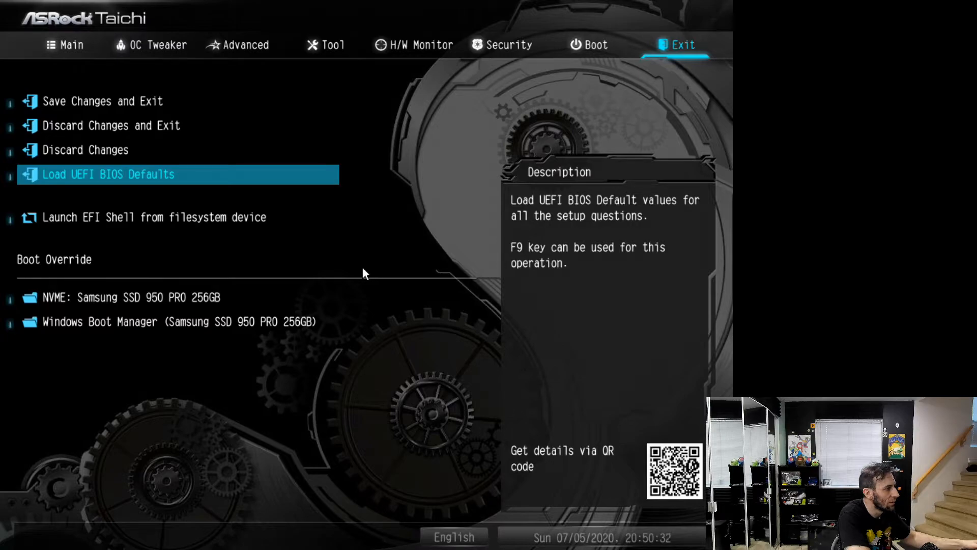
{"action": "key", "text": "Return"}
{"action": "key", "text": "Return"}
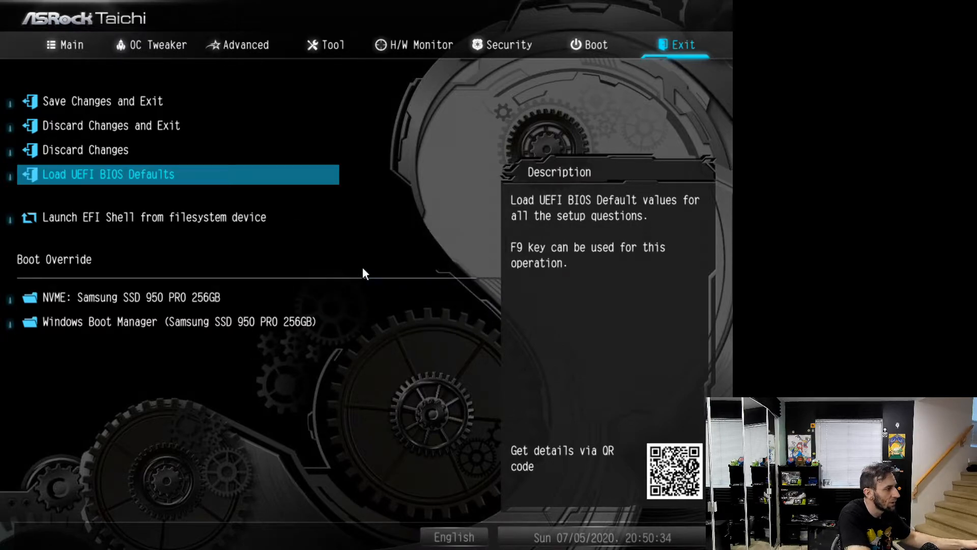
Set Load DRAM Profile in OC Tweaker to G.SKILL Trident Z Neo Series 16GB (2x8GB) F4-3600C16D-16GTZNC
{"action": "key", "text": "Right"}
{"action": "key", "text": "Right"}
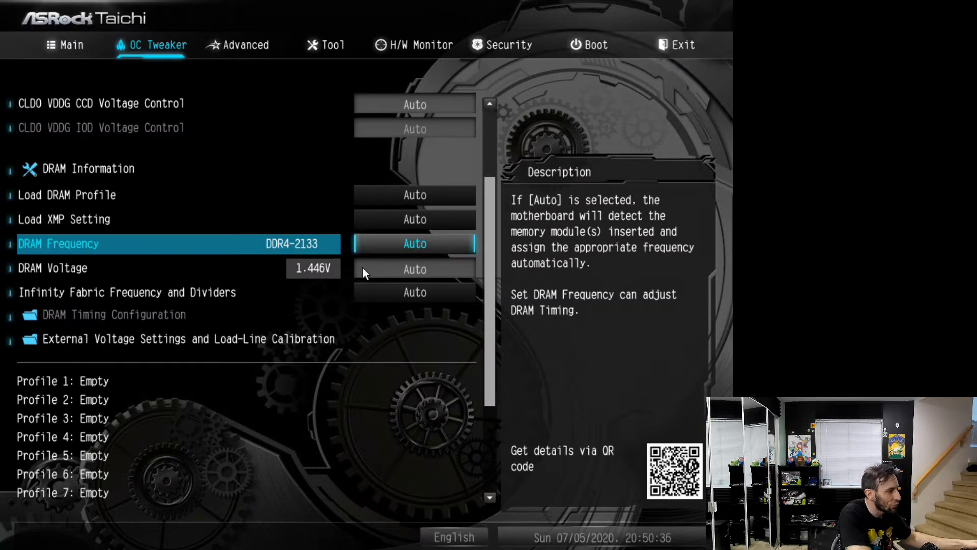
{"action": "key", "text": "Up"}
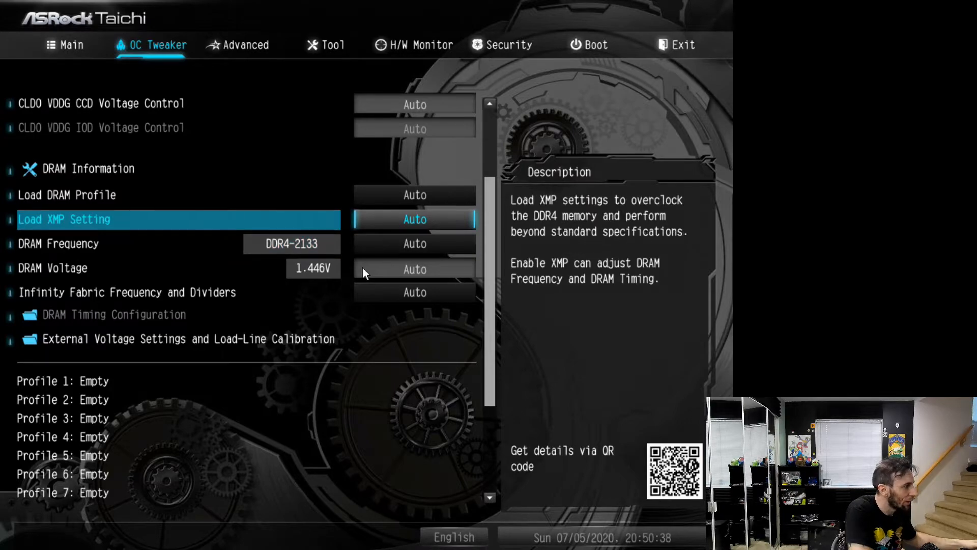
{"action": "key", "text": "Up"}
{"action": "key", "text": "Return"}
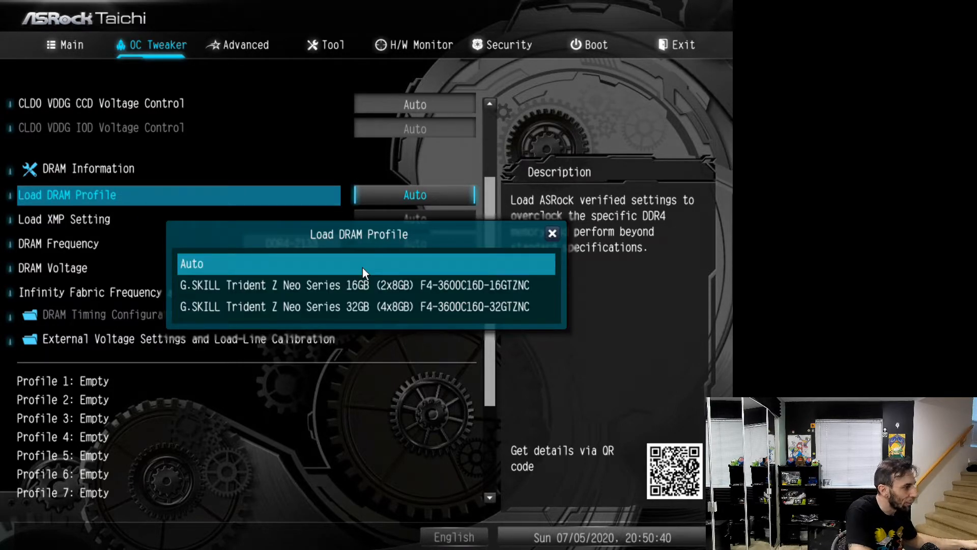
{"action": "key", "text": "Down"}
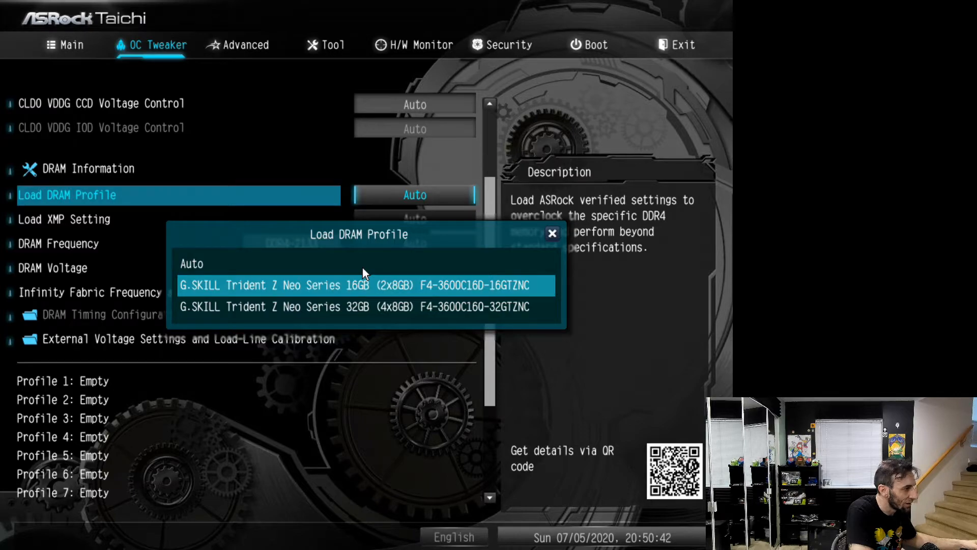
{"action": "key", "text": "Return"}
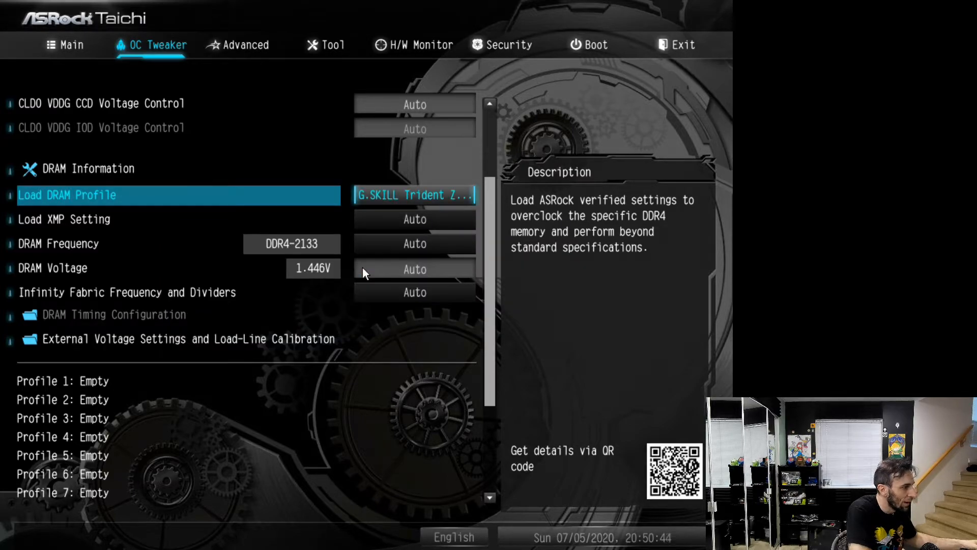
Set the DRAM Voltage to 1.500 V
{"action": "key", "text": "Up"}
{"action": "key", "text": "Down"}
{"action": "key", "text": "Down"}
{"action": "key", "text": "Down"}
{"action": "key", "text": "Down"}
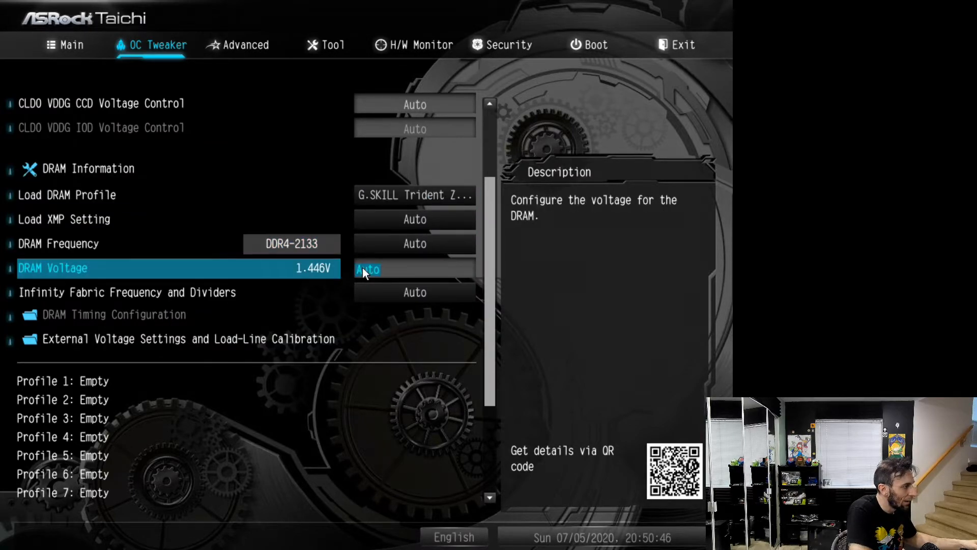
{"action": "type", "text": "1.500"}
{"action": "key", "text": "Up"}
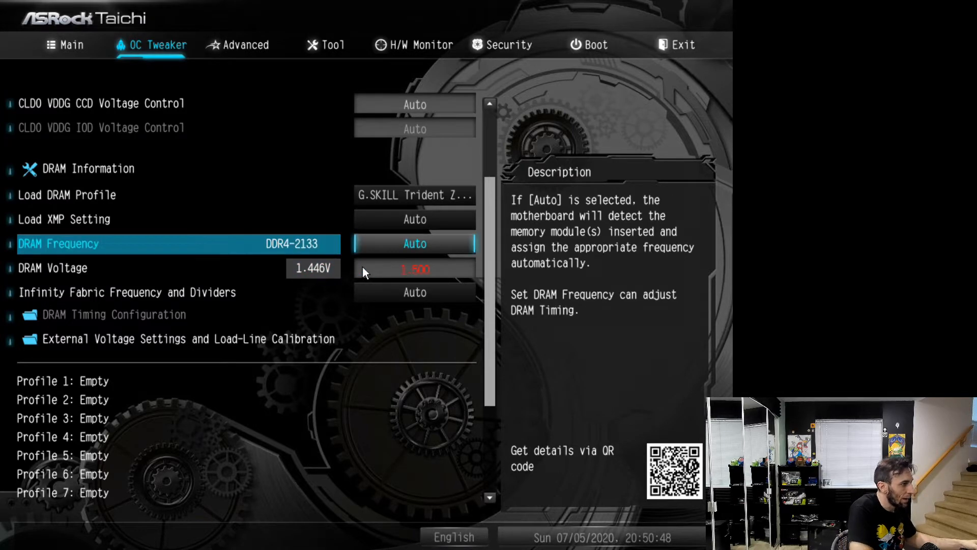
Examine the OC Tweaker options and the External Voltage Settings and Load-Line Calibration page
{"action": "key", "text": "Up"}
{"action": "key", "text": "Up"}
{"action": "key", "text": "Up"}
{"action": "key", "text": "Up"}
{"action": "key", "text": "Up"}
{"action": "key", "text": "Up"}
{"action": "key", "text": "Up"}
{"action": "key", "text": "Up"}
{"action": "key", "text": "Up"}
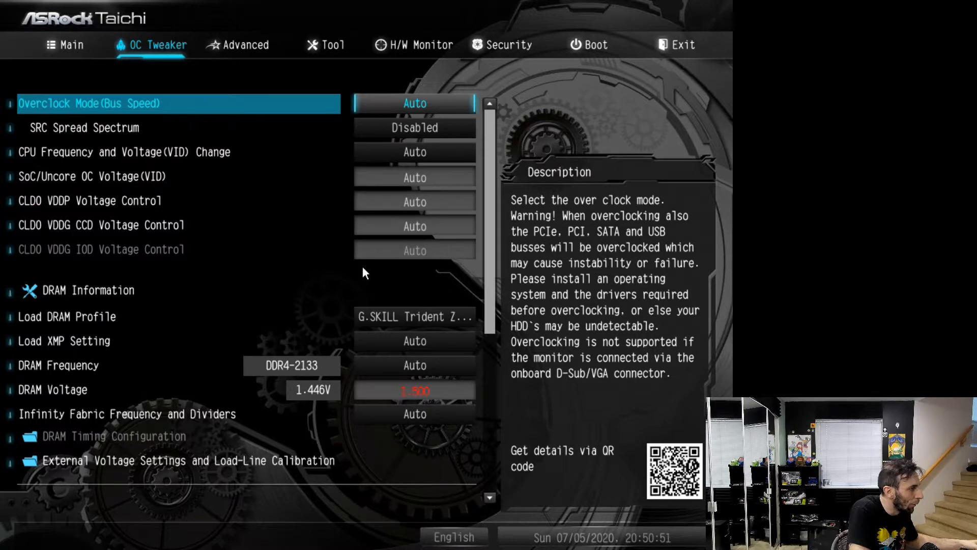
{"action": "key", "text": "Down"}
{"action": "key", "text": "Down"}
{"action": "key", "text": "Down"}
{"action": "key", "text": "Down"}
{"action": "key", "text": "Down"}
{"action": "key", "text": "Down"}
{"action": "key", "text": "Down"}
{"action": "key", "text": "Down"}
{"action": "key", "text": "Down"}
{"action": "key", "text": "Down"}
{"action": "key", "text": "Down"}
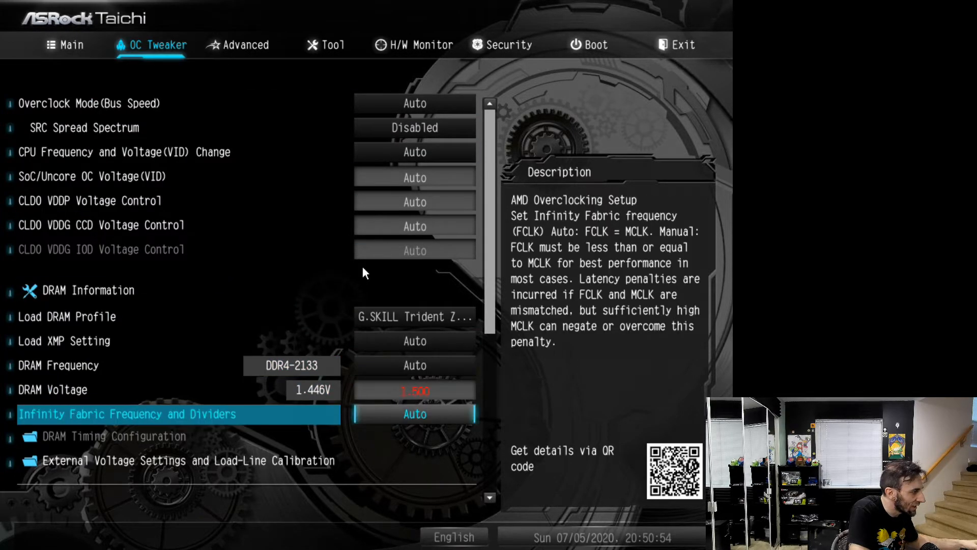
{"action": "key", "text": "Down"}
{"action": "key", "text": "Up"}
{"action": "key", "text": "Down"}
{"action": "key", "text": "Return"}
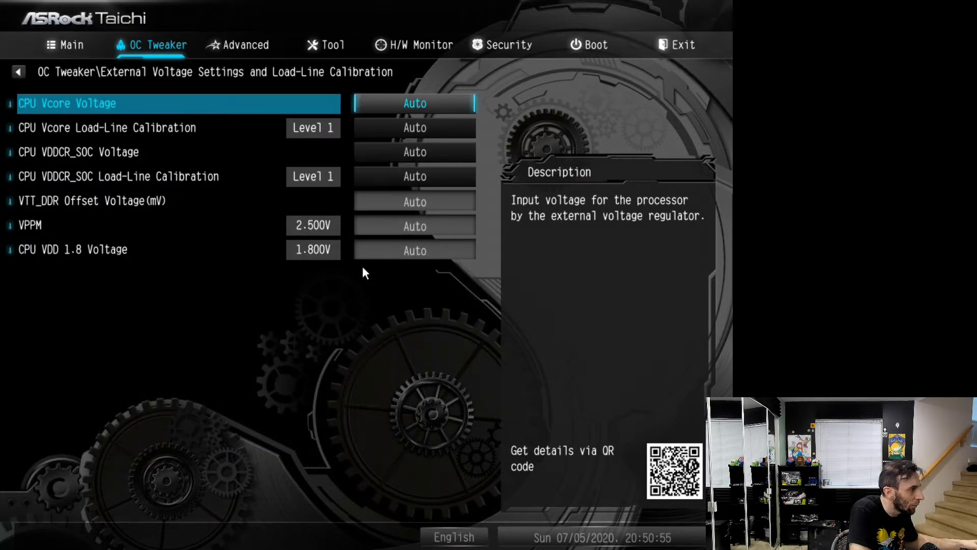
{"action": "key", "text": "Escape"}
{"action": "key", "text": "Up"}
{"action": "key", "text": "Up"}
{"action": "key", "text": "Down"}
{"action": "key", "text": "Down"}
{"action": "key", "text": "Return"}
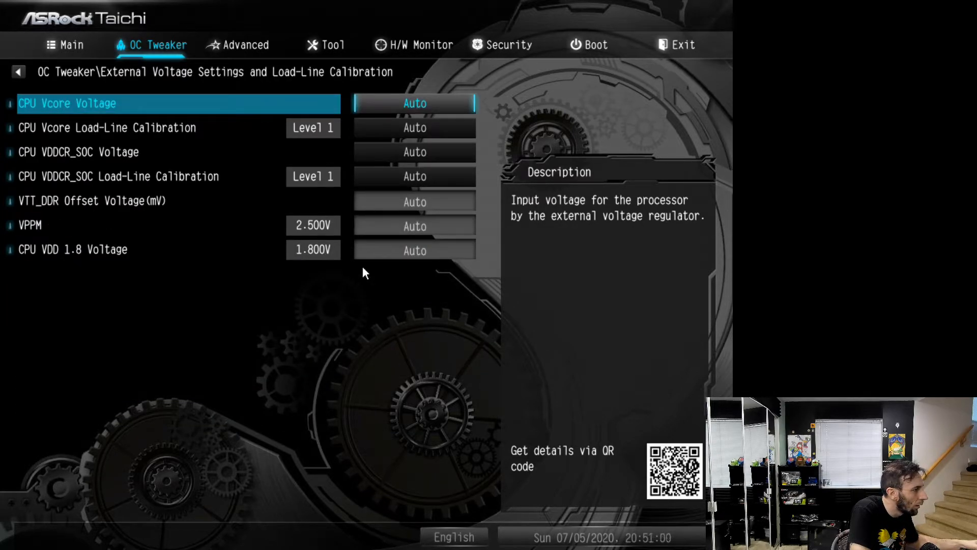
{"action": "key", "text": "Escape"}
Look through the remaining OC Tweaker entries and recheck which G.SKILL kit is chosen under Load DRAM Profile
{"action": "key", "text": "Down"}
{"action": "key", "text": "Down"}
{"action": "key", "text": "Down"}
{"action": "key", "text": "Down"}
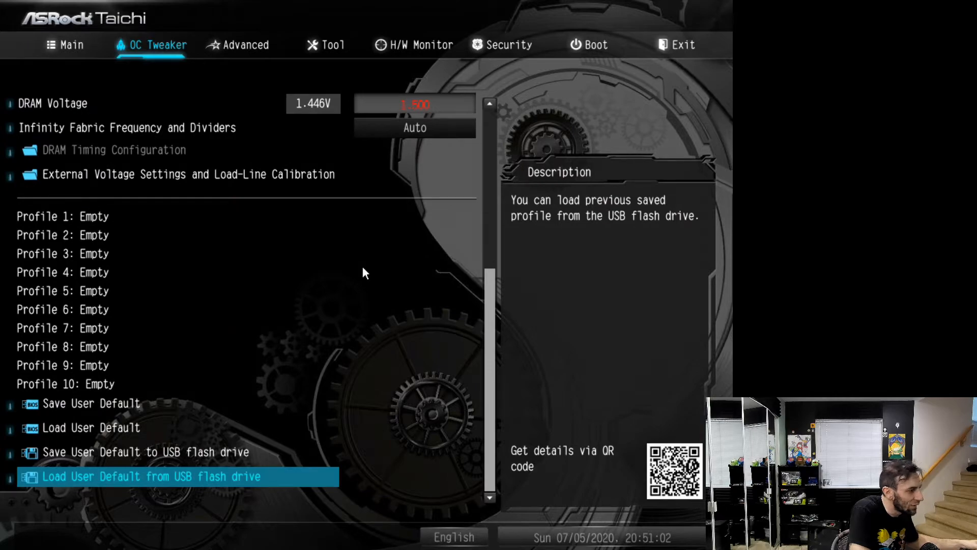
{"action": "key", "text": "Up"}
{"action": "key", "text": "Up"}
{"action": "key", "text": "Up"}
{"action": "key", "text": "Up"}
{"action": "key", "text": "Up"}
{"action": "key", "text": "Up"}
{"action": "key", "text": "Up"}
{"action": "key", "text": "Up"}
{"action": "key", "text": "Up"}
{"action": "key", "text": "Up"}
{"action": "key", "text": "Up"}
{"action": "key", "text": "Up"}
{"action": "key", "text": "Up"}
{"action": "key", "text": "Up"}
{"action": "key", "text": "Up"}
{"action": "key", "text": "Up"}
{"action": "key", "text": "Down"}
{"action": "key", "text": "Down"}
{"action": "key", "text": "Down"}
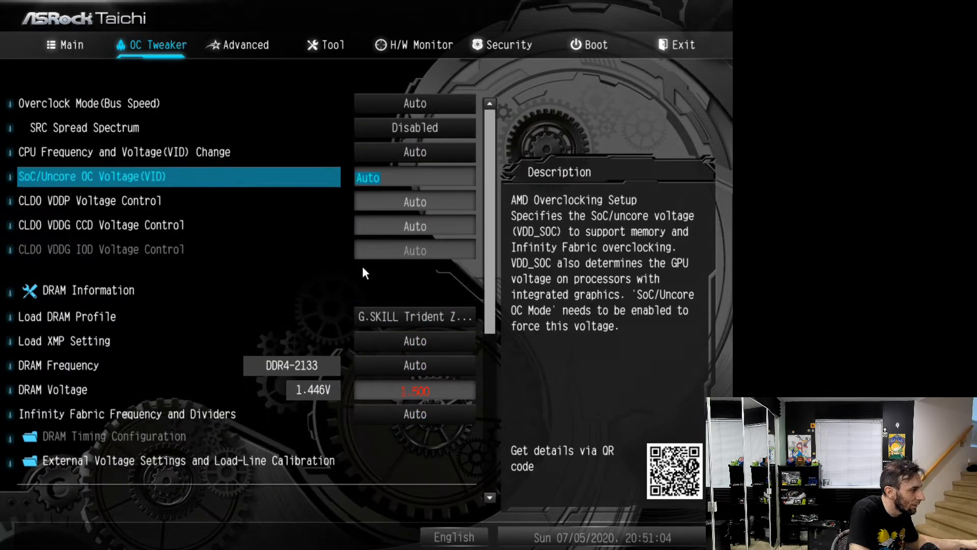
{"action": "key", "text": "Down"}
{"action": "key", "text": "Down"}
{"action": "key", "text": "Down"}
{"action": "key", "text": "Down"}
{"action": "key", "text": "Down"}
{"action": "key", "text": "Up"}
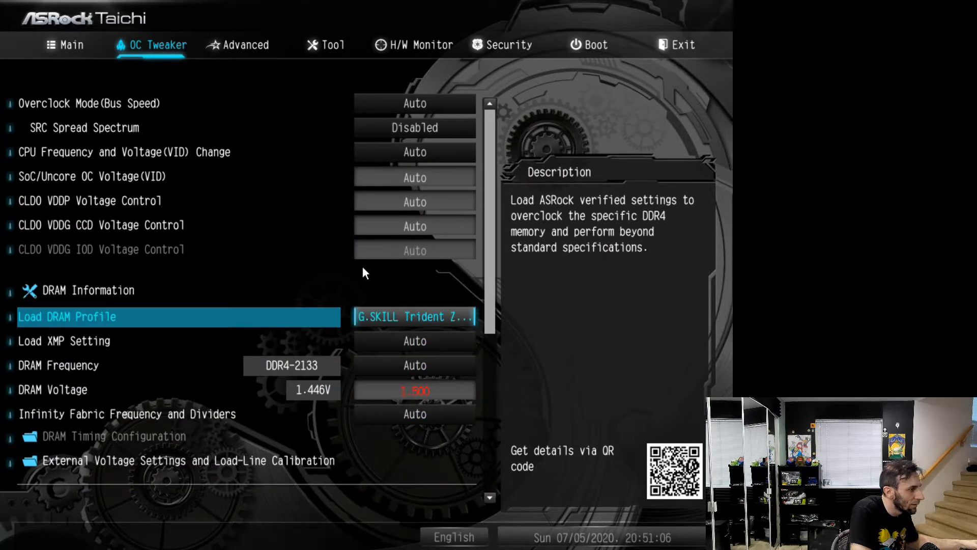
{"action": "key", "text": "Return"}
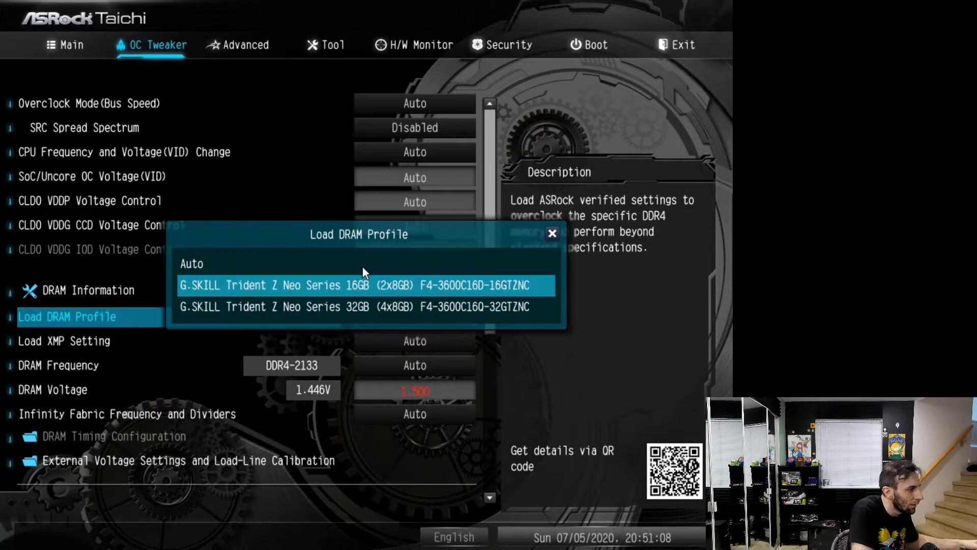
{"action": "key", "text": "Return"}
Save the DRAM profile and voltage changes and exit the UEFI setup
{"action": "key", "text": "Left"}
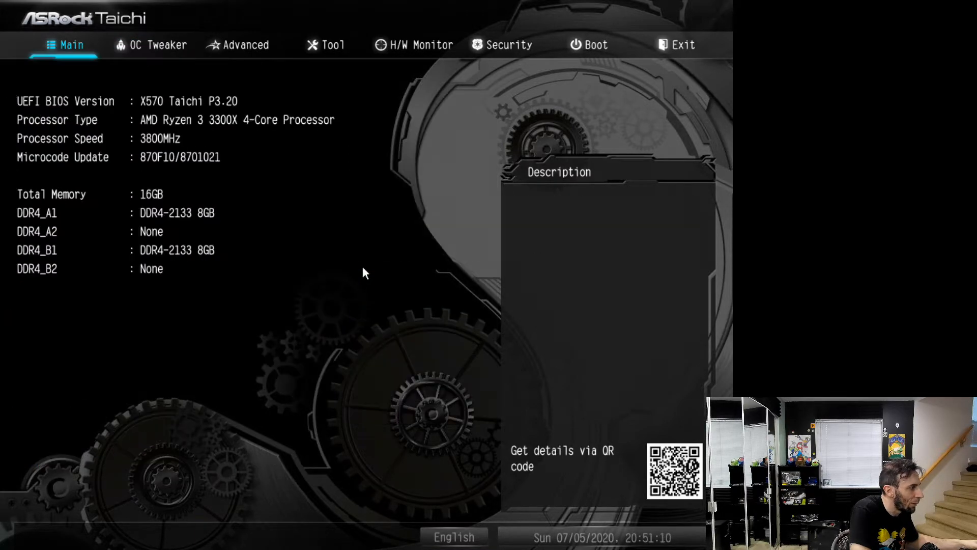
{"action": "key", "text": "Left"}
{"action": "key", "text": "Up"}
{"action": "key", "text": "Up"}
{"action": "key", "text": "Up"}
{"action": "key", "text": "Return"}
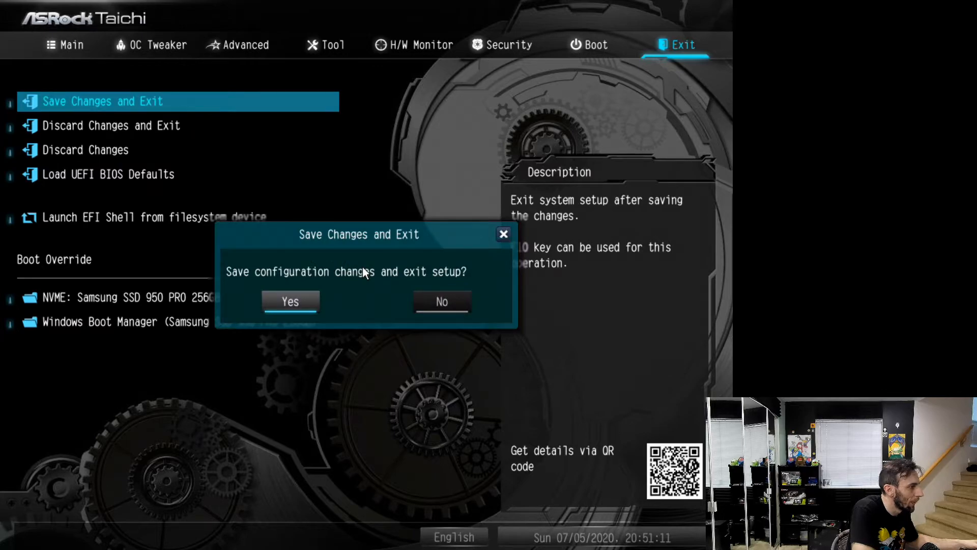
{"action": "key", "text": "Return"}
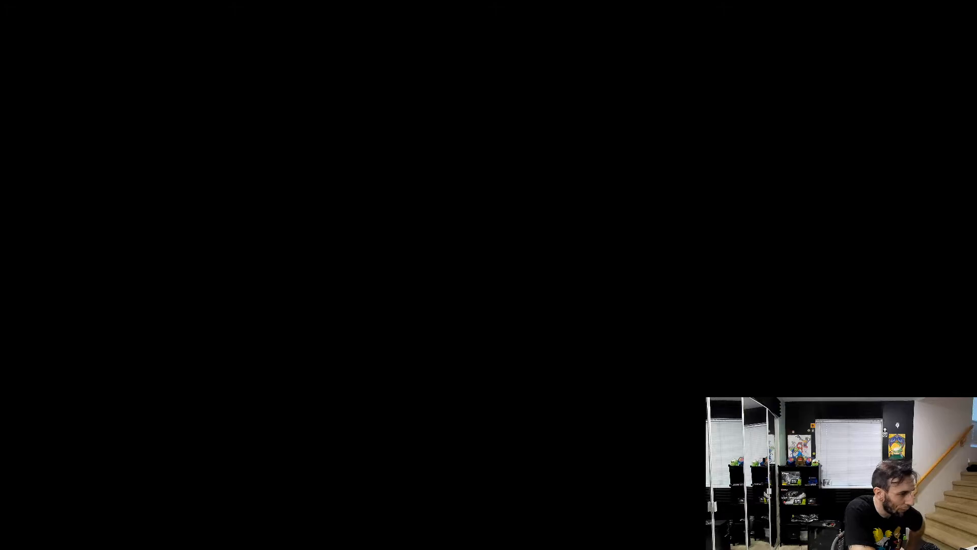
Reopen the OC Tweaker settings after the reboot and check the DRAM profile, frequency and voltage
{"action": "key", "text": "Right"}
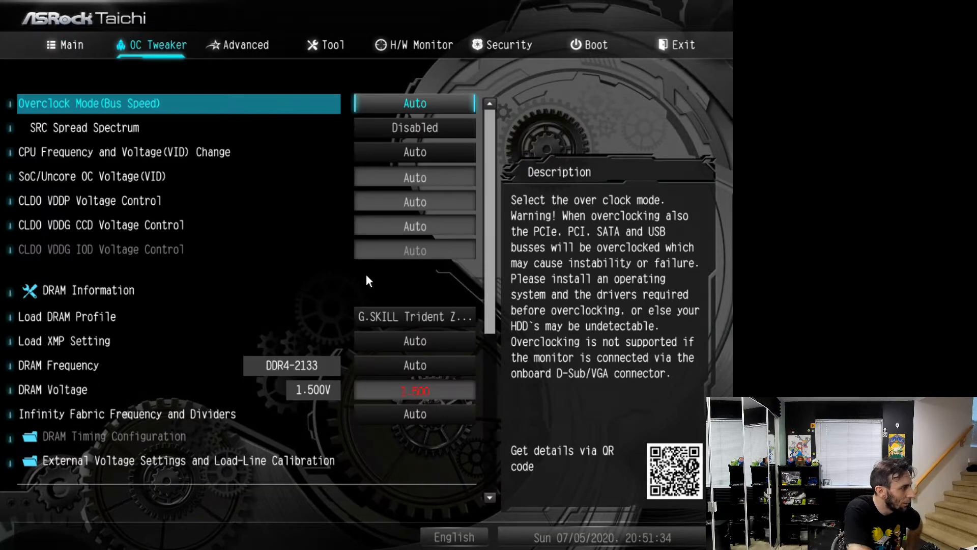
{"action": "key", "text": "Down"}
{"action": "key", "text": "Down"}
{"action": "key", "text": "Down"}
{"action": "key", "text": "Down"}
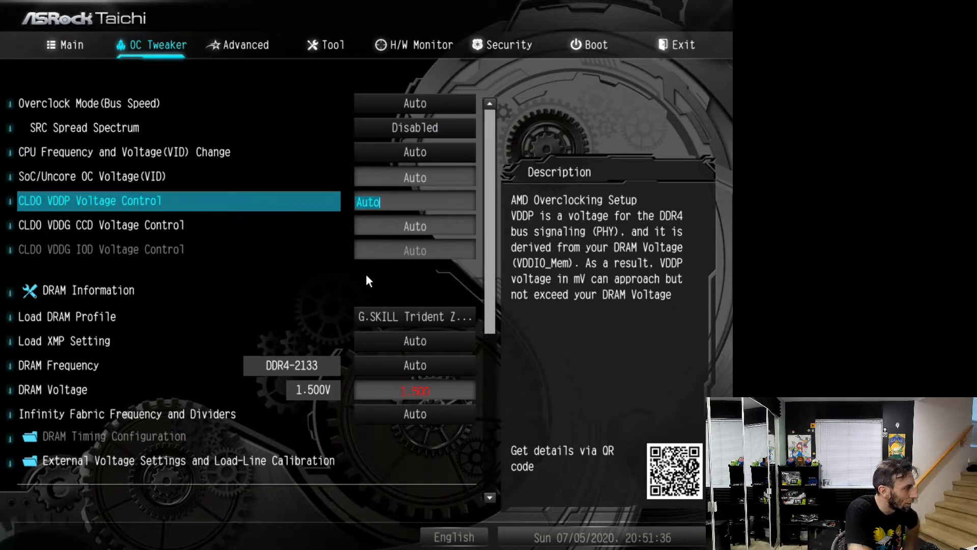
{"action": "key", "text": "Down"}
{"action": "key", "text": "Down"}
{"action": "key", "text": "Down"}
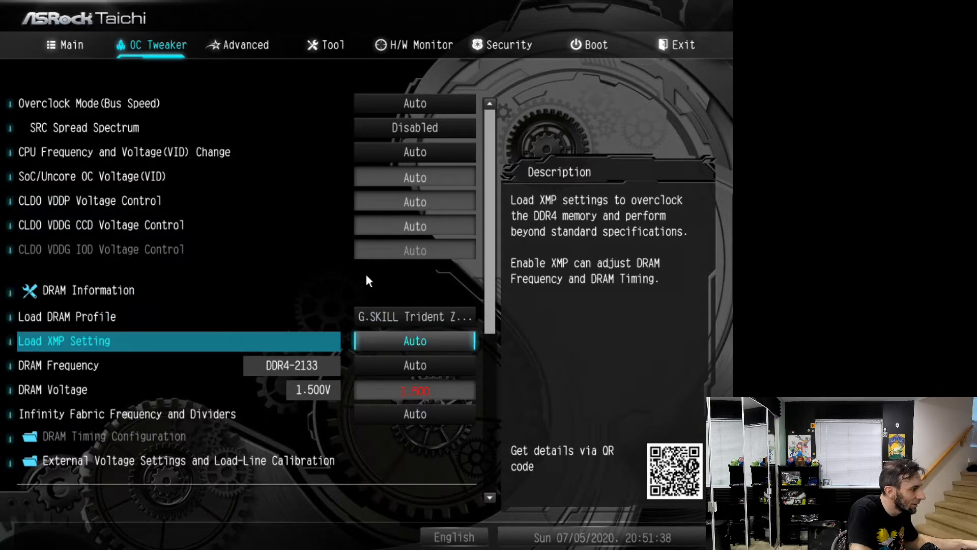
{"action": "key", "text": "Down"}
{"action": "key", "text": "Down"}
{"action": "key", "text": "Down"}
{"action": "key", "text": "Down"}
{"action": "key", "text": "Up"}
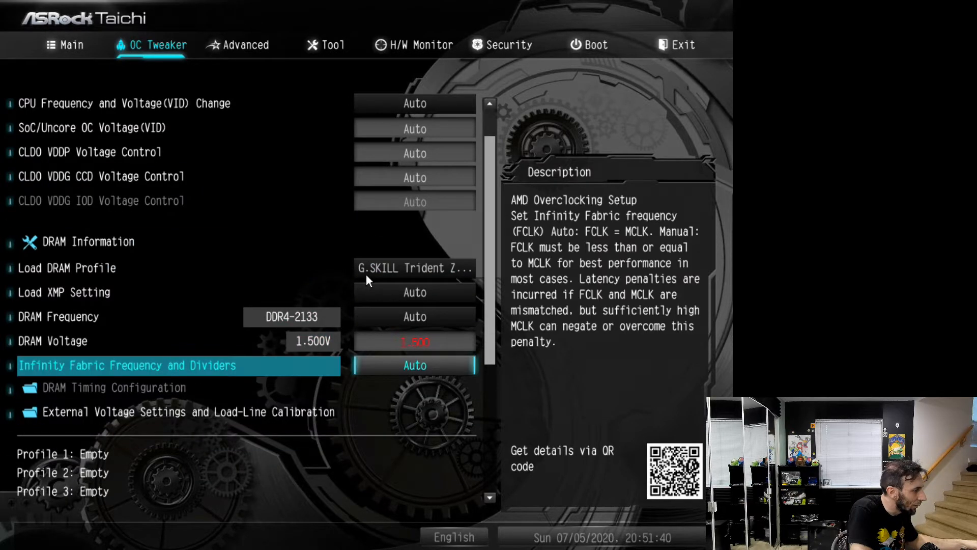
Check the available Infinity Fabric frequencies and the External Voltage Settings and Load-Line Calibration page, leaving both as they are
{"action": "key", "text": "Down"}
{"action": "key", "text": "Up"}
{"action": "key", "text": "Return"}
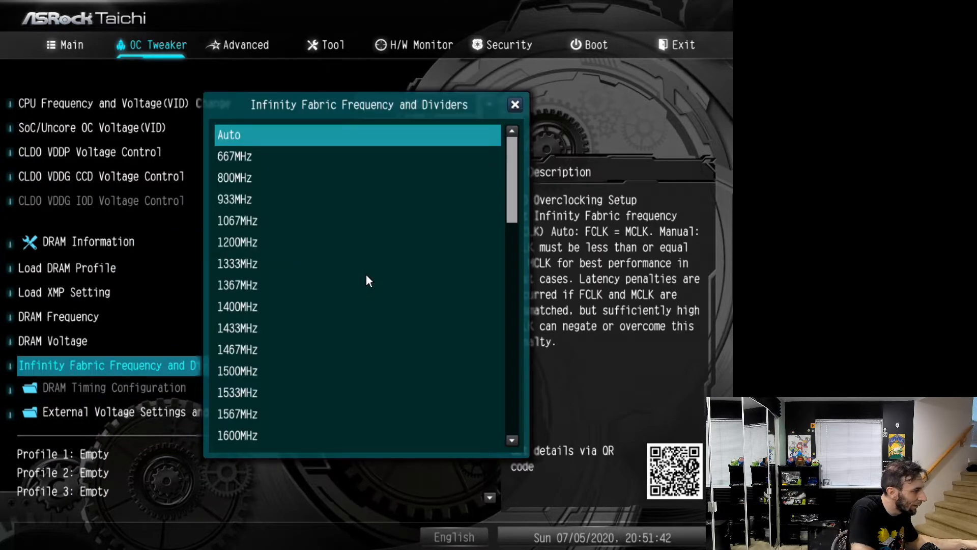
{"action": "key", "text": "Escape"}
{"action": "key", "text": "Down"}
{"action": "key", "text": "Return"}
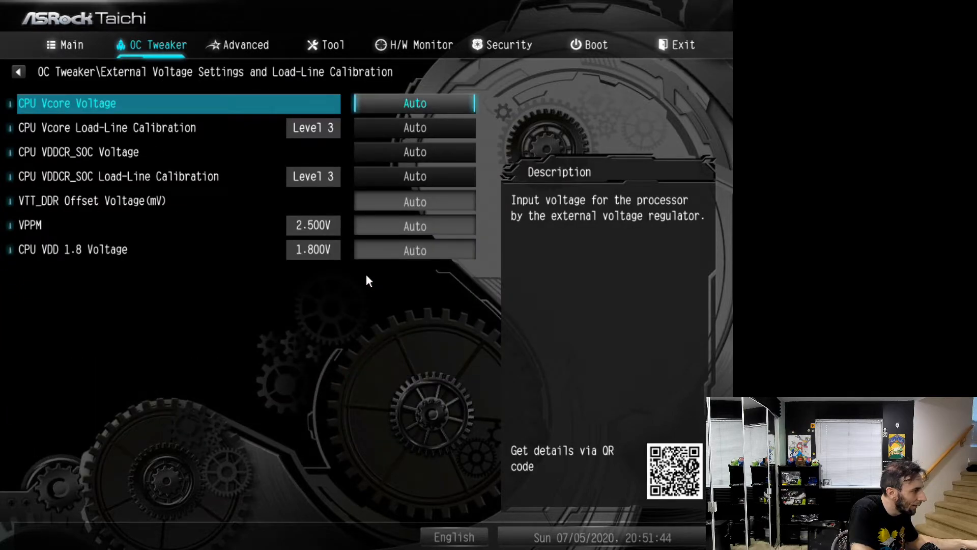
{"action": "key", "text": "Escape"}
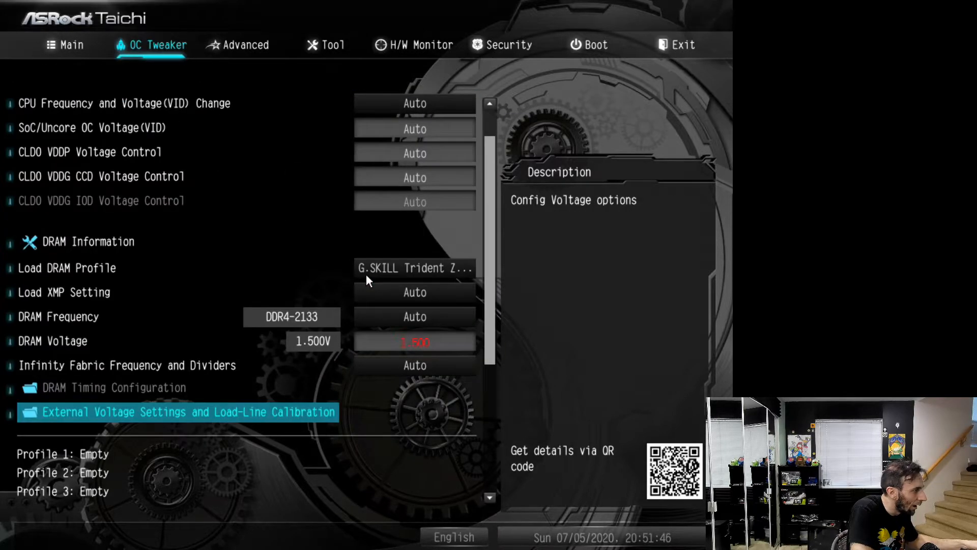
Open the H/W Monitor page and read the temperatures, fan speeds and the CPU, DRAM and VDDP voltages
{"action": "key", "text": "Down"}
{"action": "key", "text": "Down"}
{"action": "key", "text": "Down"}
{"action": "key", "text": "Down"}
{"action": "key", "text": "Down"}
{"action": "key", "text": "Down"}
{"action": "key", "text": "Down"}
{"action": "key", "text": "Down"}
{"action": "key", "text": "Down"}
{"action": "key", "text": "Down"}
{"action": "key", "text": "Down"}
{"action": "key", "text": "Right"}
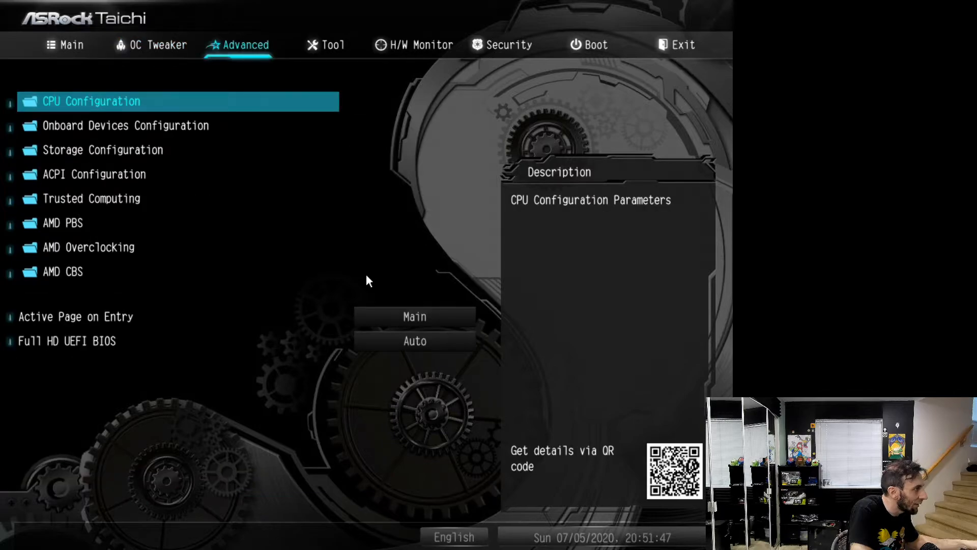
{"action": "key", "text": "Left"}
{"action": "key", "text": "Right"}
{"action": "key", "text": "Right"}
{"action": "key", "text": "Right"}
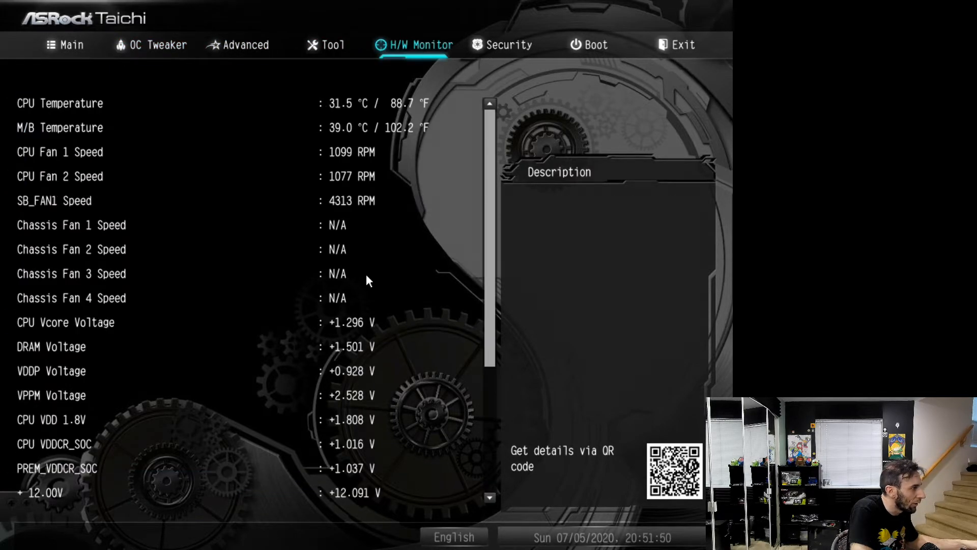
{"action": "key", "text": "Down"}
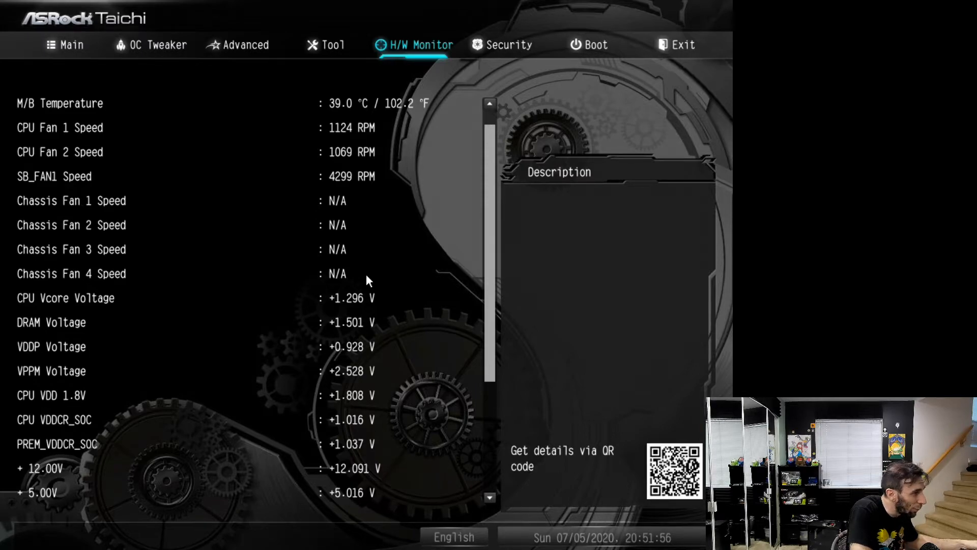
{"action": "scroll", "coordinate": [369, 281], "scroll_direction": "down", "scroll_amount": 2}
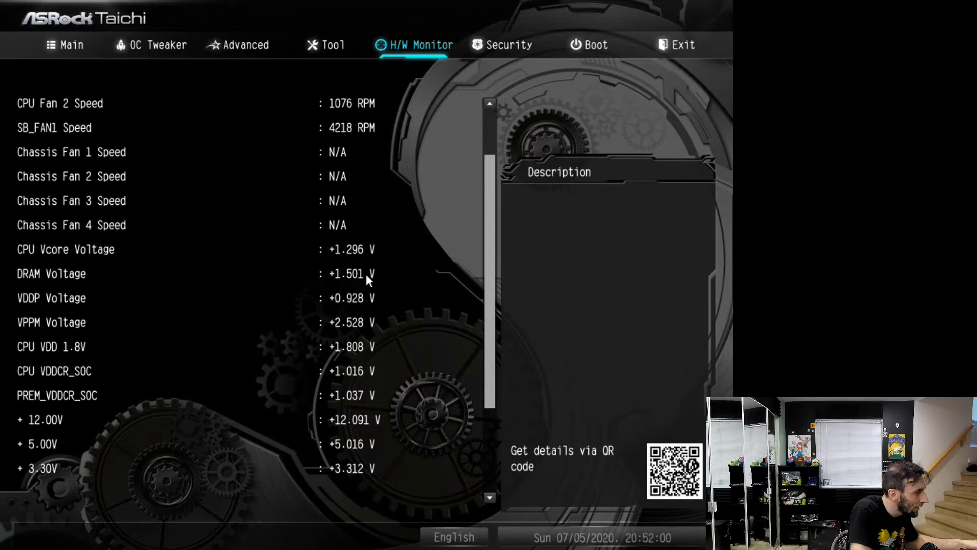
{"action": "scroll", "coordinate": [370, 281], "scroll_direction": "down", "scroll_amount": 1}
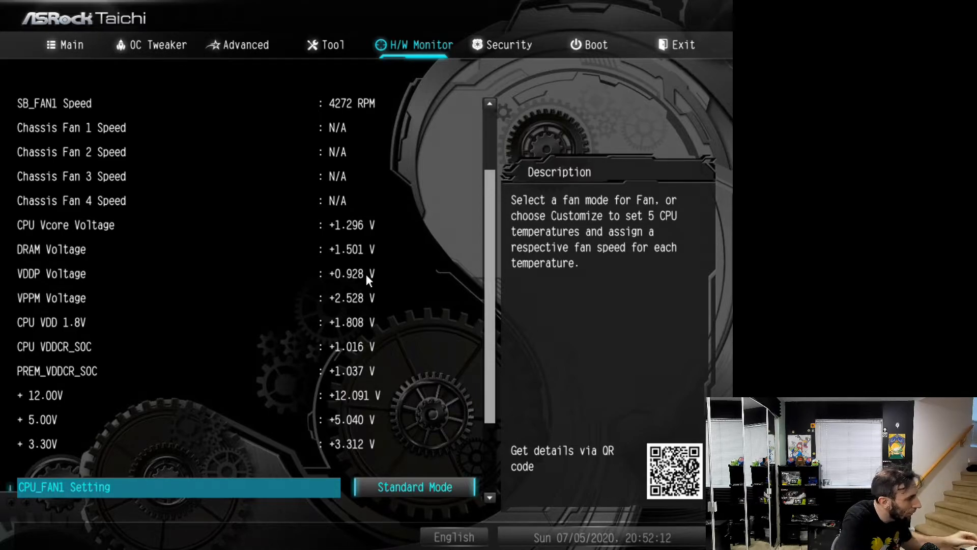
Look over the CPU_FAN1 and chassis fan entries below the readings, and recheck the monitored voltages and temperatures
{"action": "key", "text": "Down"}
{"action": "key", "text": "Up"}
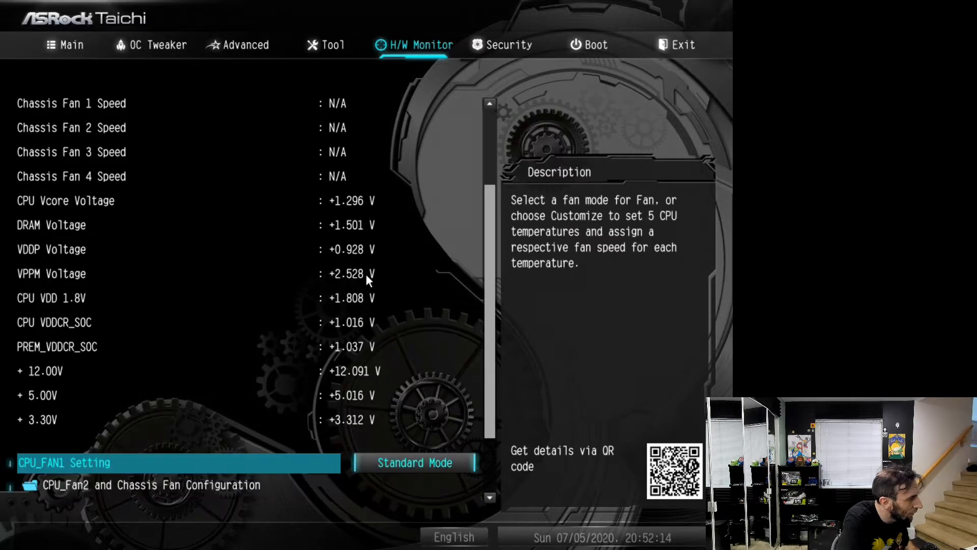
{"action": "key", "text": "Up"}
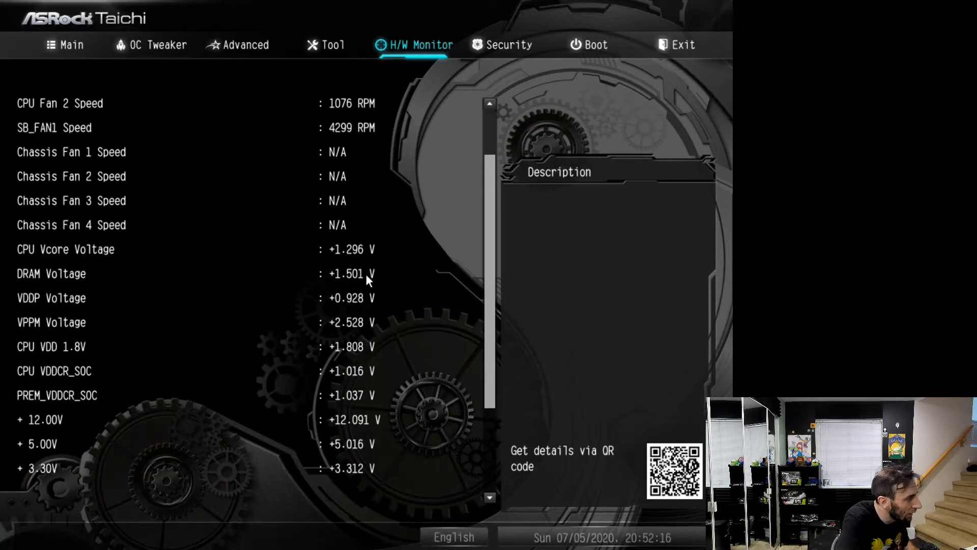
{"action": "key", "text": "Down"}
{"action": "key", "text": "Down"}
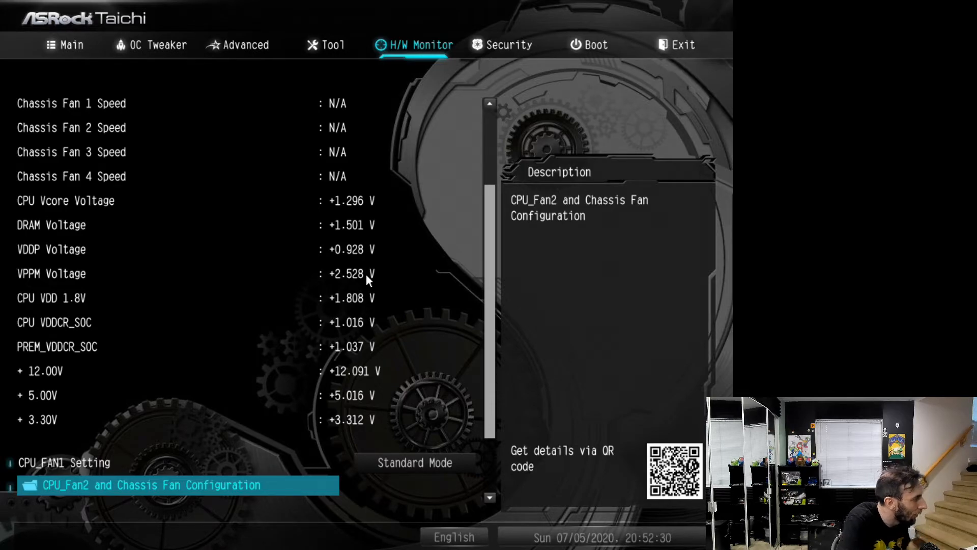
{"action": "key", "text": "Down"}
{"action": "key", "text": "Down"}
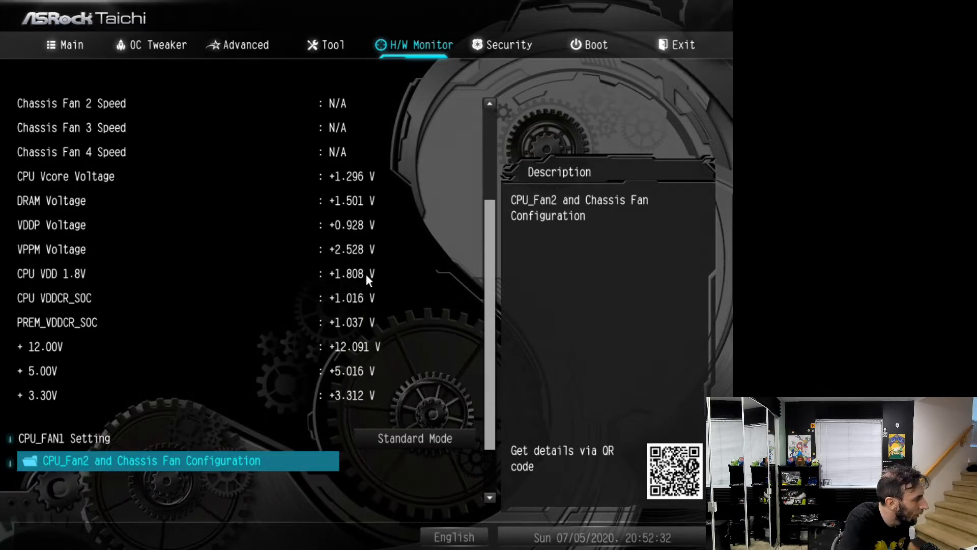
{"action": "key", "text": "Down"}
{"action": "key", "text": "Up"}
{"action": "key", "text": "Up"}
{"action": "key", "text": "Up"}
{"action": "key", "text": "Up"}
{"action": "key", "text": "Up"}
{"action": "key", "text": "Up"}
{"action": "key", "text": "Up"}
{"action": "key", "text": "Up"}
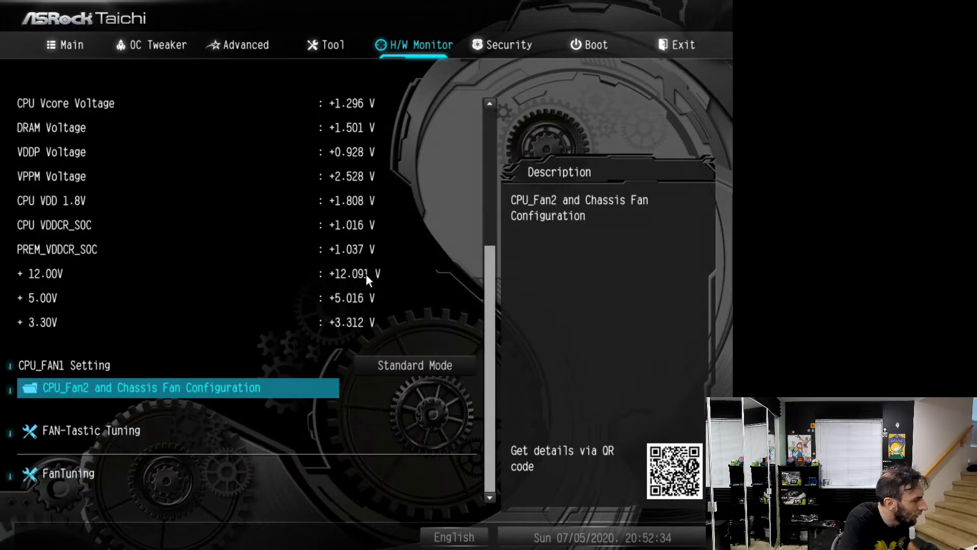
{"action": "key", "text": "Up"}
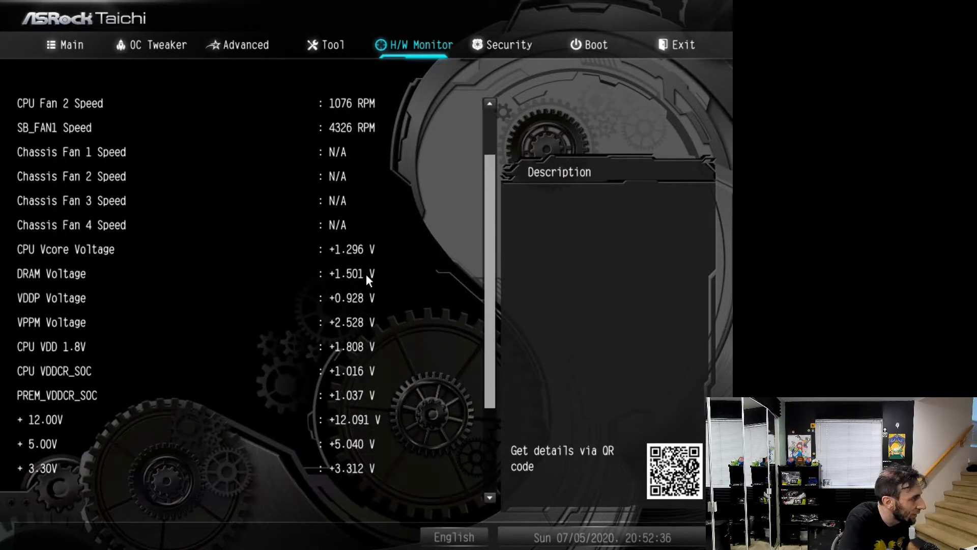
{"action": "key", "text": "Down"}
{"action": "key", "text": "Up"}
{"action": "key", "text": "Up"}
{"action": "key", "text": "Up"}
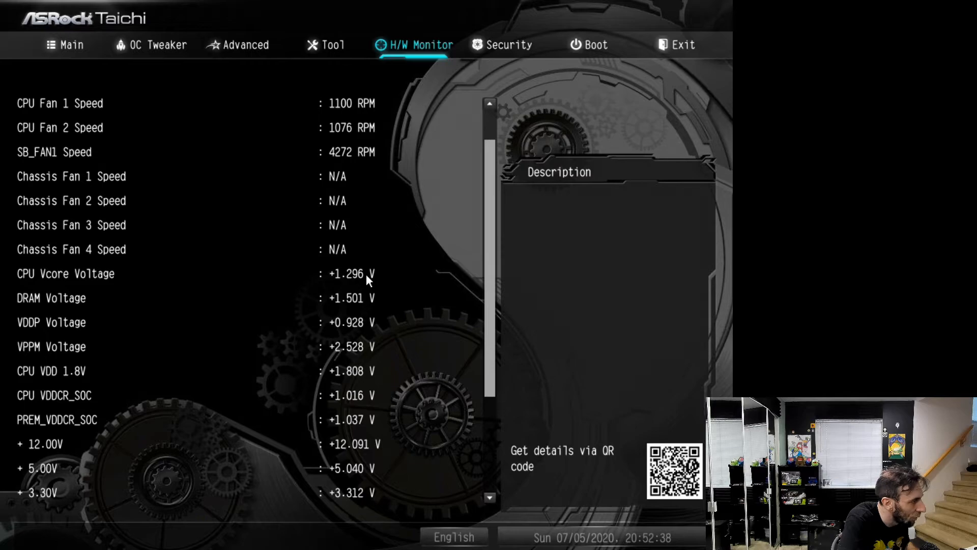
{"action": "key", "text": "Up"}
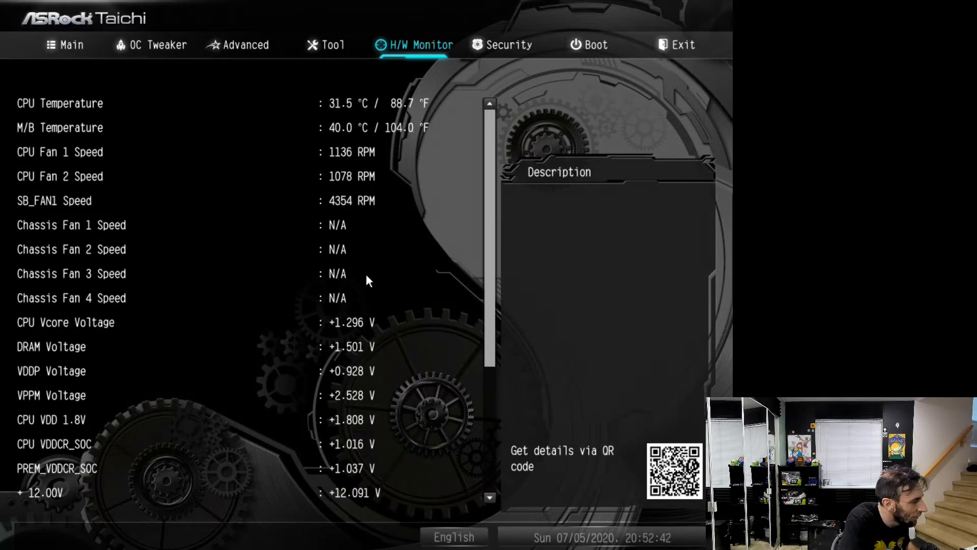
Save the changes and exit the UEFI setup to boot into Windows
{"action": "key", "text": "Right"}
{"action": "key", "text": "Right"}
{"action": "key", "text": "Right"}
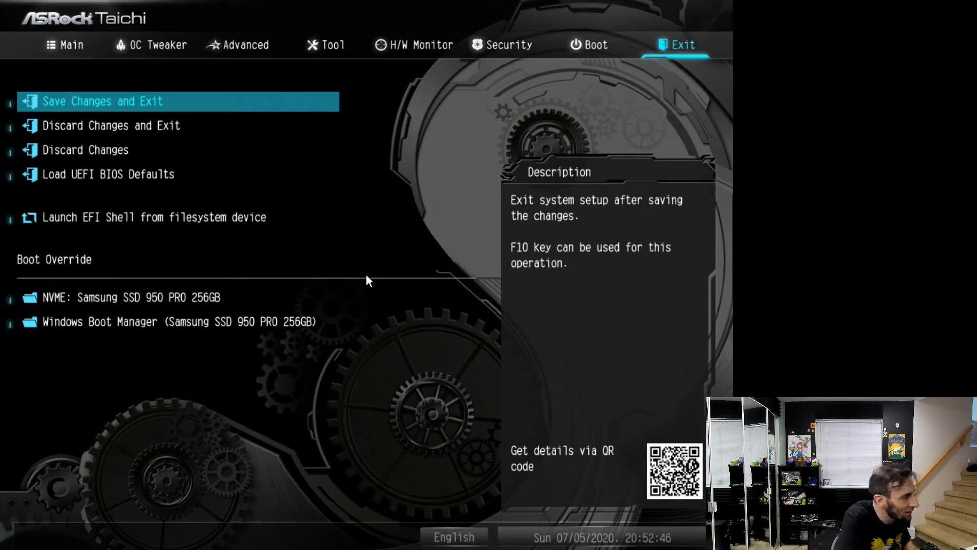
{"action": "key", "text": "Return"}
{"action": "key", "text": "Return"}
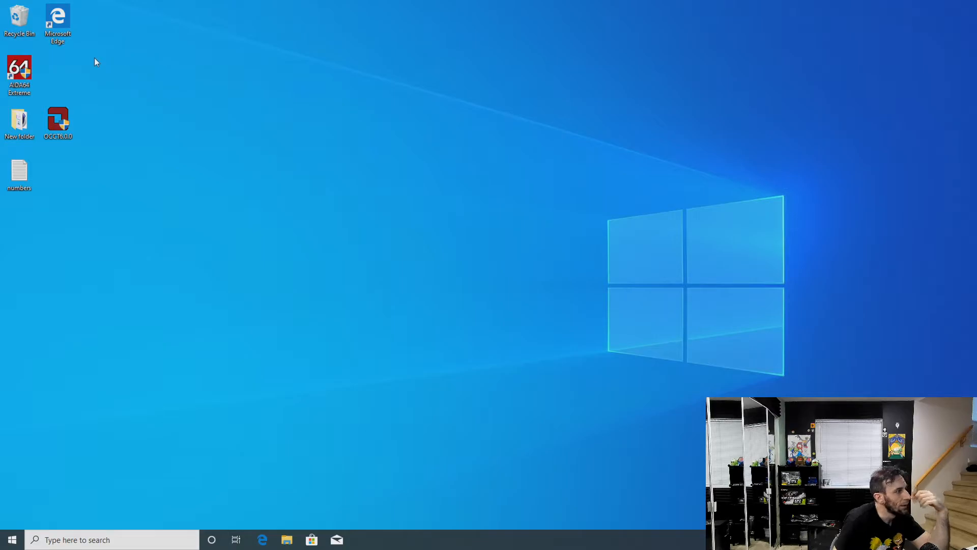
Launch AIDA64 Extreme with administrator approval, open New folder from the desktop, and arrange the two windows side by side
{"action": "double_click", "coordinate": [31, 76]}
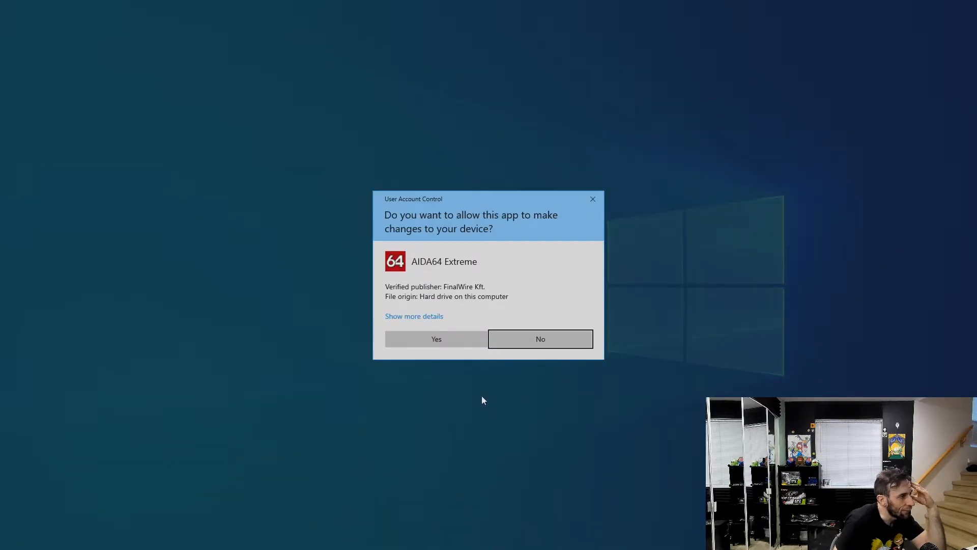
{"action": "left_click", "coordinate": [456, 346]}
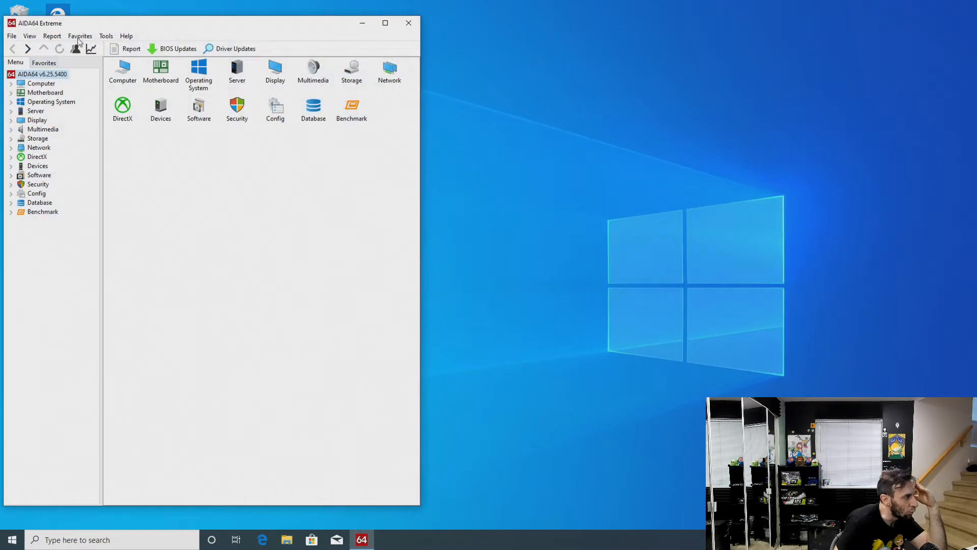
{"action": "double_click", "coordinate": [20, 120]}
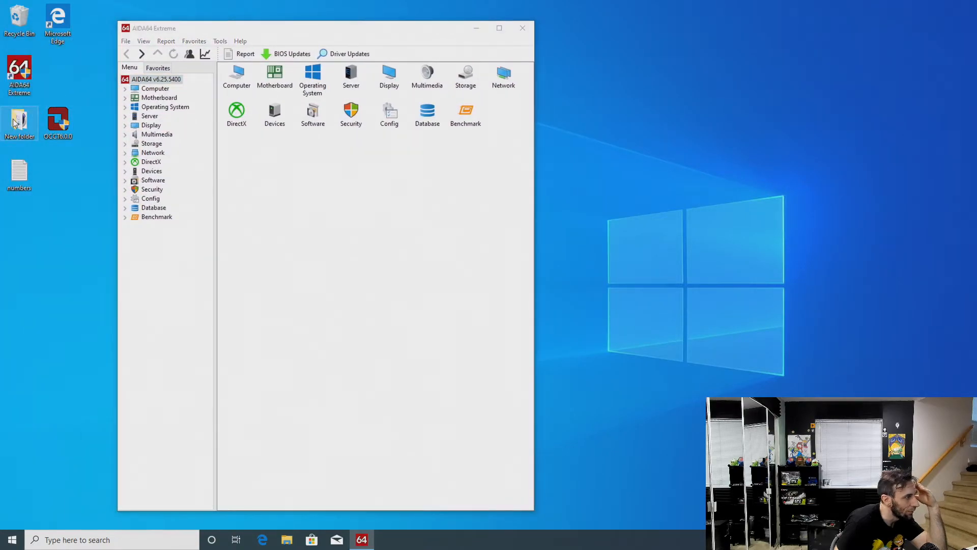
{"action": "left_click_drag", "start_coordinate": [343, 114], "coordinate": [537, 85]}
{"action": "left_click_drag", "start_coordinate": [311, 31], "coordinate": [251, 21]}
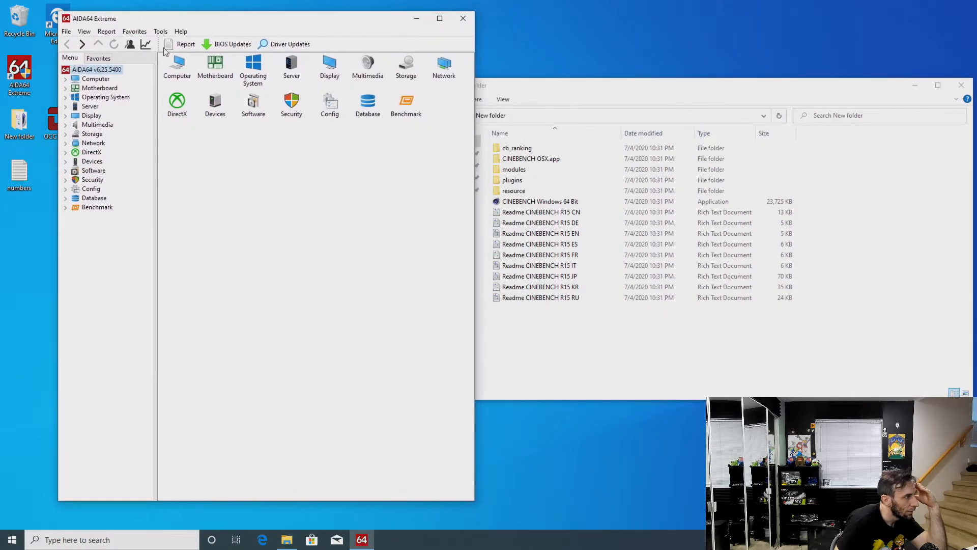
Show the Computer sensor readings in AIDA64 to check the DIMM voltage and temperatures
{"action": "left_click", "coordinate": [65, 79]}
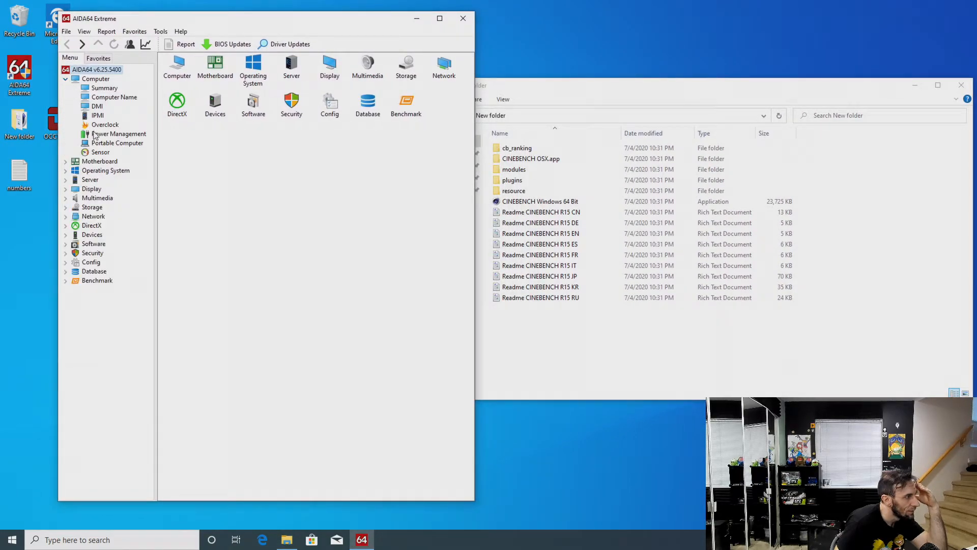
{"action": "left_click", "coordinate": [101, 153]}
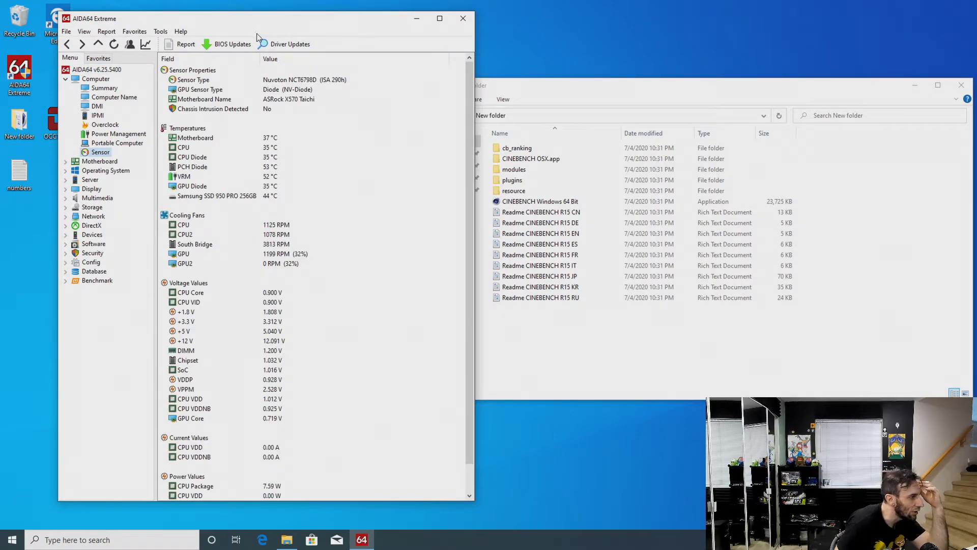
{"action": "left_click_drag", "start_coordinate": [243, 22], "coordinate": [206, 23]}
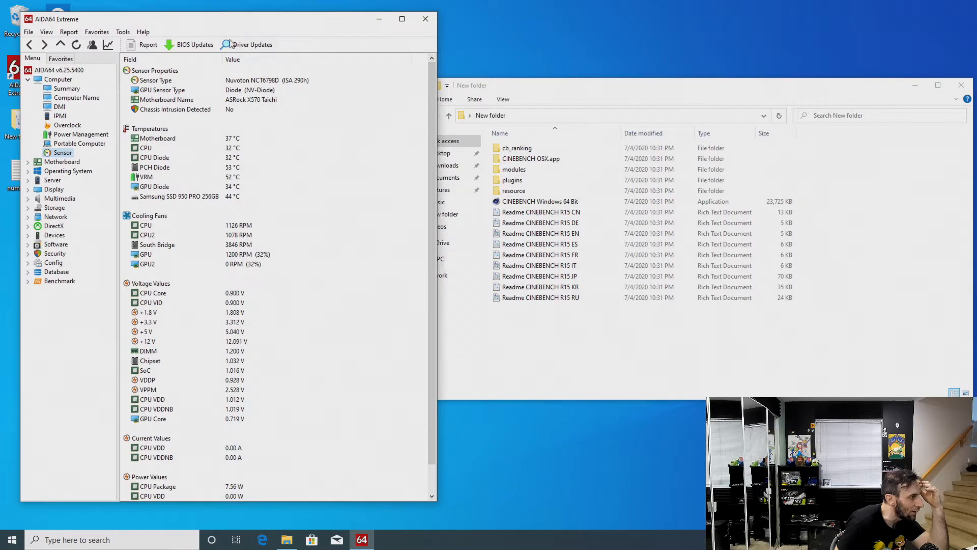
Open the AIDA64 Cache & Memory Benchmark, place it beside the sensor readings, and run only the memory tests
{"action": "left_click", "coordinate": [124, 32]}
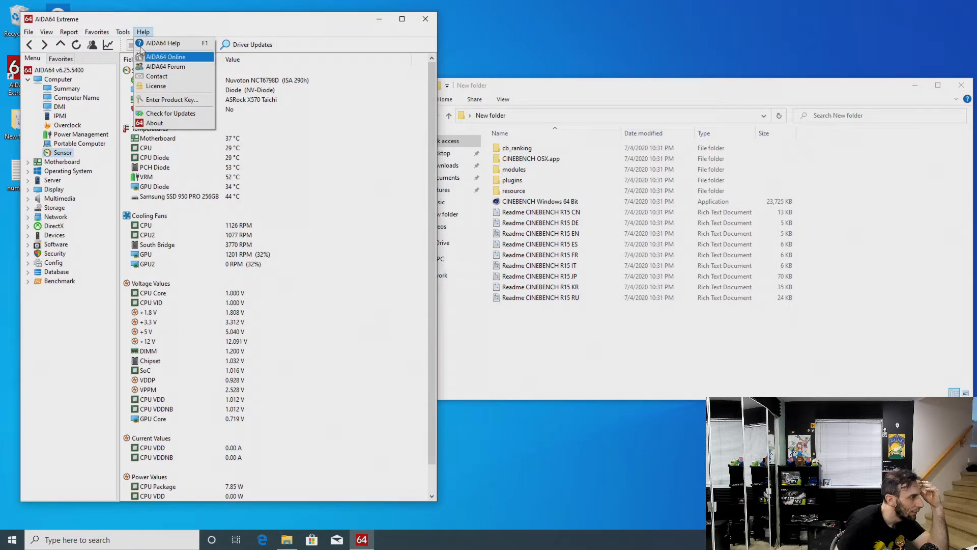
{"action": "left_click", "coordinate": [134, 55]}
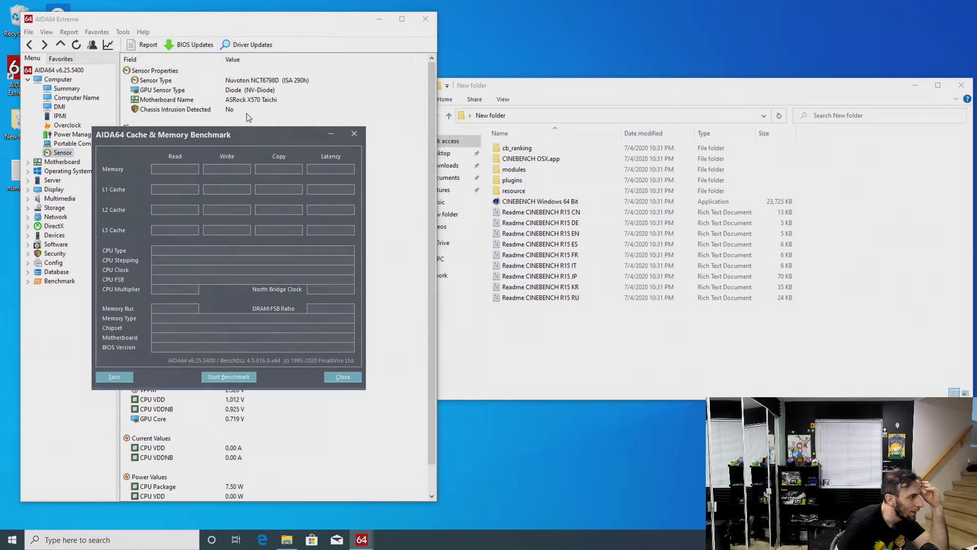
{"action": "left_click_drag", "start_coordinate": [241, 130], "coordinate": [664, 128]}
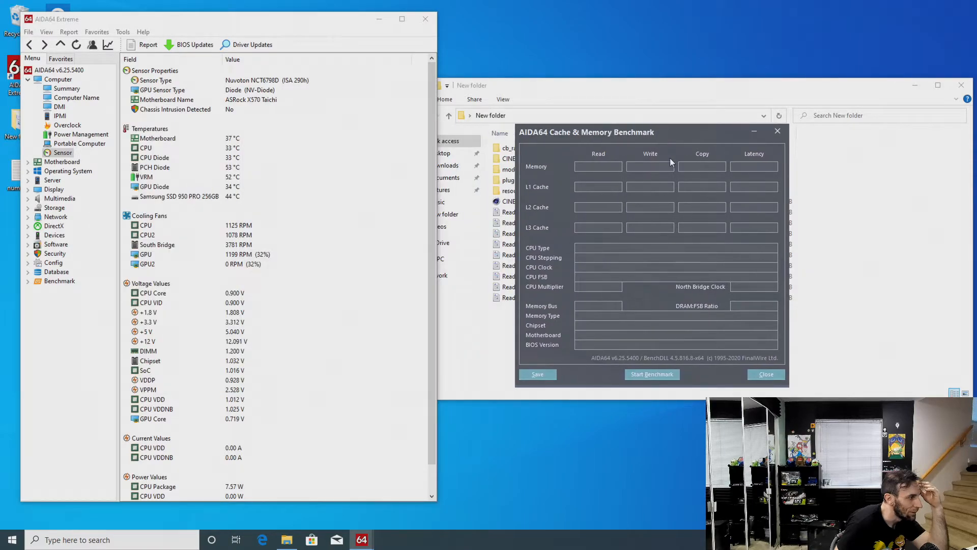
{"action": "right_click", "coordinate": [670, 375]}
{"action": "left_click", "coordinate": [693, 398]}
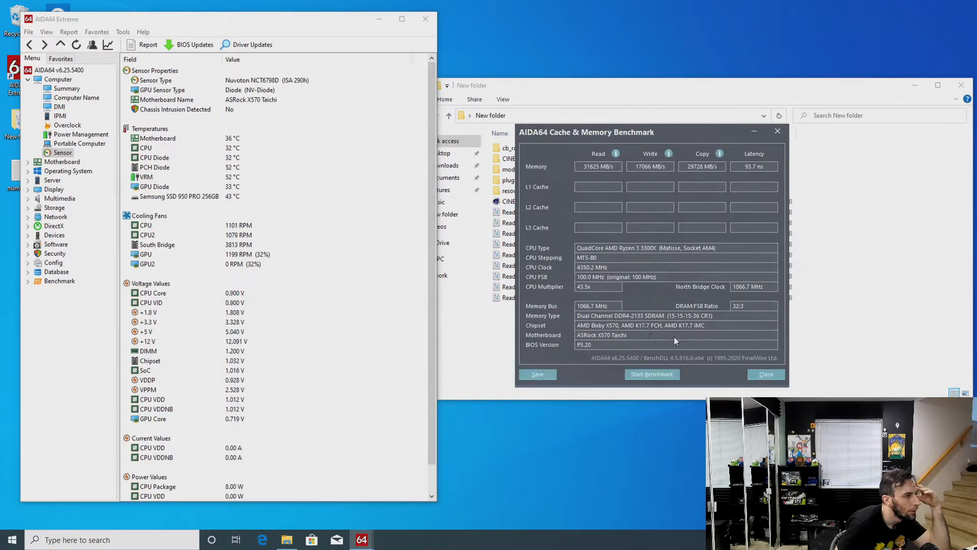
Close the Cache & Memory Benchmark and restart the PC into the UEFI setup
{"action": "left_click", "coordinate": [781, 375]}
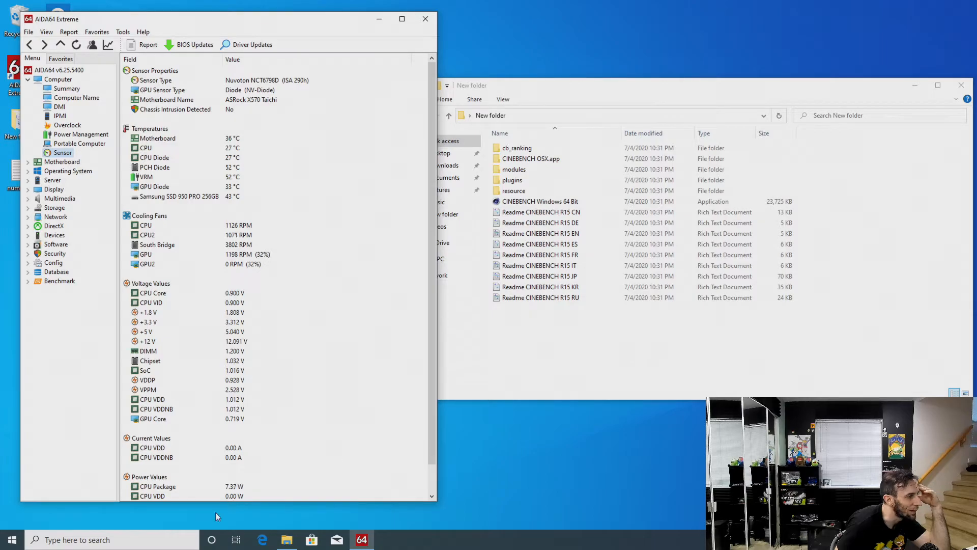
{"action": "left_click", "coordinate": [12, 540]}
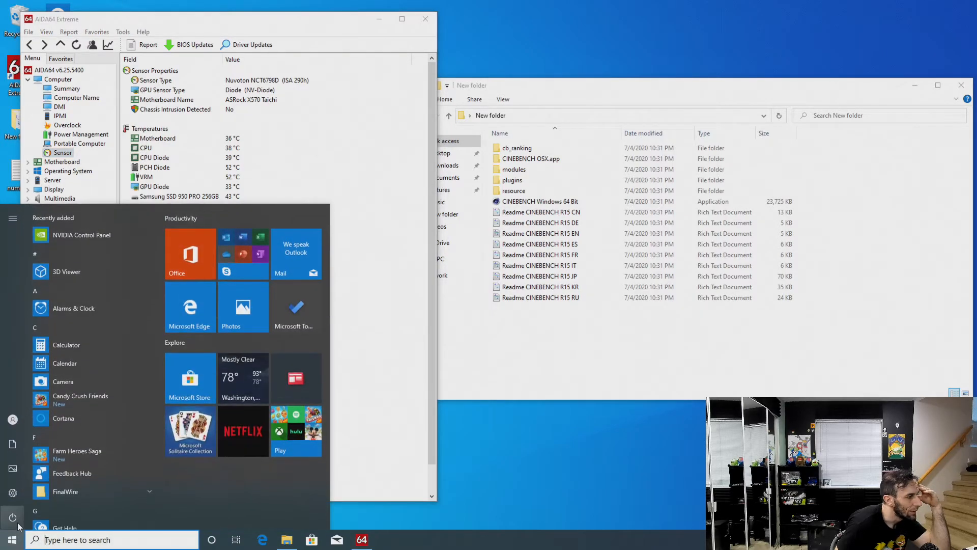
{"action": "left_click", "coordinate": [61, 515]}
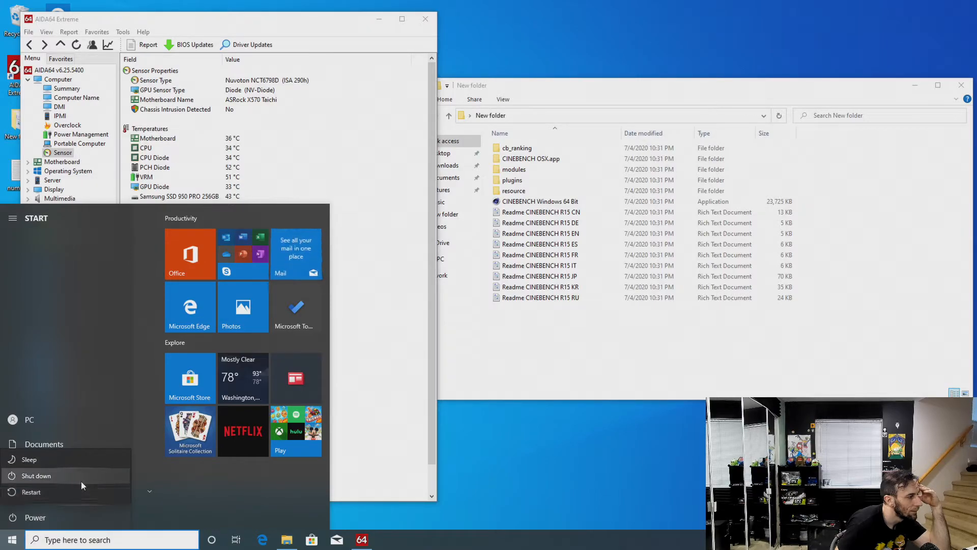
{"action": "left_click", "coordinate": [81, 491]}
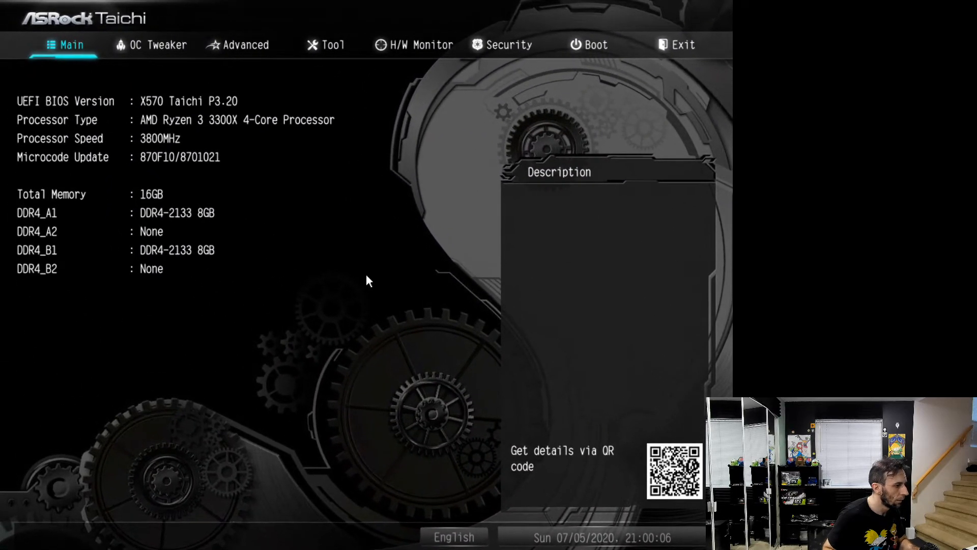
Set Overclock Mode (Bus Speed) to Manual in the OC Tweaker settings
{"action": "key", "text": "Right"}
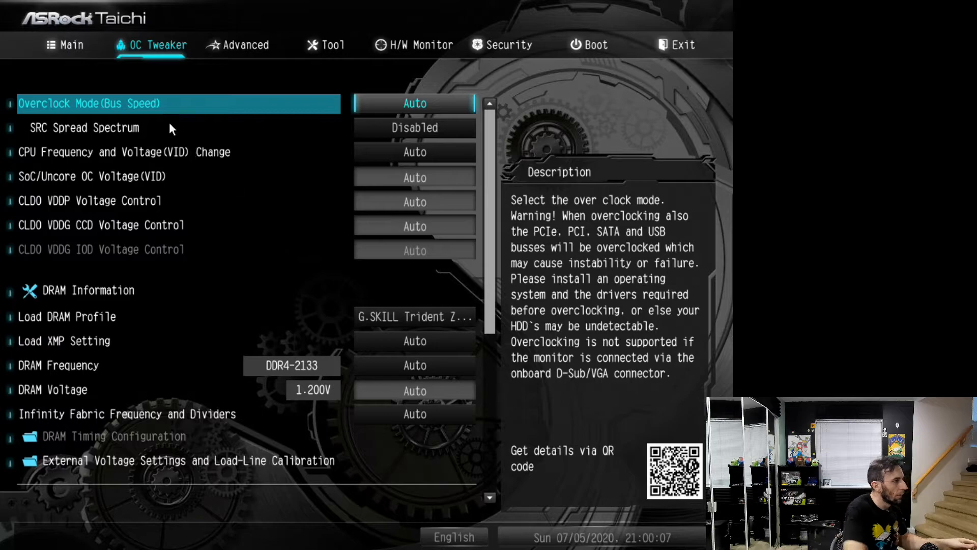
{"action": "key", "text": "Return"}
{"action": "key", "text": "Down"}
{"action": "key", "text": "Return"}
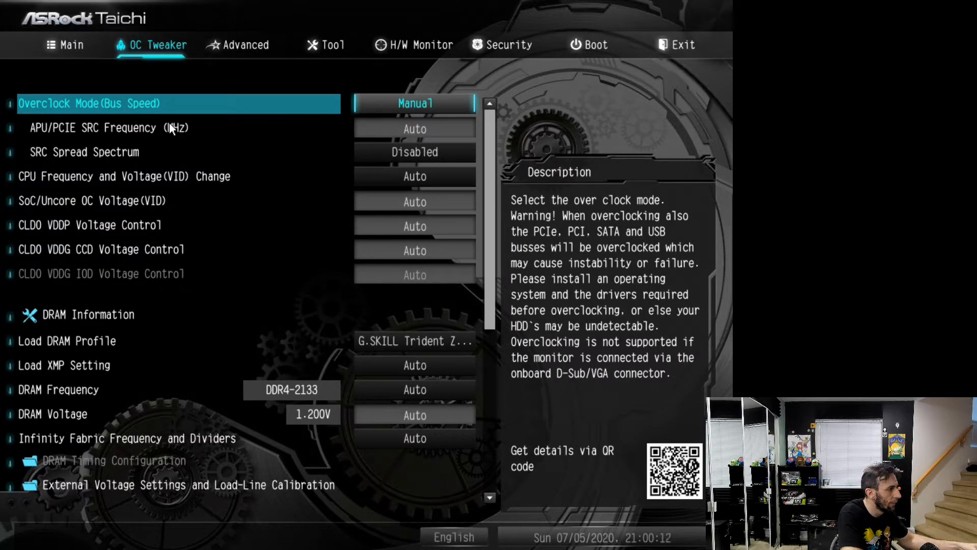
Set CLDO VDDP Voltage Control and CLDO VDDG CCD Voltage Control to 1.100
{"action": "key", "text": "Down"}
{"action": "key", "text": "Down"}
{"action": "key", "text": "Down"}
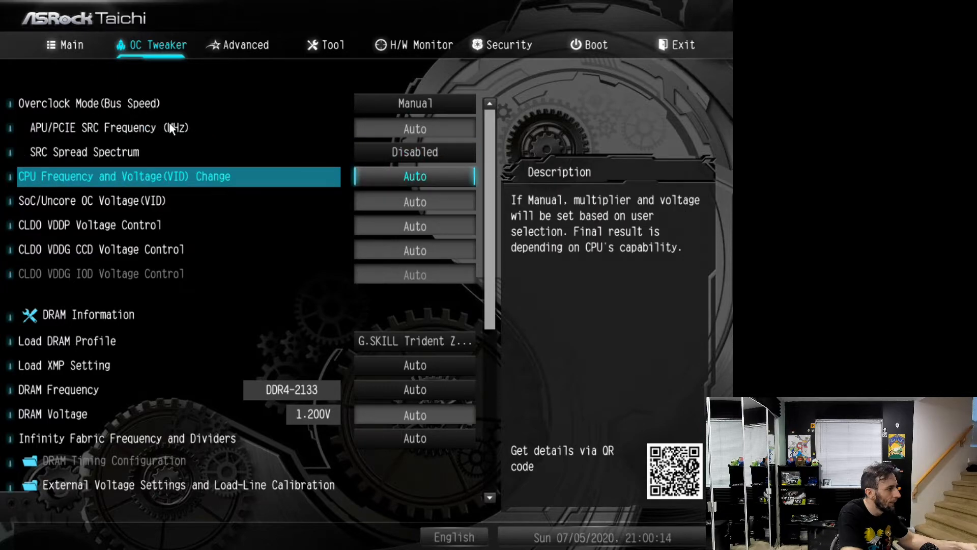
{"action": "key", "text": "Down"}
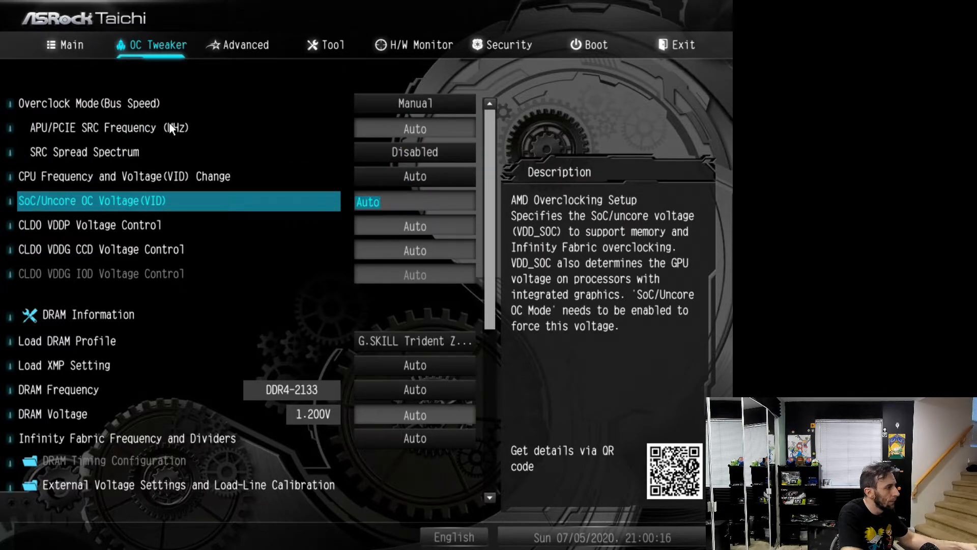
{"action": "key", "text": "Down"}
{"action": "key", "text": "Down"}
{"action": "type", "text": "1.1"}
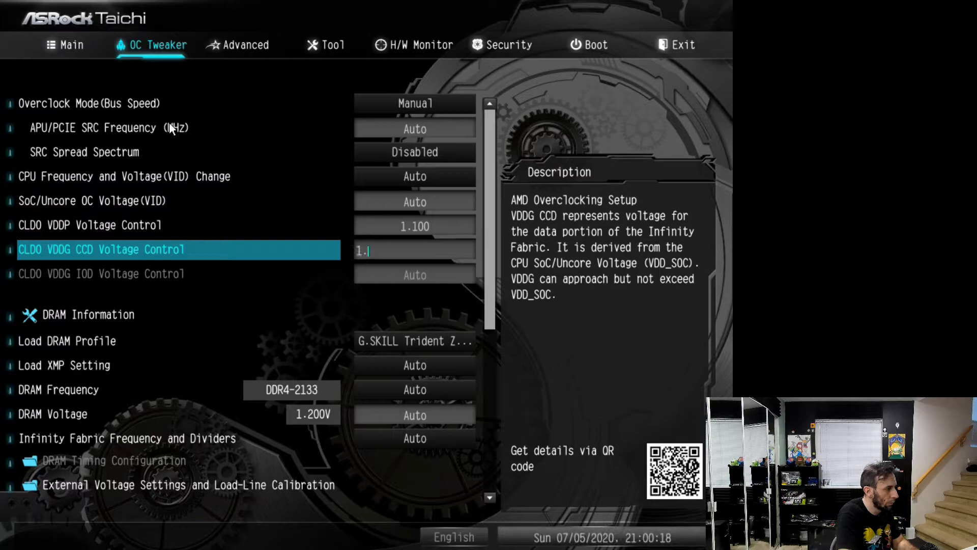
{"action": "key", "text": "Up"}
{"action": "key", "text": "Up"}
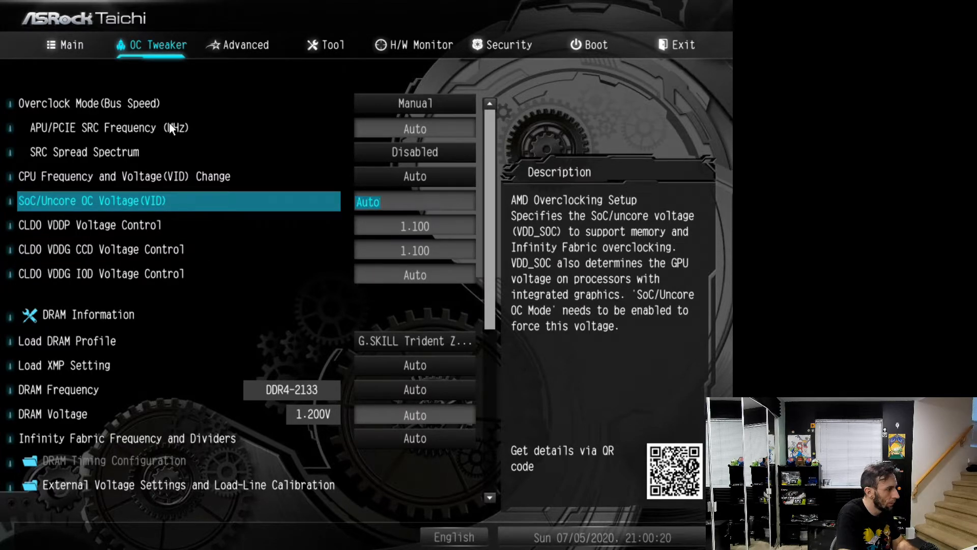
Set Load DRAM Profile to Auto instead of the G.SKILL Trident Z Neo profile
{"action": "key", "text": "Down"}
{"action": "key", "text": "Down"}
{"action": "key", "text": "Down"}
{"action": "key", "text": "Down"}
{"action": "key", "text": "Down"}
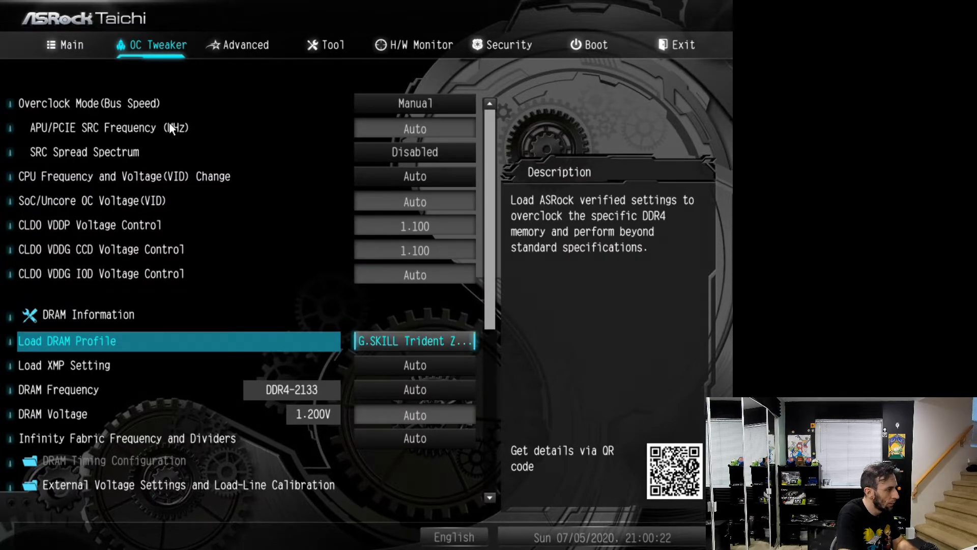
{"action": "key", "text": "Return"}
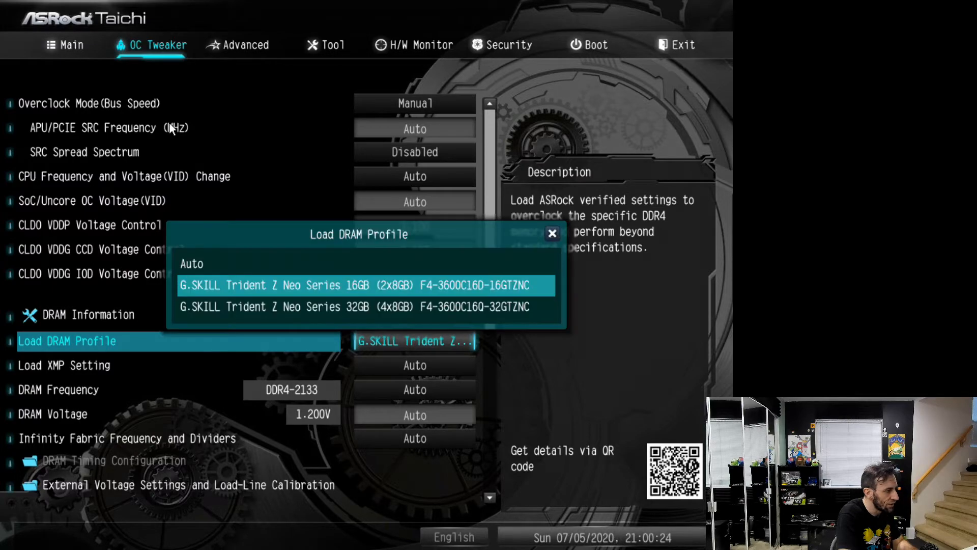
{"action": "key", "text": "Down"}
{"action": "key", "text": "Return"}
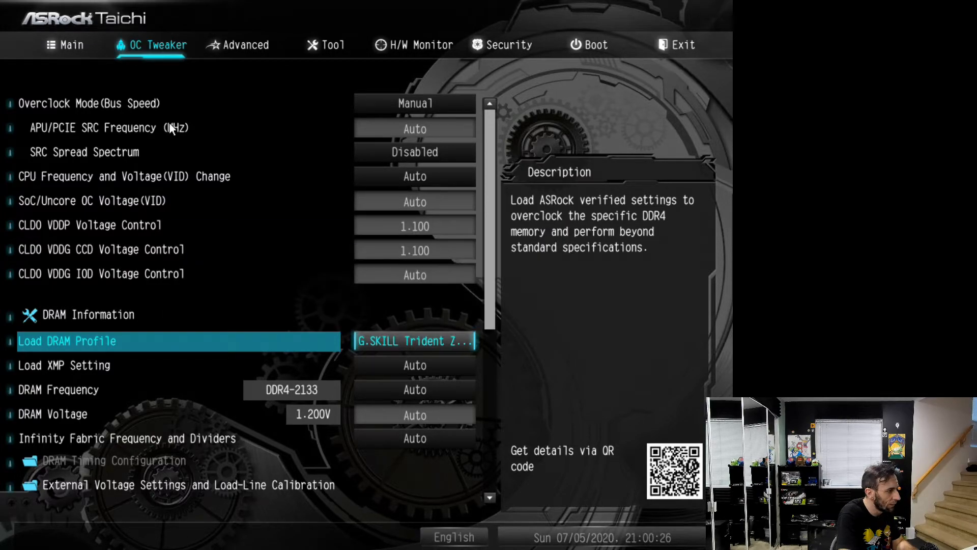
{"action": "key", "text": "Return"}
{"action": "key", "text": "Up"}
{"action": "key", "text": "Up"}
{"action": "key", "text": "Return"}
{"action": "key", "text": "Down"}
{"action": "key", "text": "Return"}
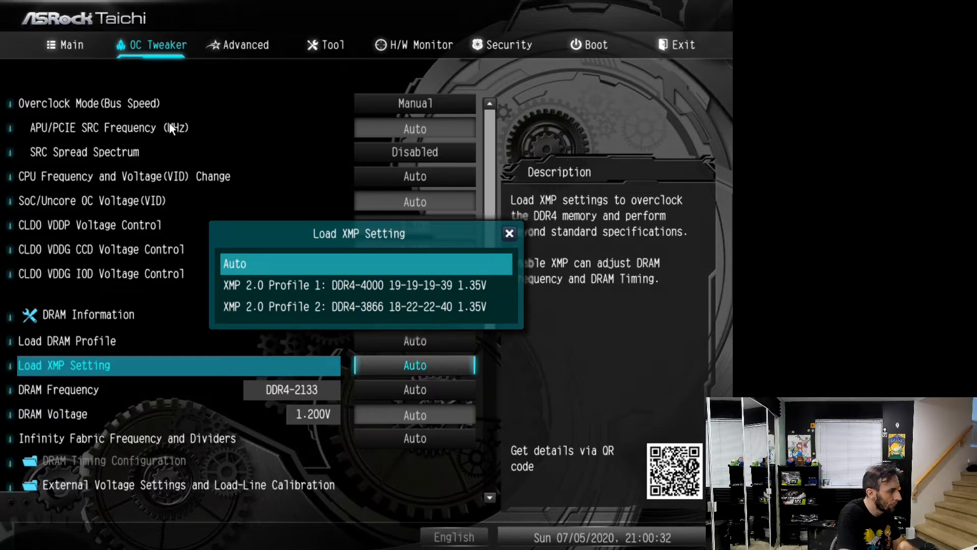
{"action": "key", "text": "Down"}
{"action": "key", "text": "Down"}
{"action": "key", "text": "Return"}
{"action": "key", "text": "Down"}
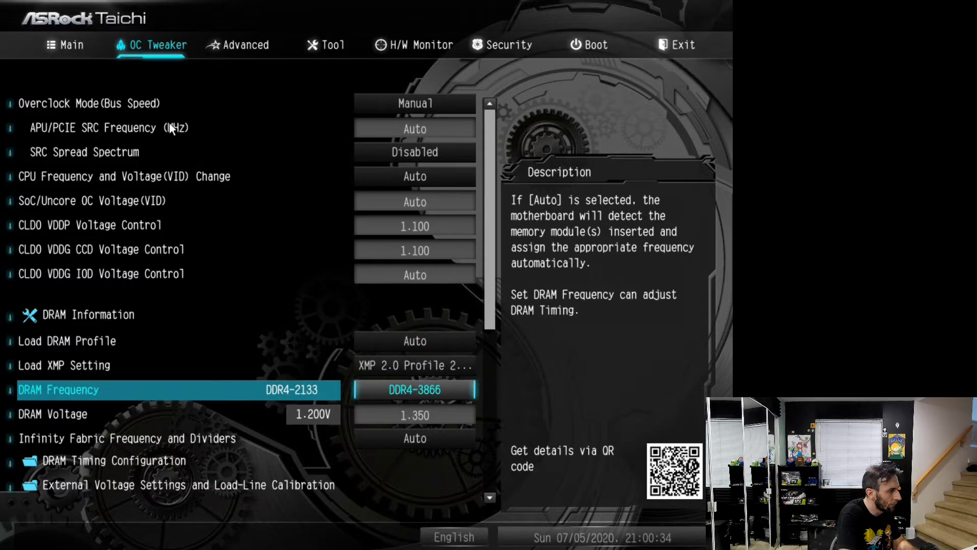
Review the Infinity Fabric frequency options and the entries for DRAM timing and external voltage settings
{"action": "key", "text": "Up"}
{"action": "key", "text": "Down"}
{"action": "key", "text": "Down"}
{"action": "key", "text": "Down"}
{"action": "key", "text": "Down"}
{"action": "key", "text": "Return"}
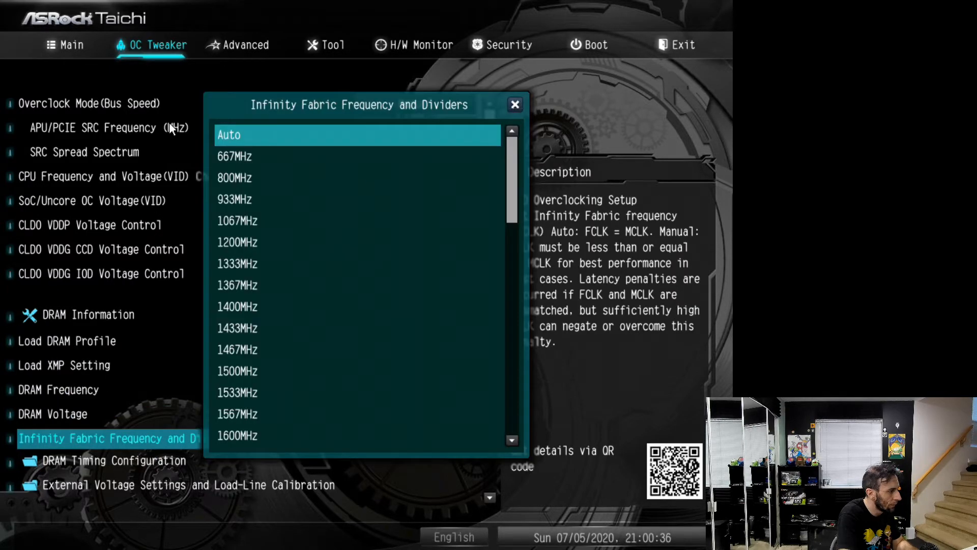
{"action": "key", "text": "Escape"}
{"action": "key", "text": "Down"}
{"action": "key", "text": "Down"}
{"action": "key", "text": "Down"}
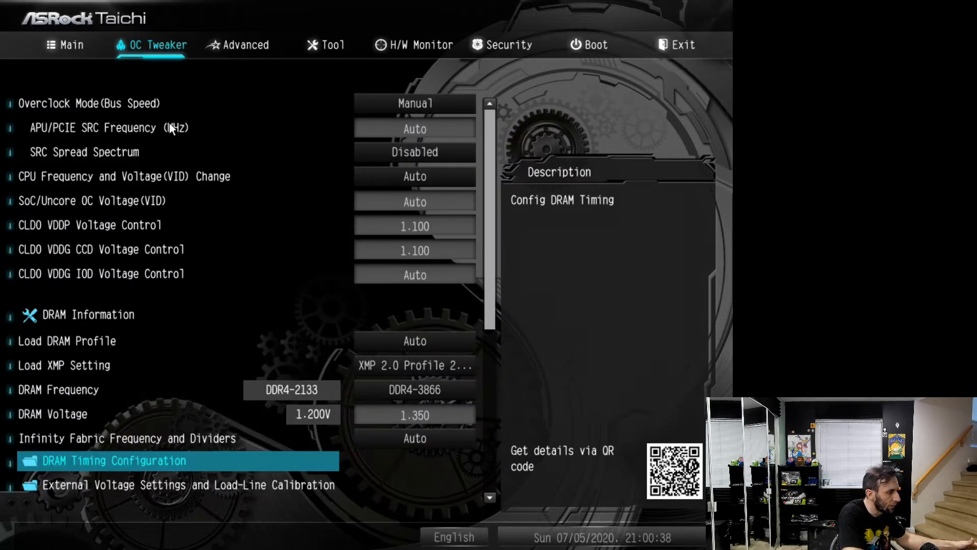
{"action": "key", "text": "Up"}
{"action": "key", "text": "Return"}
{"action": "key", "text": "Escape"}
{"action": "key", "text": "Down"}
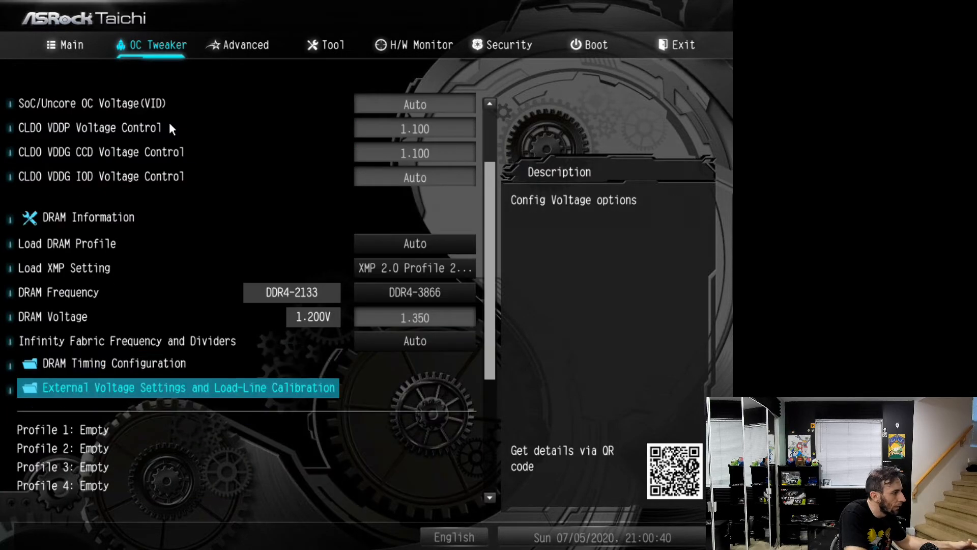
{"action": "key", "text": "Return"}
{"action": "key", "text": "Escape"}
{"action": "key", "text": "Up"}
{"action": "key", "text": "Up"}
{"action": "key", "text": "Up"}
{"action": "key", "text": "Up"}
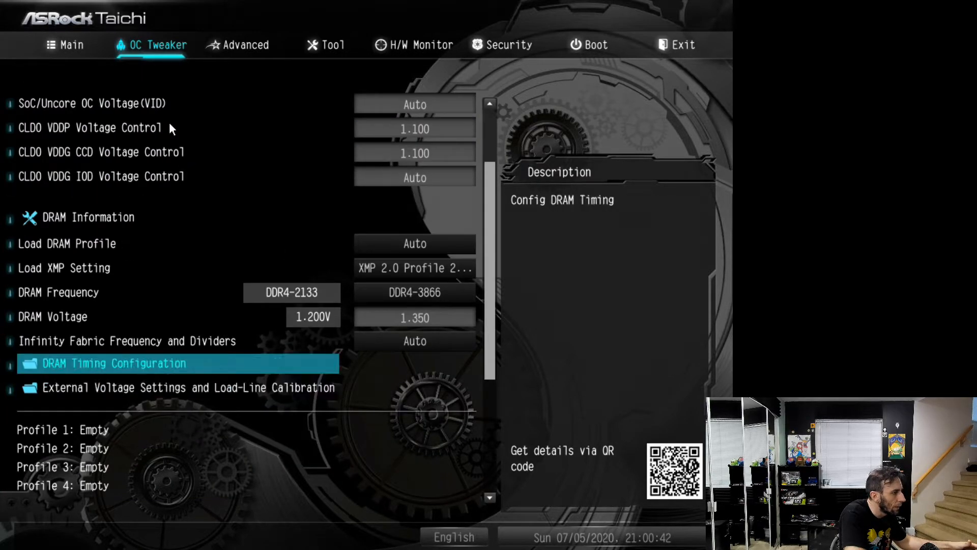
Lower the DRAM Frequency of the loaded XMP profile to DDR4-3200
{"action": "key", "text": "Return"}
{"action": "key", "text": "Up"}
{"action": "key", "text": "Up"}
{"action": "key", "text": "Up"}
{"action": "key", "text": "Up"}
{"action": "key", "text": "Up"}
{"action": "key", "text": "Up"}
{"action": "key", "text": "Up"}
{"action": "key", "text": "Up"}
{"action": "key", "text": "Up"}
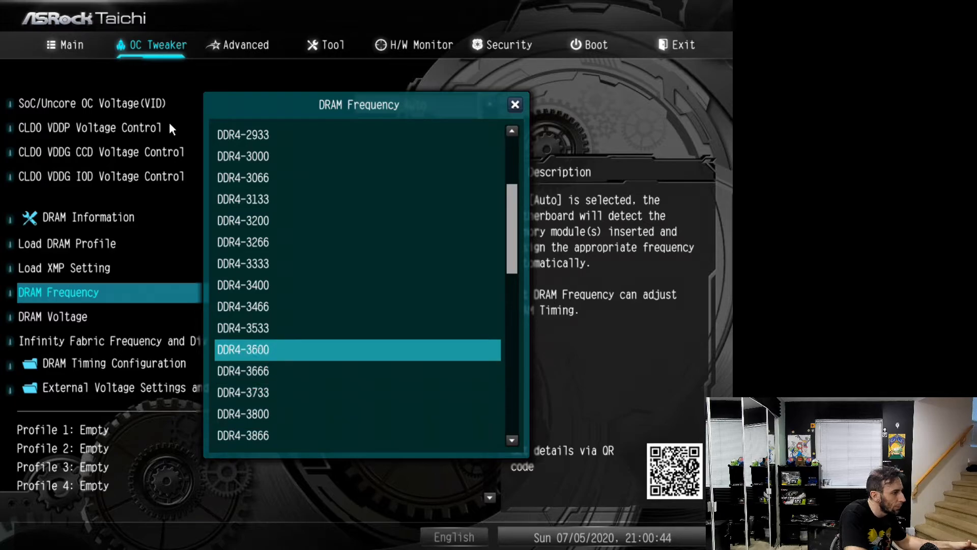
Set the DRAM Voltage to 1.450 V while the XMP profile is loaded
{"action": "key", "text": "Up"}
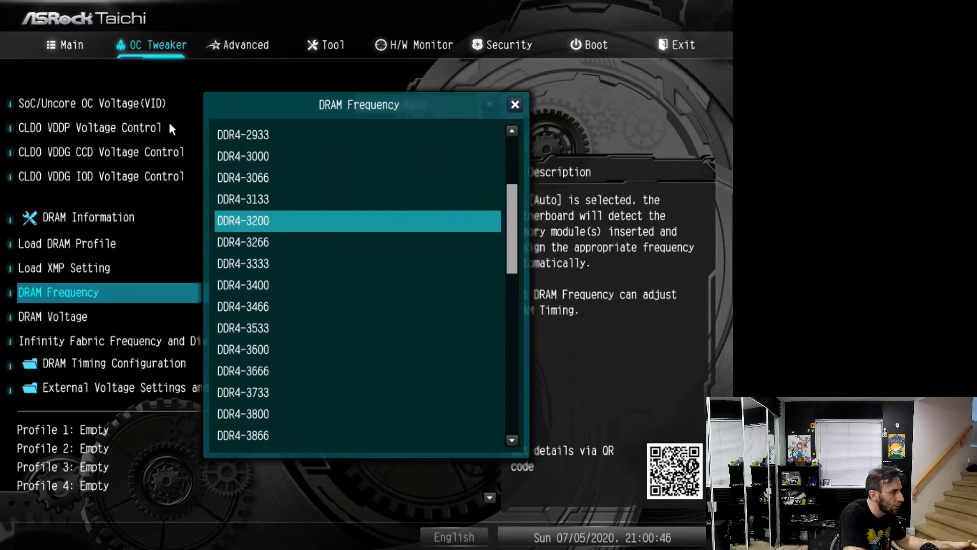
{"action": "key", "text": "Return"}
{"action": "key", "text": "Up"}
{"action": "key", "text": "Up"}
{"action": "key", "text": "Down"}
{"action": "key", "text": "Up"}
{"action": "key", "text": "Up"}
{"action": "key", "text": "Up"}
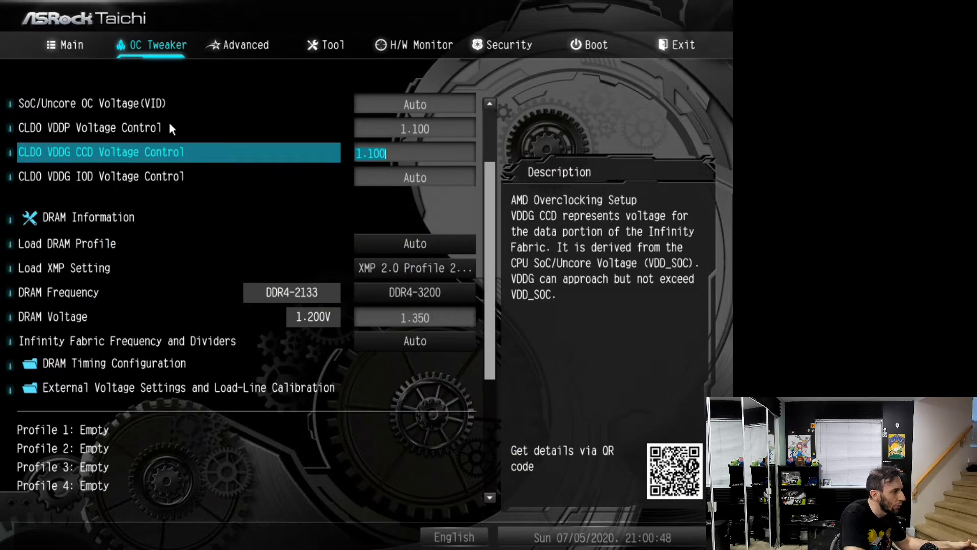
{"action": "key", "text": "Down"}
{"action": "key", "text": "Down"}
{"action": "key", "text": "Down"}
{"action": "key", "text": "Down"}
{"action": "key", "text": "Down"}
{"action": "type", "text": "1.450"}
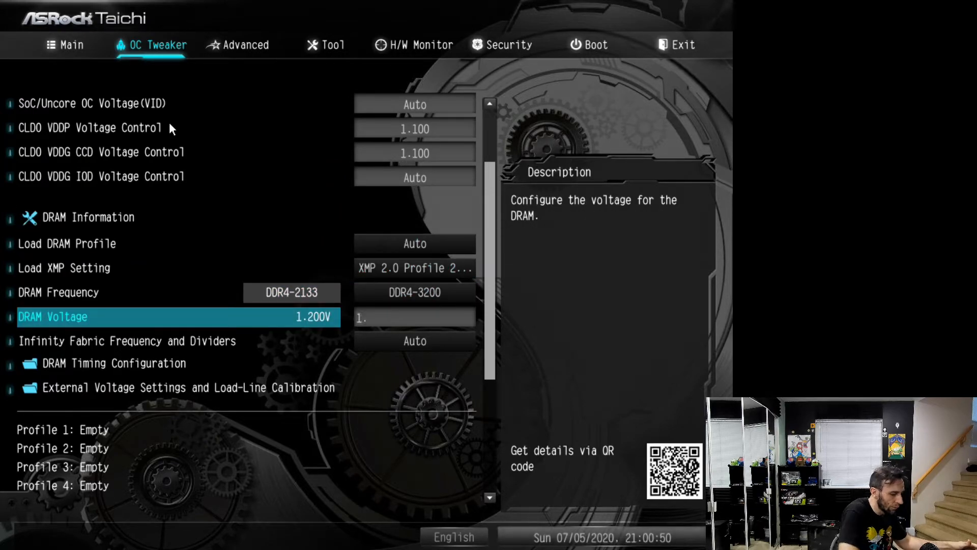
Return Load XMP Setting to Auto
{"action": "key", "text": "Up"}
{"action": "key", "text": "Up"}
{"action": "key", "text": "Return"}
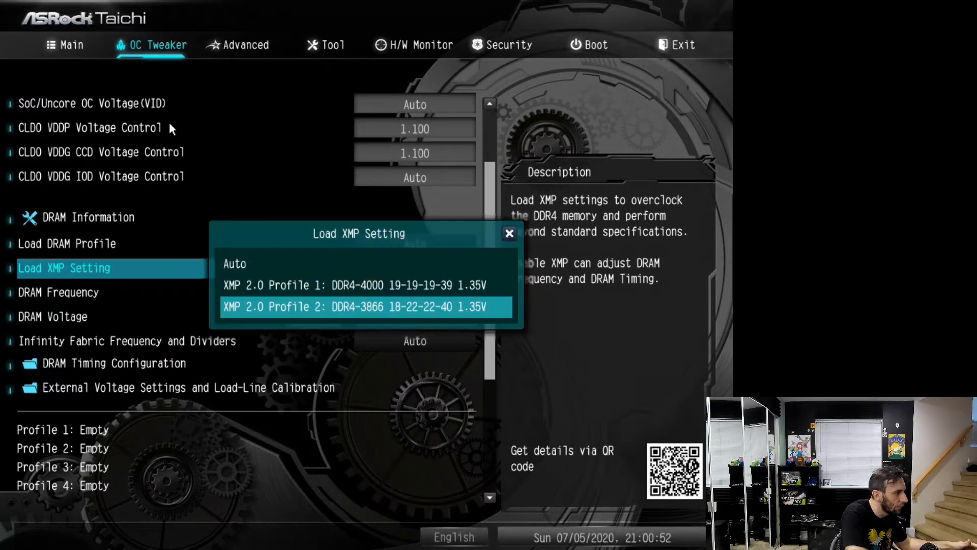
{"action": "key", "text": "Up"}
{"action": "key", "text": "Up"}
{"action": "key", "text": "Return"}
Set DRAM Frequency to DDR4-3200 with the XMP setting left on Auto
{"action": "key", "text": "Down"}
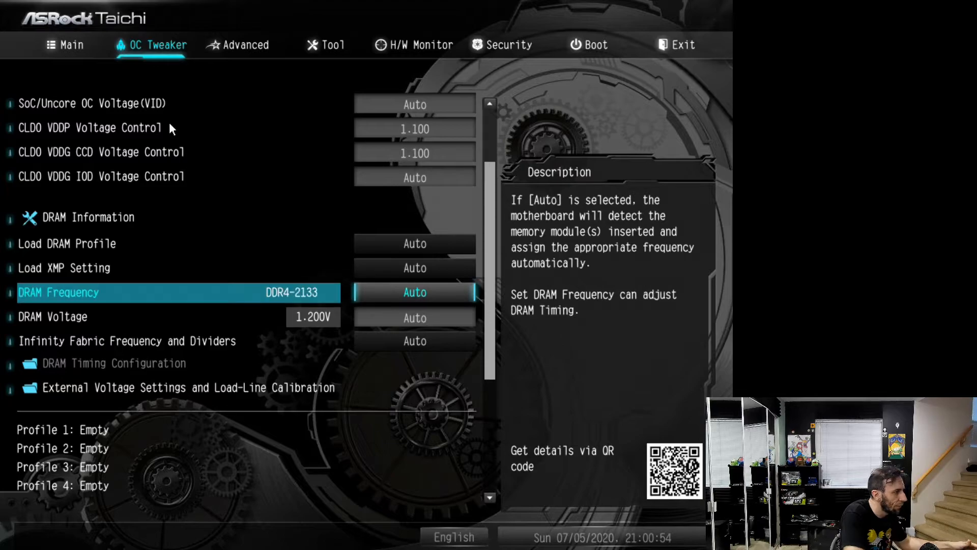
{"action": "key", "text": "Return"}
{"action": "key", "text": "Down"}
{"action": "key", "text": "Down"}
{"action": "key", "text": "Down"}
{"action": "key", "text": "Down"}
{"action": "key", "text": "Down"}
{"action": "key", "text": "Down"}
{"action": "key", "text": "Down"}
Set the DRAM Voltage to 1.40 V
{"action": "key", "text": "Down"}
{"action": "key", "text": "Down"}
{"action": "key", "text": "Down"}
{"action": "key", "text": "Down"}
{"action": "key", "text": "Down"}
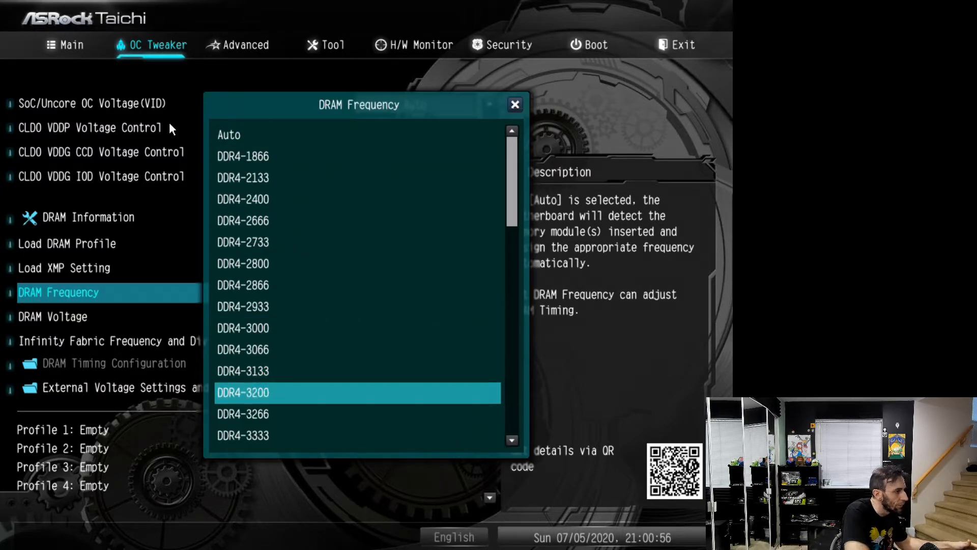
{"action": "key", "text": "Return"}
In DRAM Timing Configuration, set tCL, tRCDRD, tRCDWR and tRP to 19 and tRAS to 39
{"action": "key", "text": "Down"}
{"action": "key", "text": "Return"}
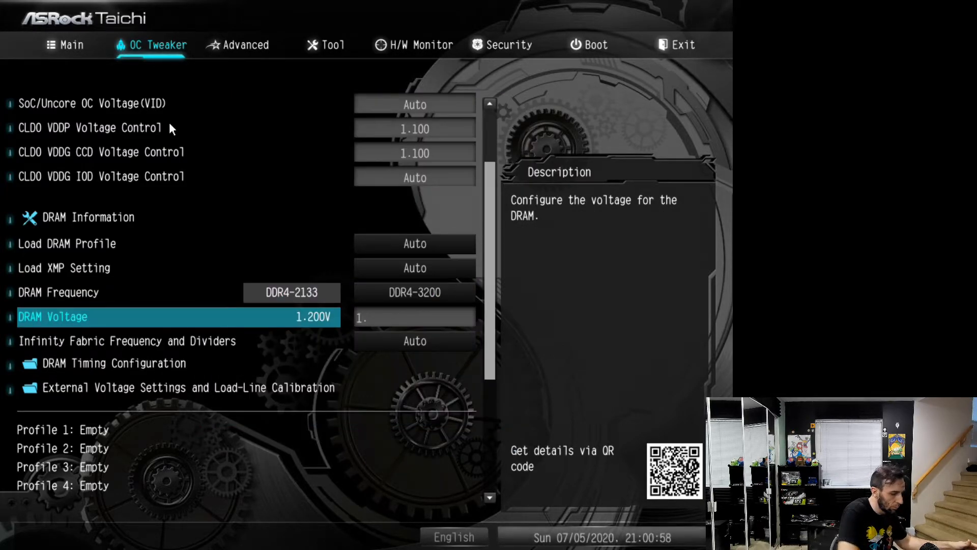
{"action": "type", "text": "1.40"}
{"action": "key", "text": "Down"}
{"action": "key", "text": "Down"}
{"action": "key", "text": "Return"}
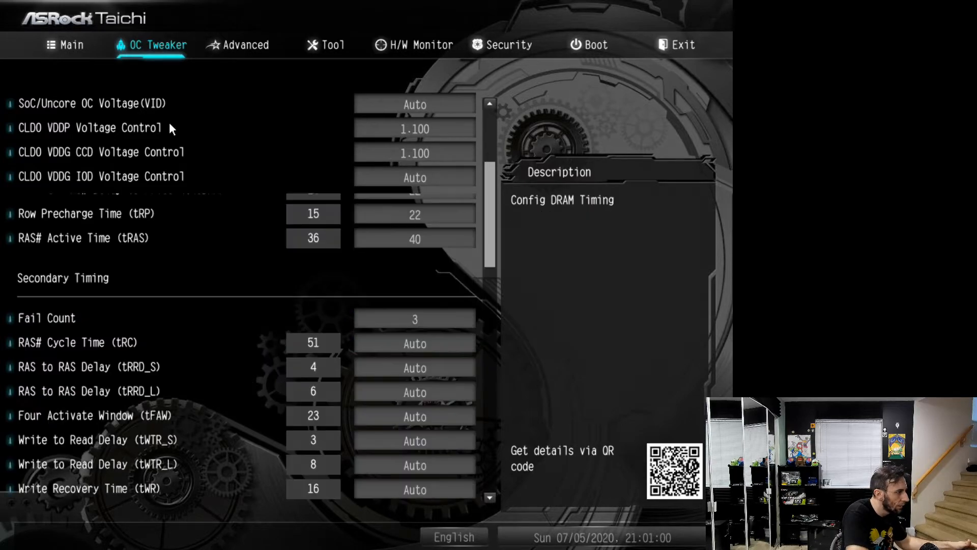
{"action": "type", "text": "19"}
{"action": "key", "text": "Down"}
{"action": "type", "text": "19"}
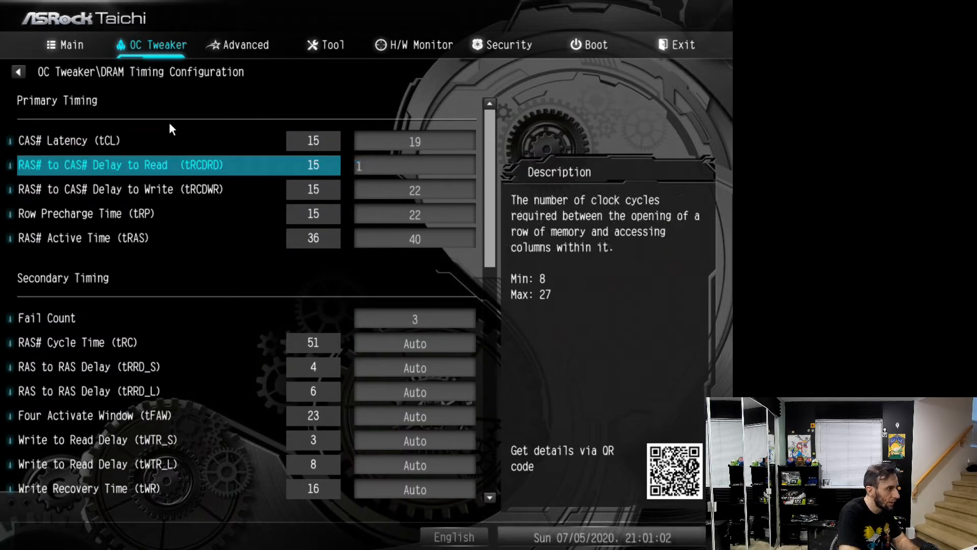
{"action": "key", "text": "Down"}
{"action": "type", "text": "19"}
{"action": "key", "text": "Down"}
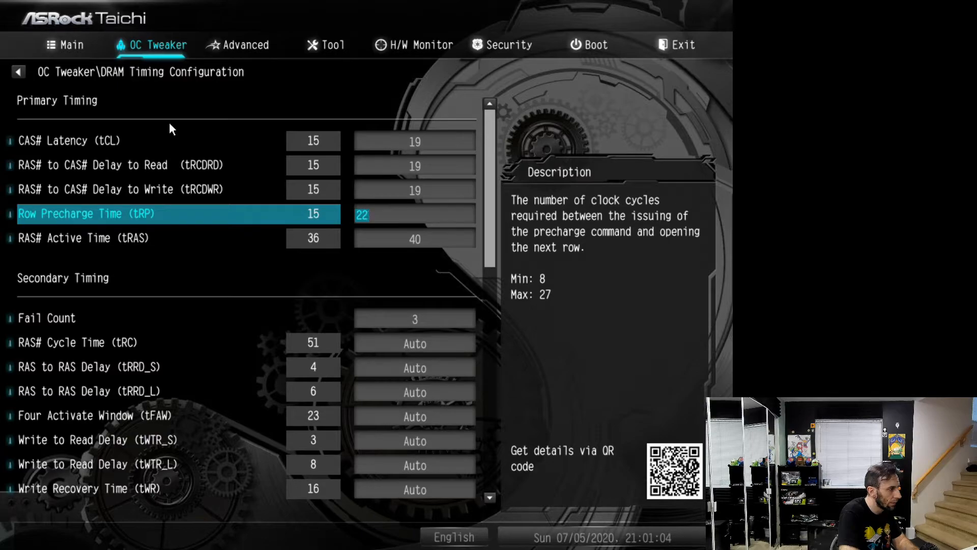
{"action": "type", "text": "19"}
{"action": "key", "text": "Down"}
{"action": "type", "text": "39"}
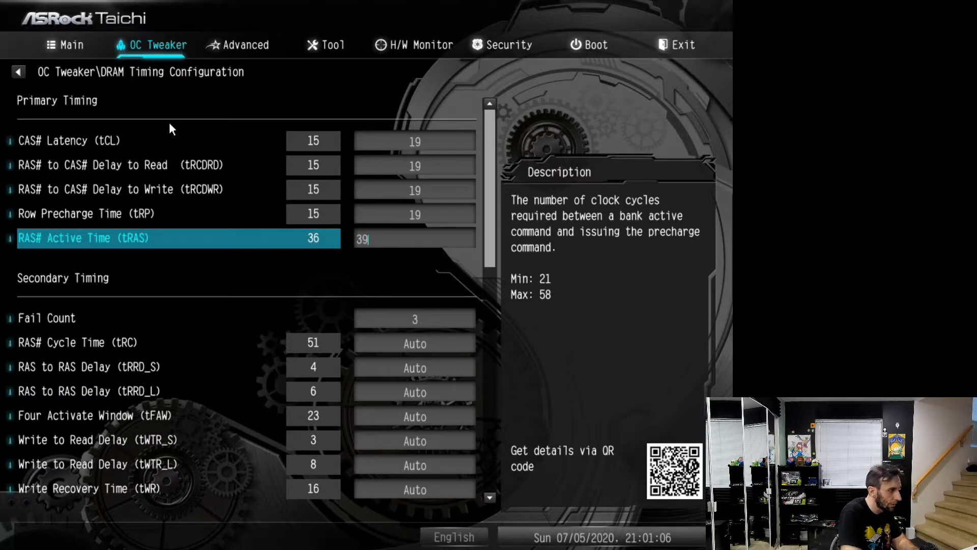
Look through the secondary DRAM timings and the available ProcODT resistance options
{"action": "key", "text": "Down"}
{"action": "key", "text": "Down"}
{"action": "key", "text": "Down"}
{"action": "key", "text": "Down"}
{"action": "key", "text": "Down"}
{"action": "key", "text": "Down"}
{"action": "key", "text": "Down"}
{"action": "key", "text": "Down"}
{"action": "key", "text": "Down"}
{"action": "key", "text": "Down"}
{"action": "key", "text": "Down"}
{"action": "key", "text": "Down"}
{"action": "key", "text": "Down"}
{"action": "key", "text": "Down"}
{"action": "key", "text": "Down"}
{"action": "key", "text": "Down"}
{"action": "key", "text": "Down"}
{"action": "key", "text": "Down"}
{"action": "key", "text": "Down"}
{"action": "key", "text": "Down"}
{"action": "key", "text": "Down"}
{"action": "key", "text": "Down"}
{"action": "key", "text": "Down"}
{"action": "key", "text": "Down"}
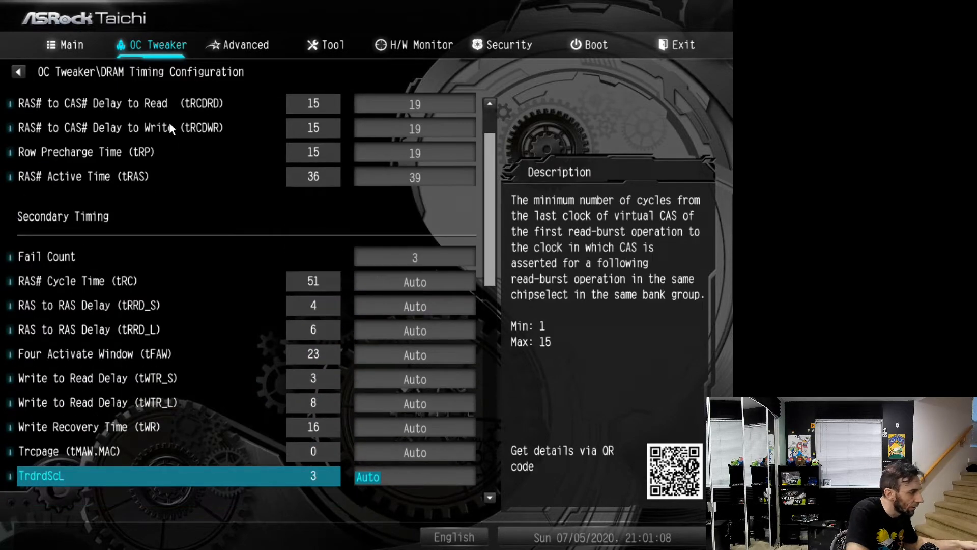
{"action": "key", "text": "Up"}
{"action": "key", "text": "Up"}
{"action": "key", "text": "Up"}
{"action": "key", "text": "Up"}
{"action": "key", "text": "Up"}
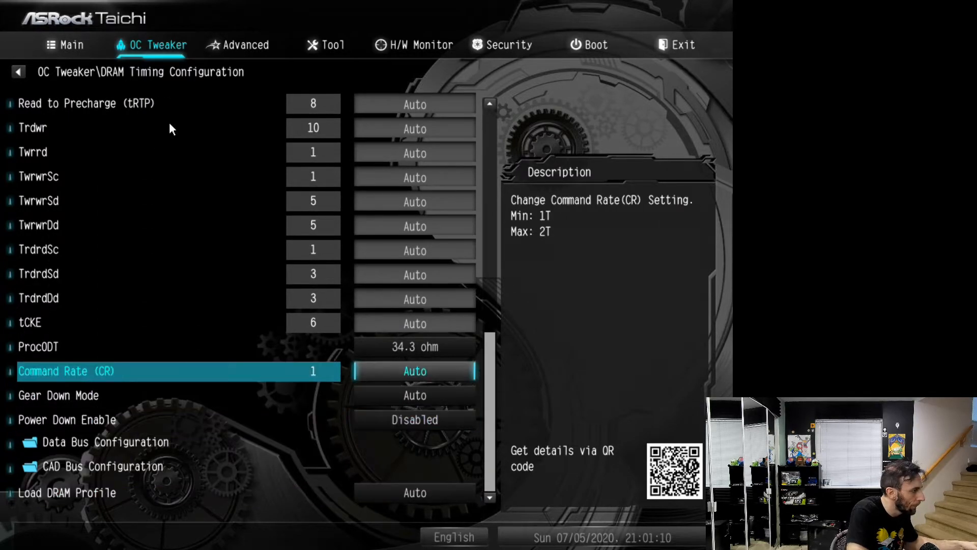
{"action": "key", "text": "Down"}
{"action": "key", "text": "Down"}
{"action": "key", "text": "Down"}
{"action": "key", "text": "Up"}
{"action": "key", "text": "Up"}
{"action": "key", "text": "Up"}
{"action": "key", "text": "Up"}
{"action": "key", "text": "Return"}
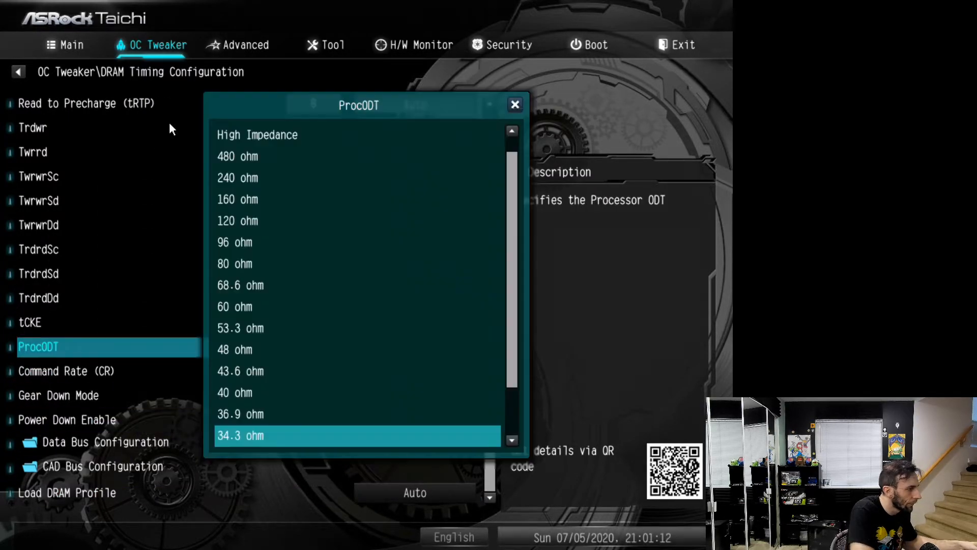
{"action": "key", "text": "Escape"}
Set Command Rate (CR) to 2T and leave the DRAM Timing Configuration
{"action": "key", "text": "Down"}
{"action": "key", "text": "Return"}
{"action": "key", "text": "Down"}
{"action": "key", "text": "Down"}
{"action": "key", "text": "Return"}
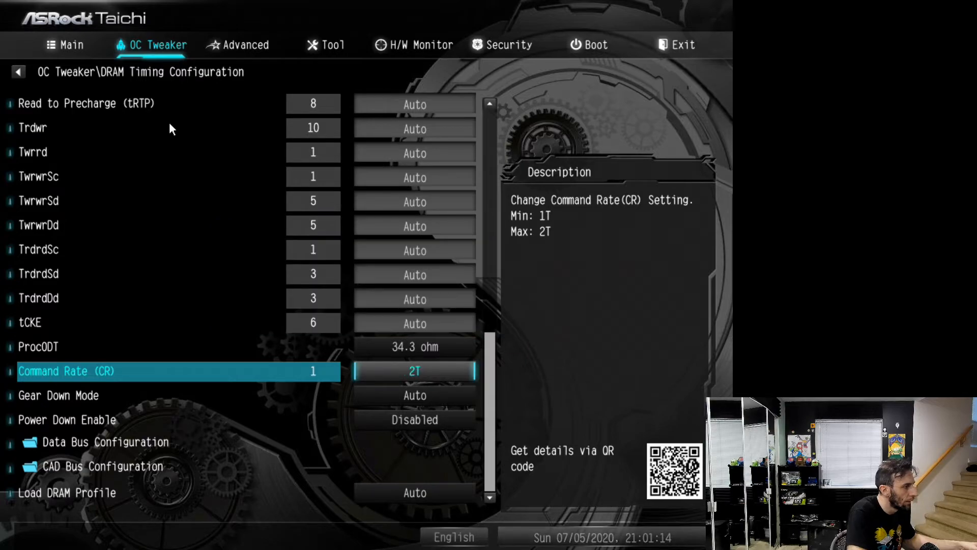
{"action": "key", "text": "Escape"}
In the external voltage settings, set CPU VDDCR_SOC Voltage to Fixed Mode with a fixed voltage of 1.100 V
{"action": "key", "text": "Down"}
{"action": "key", "text": "Up"}
{"action": "key", "text": "Down"}
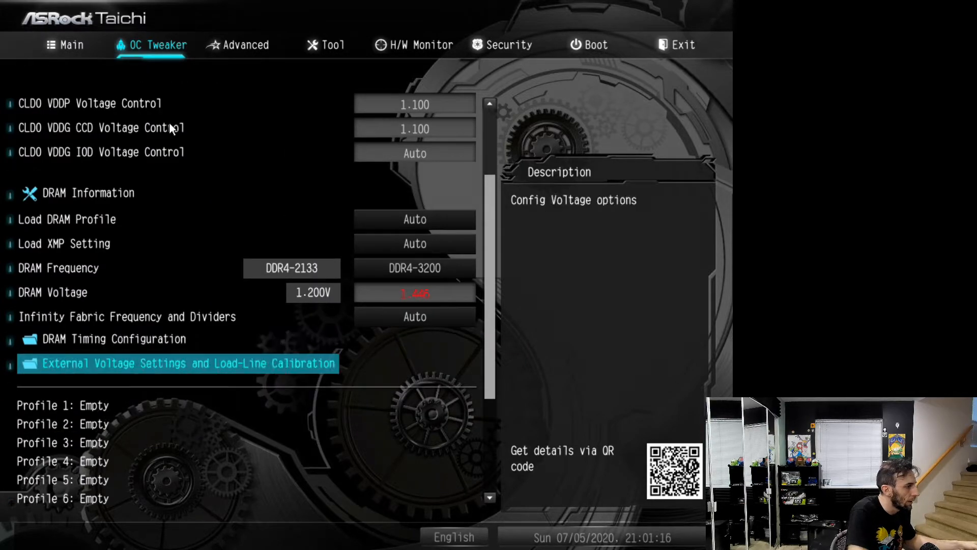
{"action": "key", "text": "Return"}
{"action": "key", "text": "Down"}
{"action": "key", "text": "Down"}
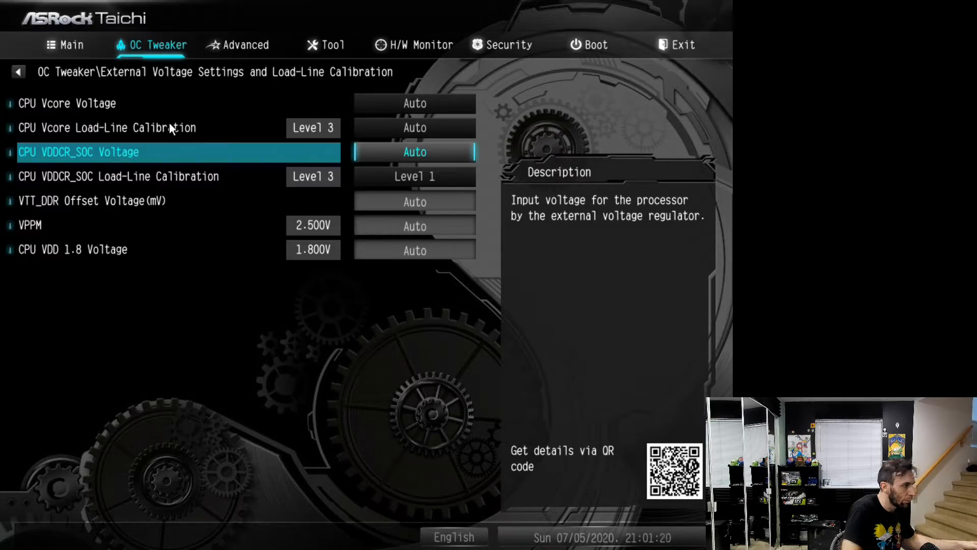
{"action": "key", "text": "plus"}
{"action": "key", "text": "Return"}
{"action": "key", "text": "Down"}
{"action": "key", "text": "Return"}
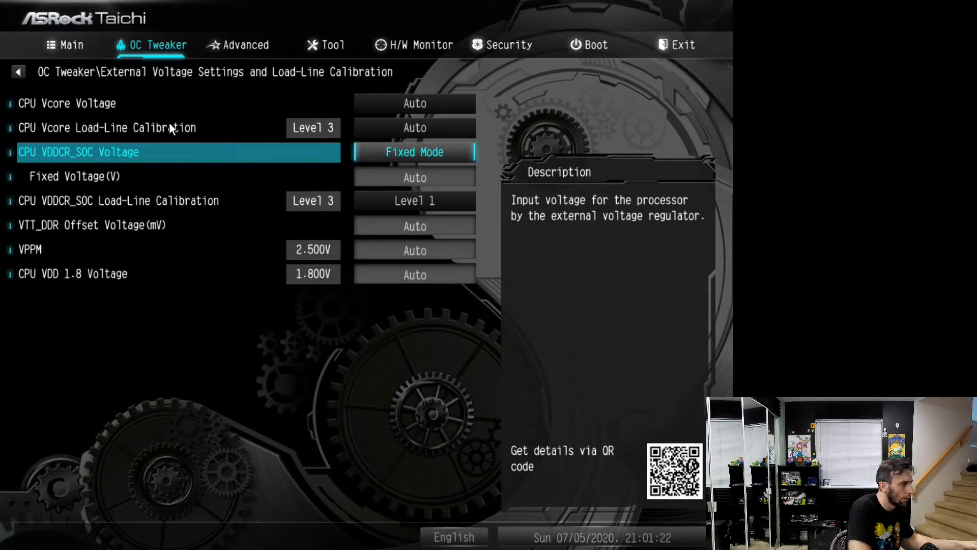
{"action": "key", "text": "Down"}
{"action": "type", "text": "1"}
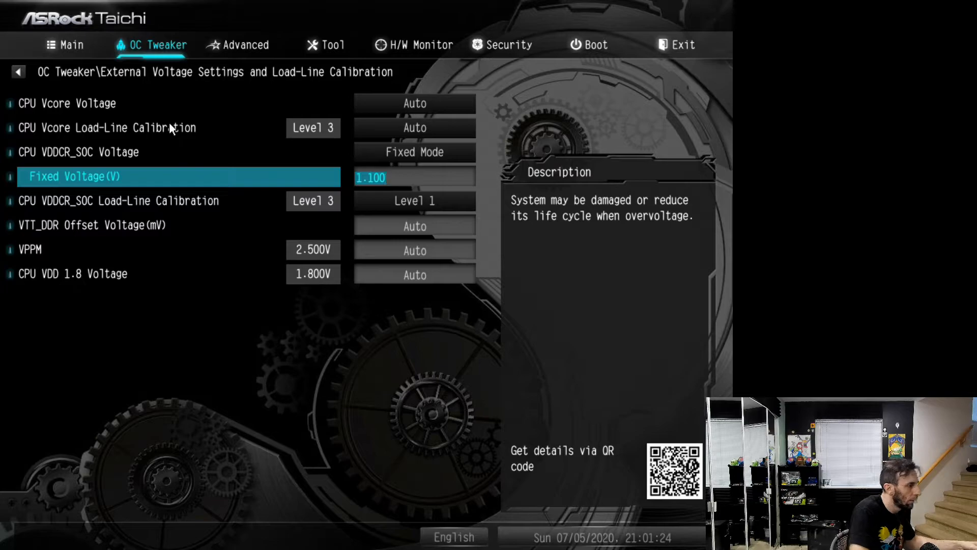
{"action": "key", "text": "Down"}
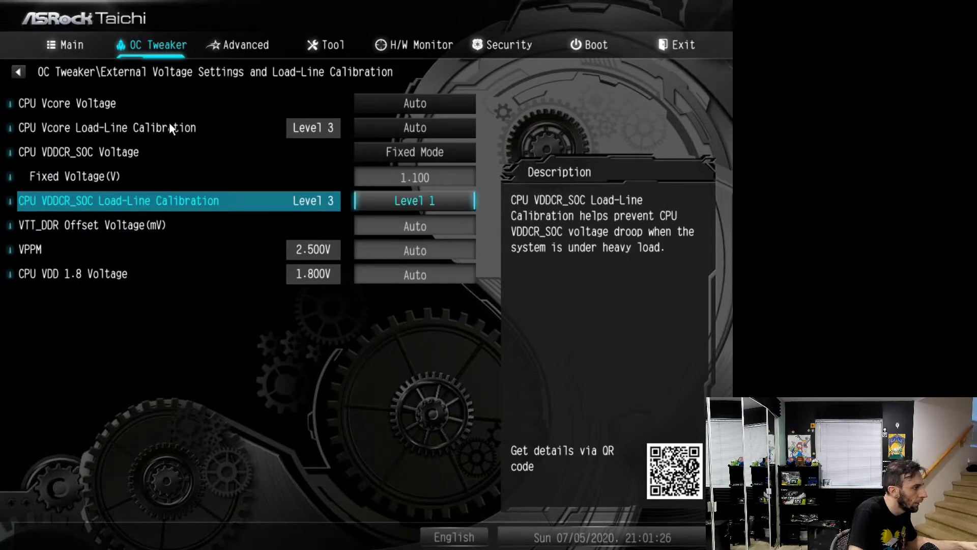
{"action": "key", "text": "Down"}
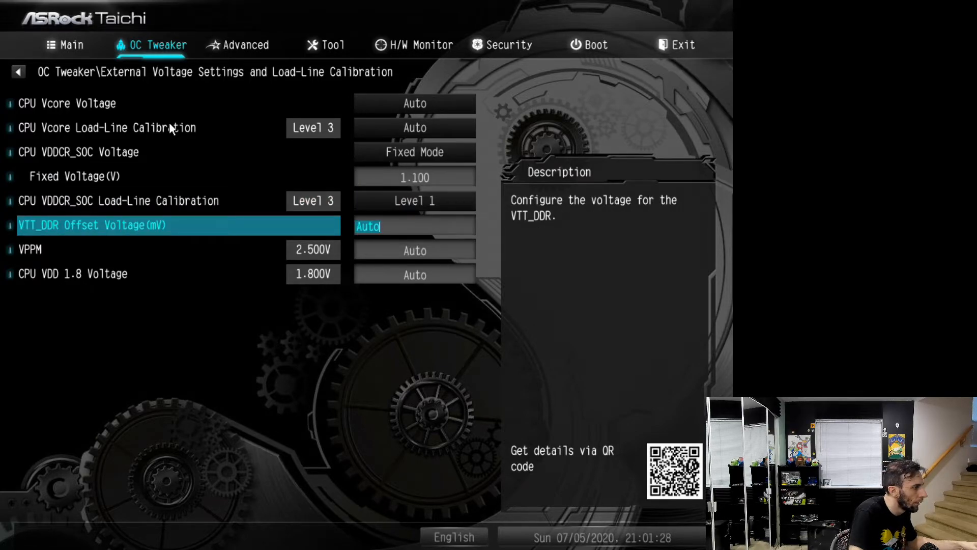
Set CPU Vcore Voltage to Fixed Mode with a fixed voltage of 1.300 V and leave the external voltage settings
{"action": "key", "text": "Down"}
{"action": "key", "text": "Up"}
{"action": "key", "text": "Up"}
{"action": "key", "text": "Up"}
{"action": "key", "text": "Up"}
{"action": "key", "text": "Up"}
{"action": "key", "text": "Up"}
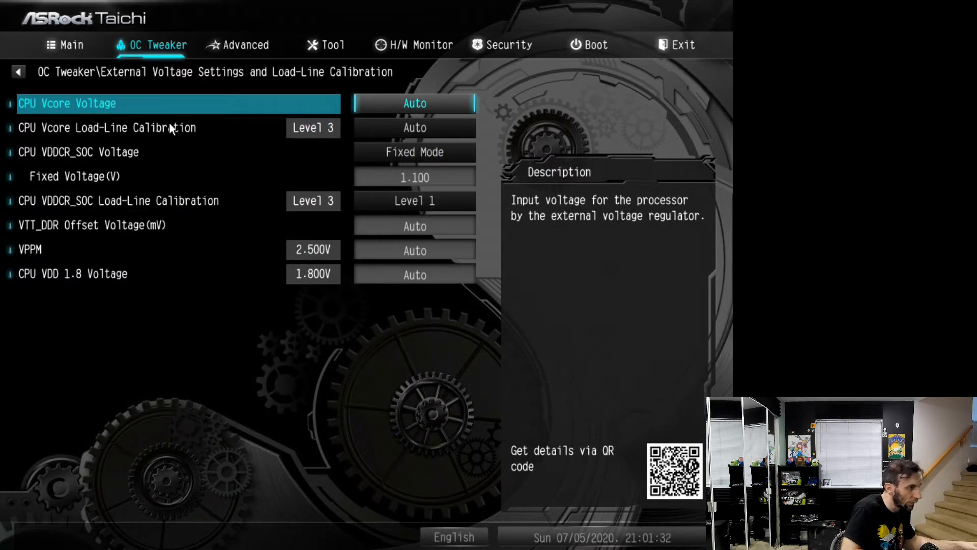
{"action": "key", "text": "Return"}
{"action": "key", "text": "Down"}
{"action": "key", "text": "Down"}
{"action": "key", "text": "Return"}
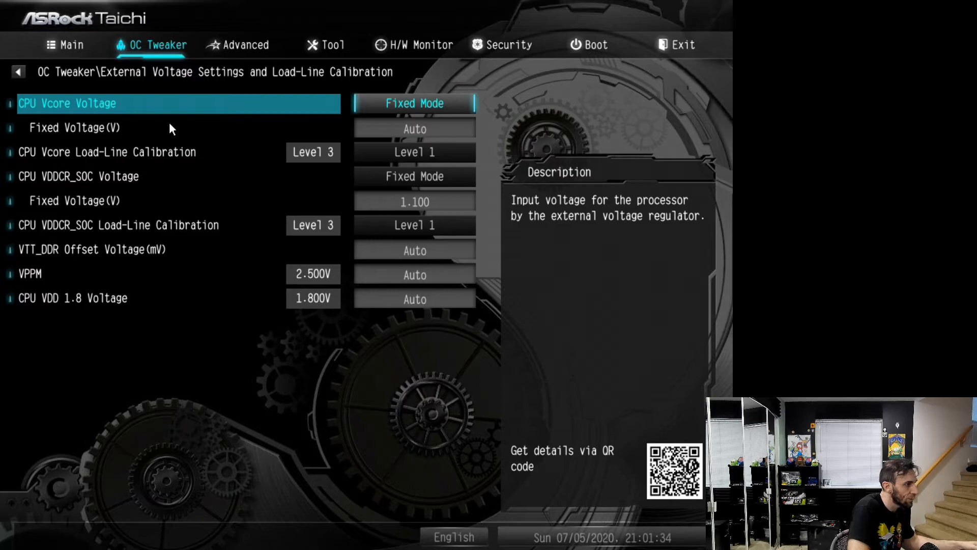
{"action": "key", "text": "Down"}
{"action": "type", "text": "1.300"}
{"action": "key", "text": "Down"}
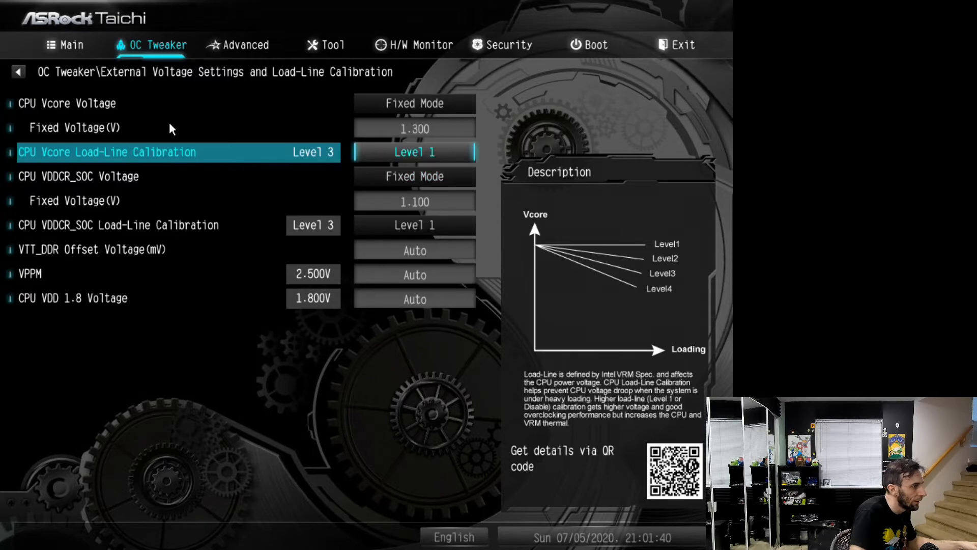
{"action": "key", "text": "Up"}
{"action": "key", "text": "Down"}
{"action": "key", "text": "Down"}
{"action": "key", "text": "Down"}
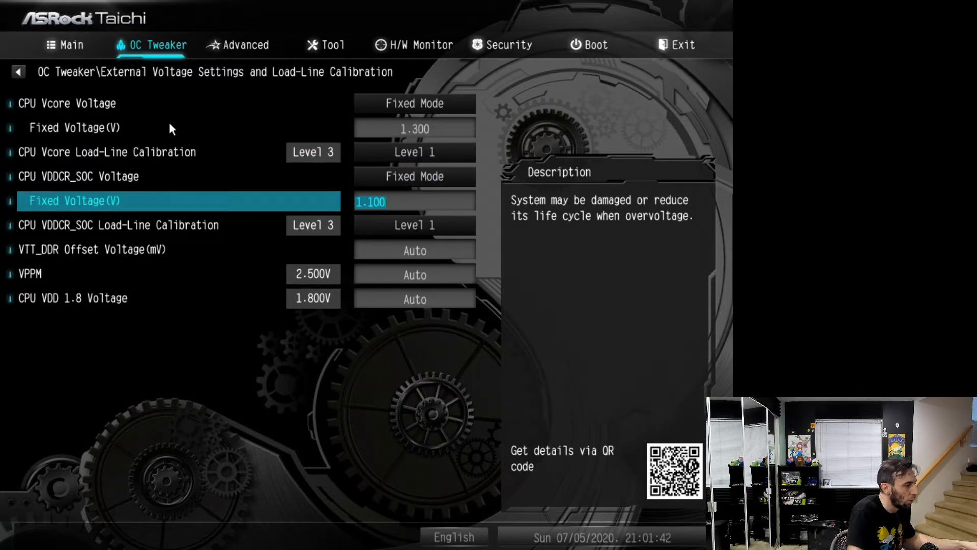
{"action": "key", "text": "Escape"}
Set Infinity Fabric Frequency and Dividers to 1600MHz, declining to discard changes and exit setup
{"action": "key", "text": "Up"}
{"action": "key", "text": "Up"}
{"action": "key", "text": "Up"}
{"action": "key", "text": "Up"}
{"action": "key", "text": "Up"}
{"action": "key", "text": "Up"}
{"action": "key", "text": "Up"}
{"action": "key", "text": "Up"}
{"action": "key", "text": "Up"}
{"action": "key", "text": "Up"}
{"action": "key", "text": "Up"}
{"action": "key", "text": "Up"}
{"action": "key", "text": "Up"}
{"action": "key", "text": "Up"}
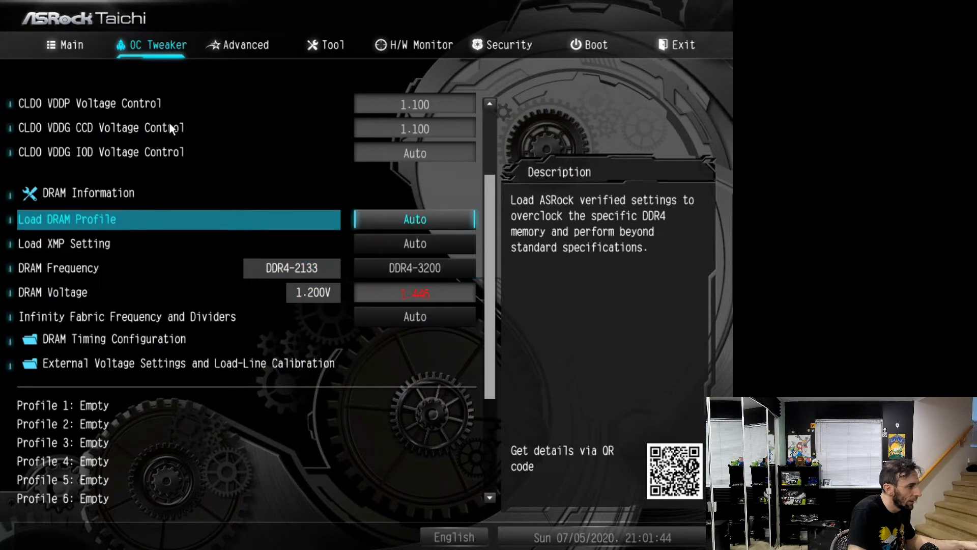
{"action": "key", "text": "Down"}
{"action": "key", "text": "Down"}
{"action": "key", "text": "Down"}
{"action": "key", "text": "Down"}
{"action": "key", "text": "Down"}
{"action": "key", "text": "Down"}
{"action": "key", "text": "Down"}
{"action": "key", "text": "Down"}
{"action": "key", "text": "Down"}
{"action": "key", "text": "Down"}
{"action": "key", "text": "Down"}
{"action": "key", "text": "Down"}
{"action": "key", "text": "Down"}
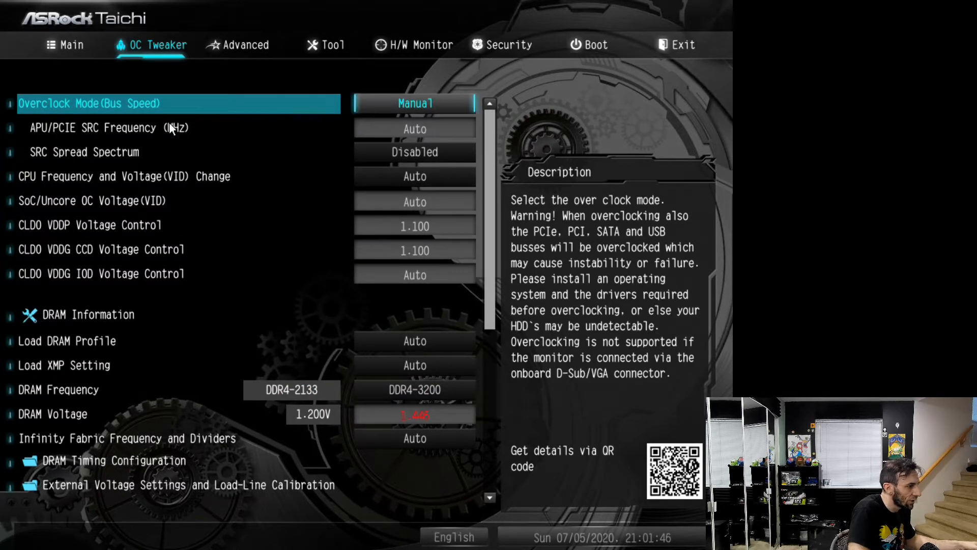
{"action": "key", "text": "Return"}
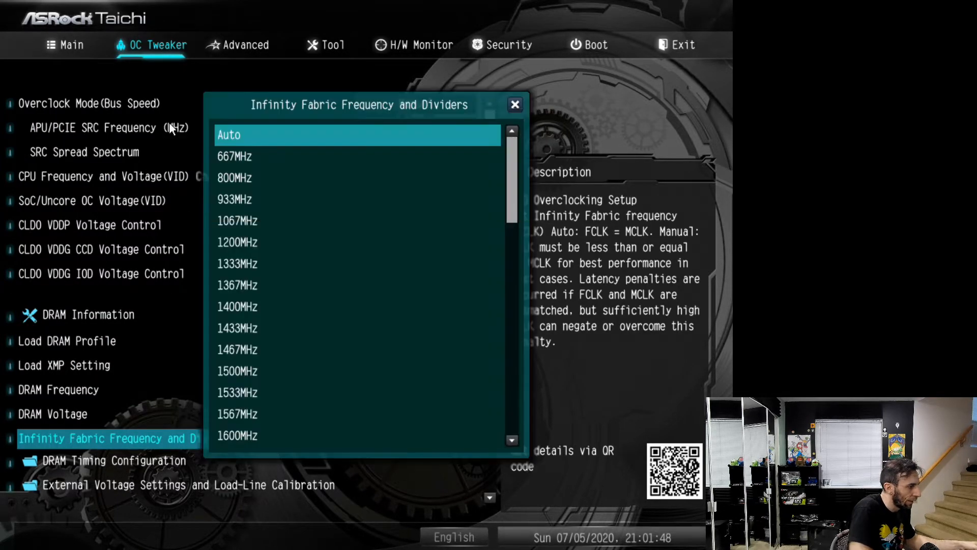
{"action": "key", "text": "Down"}
{"action": "key", "text": "Down"}
{"action": "key", "text": "Down"}
{"action": "key", "text": "Down"}
{"action": "key", "text": "Down"}
{"action": "key", "text": "Down"}
{"action": "key", "text": "Down"}
{"action": "key", "text": "Down"}
{"action": "key", "text": "Down"}
{"action": "key", "text": "Down"}
{"action": "key", "text": "Down"}
{"action": "key", "text": "Down"}
{"action": "key", "text": "Down"}
{"action": "key", "text": "Down"}
{"action": "key", "text": "Down"}
{"action": "key", "text": "Down"}
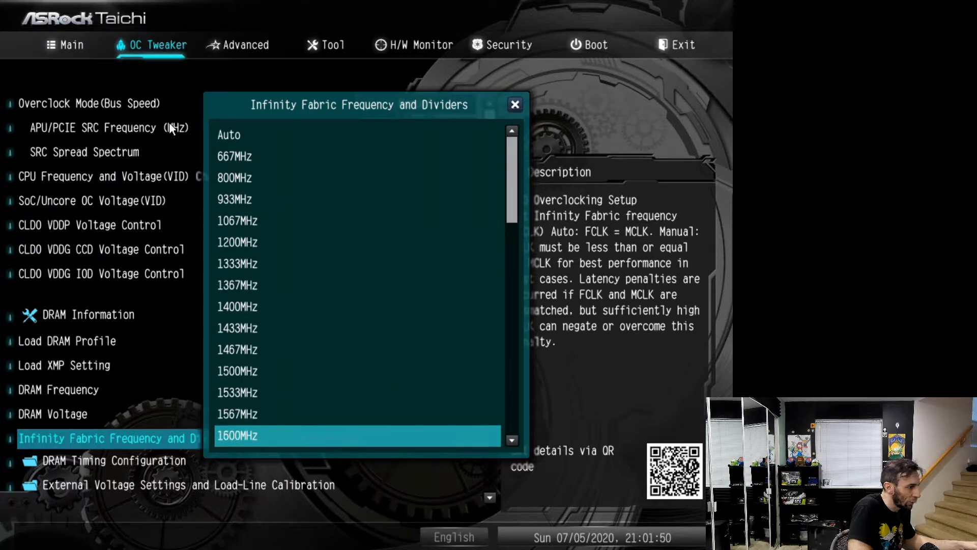
{"action": "key", "text": "Return"}
{"action": "key", "text": "Escape"}
{"action": "key", "text": "Right"}
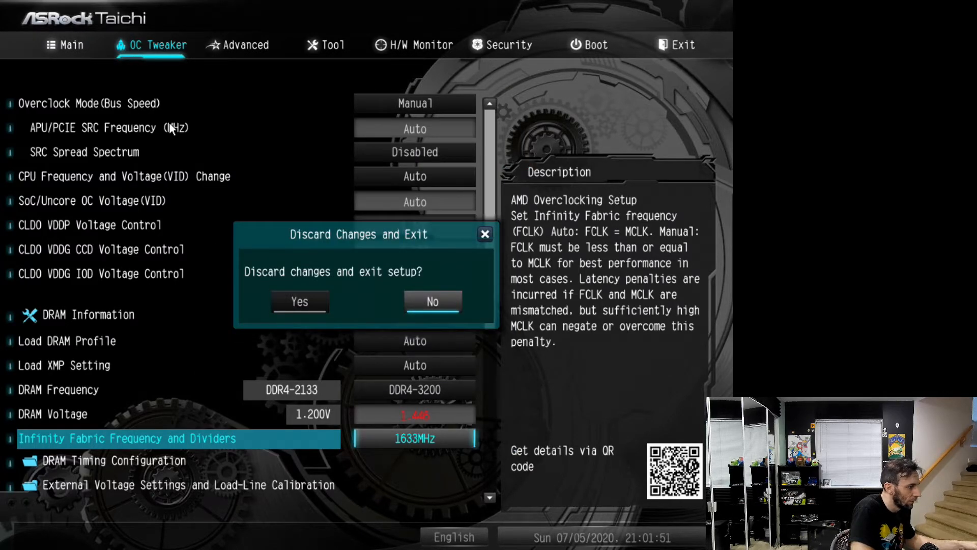
{"action": "key", "text": "Return"}
{"action": "key", "text": "Return"}
{"action": "key", "text": "Up"}
{"action": "key", "text": "Return"}
Save the UEFI changes and exit setup to boot into Windows
{"action": "key", "text": "Up"}
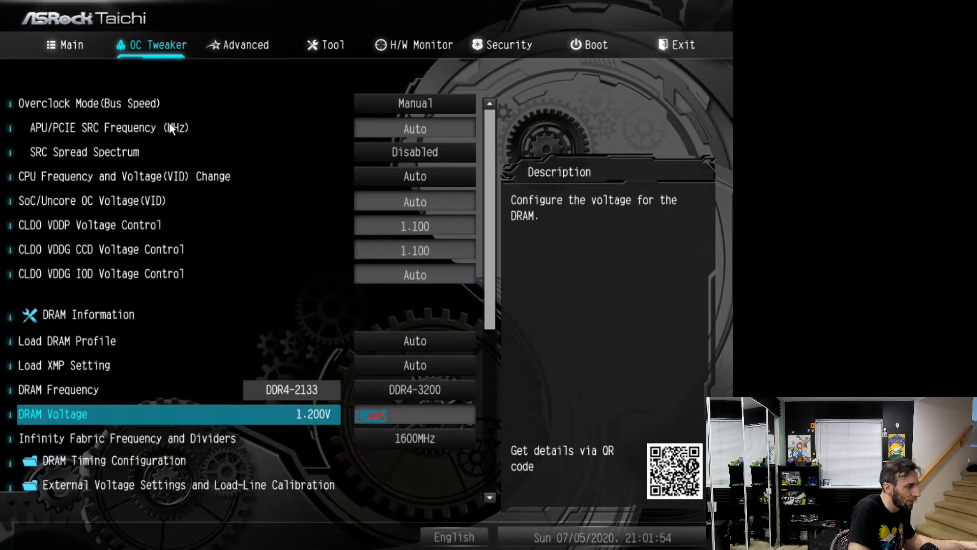
{"action": "key", "text": "Left"}
{"action": "key", "text": "Left"}
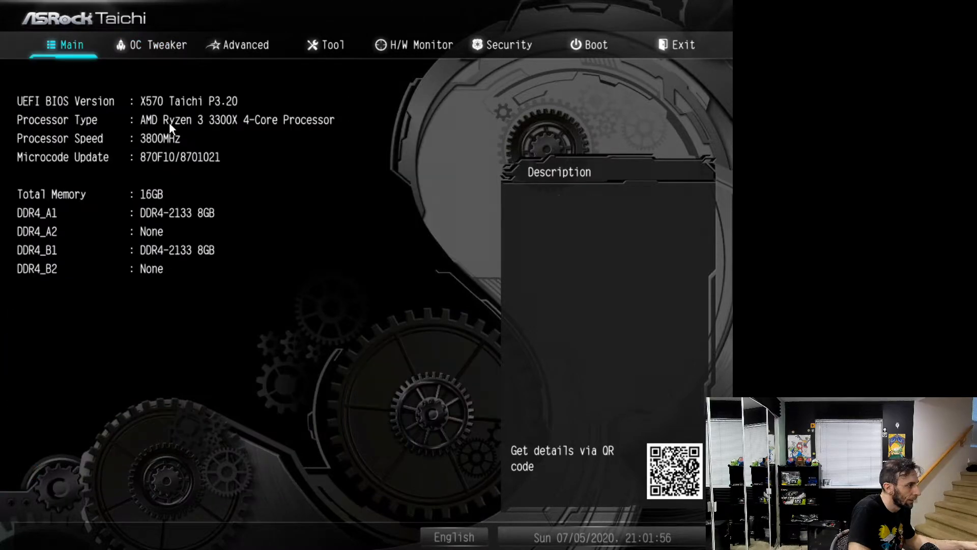
{"action": "key", "text": "Return"}
{"action": "key", "text": "Return"}
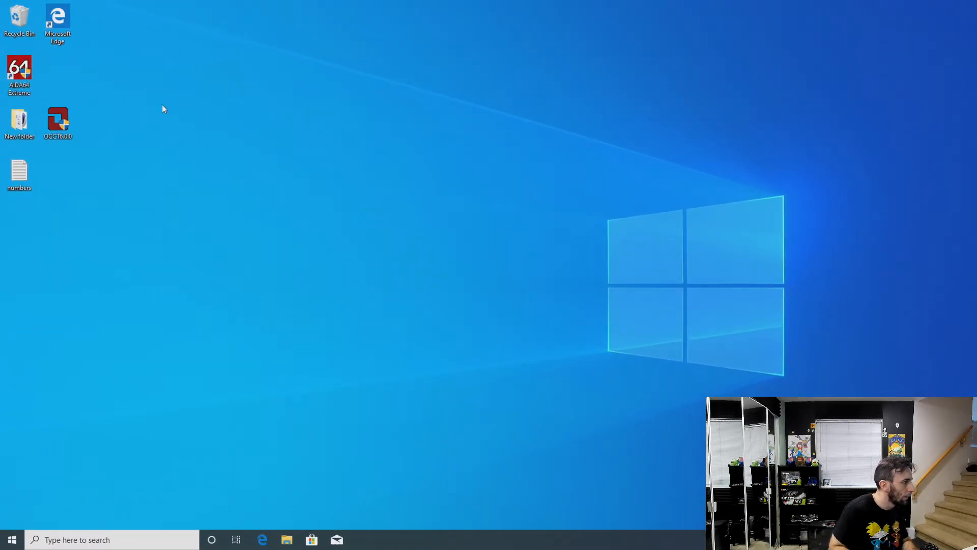
Launch AIDA64 Extreme with administrator permission and check the computer's sensor readings, including the CPU Core voltage and power values
{"action": "double_click", "coordinate": [23, 81]}
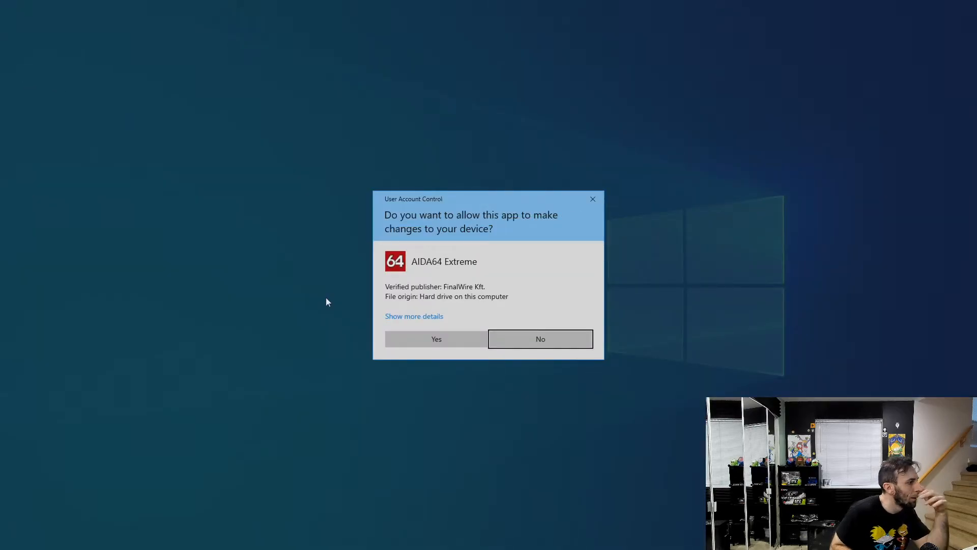
{"action": "left_click", "coordinate": [419, 344]}
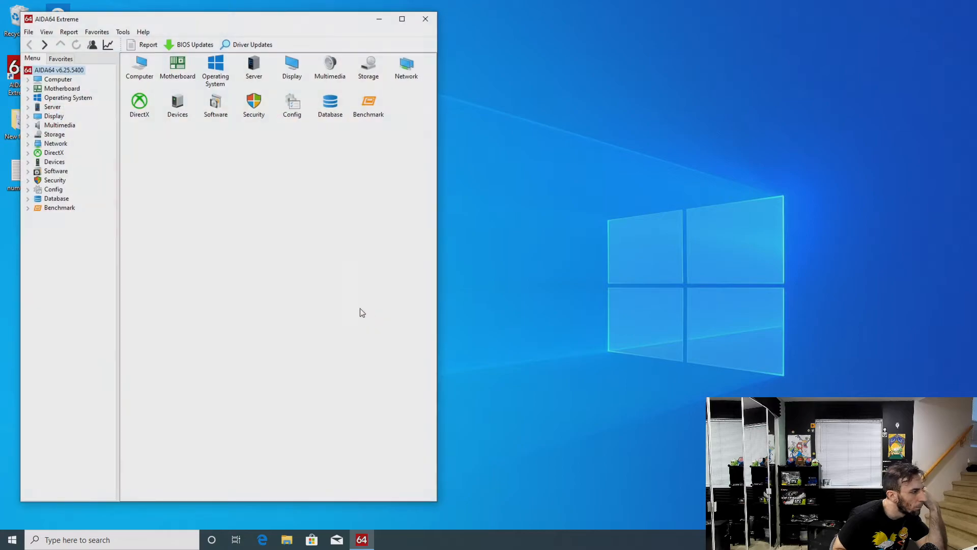
{"action": "left_click", "coordinate": [28, 80]}
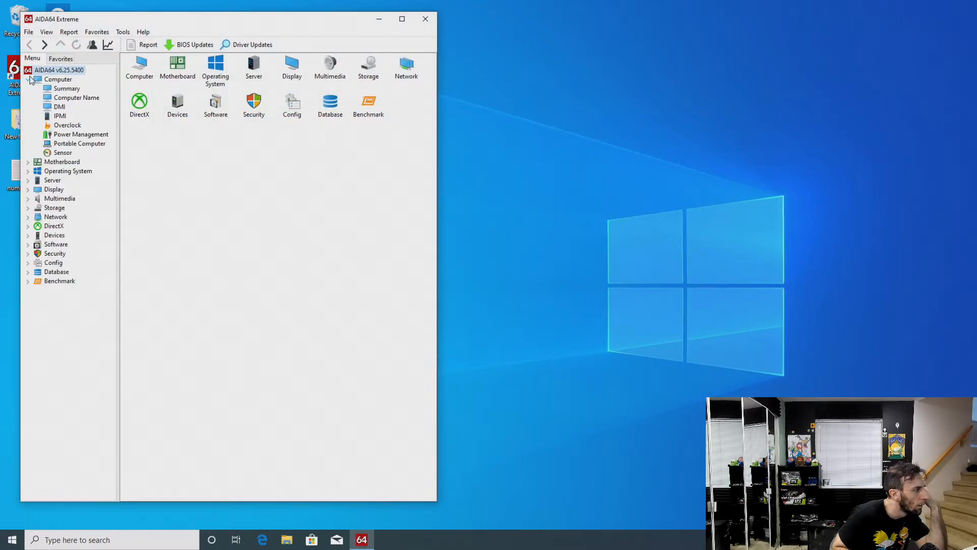
{"action": "left_click", "coordinate": [64, 153]}
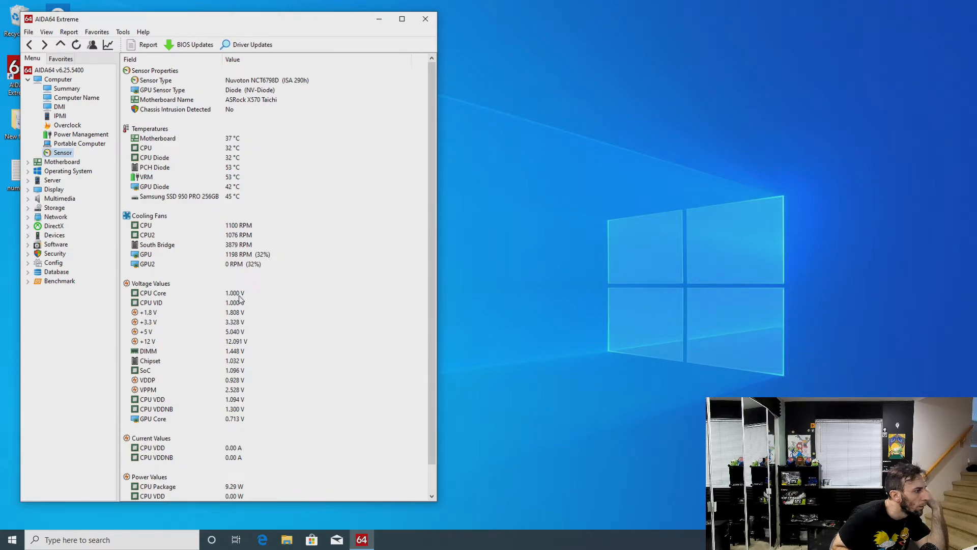
{"action": "left_click", "coordinate": [239, 295]}
{"action": "scroll", "coordinate": [317, 321], "scroll_direction": "down", "scroll_amount": 1}
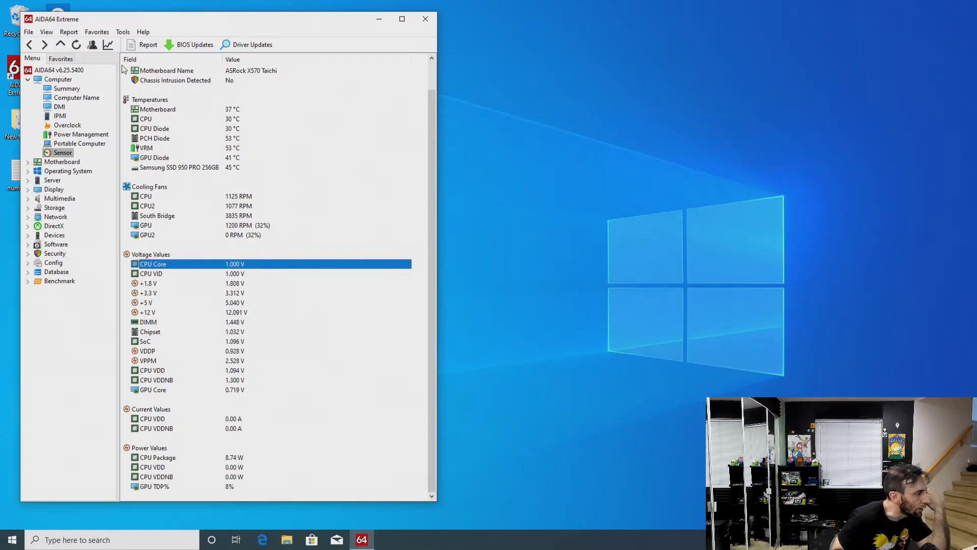
Run a brief System Stability Test with only Stress CPU enabled beside the sensor readings, and close it after stopping
{"action": "left_click", "coordinate": [122, 32]}
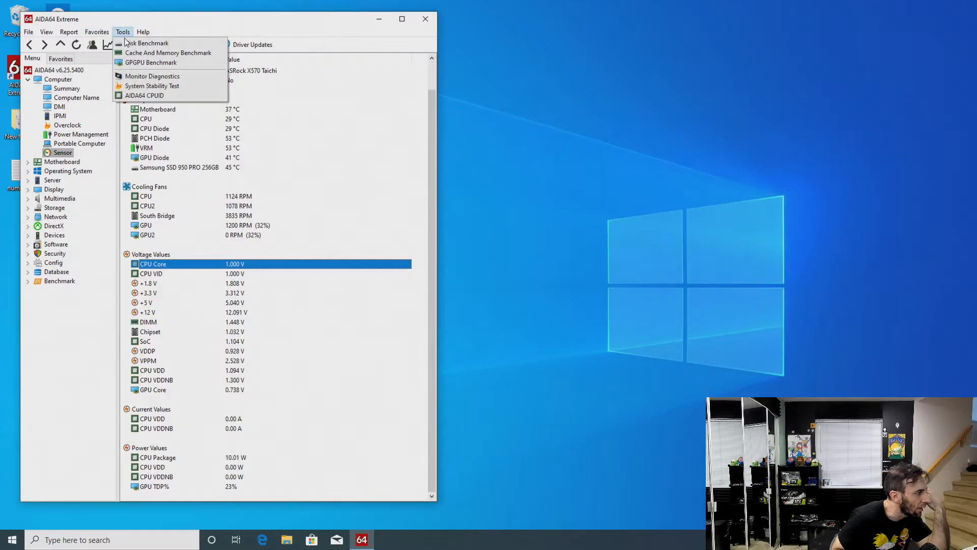
{"action": "left_click", "coordinate": [148, 86]}
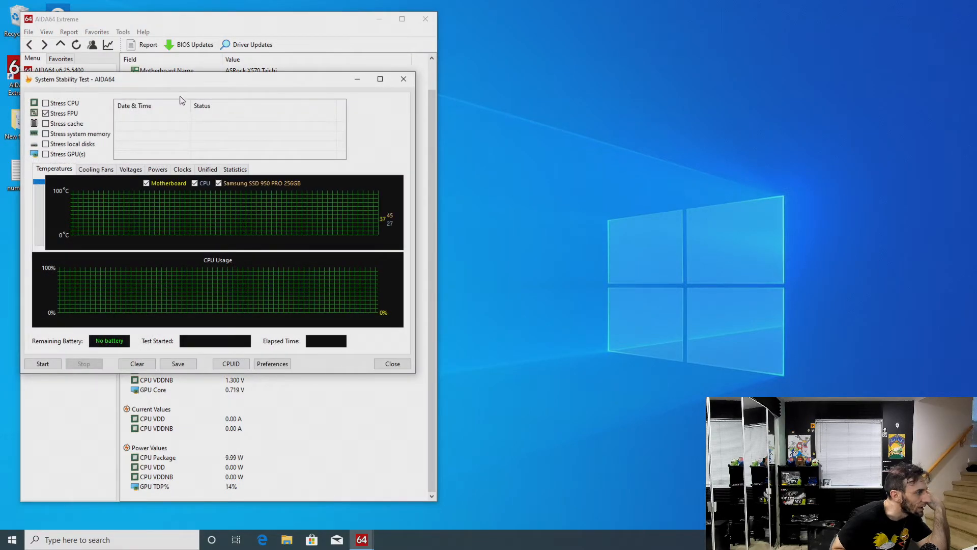
{"action": "left_click_drag", "start_coordinate": [170, 87], "coordinate": [599, 120]}
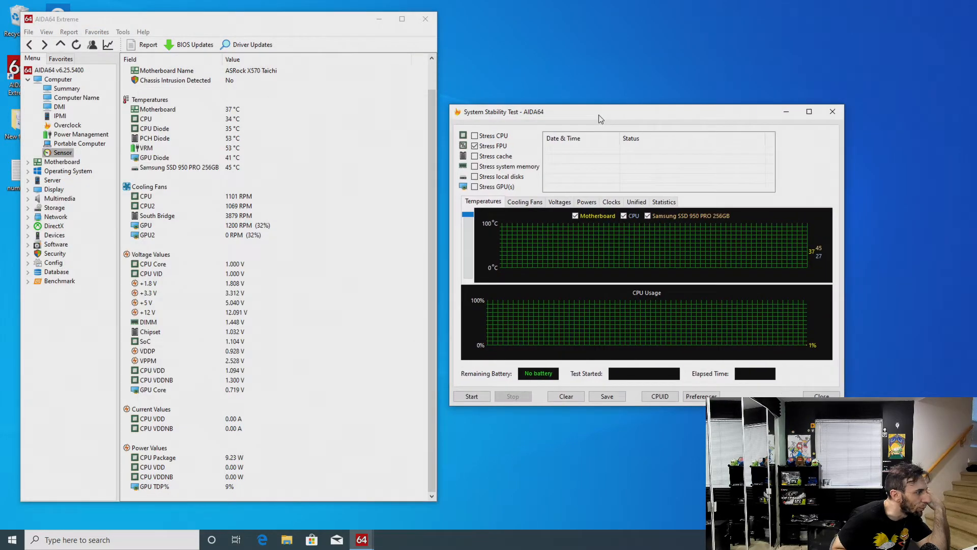
{"action": "left_click", "coordinate": [474, 146]}
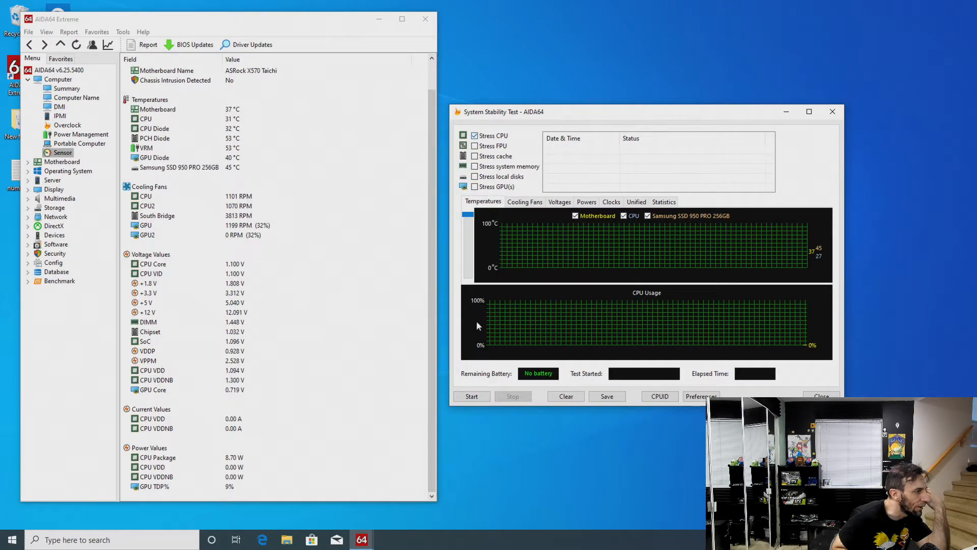
{"action": "left_click", "coordinate": [484, 397]}
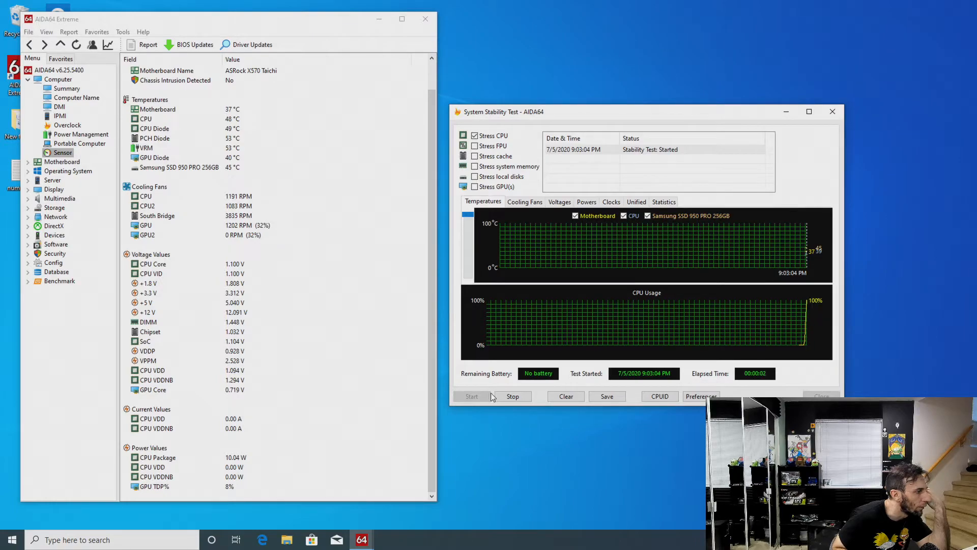
{"action": "left_click", "coordinate": [513, 397]}
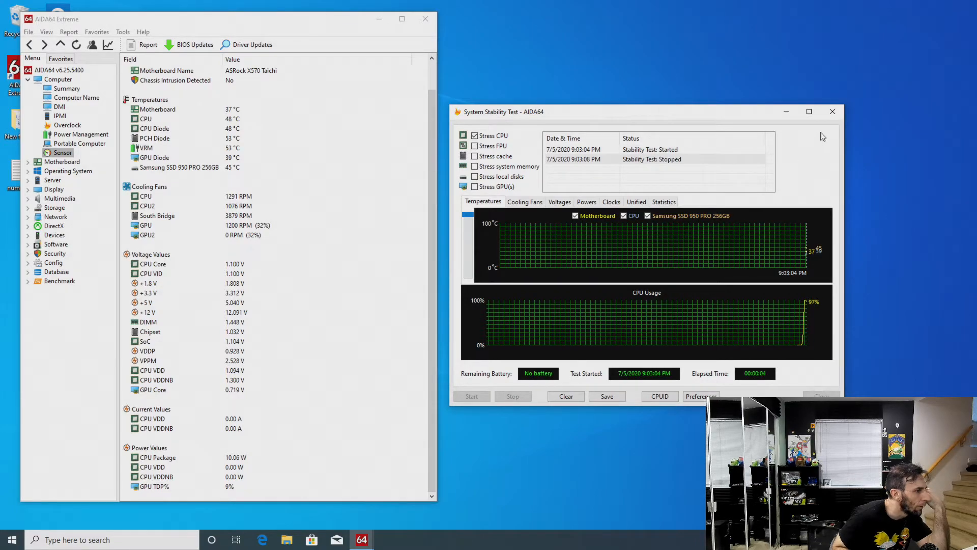
{"action": "left_click", "coordinate": [829, 115]}
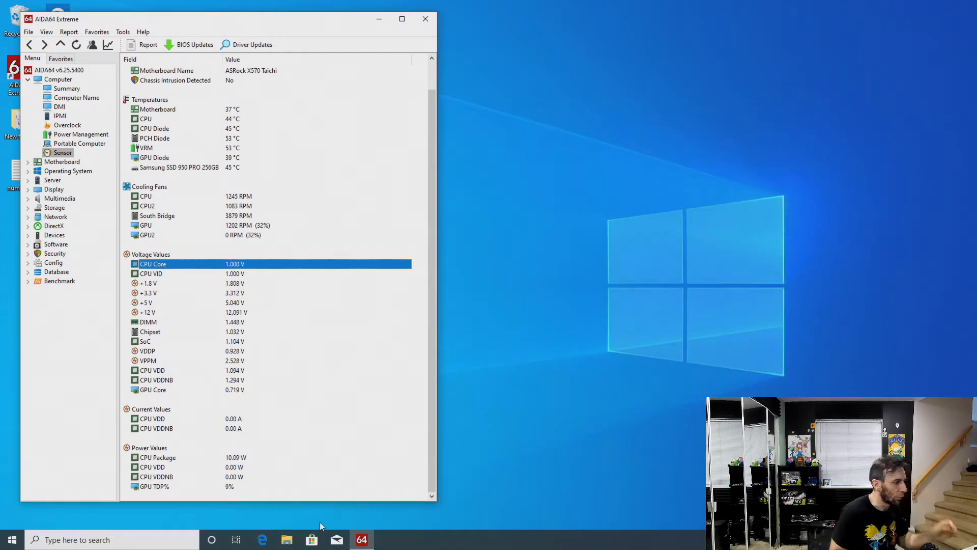
Switch to Microsoft Edge, search Google for "hw info" and open the official HWiNFO website
{"action": "left_click", "coordinate": [262, 540]}
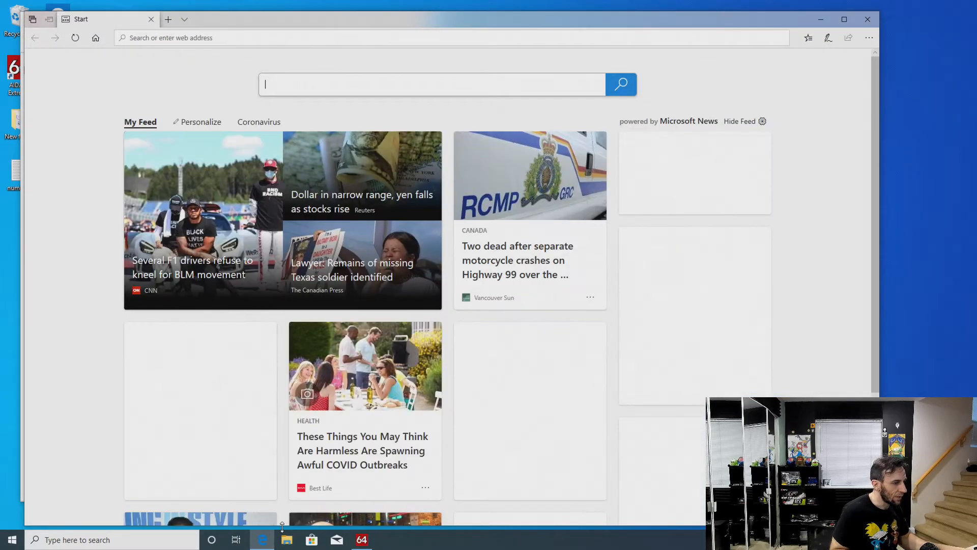
{"action": "left_click", "coordinate": [173, 39]}
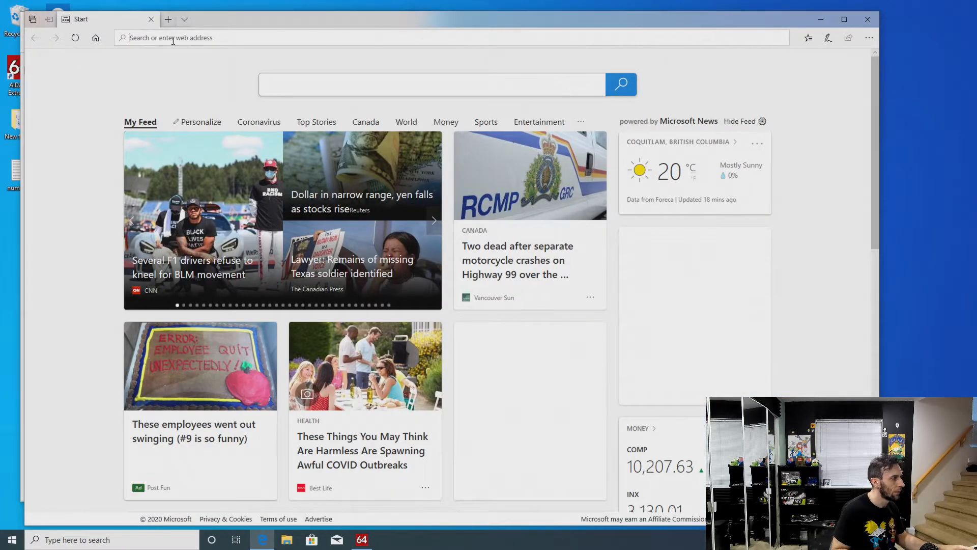
{"action": "type", "text": "google.com/"}
{"action": "key", "text": "Return"}
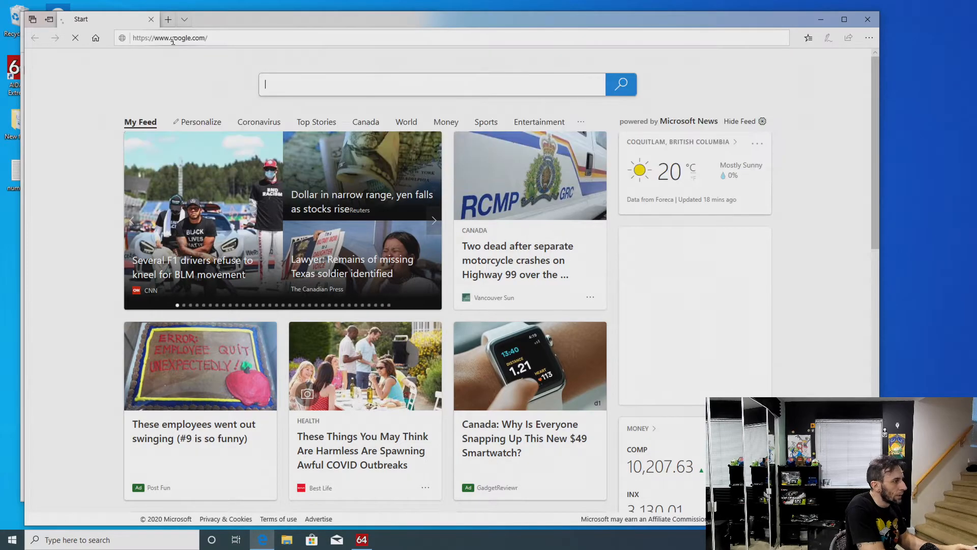
{"action": "type", "text": "hw info"}
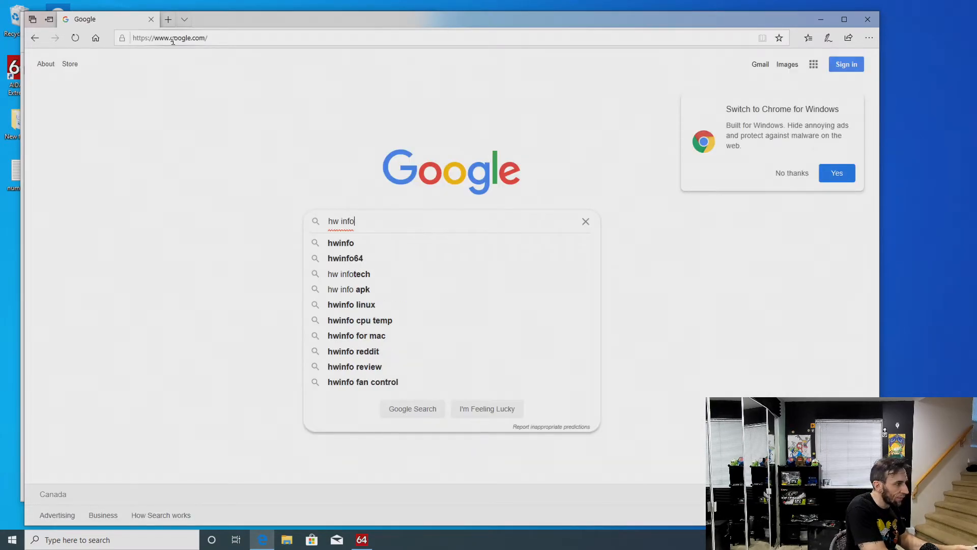
{"action": "key", "text": "Return"}
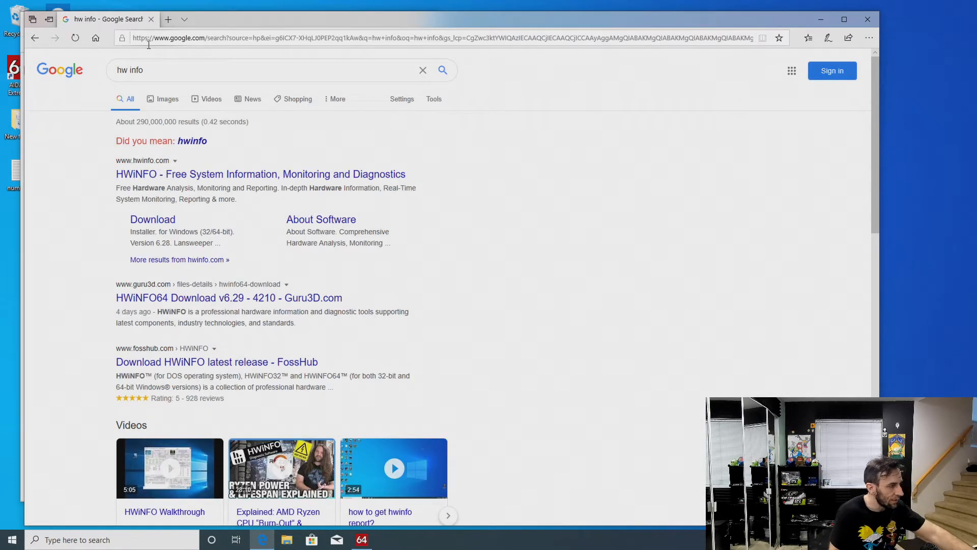
{"action": "left_click", "coordinate": [214, 174]}
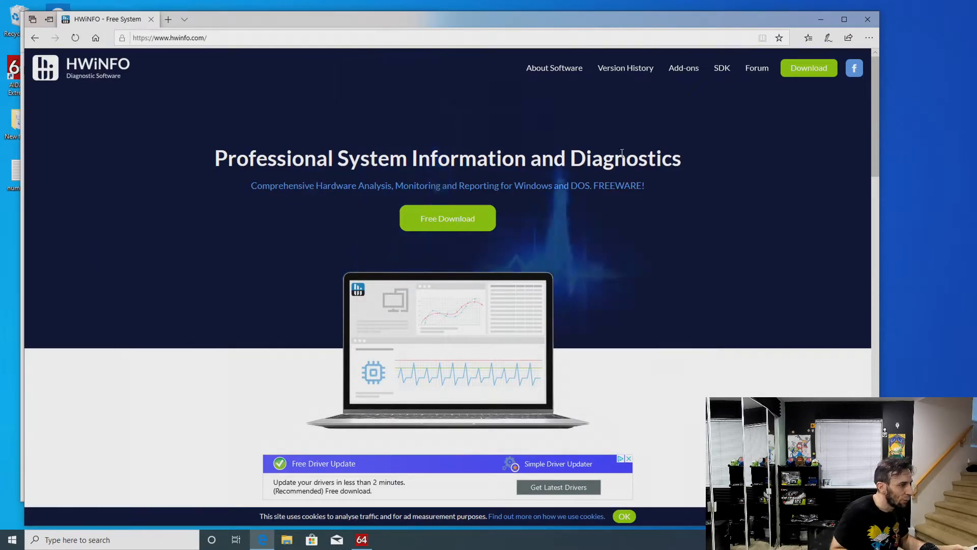
Download the HWiNFO Installer for Windows through the FossHub mirror and run it with administrator permission
{"action": "left_click", "coordinate": [809, 69]}
{"action": "scroll", "coordinate": [354, 326], "scroll_direction": "down", "scroll_amount": 2}
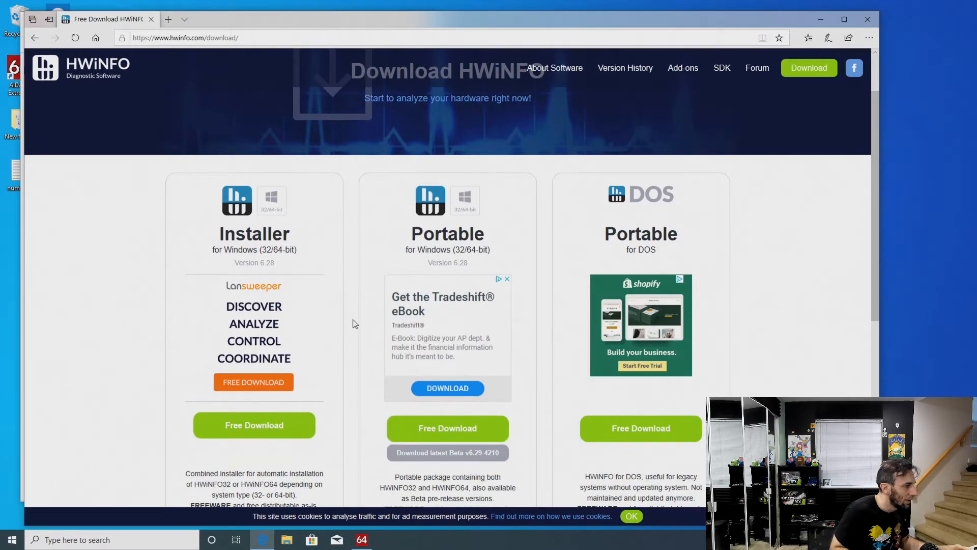
{"action": "mouse_move", "coordinate": [277, 430]}
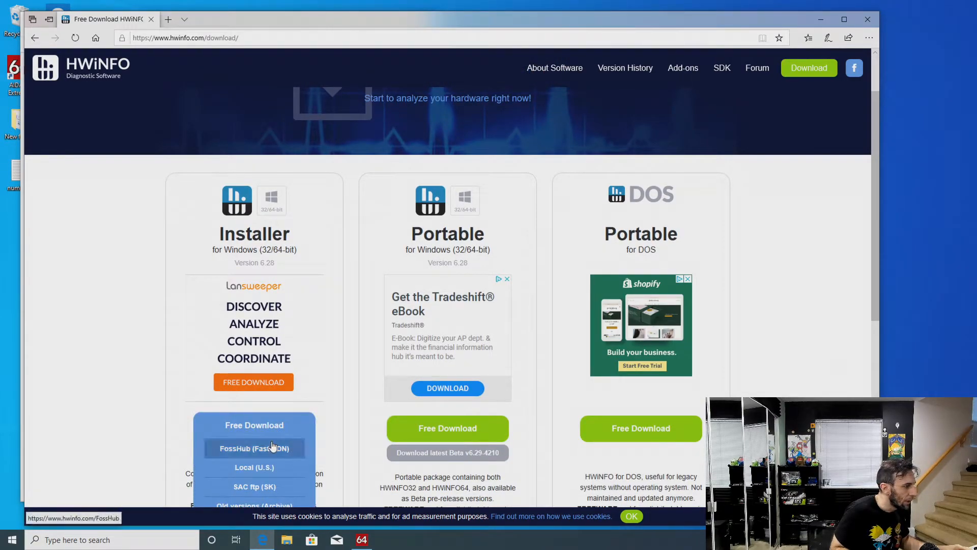
{"action": "left_click", "coordinate": [274, 447]}
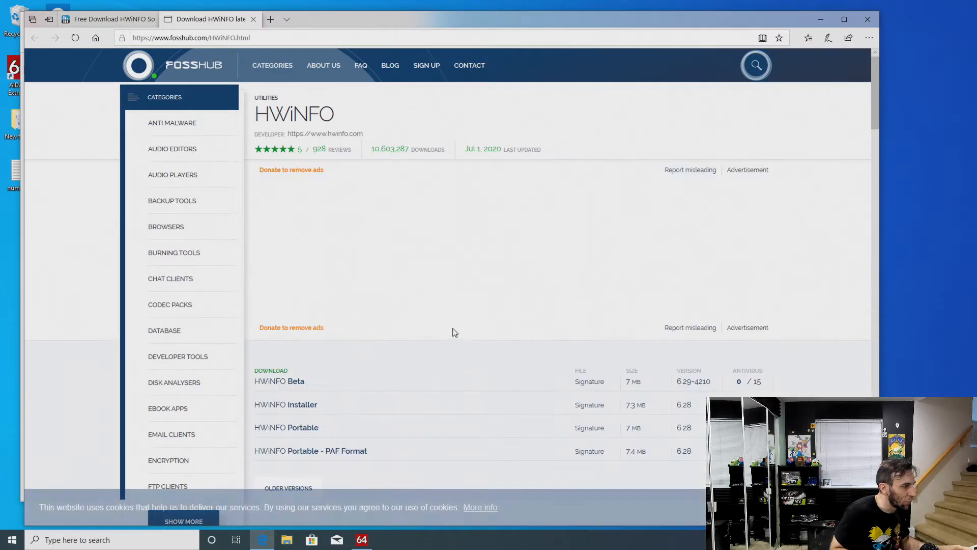
{"action": "scroll", "coordinate": [500, 306], "scroll_direction": "down", "scroll_amount": 2}
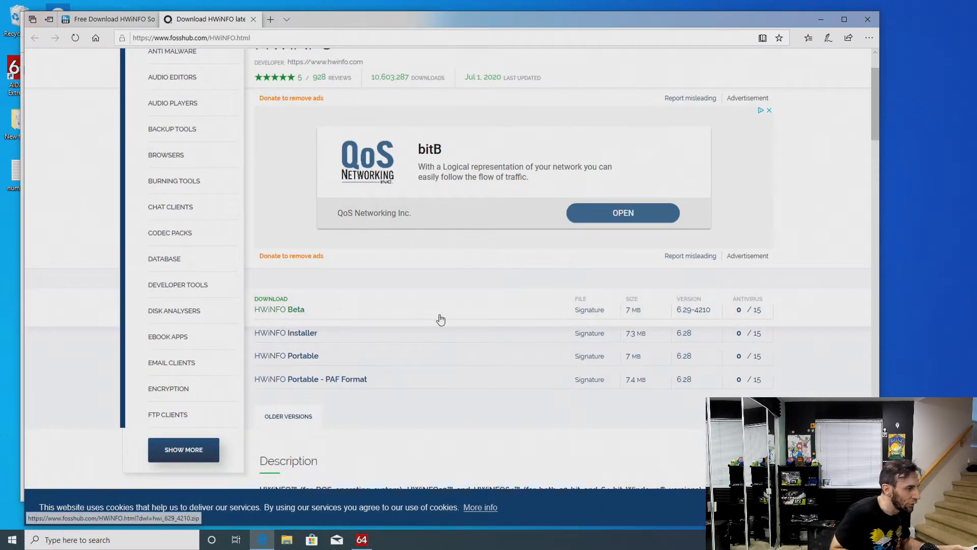
{"action": "left_click", "coordinate": [290, 336]}
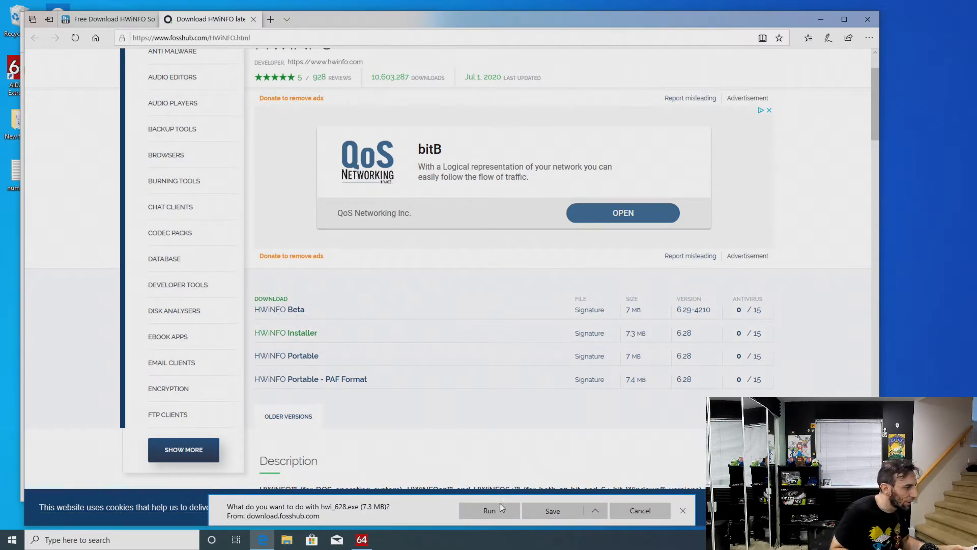
{"action": "left_click", "coordinate": [501, 509]}
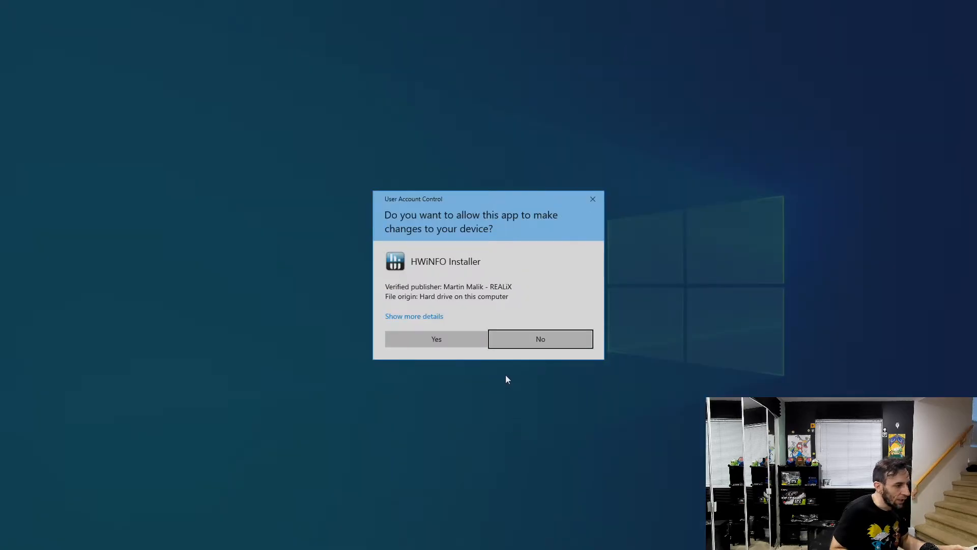
{"action": "left_click", "coordinate": [460, 342]}
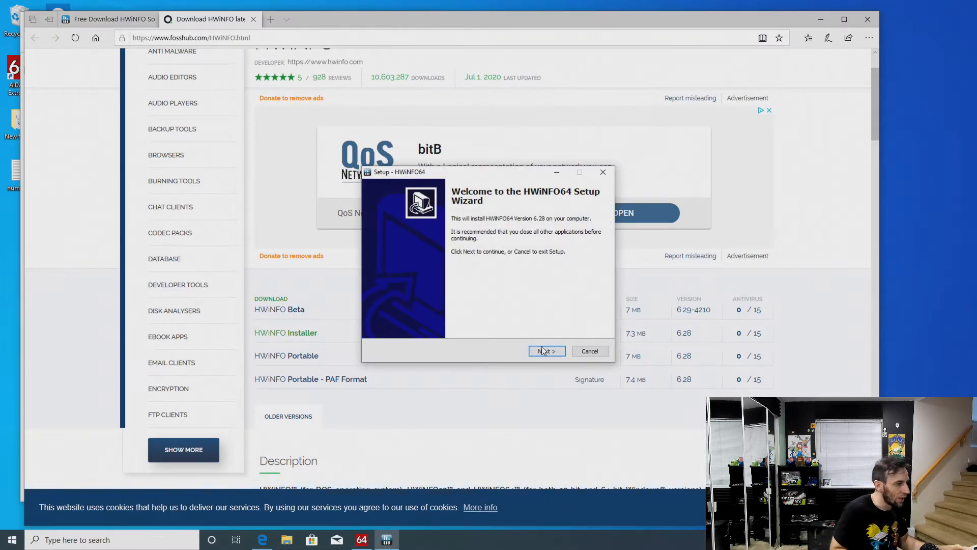
Install HWiNFO64 with the license agreement accepted and the default options, and launch it with administrator permission
{"action": "left_click", "coordinate": [543, 350]}
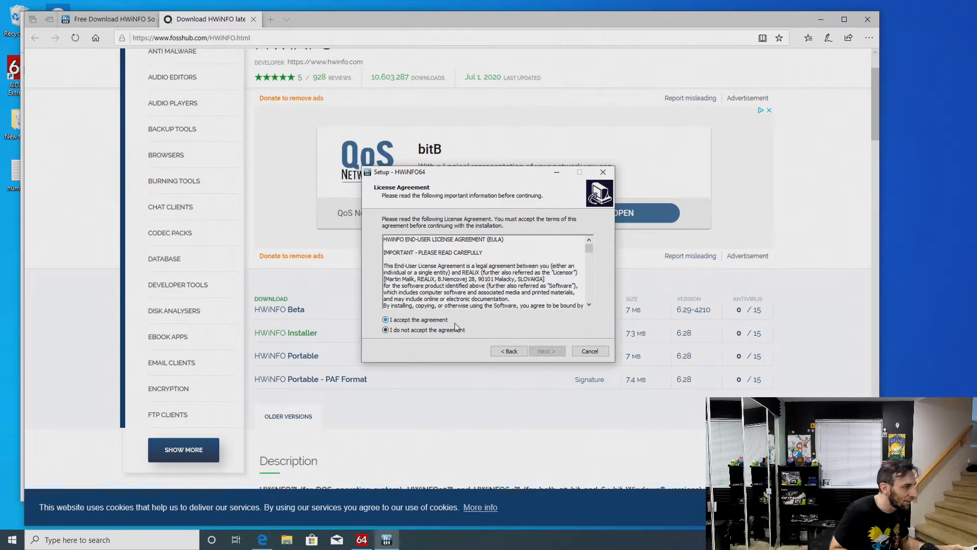
{"action": "left_click", "coordinate": [444, 320]}
{"action": "left_click", "coordinate": [558, 353]}
{"action": "left_click", "coordinate": [558, 353]}
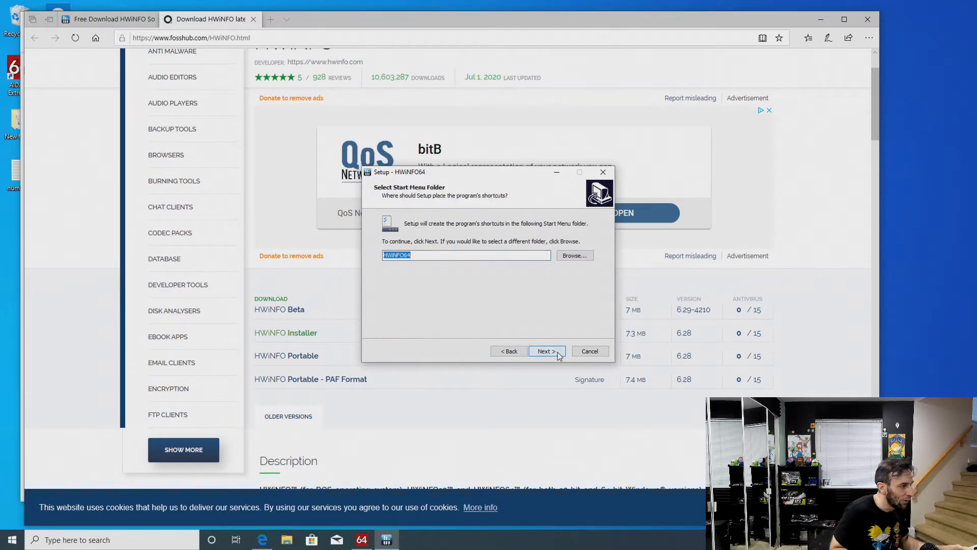
{"action": "left_click", "coordinate": [559, 353]}
{"action": "left_click", "coordinate": [558, 352]}
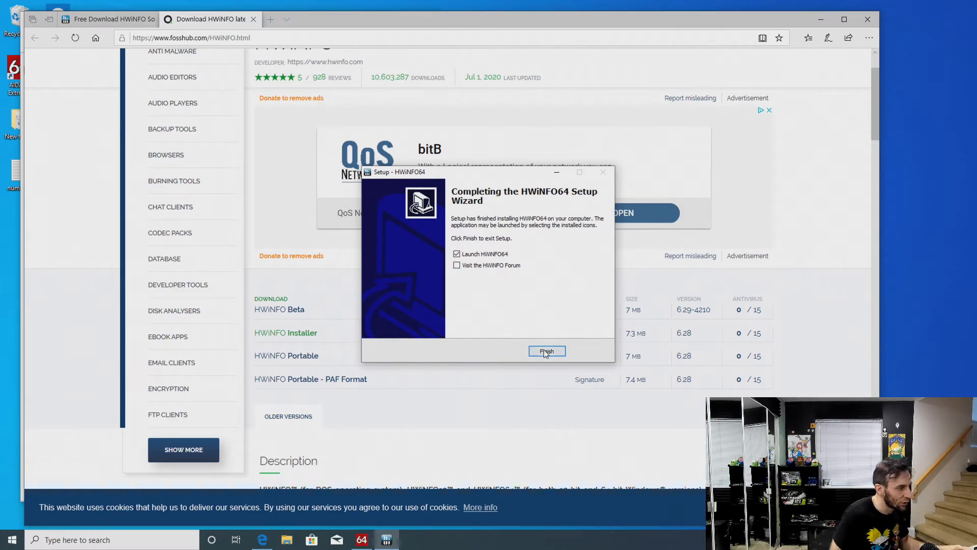
{"action": "left_click", "coordinate": [541, 350]}
{"action": "left_click", "coordinate": [456, 338]}
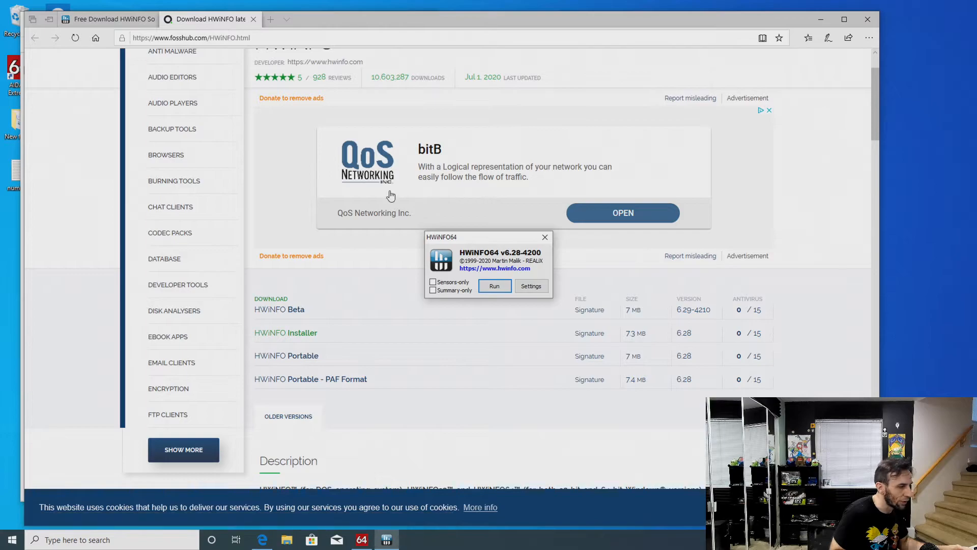
Close the browser, run HWiNFO64 with Sensors-only and Summary-only unchecked, and dismiss the update offer
{"action": "left_click", "coordinate": [253, 20]}
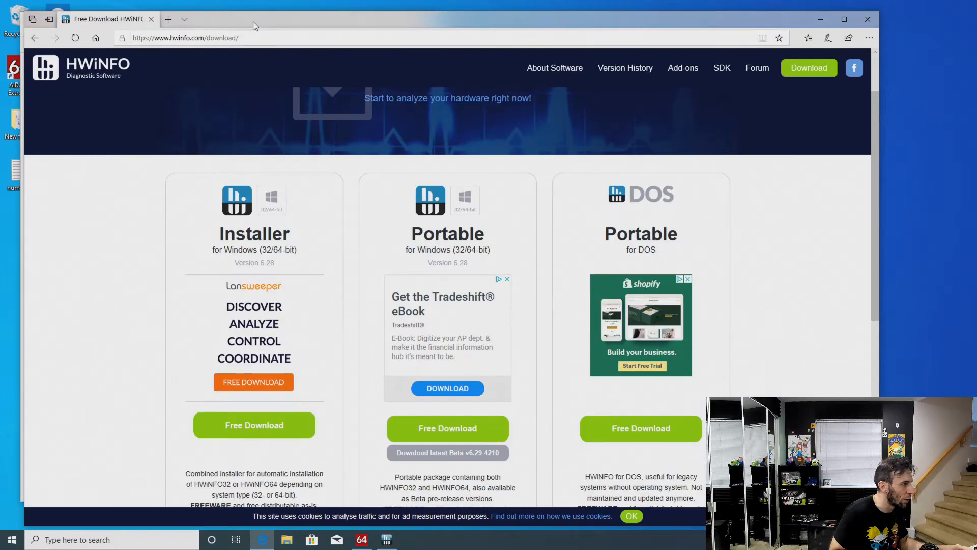
{"action": "left_click", "coordinate": [868, 20]}
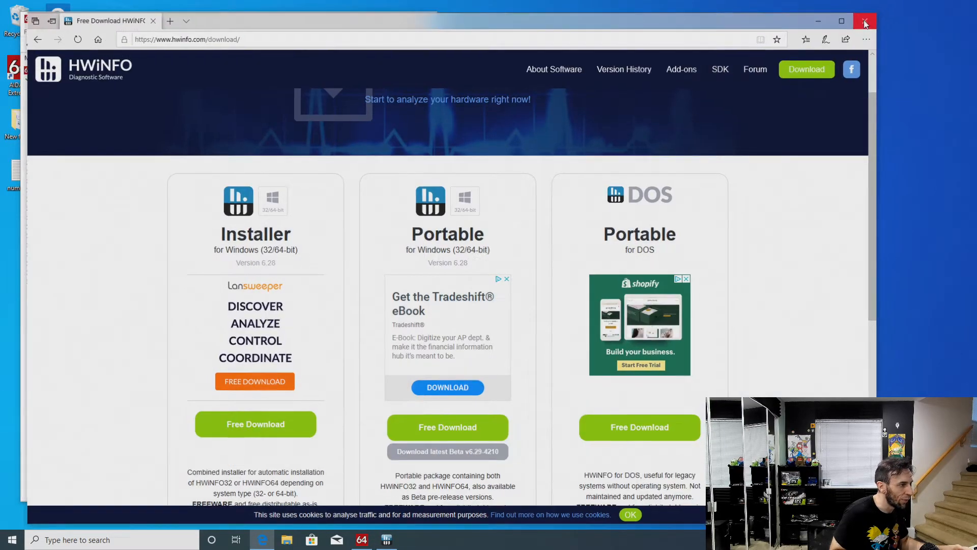
{"action": "left_click_drag", "start_coordinate": [492, 238], "coordinate": [528, 214]}
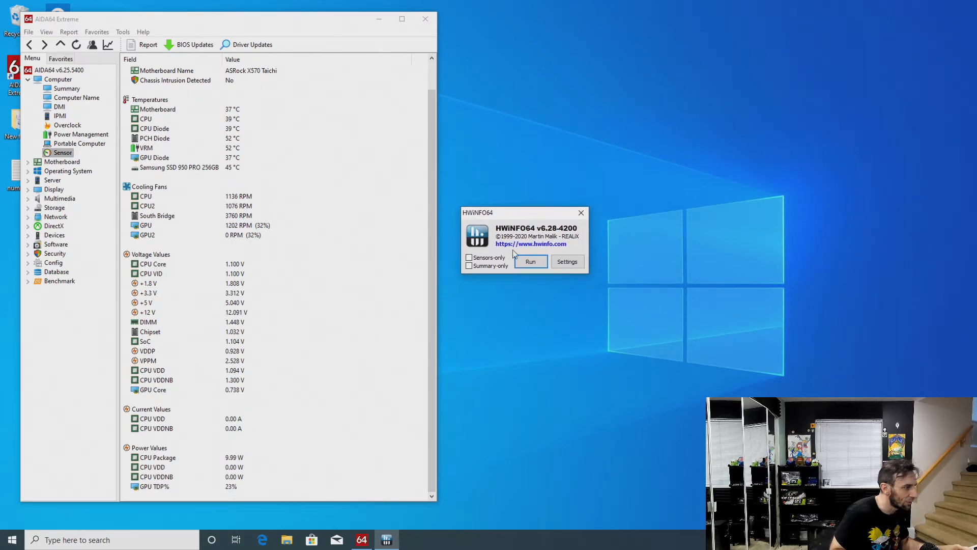
{"action": "left_click", "coordinate": [530, 263]}
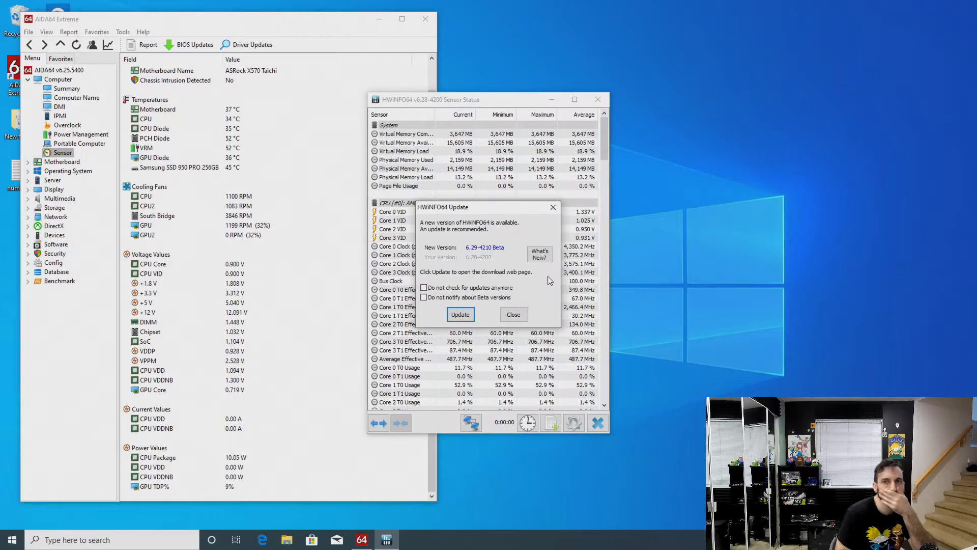
{"action": "left_click", "coordinate": [513, 313]}
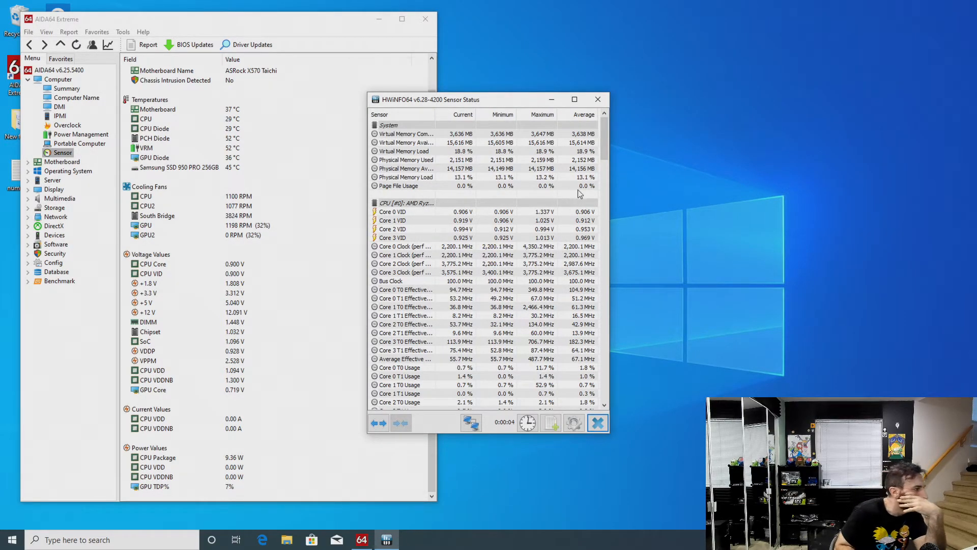
Find the CPU Core Voltage reading in the HWiNFO64 sensor list and arrange that window beside AIDA64 Extreme for comparison
{"action": "left_click_drag", "start_coordinate": [605, 149], "coordinate": [606, 228]}
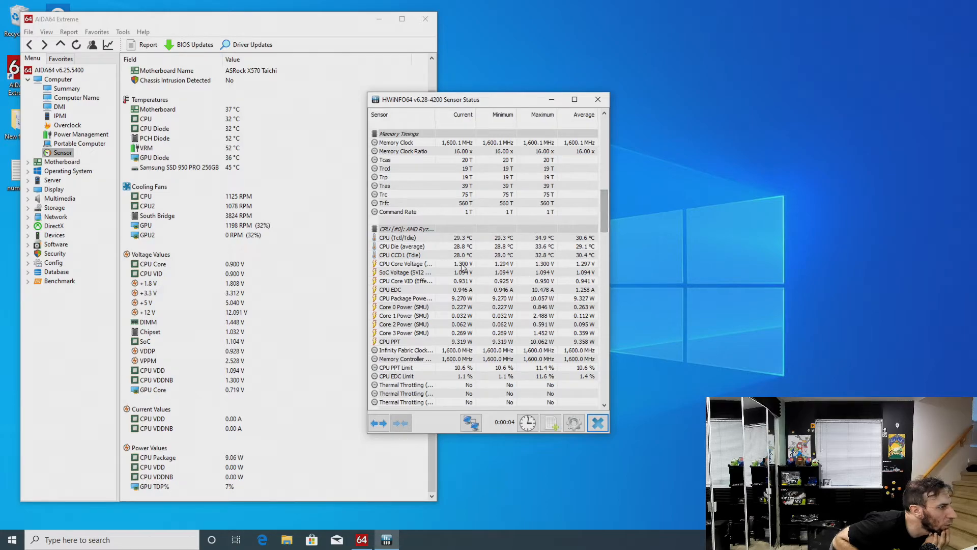
{"action": "left_click", "coordinate": [442, 265]}
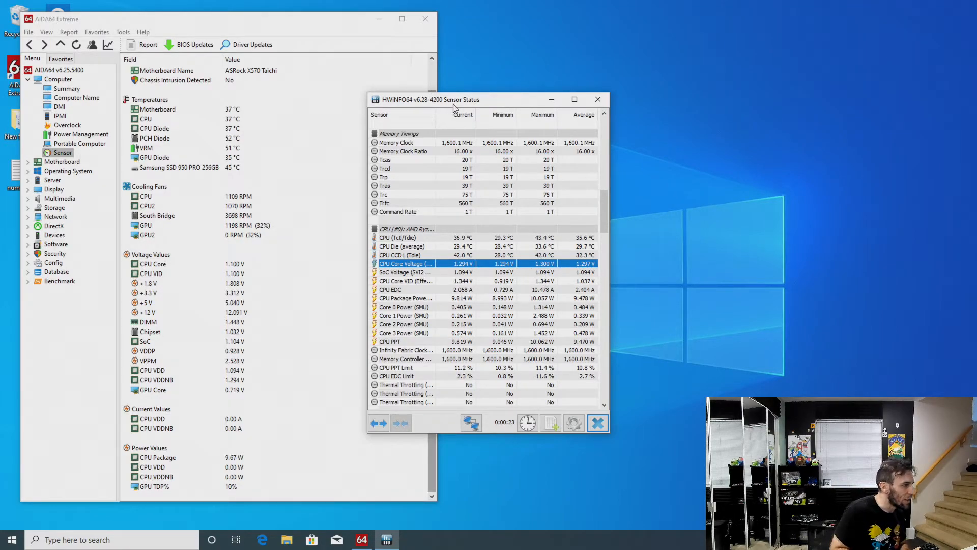
{"action": "left_click_drag", "start_coordinate": [455, 105], "coordinate": [818, 31]}
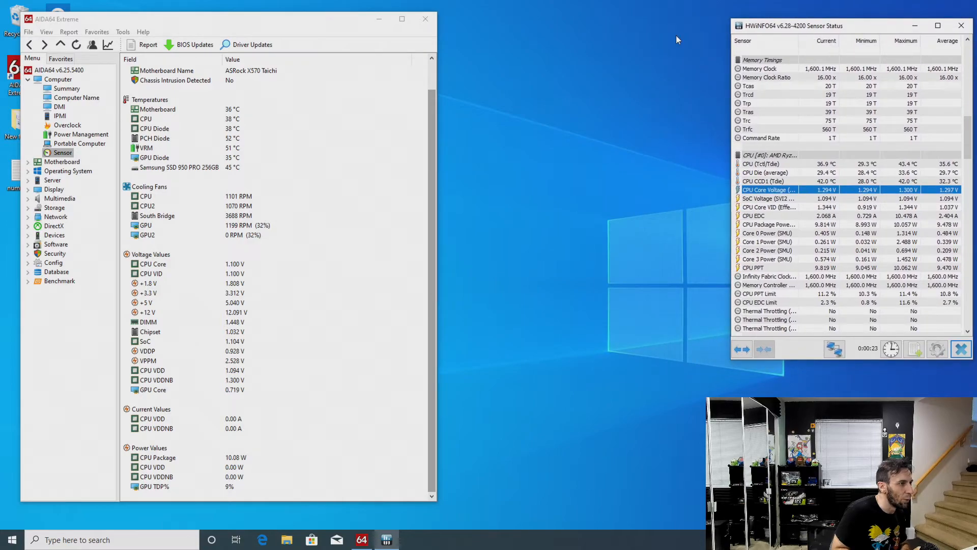
{"action": "left_click_drag", "start_coordinate": [257, 24], "coordinate": [460, 17]}
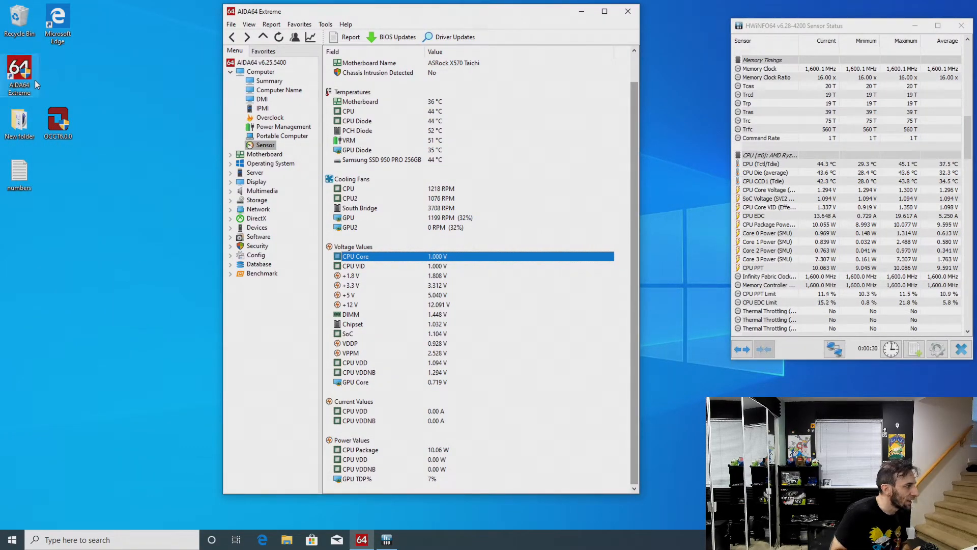
Launch CINEBENCH Windows 64 Bit from New folder on the desktop, reduce it to a smaller window and close the folder
{"action": "left_click", "coordinate": [26, 126]}
{"action": "double_click", "coordinate": [27, 126]}
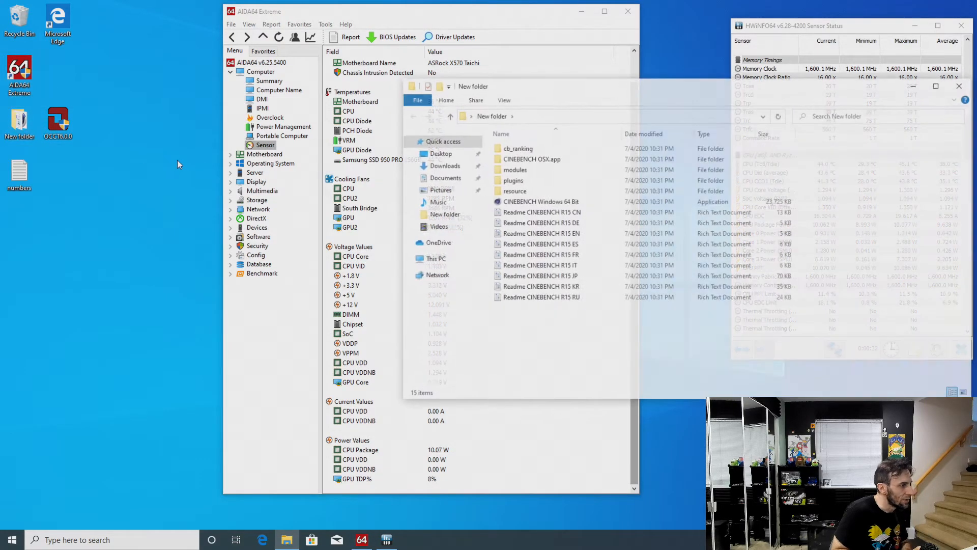
{"action": "double_click", "coordinate": [583, 203]}
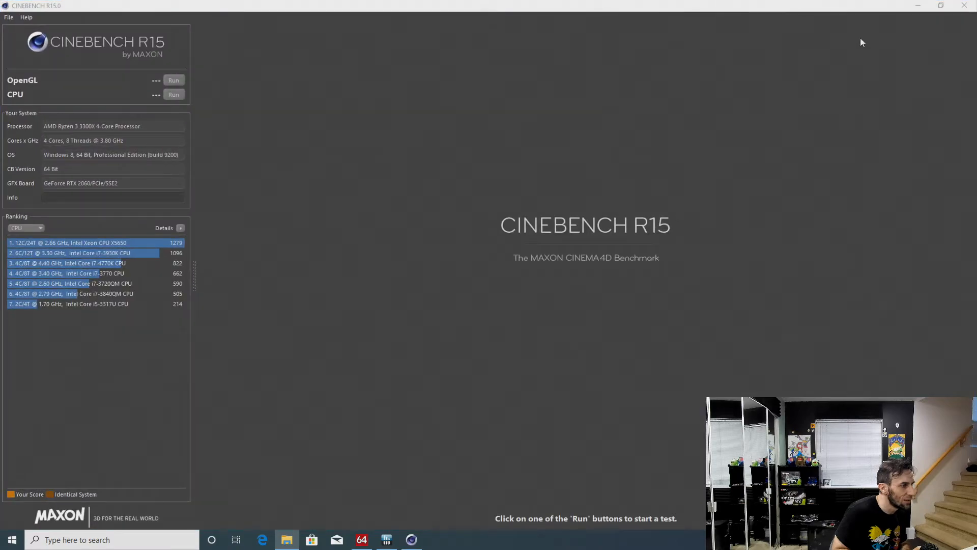
{"action": "left_click_drag", "start_coordinate": [836, 8], "coordinate": [735, 118]}
{"action": "left_click_drag", "start_coordinate": [669, 227], "coordinate": [638, 221]}
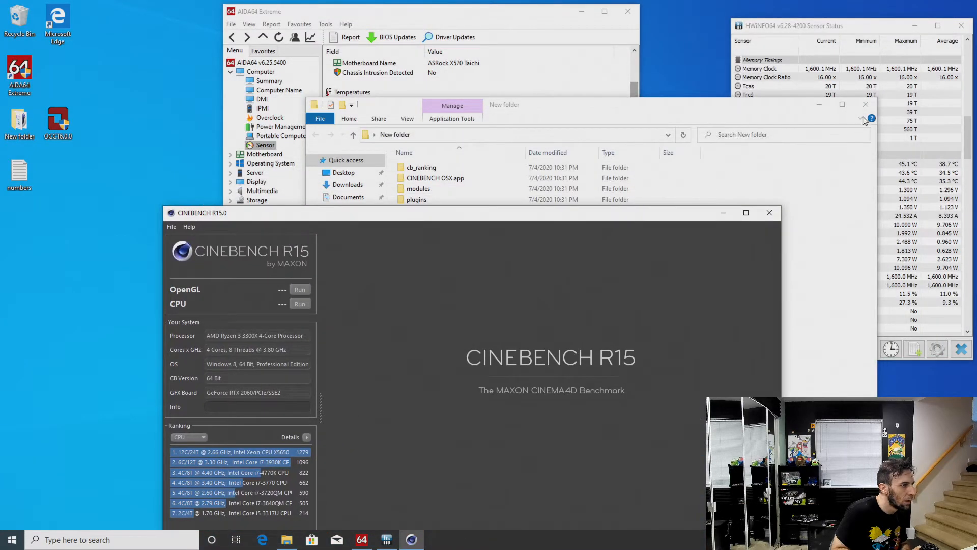
{"action": "left_click", "coordinate": [866, 104]}
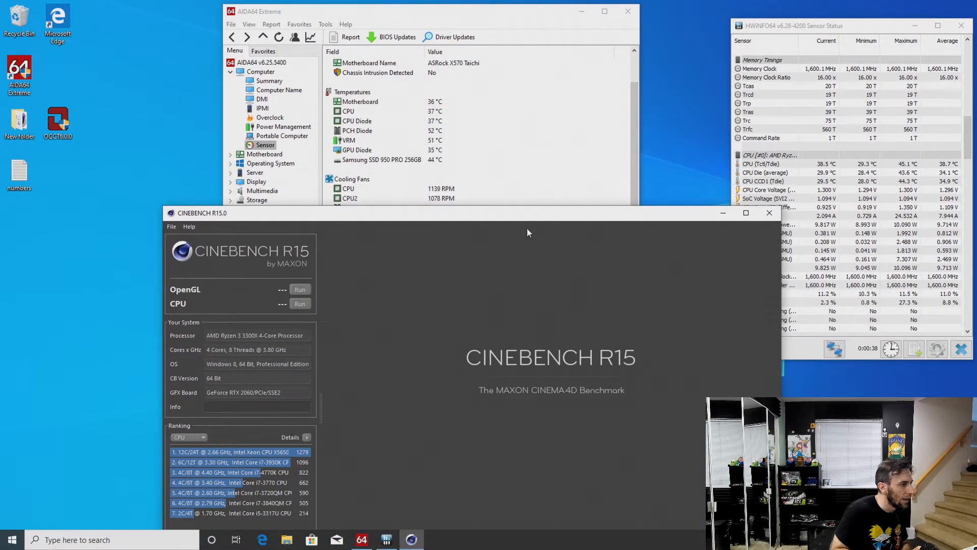
Position the Cinebench R15 window clear of the HWiNFO64 readings and run its CPU test to check the voltage under load
{"action": "left_click_drag", "start_coordinate": [548, 213], "coordinate": [435, 158]}
{"action": "left_click", "coordinate": [436, 22]}
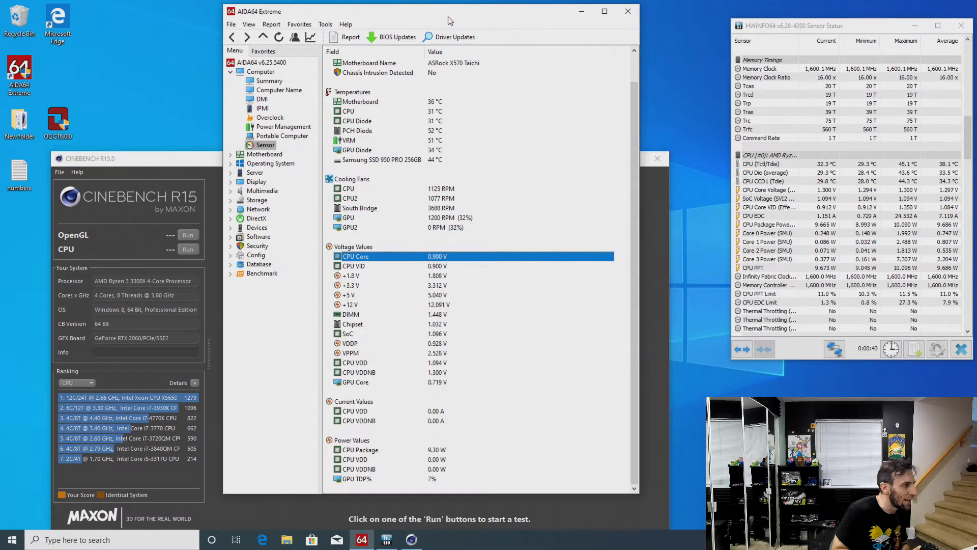
{"action": "left_click", "coordinate": [192, 162]}
{"action": "left_click_drag", "start_coordinate": [191, 162], "coordinate": [159, 149]}
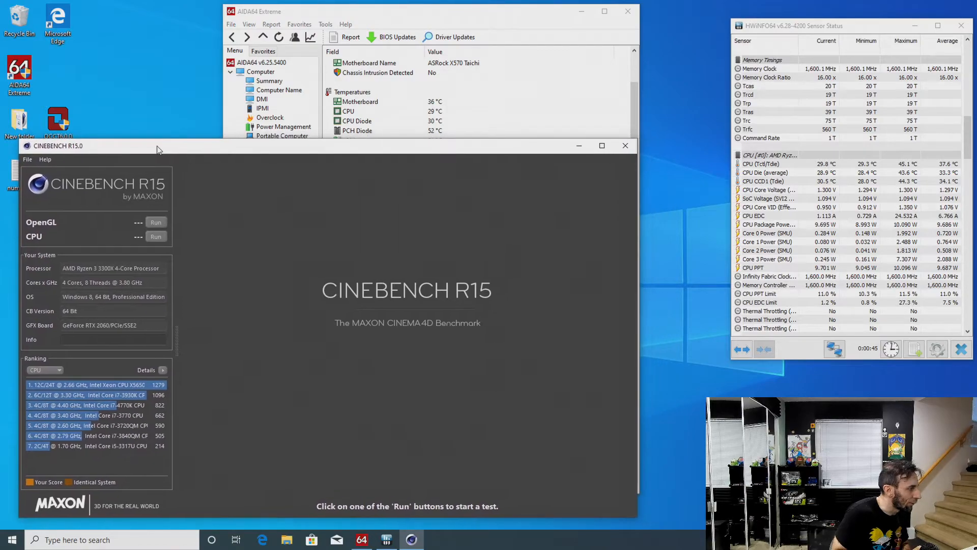
{"action": "left_click", "coordinate": [155, 237]}
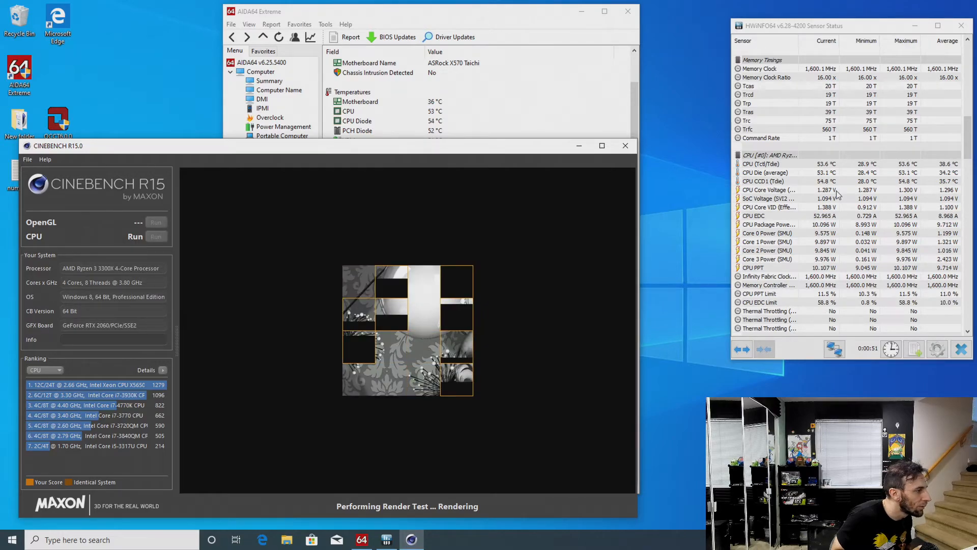
{"action": "mouse_move", "coordinate": [437, 148]}
{"action": "left_mouse_down"}
{"action": "mouse_move", "coordinate": [441, 192]}
{"action": "mouse_move", "coordinate": [443, 158]}
{"action": "left_mouse_up"}
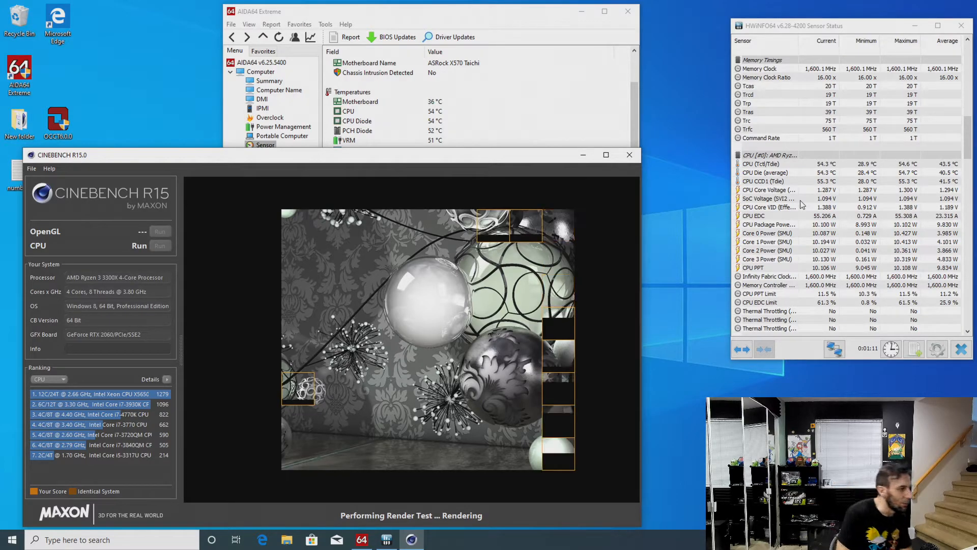
Close Cinebench R15, stopping its render test, and restart the computer
{"action": "left_click", "coordinate": [630, 155]}
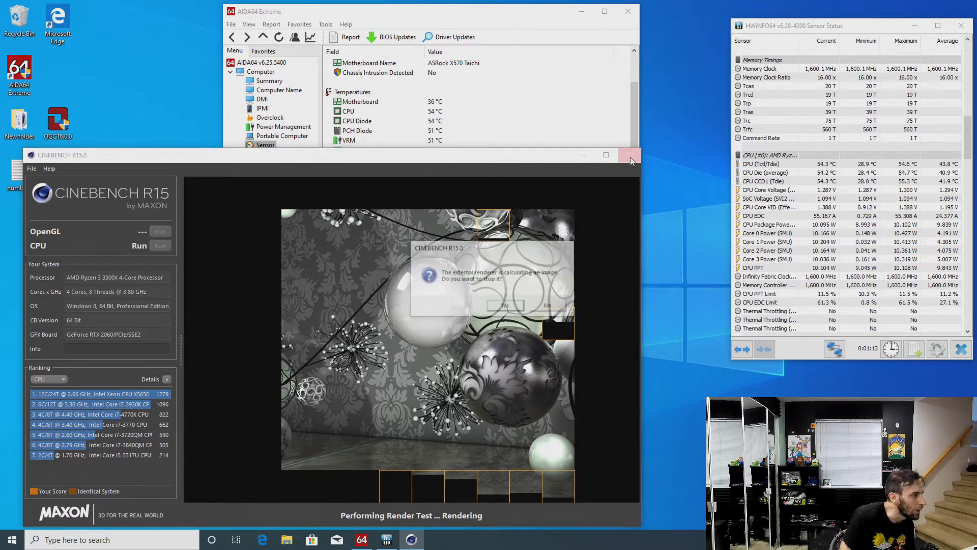
{"action": "left_click", "coordinate": [502, 306]}
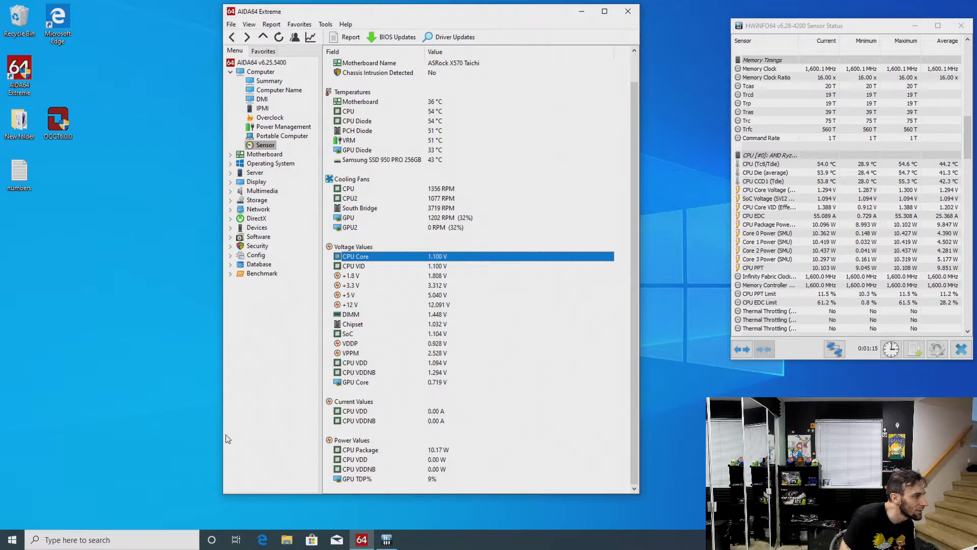
{"action": "left_click", "coordinate": [12, 540]}
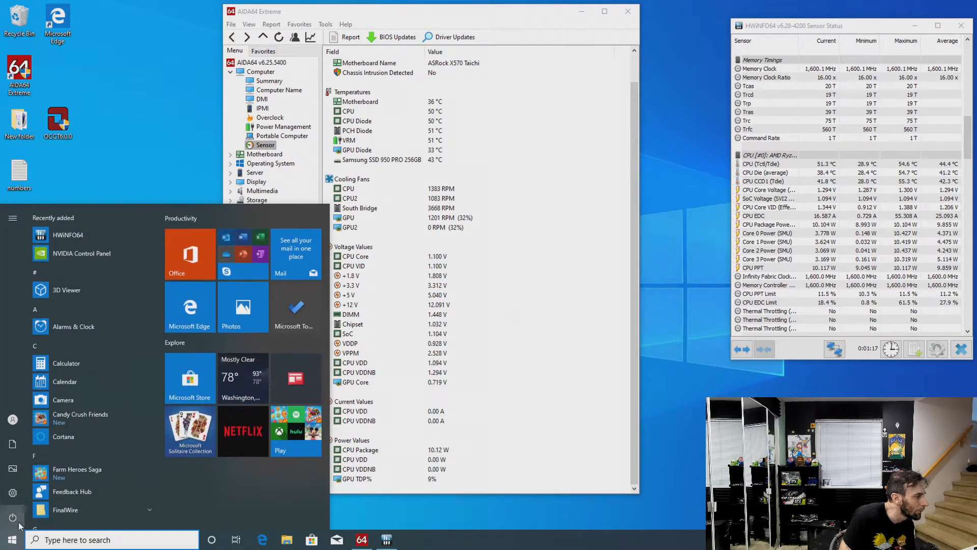
{"action": "left_click", "coordinate": [13, 516]}
{"action": "left_click", "coordinate": [31, 492]}
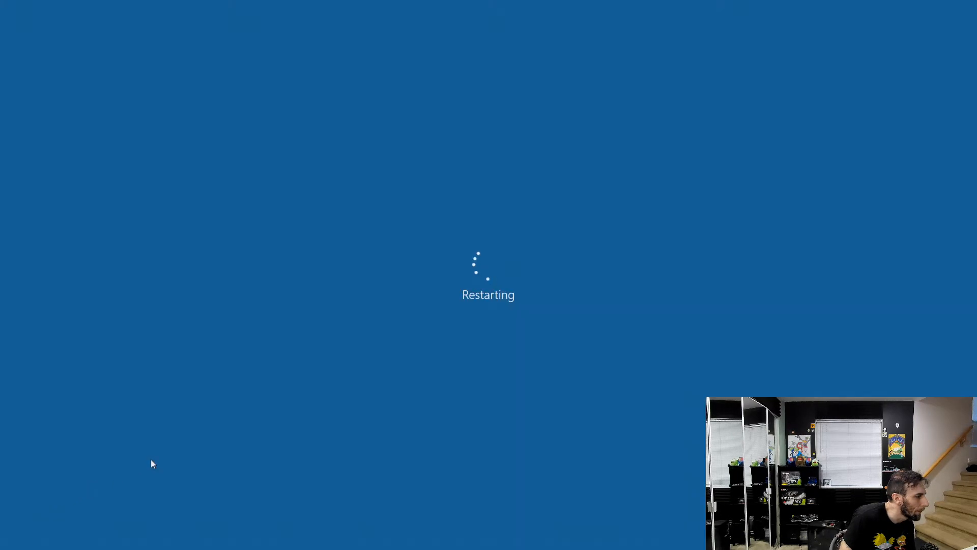
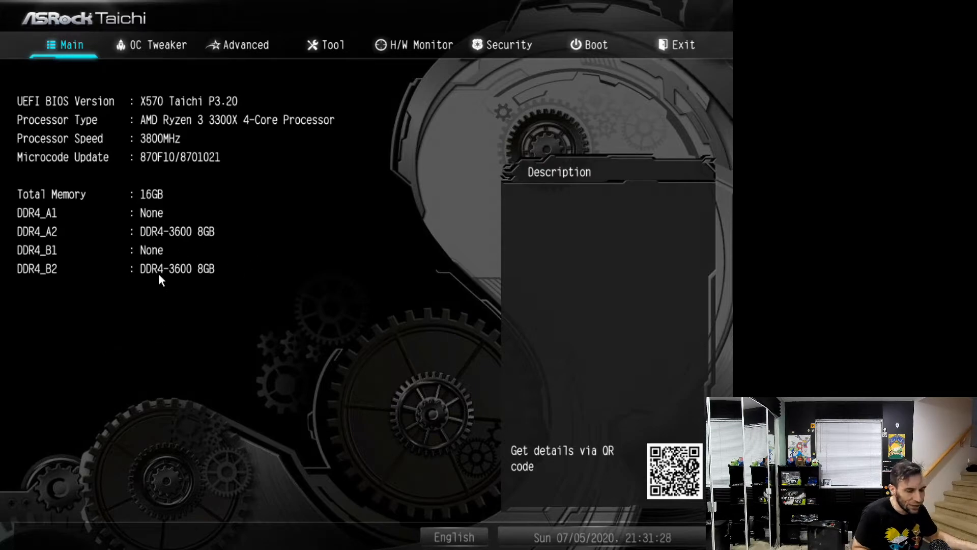
Open the OC Tweaker settings and go down to the memory options
{"action": "key", "text": "Right"}
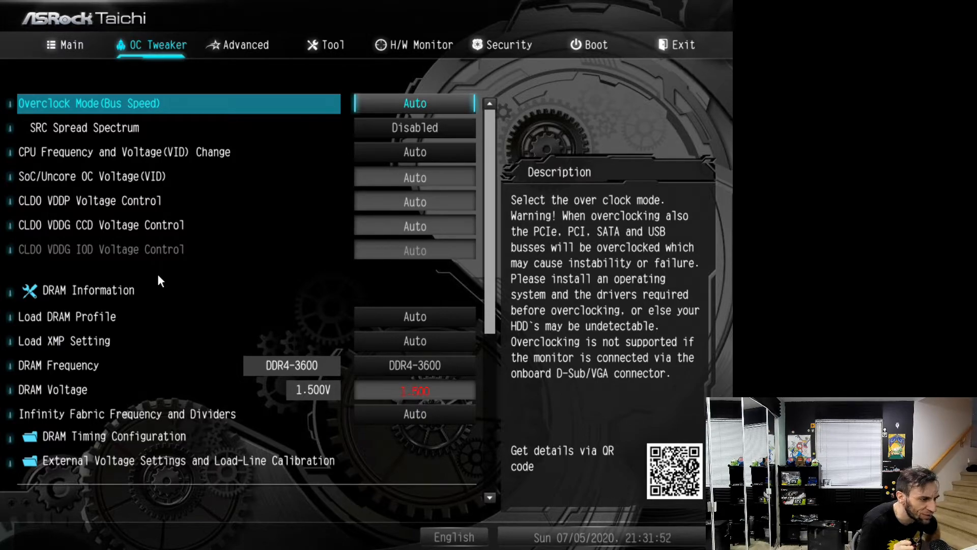
{"action": "key", "text": "Down"}
{"action": "key", "text": "Down"}
{"action": "key", "text": "Down"}
{"action": "key", "text": "Down"}
{"action": "key", "text": "Down"}
{"action": "key", "text": "Down"}
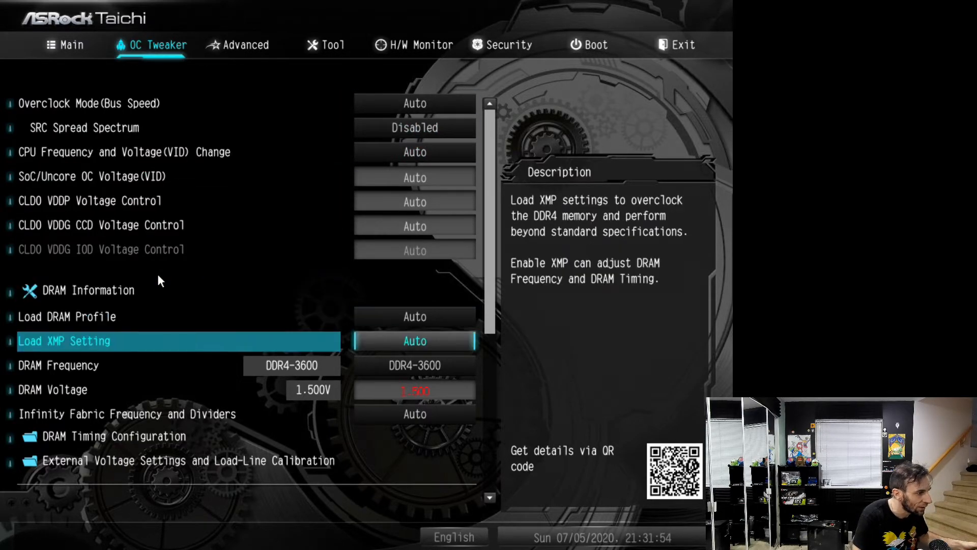
Set the DRAM Frequency to DDR4-3333
{"action": "key", "text": "minus"}
{"action": "key", "text": "minus"}
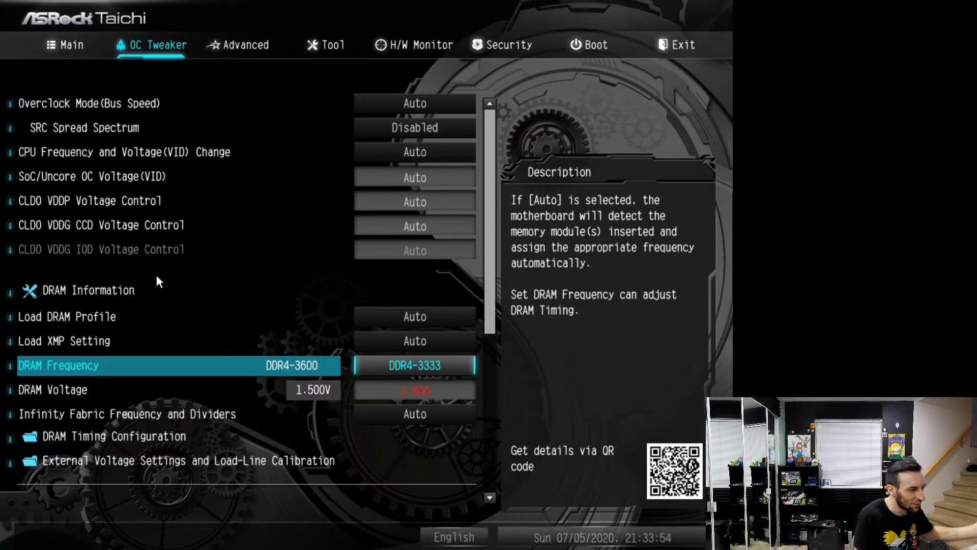
{"action": "key", "text": "Up"}
{"action": "key", "text": "Down"}
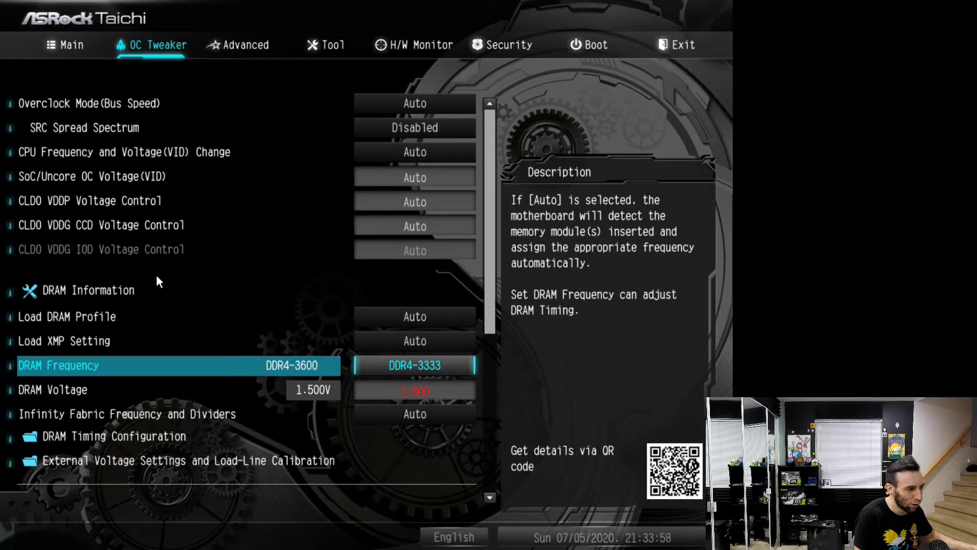
Lower the DRAM Voltage to about 1.40 V
{"action": "key", "text": "Down"}
{"action": "key", "text": "Return"}
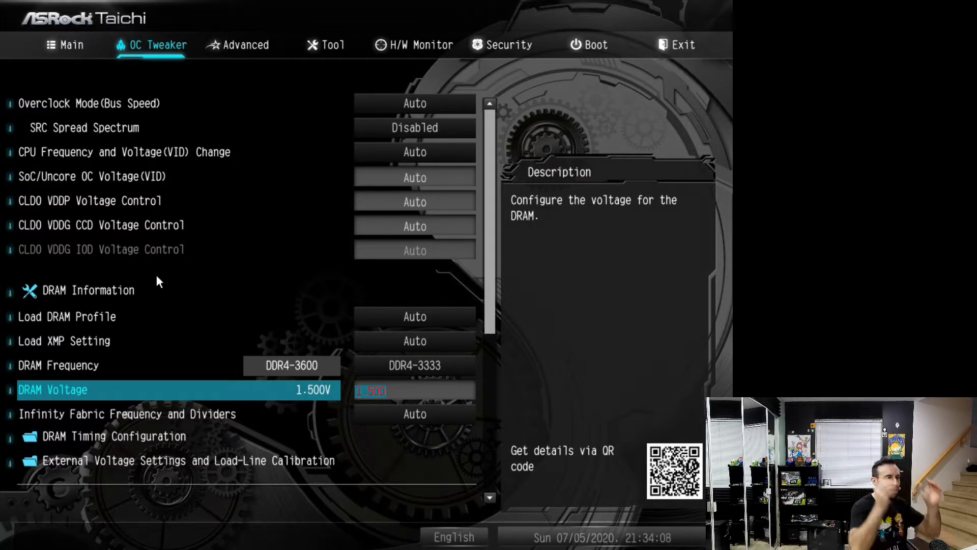
{"action": "key", "text": "Down"}
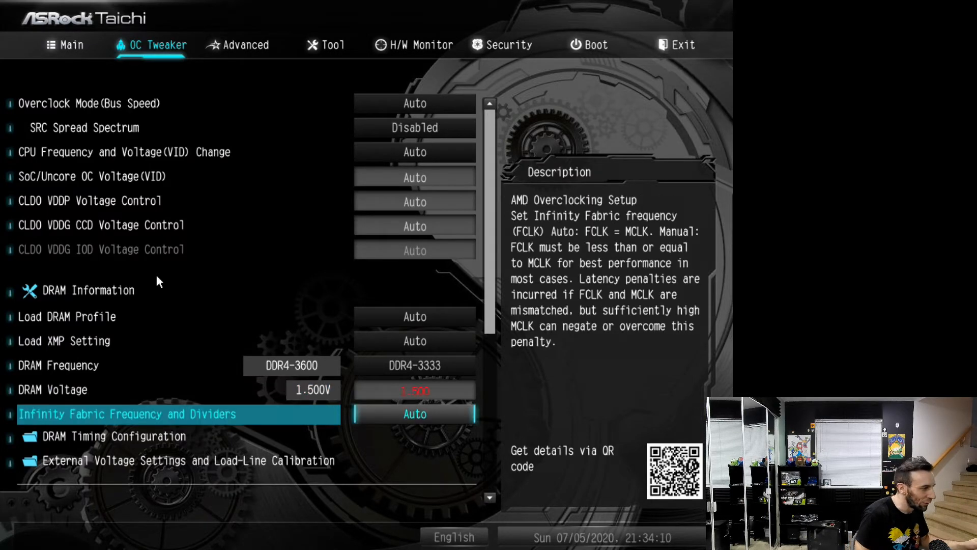
{"action": "key", "text": "Up"}
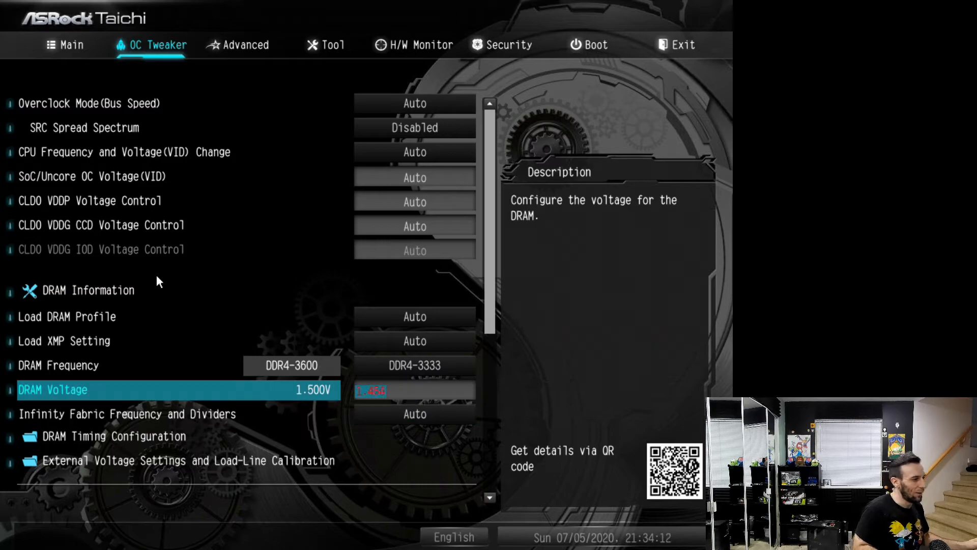
{"action": "key", "text": "minus"}
{"action": "key", "text": "minus"}
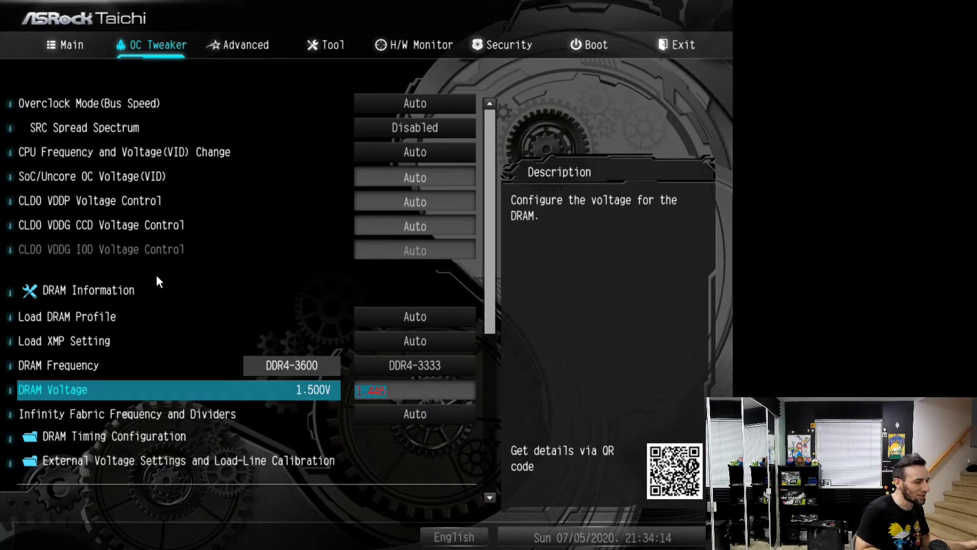
Review the CPU frequency, DRAM profile, DRAM frequency, DRAM voltage and Infinity Fabric settings of OC Tweaker
{"action": "key", "text": "Up"}
{"action": "key", "text": "Up"}
{"action": "key", "text": "Up"}
{"action": "key", "text": "Up"}
{"action": "key", "text": "Up"}
{"action": "key", "text": "Up"}
{"action": "key", "text": "Up"}
{"action": "key", "text": "Up"}
{"action": "key", "text": "Up"}
{"action": "key", "text": "Up"}
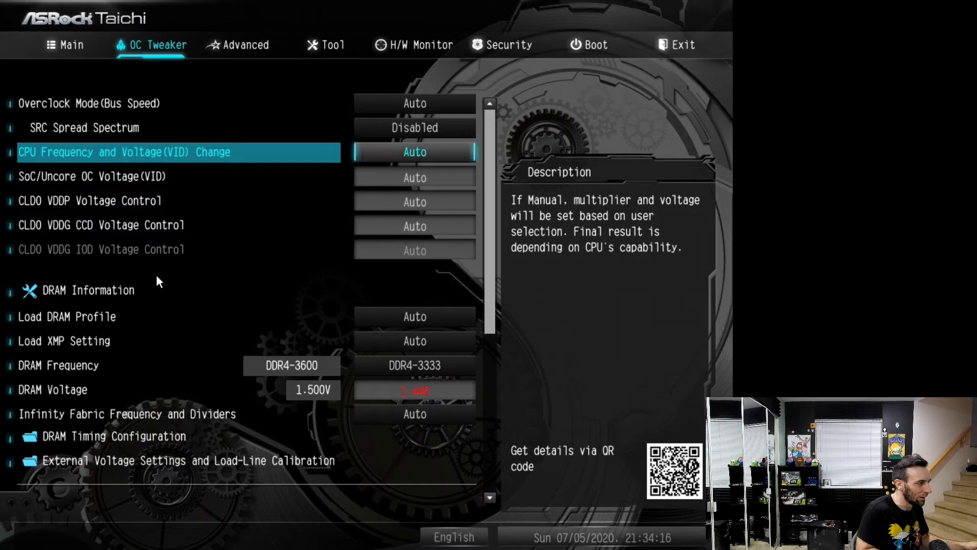
{"action": "key", "text": "Down"}
{"action": "key", "text": "Down"}
{"action": "key", "text": "Down"}
{"action": "key", "text": "Down"}
{"action": "key", "text": "Down"}
{"action": "key", "text": "Down"}
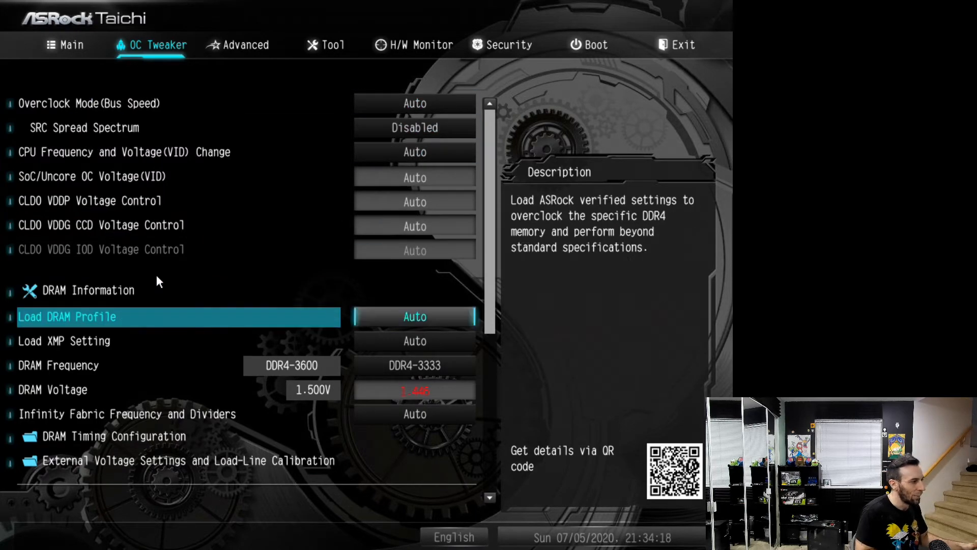
{"action": "key", "text": "Up"}
{"action": "key", "text": "Down"}
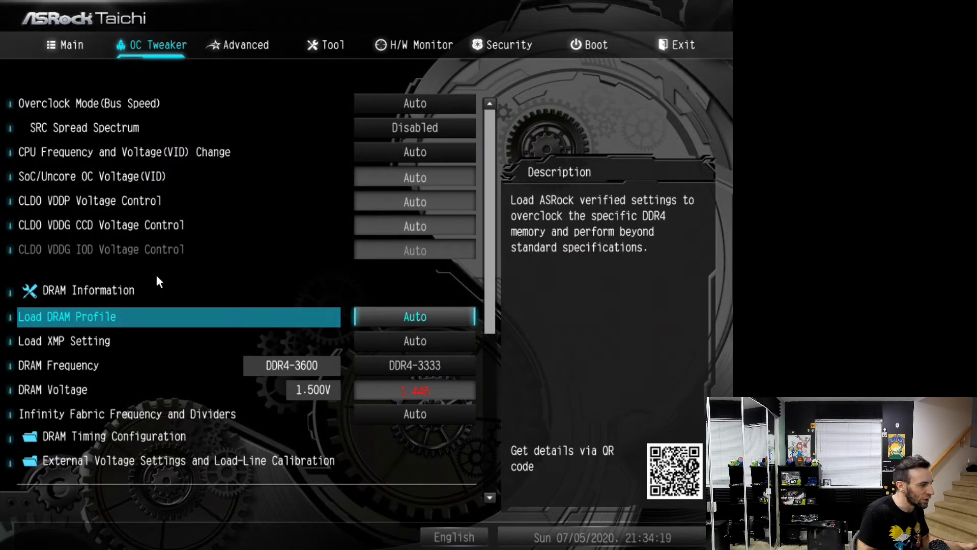
{"action": "key", "text": "Down"}
{"action": "key", "text": "Down"}
{"action": "key", "text": "Down"}
{"action": "key", "text": "Down"}
{"action": "key", "text": "Up"}
{"action": "key", "text": "Down"}
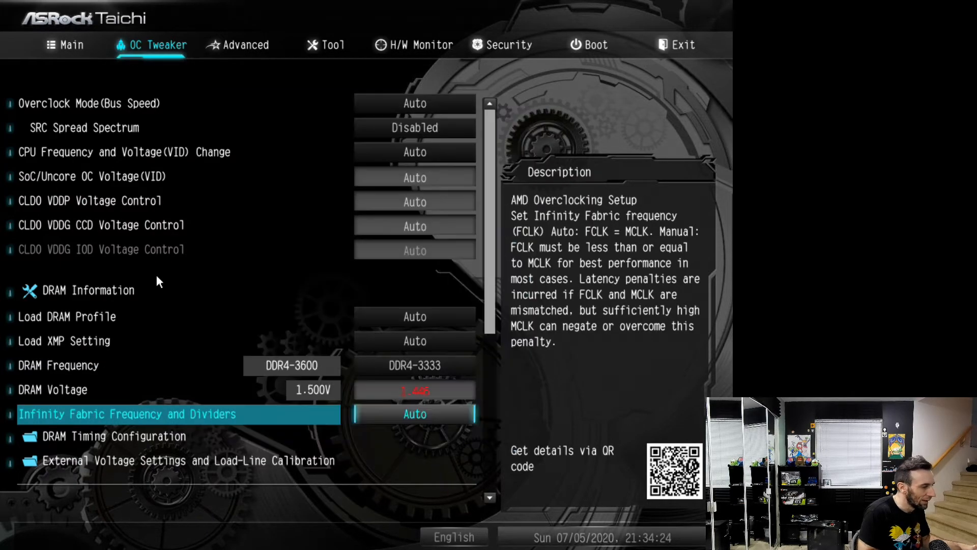
{"action": "key", "text": "Up"}
{"action": "key", "text": "Up"}
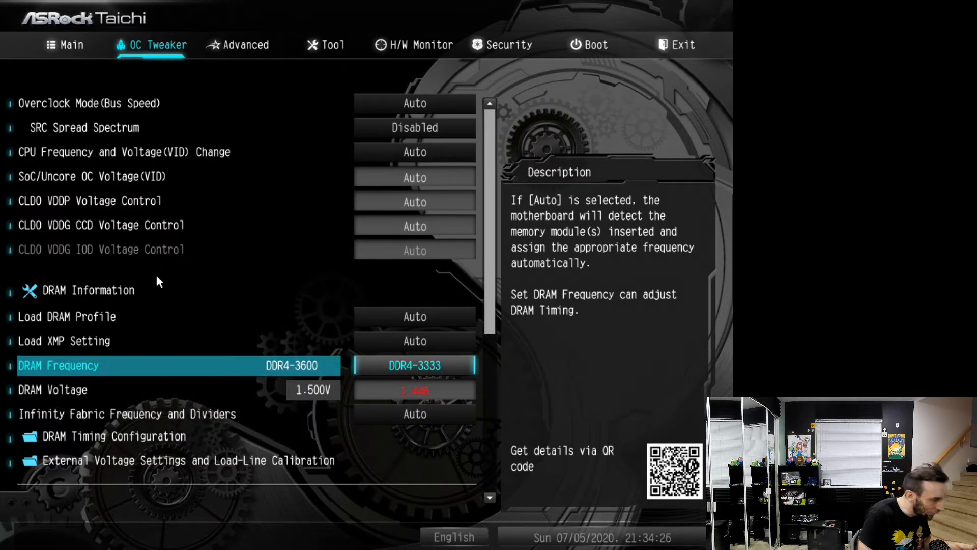
{"action": "key", "text": "Up"}
{"action": "key", "text": "Up"}
{"action": "key", "text": "Down"}
{"action": "key", "text": "Down"}
{"action": "key", "text": "Down"}
{"action": "key", "text": "Down"}
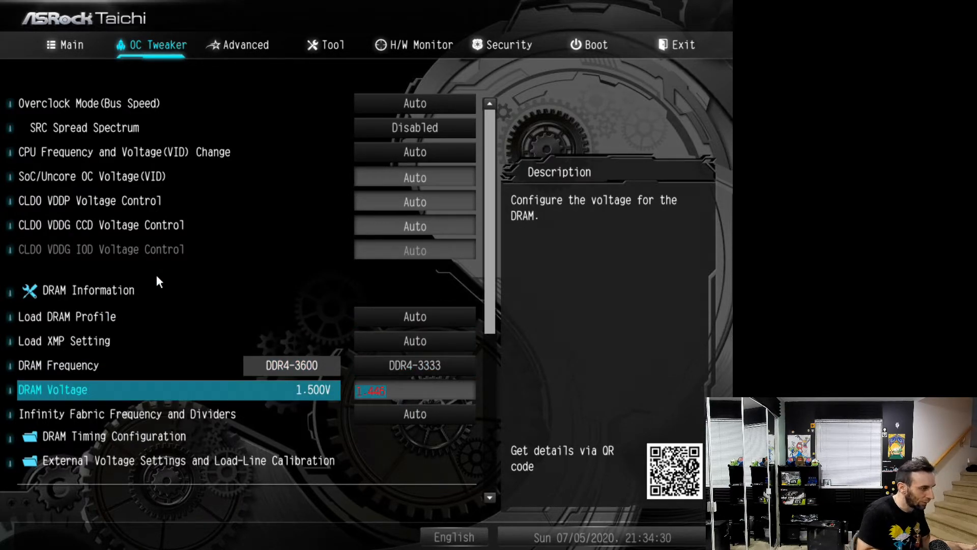
Set the DRAM Frequency to DDR4-3600
{"action": "key", "text": "Down"}
{"action": "key", "text": "Up"}
Set Infinity Fabric Frequency and Dividers to 1800MHz
{"action": "key", "text": "Up"}
{"action": "key", "text": "plus"}
{"action": "key", "text": "plus"}
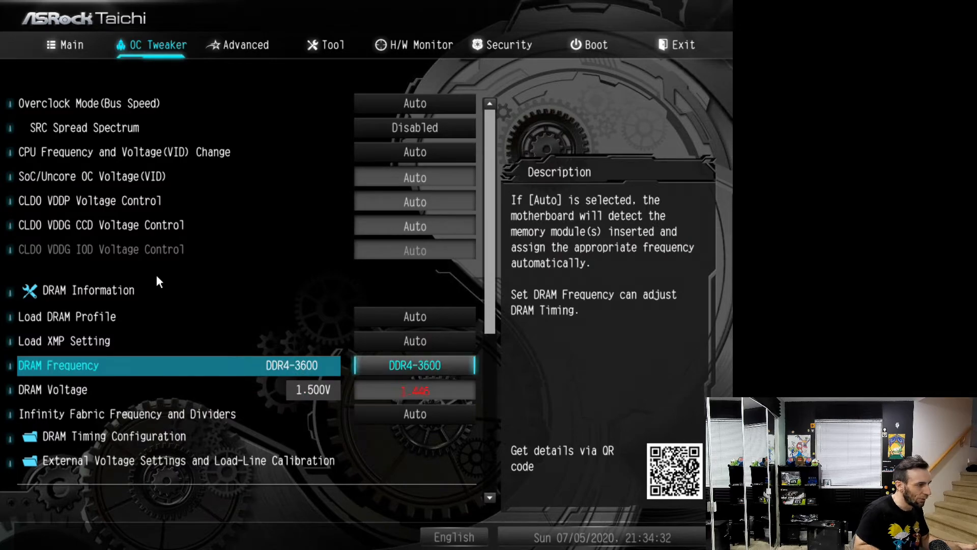
{"action": "key", "text": "Down"}
{"action": "key", "text": "Down"}
{"action": "key", "text": "Down"}
{"action": "key", "text": "Up"}
{"action": "key", "text": "plus"}
{"action": "key", "text": "plus"}
{"action": "key", "text": "plus"}
{"action": "key", "text": "plus"}
{"action": "key", "text": "plus"}
{"action": "key", "text": "plus"}
{"action": "key", "text": "plus"}
{"action": "key", "text": "plus"}
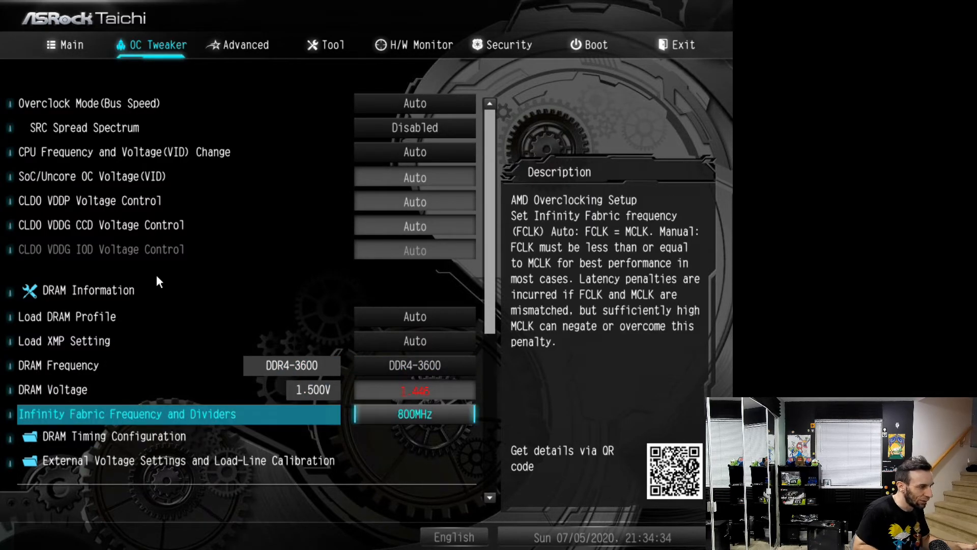
{"action": "key", "text": "plus"}
{"action": "key", "text": "plus"}
{"action": "key", "text": "plus"}
{"action": "key", "text": "plus"}
{"action": "key", "text": "plus"}
{"action": "key", "text": "plus"}
{"action": "key", "text": "plus"}
{"action": "key", "text": "plus"}
{"action": "key", "text": "plus"}
{"action": "key", "text": "plus"}
{"action": "key", "text": "plus"}
{"action": "key", "text": "plus"}
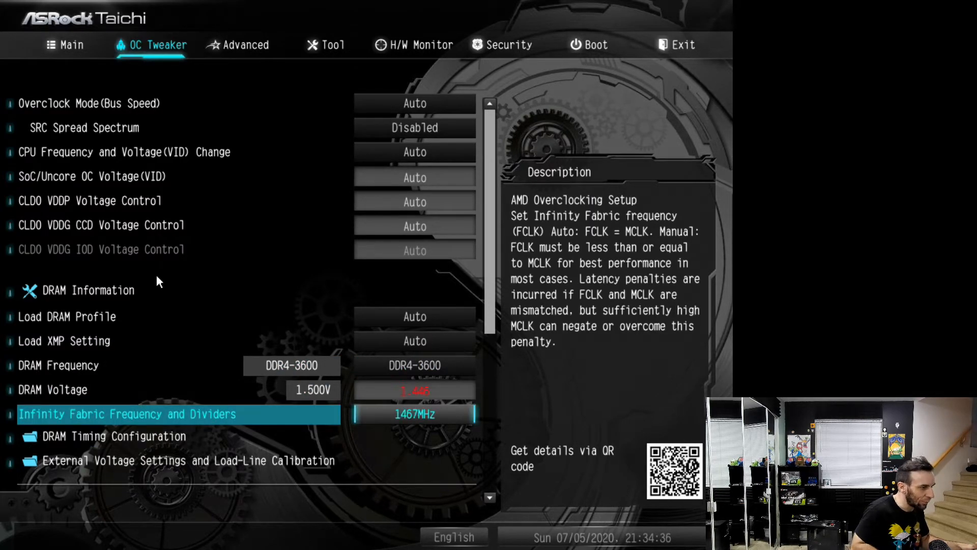
{"action": "key", "text": "plus"}
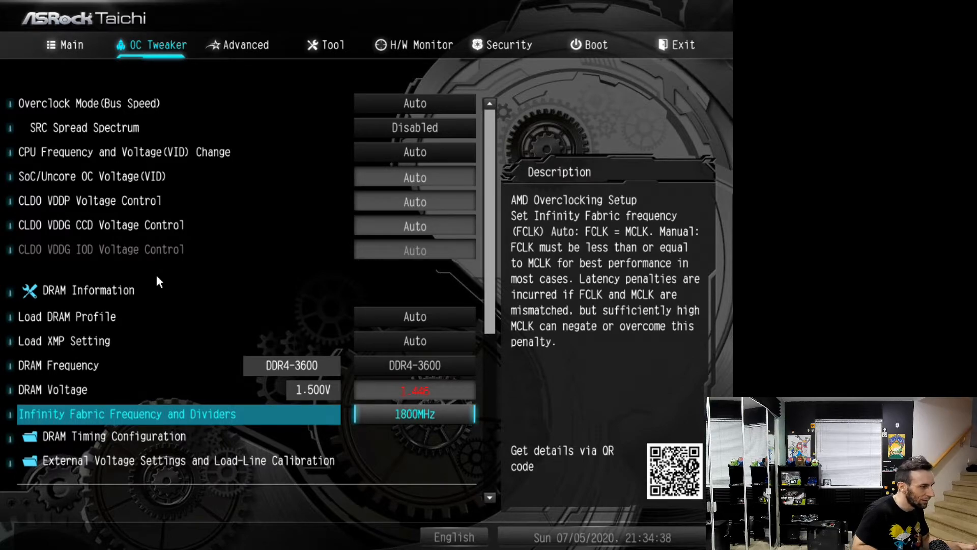
In DRAM Timing Configuration, set tCL, tRCDRD, tRCDWR and tRP to 19 and tRAS to 39
{"action": "key", "text": "Down"}
{"action": "key", "text": "Return"}
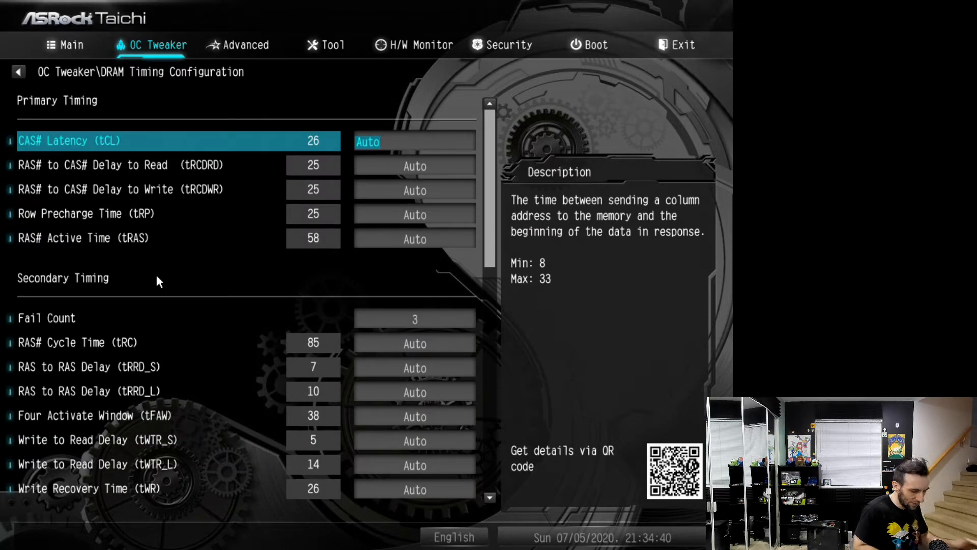
{"action": "type", "text": "19"}
{"action": "key", "text": "Return"}
{"action": "type", "text": "19"}
{"action": "key", "text": "Return"}
{"action": "type", "text": "19"}
{"action": "key", "text": "Return"}
{"action": "type", "text": "19"}
{"action": "key", "text": "Return"}
{"action": "type", "text": "2"}
{"action": "key", "text": "BackSpace"}
{"action": "type", "text": "39"}
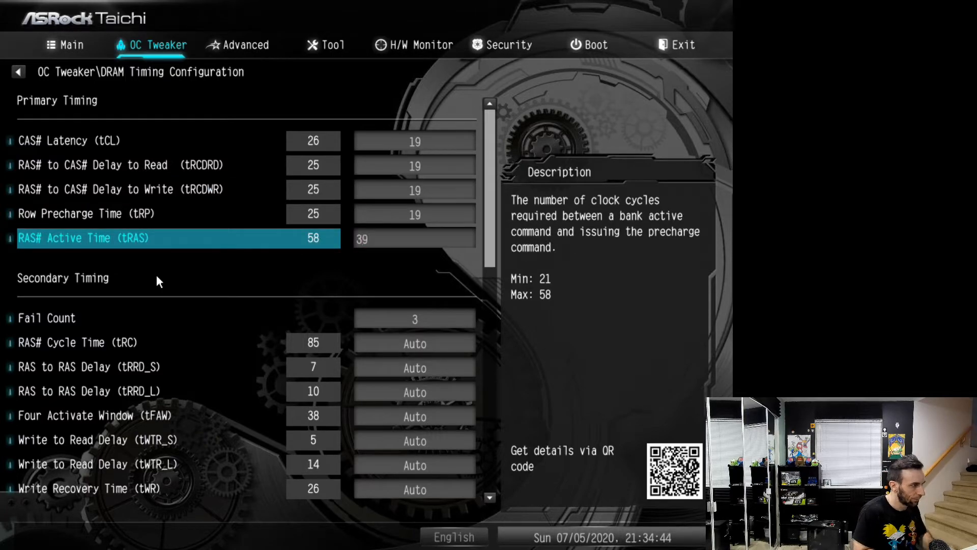
{"action": "key", "text": "Return"}
{"action": "key", "text": "Return"}
Set the Command Rate (CR) to 2T and leave the DRAM timing settings
{"action": "key", "text": "Down"}
{"action": "key", "text": "Down"}
{"action": "key", "text": "Down"}
{"action": "key", "text": "Down"}
{"action": "key", "text": "Down"}
{"action": "key", "text": "Down"}
{"action": "key", "text": "Down"}
{"action": "key", "text": "Down"}
{"action": "key", "text": "Down"}
{"action": "key", "text": "Down"}
{"action": "key", "text": "Down"}
{"action": "key", "text": "Down"}
{"action": "key", "text": "Down"}
{"action": "key", "text": "Down"}
{"action": "key", "text": "Down"}
{"action": "key", "text": "Down"}
{"action": "key", "text": "Down"}
{"action": "key", "text": "Down"}
{"action": "key", "text": "Down"}
{"action": "key", "text": "Down"}
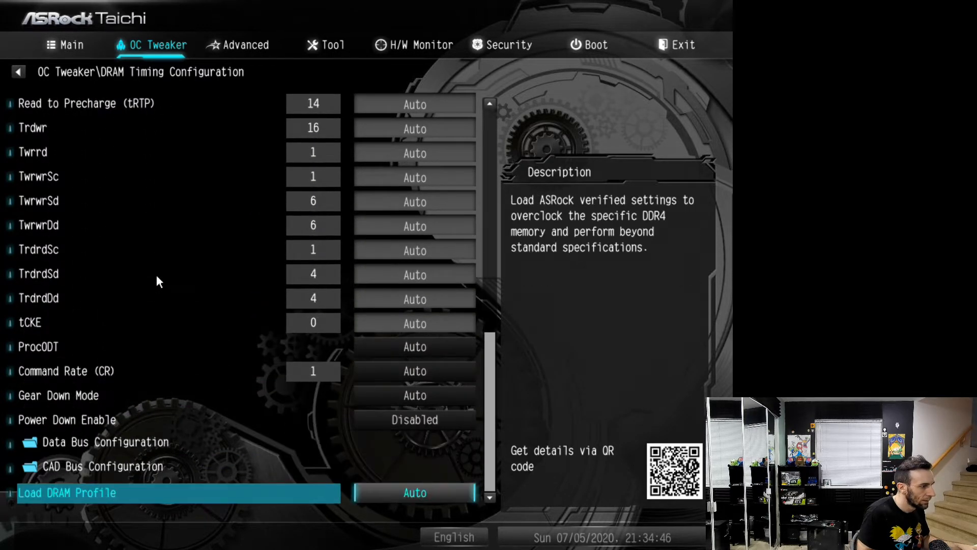
{"action": "key", "text": "Up"}
{"action": "key", "text": "Up"}
{"action": "key", "text": "Up"}
{"action": "key", "text": "Up"}
{"action": "key", "text": "Up"}
{"action": "key", "text": "Return"}
{"action": "key", "text": "Down"}
{"action": "key", "text": "Down"}
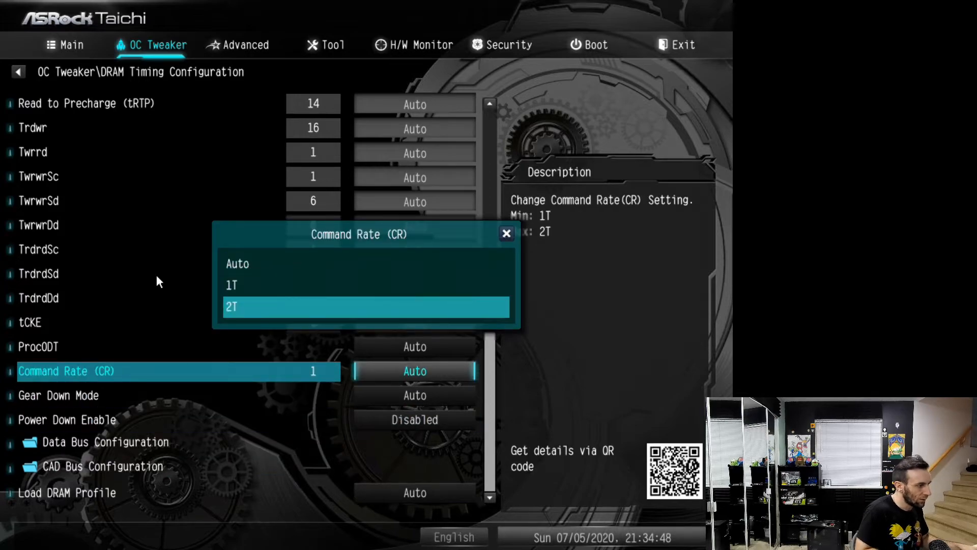
{"action": "key", "text": "Return"}
{"action": "key", "text": "Escape"}
Open the External Voltage Settings and Load-Line Calibration page
{"action": "key", "text": "Up"}
{"action": "key", "text": "Up"}
{"action": "key", "text": "Down"}
{"action": "key", "text": "Down"}
{"action": "key", "text": "Down"}
{"action": "key", "text": "Up"}
{"action": "key", "text": "Return"}
{"action": "key", "text": "Escape"}
{"action": "key", "text": "Down"}
{"action": "key", "text": "Return"}
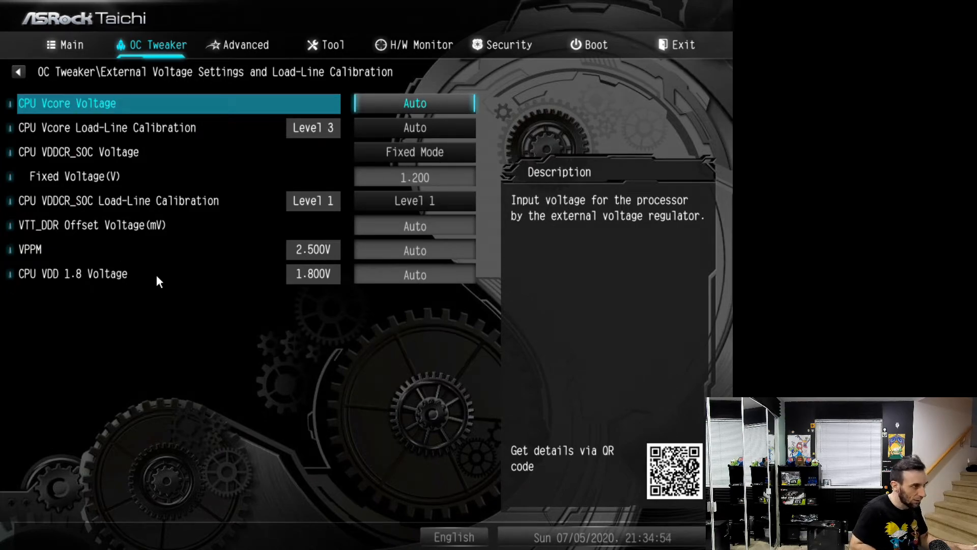
Switch CPU Vcore Voltage to Fixed Mode and set its fixed voltage to 1.300 V
{"action": "key", "text": "Return"}
{"action": "key", "text": "Down"}
{"action": "key", "text": "Down"}
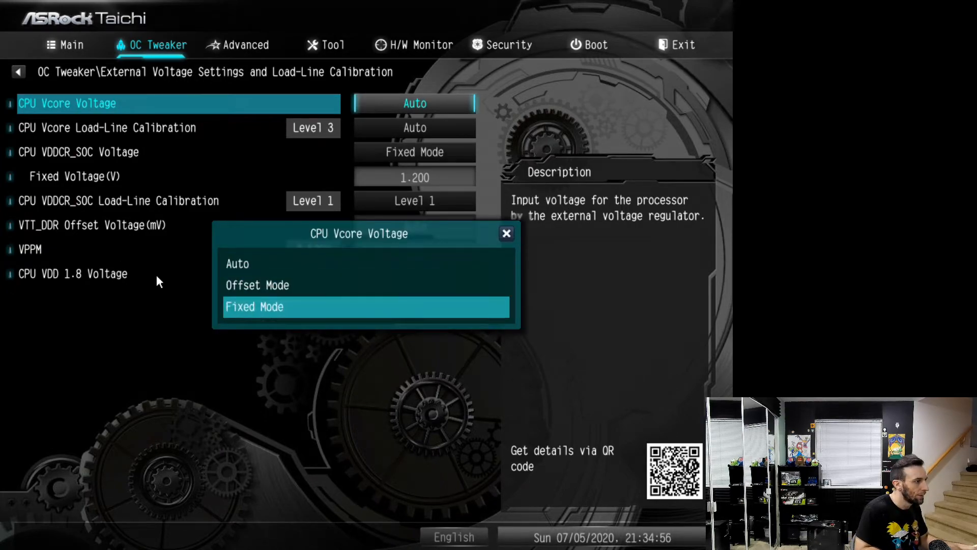
{"action": "key", "text": "Return"}
{"action": "key", "text": "Down"}
{"action": "type", "text": "1.300"}
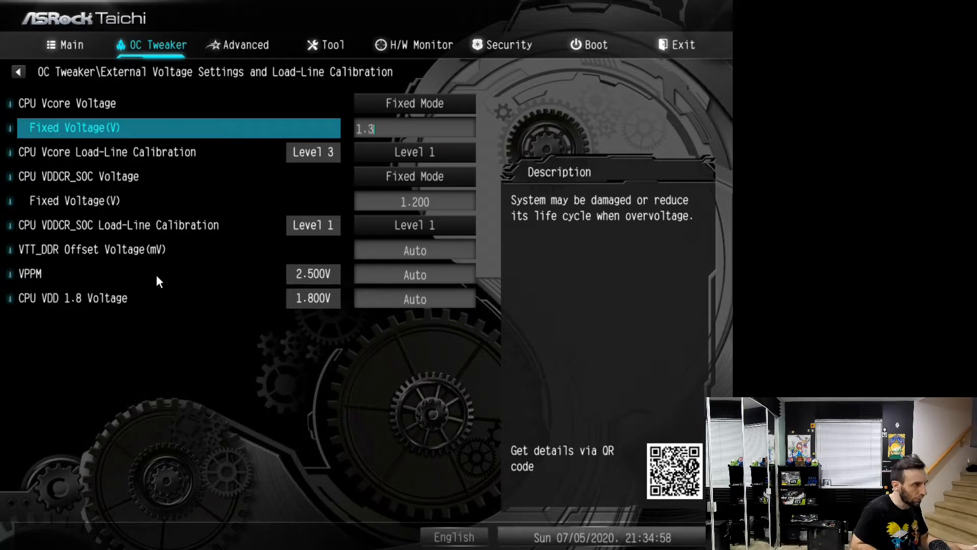
Set CPU Vcore Load-Line Calibration to Level 3
{"action": "key", "text": "Down"}
{"action": "key", "text": "Down"}
{"action": "key", "text": "Down"}
{"action": "key", "text": "Down"}
{"action": "key", "text": "Up"}
{"action": "key", "text": "Down"}
{"action": "key", "text": "Up"}
{"action": "key", "text": "Up"}
{"action": "key", "text": "Up"}
{"action": "key", "text": "Down"}
{"action": "key", "text": "Down"}
{"action": "key", "text": "Up"}
{"action": "key", "text": "Up"}
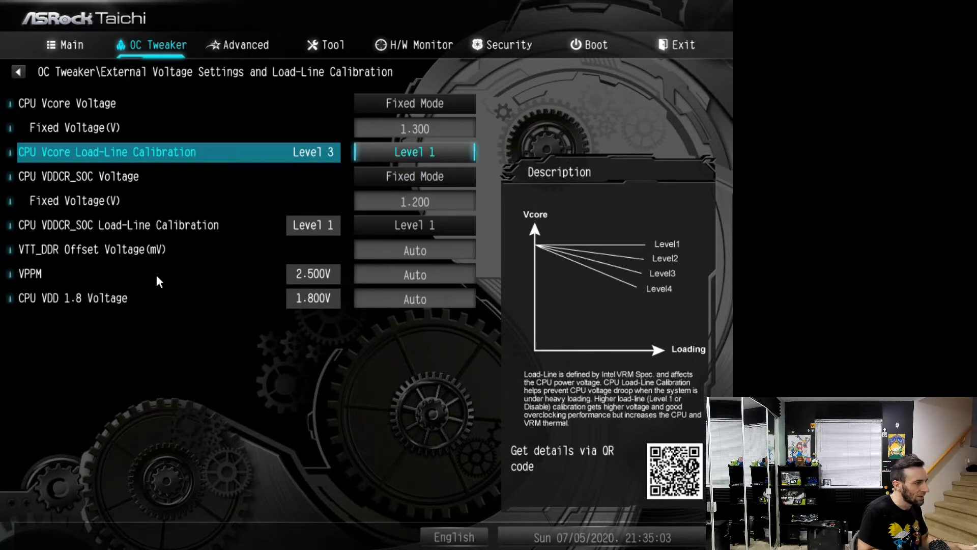
{"action": "key", "text": "Return"}
{"action": "key", "text": "Down"}
Set CPU VDDCR_SOC Load-Line Calibration to Level 3 and return to the main OC Tweaker settings
{"action": "key", "text": "Down"}
{"action": "key", "text": "Return"}
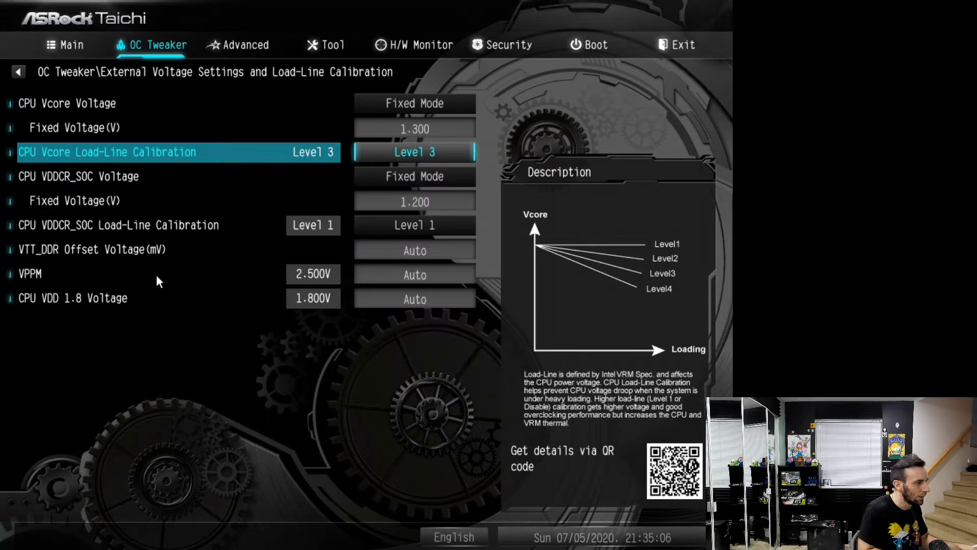
{"action": "key", "text": "Down"}
{"action": "key", "text": "Down"}
{"action": "key", "text": "Down"}
{"action": "key", "text": "Down"}
{"action": "key", "text": "Up"}
{"action": "key", "text": "Return"}
{"action": "key", "text": "Down"}
{"action": "key", "text": "Down"}
{"action": "key", "text": "Return"}
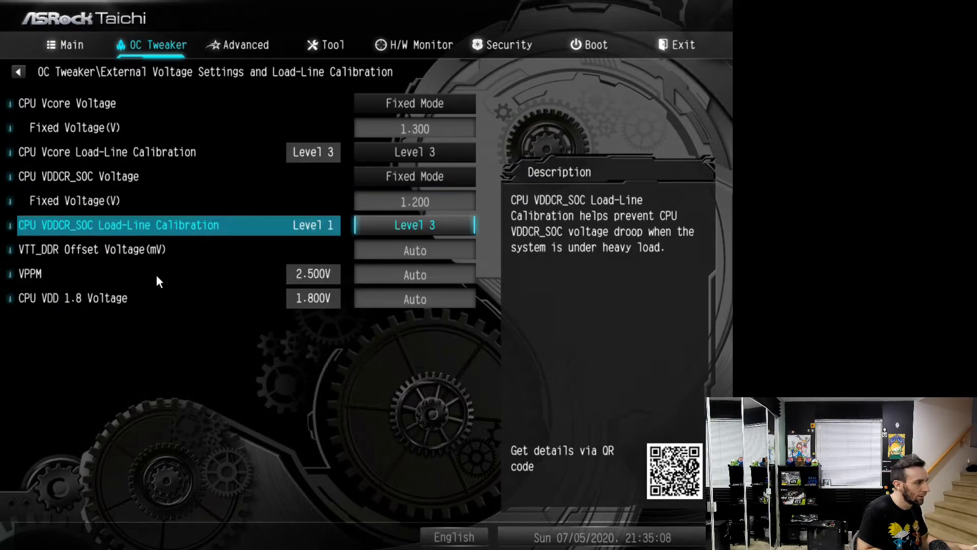
{"action": "key", "text": "Down"}
{"action": "key", "text": "Up"}
{"action": "key", "text": "Up"}
{"action": "key", "text": "Escape"}
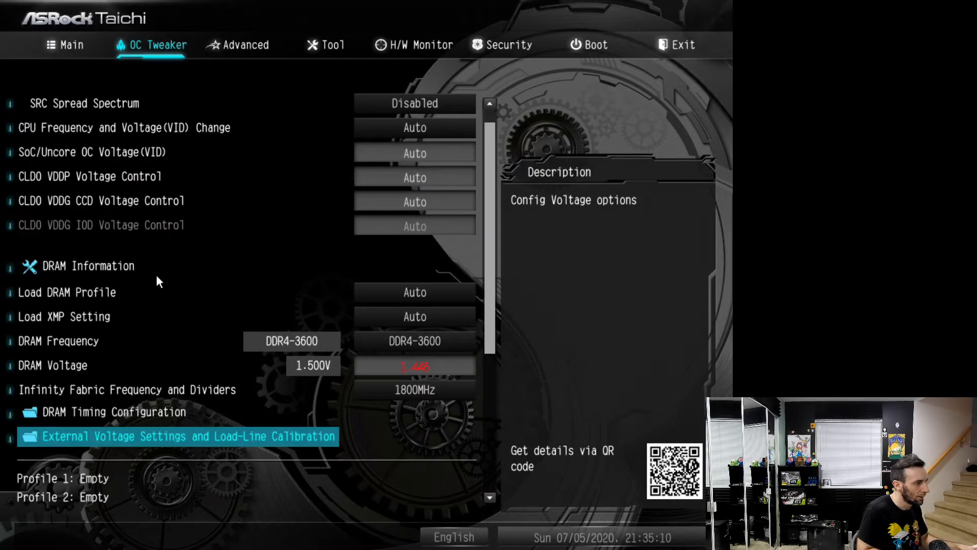
Recheck the DRAM Timing Configuration and the memory settings listed above it
{"action": "scroll", "coordinate": [157, 275], "scroll_direction": "down", "scroll_amount": 4}
{"action": "key", "text": "Up"}
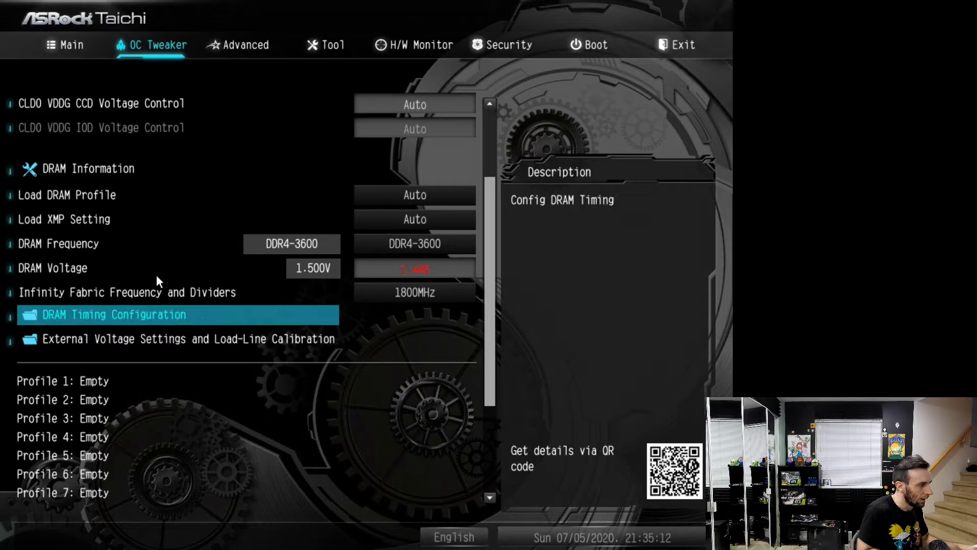
{"action": "key", "text": "Return"}
{"action": "key", "text": "Escape"}
{"action": "key", "text": "Up"}
{"action": "key", "text": "Up"}
{"action": "key", "text": "Up"}
{"action": "key", "text": "Up"}
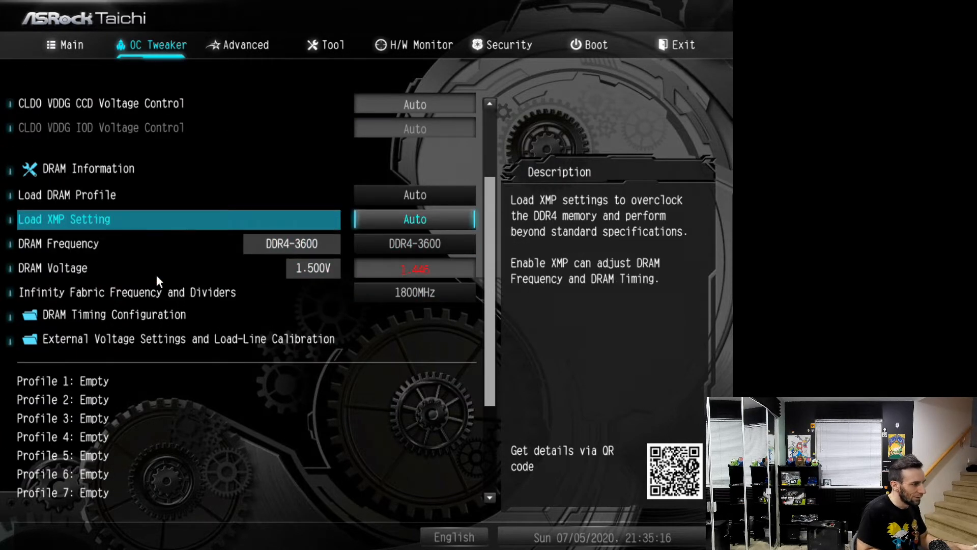
Save the UEFI changes and exit setup to boot into Windows
{"action": "key", "text": "Up"}
{"action": "key", "text": "Up"}
{"action": "key", "text": "Up"}
{"action": "key", "text": "Up"}
{"action": "key", "text": "Up"}
{"action": "key", "text": "Up"}
{"action": "key", "text": "Up"}
{"action": "key", "text": "Up"}
{"action": "key", "text": "Left"}
{"action": "key", "text": "Left"}
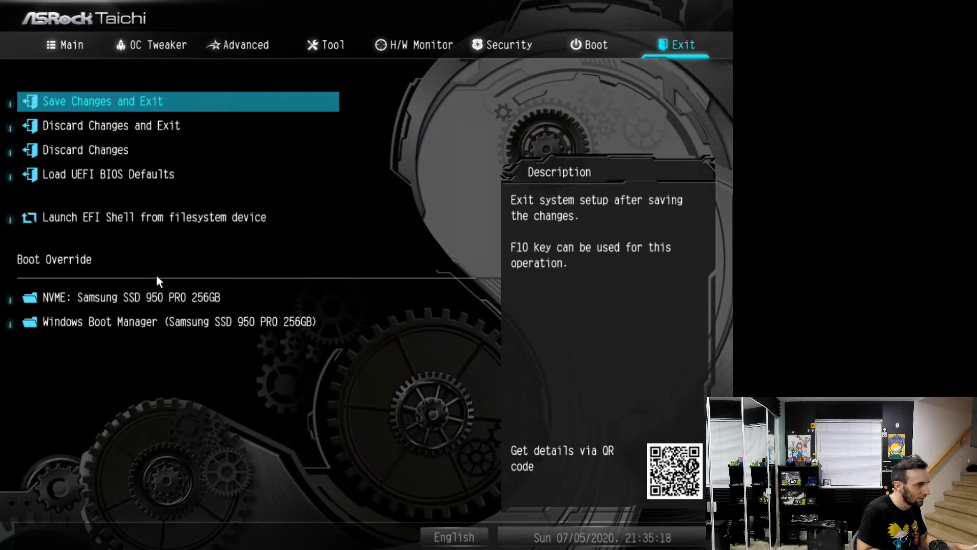
{"action": "key", "text": "Return"}
{"action": "key", "text": "Return"}
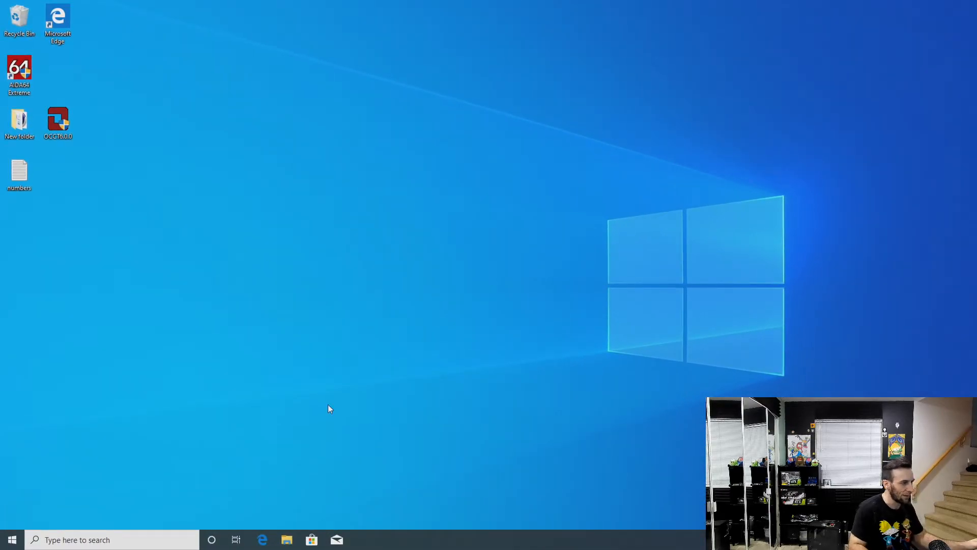
Launch AIDA64 Extreme from the desktop and allow it to run
{"action": "double_click", "coordinate": [19, 84]}
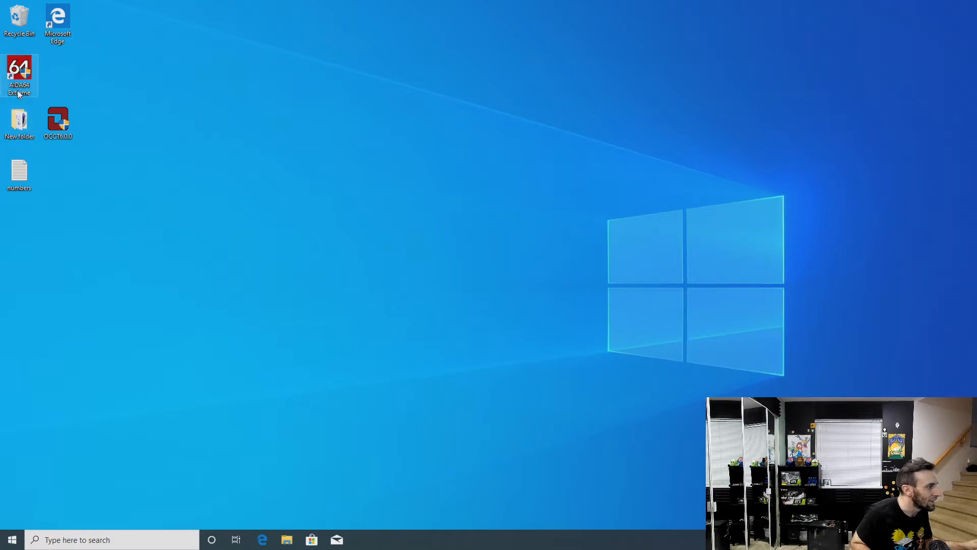
{"action": "left_click", "coordinate": [402, 341]}
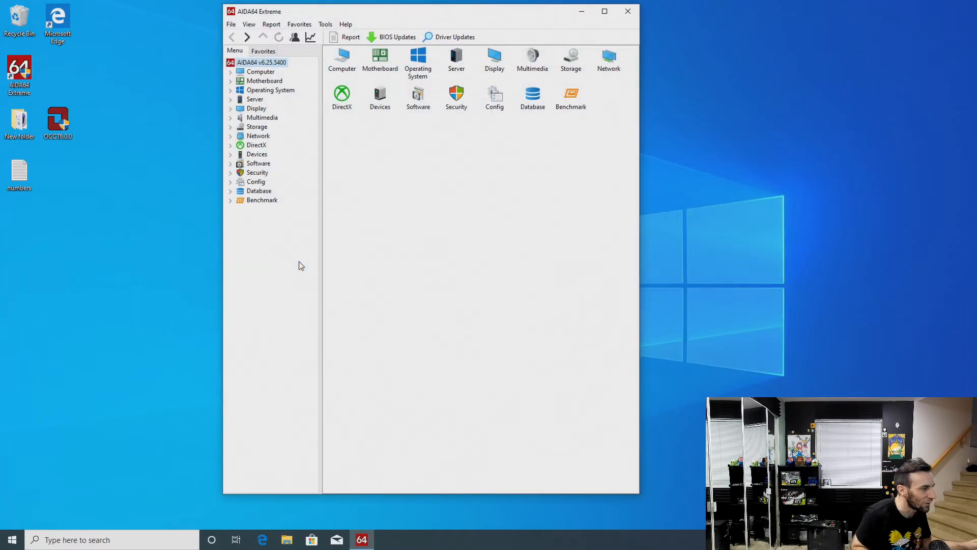
Display the computer's sensor readings and move the AIDA64 window aside to make room on the desktop
{"action": "left_click", "coordinate": [230, 71]}
{"action": "left_click", "coordinate": [266, 145]}
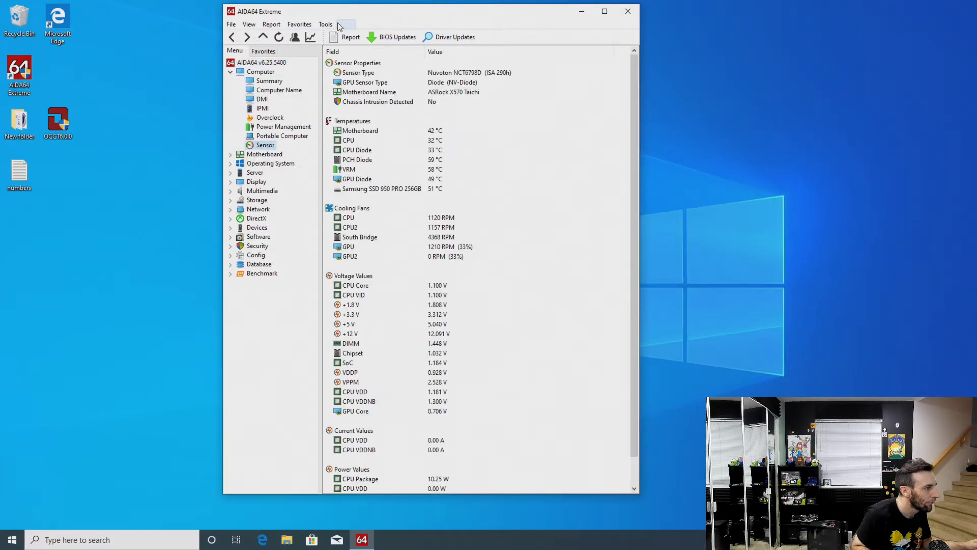
{"action": "left_click_drag", "start_coordinate": [341, 12], "coordinate": [200, 23]}
Open the AIDA64 Cache & Memory Benchmark, place its window beside the sensor readings and run the memory tests only
{"action": "left_click", "coordinate": [183, 36]}
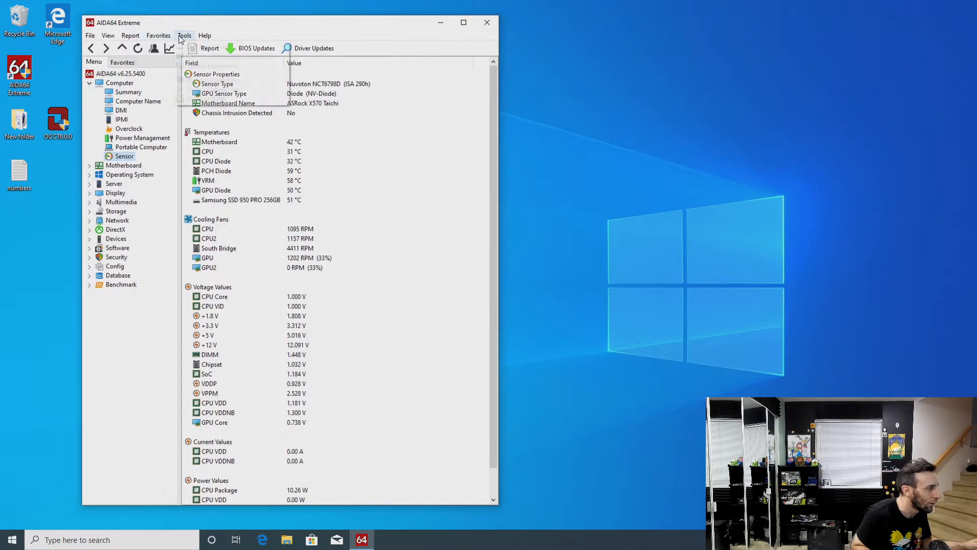
{"action": "left_click", "coordinate": [229, 56]}
{"action": "left_click_drag", "start_coordinate": [259, 136], "coordinate": [424, 118]}
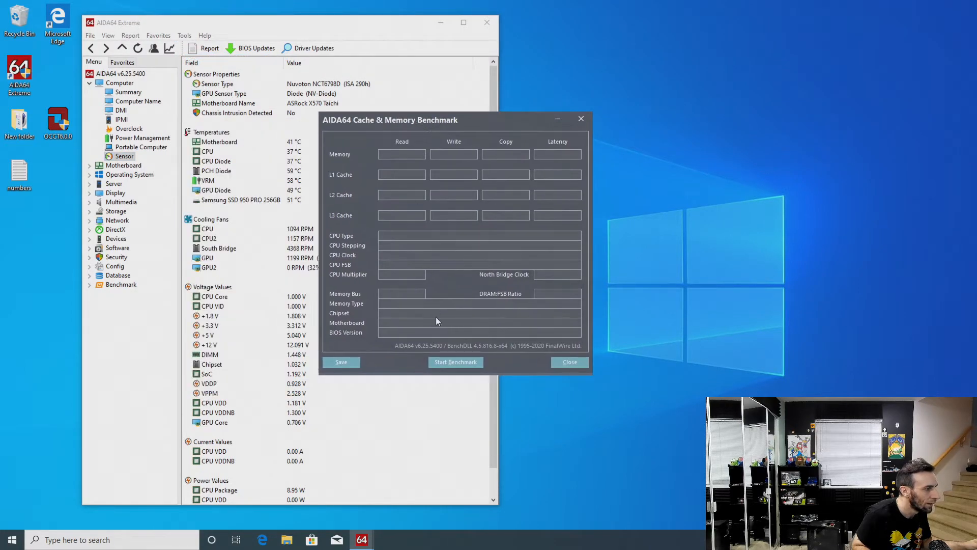
{"action": "left_click", "coordinate": [453, 363]}
{"action": "left_click", "coordinate": [470, 385]}
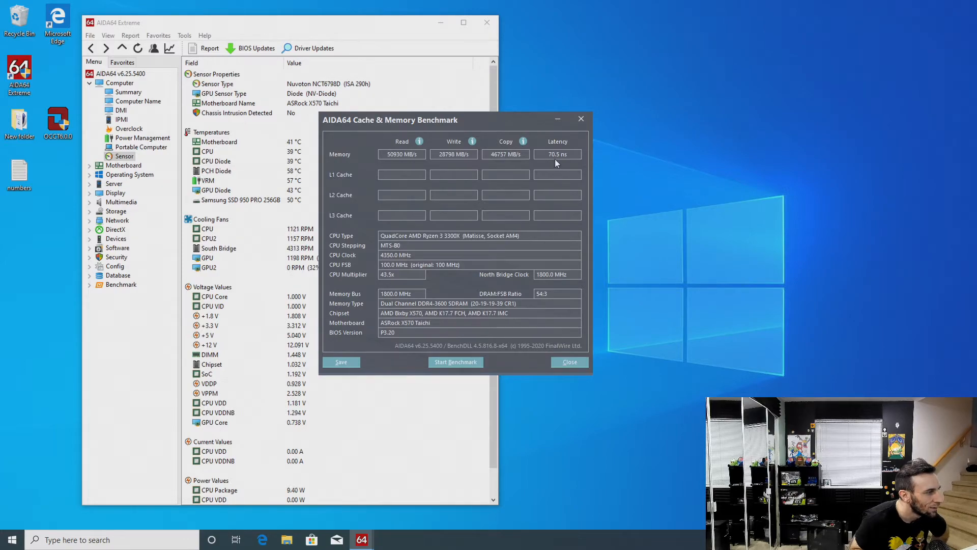
Repeat the memory-only tests to check the latency, and close the Cache & Memory Benchmark
{"action": "right_click", "coordinate": [463, 365]}
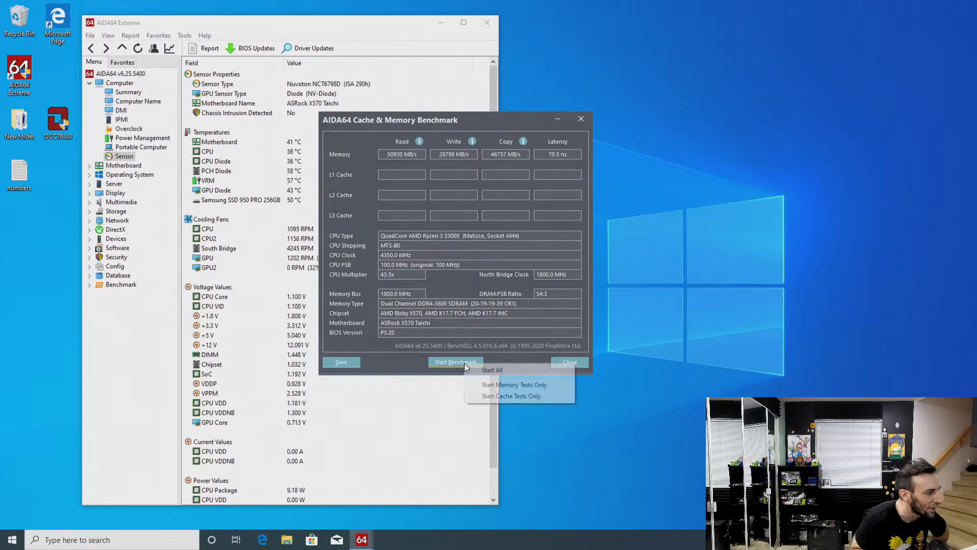
{"action": "left_click", "coordinate": [483, 380]}
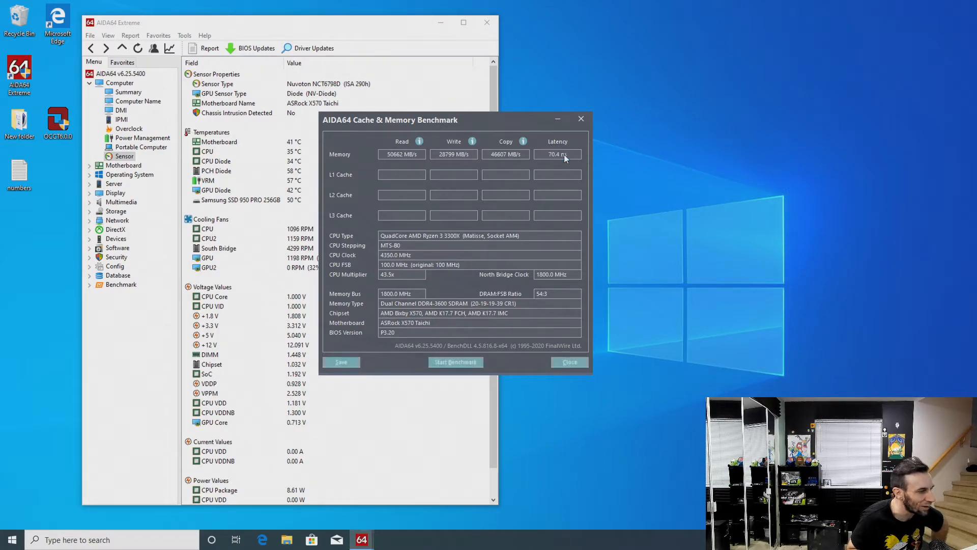
{"action": "left_click", "coordinate": [570, 362]}
Restart the PC from Windows and enter the UEFI setup
{"action": "left_click", "coordinate": [14, 537]}
{"action": "mouse_move", "coordinate": [30, 492]}
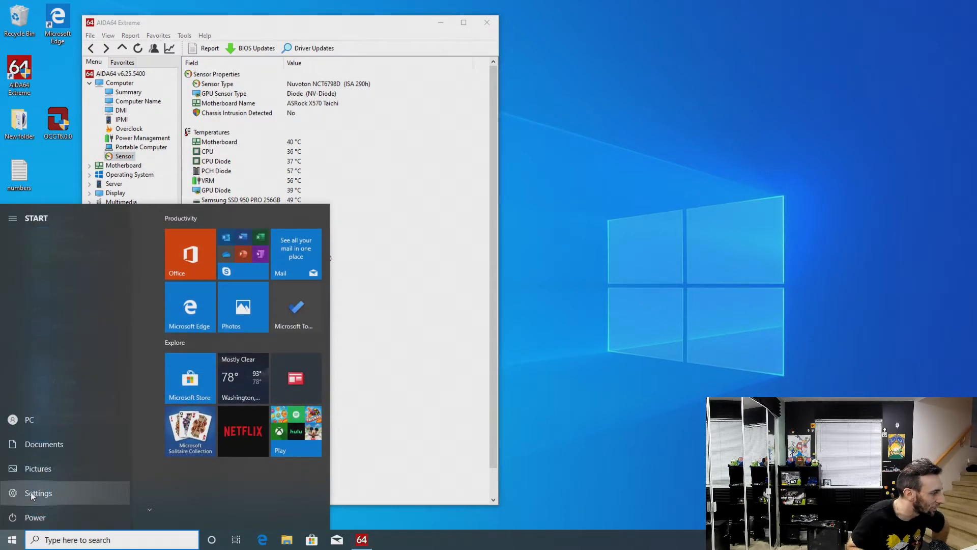
{"action": "left_click", "coordinate": [37, 511]}
{"action": "left_click", "coordinate": [55, 494]}
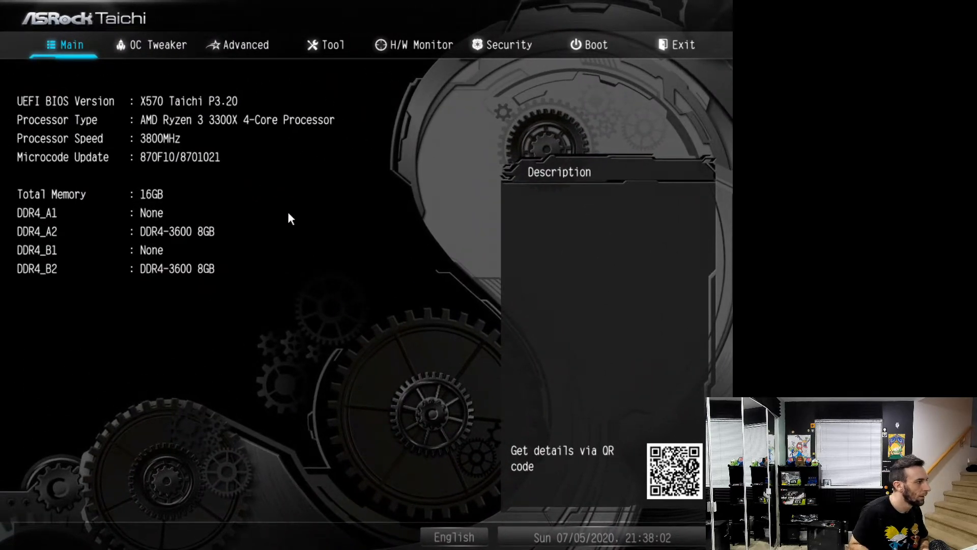
Set the DRAM Frequency to DDR4-3800 in the OC Tweaker settings
{"action": "key", "text": "Right"}
{"action": "key", "text": "Down"}
{"action": "key", "text": "Down"}
{"action": "key", "text": "Down"}
{"action": "key", "text": "Down"}
{"action": "key", "text": "Down"}
{"action": "key", "text": "Down"}
{"action": "key", "text": "Down"}
{"action": "key", "text": "Down"}
{"action": "key", "text": "Down"}
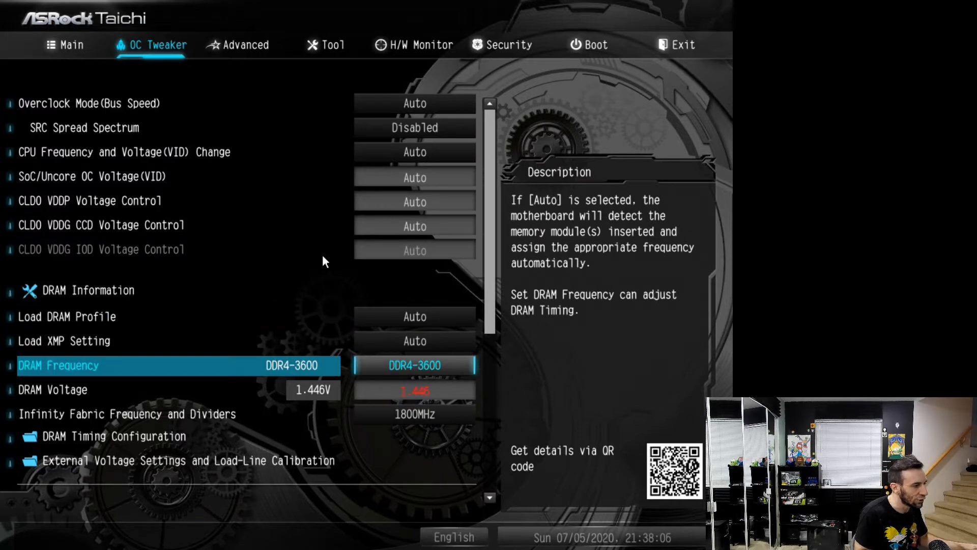
{"action": "key", "text": "plus"}
{"action": "key", "text": "plus"}
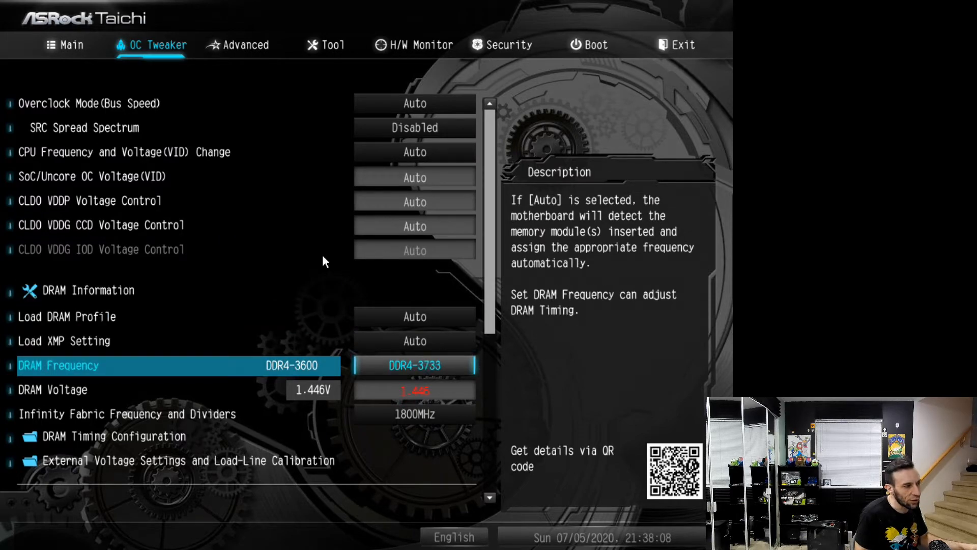
Set Infinity Fabric Frequency and Dividers to 1900MHz
{"action": "key", "text": "Down"}
{"action": "key", "text": "Down"}
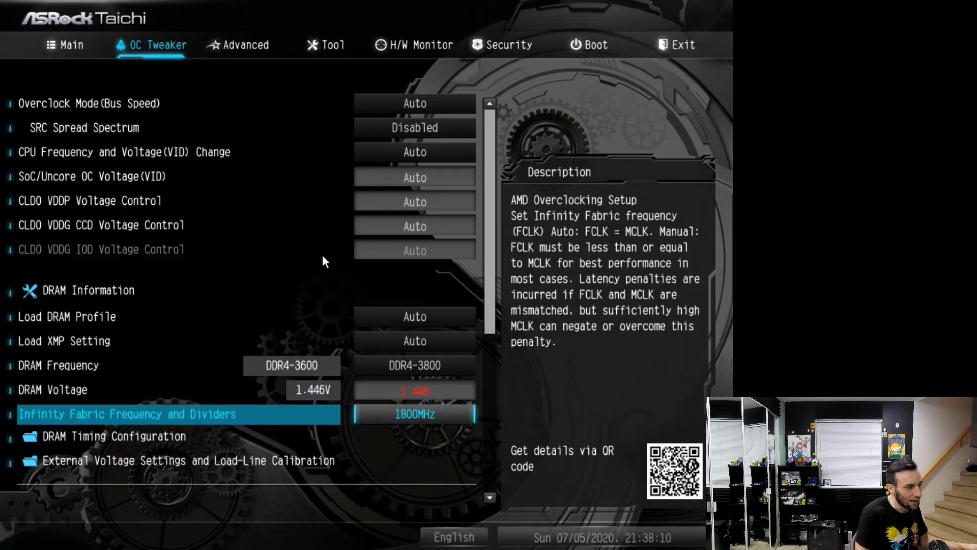
{"action": "key", "text": "plus"}
{"action": "key", "text": "plus"}
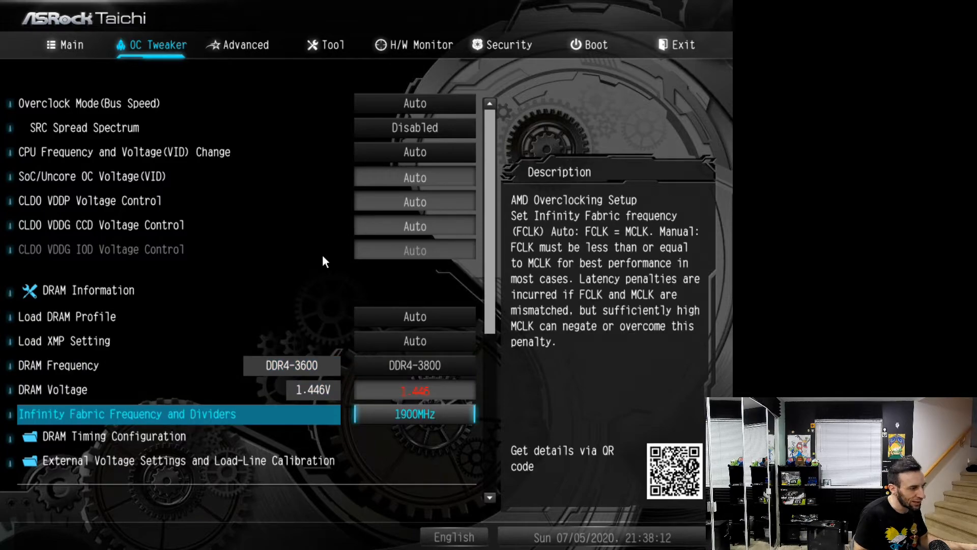
Set the DRAM Voltage to 1.500 V
{"action": "key", "text": "Up"}
{"action": "key", "text": "Up"}
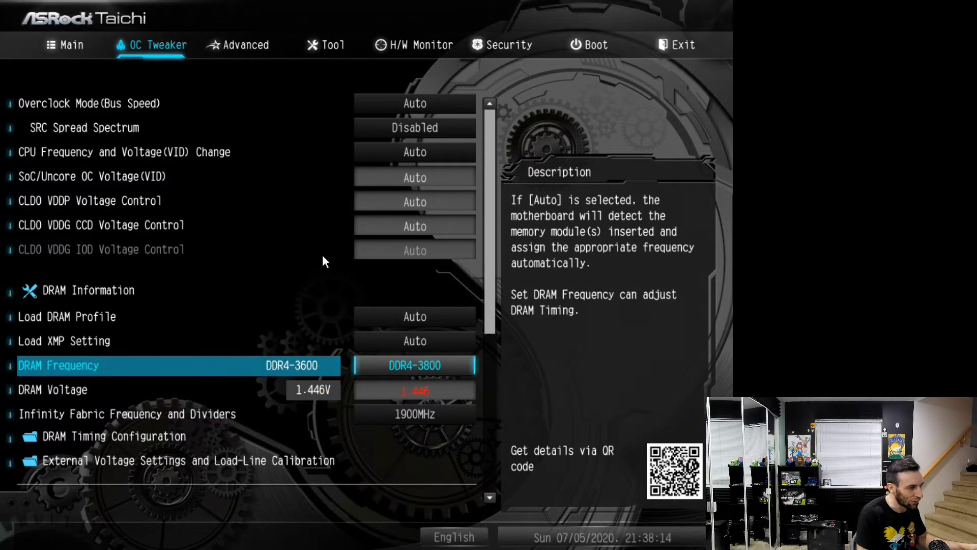
{"action": "key", "text": "Down"}
{"action": "key", "text": "plus"}
{"action": "type", "text": "1.500"}
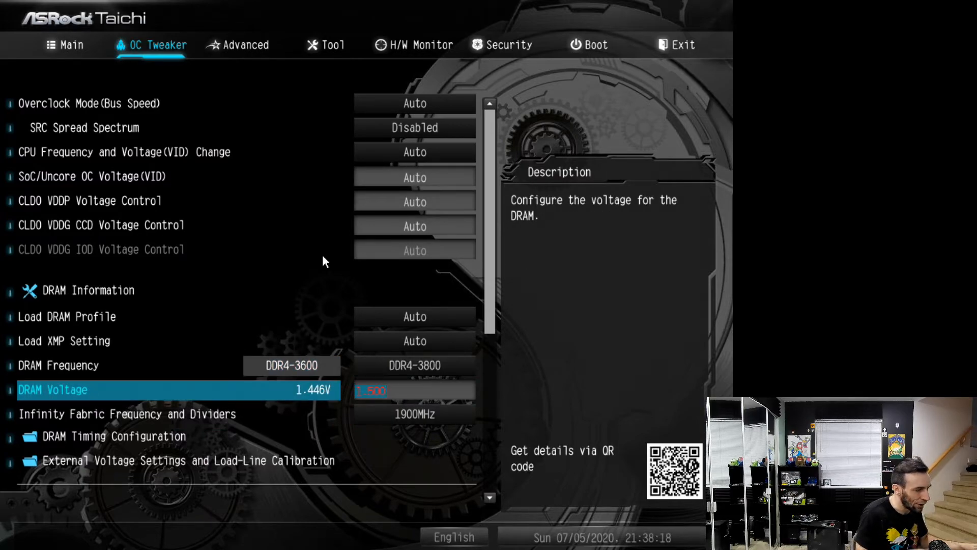
Recheck the DRAM Frequency, DRAM Voltage and Infinity Fabric settings before leaving OC Tweaker
{"action": "key", "text": "Up"}
{"action": "key", "text": "Down"}
{"action": "key", "text": "Up"}
{"action": "key", "text": "Down"}
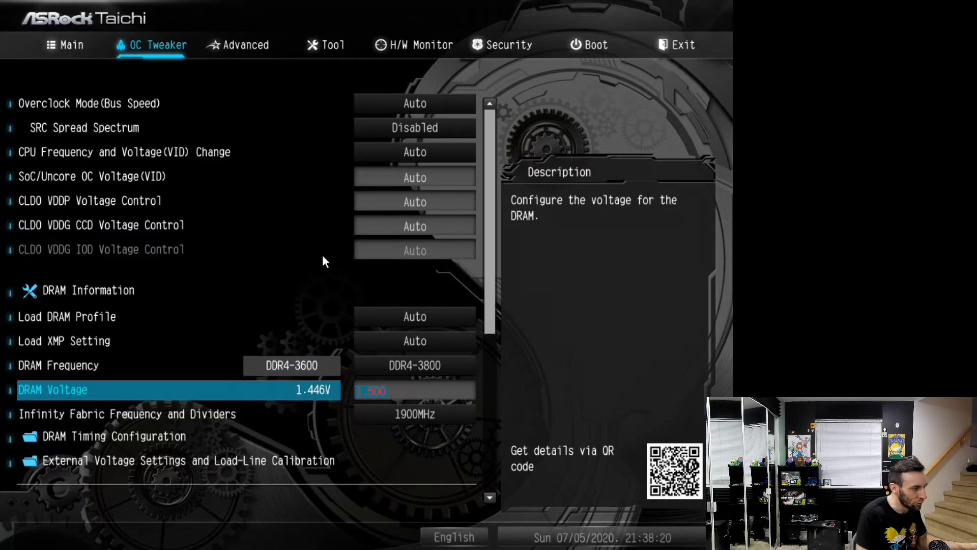
{"action": "key", "text": "Up"}
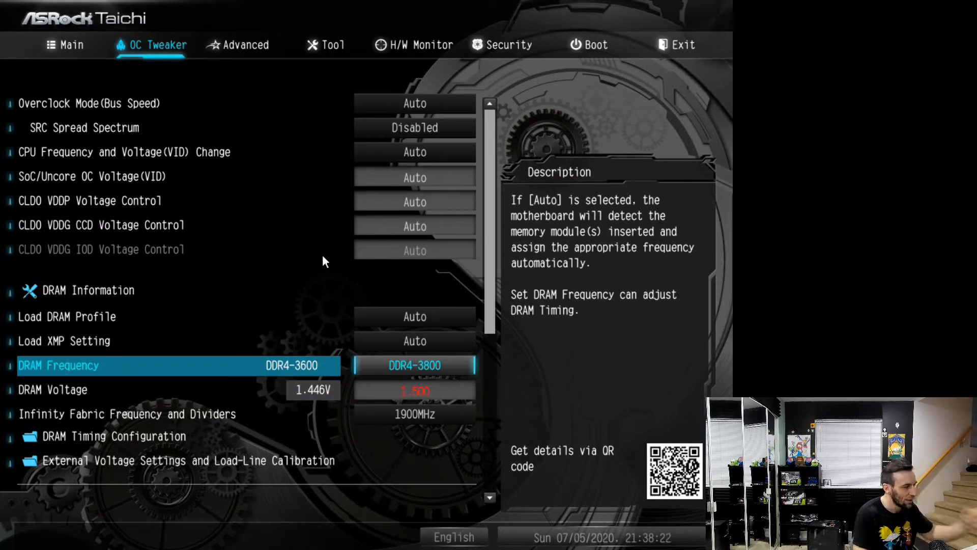
{"action": "key", "text": "Down"}
{"action": "key", "text": "Down"}
{"action": "key", "text": "Up"}
{"action": "key", "text": "Up"}
Save the new memory and Infinity Fabric settings and exit the UEFI to reboot
{"action": "key", "text": "Left"}
{"action": "key", "text": "Left"}
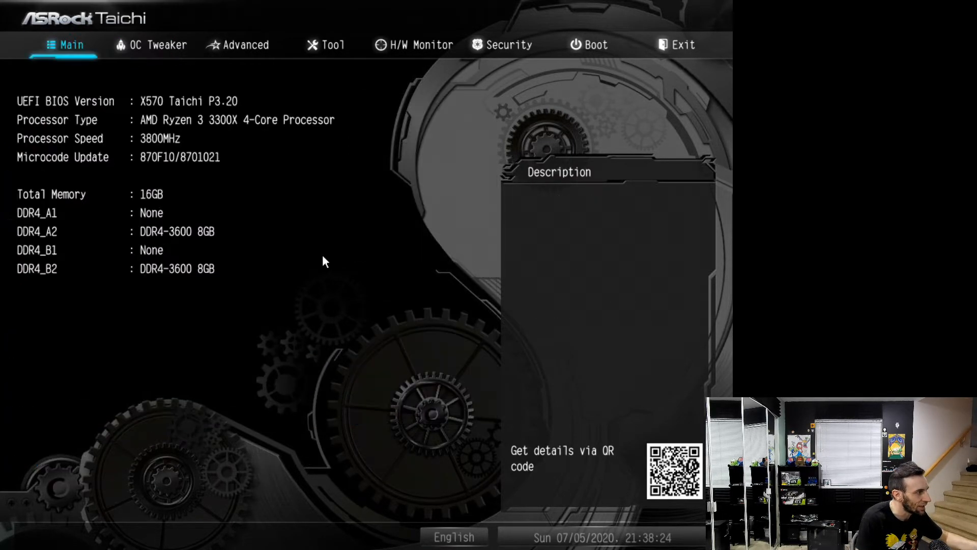
{"action": "key", "text": "Down"}
{"action": "key", "text": "Up"}
{"action": "key", "text": "Return"}
{"action": "key", "text": "Return"}
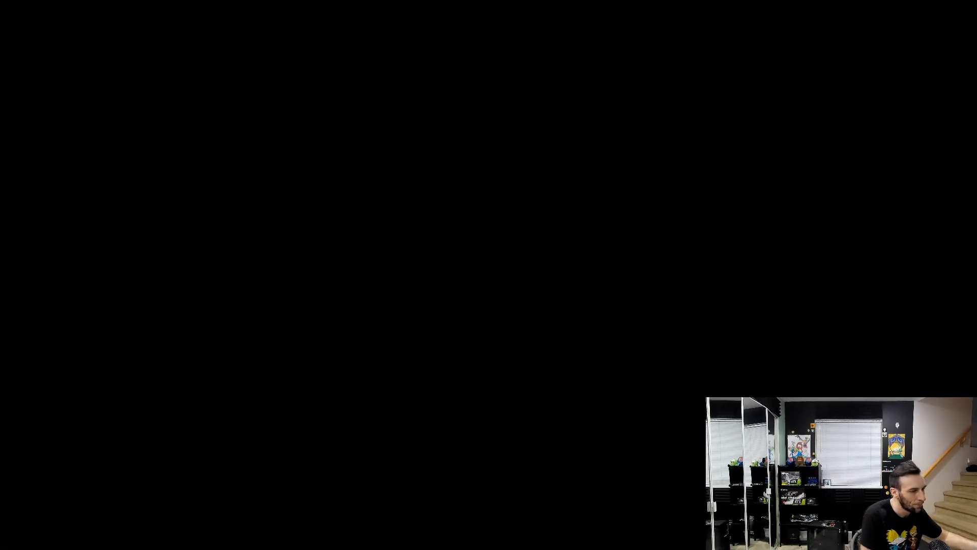
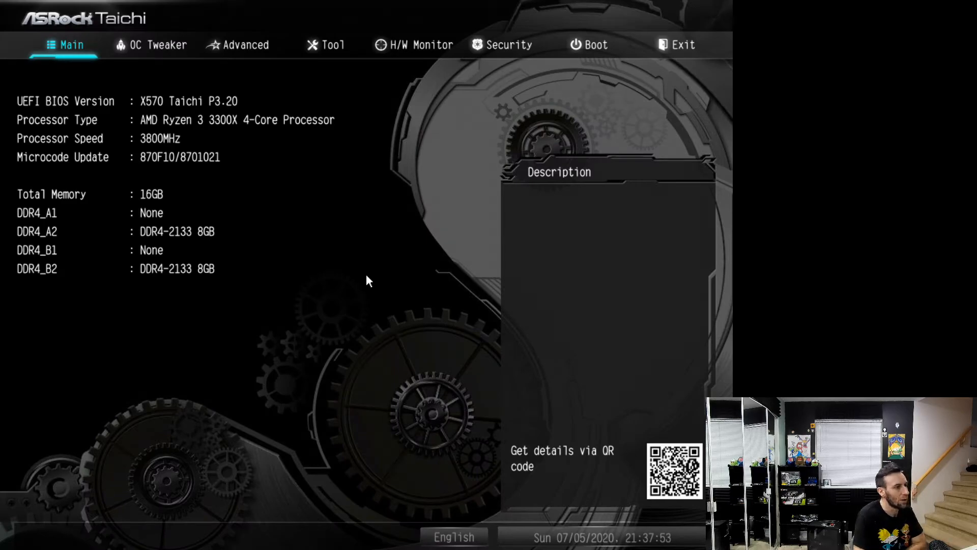
Set the DRAM Frequency to DDR4-3733 in OC Tweaker
{"action": "key", "text": "Right"}
{"action": "key", "text": "Down"}
{"action": "key", "text": "Down"}
{"action": "key", "text": "Down"}
{"action": "key", "text": "Down"}
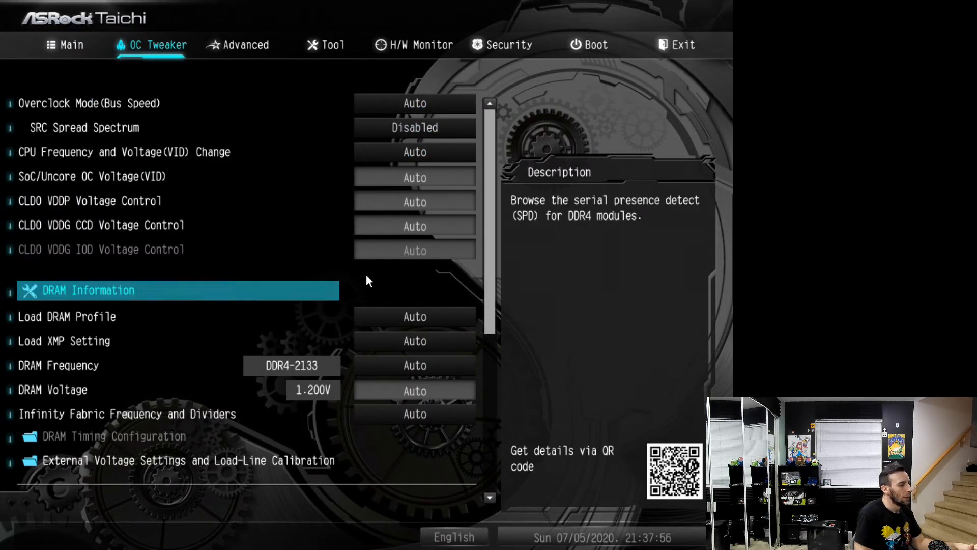
{"action": "key", "text": "Down"}
{"action": "key", "text": "Down"}
{"action": "key", "text": "Down"}
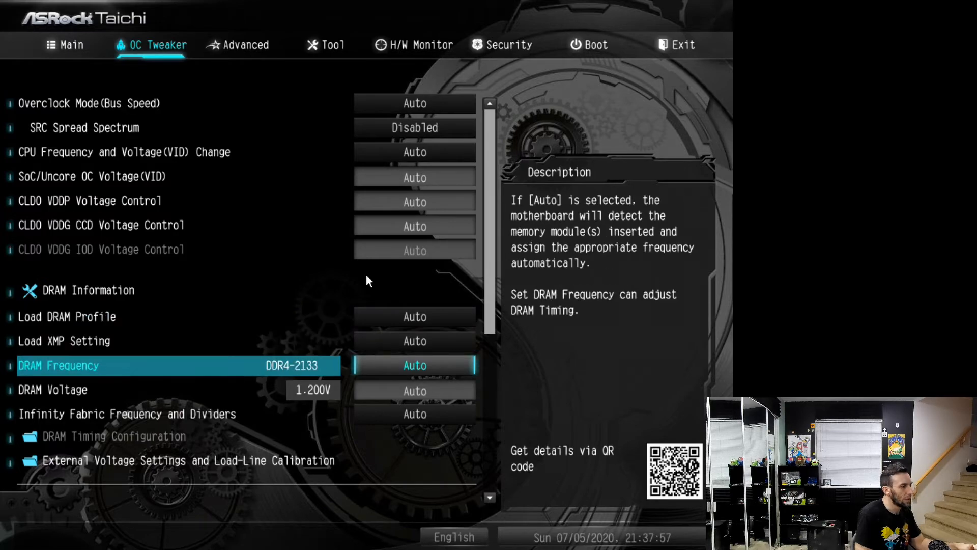
{"action": "key", "text": "plus"}
{"action": "key", "text": "plus"}
{"action": "key", "text": "plus"}
{"action": "key", "text": "plus"}
{"action": "key", "text": "plus"}
{"action": "key", "text": "plus"}
{"action": "key", "text": "plus"}
{"action": "key", "text": "plus"}
{"action": "key", "text": "plus"}
{"action": "key", "text": "plus"}
{"action": "key", "text": "plus"}
{"action": "key", "text": "plus"}
{"action": "key", "text": "plus"}
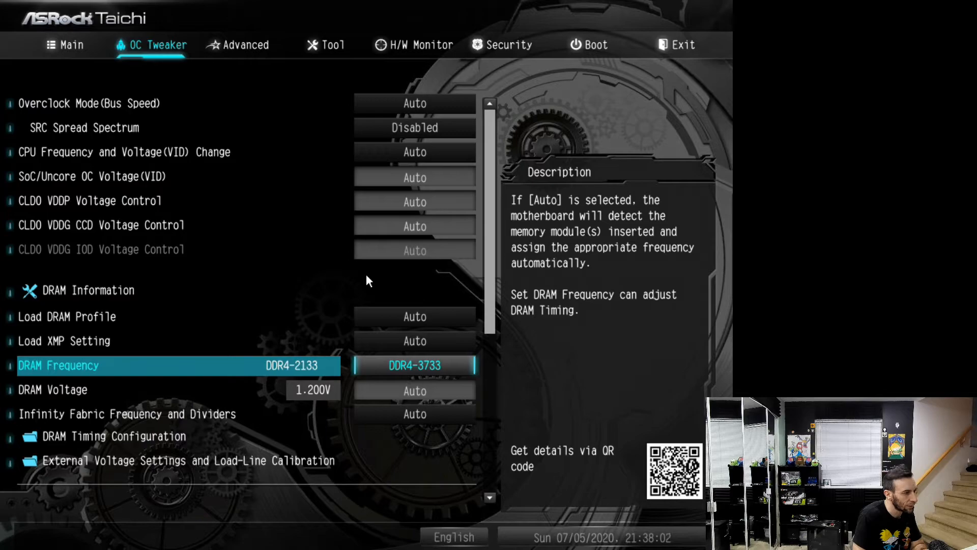
Set the DRAM Voltage to 1.500 V and Infinity Fabric Frequency and Dividers to 1867MHz
{"action": "key", "text": "Down"}
{"action": "type", "text": "1.500"}
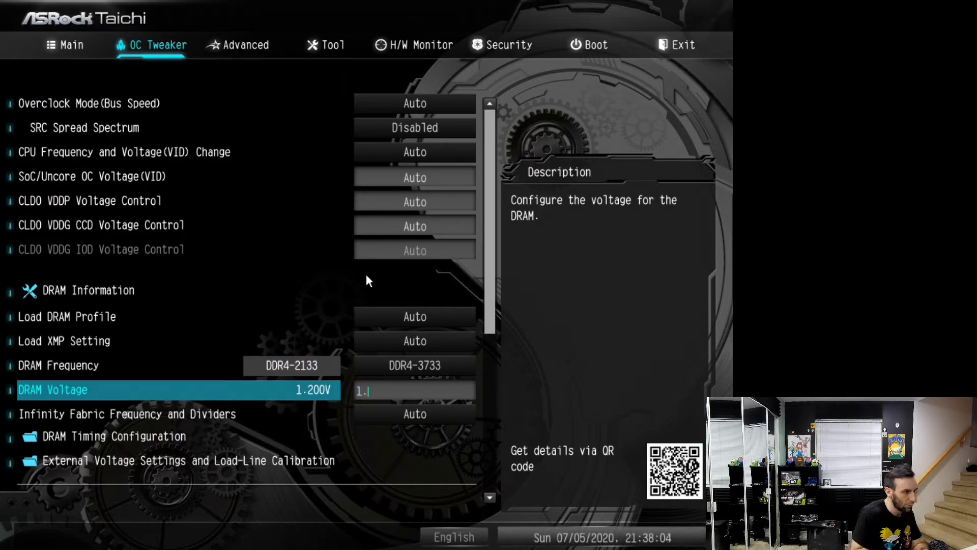
{"action": "key", "text": "Down"}
{"action": "key", "text": "plus"}
{"action": "key", "text": "plus"}
{"action": "key", "text": "plus"}
{"action": "key", "text": "plus"}
{"action": "key", "text": "plus"}
{"action": "key", "text": "plus"}
{"action": "key", "text": "plus"}
{"action": "key", "text": "plus"}
{"action": "key", "text": "plus"}
{"action": "key", "text": "plus"}
{"action": "key", "text": "plus"}
{"action": "key", "text": "plus"}
{"action": "key", "text": "plus"}
{"action": "key", "text": "plus"}
{"action": "key", "text": "plus"}
{"action": "key", "text": "plus"}
{"action": "key", "text": "plus"}
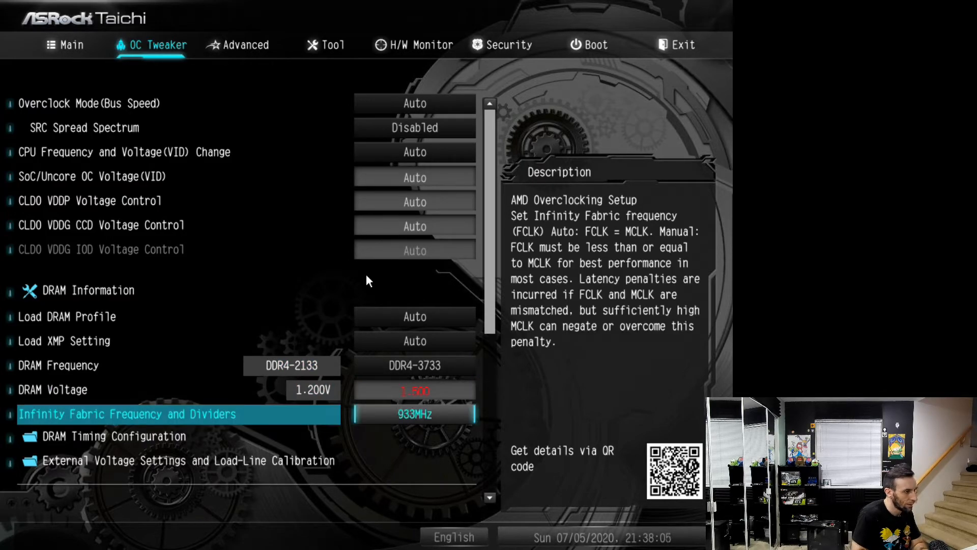
{"action": "key", "text": "plus"}
{"action": "key", "text": "plus"}
{"action": "key", "text": "plus"}
{"action": "key", "text": "plus"}
{"action": "key", "text": "plus"}
{"action": "key", "text": "plus"}
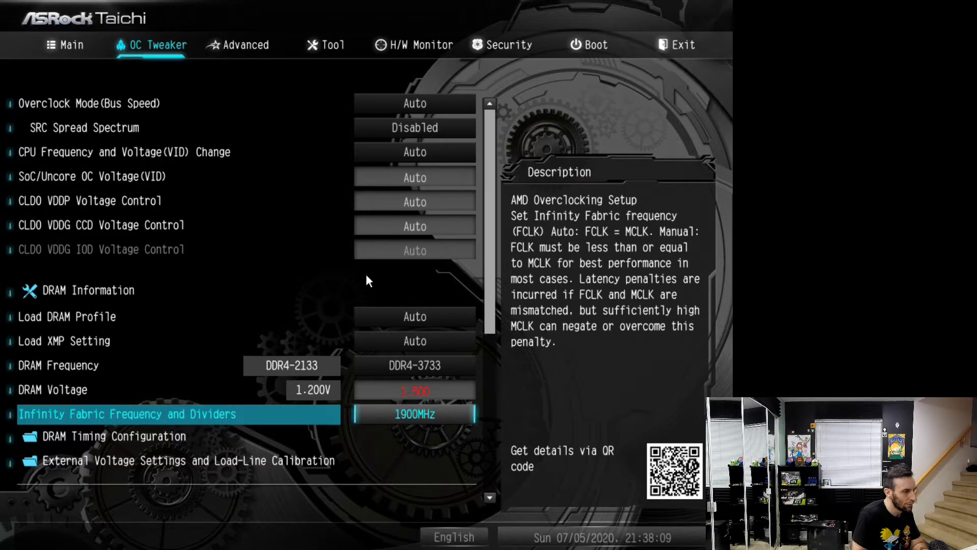
{"action": "key", "text": "minus"}
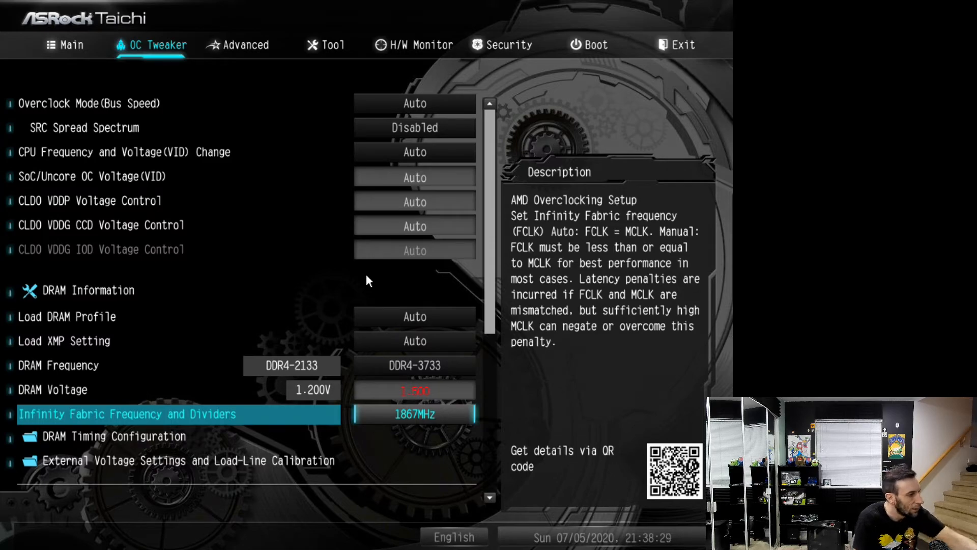
Set the primary DRAM timings tCL, tRCDRD, tRCDWR and tRP to 19 and tRAS to 39
{"action": "key", "text": "Down"}
{"action": "key", "text": "Return"}
{"action": "type", "text": "19"}
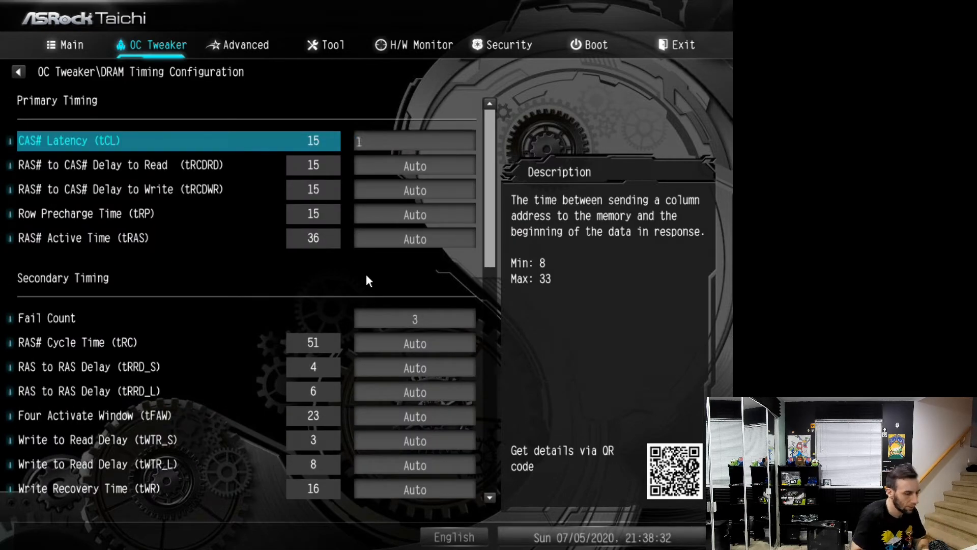
{"action": "key", "text": "Return"}
{"action": "type", "text": "19"}
{"action": "key", "text": "Return"}
{"action": "type", "text": "19"}
{"action": "key", "text": "Return"}
{"action": "type", "text": "19"}
{"action": "key", "text": "Return"}
{"action": "type", "text": "39"}
{"action": "key", "text": "Return"}
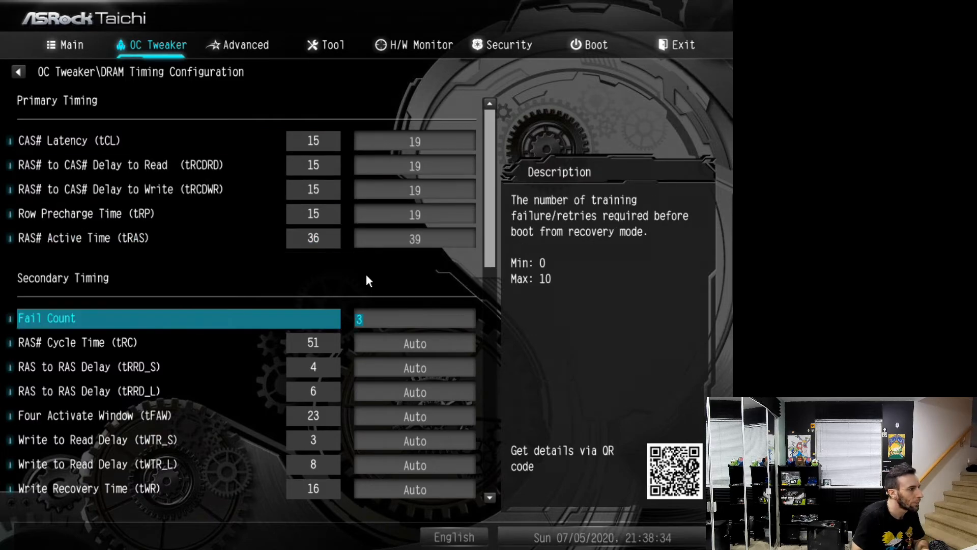
Set the DRAM Command Rate (CR) to 2T and return to the main OC Tweaker page
{"action": "key", "text": "Up"}
{"action": "key", "text": "Down"}
{"action": "key", "text": "Down"}
{"action": "key", "text": "Down"}
{"action": "key", "text": "Down"}
{"action": "key", "text": "Down"}
{"action": "key", "text": "Down"}
{"action": "key", "text": "Down"}
{"action": "key", "text": "Down"}
{"action": "key", "text": "Down"}
{"action": "key", "text": "Down"}
{"action": "key", "text": "Down"}
{"action": "key", "text": "Down"}
{"action": "key", "text": "Down"}
{"action": "key", "text": "Down"}
{"action": "key", "text": "Down"}
{"action": "key", "text": "Down"}
{"action": "key", "text": "Down"}
{"action": "key", "text": "Down"}
{"action": "key", "text": "Down"}
{"action": "key", "text": "Down"}
{"action": "key", "text": "Down"}
{"action": "key", "text": "Down"}
{"action": "key", "text": "Down"}
{"action": "key", "text": "Down"}
{"action": "key", "text": "Down"}
{"action": "key", "text": "Down"}
{"action": "key", "text": "Down"}
{"action": "key", "text": "Down"}
{"action": "key", "text": "Down"}
{"action": "key", "text": "Down"}
{"action": "key", "text": "Down"}
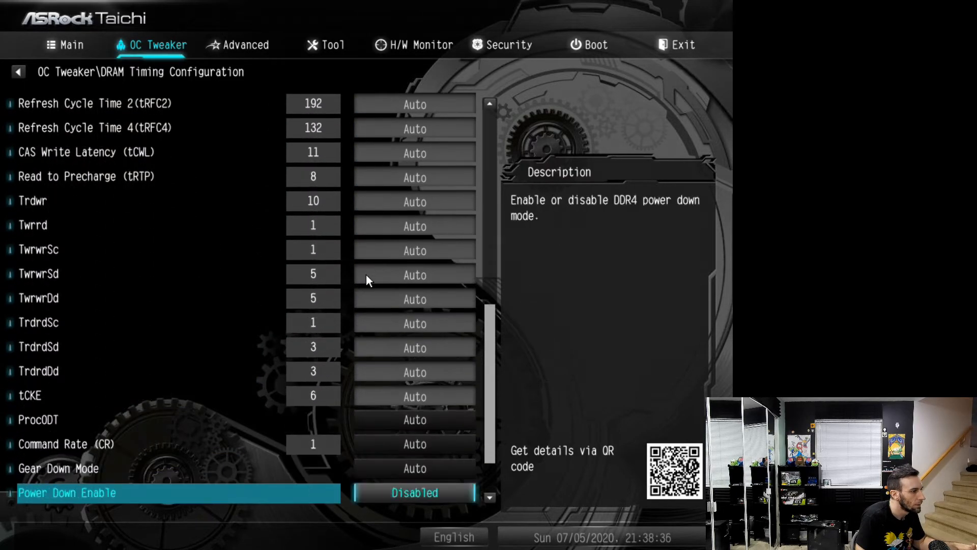
{"action": "key", "text": "Up"}
{"action": "key", "text": "Up"}
{"action": "key", "text": "Up"}
{"action": "key", "text": "Up"}
{"action": "key", "text": "Return"}
{"action": "key", "text": "Down"}
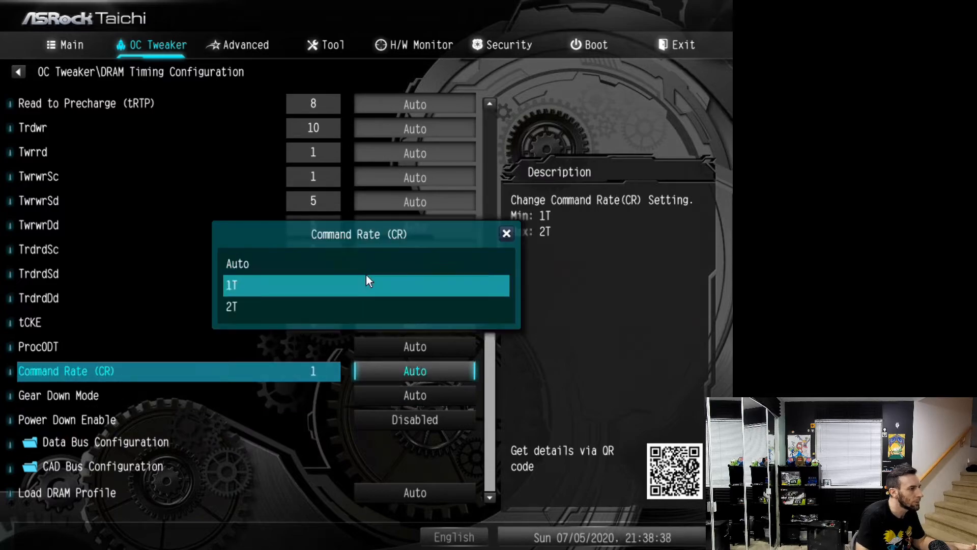
{"action": "key", "text": "Down"}
{"action": "key", "text": "Return"}
{"action": "key", "text": "Escape"}
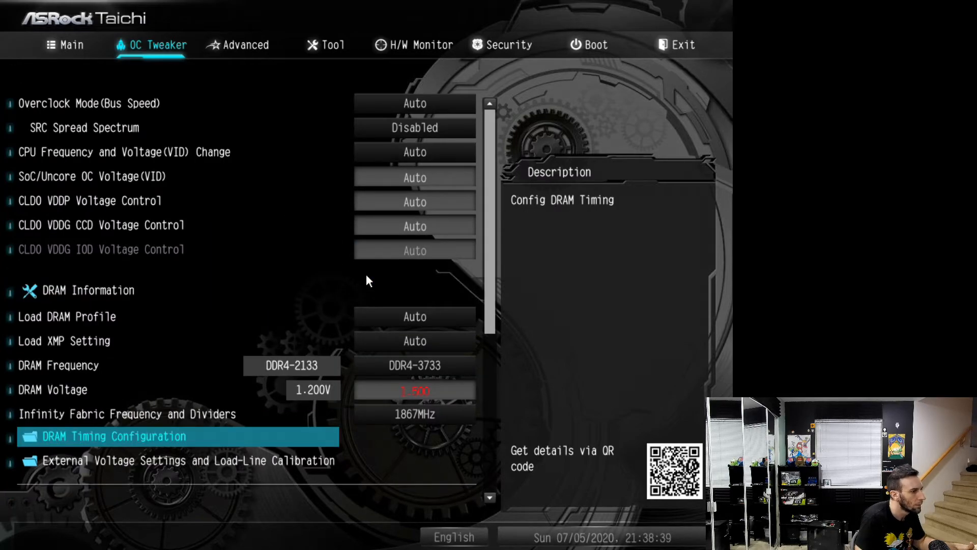
Set CPU Vcore Voltage to Fixed Mode at 1.300 V in the external voltage settings
{"action": "key", "text": "Down"}
{"action": "key", "text": "Return"}
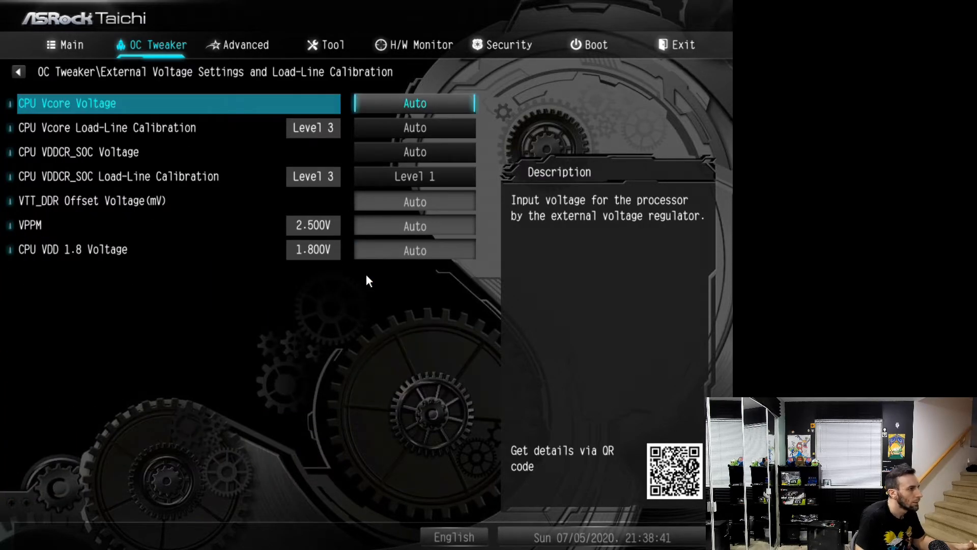
{"action": "key", "text": "Return"}
{"action": "key", "text": "Down"}
{"action": "key", "text": "Down"}
{"action": "key", "text": "Return"}
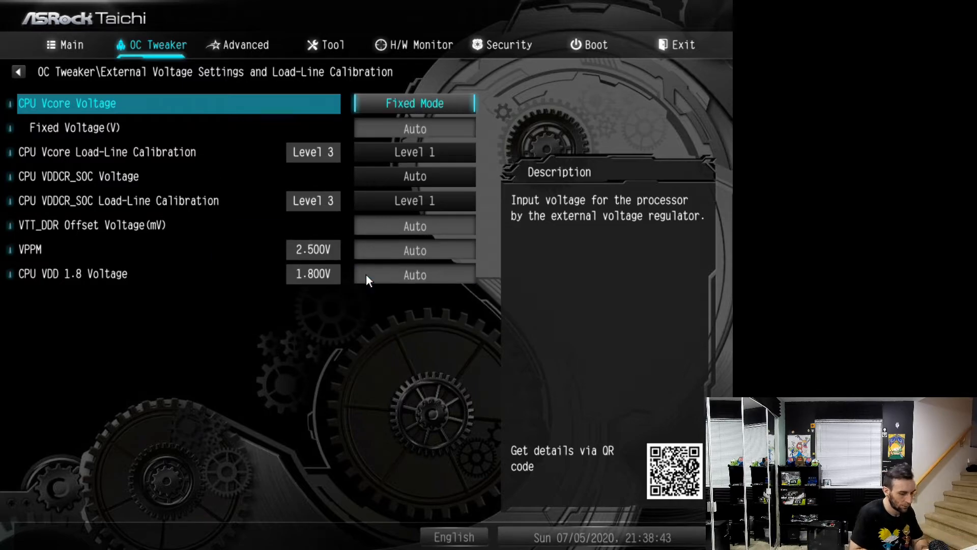
{"action": "key", "text": "Down"}
{"action": "type", "text": "1.3"}
{"action": "key", "text": "Return"}
{"action": "key", "text": "Down"}
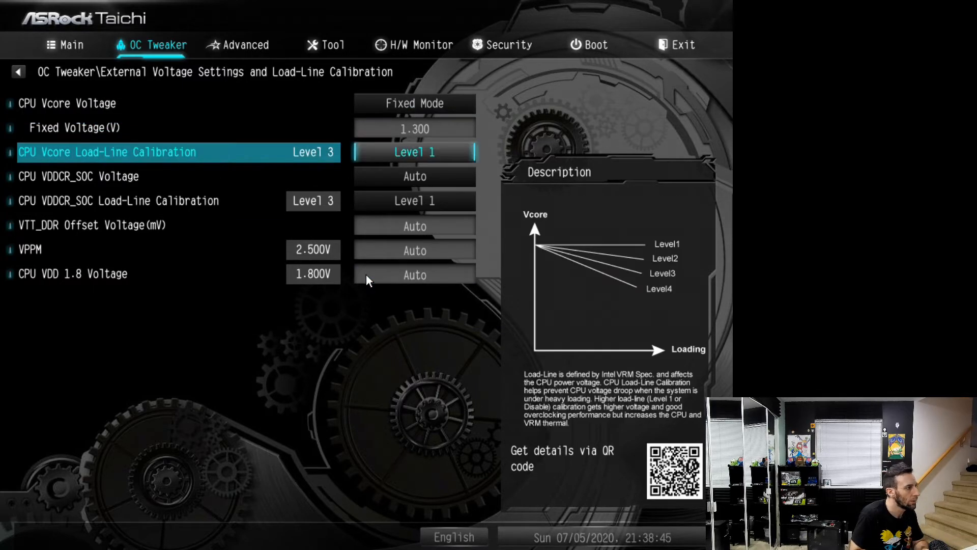
Set CPU Vcore Load-Line Calibration to Level 3
{"action": "key", "text": "Down"}
{"action": "key", "text": "Up"}
{"action": "key", "text": "plus"}
{"action": "key", "text": "plus"}
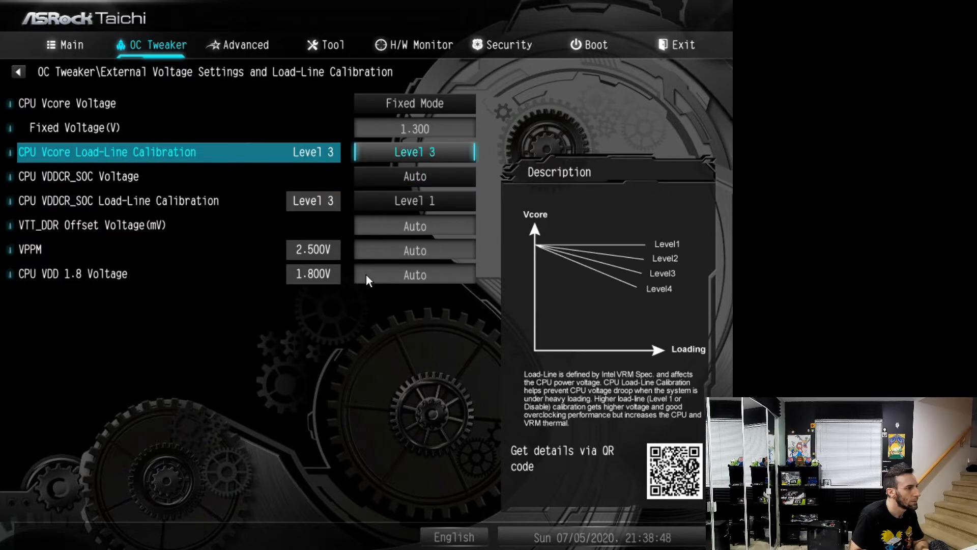
Set CPU VDDCR_SOC Voltage to Fixed Mode with a fixed voltage of 1.2 V
{"action": "key", "text": "Down"}
{"action": "key", "text": "Return"}
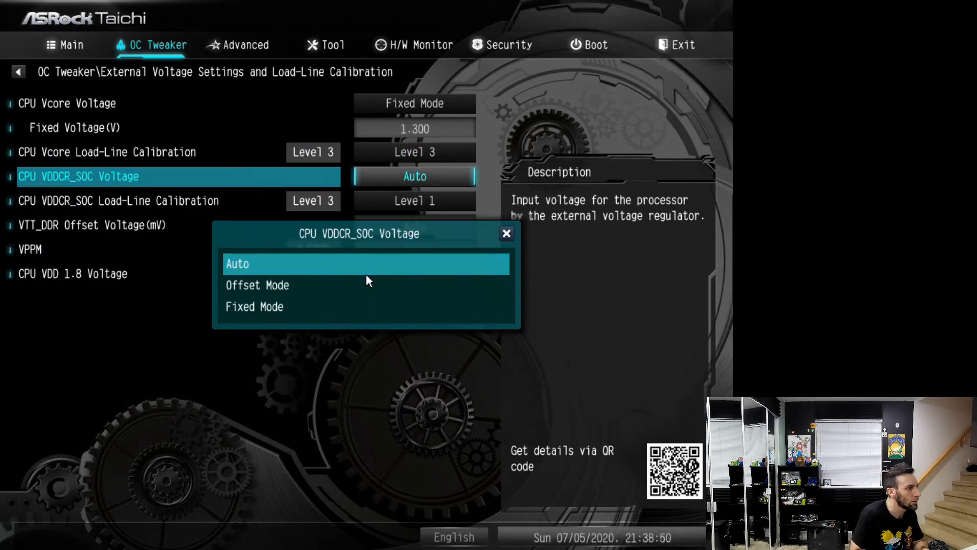
{"action": "key", "text": "Down"}
{"action": "key", "text": "Down"}
{"action": "key", "text": "Return"}
{"action": "key", "text": "Down"}
{"action": "type", "text": "1.2"}
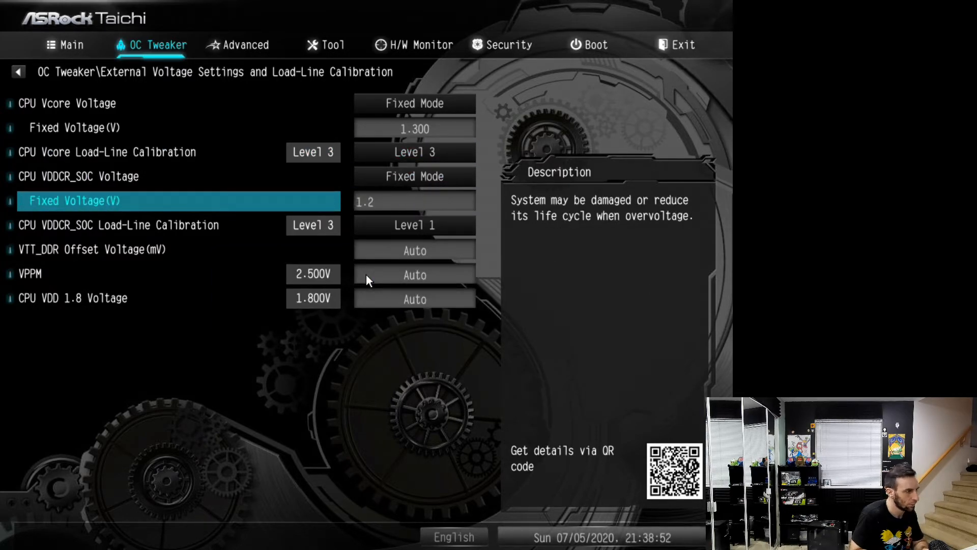
{"action": "key", "text": "Return"}
Set CPU VDDCR_SOC Load-Line Calibration to Level 3 and leave the external voltage settings
{"action": "key", "text": "Down"}
{"action": "key", "text": "plus"}
{"action": "key", "text": "plus"}
{"action": "key", "text": "Escape"}
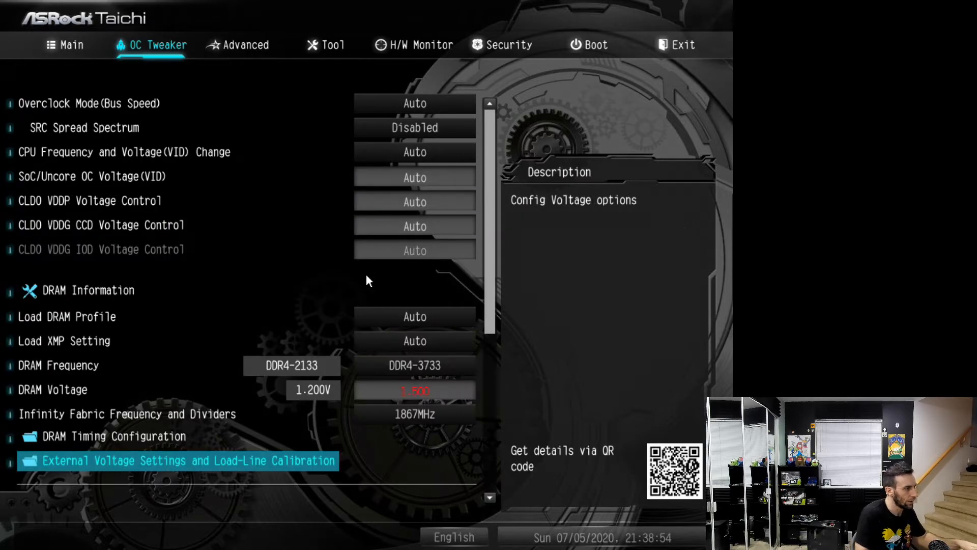
Save the memory, Infinity Fabric and voltage changes and exit the UEFI to reboot
{"action": "key", "text": "Up"}
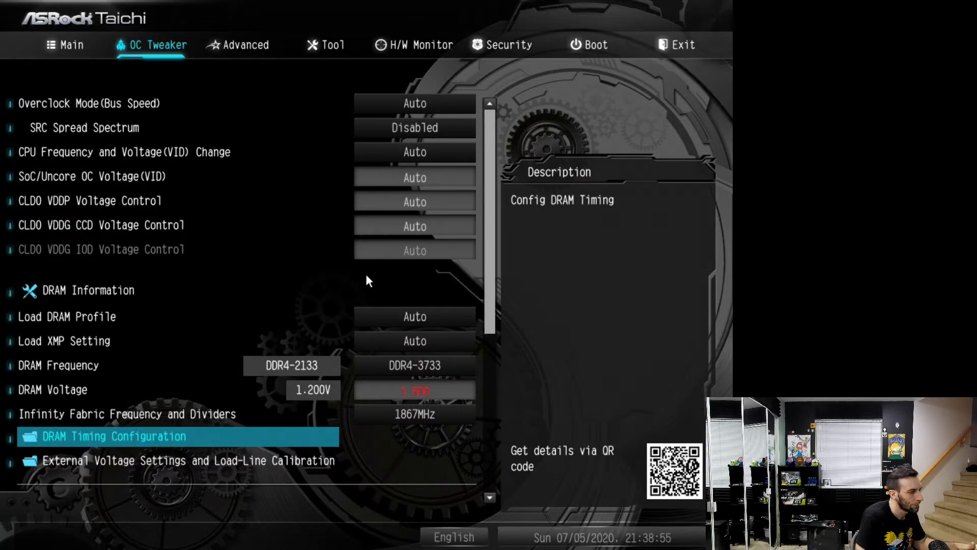
{"action": "key", "text": "Down"}
{"action": "key", "text": "Left"}
{"action": "key", "text": "Left"}
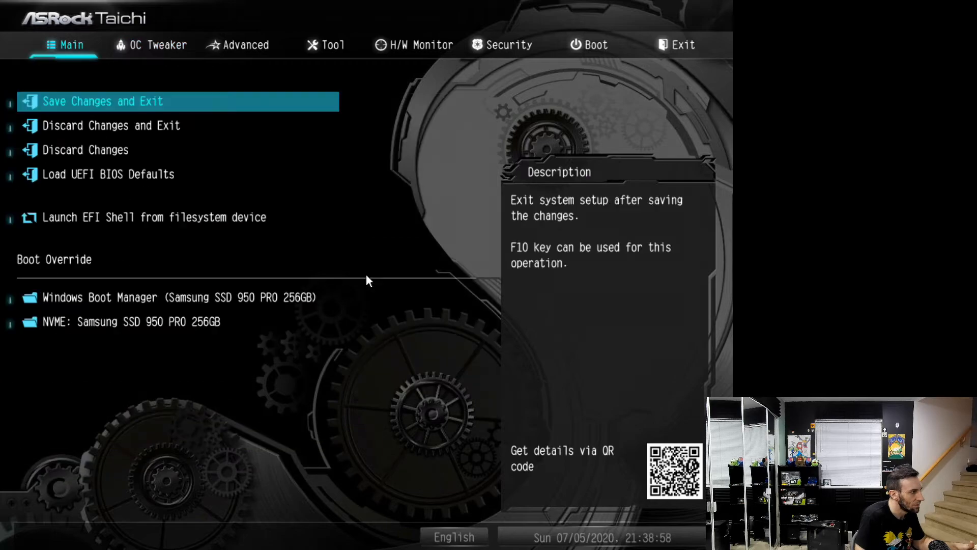
{"action": "key", "text": "Return"}
{"action": "key", "text": "Return"}
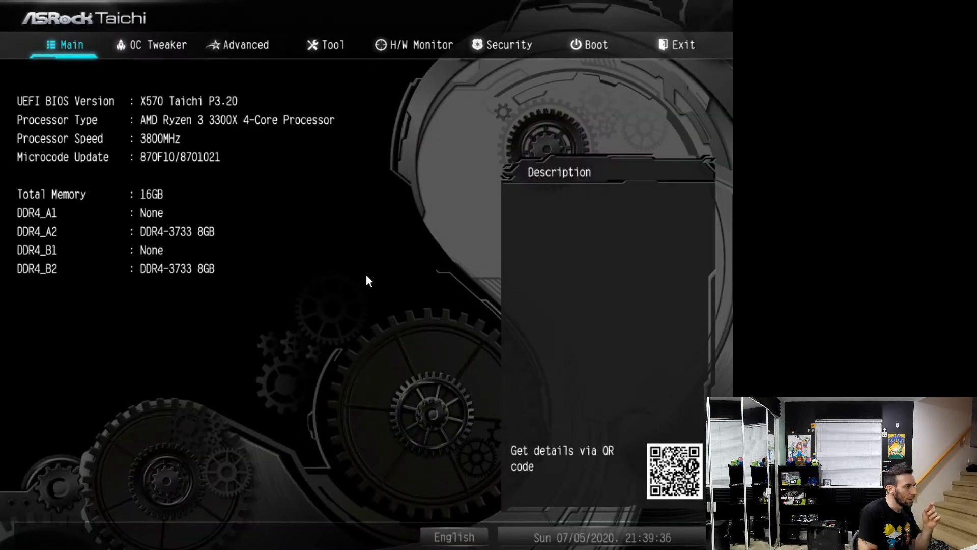
Check the applied DRAM frequency, voltage, Infinity Fabric and DRAM timing settings in OC Tweaker
{"action": "key", "text": "Right"}
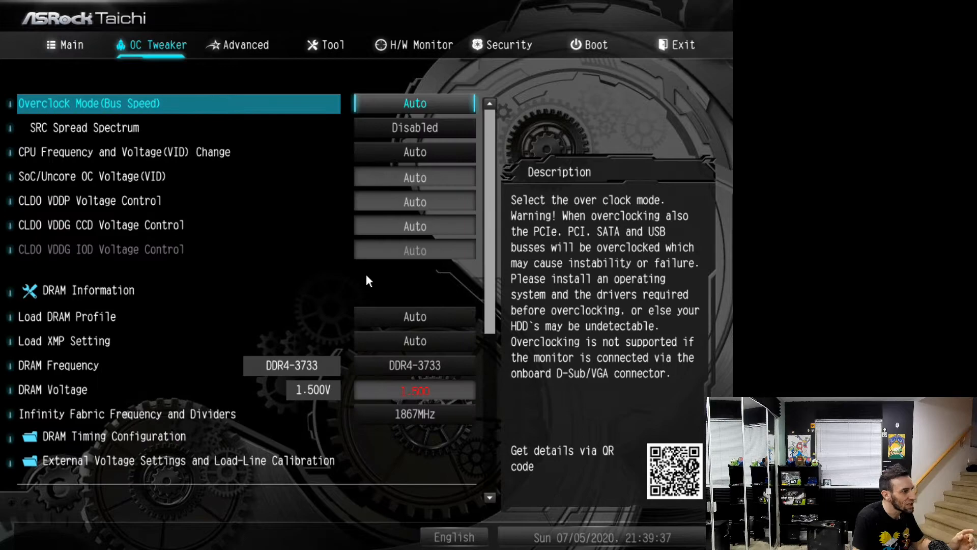
{"action": "key", "text": "Down"}
{"action": "key", "text": "Down"}
{"action": "key", "text": "Down"}
{"action": "key", "text": "Down"}
{"action": "key", "text": "Down"}
{"action": "key", "text": "Down"}
{"action": "key", "text": "Down"}
{"action": "key", "text": "Down"}
{"action": "key", "text": "Down"}
{"action": "key", "text": "Down"}
{"action": "key", "text": "Down"}
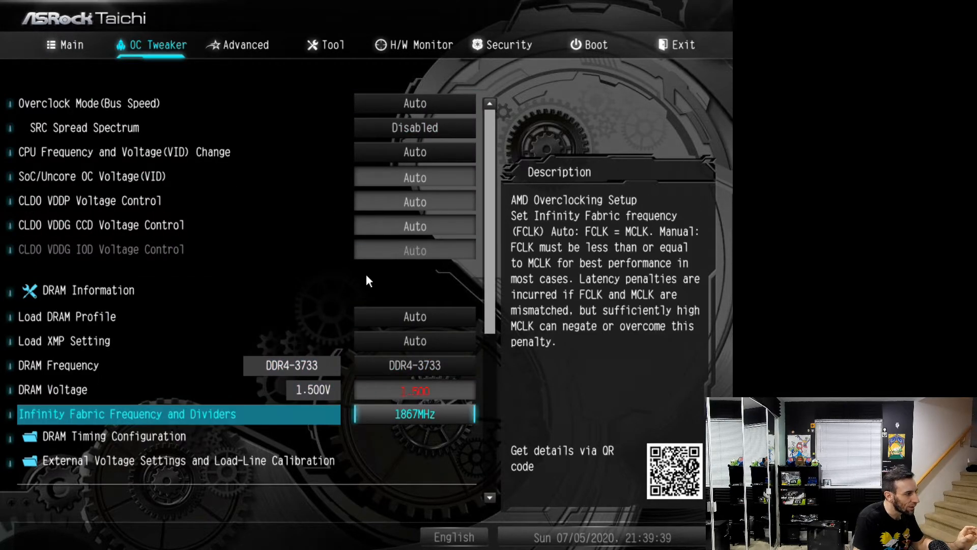
{"action": "key", "text": "Down"}
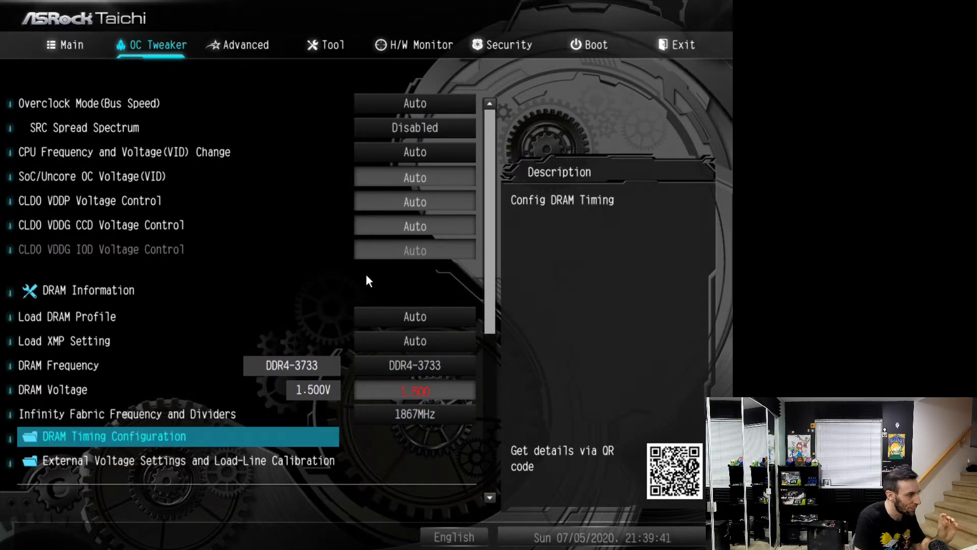
{"action": "key", "text": "Return"}
{"action": "key", "text": "Down"}
{"action": "key", "text": "Down"}
{"action": "key", "text": "Down"}
{"action": "key", "text": "Escape"}
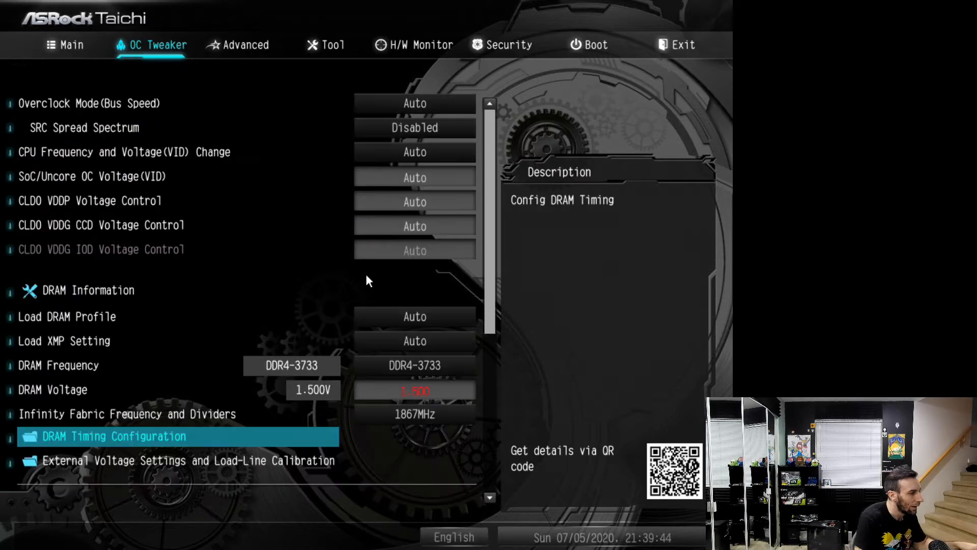
Raise the CPU VDDCR_SOC fixed voltage to 1.225 V in the external voltage settings
{"action": "key", "text": "Down"}
{"action": "key", "text": "Return"}
{"action": "key", "text": "Down"}
{"action": "key", "text": "Down"}
{"action": "key", "text": "Down"}
{"action": "key", "text": "Down"}
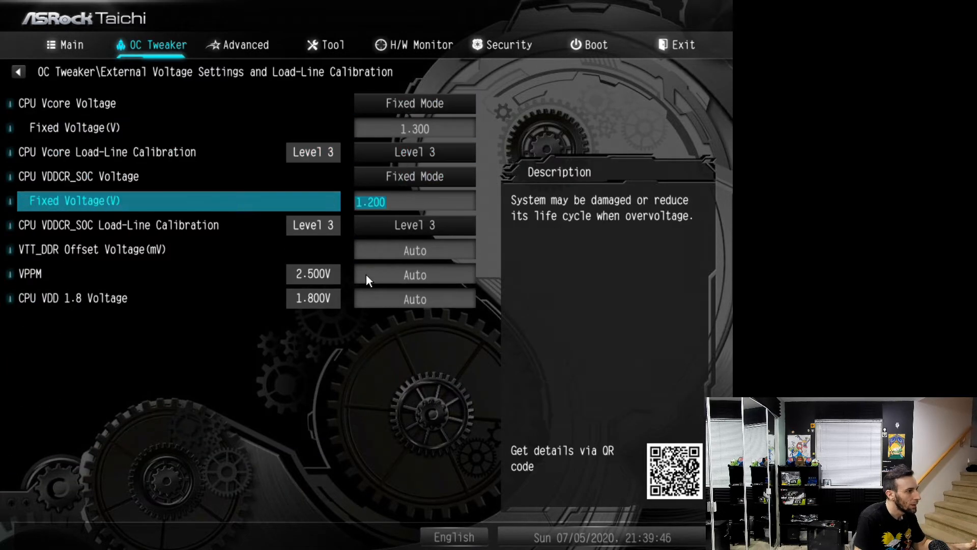
{"action": "key", "text": "plus"}
{"action": "key", "text": "plus"}
{"action": "key", "text": "plus"}
{"action": "key", "text": "plus"}
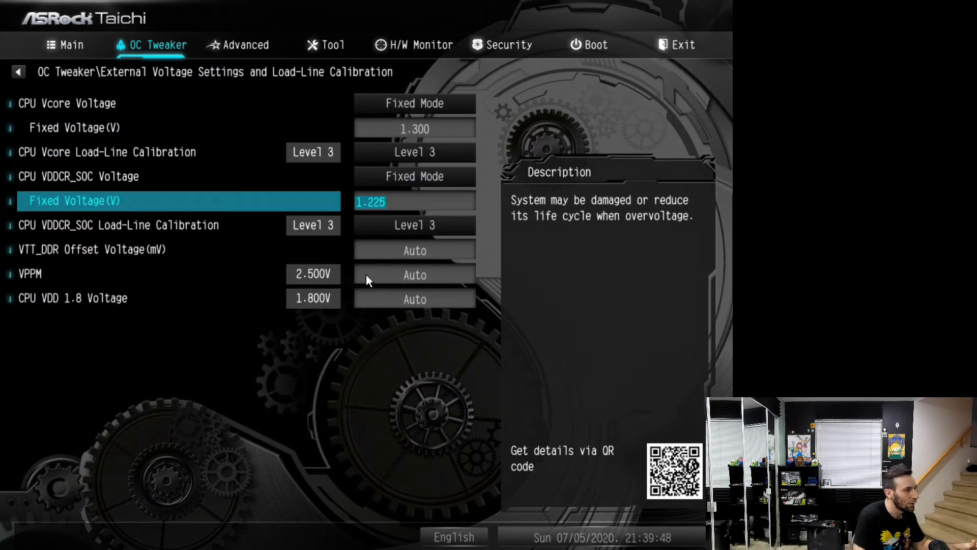
Save the SOC voltage change and exit the UEFI to boot into Windows
{"action": "key", "text": "Down"}
{"action": "key", "text": "Up"}
{"action": "key", "text": "F10"}
{"action": "key", "text": "Return"}
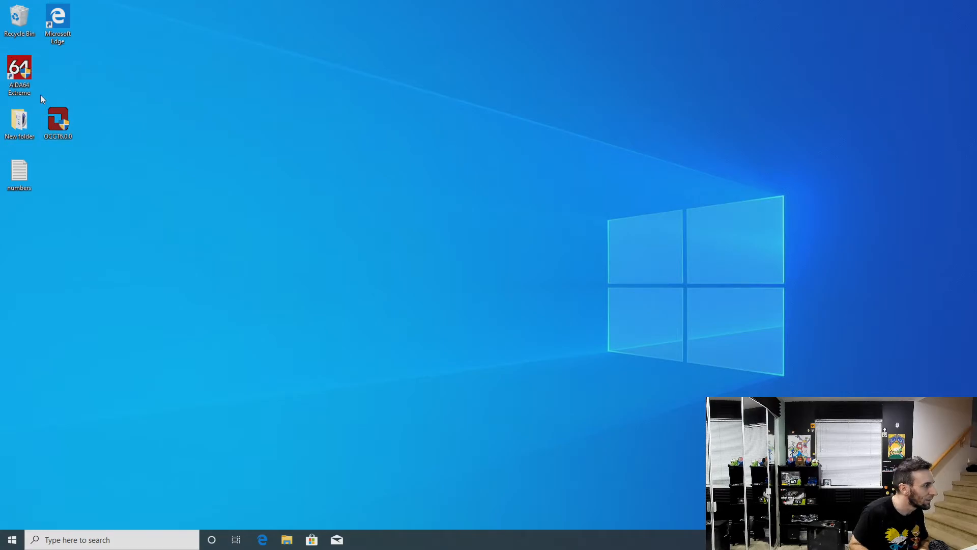
Launch AIDA64 Extreme, allow it to make changes to the device, and examine the computer's sensor readings
{"action": "double_click", "coordinate": [20, 72]}
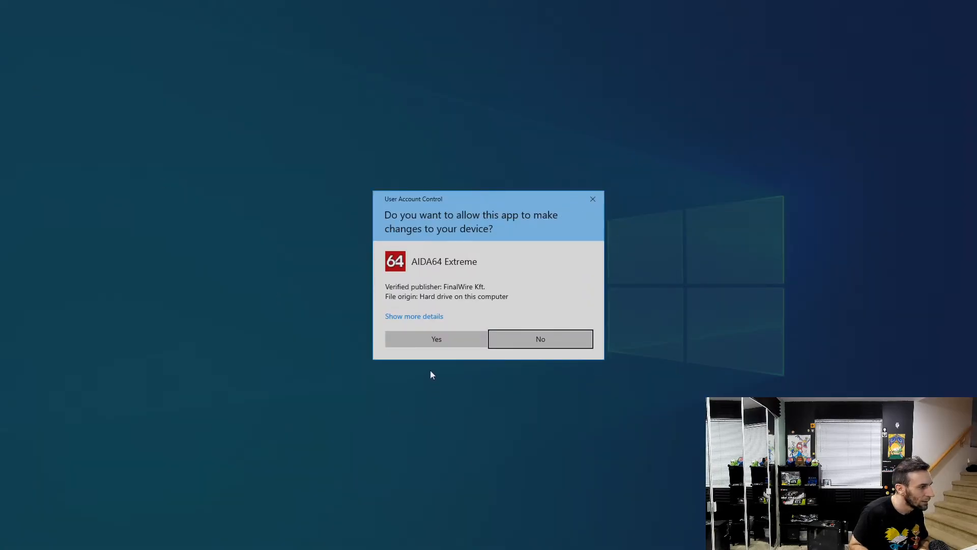
{"action": "left_click", "coordinate": [438, 340]}
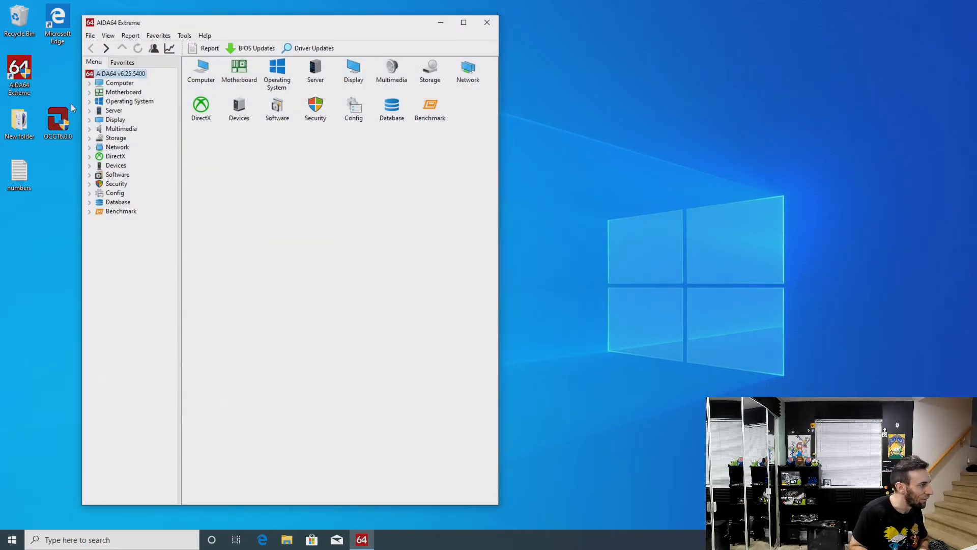
{"action": "left_click", "coordinate": [90, 84]}
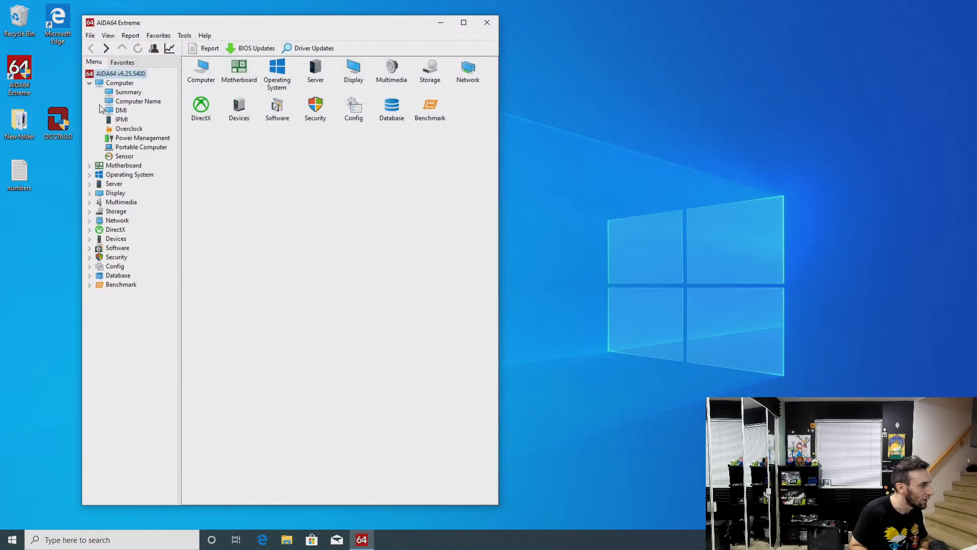
{"action": "left_click", "coordinate": [126, 156]}
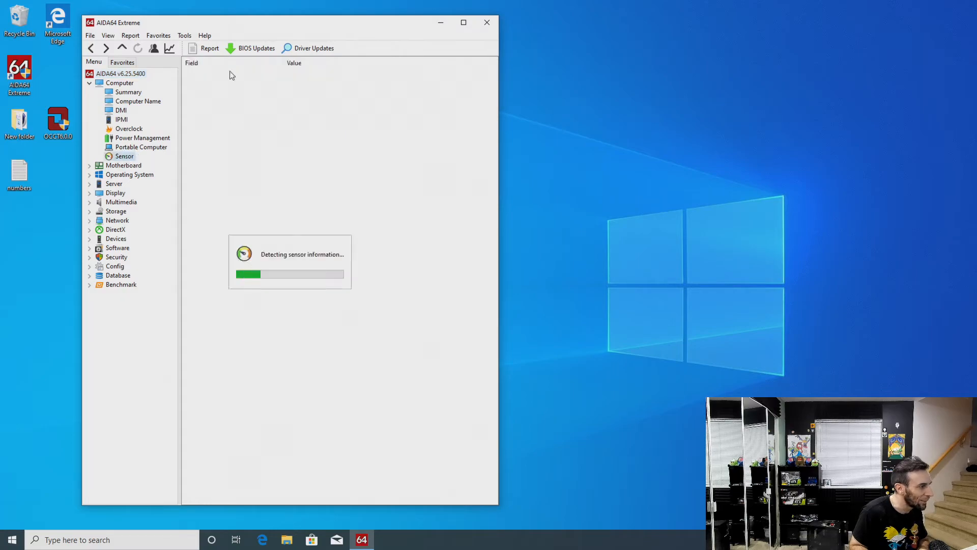
{"action": "double_click", "coordinate": [21, 123]}
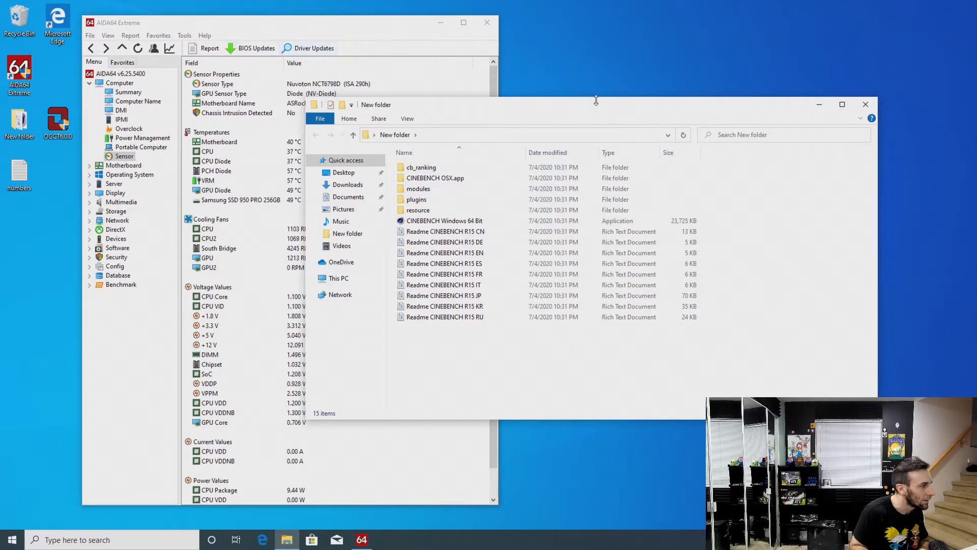
{"action": "left_click", "coordinate": [865, 104]}
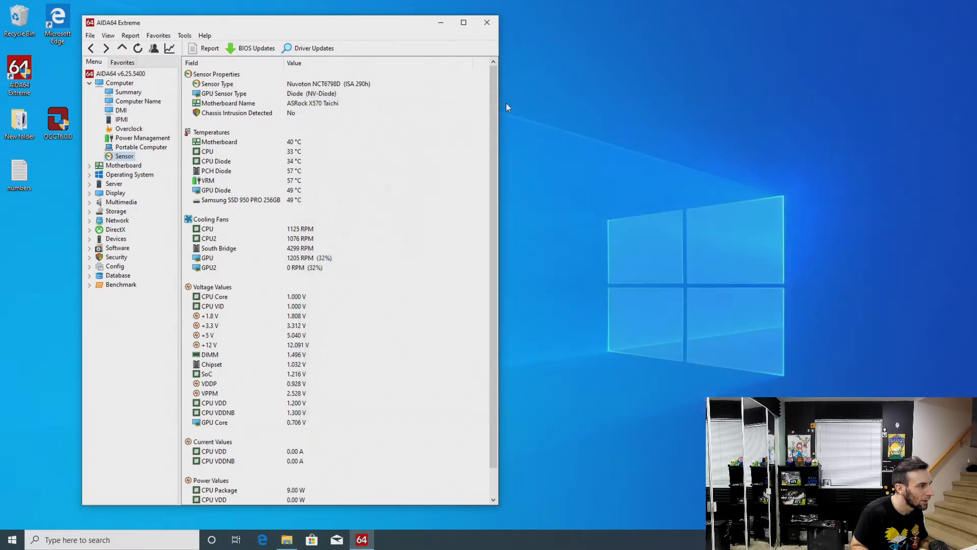
Run only the memory tests of the AIDA64 Cache & Memory Benchmark beside the sensor window and close the benchmark
{"action": "left_click", "coordinate": [184, 36]}
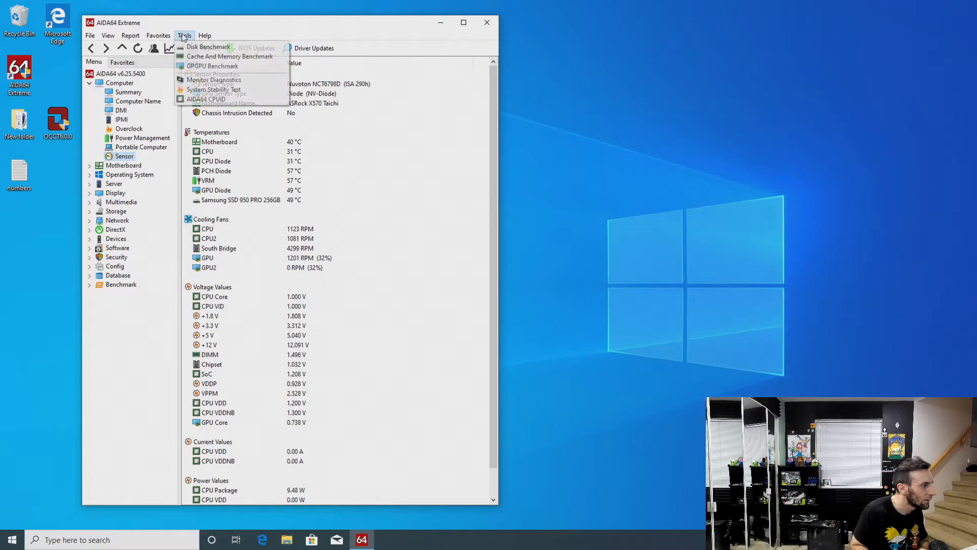
{"action": "left_click", "coordinate": [193, 56]}
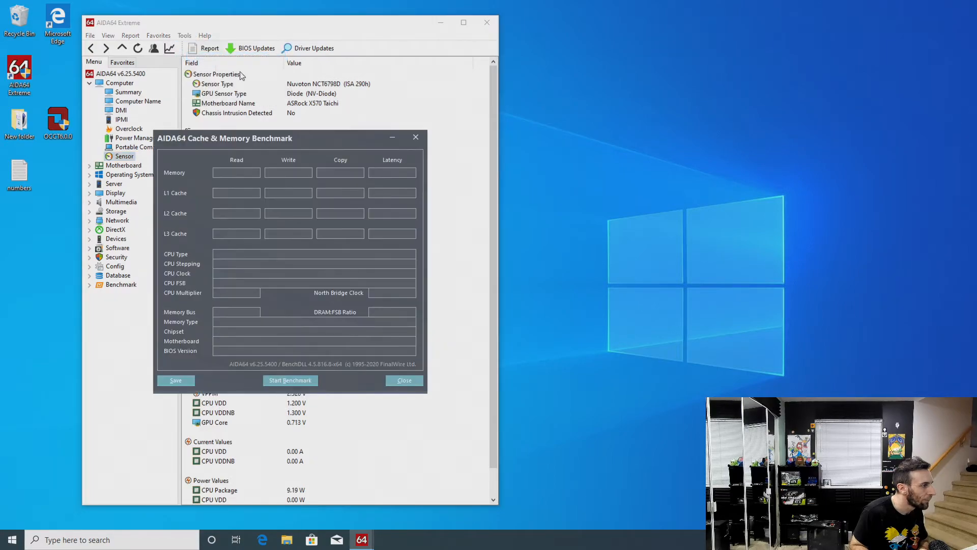
{"action": "left_click_drag", "start_coordinate": [282, 137], "coordinate": [664, 44]}
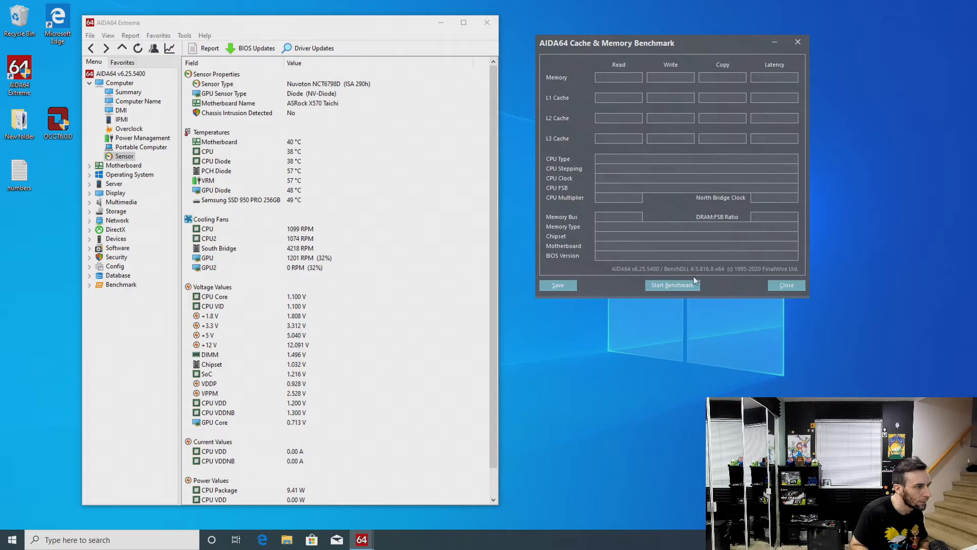
{"action": "right_click", "coordinate": [683, 286]}
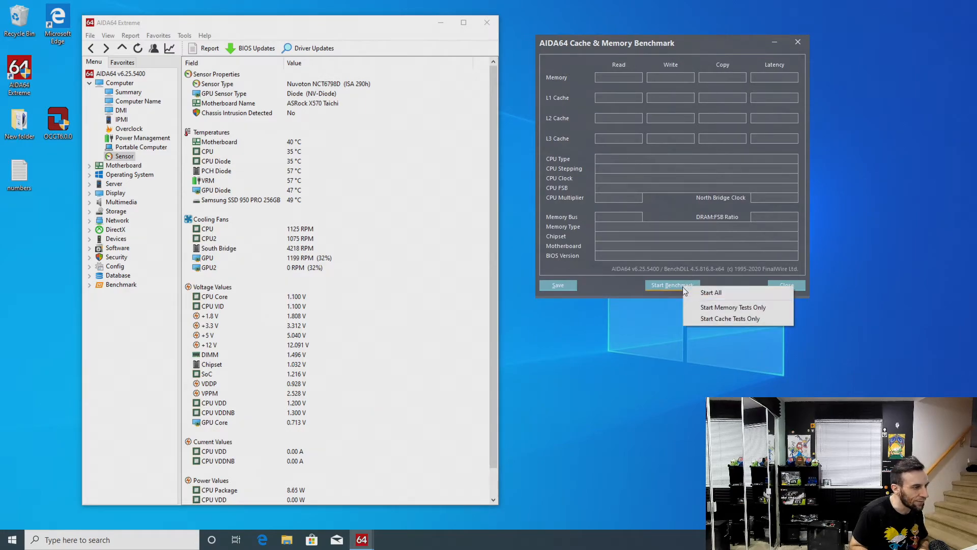
{"action": "left_click", "coordinate": [706, 305]}
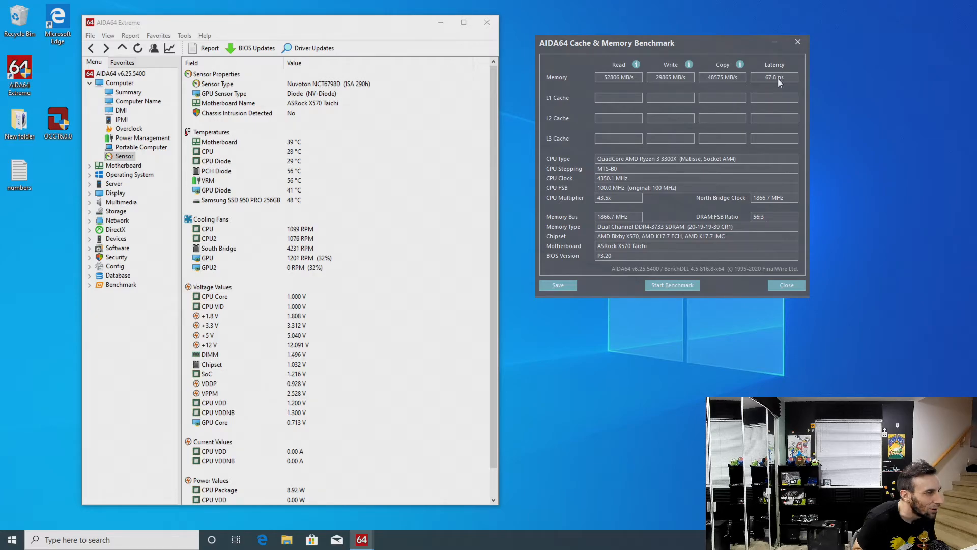
{"action": "left_click", "coordinate": [789, 283]}
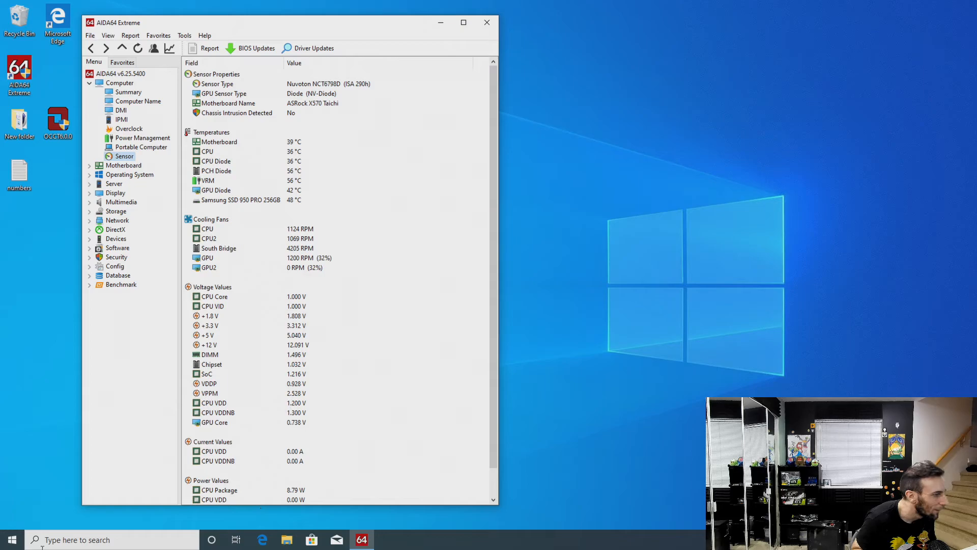
Restart the PC from Windows to get back into the UEFI setup
{"action": "left_click", "coordinate": [7, 543]}
{"action": "left_click", "coordinate": [13, 518]}
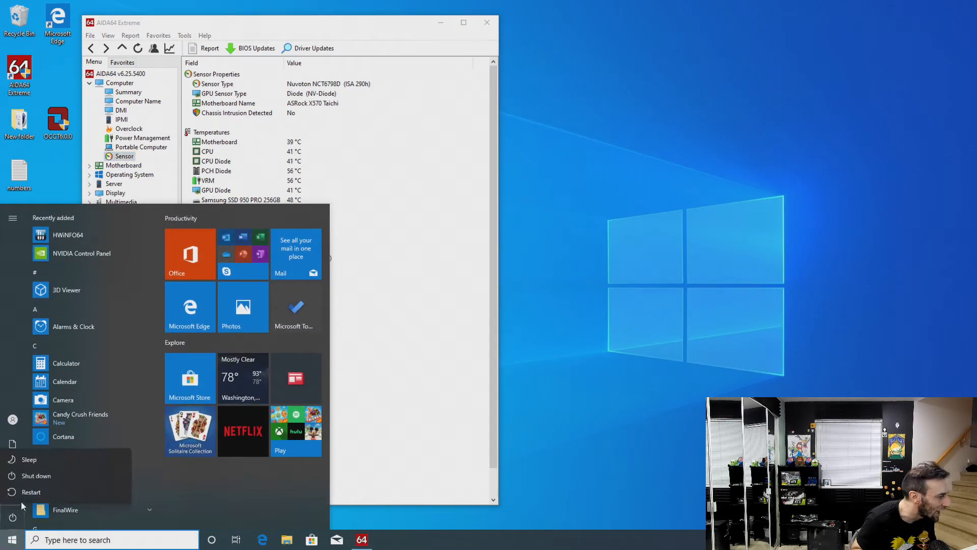
{"action": "left_click", "coordinate": [25, 497]}
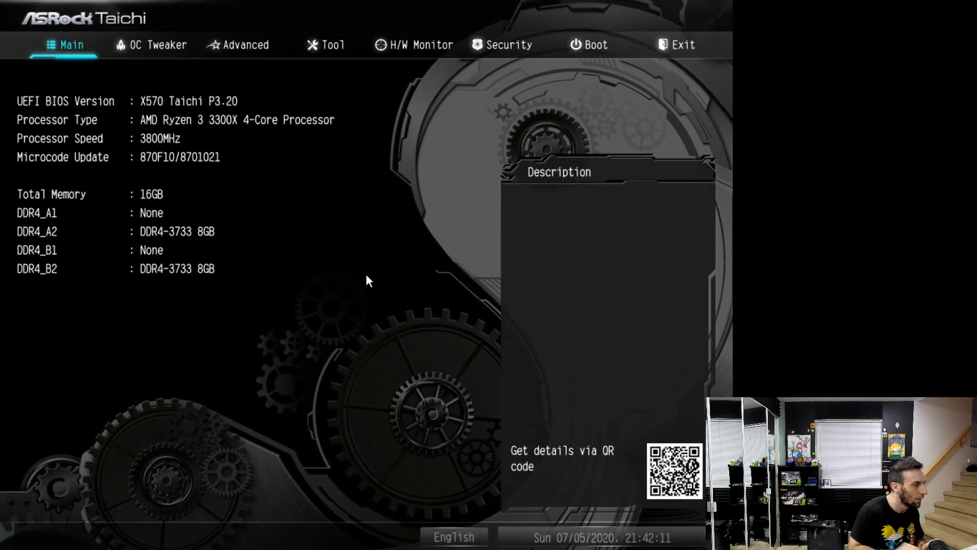
Open the DRAM Timing Configuration page in the UEFI's OC Tweaker settings
{"action": "key", "text": "Right"}
{"action": "key", "text": "Down"}
{"action": "key", "text": "Down"}
{"action": "key", "text": "Down"}
{"action": "key", "text": "Down"}
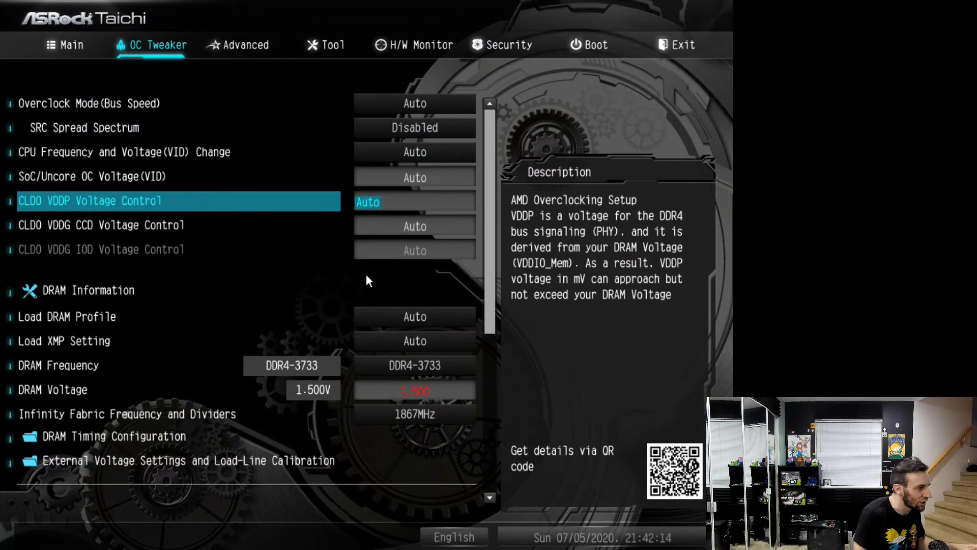
{"action": "key", "text": "Down"}
{"action": "key", "text": "Down"}
{"action": "key", "text": "Down"}
{"action": "key", "text": "Down"}
{"action": "key", "text": "Down"}
{"action": "key", "text": "Down"}
{"action": "key", "text": "Down"}
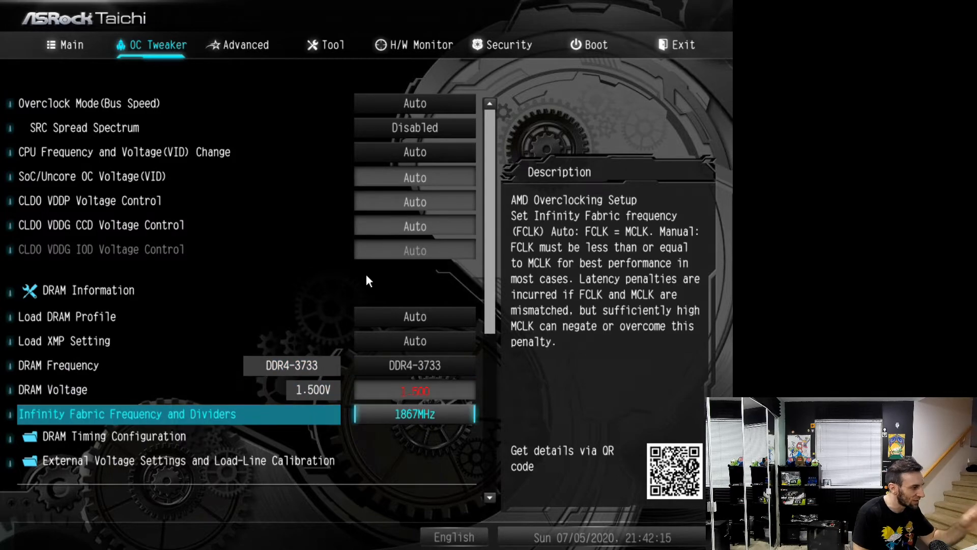
{"action": "key", "text": "Down"}
{"action": "key", "text": "Return"}
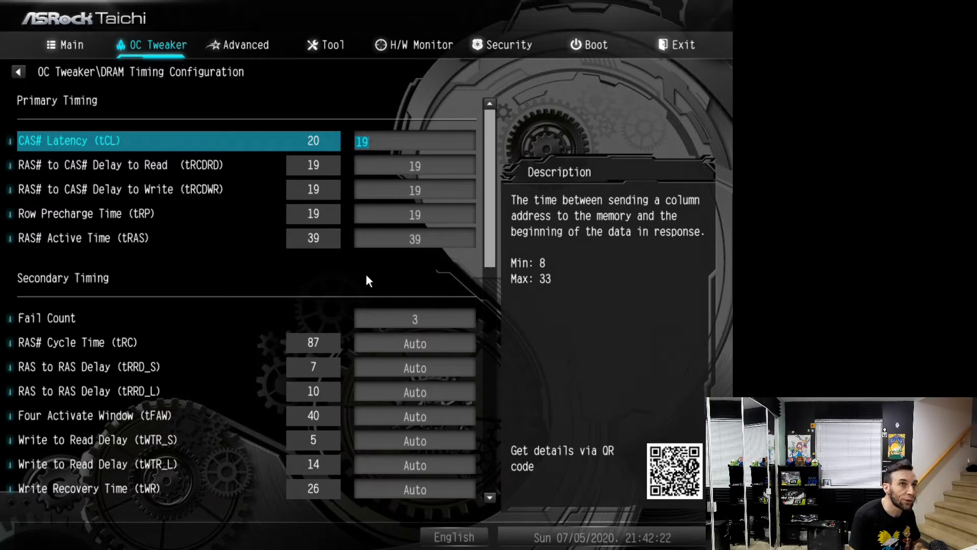
Set the primary timings tCL, tRCDRD, tRCDWR and tRP to 17 and tRAS to 37
{"action": "type", "text": "17"}
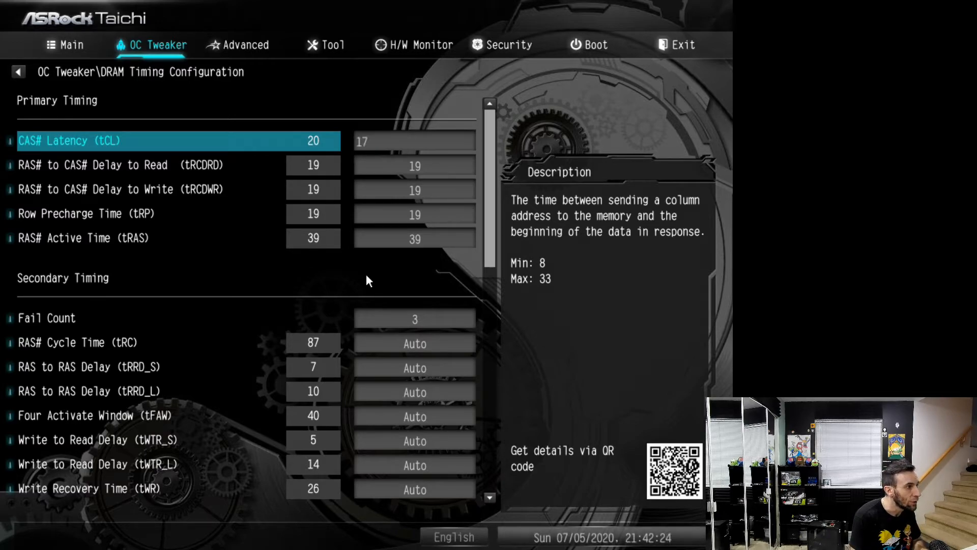
{"action": "key", "text": "Return"}
{"action": "type", "text": "17"}
{"action": "key", "text": "Return"}
{"action": "type", "text": "17"}
{"action": "key", "text": "Return"}
{"action": "type", "text": "17"}
{"action": "key", "text": "Return"}
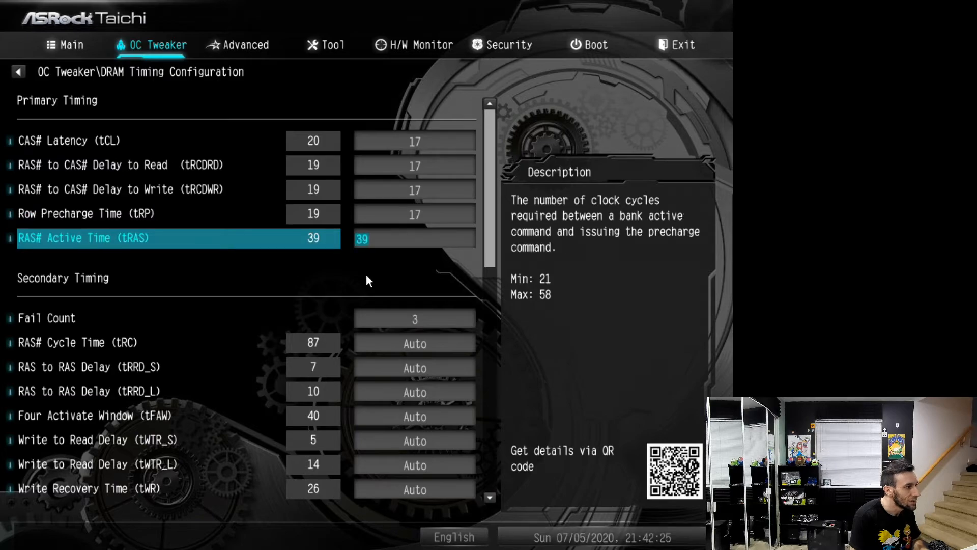
{"action": "type", "text": "37"}
{"action": "key", "text": "Return"}
{"action": "key", "text": "Up"}
{"action": "key", "text": "Up"}
{"action": "key", "text": "Up"}
{"action": "key", "text": "Up"}
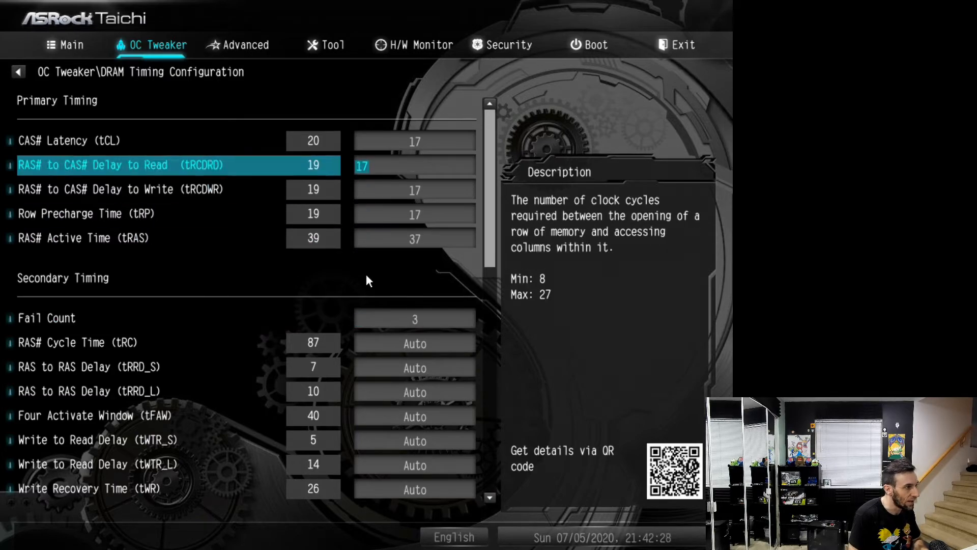
{"action": "key", "text": "Up"}
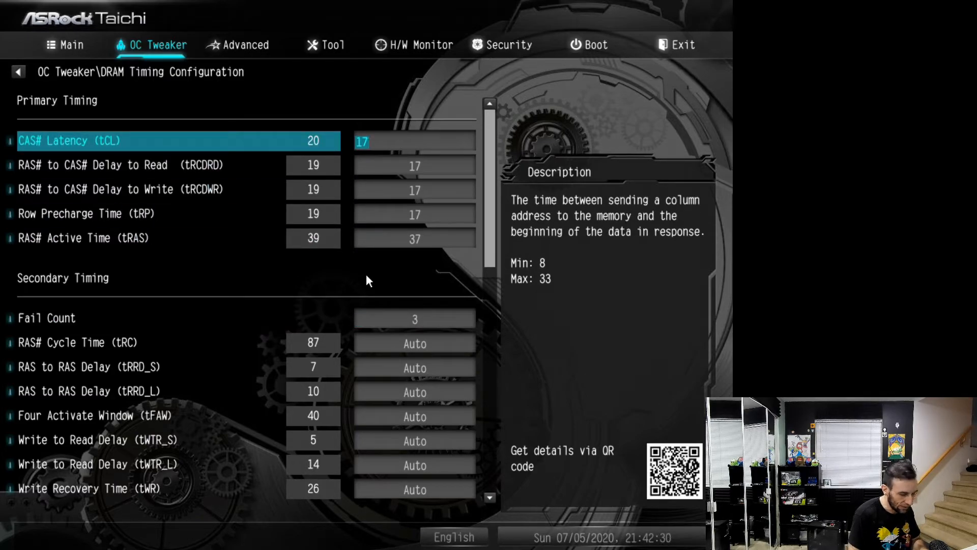
Set the primary timings tCL, tRCDRD, tRCDWR and tRP to 16 and tRAS to 36
{"action": "type", "text": "16"}
{"action": "key", "text": "Return"}
{"action": "type", "text": "16"}
{"action": "key", "text": "Return"}
{"action": "type", "text": "16"}
{"action": "key", "text": "Return"}
{"action": "type", "text": "16"}
{"action": "key", "text": "Return"}
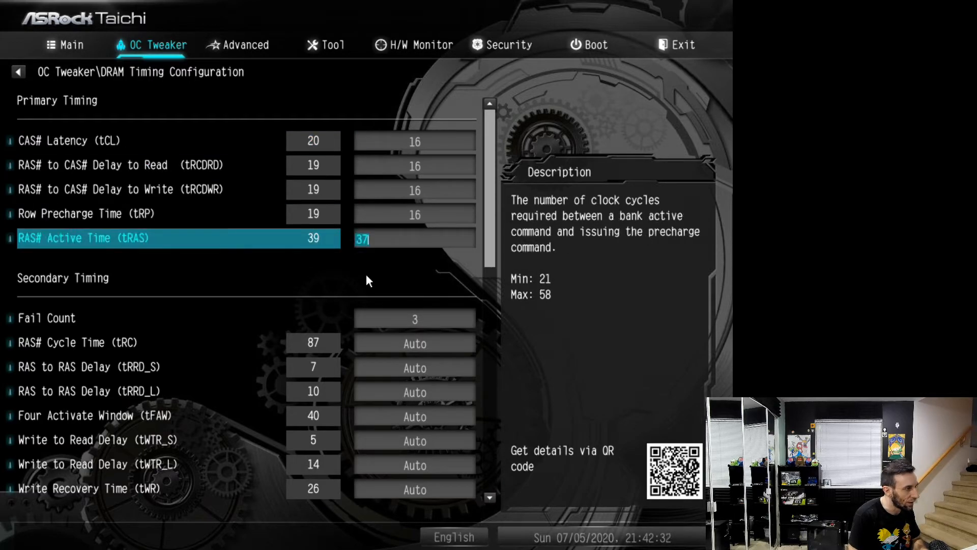
{"action": "type", "text": "36"}
{"action": "key", "text": "Up"}
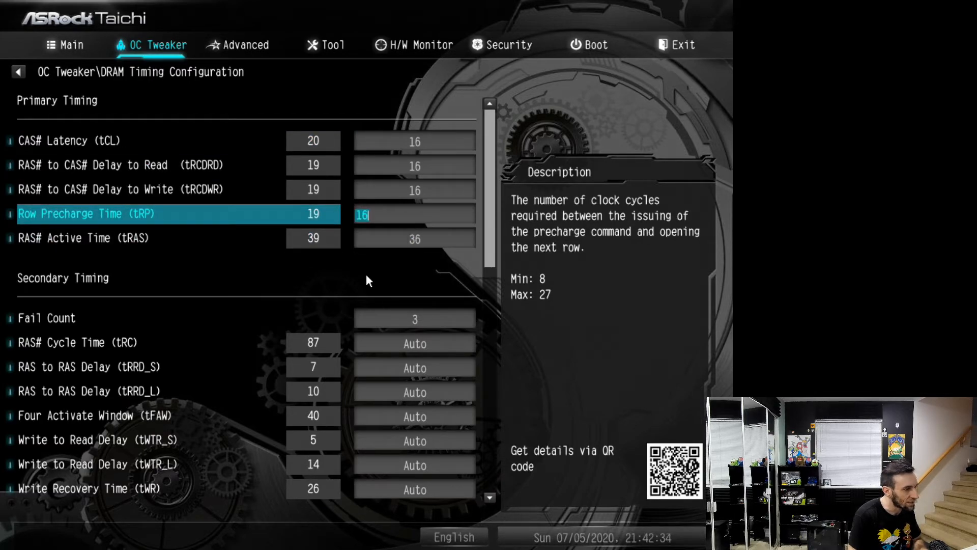
{"action": "key", "text": "Down"}
{"action": "key", "text": "Down"}
{"action": "key", "text": "Up"}
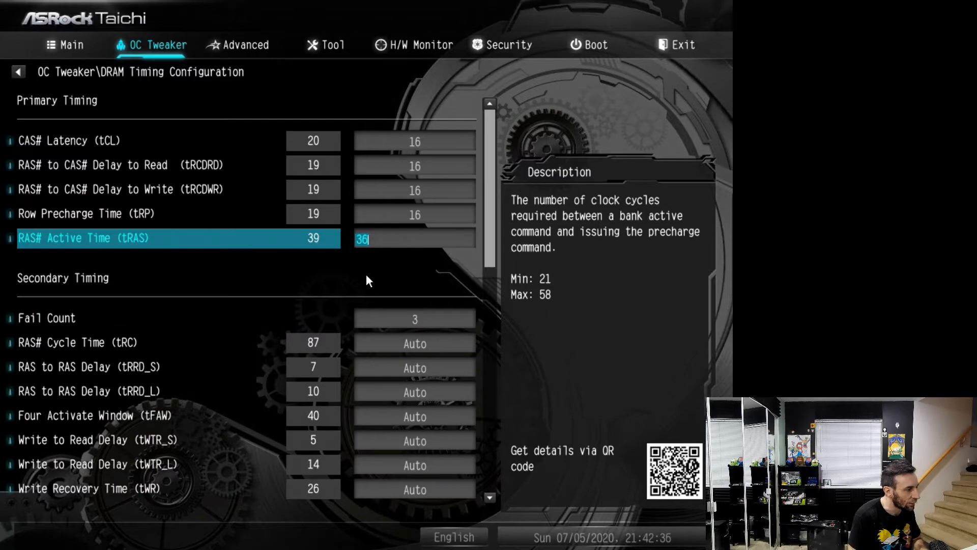
Examine the secondary DRAM timings, from Fail Count and tRC through tFAW, tWR and Trcpage
{"action": "key", "text": "Down"}
{"action": "key", "text": "Down"}
{"action": "key", "text": "Down"}
{"action": "key", "text": "Down"}
{"action": "key", "text": "Down"}
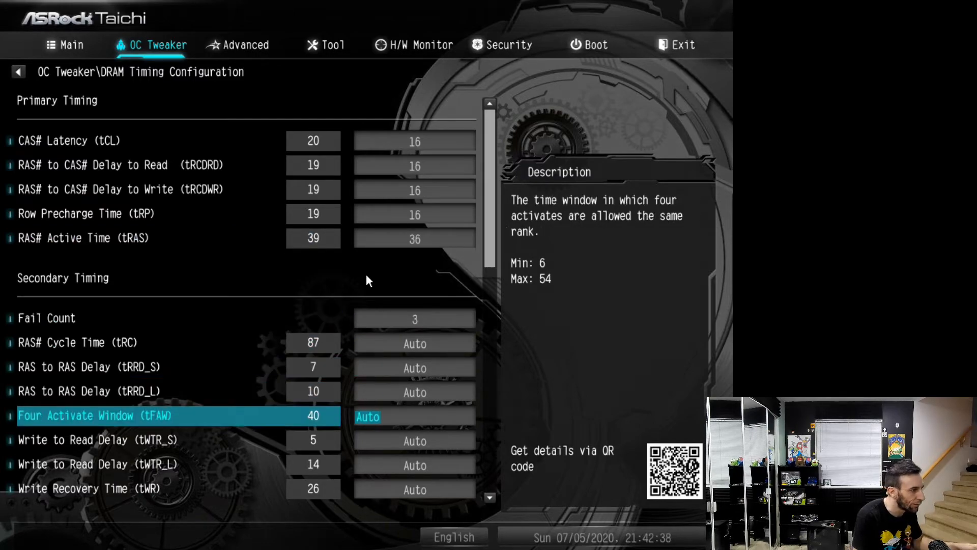
{"action": "key", "text": "Up"}
{"action": "key", "text": "Up"}
{"action": "key", "text": "Up"}
{"action": "key", "text": "Down"}
{"action": "key", "text": "Down"}
{"action": "key", "text": "Down"}
{"action": "key", "text": "Down"}
{"action": "key", "text": "Down"}
{"action": "key", "text": "Down"}
{"action": "key", "text": "Down"}
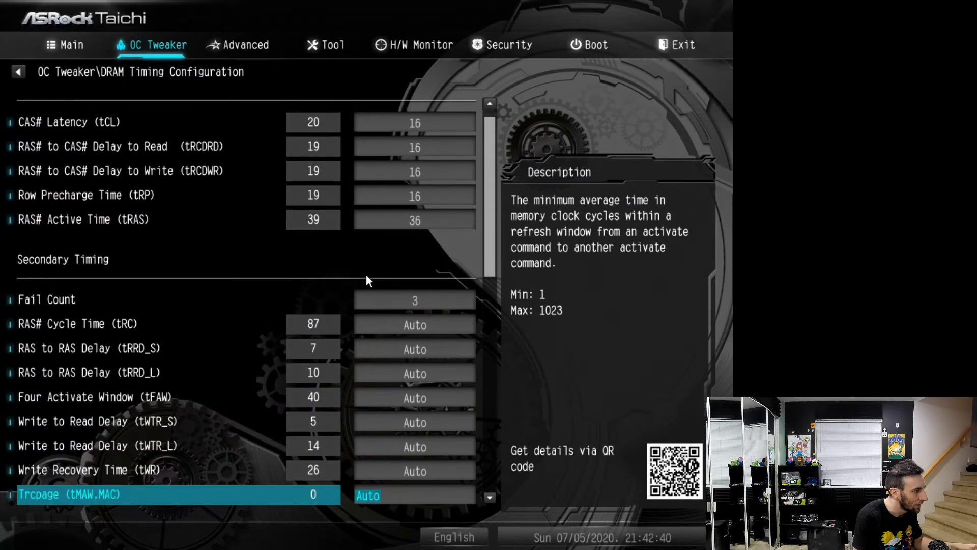
{"action": "key", "text": "Down"}
{"action": "key", "text": "Down"}
{"action": "key", "text": "Down"}
Save the new DRAM timings and exit the UEFI to reboot the PC
{"action": "key", "text": "Left"}
{"action": "key", "text": "Left"}
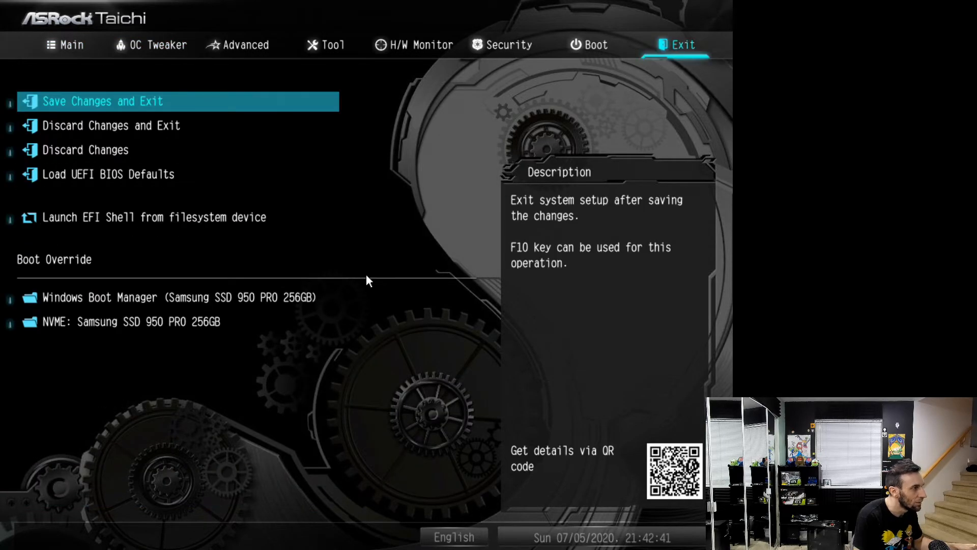
{"action": "key", "text": "Return"}
{"action": "key", "text": "Return"}
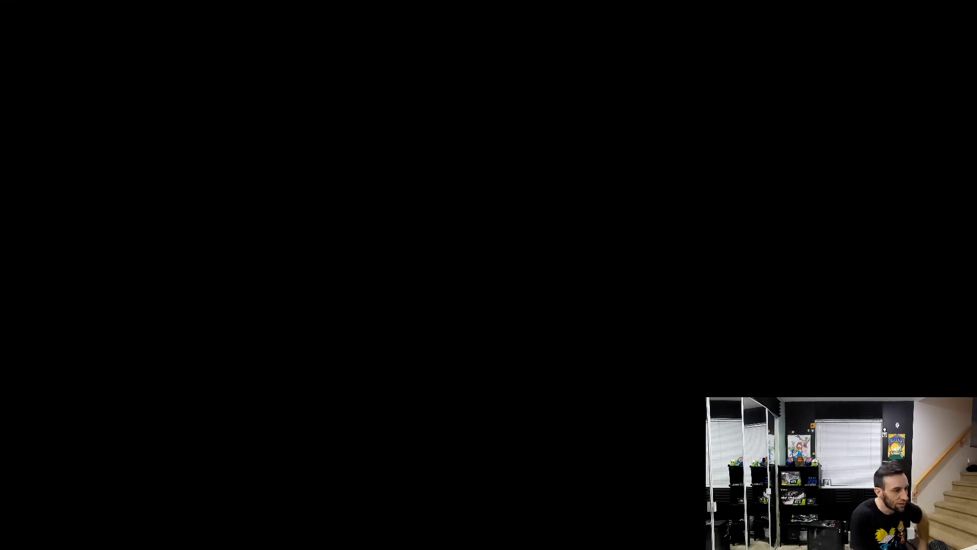
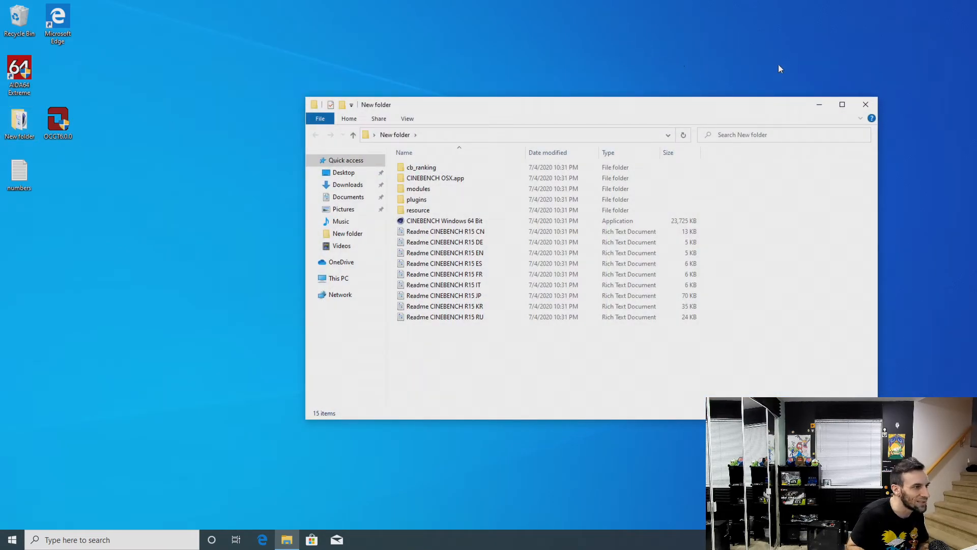
Close the open folder window, launch AIDA64 Extreme with administrator approval and show the computer's sensor readings
{"action": "left_click", "coordinate": [865, 105]}
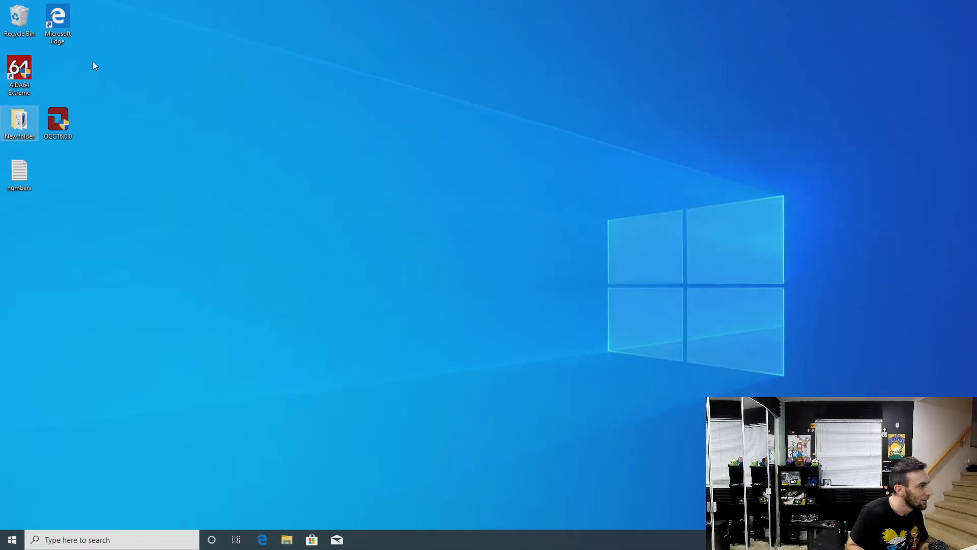
{"action": "double_click", "coordinate": [20, 71]}
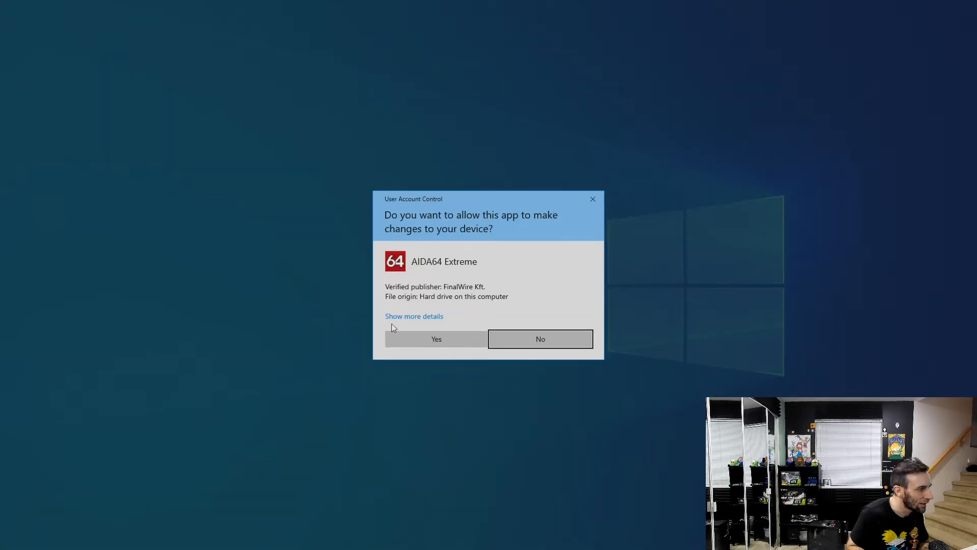
{"action": "left_click", "coordinate": [425, 338]}
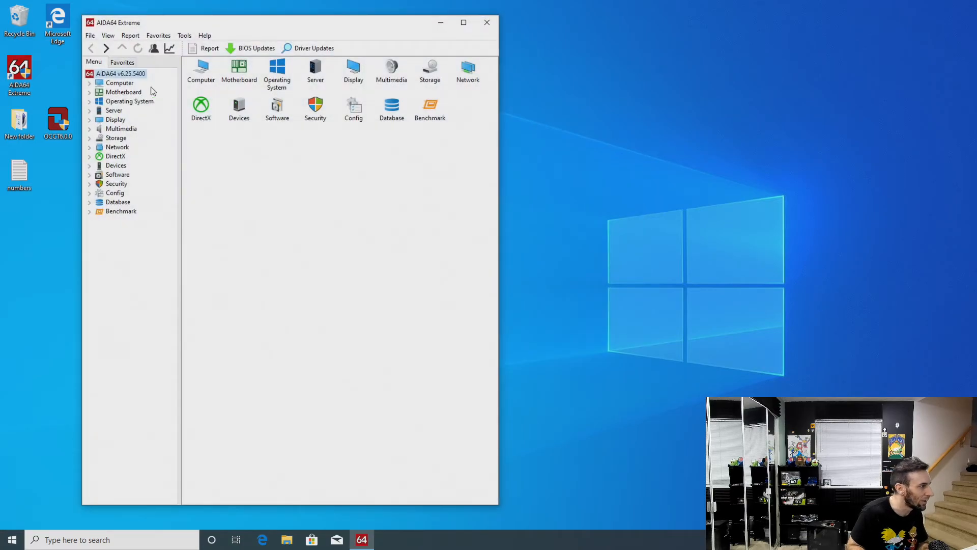
{"action": "left_click", "coordinate": [90, 83]}
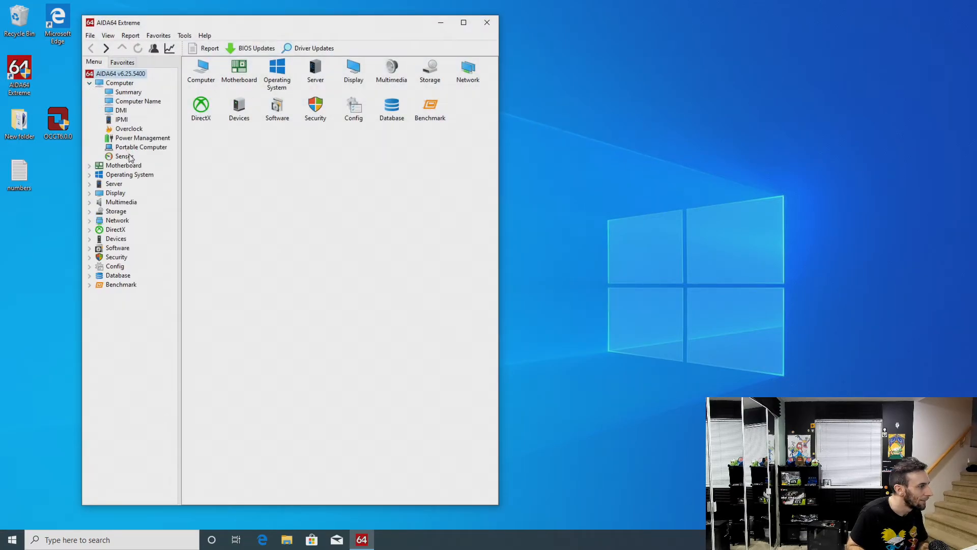
{"action": "left_click", "coordinate": [124, 157]}
Open the AIDA64 Cache & Memory Benchmark beside the sensor readings and run only the memory tests
{"action": "left_click", "coordinate": [192, 38]}
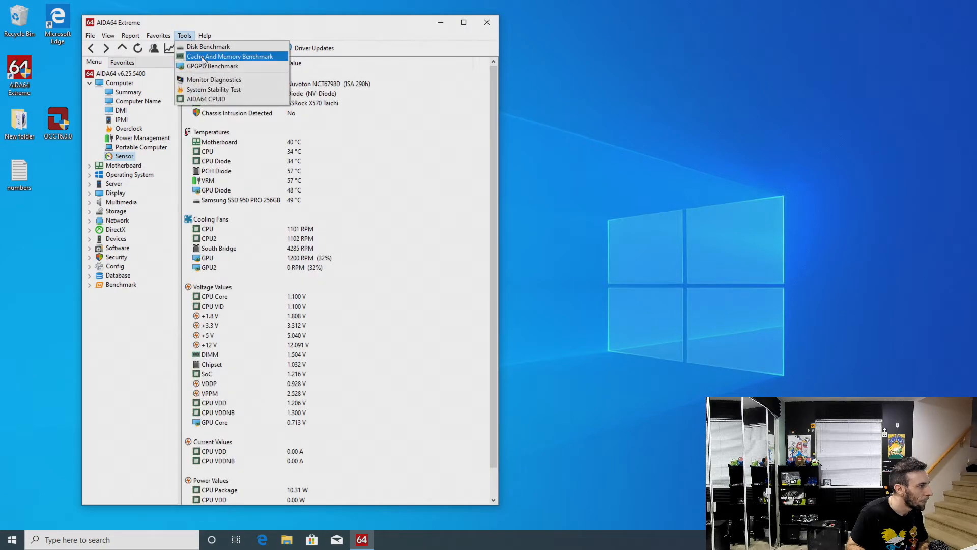
{"action": "left_click", "coordinate": [229, 56]}
{"action": "left_click_drag", "start_coordinate": [274, 140], "coordinate": [524, 67]}
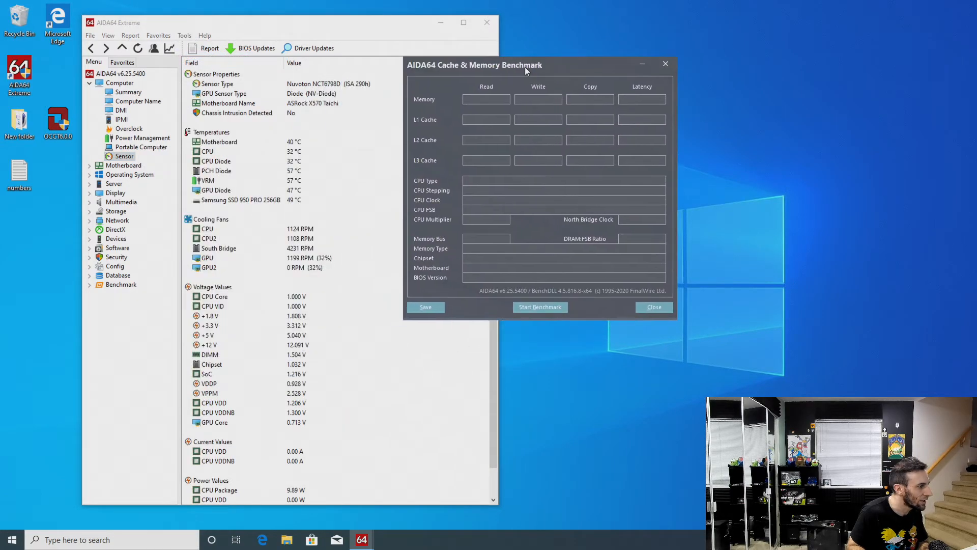
{"action": "left_click", "coordinate": [539, 307]}
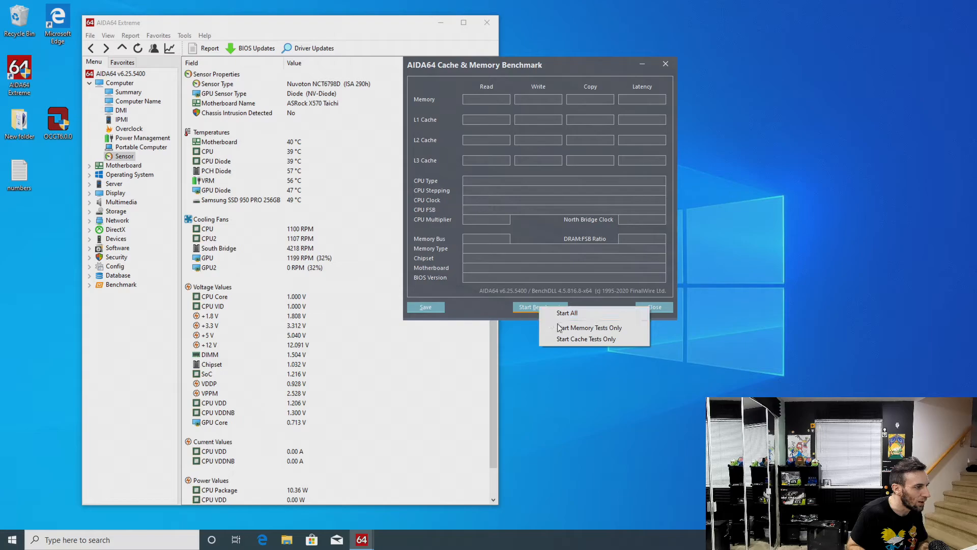
{"action": "left_click", "coordinate": [556, 323]}
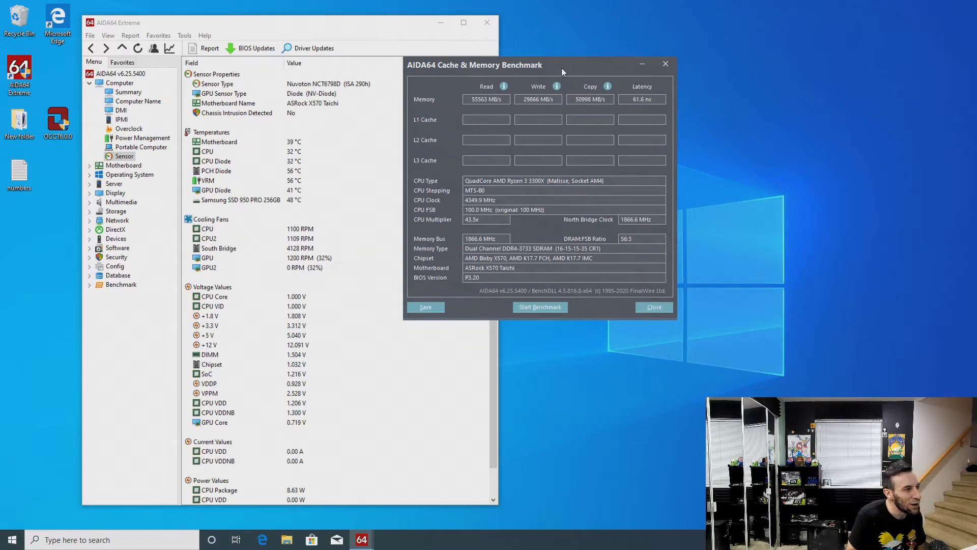
Move the benchmark window clear of the sensor readings, rerun only the memory tests and close the benchmark
{"action": "left_click_drag", "start_coordinate": [561, 68], "coordinate": [655, 68]}
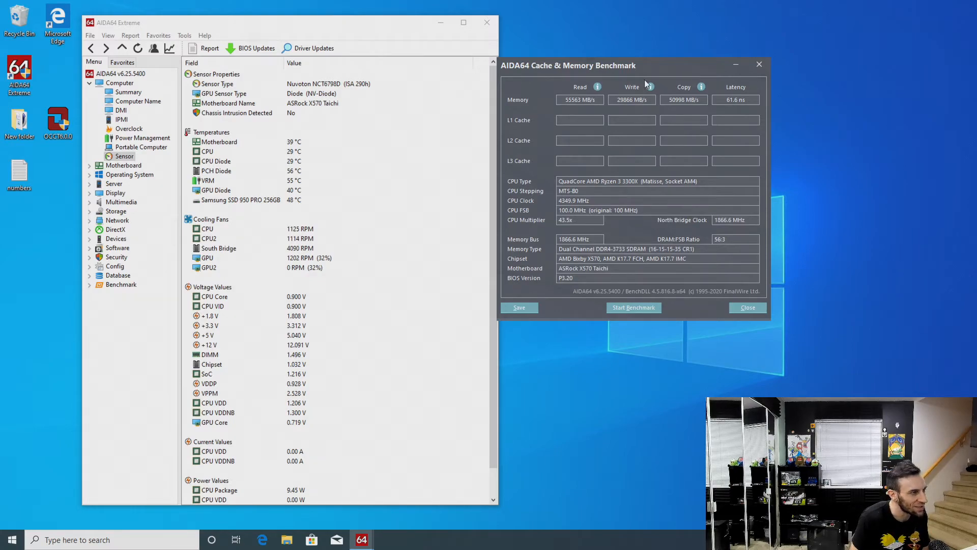
{"action": "left_click_drag", "start_coordinate": [652, 61], "coordinate": [668, 60]}
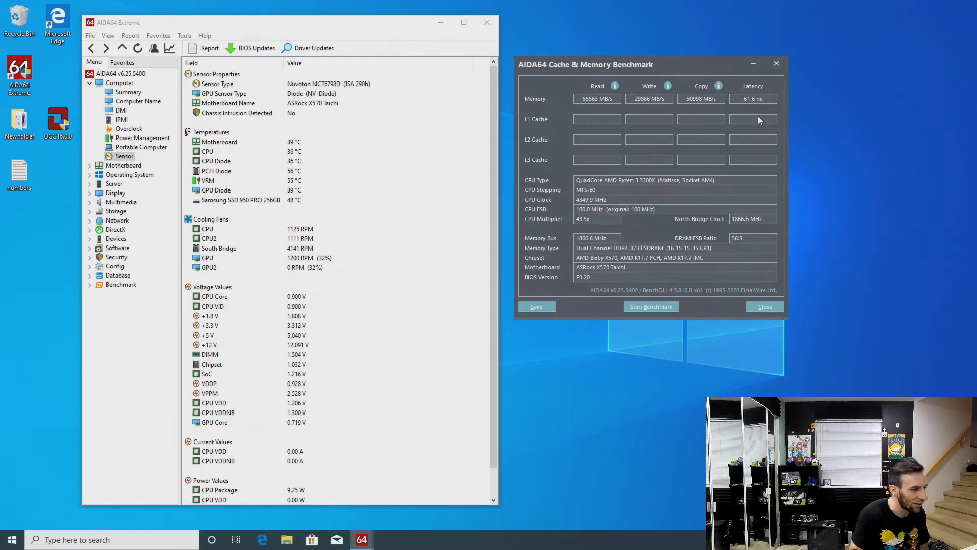
{"action": "right_click", "coordinate": [666, 306]}
{"action": "left_click", "coordinate": [698, 327]}
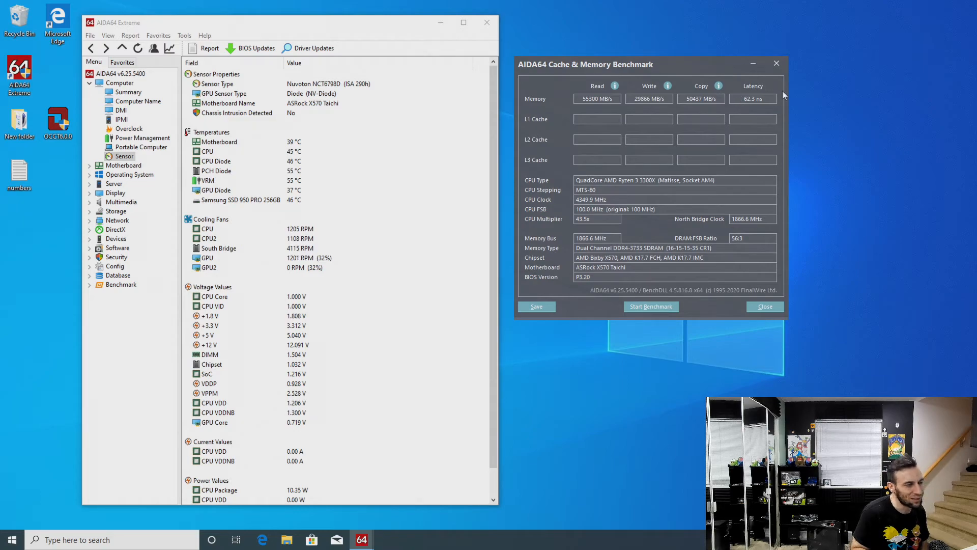
{"action": "left_click", "coordinate": [766, 307]}
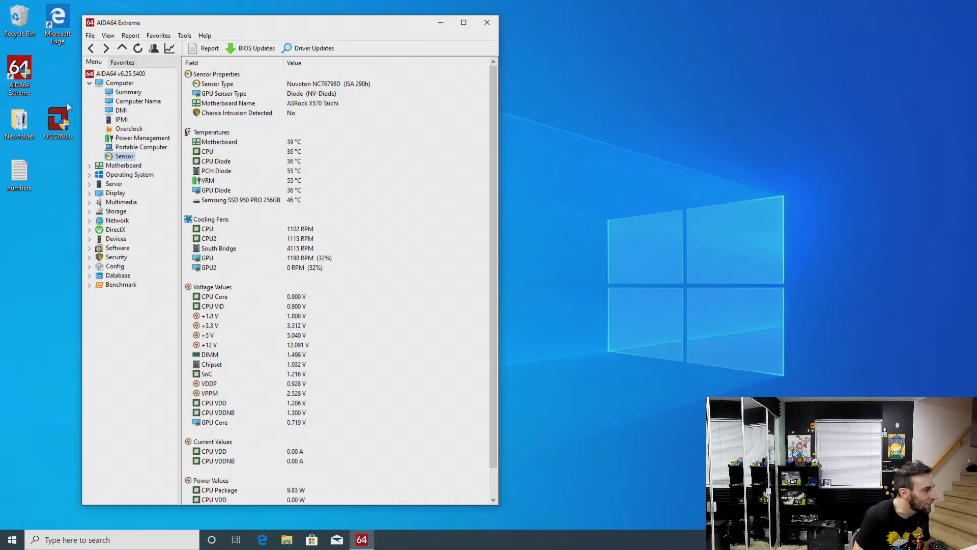
Launch CINEBENCH Windows 64 Bit from New folder, arrange it beside AIDA64 and run the CPU test
{"action": "double_click", "coordinate": [26, 124]}
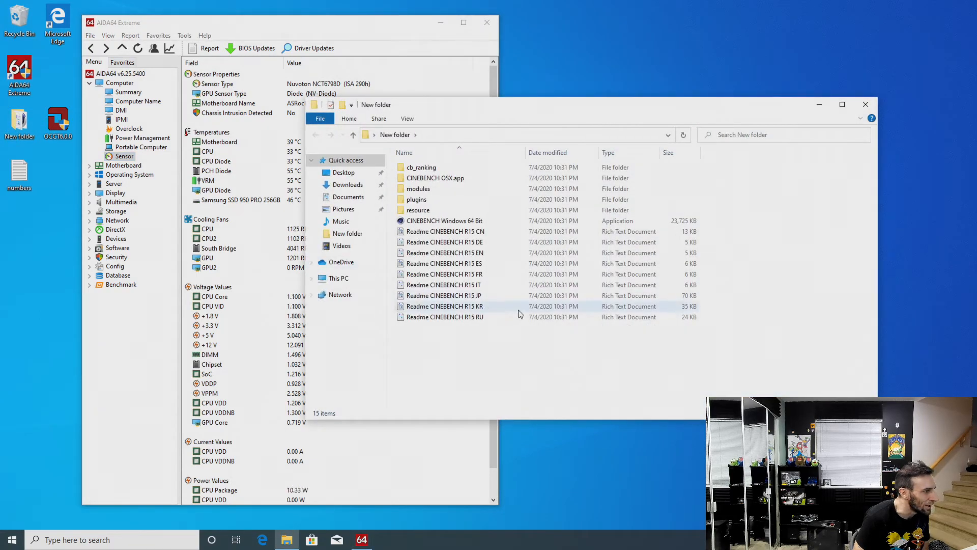
{"action": "left_click", "coordinate": [476, 221]}
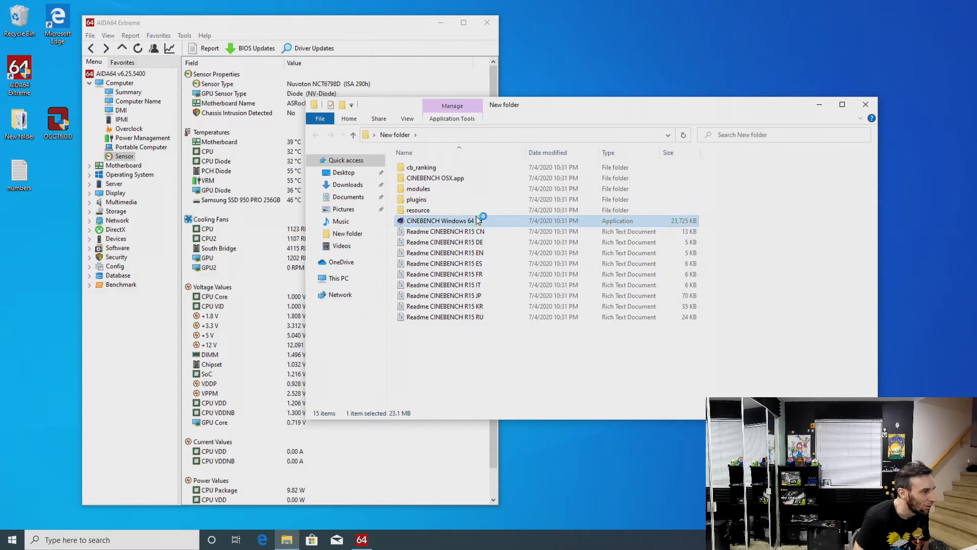
{"action": "left_click", "coordinate": [867, 105]}
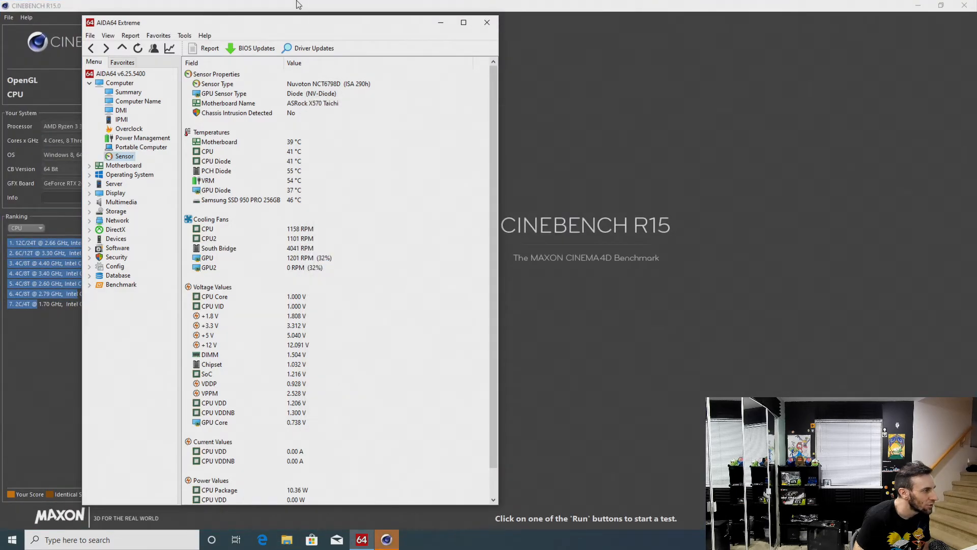
{"action": "left_click_drag", "start_coordinate": [298, 6], "coordinate": [686, 26]}
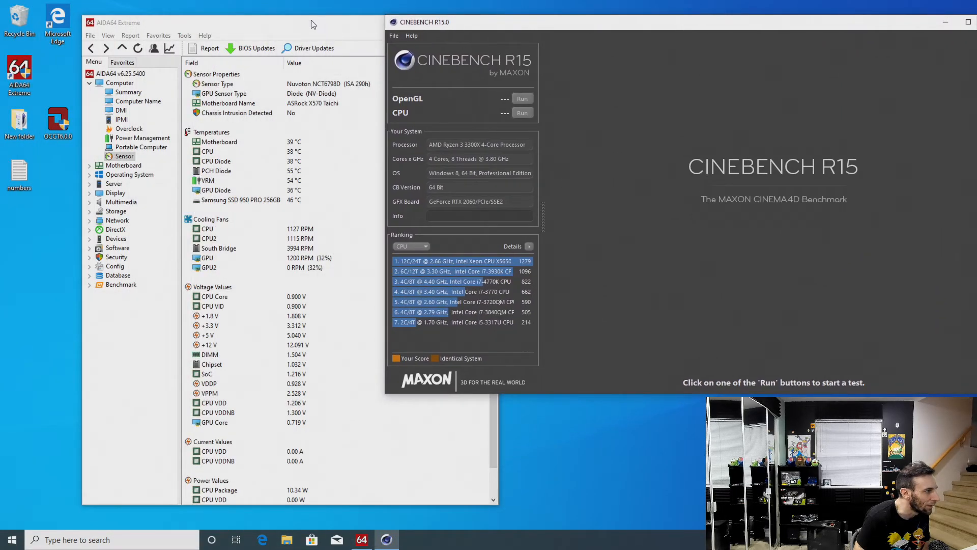
{"action": "left_click_drag", "start_coordinate": [298, 21], "coordinate": [292, 18]}
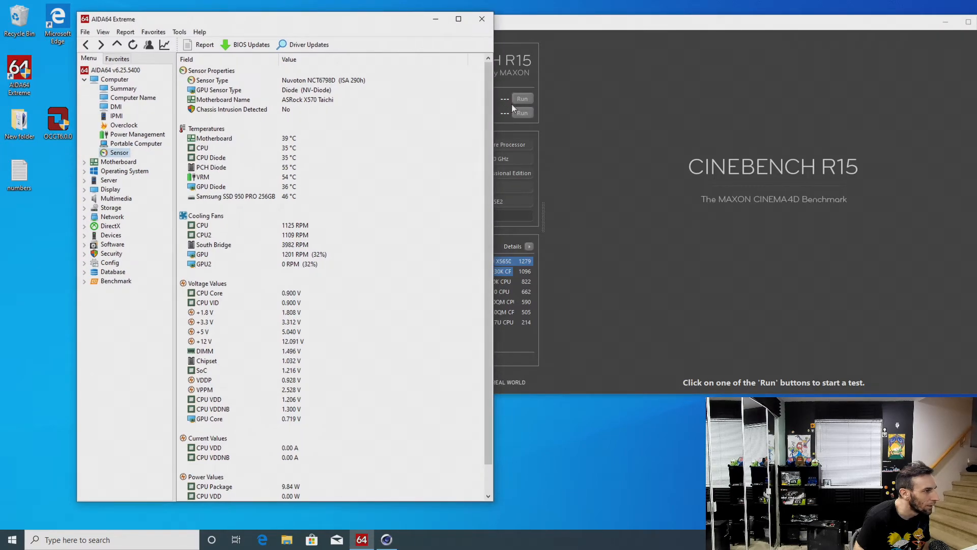
{"action": "left_click", "coordinate": [525, 112]}
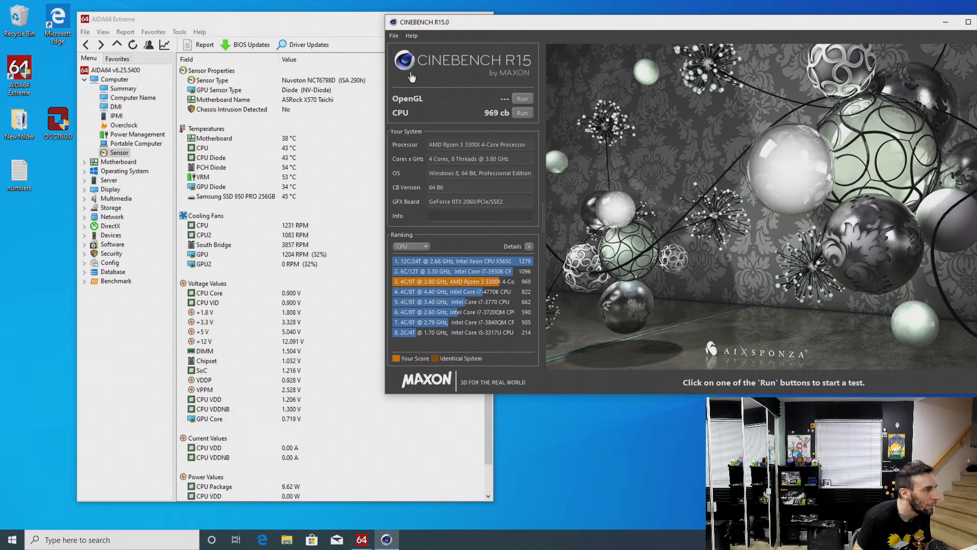
Show AIDA64 CPUID clear of the Cinebench window and rerun the Cinebench R15 CPU test alongside it
{"action": "left_click", "coordinate": [182, 33]}
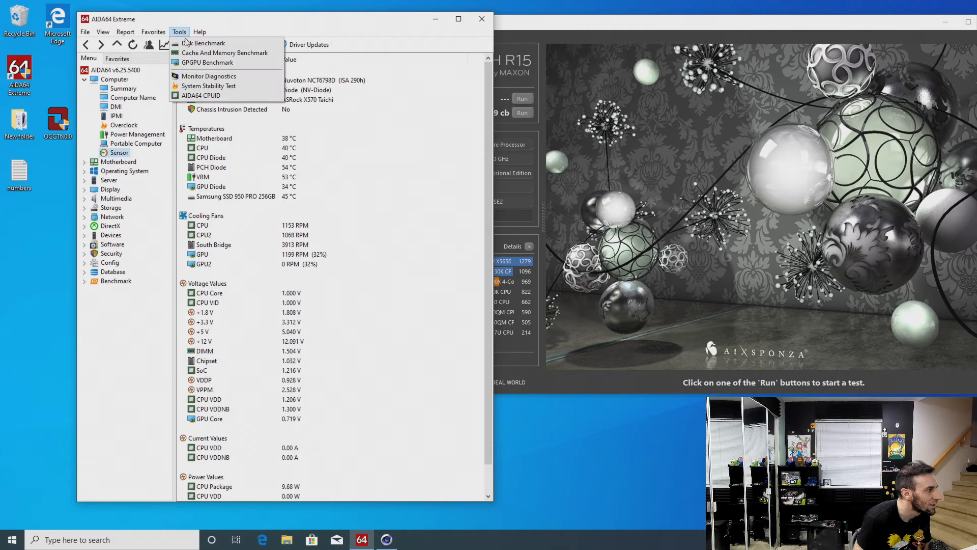
{"action": "left_click", "coordinate": [209, 96]}
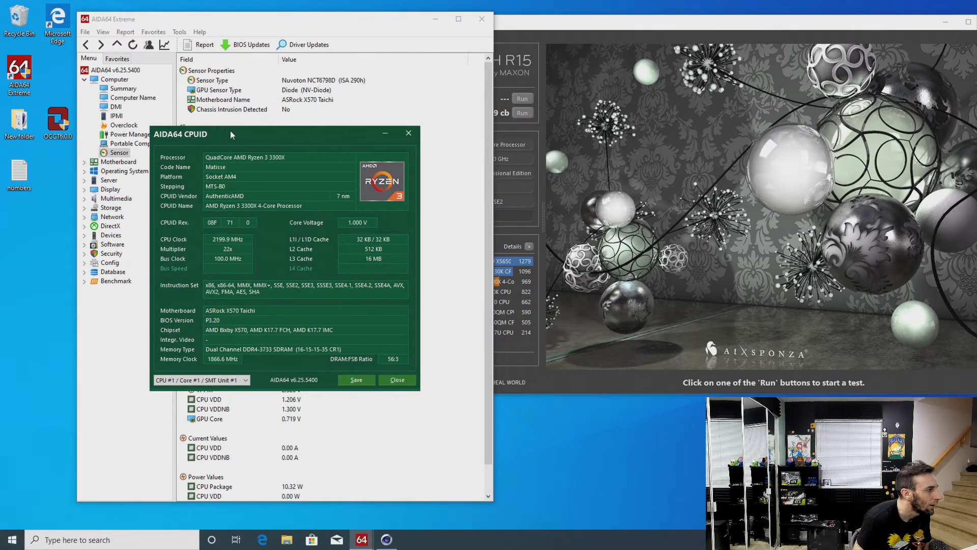
{"action": "left_click_drag", "start_coordinate": [231, 133], "coordinate": [100, 164]}
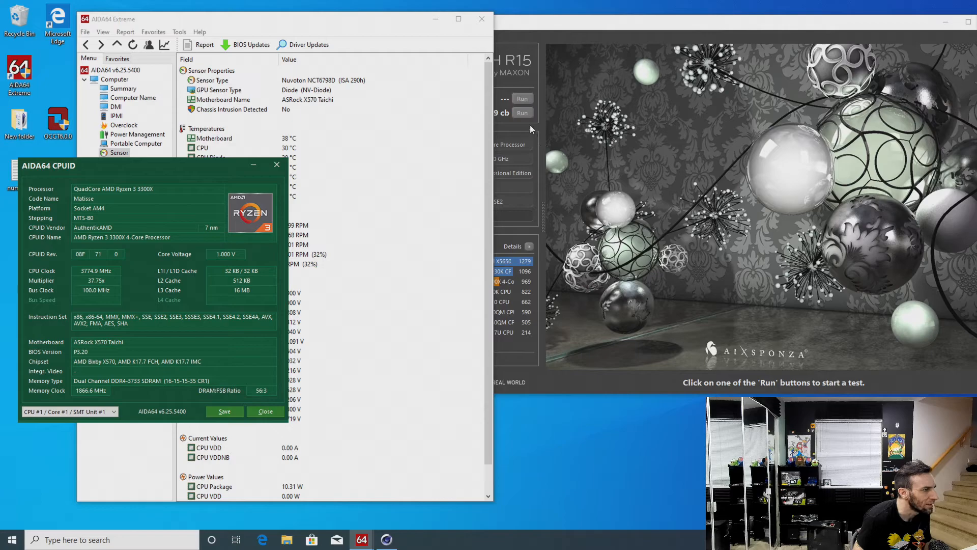
{"action": "left_click", "coordinate": [524, 113]}
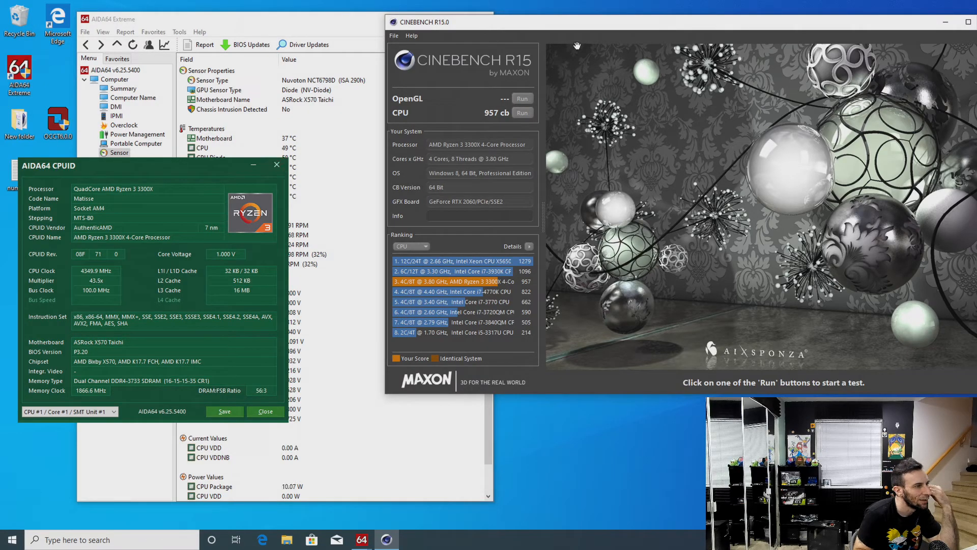
Close Cinebench R15 without saving the benchmark score and restart the PC into the UEFI
{"action": "left_click_drag", "start_coordinate": [582, 29], "coordinate": [493, 35]}
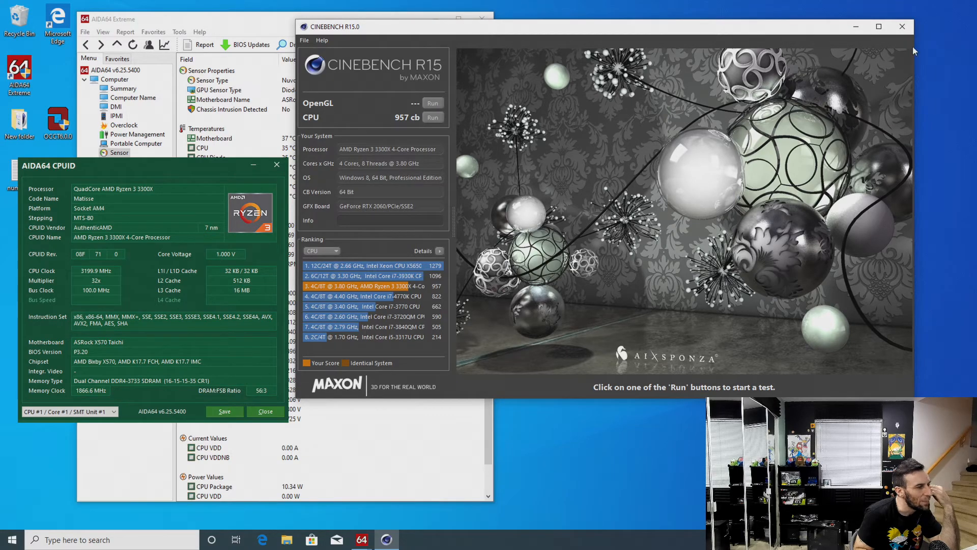
{"action": "left_click", "coordinate": [903, 28]}
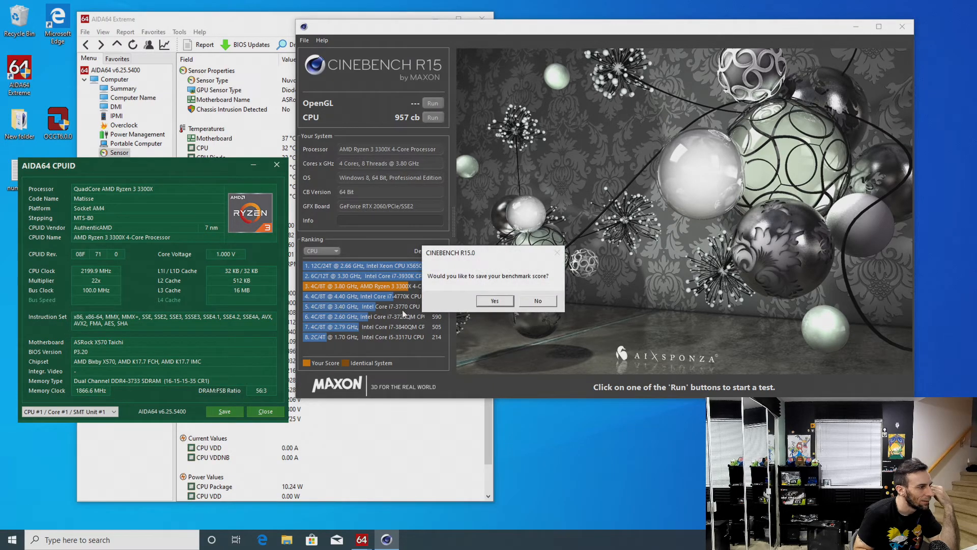
{"action": "left_click", "coordinate": [526, 299]}
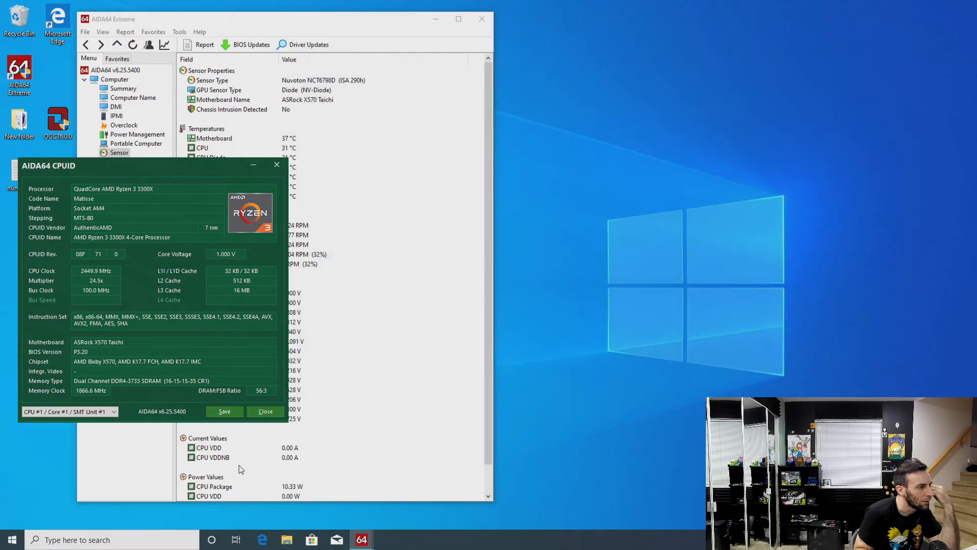
{"action": "left_click", "coordinate": [22, 541]}
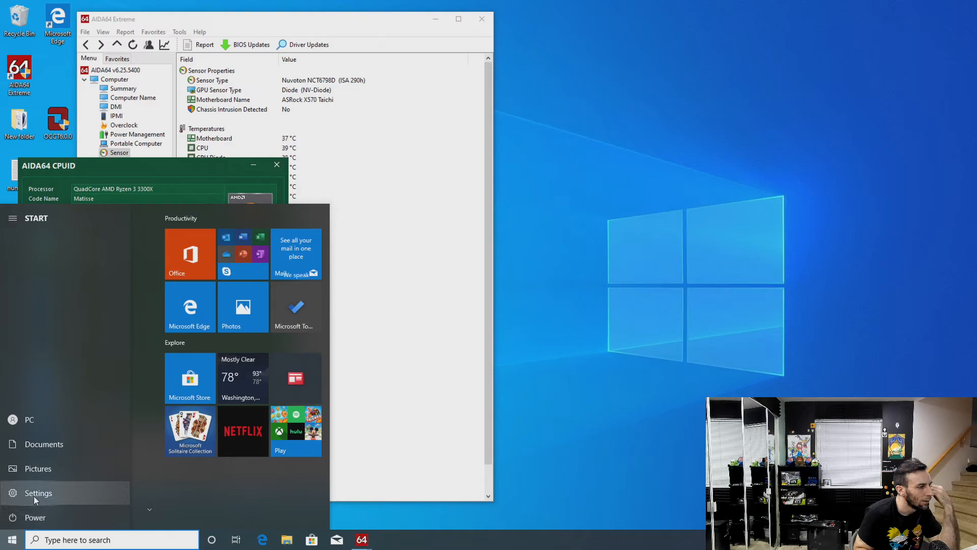
{"action": "left_click", "coordinate": [34, 496]}
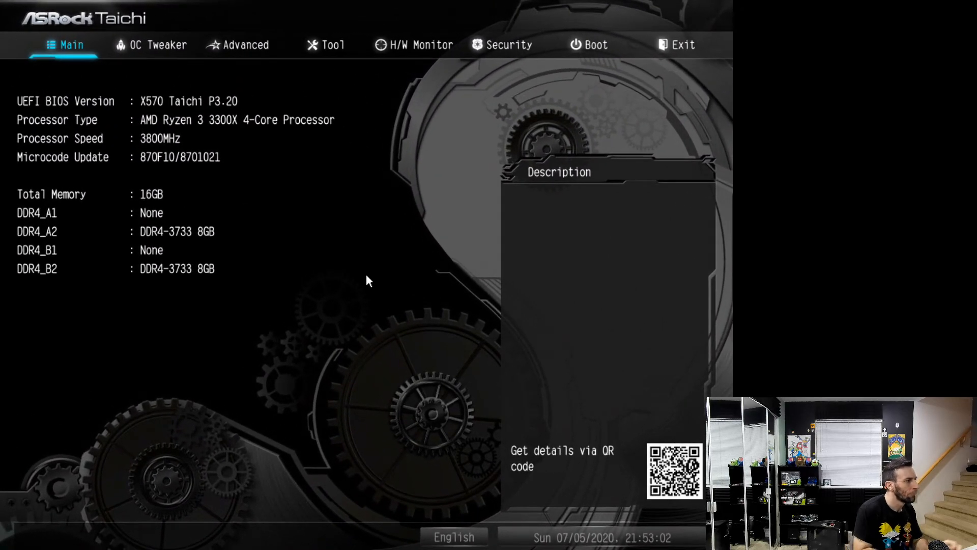
Set the DRAM Frequency to DDR4-3666 and the Infinity Fabric Frequency and Dividers to 1833MHz
{"action": "key", "text": "Right"}
{"action": "key", "text": "Down"}
{"action": "key", "text": "Down"}
{"action": "key", "text": "Down"}
{"action": "key", "text": "Down"}
{"action": "key", "text": "Down"}
{"action": "key", "text": "Down"}
{"action": "key", "text": "Down"}
{"action": "key", "text": "Down"}
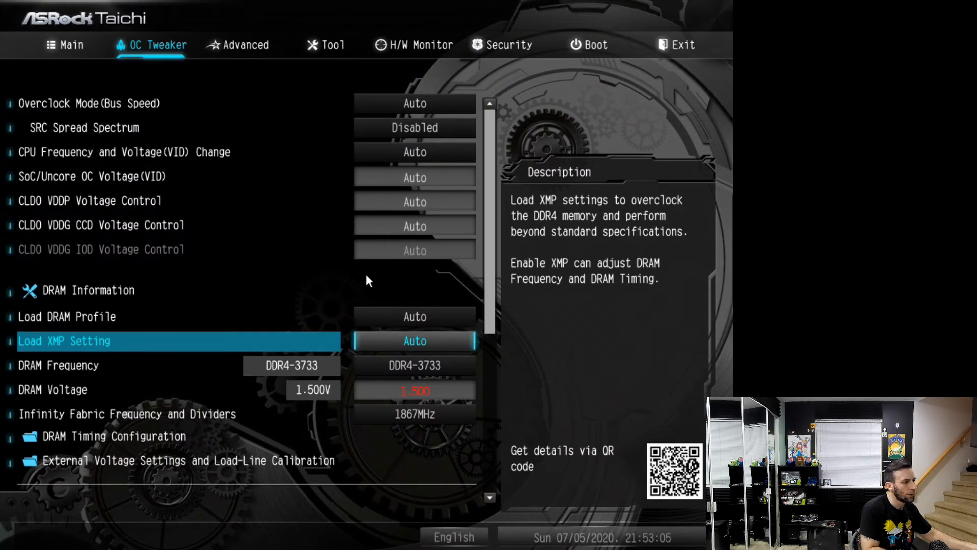
{"action": "key", "text": "Down"}
{"action": "key", "text": "minus"}
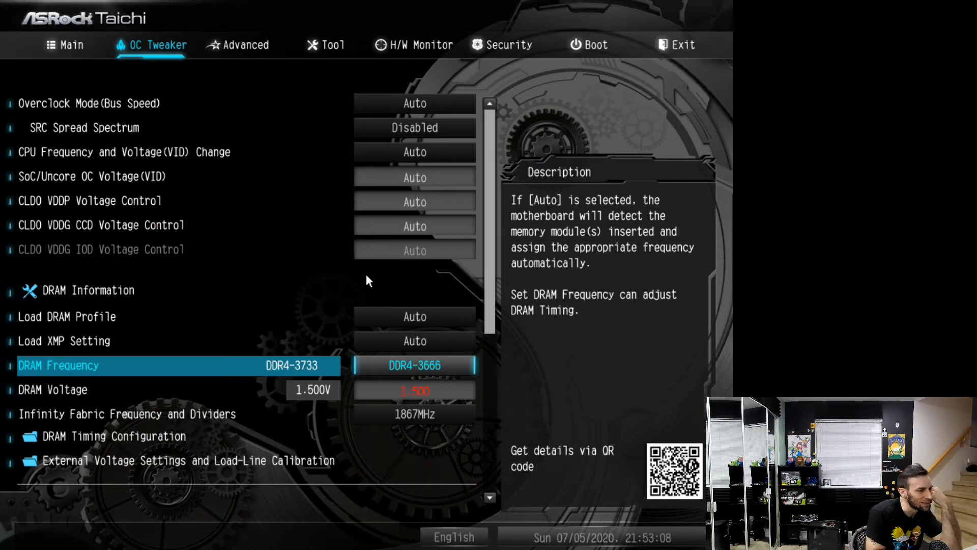
{"action": "key", "text": "Down"}
{"action": "key", "text": "Down"}
{"action": "key", "text": "minus"}
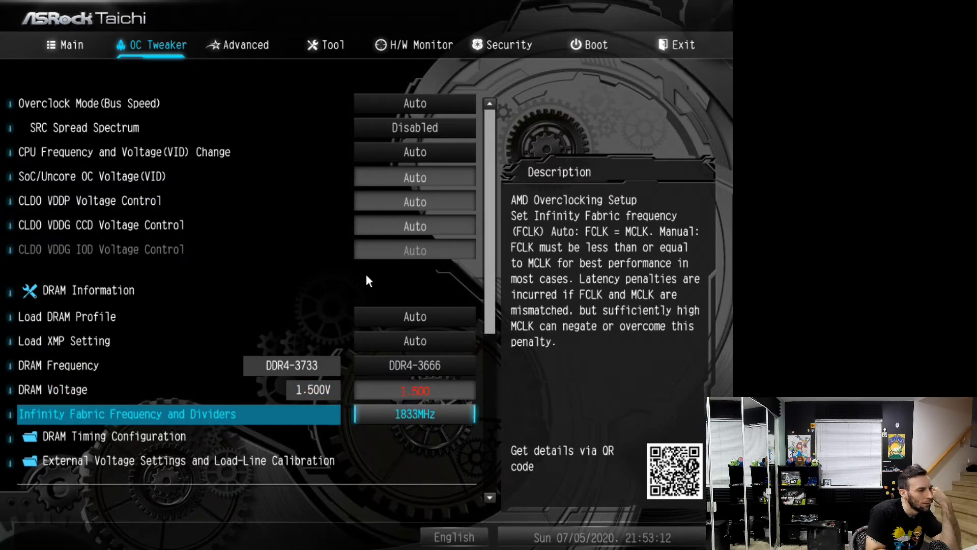
Review the OC Tweaker settings from DRAM Frequency and DRAM Voltage through External Voltage Settings and Load-Line Calibration
{"action": "key", "text": "Up"}
{"action": "key", "text": "Up"}
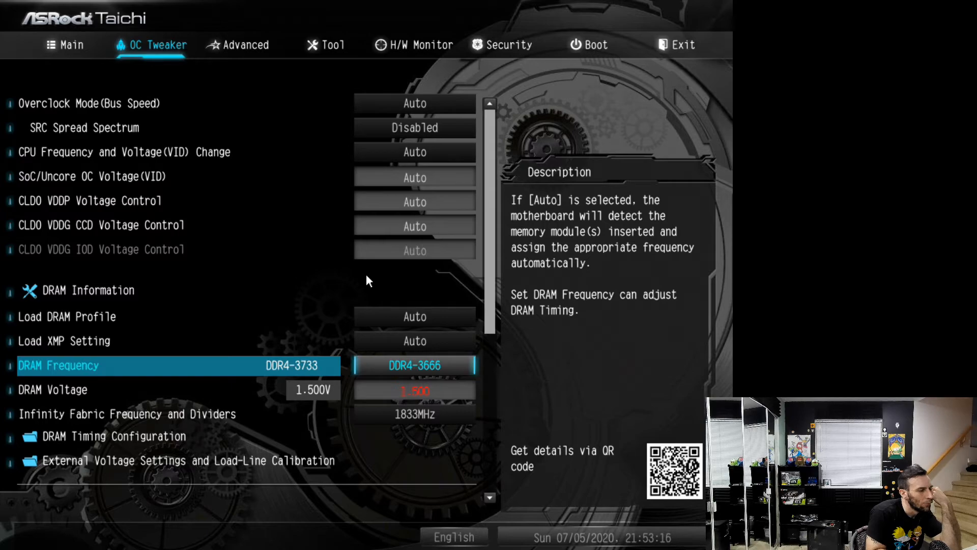
{"action": "key", "text": "Down"}
{"action": "key", "text": "Down"}
{"action": "key", "text": "Down"}
{"action": "key", "text": "Down"}
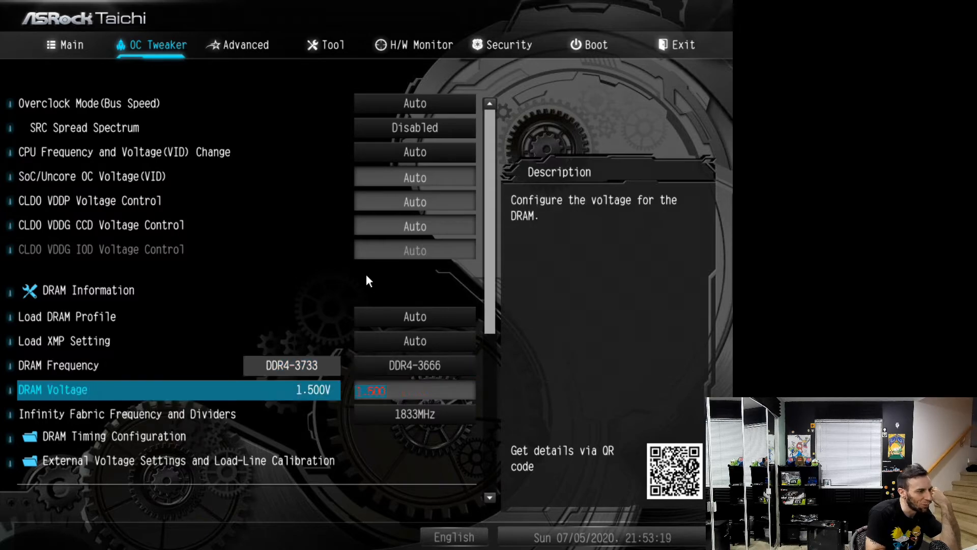
{"action": "key", "text": "Down"}
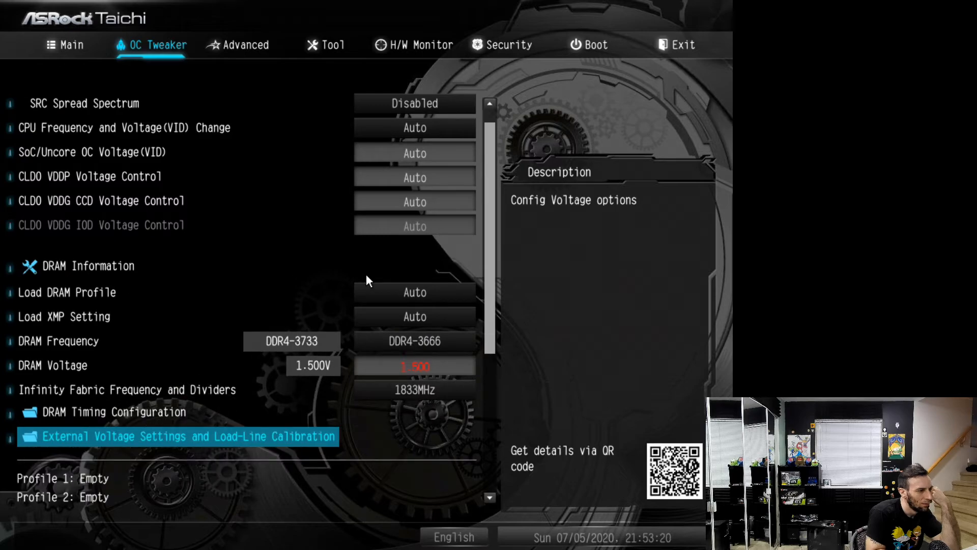
{"action": "key", "text": "Up"}
{"action": "key", "text": "Up"}
{"action": "key", "text": "Up"}
{"action": "key", "text": "Up"}
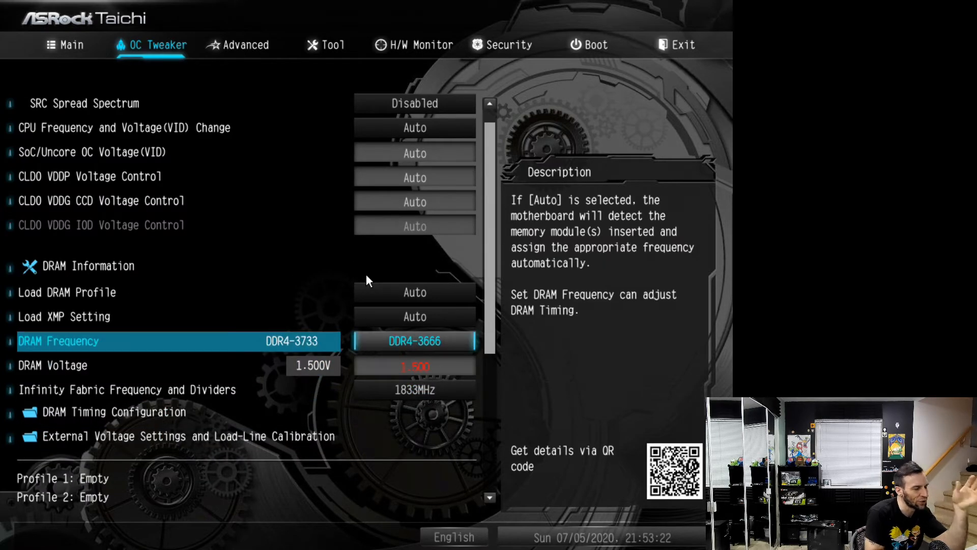
Save the UEFI configuration changes and exit setup
{"action": "key", "text": "Left"}
{"action": "key", "text": "Left"}
{"action": "key", "text": "Return"}
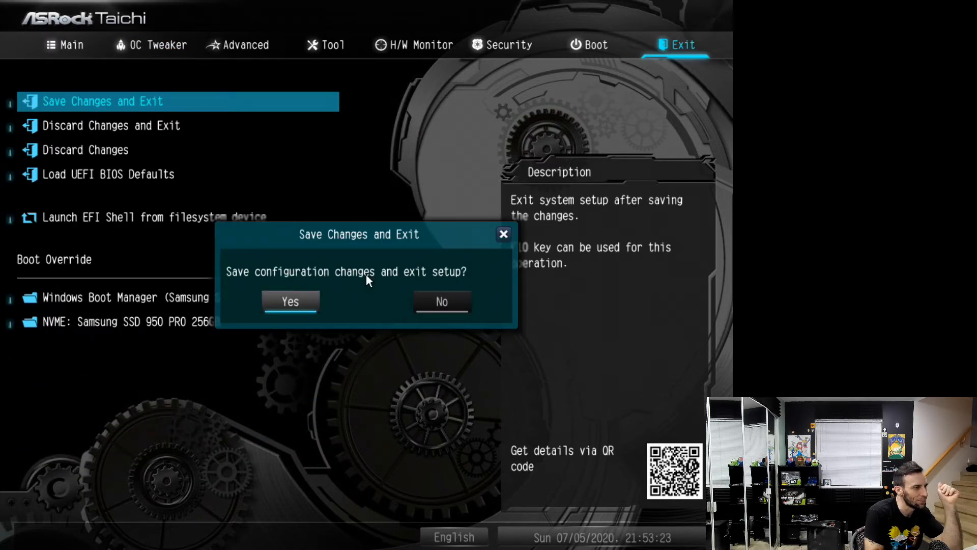
{"action": "key", "text": "Return"}
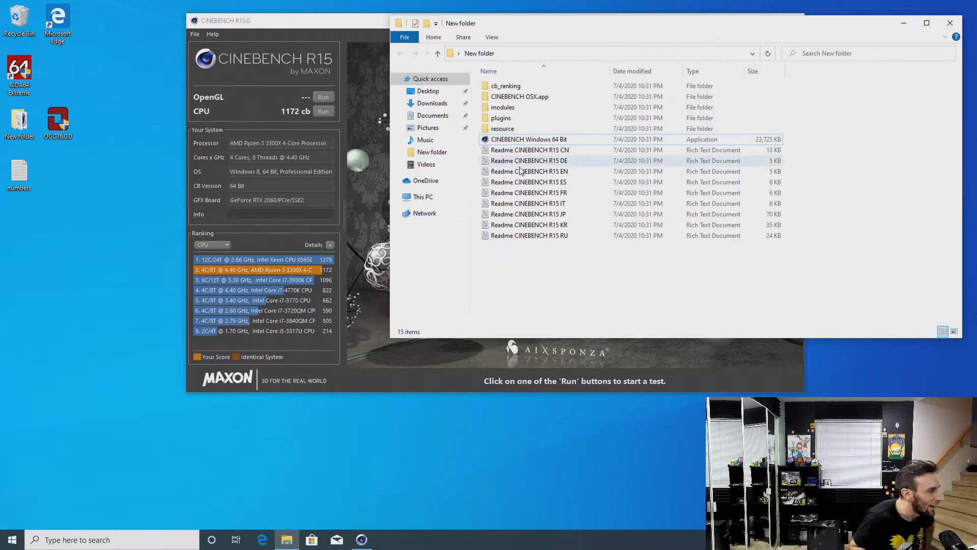
Launch AIDA64 Extreme with administrator permission and close the Cinebench folder and Cinebench R15 without saving the score
{"action": "double_click", "coordinate": [23, 85]}
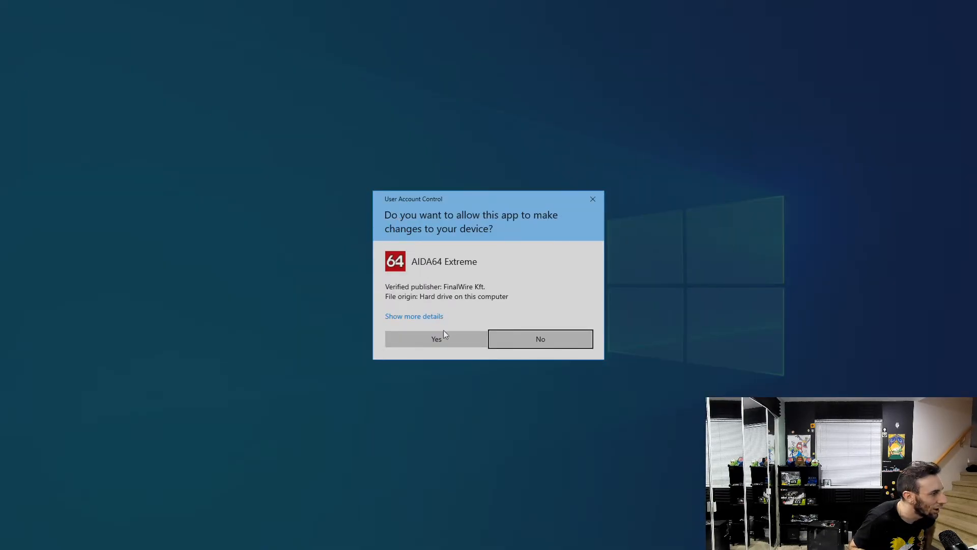
{"action": "left_click", "coordinate": [445, 335]}
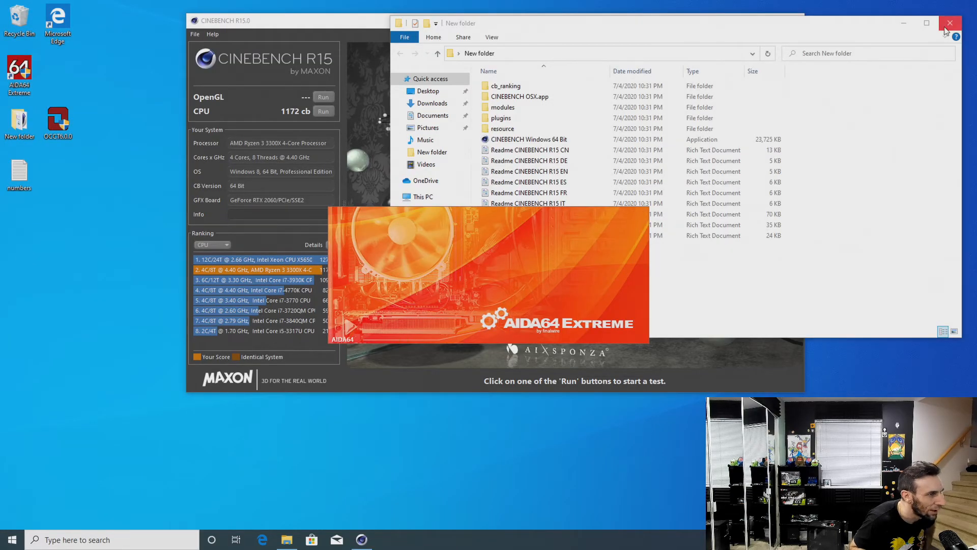
{"action": "left_click", "coordinate": [950, 23]}
{"action": "left_click", "coordinate": [793, 20]}
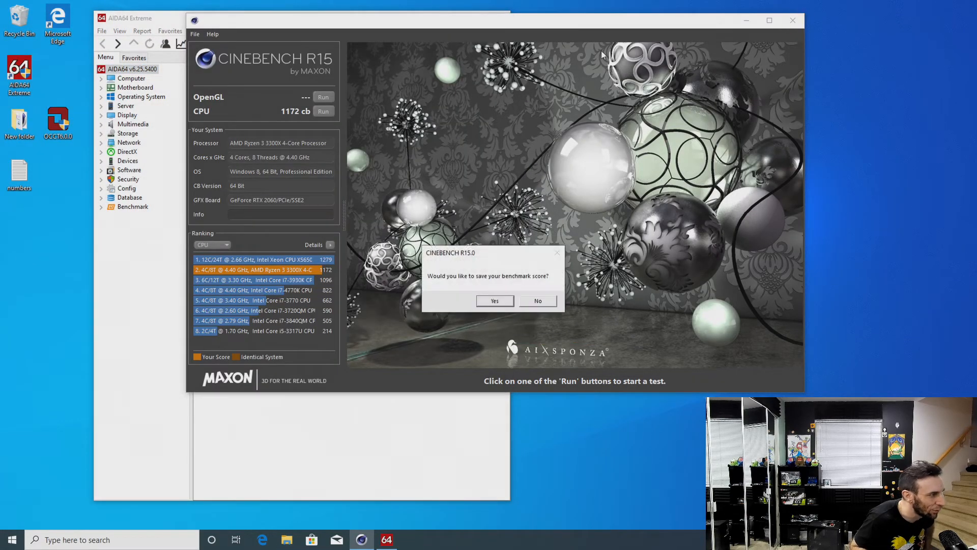
{"action": "left_click", "coordinate": [539, 300]}
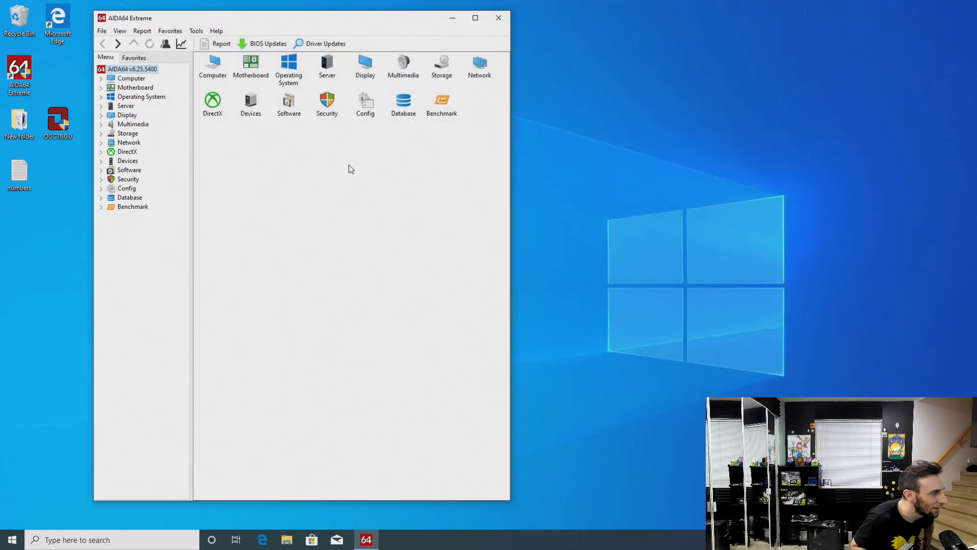
Show the Computer Sensor readings in AIDA64
{"action": "left_click", "coordinate": [102, 78]}
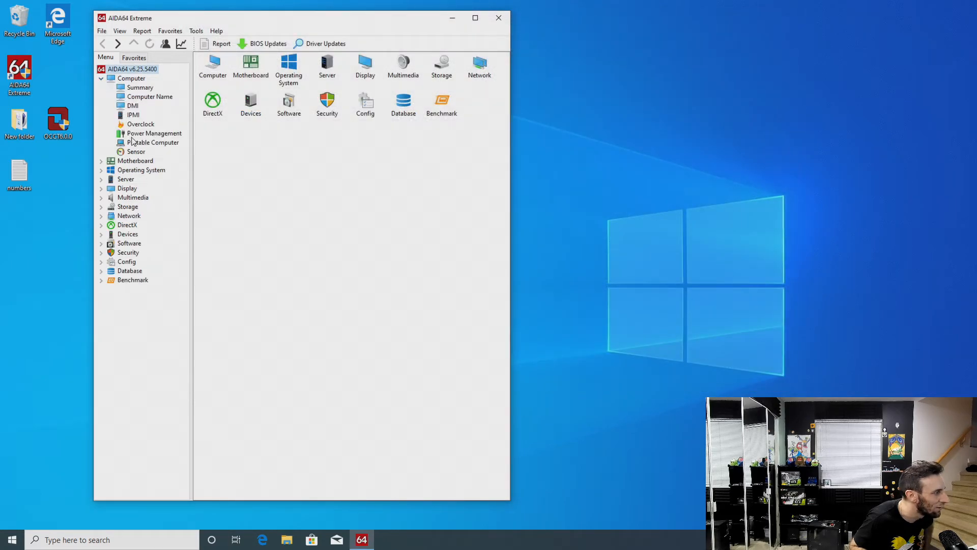
{"action": "left_click", "coordinate": [135, 143]}
{"action": "left_click", "coordinate": [137, 152]}
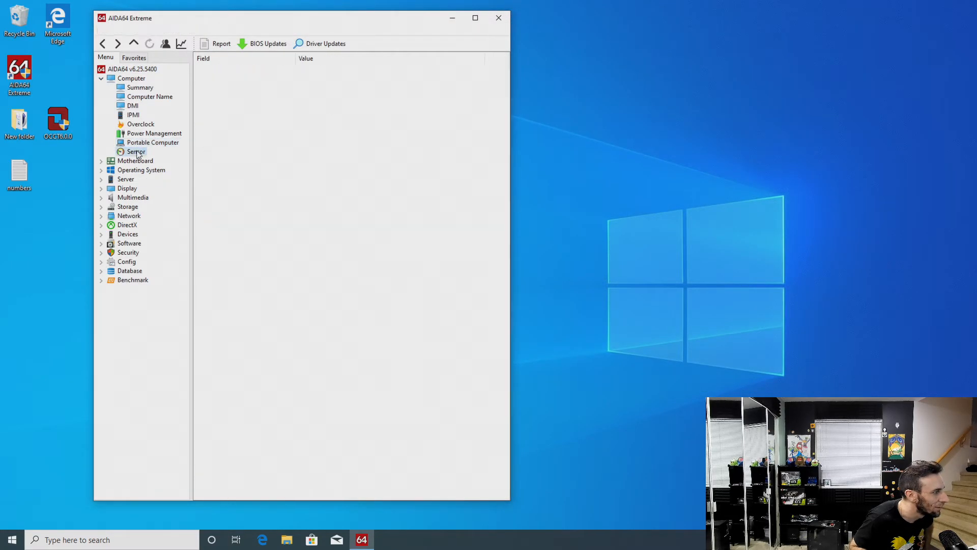
Open the AIDA64 Cache & Memory Benchmark clear of the sensor readings and run only the memory tests
{"action": "left_click", "coordinate": [196, 31]}
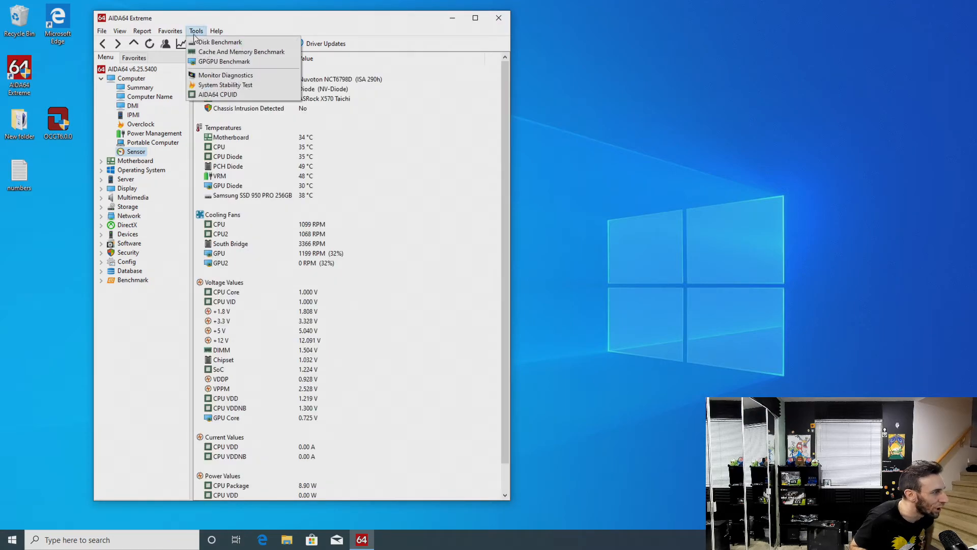
{"action": "left_click", "coordinate": [242, 52]}
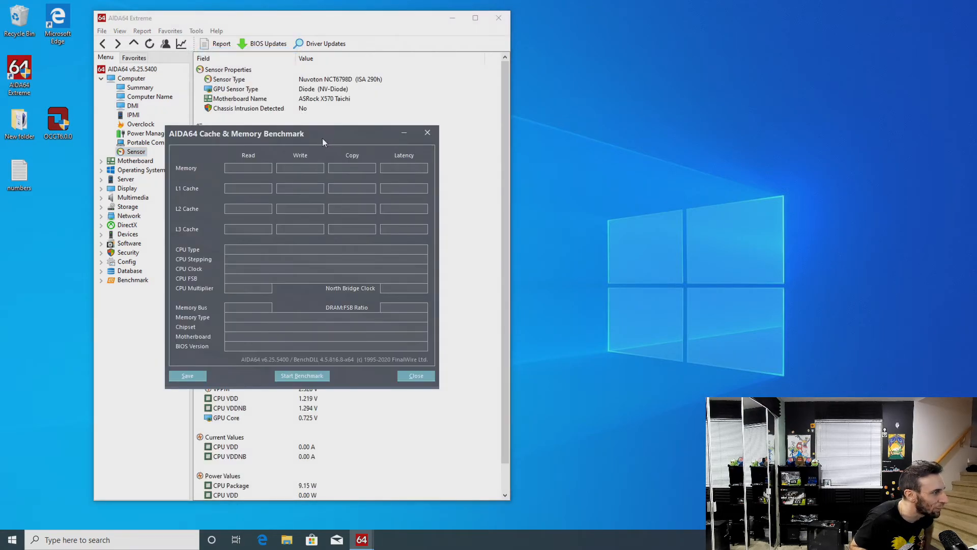
{"action": "left_click_drag", "start_coordinate": [323, 139], "coordinate": [636, 94]}
{"action": "left_click", "coordinate": [639, 331]}
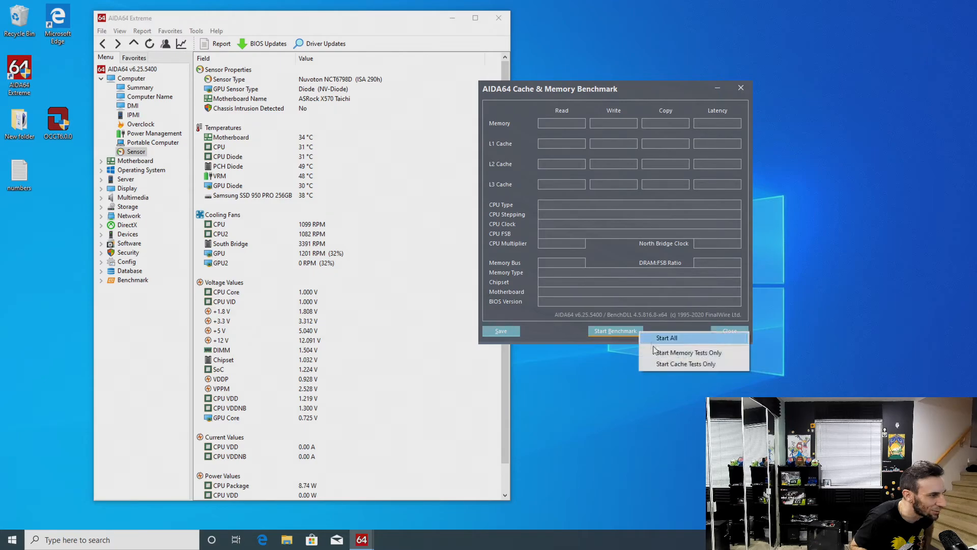
{"action": "left_click", "coordinate": [662, 353]}
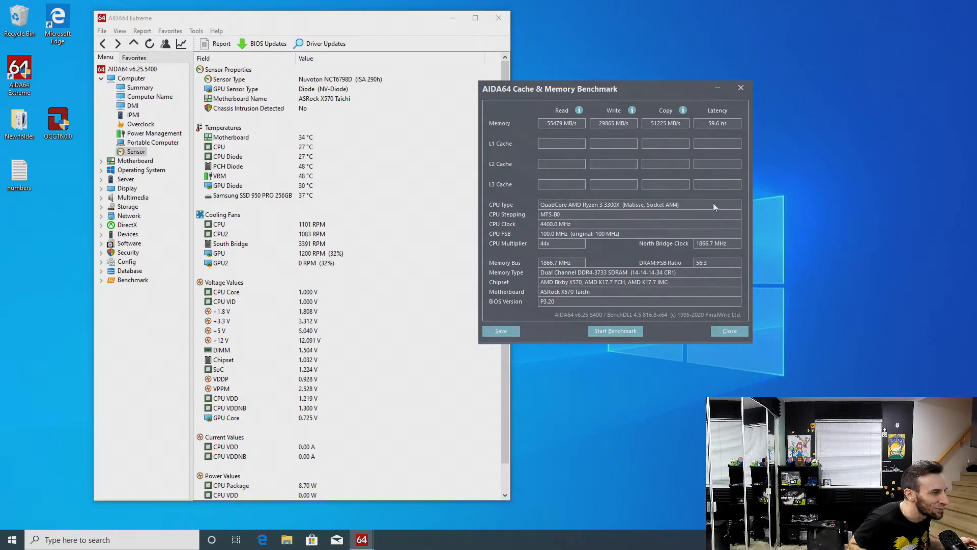
Close the memory benchmark and AIDA64, and restart the PC
{"action": "left_click", "coordinate": [728, 333]}
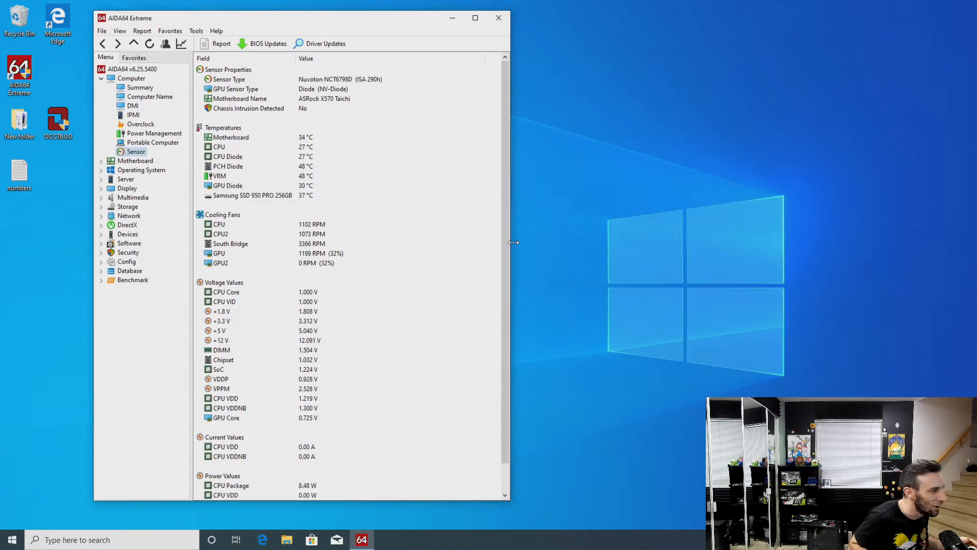
{"action": "left_click", "coordinate": [499, 17]}
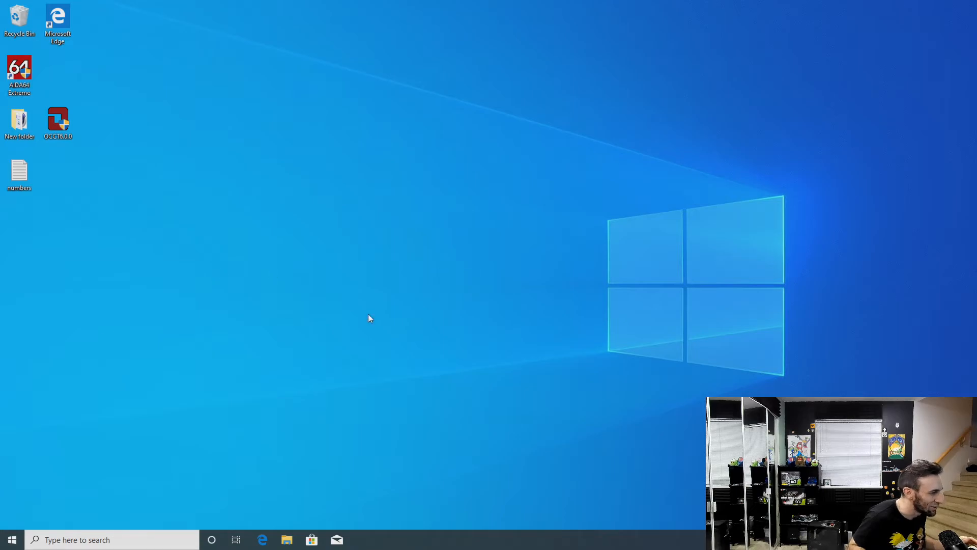
{"action": "left_click", "coordinate": [11, 536]}
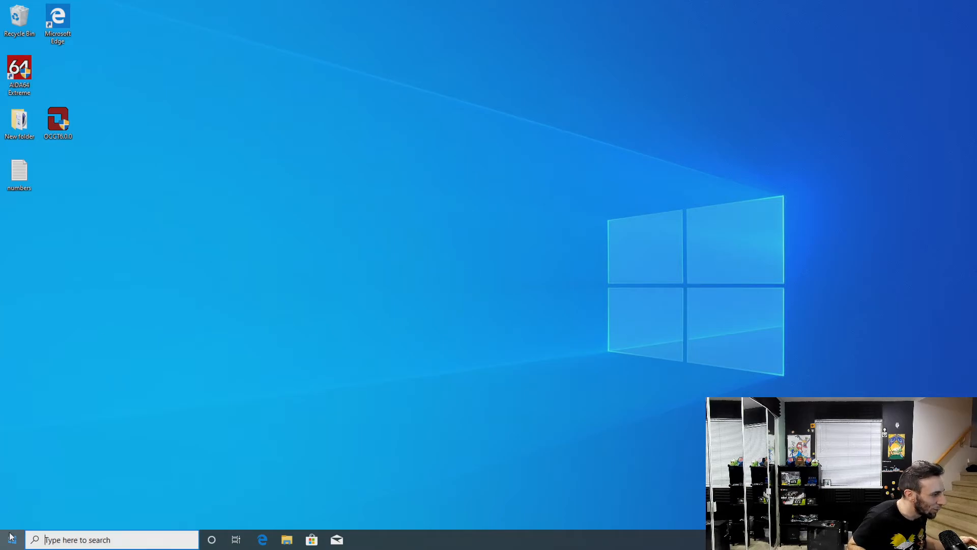
{"action": "left_click", "coordinate": [13, 516]}
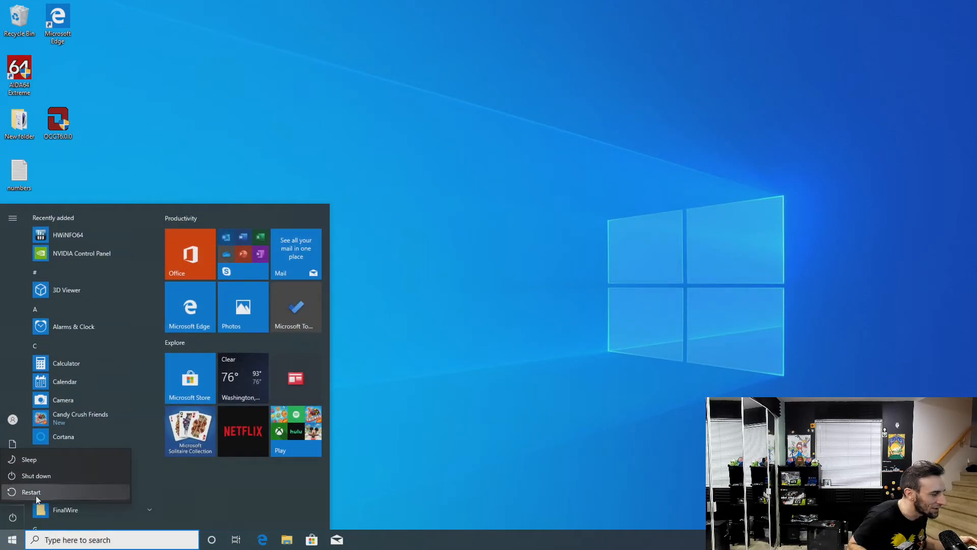
{"action": "left_click", "coordinate": [31, 492]}
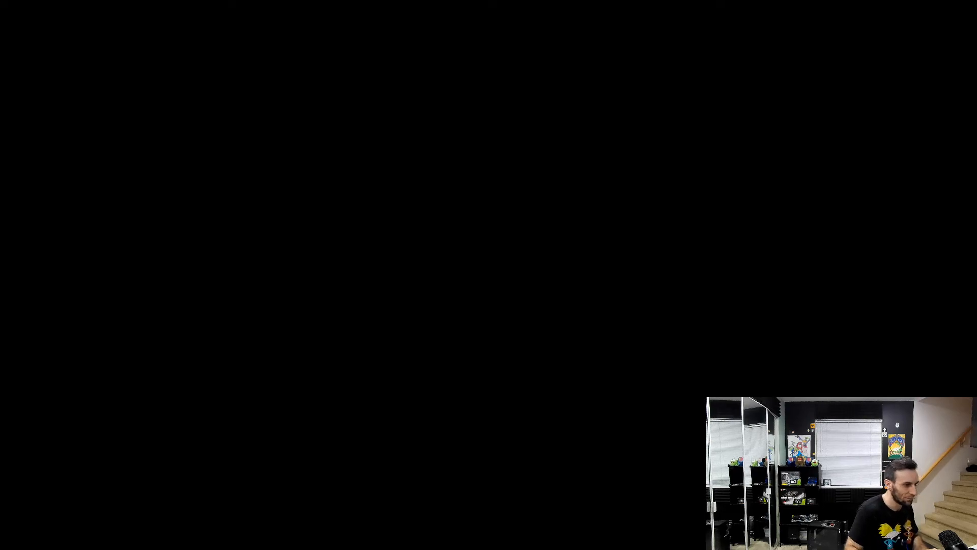
Review the OC Tweaker settings from SRC Spread Spectrum and CPU Voltage(VID) through the DRAM and Infinity Fabric entries
{"action": "key", "text": "Right"}
{"action": "key", "text": "Down"}
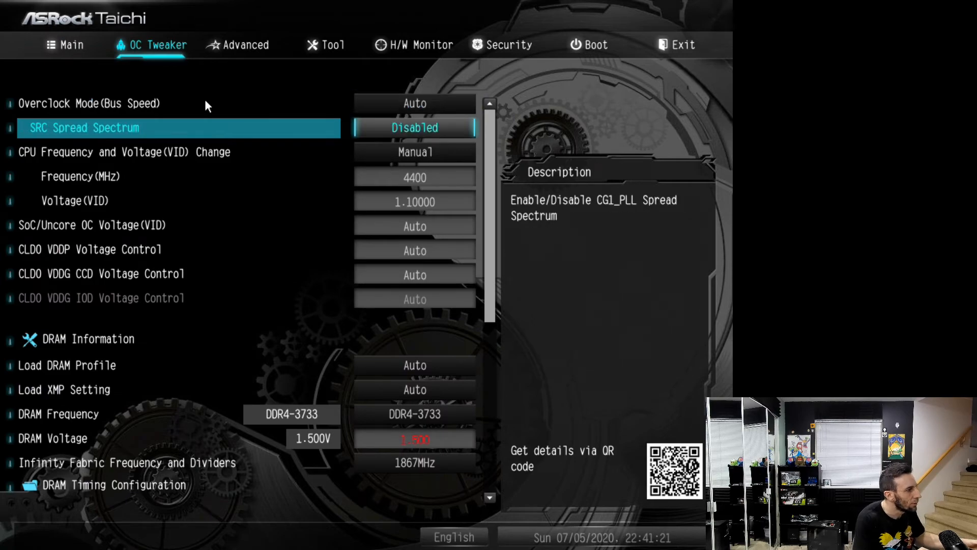
{"action": "key", "text": "Down"}
{"action": "key", "text": "Down"}
{"action": "key", "text": "Down"}
{"action": "key", "text": "Down"}
{"action": "key", "text": "Down"}
{"action": "key", "text": "Down"}
{"action": "key", "text": "Down"}
{"action": "key", "text": "Down"}
{"action": "key", "text": "Down"}
{"action": "key", "text": "Up"}
{"action": "key", "text": "Up"}
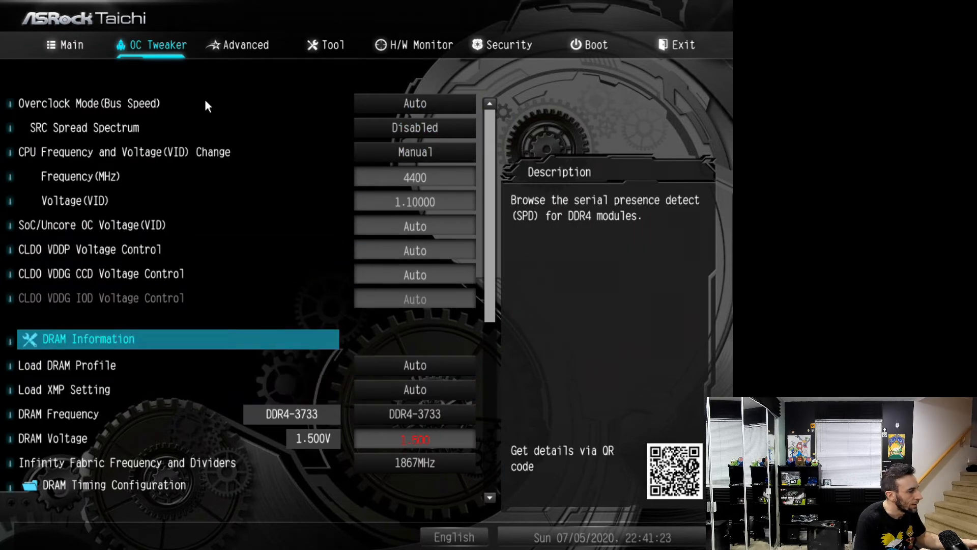
{"action": "key", "text": "Up"}
{"action": "key", "text": "Up"}
{"action": "key", "text": "Up"}
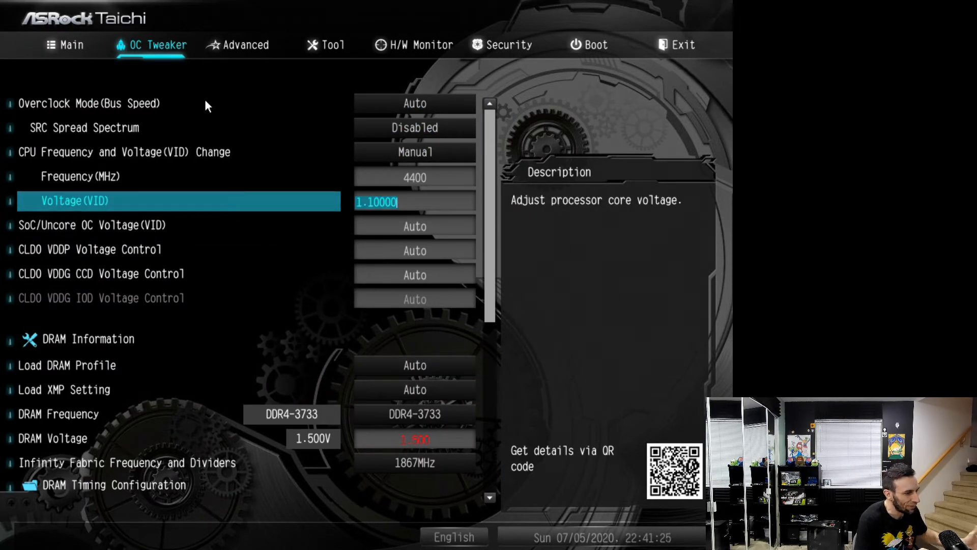
{"action": "key", "text": "Down"}
{"action": "key", "text": "Down"}
{"action": "key", "text": "Down"}
{"action": "key", "text": "Down"}
{"action": "key", "text": "Down"}
{"action": "key", "text": "Down"}
{"action": "key", "text": "Down"}
{"action": "key", "text": "Down"}
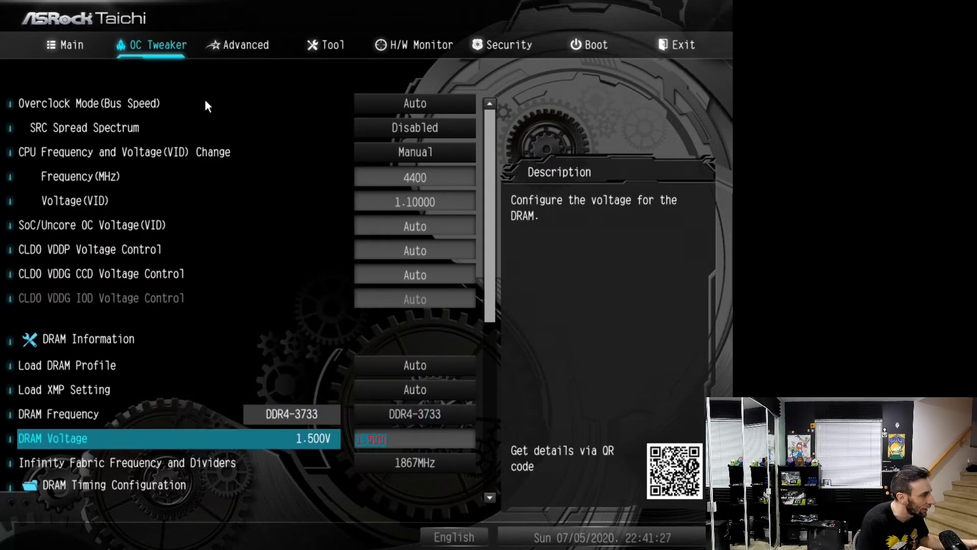
{"action": "key", "text": "Down"}
{"action": "key", "text": "Down"}
Set the CPU Vcore Fixed Voltage to 1.350 V in External Voltage Settings and Load-Line Calibration and return to OC Tweaker
{"action": "key", "text": "Down"}
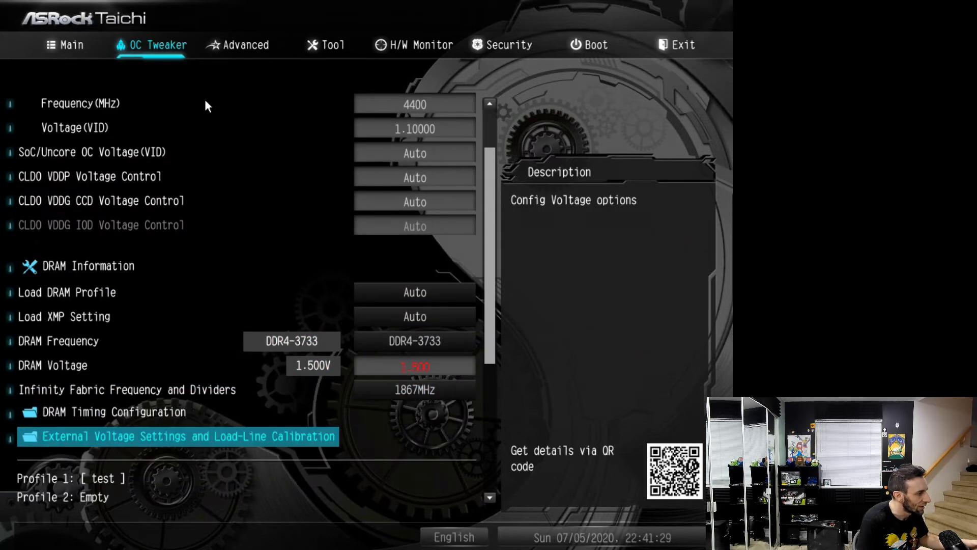
{"action": "key", "text": "Return"}
{"action": "key", "text": "Down"}
{"action": "type", "text": "1"}
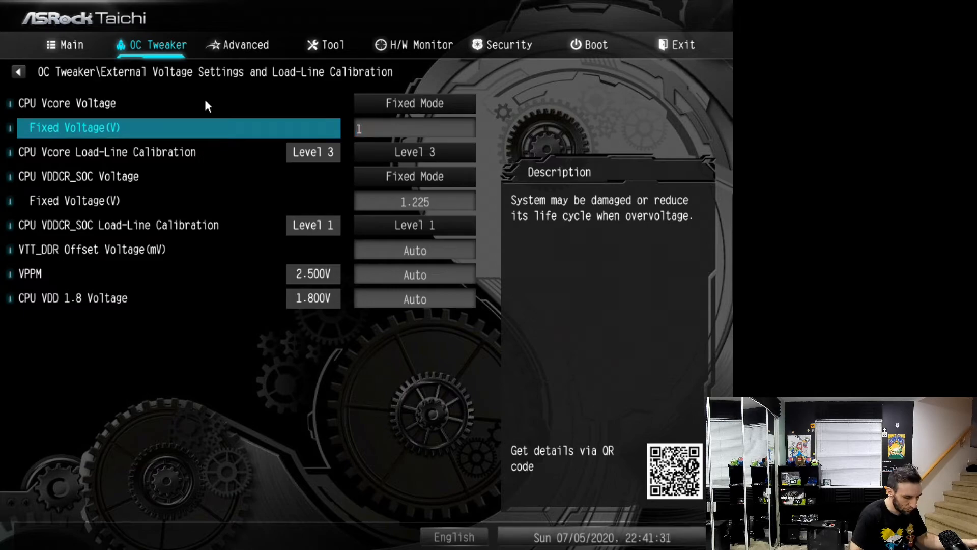
{"action": "type", "text": ".350"}
{"action": "key", "text": "Return"}
{"action": "key", "text": "Down"}
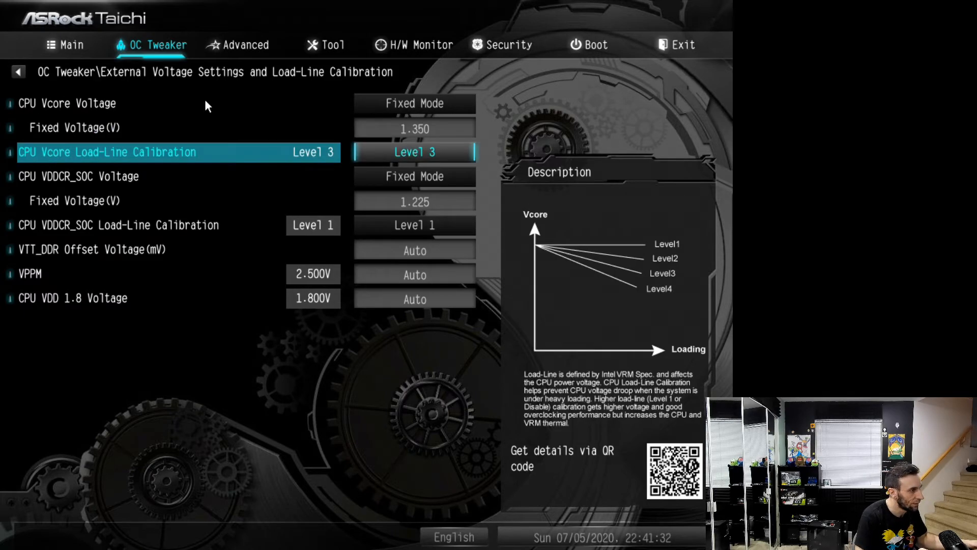
{"action": "key", "text": "Escape"}
Enter 4500 as the manual CPU Frequency(MHz) and raise it to 4600
{"action": "key", "text": "Up"}
{"action": "key", "text": "Up"}
{"action": "key", "text": "Up"}
{"action": "key", "text": "Up"}
{"action": "key", "text": "Up"}
{"action": "key", "text": "Up"}
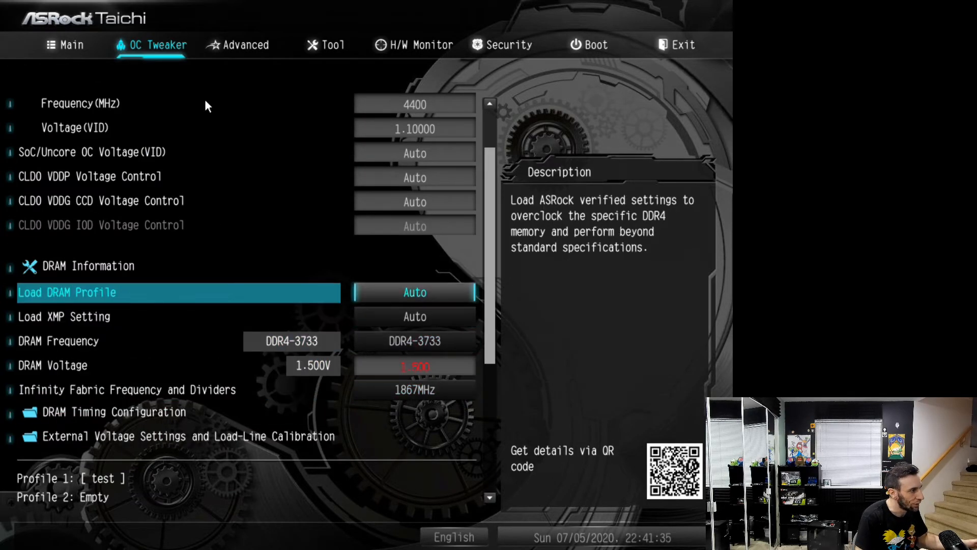
{"action": "key", "text": "Up"}
{"action": "key", "text": "Up"}
{"action": "key", "text": "Up"}
{"action": "key", "text": "Up"}
{"action": "key", "text": "Up"}
{"action": "key", "text": "Up"}
{"action": "key", "text": "Up"}
{"action": "key", "text": "Up"}
{"action": "key", "text": "Down"}
{"action": "key", "text": "Down"}
{"action": "key", "text": "Down"}
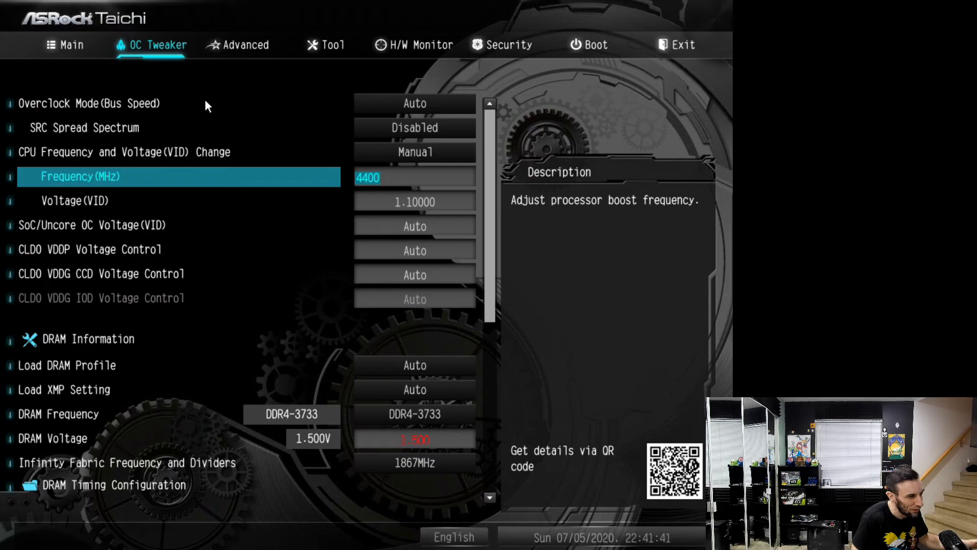
{"action": "key", "text": "BackSpace"}
{"action": "key", "text": "BackSpace"}
{"action": "key", "text": "BackSpace"}
{"action": "type", "text": "500"}
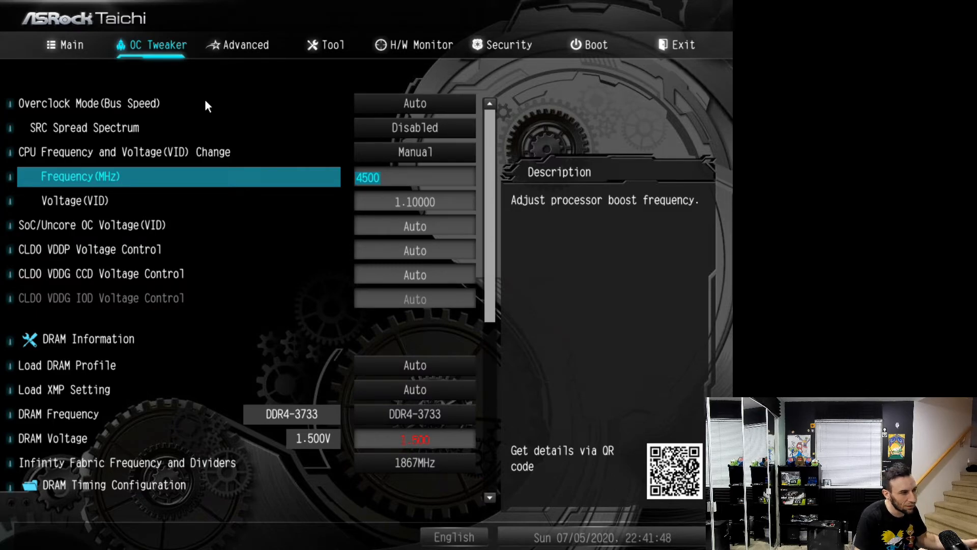
{"action": "type", "text": "4600"}
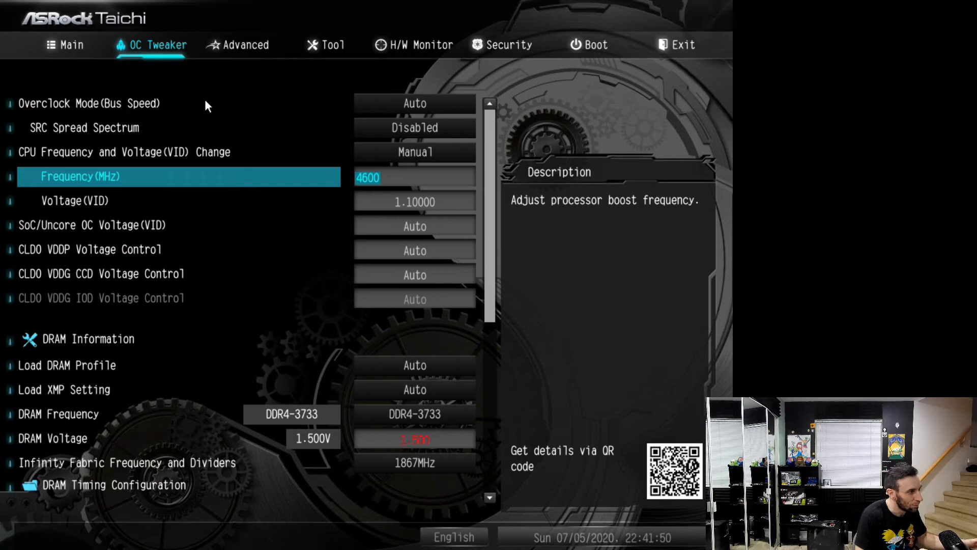
{"action": "key", "text": "Return"}
Set the CPU Vcore Fixed Voltage to 1.375 V in External Voltage Settings and Load-Line Calibration
{"action": "key", "text": "Down"}
{"action": "key", "text": "Down"}
{"action": "key", "text": "Down"}
{"action": "key", "text": "Down"}
{"action": "key", "text": "Down"}
{"action": "key", "text": "Down"}
{"action": "key", "text": "Down"}
{"action": "key", "text": "Down"}
{"action": "key", "text": "Down"}
{"action": "key", "text": "Down"}
{"action": "key", "text": "Down"}
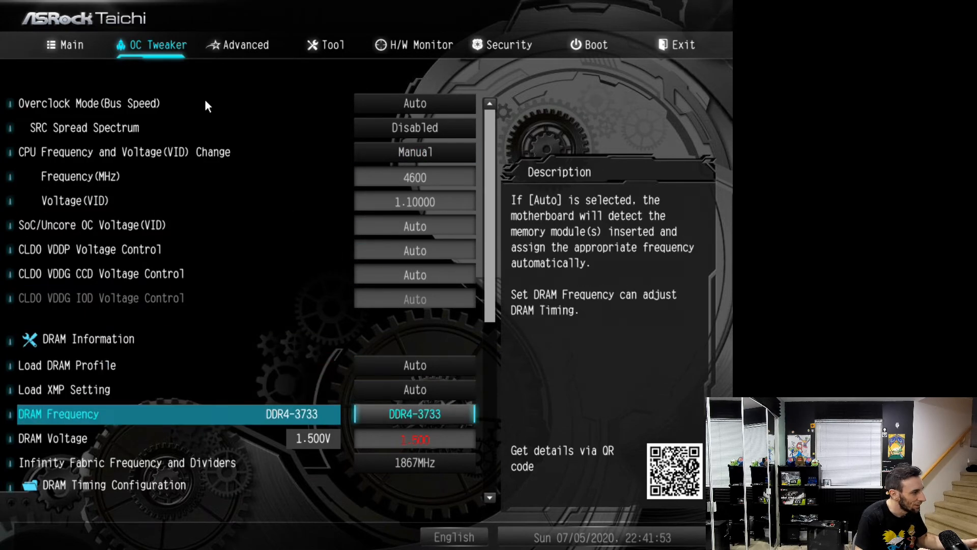
{"action": "key", "text": "Down"}
{"action": "key", "text": "Up"}
{"action": "key", "text": "Down"}
{"action": "key", "text": "Return"}
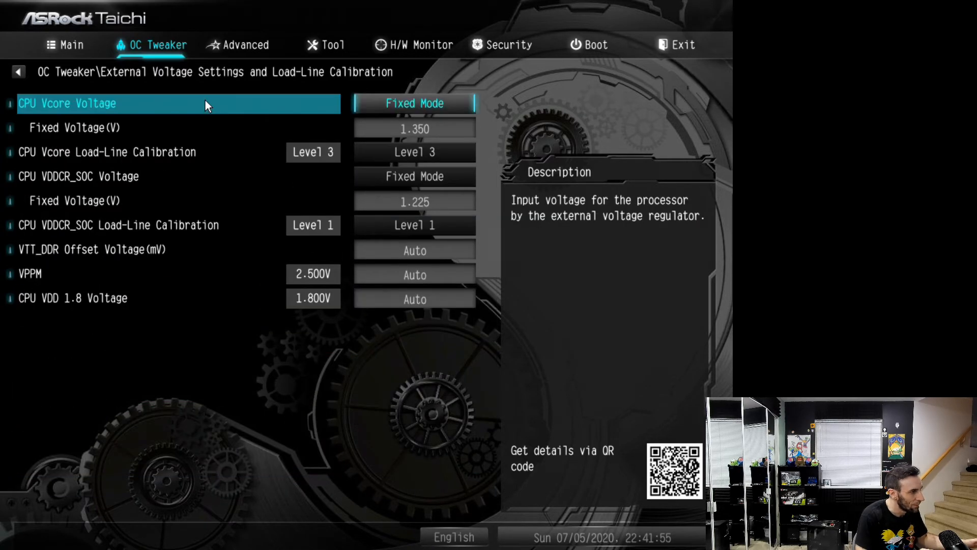
{"action": "key", "text": "Down"}
{"action": "type", "text": "1.375"}
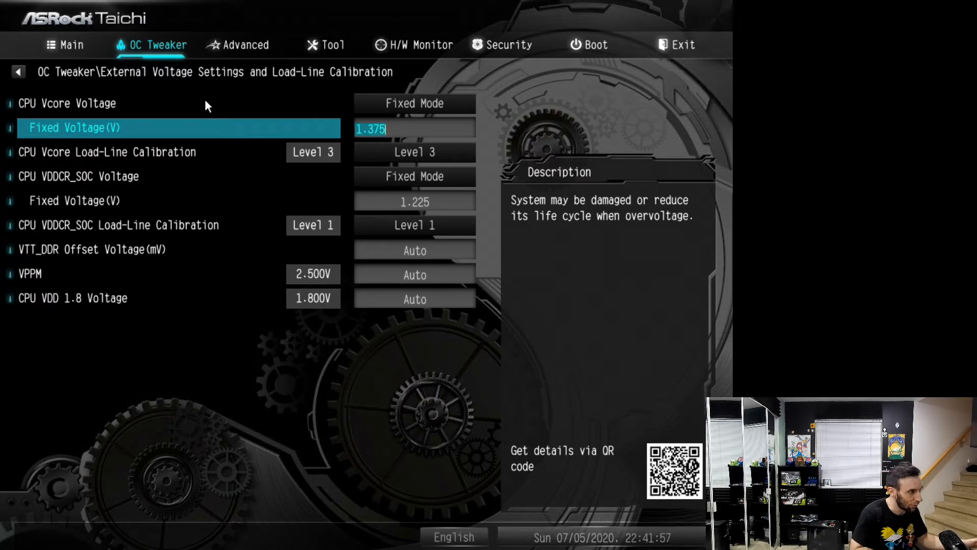
{"action": "key", "text": "Return"}
Save the new CPU overclock settings and exit the UEFI
{"action": "key", "text": "Down"}
{"action": "key", "text": "F10"}
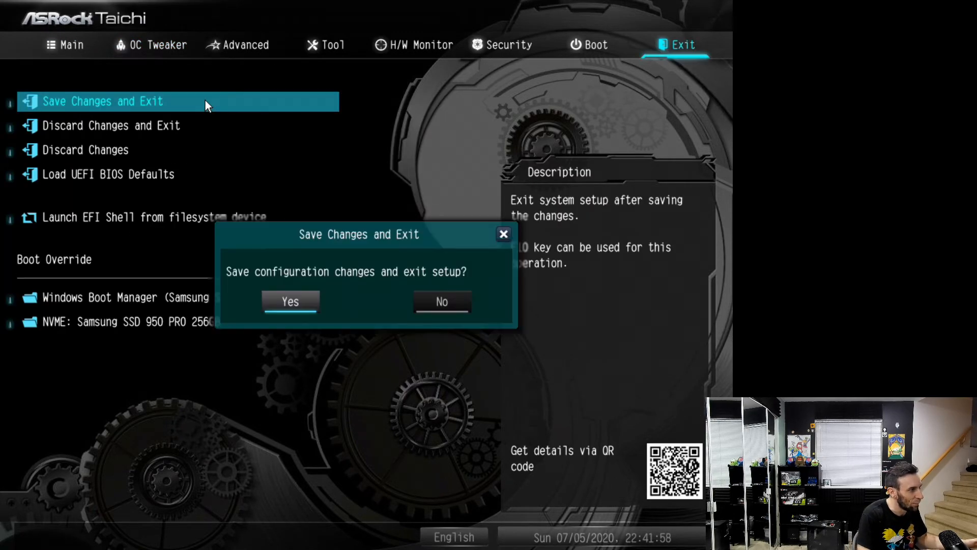
{"action": "key", "text": "Return"}
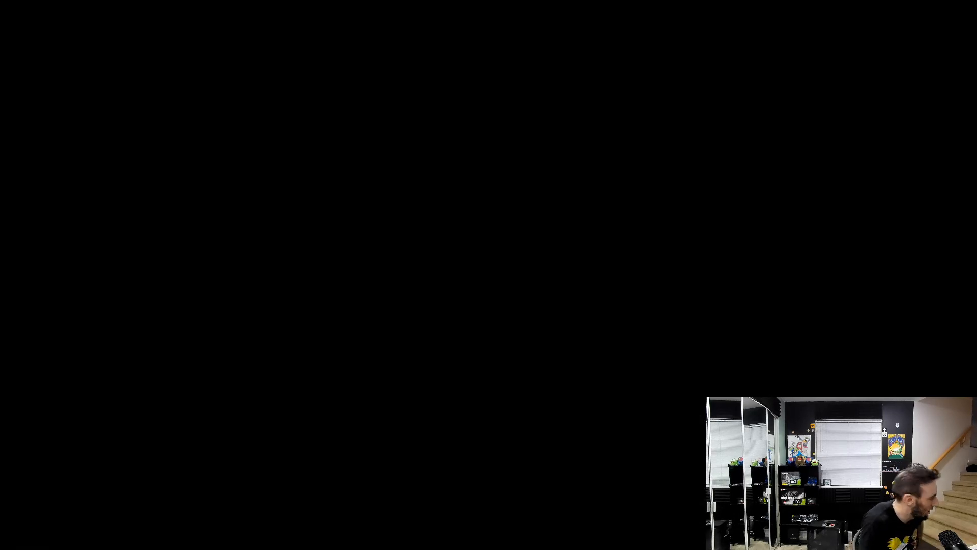
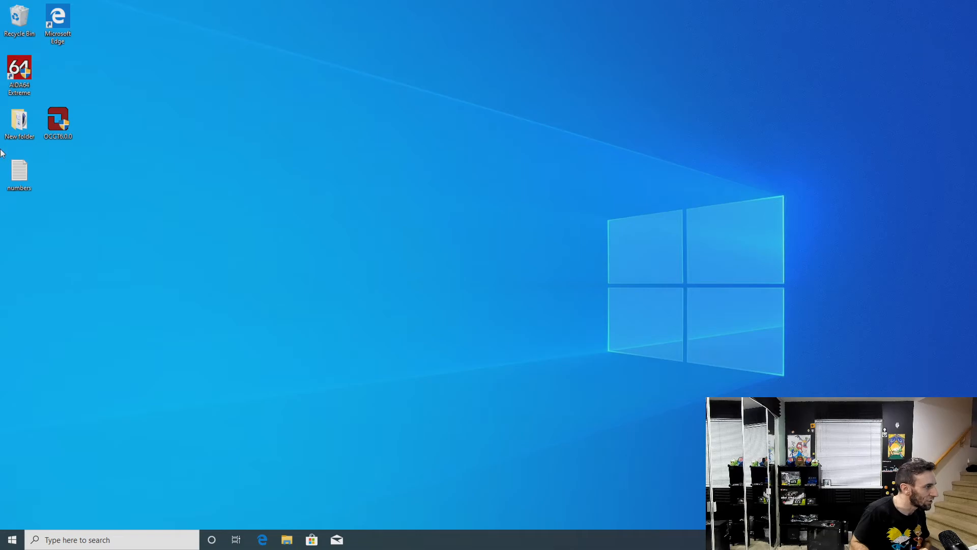
Launch AIDA64 Extreme, open the Cinebench folder on the desktop, and show the computer's Sensor readings down to the power values
{"action": "double_click", "coordinate": [23, 76]}
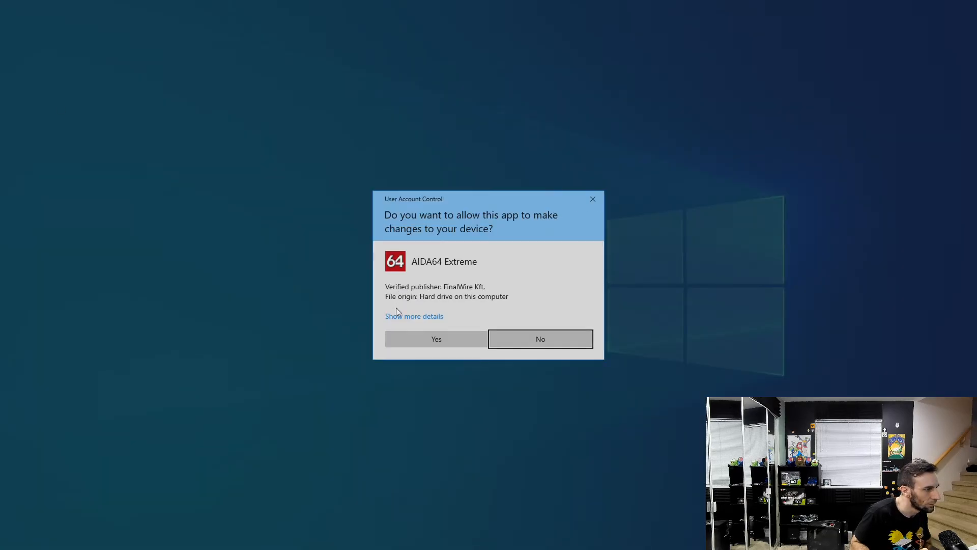
{"action": "left_click", "coordinate": [420, 340]}
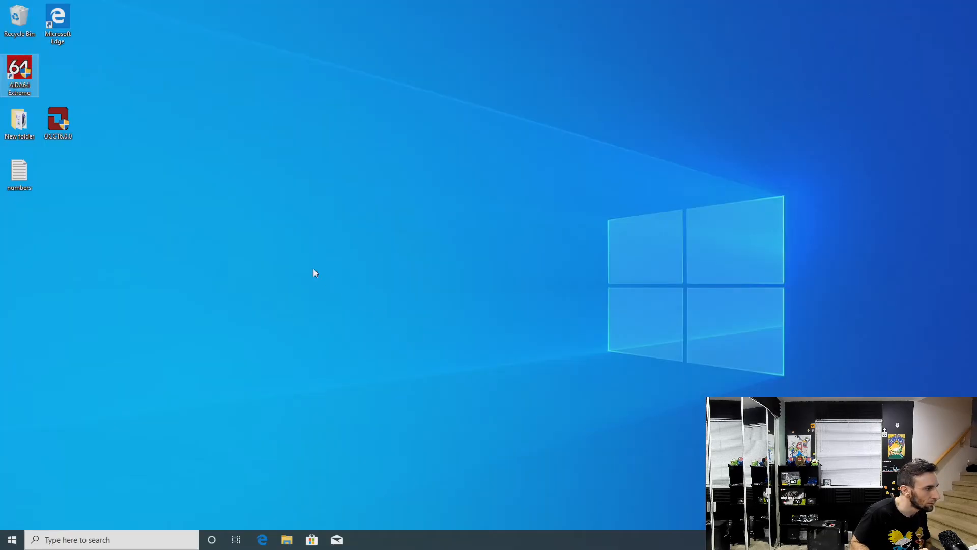
{"action": "double_click", "coordinate": [21, 120]}
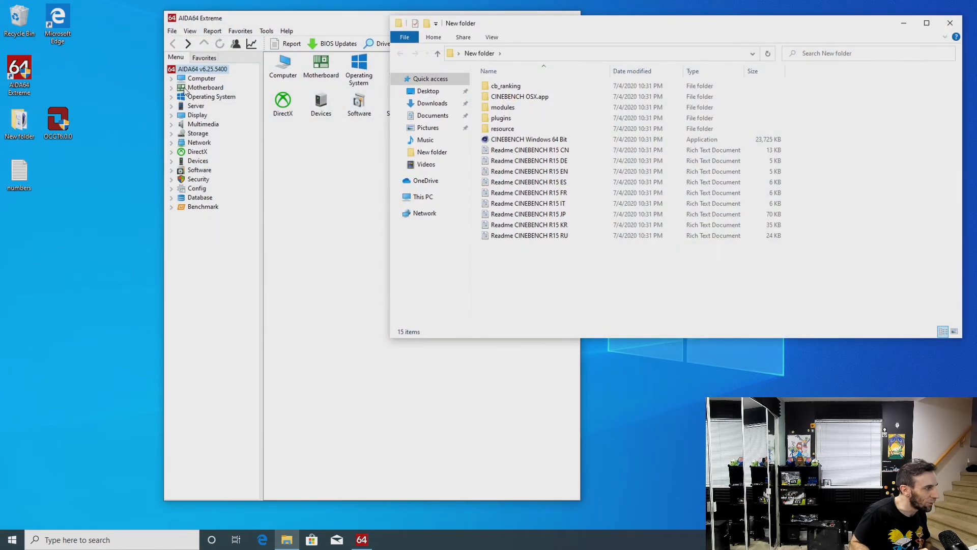
{"action": "double_click", "coordinate": [179, 84]}
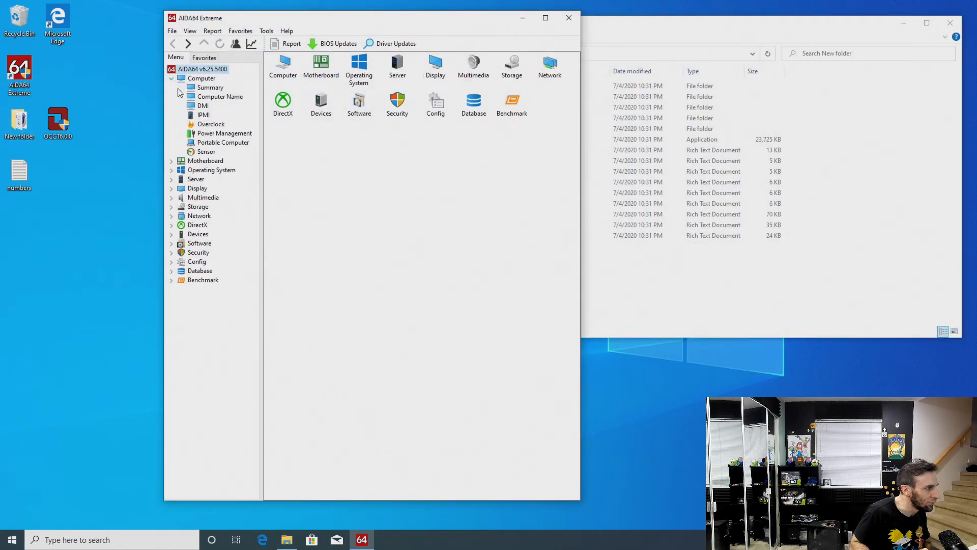
{"action": "left_click", "coordinate": [206, 152]}
{"action": "left_click_drag", "start_coordinate": [329, 26], "coordinate": [173, 37]}
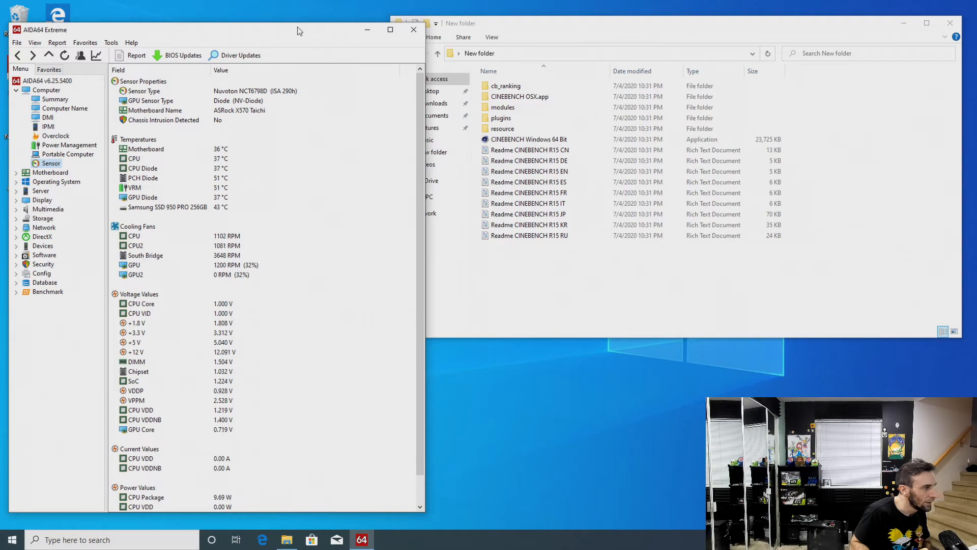
{"action": "left_click_drag", "start_coordinate": [419, 152], "coordinate": [416, 185]}
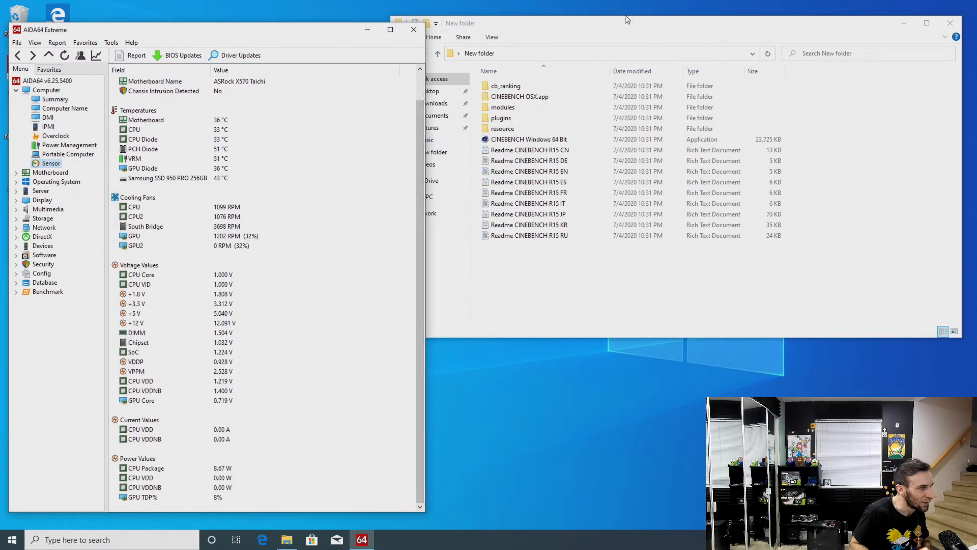
Launch CINEBENCH Windows 64 Bit in a window beside AIDA64, close its folder, and start the CPU test
{"action": "left_click", "coordinate": [553, 140]}
{"action": "double_click", "coordinate": [552, 141]}
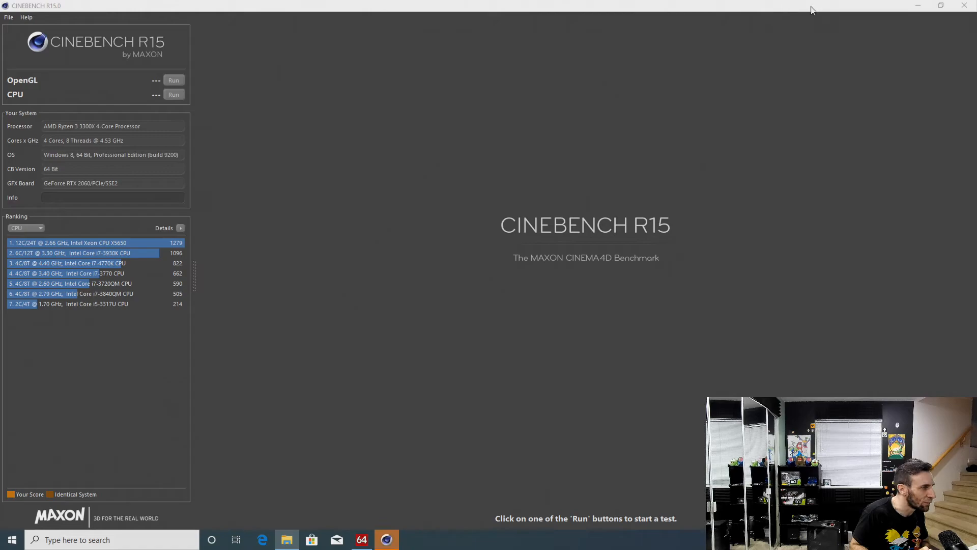
{"action": "left_click", "coordinate": [941, 6]}
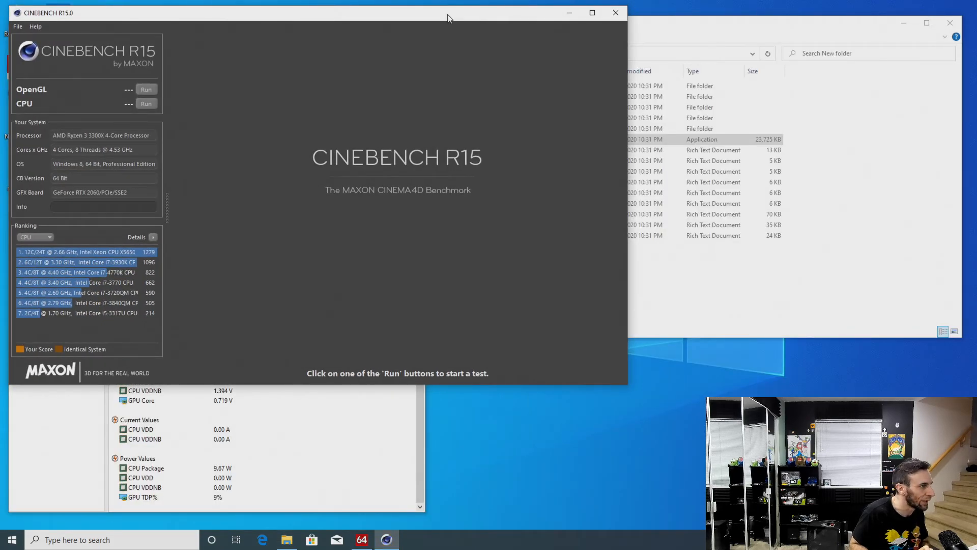
{"action": "left_click_drag", "start_coordinate": [445, 17], "coordinate": [742, 54]}
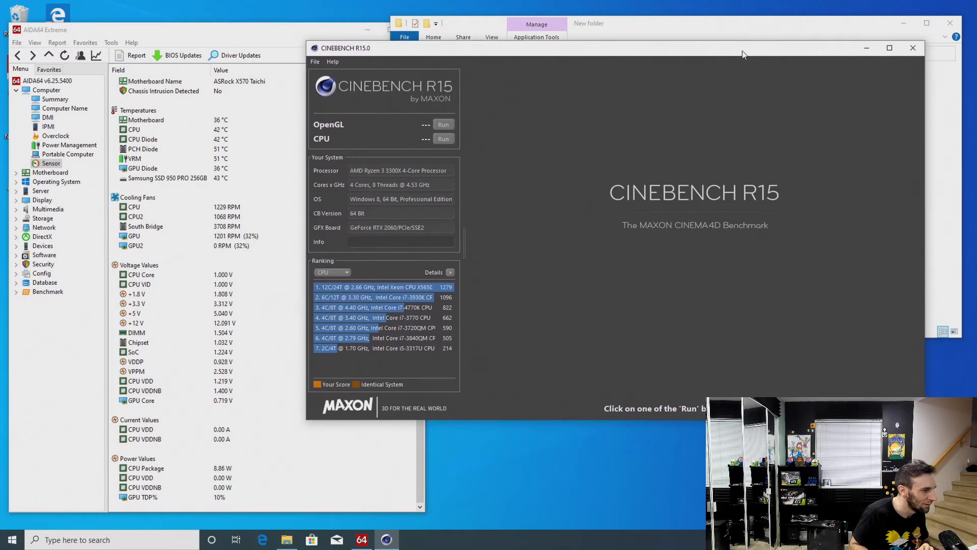
{"action": "left_click", "coordinate": [851, 34]}
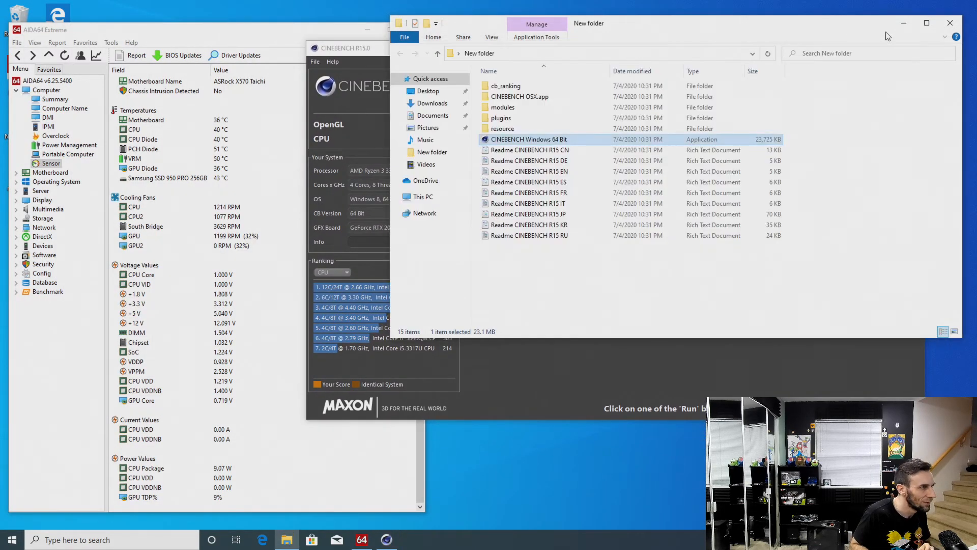
{"action": "left_click", "coordinate": [950, 23]}
{"action": "left_click", "coordinate": [452, 138]}
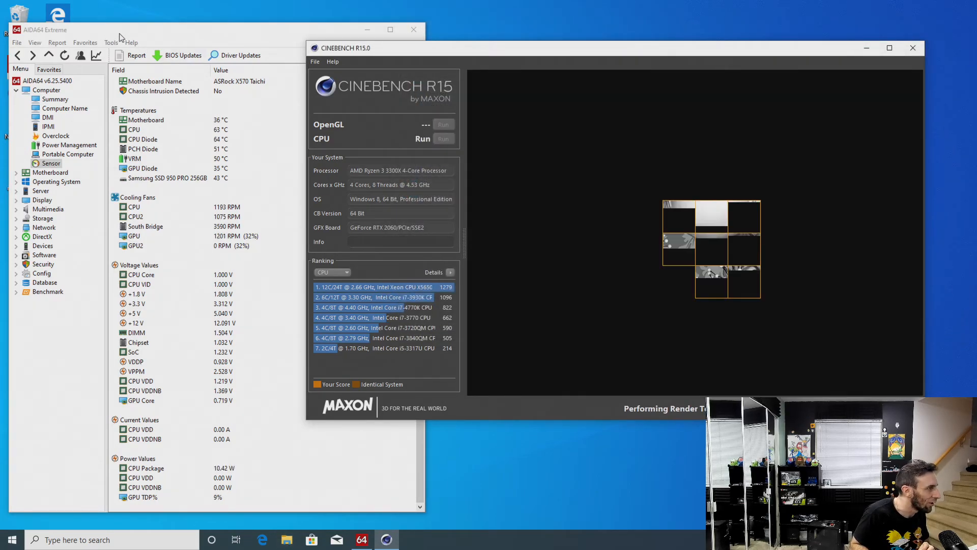
Check the processor clock in AIDA64 CPUID alongside the Cinebench render, and close AIDA64
{"action": "left_click", "coordinate": [115, 43]}
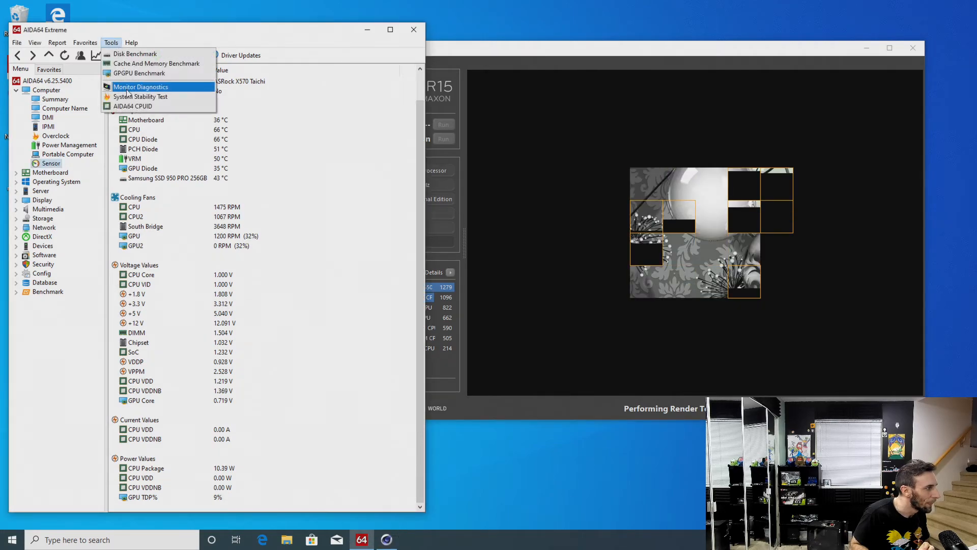
{"action": "left_click", "coordinate": [131, 107]}
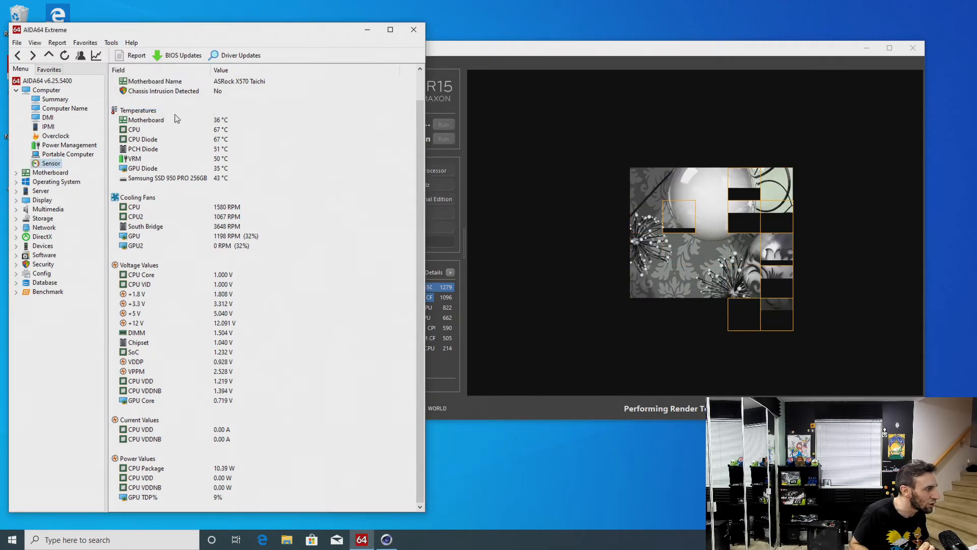
{"action": "left_click_drag", "start_coordinate": [600, 50], "coordinate": [638, 23]}
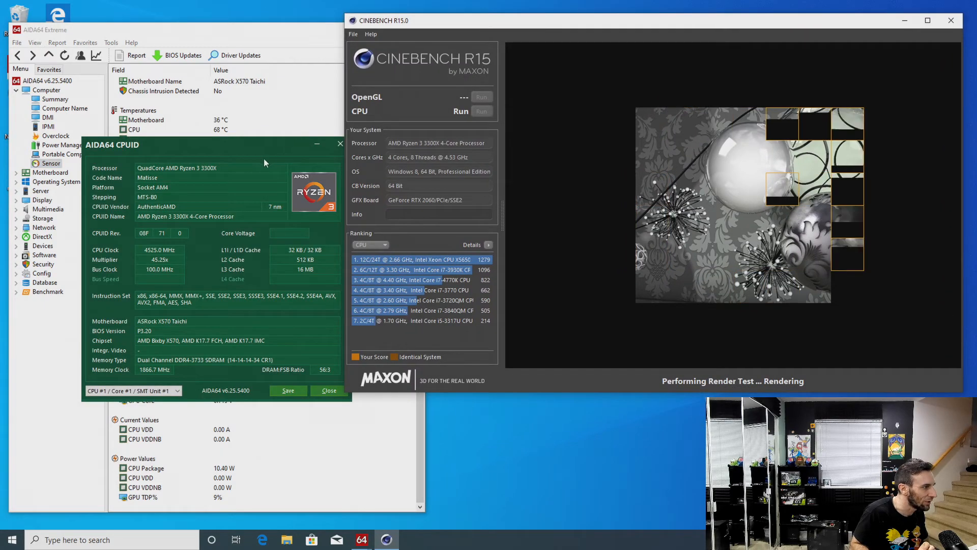
{"action": "left_click_drag", "start_coordinate": [263, 151], "coordinate": [465, 248]}
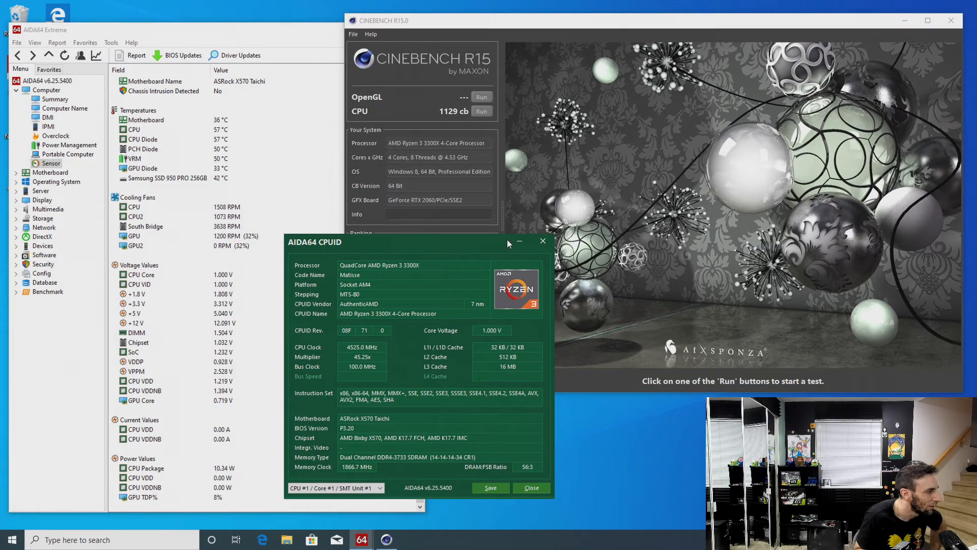
{"action": "left_click", "coordinate": [543, 241]}
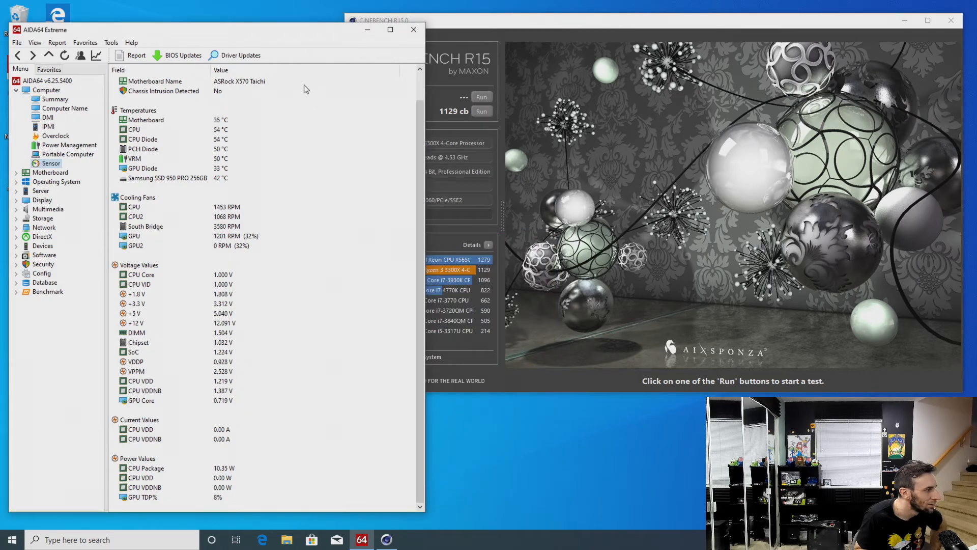
{"action": "left_click", "coordinate": [414, 31]}
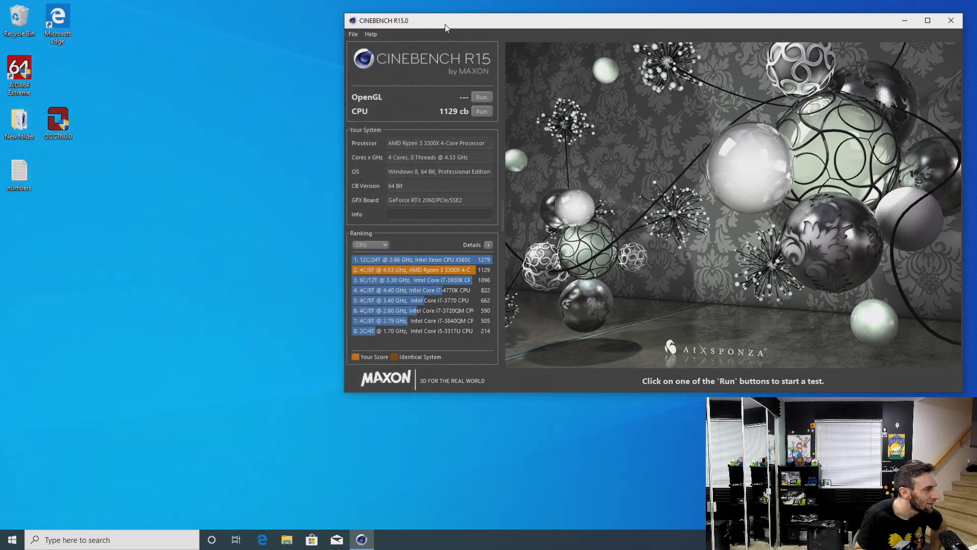
Check background processes in Task Manager sorted by CPU usage, and rerun the Cinebench CPU test
{"action": "left_click_drag", "start_coordinate": [445, 28], "coordinate": [316, 28]}
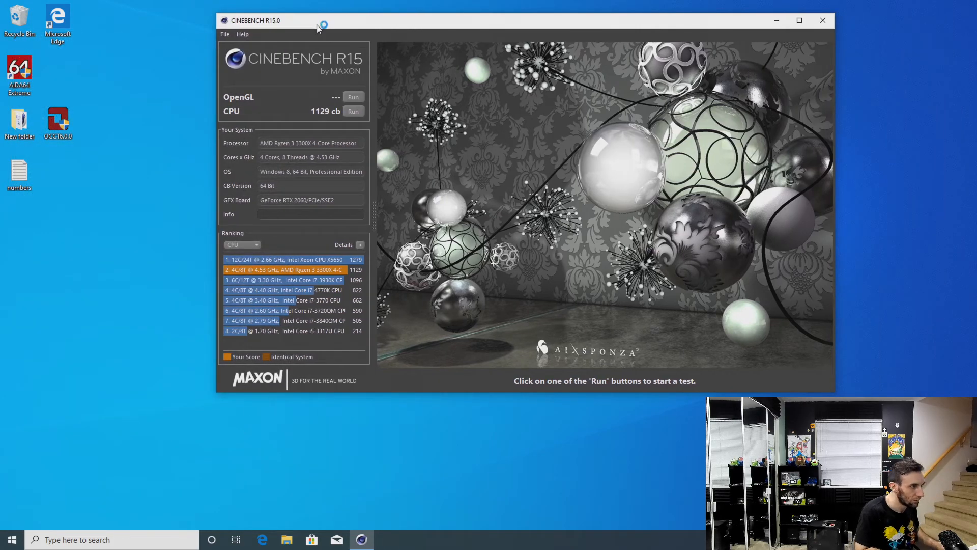
{"action": "key", "text": "ctrl+alt+Delete"}
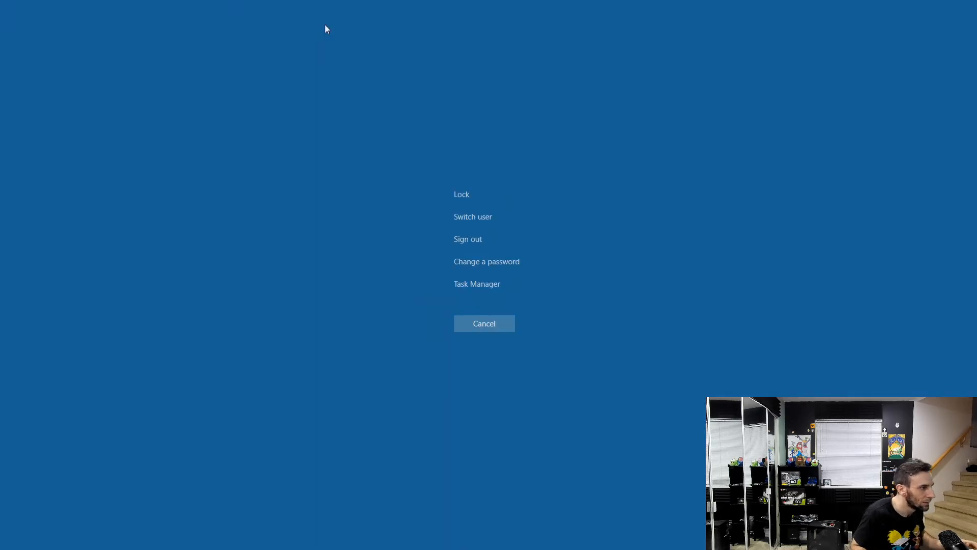
{"action": "left_click", "coordinate": [492, 286]}
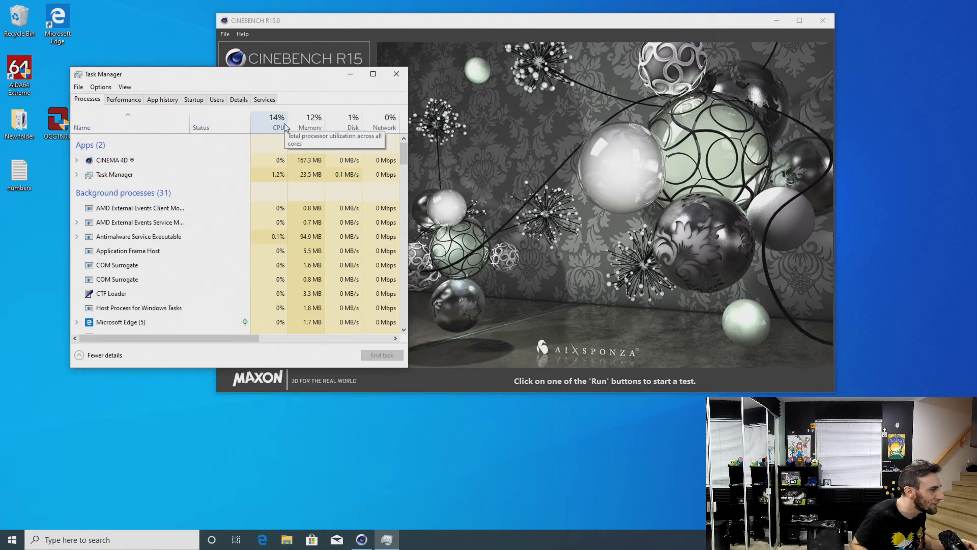
{"action": "left_click", "coordinate": [284, 127]}
{"action": "left_click", "coordinate": [283, 126]}
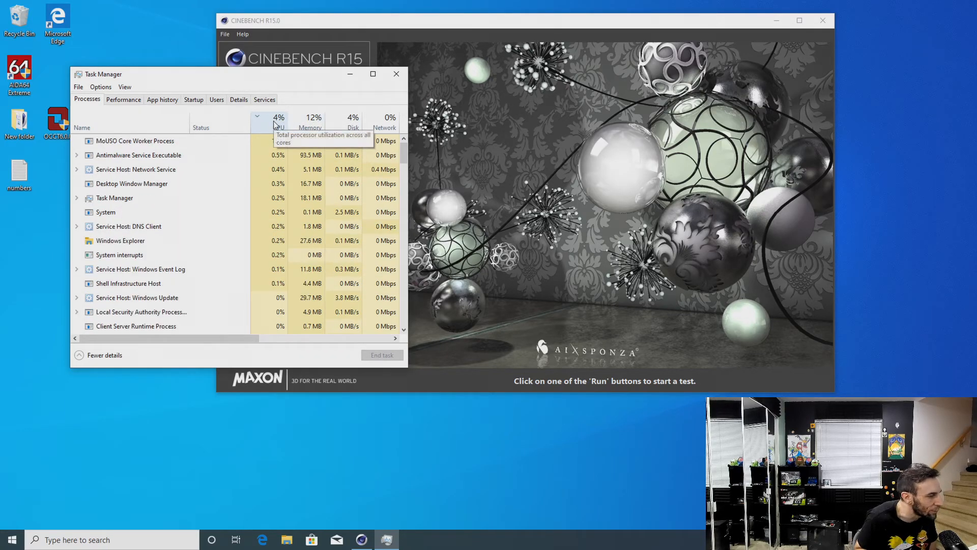
{"action": "left_click", "coordinate": [396, 74]}
{"action": "left_click", "coordinate": [351, 112]}
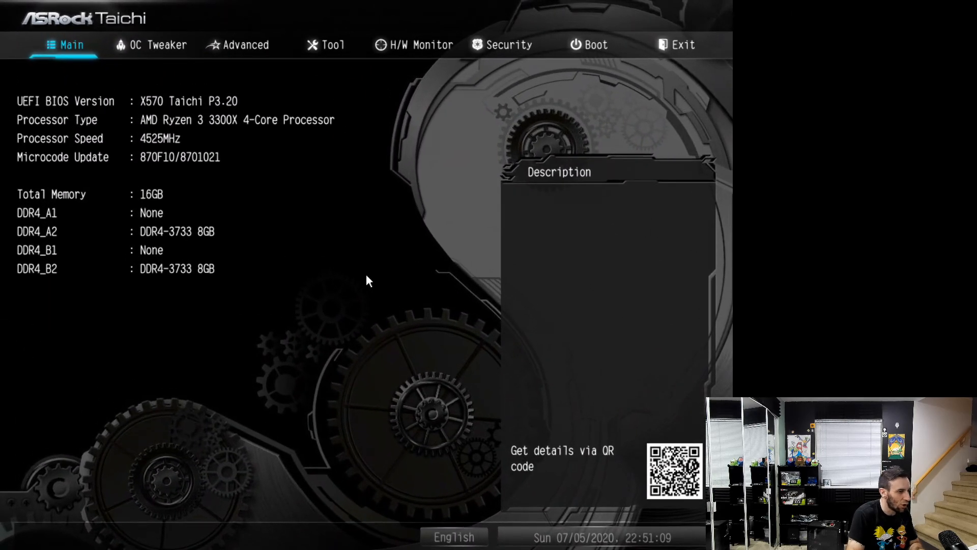
Set the manual CPU Frequency(MHz) to 4500 in OC Tweaker, save the changes and exit the UEFI
{"action": "key", "text": "Right"}
{"action": "key", "text": "Down"}
{"action": "key", "text": "Down"}
{"action": "key", "text": "Down"}
{"action": "key", "text": "Down"}
{"action": "key", "text": "Down"}
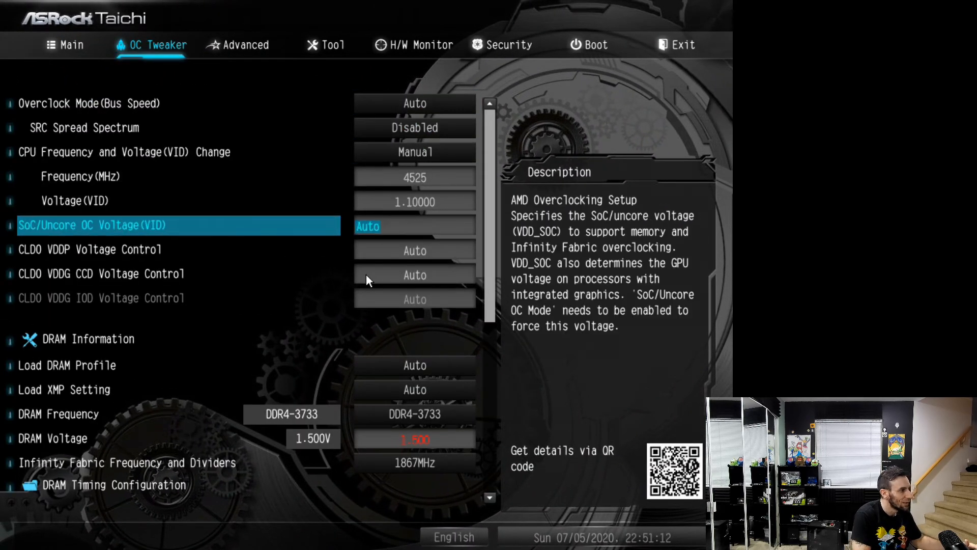
{"action": "key", "text": "Up"}
{"action": "key", "text": "Up"}
{"action": "key", "text": "Down"}
{"action": "key", "text": "Left"}
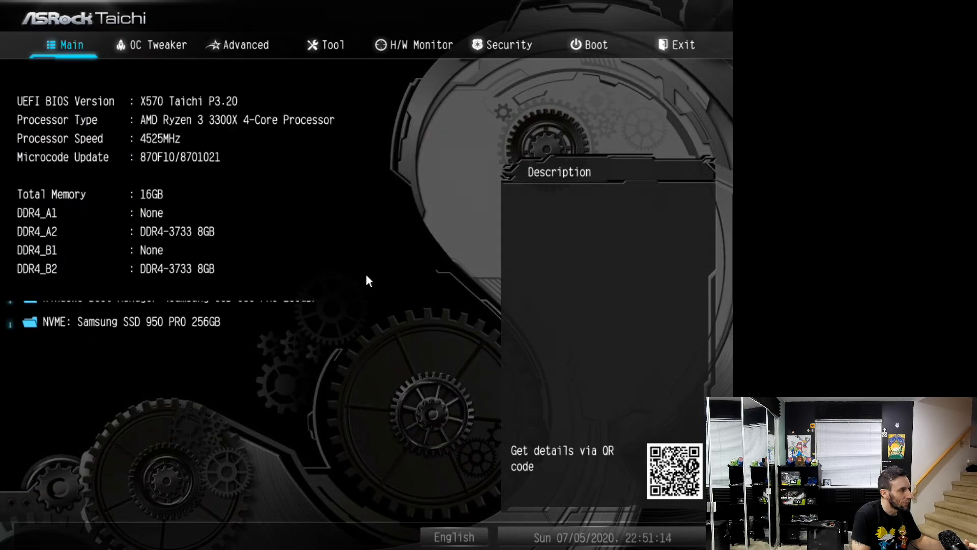
{"action": "key", "text": "Left"}
{"action": "key", "text": "Return"}
{"action": "key", "text": "Return"}
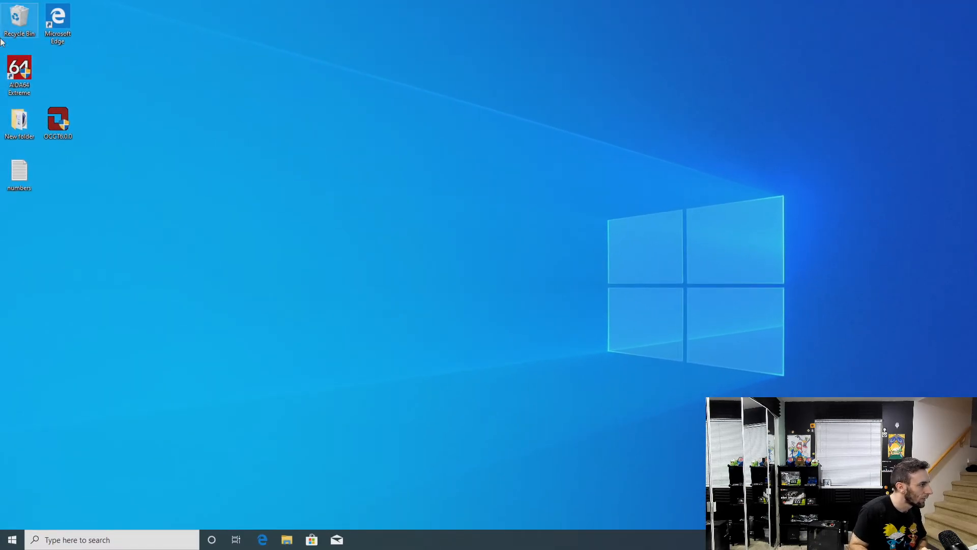
Launch CINEBENCH Windows 64 Bit from the desktop folder, close the folder, and reposition the benchmark window
{"action": "double_click", "coordinate": [23, 113]}
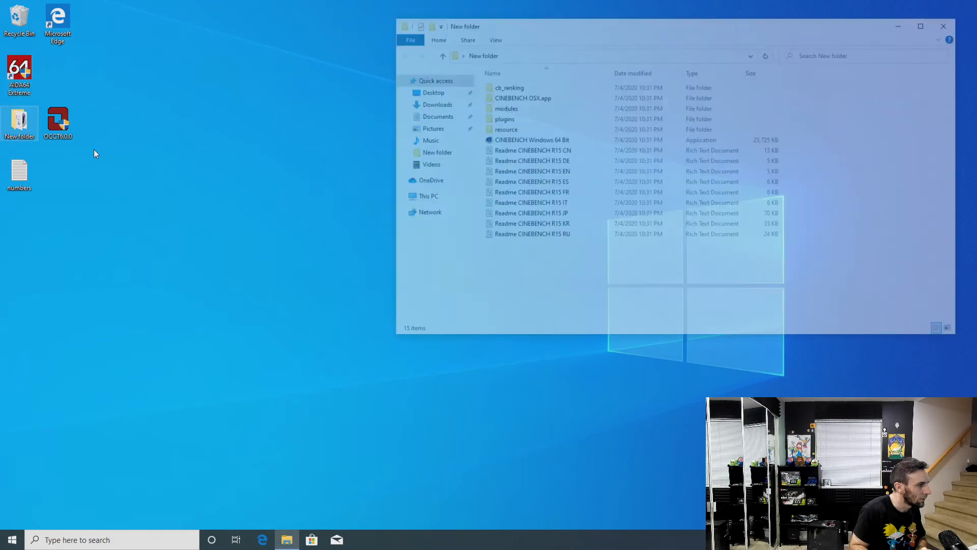
{"action": "double_click", "coordinate": [543, 145]}
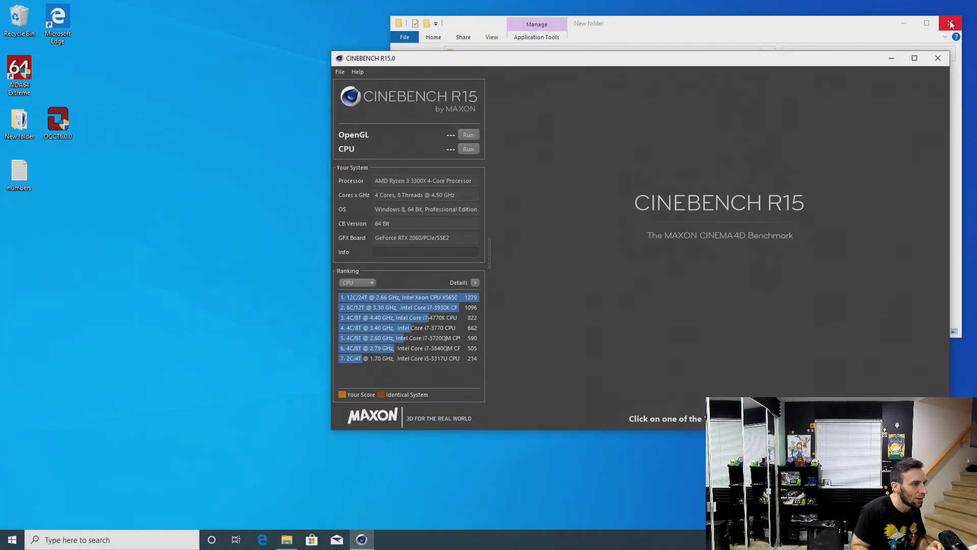
{"action": "left_click", "coordinate": [950, 22]}
{"action": "left_click_drag", "start_coordinate": [798, 63], "coordinate": [699, 46]}
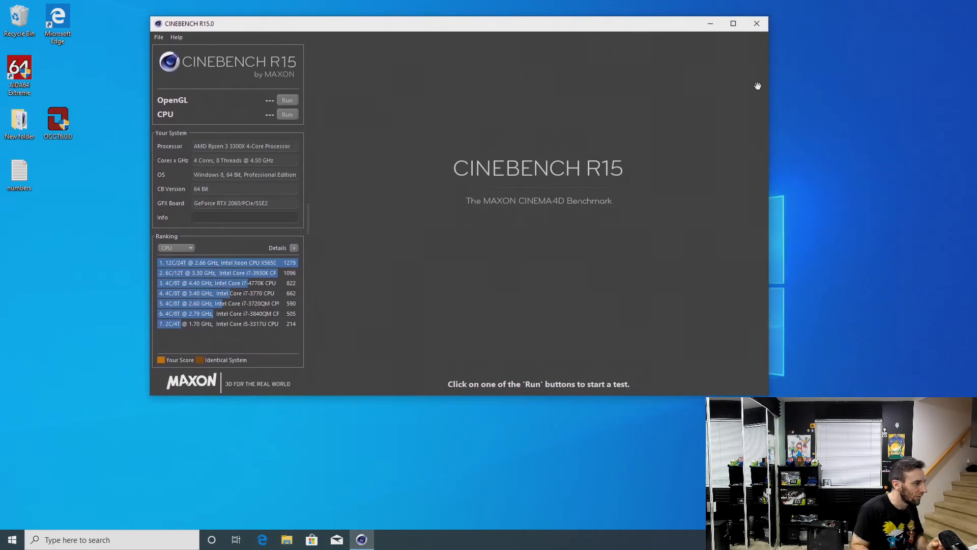
Check the running processes in Task Manager, close it, and start the Cinebench CPU test
{"action": "key", "text": "ctrl+alt+Delete"}
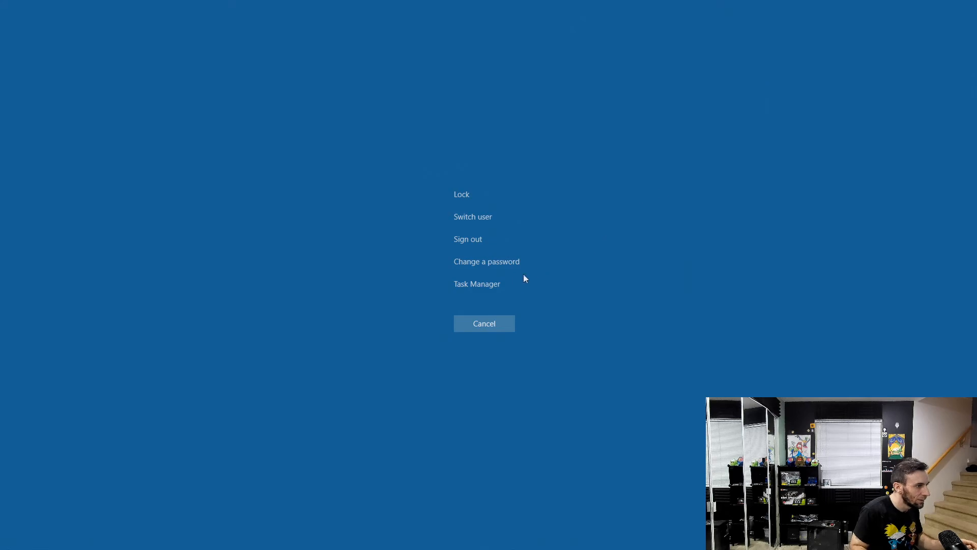
{"action": "left_click", "coordinate": [508, 285]}
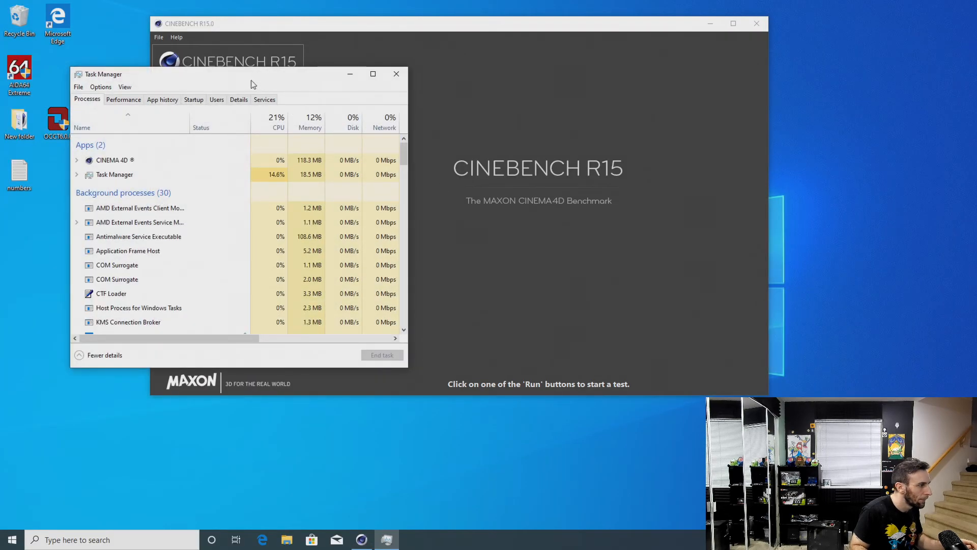
{"action": "left_click_drag", "start_coordinate": [251, 80], "coordinate": [612, 93]}
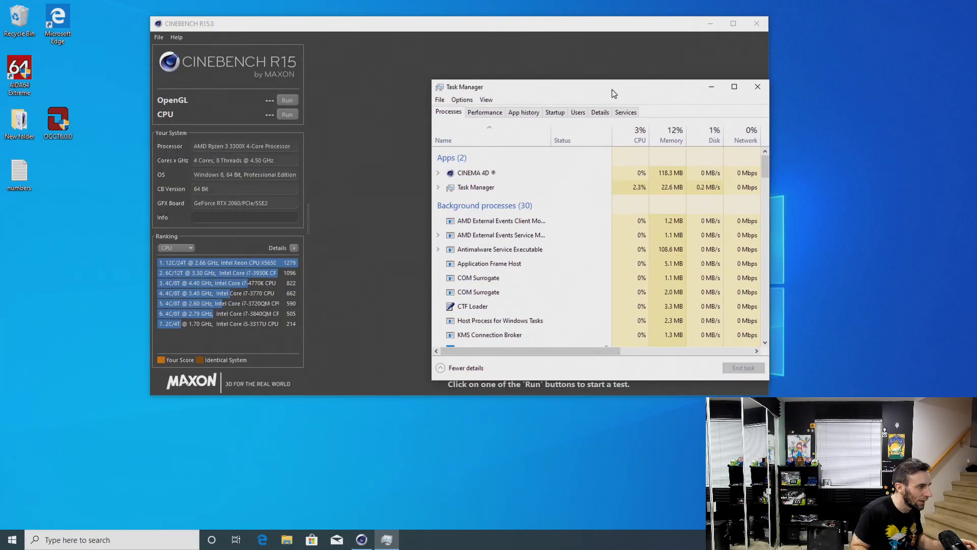
{"action": "left_click", "coordinate": [758, 87]}
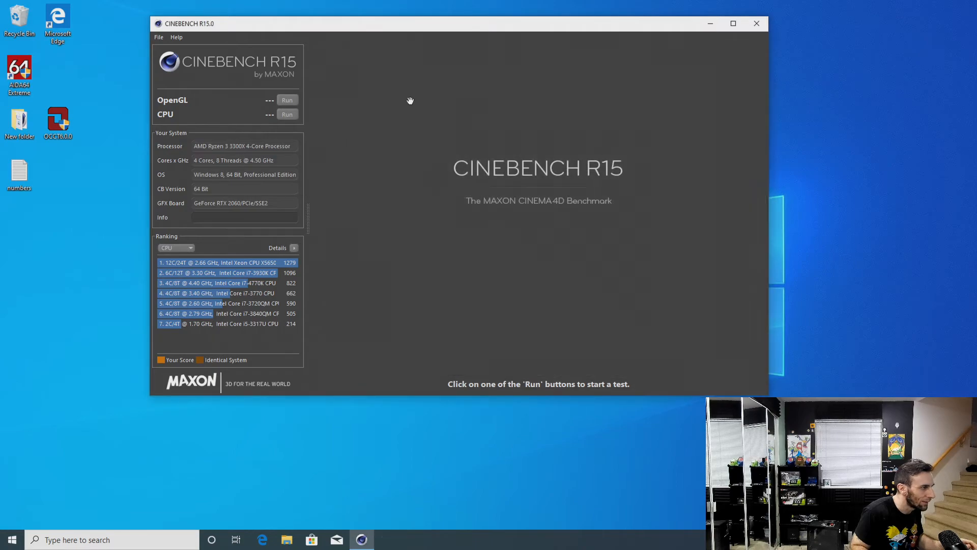
{"action": "left_click", "coordinate": [297, 114]}
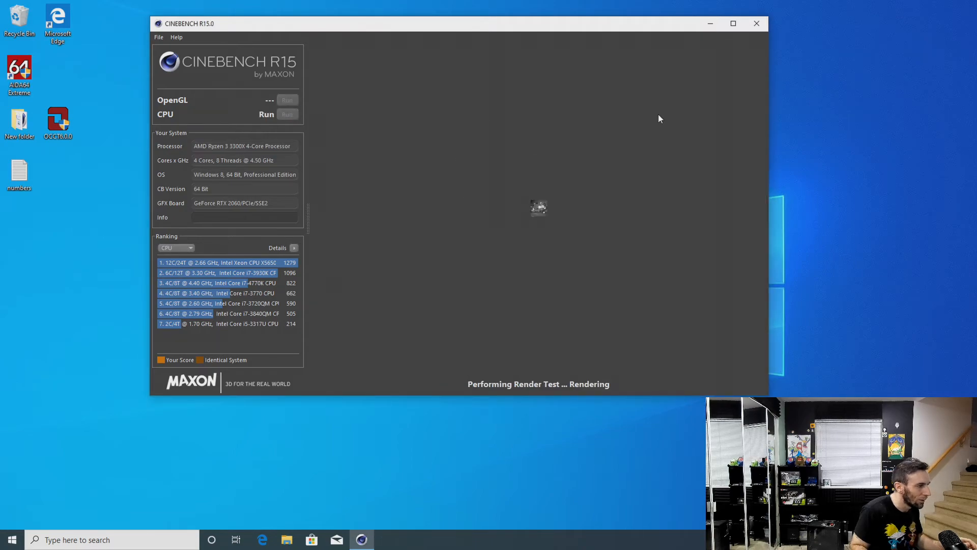
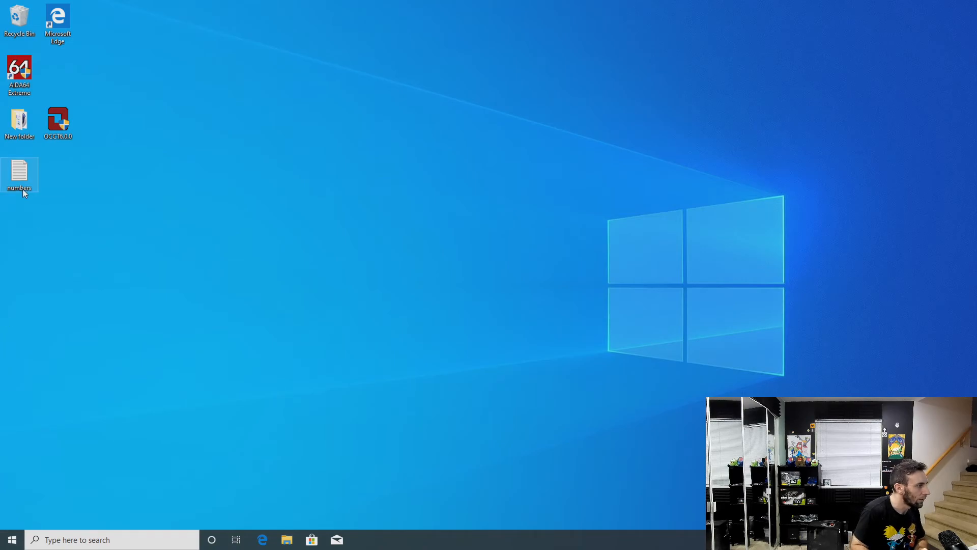
Open the desktop's New folder, start AIDA64 Extreme with administrator permission, and launch CINEBENCH Windows 64 Bit
{"action": "double_click", "coordinate": [21, 122]}
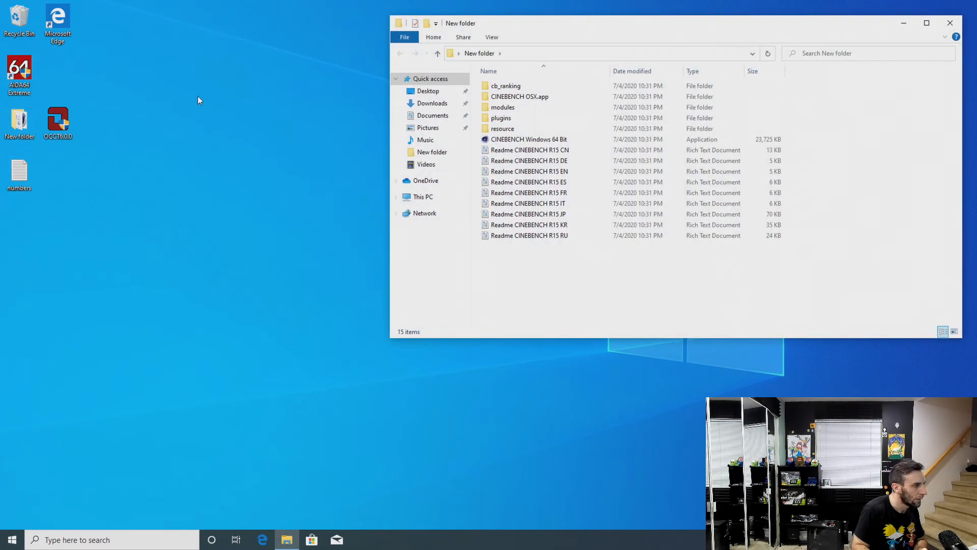
{"action": "double_click", "coordinate": [20, 76]}
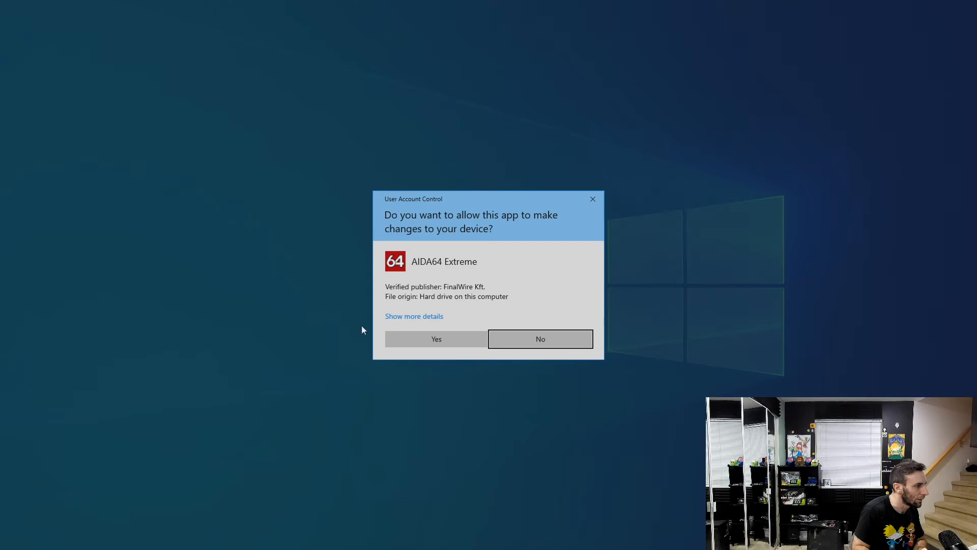
{"action": "left_click", "coordinate": [425, 341]}
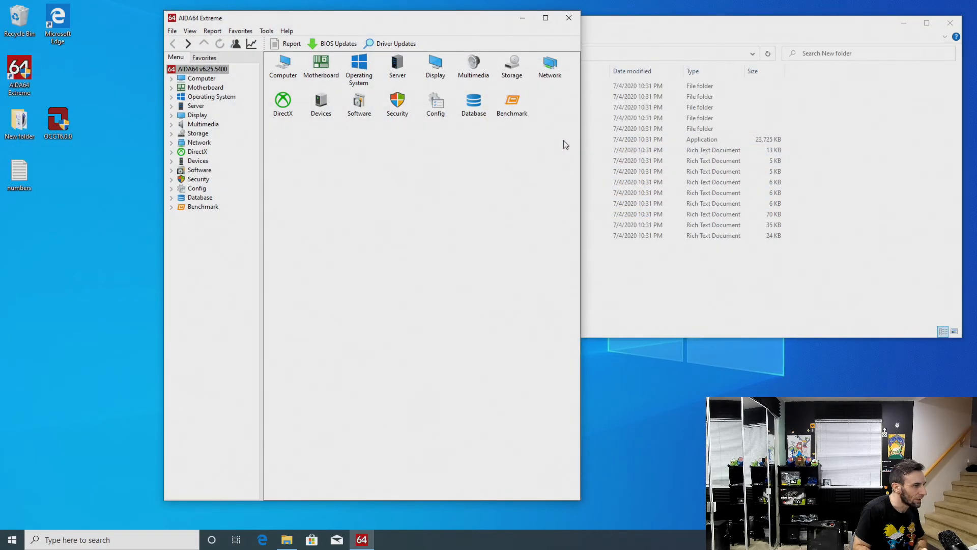
{"action": "left_click", "coordinate": [565, 140]}
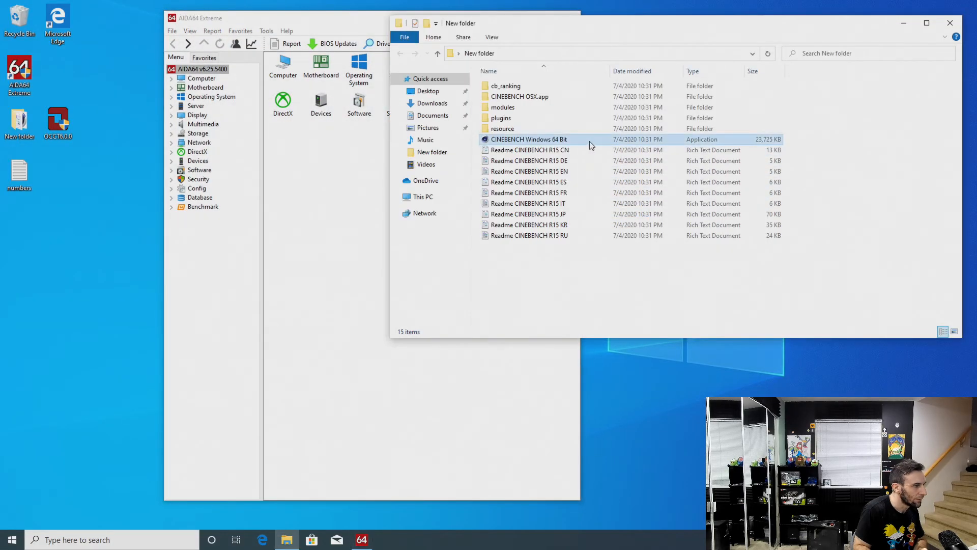
{"action": "double_click", "coordinate": [579, 140]}
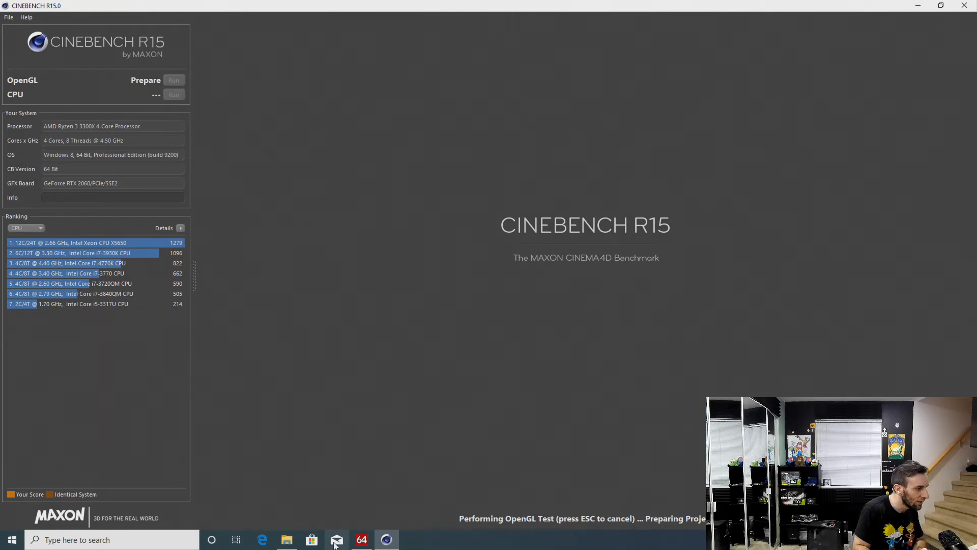
Stop the running Cinebench OpenGL test by ending the CINEMA 4D task in Task Manager, and close Task Manager
{"action": "left_click", "coordinate": [370, 538]}
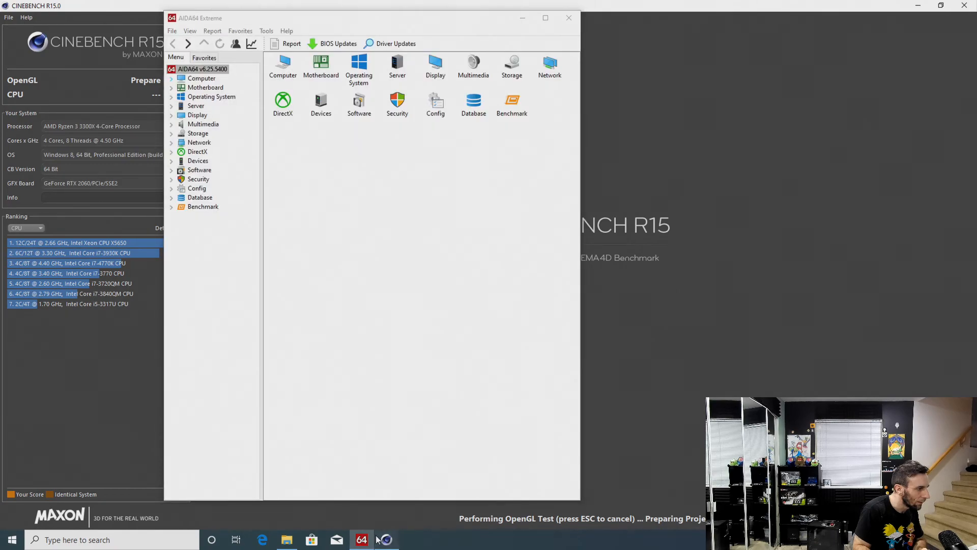
{"action": "left_click", "coordinate": [919, 9]}
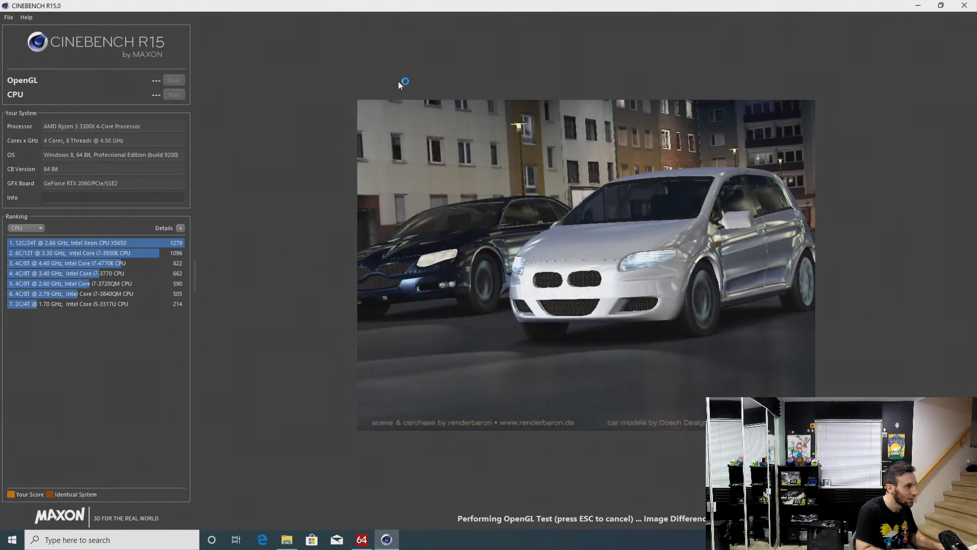
{"action": "key", "text": "ctrl+alt+Delete"}
{"action": "left_click", "coordinate": [486, 284]}
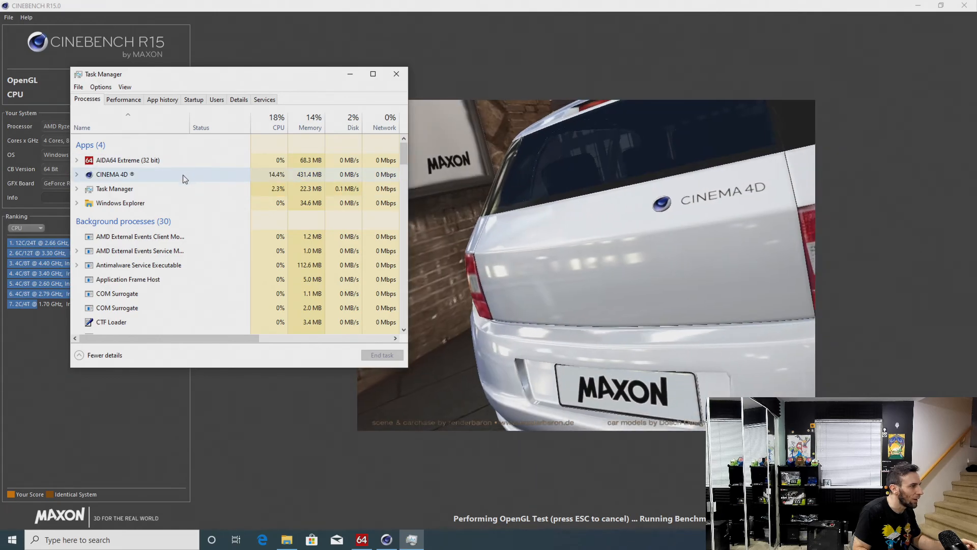
{"action": "left_click", "coordinate": [182, 175]}
{"action": "left_click", "coordinate": [377, 355]}
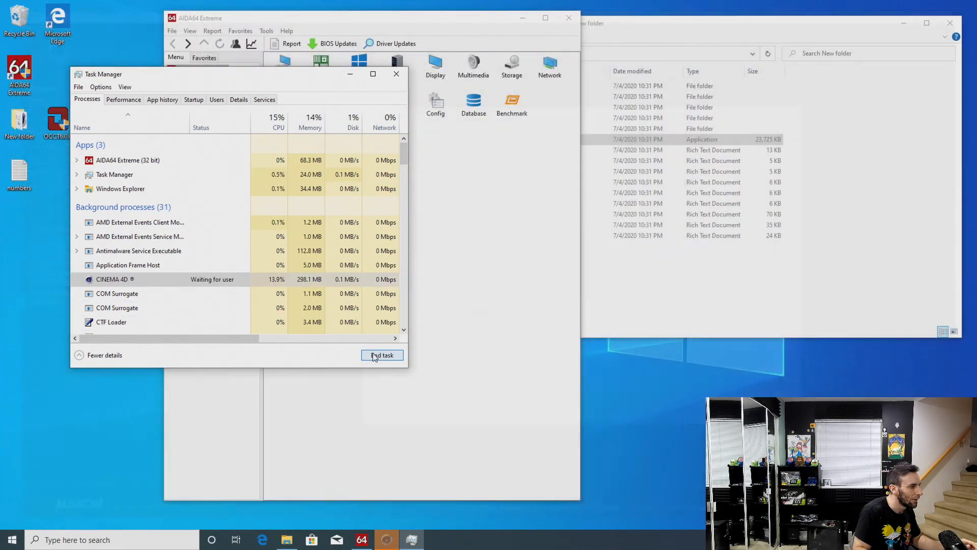
{"action": "left_click", "coordinate": [397, 74]}
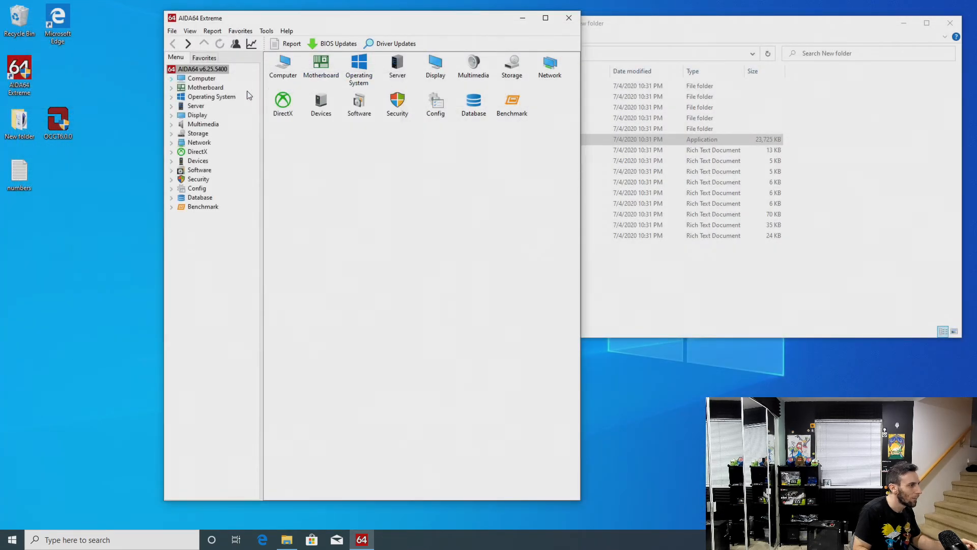
Display the computer's Sensor page in AIDA64, and relaunch CINEBENCH Windows 64 Bit with its window beside the sensor readings
{"action": "left_click", "coordinate": [172, 78]}
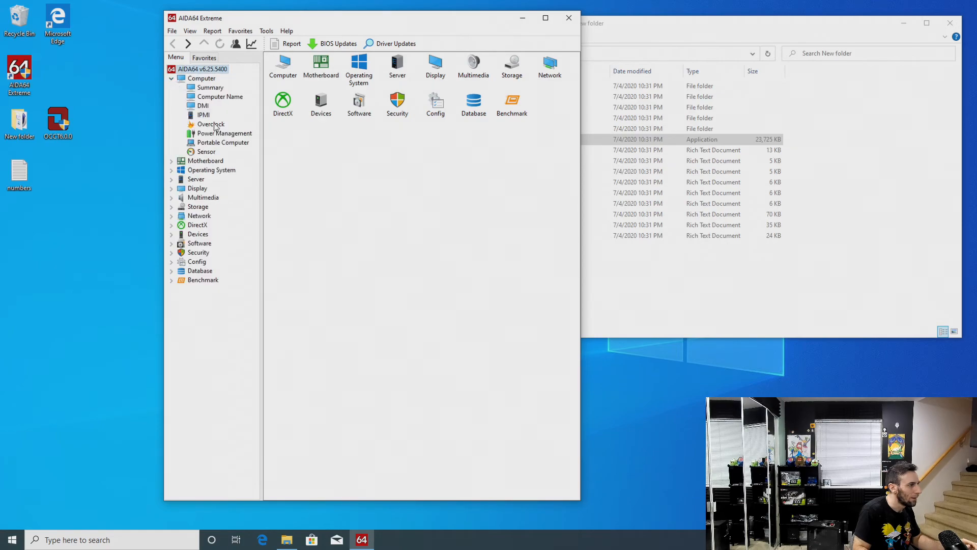
{"action": "left_click", "coordinate": [212, 152]}
{"action": "double_click", "coordinate": [18, 127]}
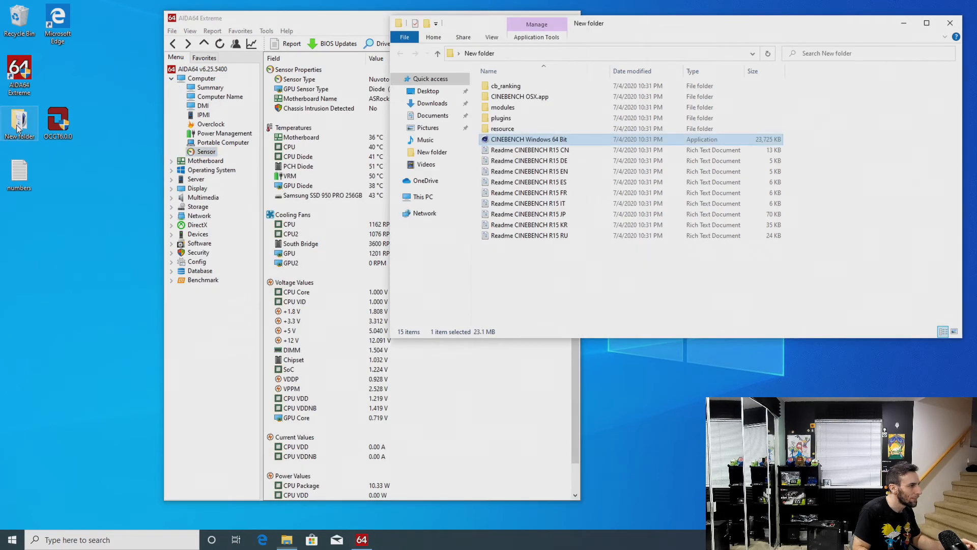
{"action": "double_click", "coordinate": [571, 140]}
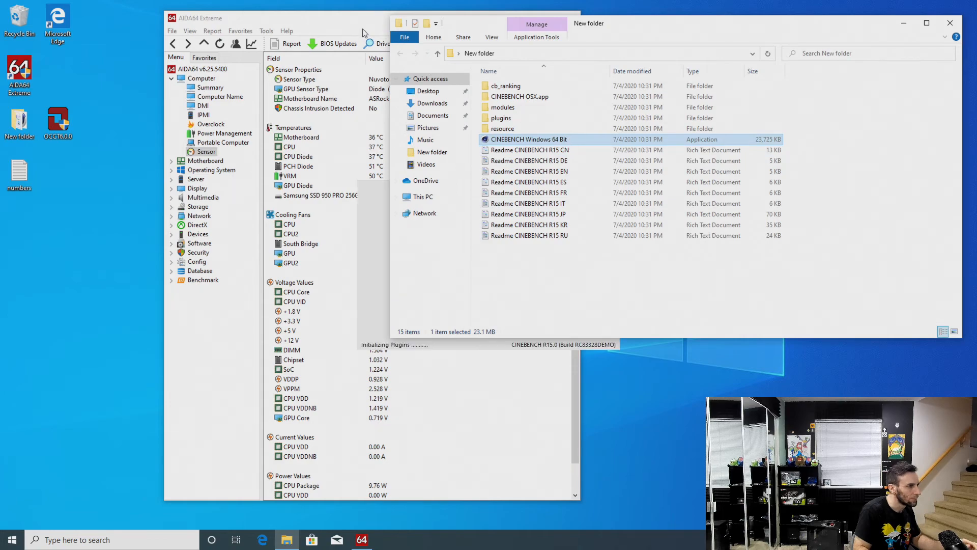
{"action": "left_click_drag", "start_coordinate": [355, 11], "coordinate": [698, 123]}
{"action": "left_click_drag", "start_coordinate": [365, 22], "coordinate": [236, 18]}
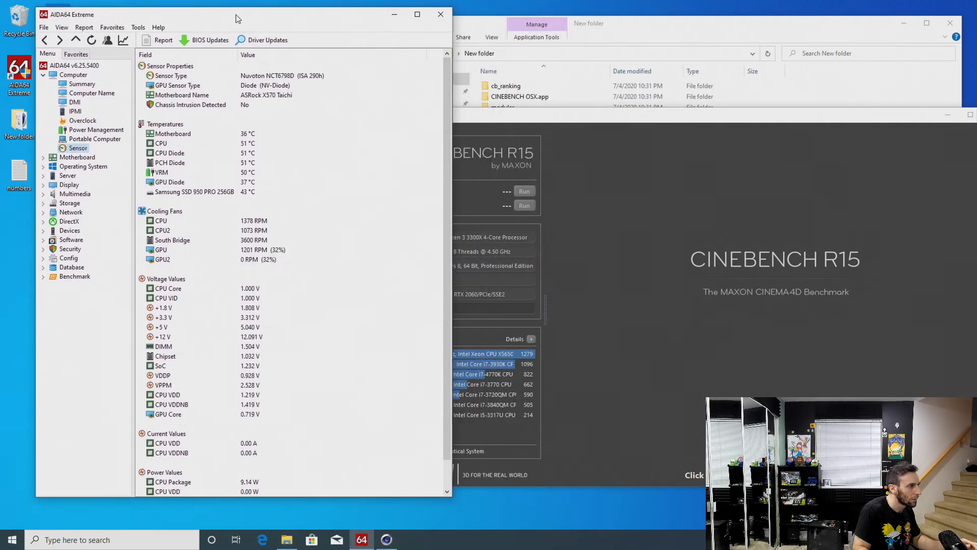
Check the running processes in Task Manager, close it, and run the Cinebench CPU test
{"action": "left_click", "coordinate": [555, 212]}
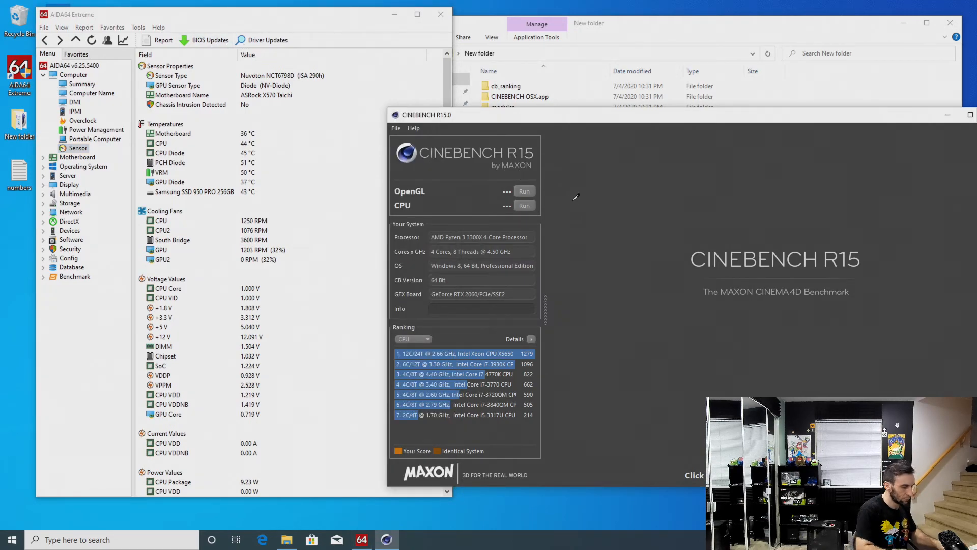
{"action": "key", "text": "ctrl+alt+Delete"}
{"action": "key", "text": "Escape"}
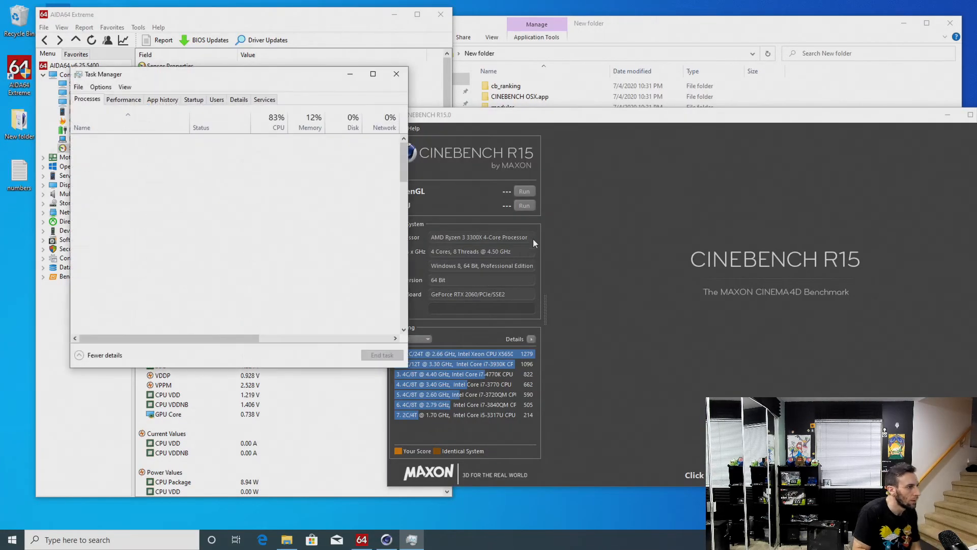
{"action": "left_click", "coordinate": [398, 77]}
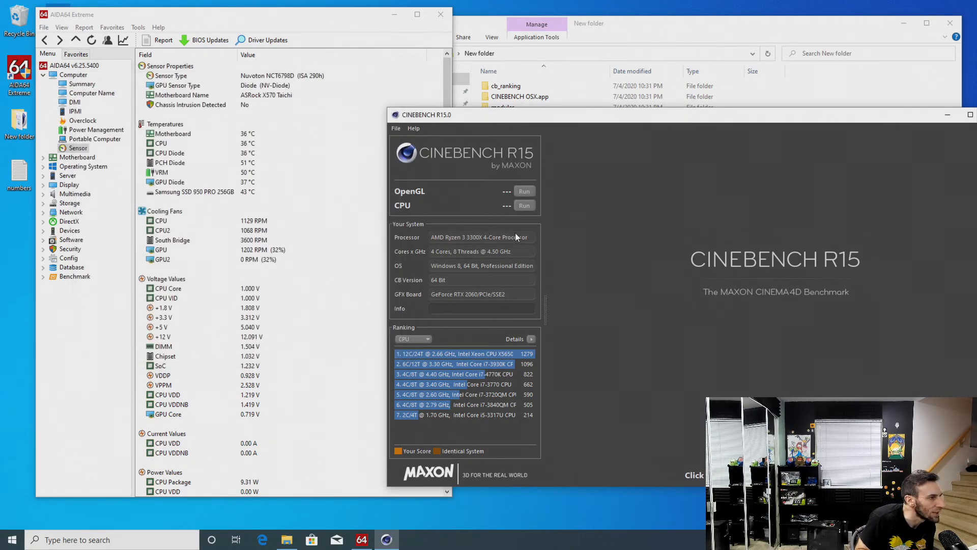
{"action": "left_click", "coordinate": [523, 206]}
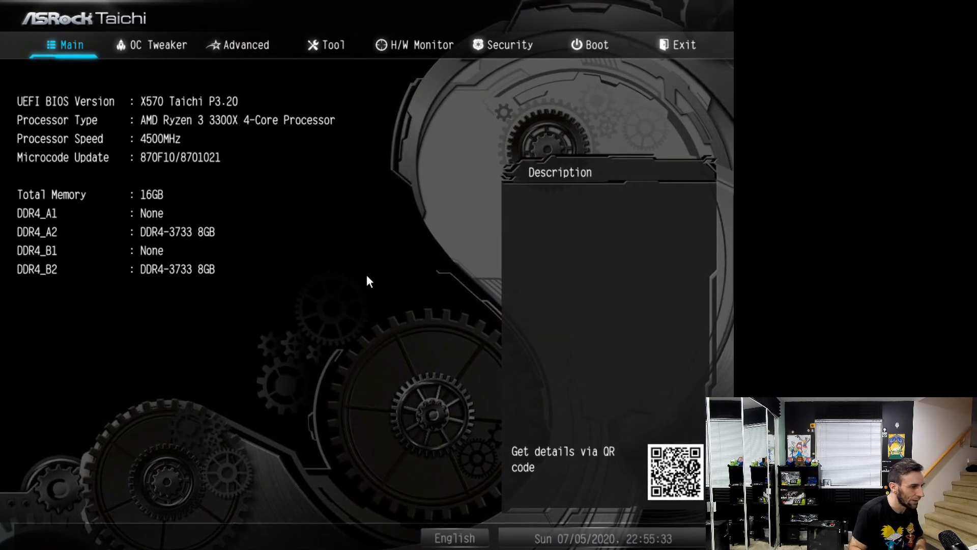
Review the OC Tweaker settings in the UEFI, including the External Voltage Settings and Load-Line Calibration page
{"action": "key", "text": "Right"}
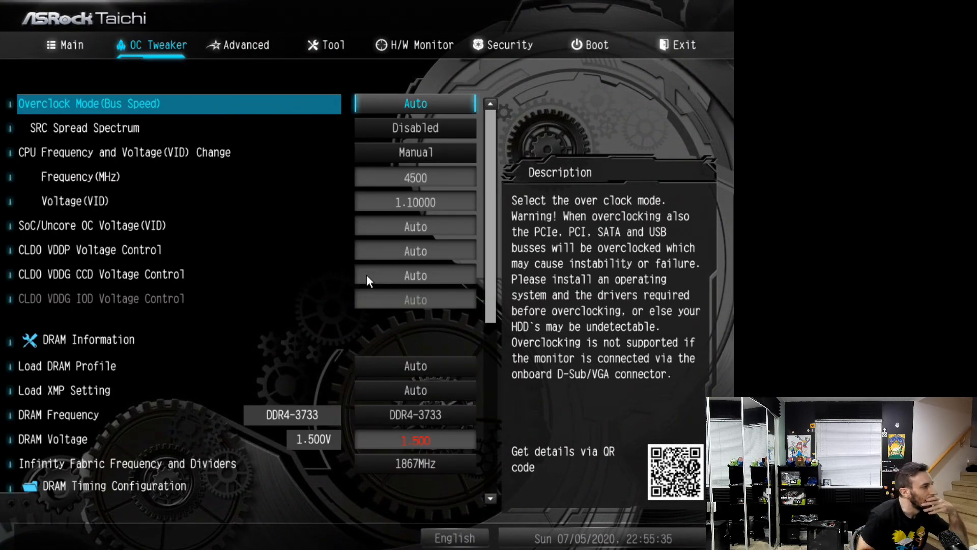
{"action": "key", "text": "Down"}
{"action": "key", "text": "Down"}
{"action": "key", "text": "Down"}
{"action": "key", "text": "Down"}
{"action": "key", "text": "Down"}
{"action": "key", "text": "Down"}
{"action": "key", "text": "Down"}
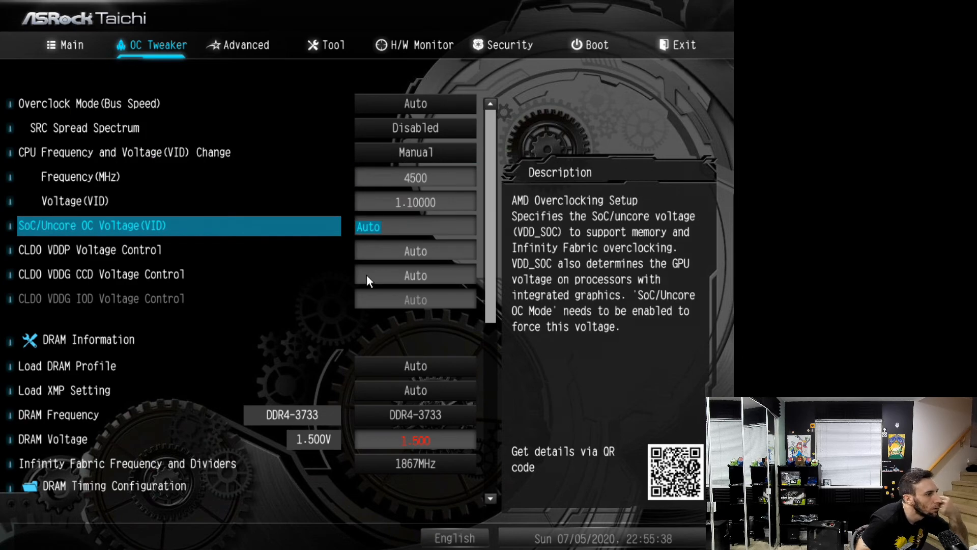
{"action": "key", "text": "Down"}
{"action": "key", "text": "Down"}
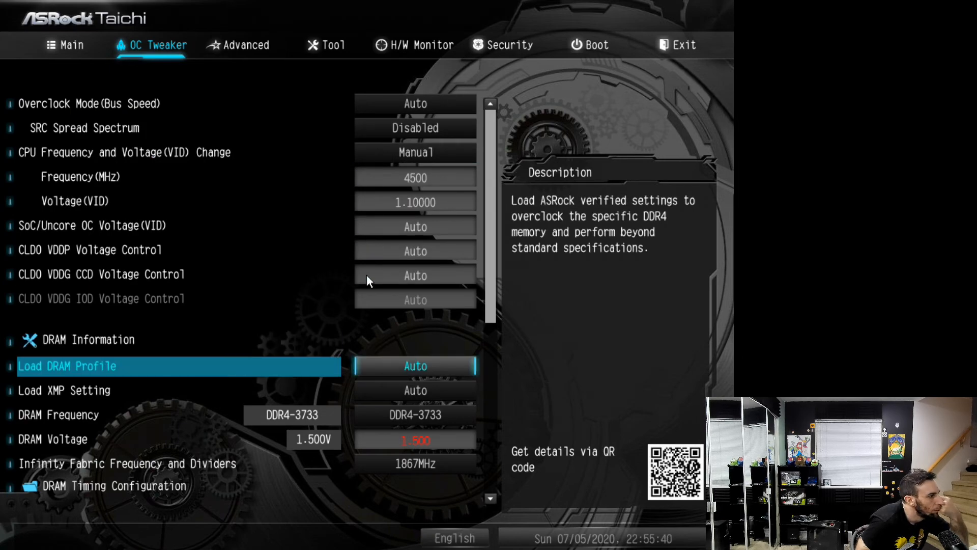
{"action": "key", "text": "Down"}
{"action": "key", "text": "Down"}
{"action": "key", "text": "Down"}
{"action": "key", "text": "Down"}
{"action": "key", "text": "Return"}
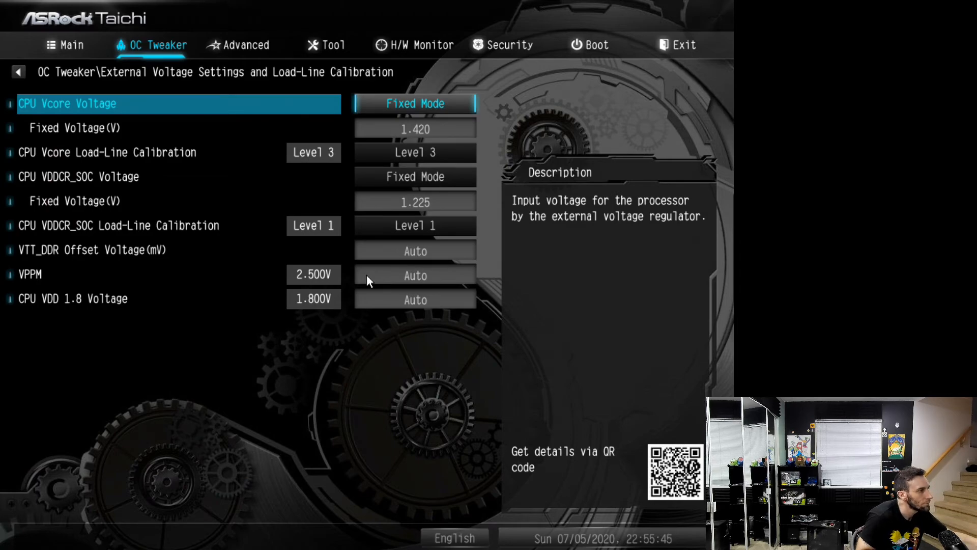
{"action": "key", "text": "Escape"}
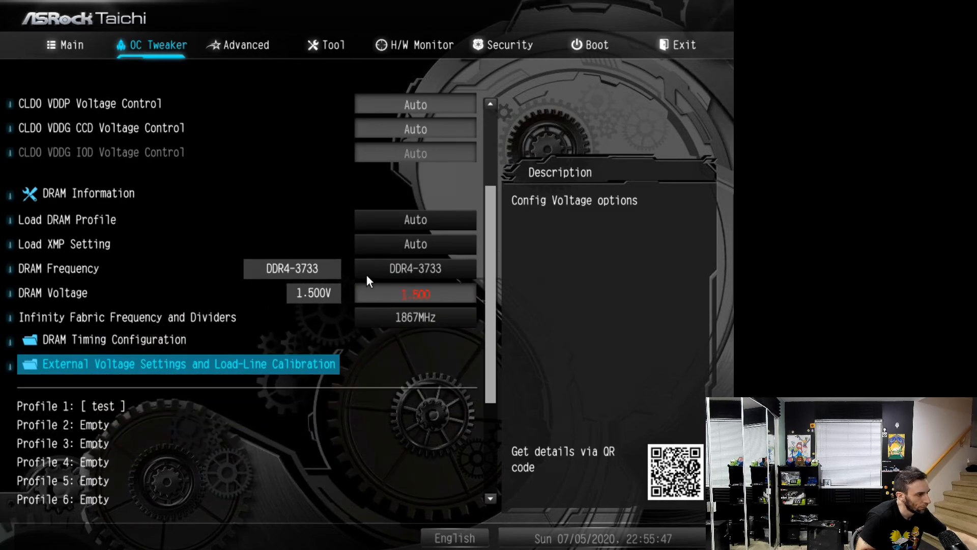
Examine the CPU Configuration page in the UEFI's Advanced settings
{"action": "key", "text": "Down"}
{"action": "key", "text": "Down"}
{"action": "key", "text": "Down"}
{"action": "key", "text": "Down"}
{"action": "key", "text": "Right"}
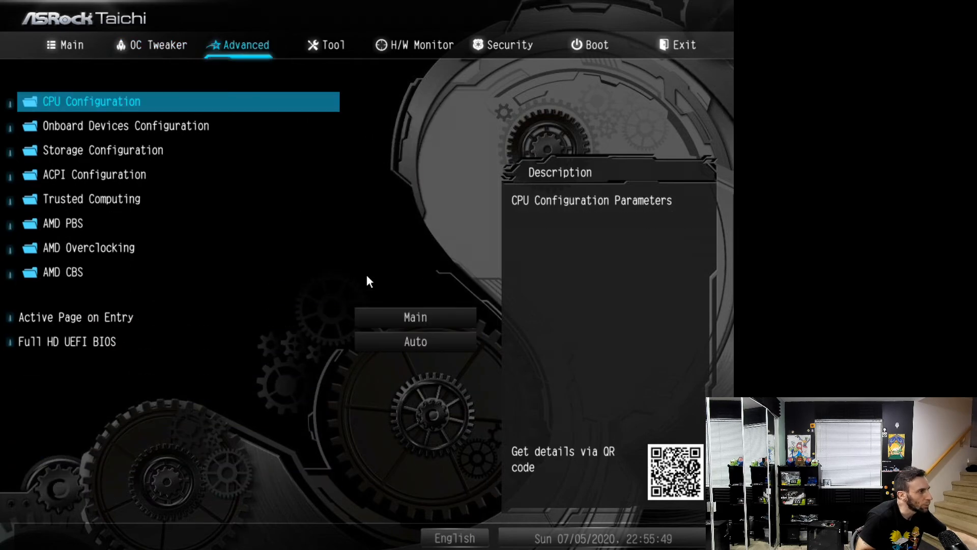
{"action": "key", "text": "Return"}
{"action": "key", "text": "Down"}
{"action": "key", "text": "Down"}
{"action": "key", "text": "Down"}
{"action": "key", "text": "Down"}
{"action": "key", "text": "Down"}
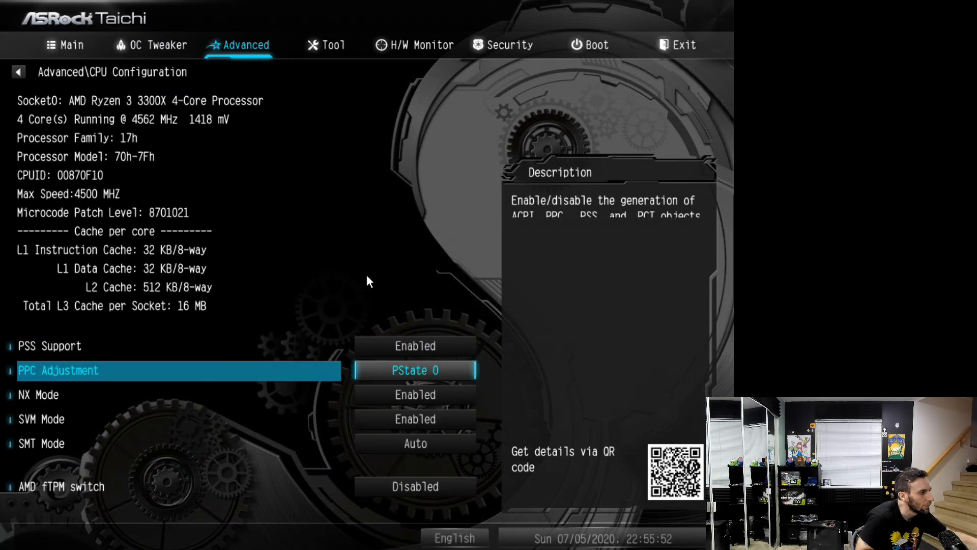
{"action": "key", "text": "Escape"}
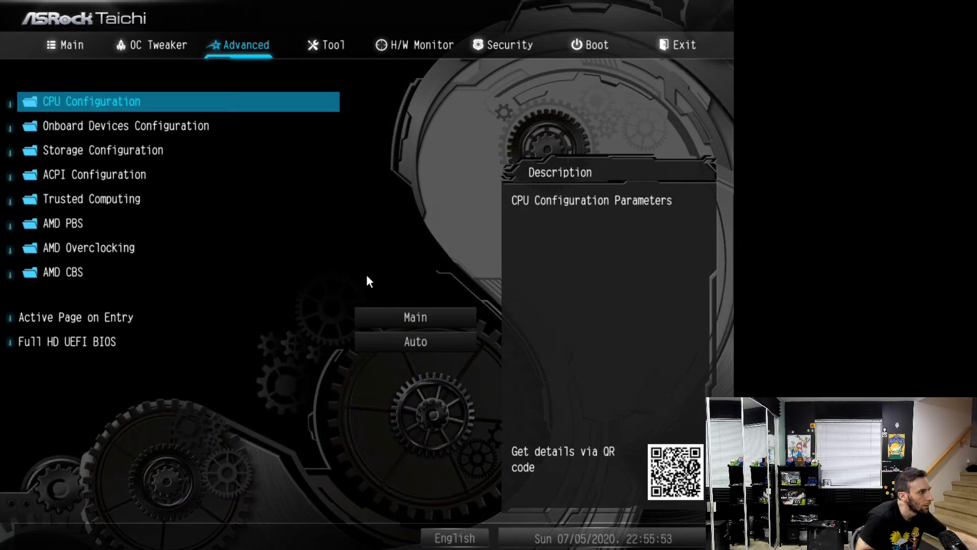
Accept the AMD Overclocking warning and check the ECO Mode setting
{"action": "key", "text": "Down"}
{"action": "key", "text": "Down"}
{"action": "key", "text": "Down"}
{"action": "key", "text": "Down"}
{"action": "key", "text": "Down"}
{"action": "key", "text": "Down"}
{"action": "key", "text": "Return"}
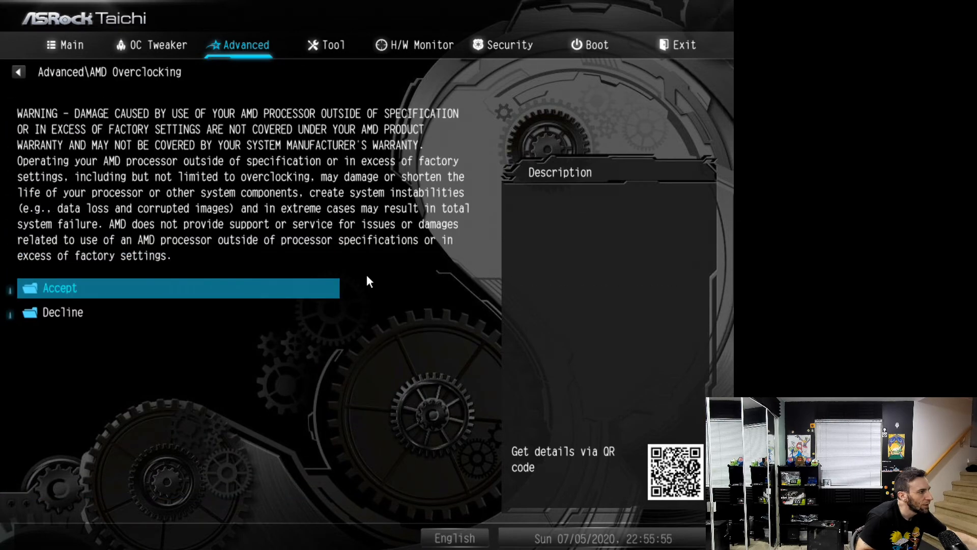
{"action": "key", "text": "Return"}
{"action": "key", "text": "Return"}
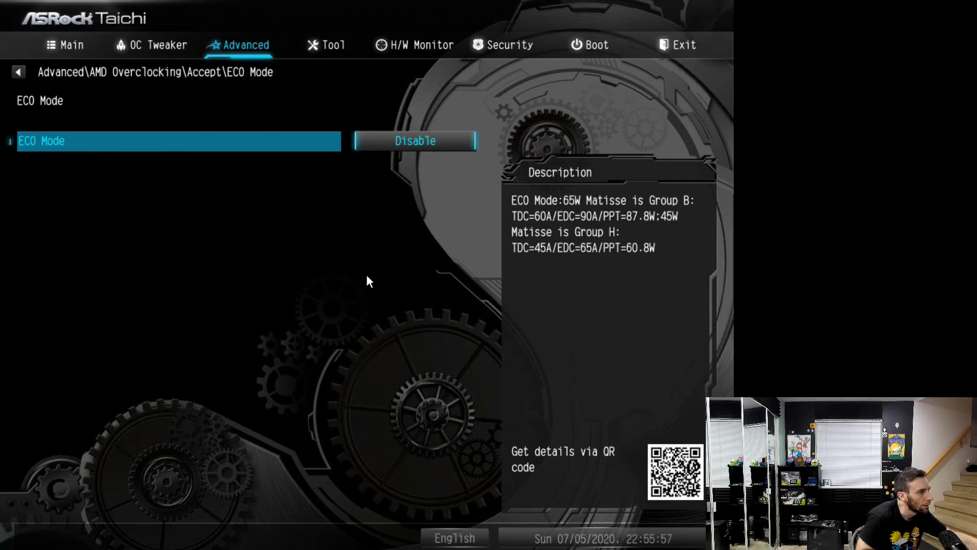
{"action": "key", "text": "Escape"}
Examine the Precision Boost Overdrive mode and its limits within AMD Overclocking
{"action": "key", "text": "Down"}
{"action": "key", "text": "Down"}
{"action": "key", "text": "Down"}
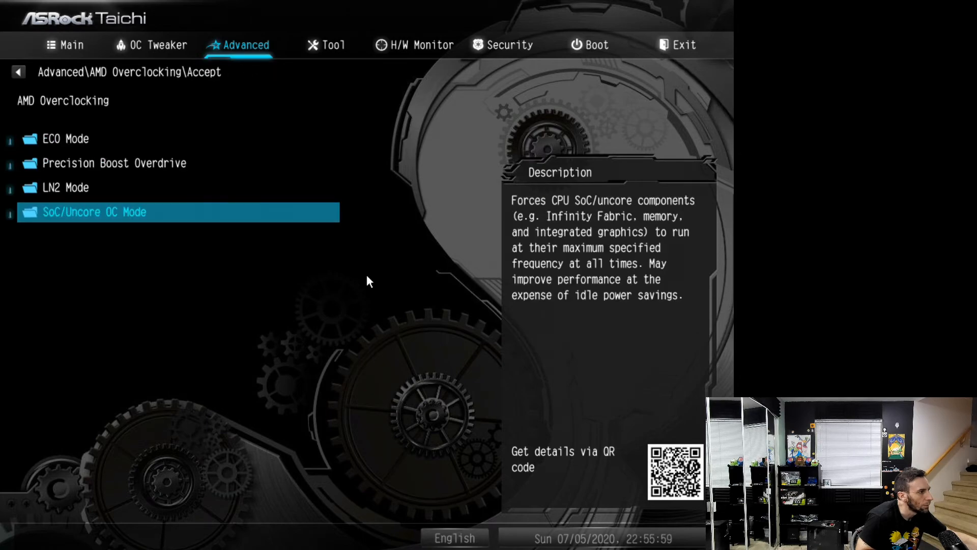
{"action": "key", "text": "Up"}
{"action": "key", "text": "Up"}
{"action": "key", "text": "Return"}
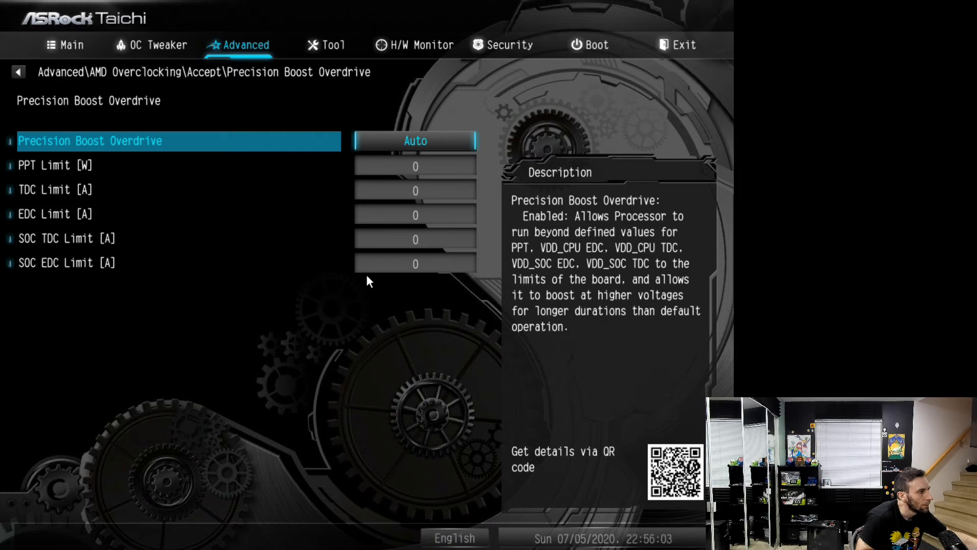
{"action": "key", "text": "Return"}
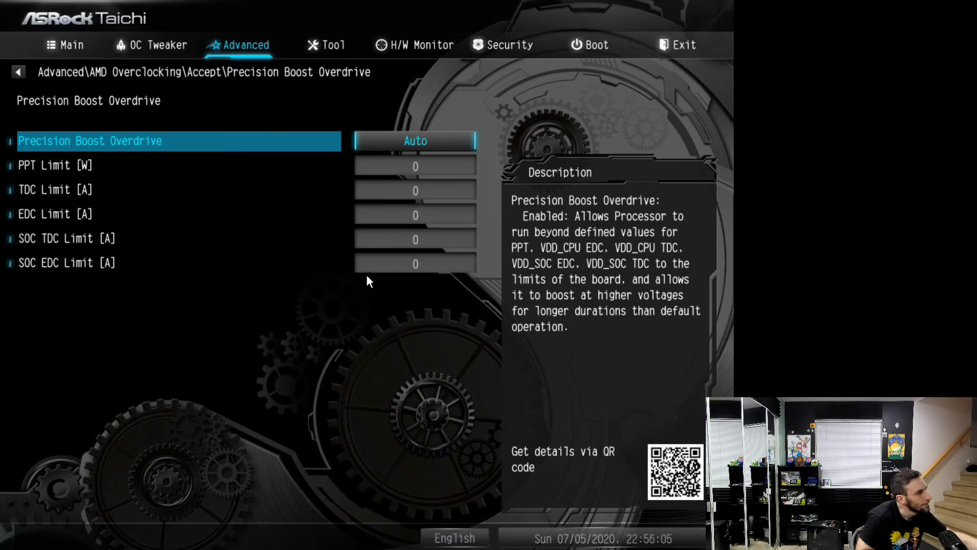
{"action": "key", "text": "Escape"}
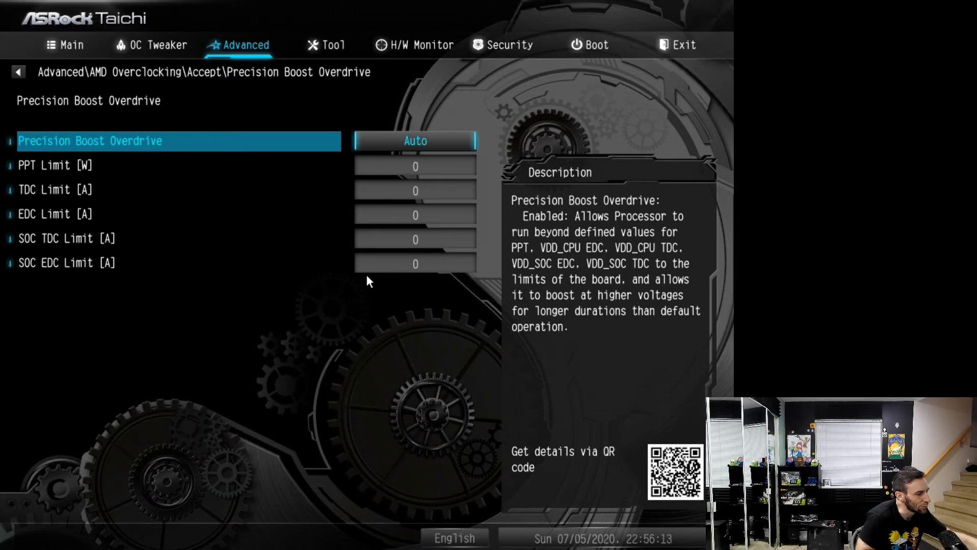
Check the SoC/Uncore OC Mode setting and leave AMD Overclocking
{"action": "key", "text": "Escape"}
{"action": "key", "text": "Down"}
{"action": "key", "text": "Down"}
{"action": "key", "text": "Return"}
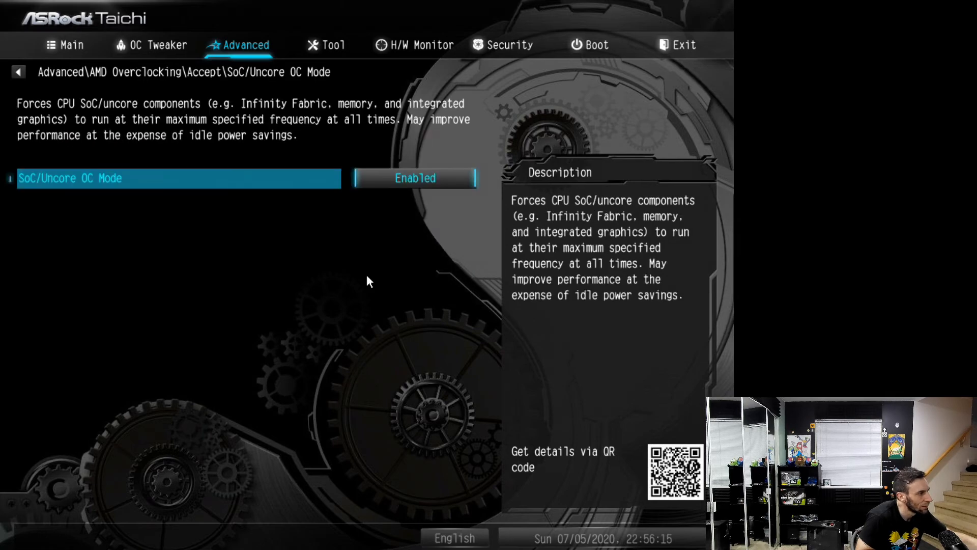
{"action": "key", "text": "Escape"}
{"action": "key", "text": "Escape"}
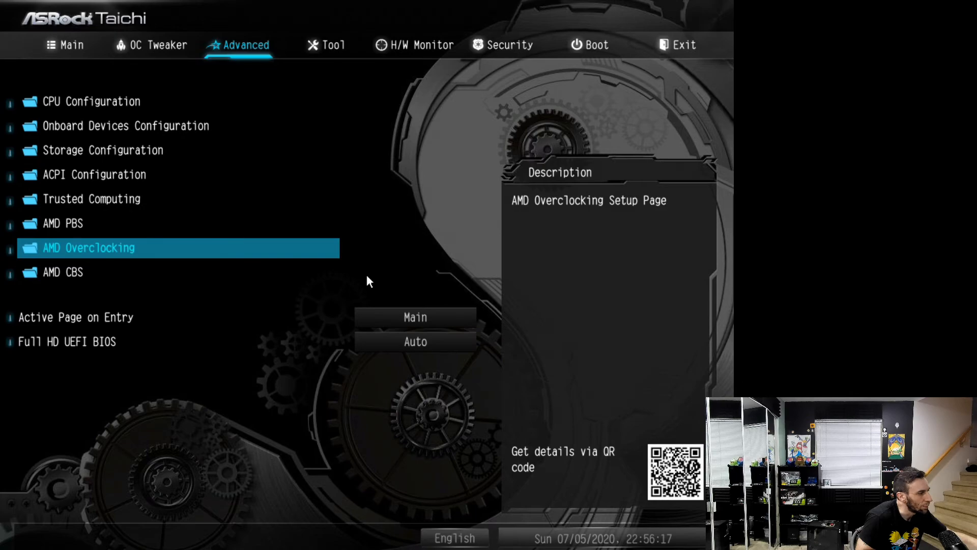
Check the CPU Common Options and NBIO Common Options pages within AMD CBS
{"action": "key", "text": "Down"}
{"action": "key", "text": "Return"}
{"action": "key", "text": "Return"}
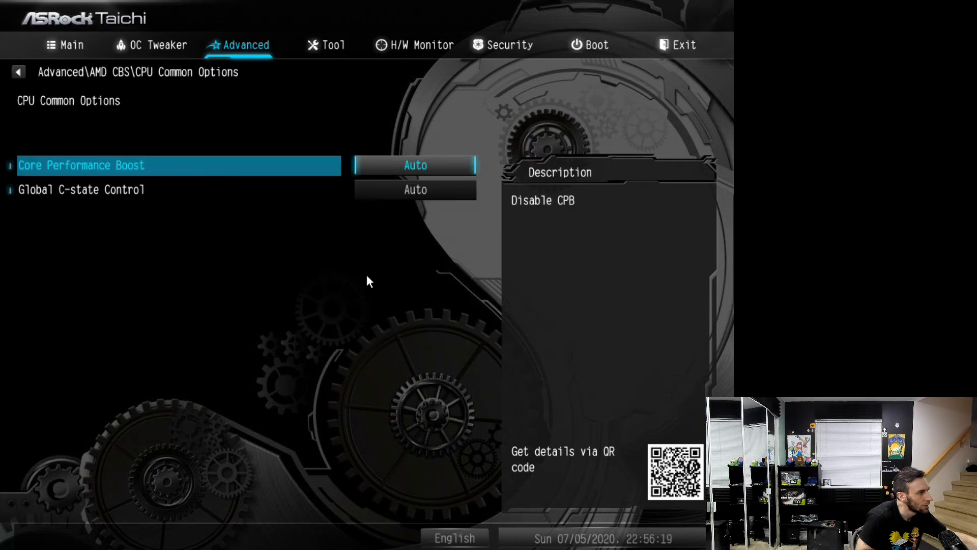
{"action": "key", "text": "Escape"}
{"action": "key", "text": "Down"}
{"action": "key", "text": "Return"}
{"action": "key", "text": "Escape"}
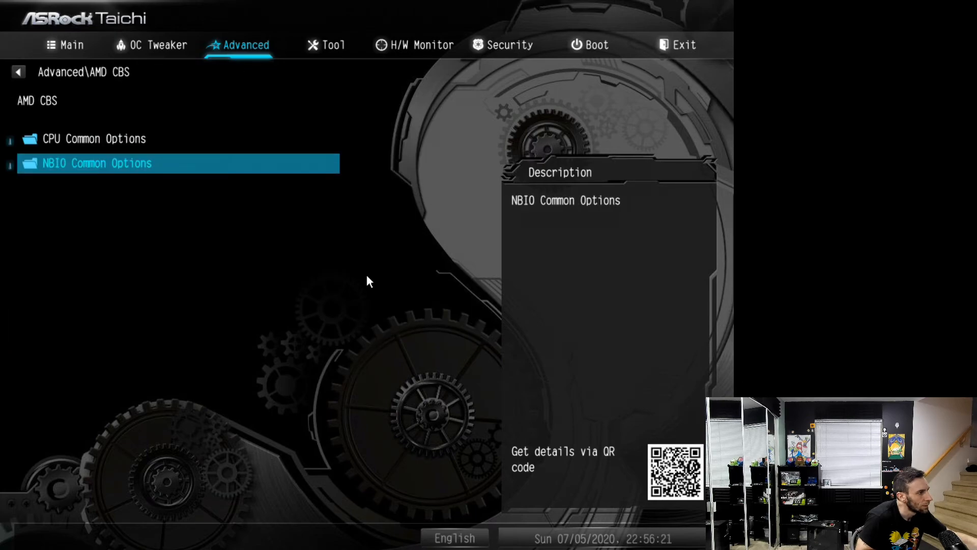
{"action": "key", "text": "Escape"}
Look over the AMD PBS page and its AMD Firmware Version details
{"action": "key", "text": "Up"}
{"action": "key", "text": "Return"}
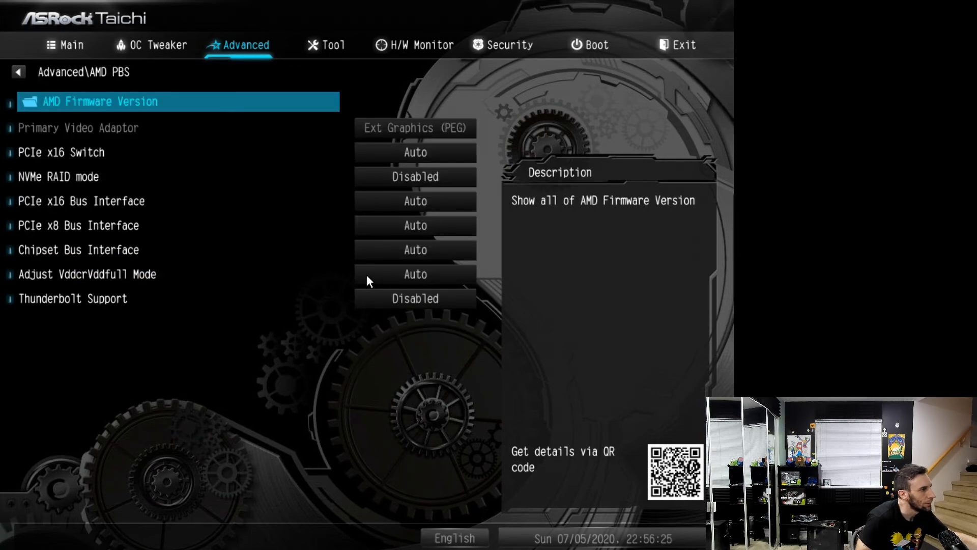
{"action": "key", "text": "Return"}
{"action": "key", "text": "Escape"}
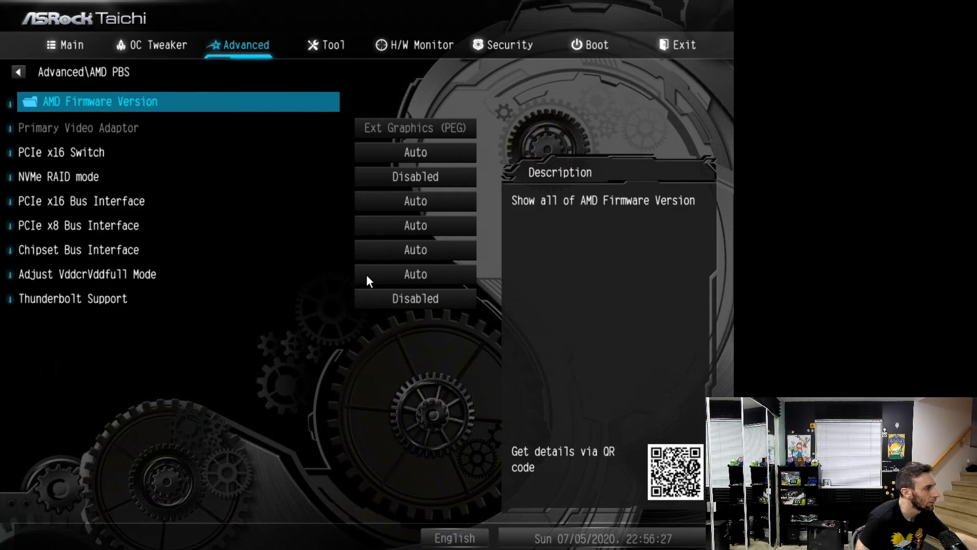
{"action": "key", "text": "Escape"}
Check the Trusted Computing and ACPI Configuration pages in the Advanced settings
{"action": "key", "text": "Up"}
{"action": "key", "text": "Return"}
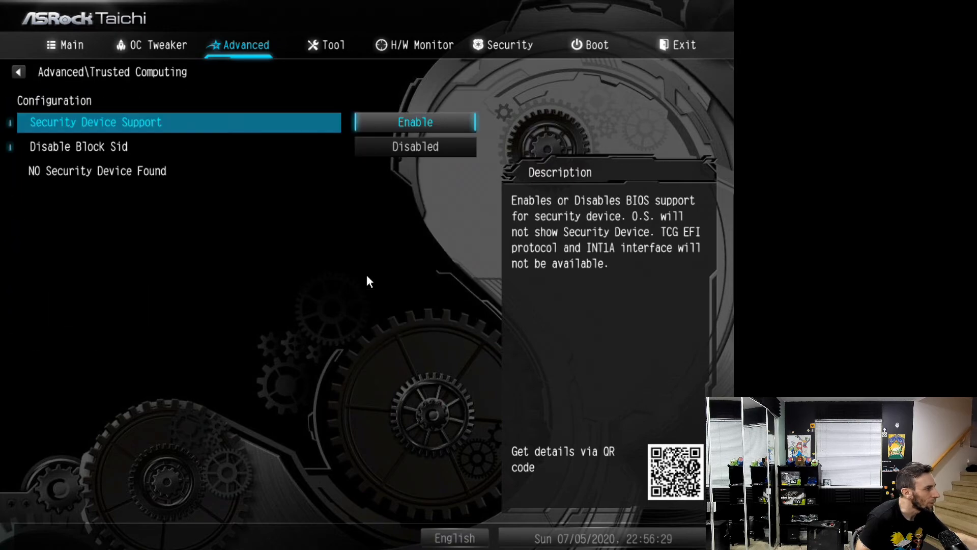
{"action": "key", "text": "Escape"}
{"action": "key", "text": "Up"}
{"action": "key", "text": "Return"}
{"action": "key", "text": "Escape"}
{"action": "key", "text": "Up"}
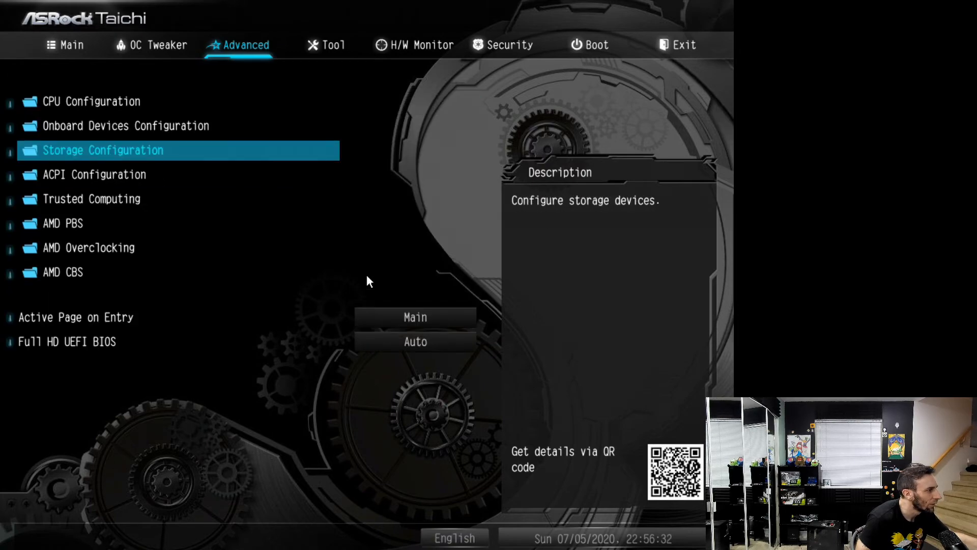
Examine the processor details and the mode settings on the CPU Configuration page
{"action": "key", "text": "Up"}
{"action": "key", "text": "Up"}
{"action": "key", "text": "Return"}
{"action": "key", "text": "Down"}
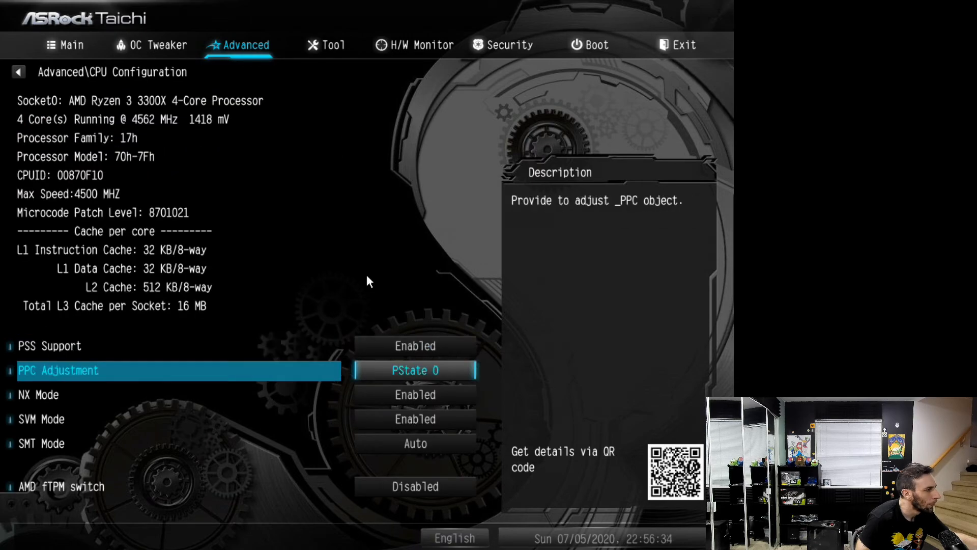
{"action": "key", "text": "Down"}
{"action": "key", "text": "Down"}
{"action": "key", "text": "Down"}
{"action": "key", "text": "Down"}
Check the available PPC Adjustment options and leave CPU Configuration
{"action": "key", "text": "Up"}
{"action": "key", "text": "Up"}
{"action": "key", "text": "Up"}
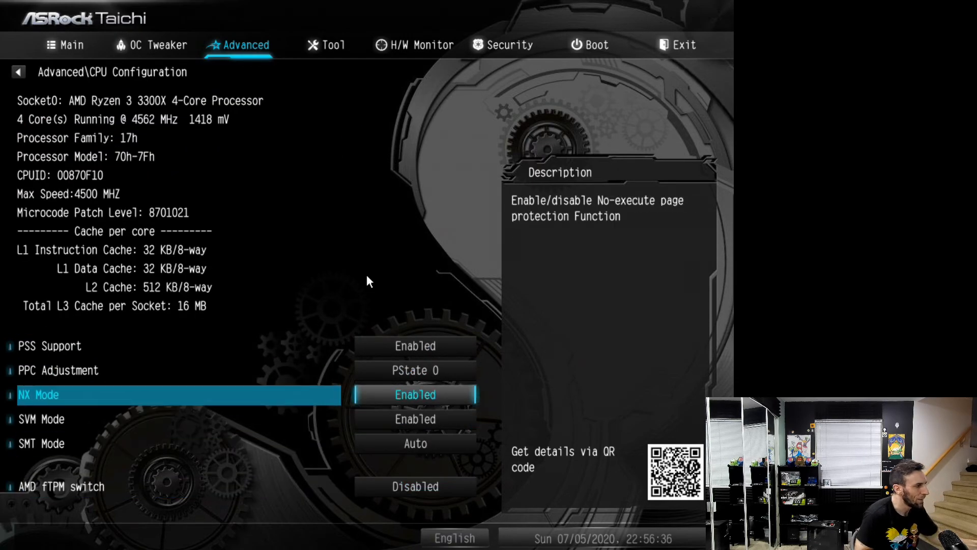
{"action": "key", "text": "Up"}
{"action": "key", "text": "Return"}
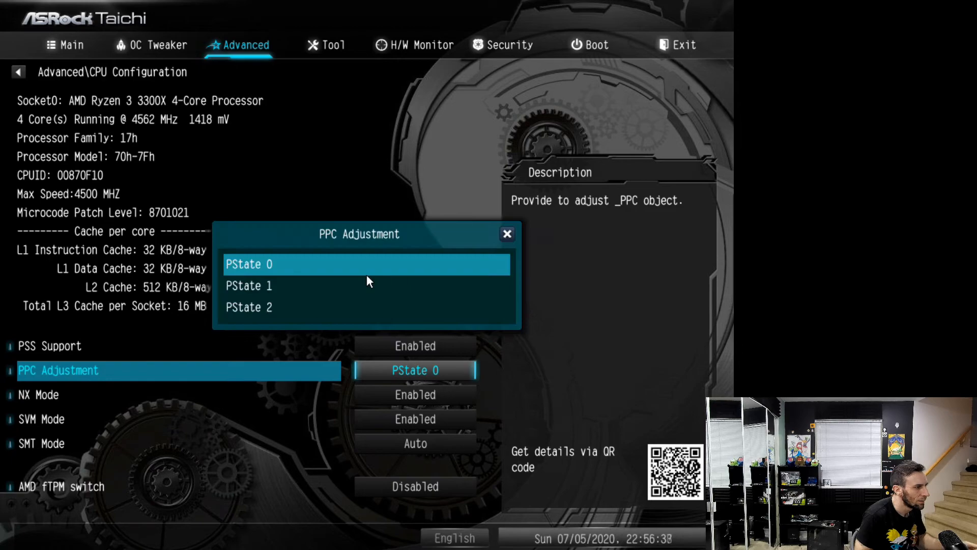
{"action": "key", "text": "Escape"}
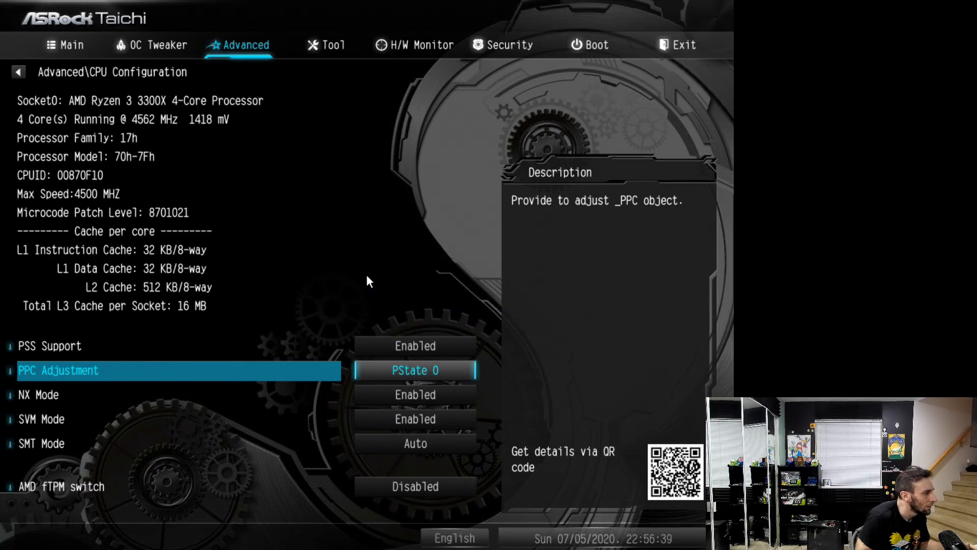
{"action": "key", "text": "Down"}
{"action": "key", "text": "Down"}
{"action": "key", "text": "Down"}
{"action": "key", "text": "Down"}
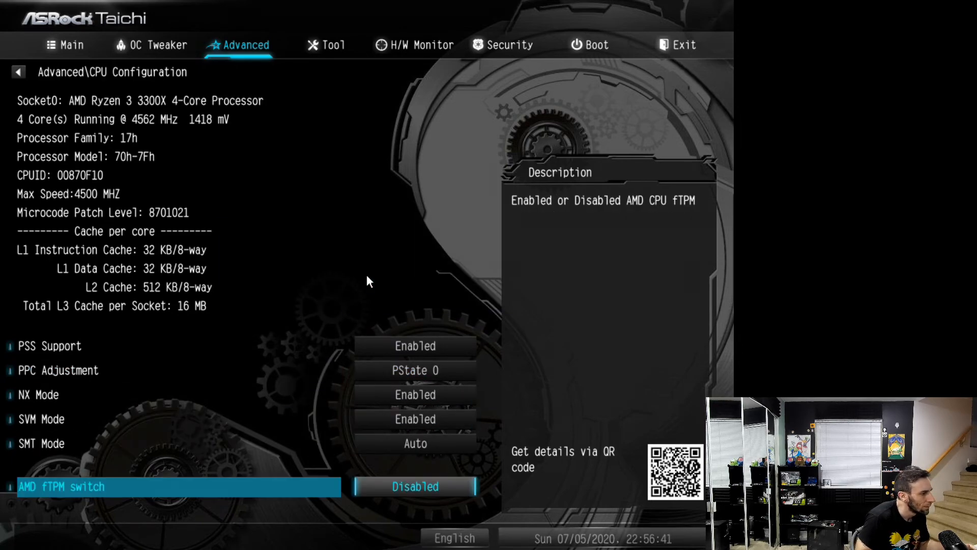
{"action": "key", "text": "Escape"}
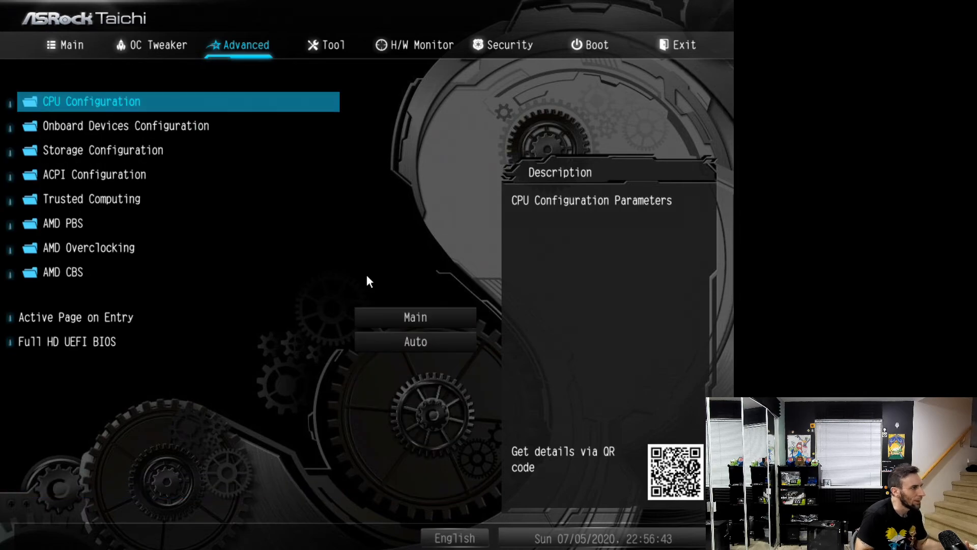
Review the CPU frequency, voltage and DRAM settings in OC Tweaker
{"action": "key", "text": "Left"}
{"action": "key", "text": "Left"}
{"action": "key", "text": "Right"}
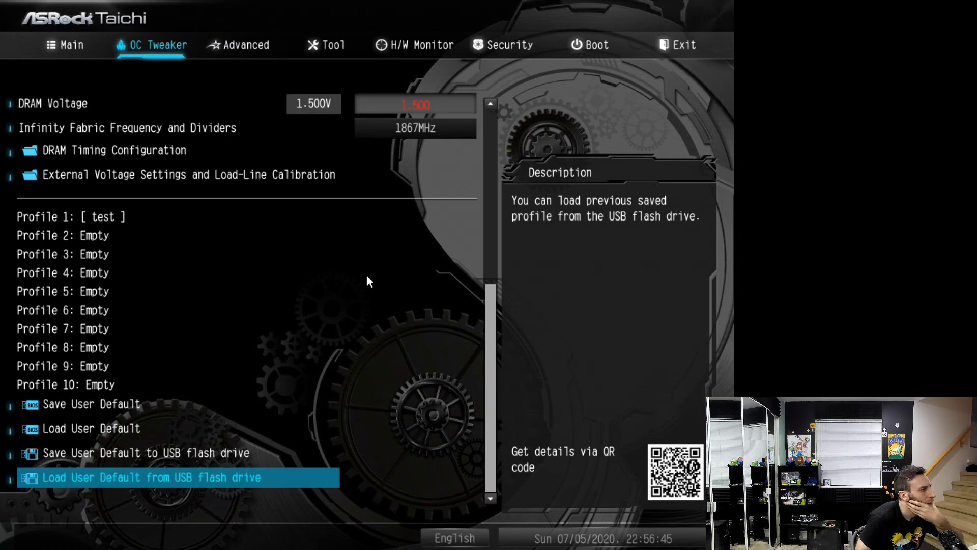
{"action": "key", "text": "Up"}
{"action": "key", "text": "Page_Up"}
{"action": "key", "text": "Page_Up"}
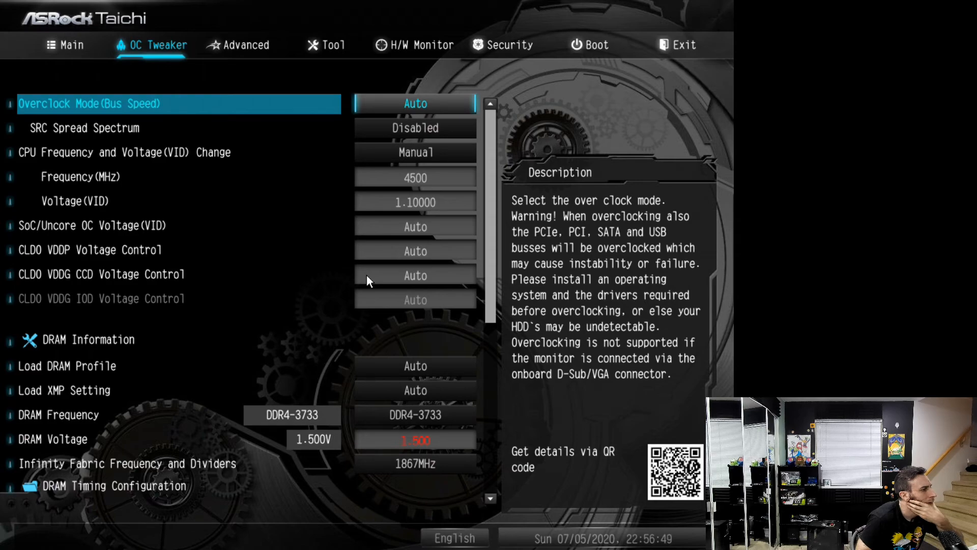
{"action": "key", "text": "Down"}
{"action": "key", "text": "Down"}
{"action": "key", "text": "Down"}
{"action": "key", "text": "Down"}
{"action": "key", "text": "Down"}
Set CPU VDDCR_SOC Load-Line Calibration to Level 3 in External Voltage Settings and Load-Line Calibration
{"action": "key", "text": "Down"}
{"action": "key", "text": "Down"}
{"action": "key", "text": "Down"}
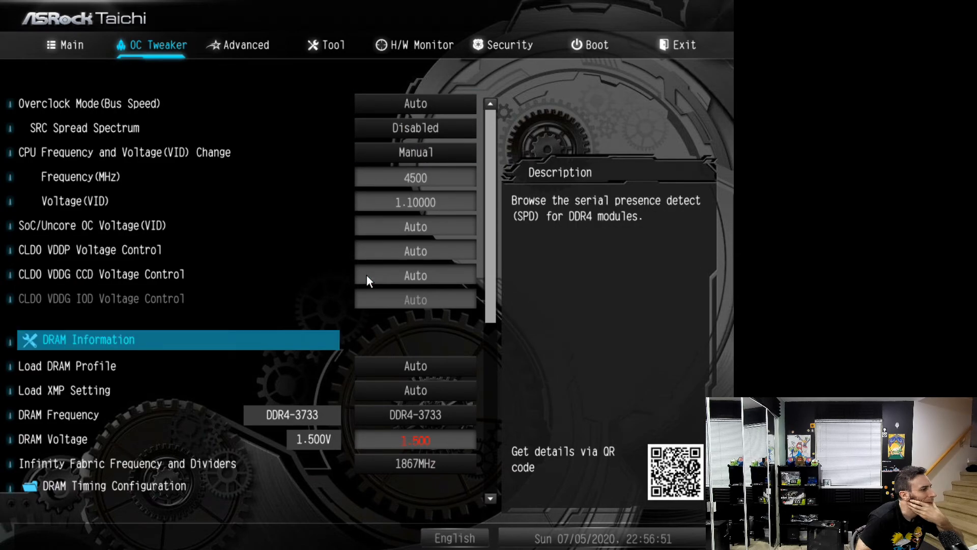
{"action": "key", "text": "Down"}
{"action": "key", "text": "Down"}
{"action": "key", "text": "Down"}
{"action": "key", "text": "Down"}
{"action": "key", "text": "Down"}
{"action": "key", "text": "Down"}
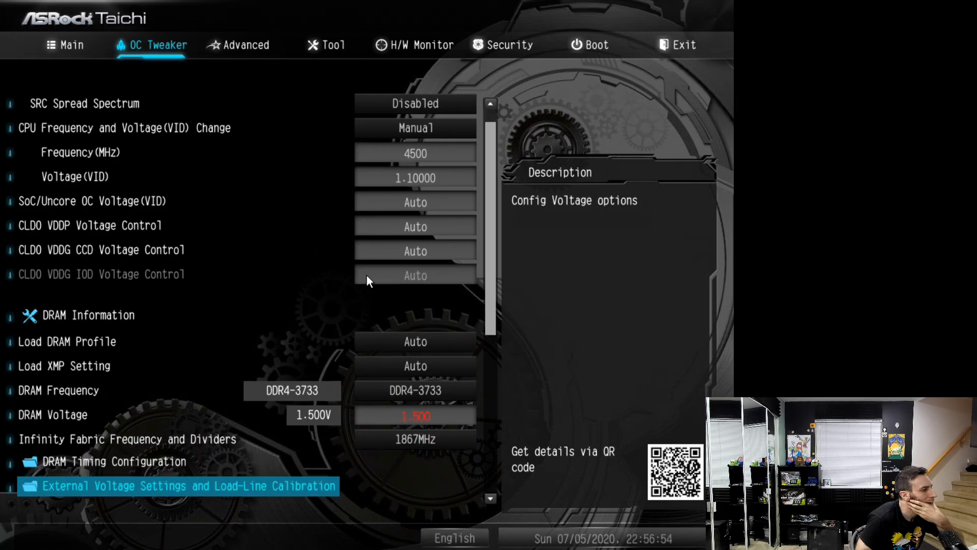
{"action": "key", "text": "Down"}
{"action": "key", "text": "Up"}
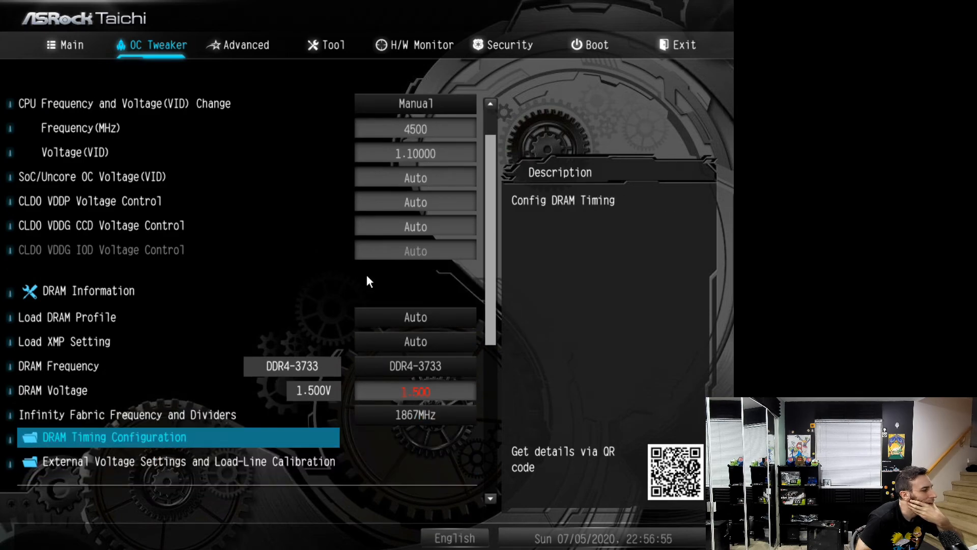
{"action": "key", "text": "Down"}
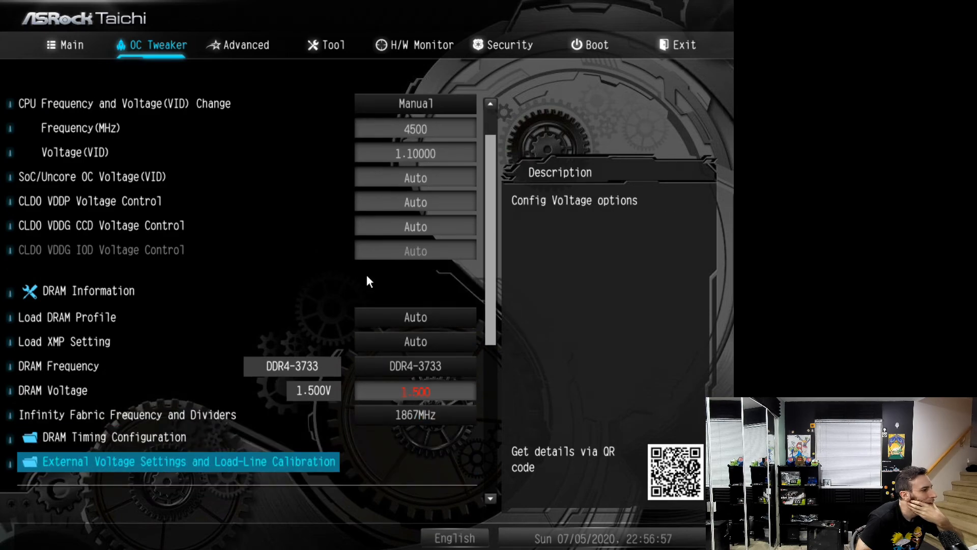
{"action": "key", "text": "Return"}
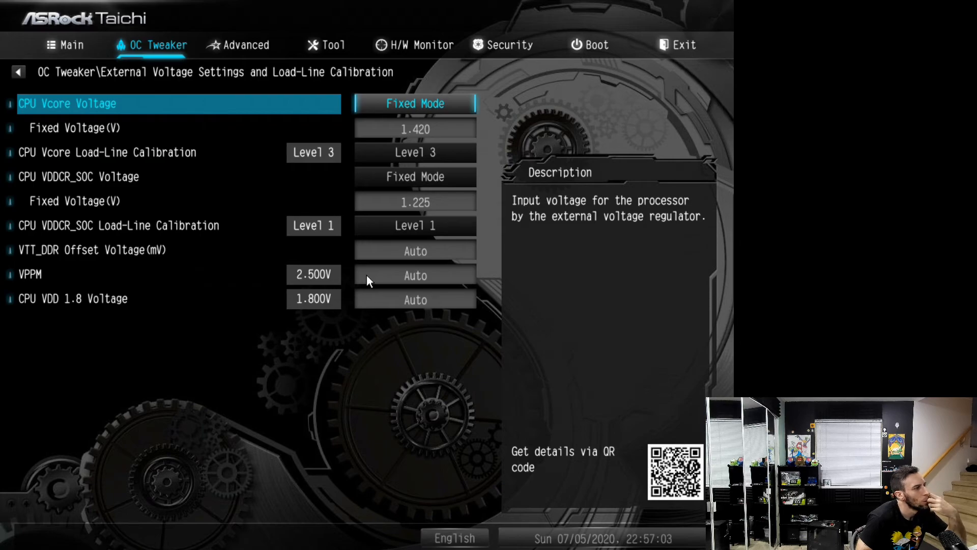
{"action": "key", "text": "Down"}
{"action": "key", "text": "Down"}
{"action": "key", "text": "Down"}
{"action": "key", "text": "Down"}
{"action": "key", "text": "Down"}
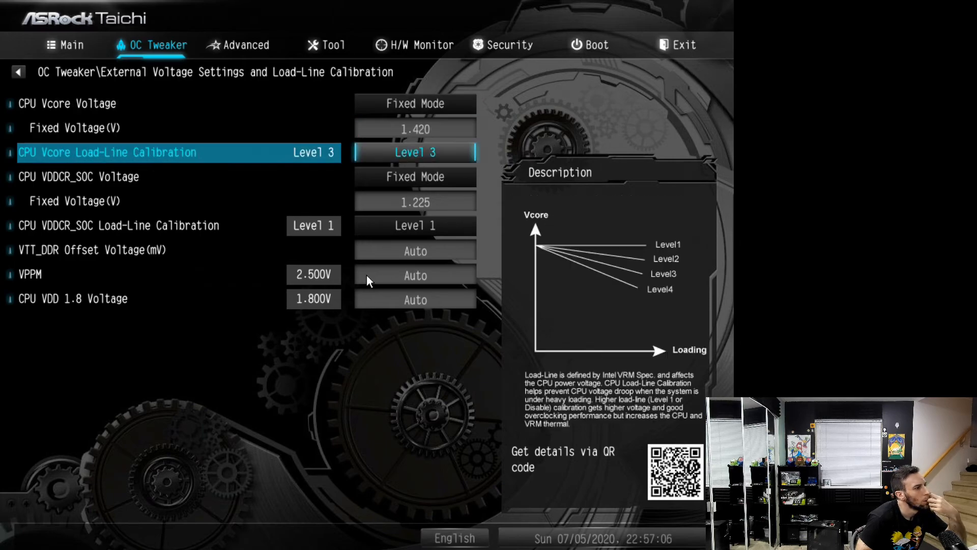
{"action": "key", "text": "plus"}
{"action": "key", "text": "plus"}
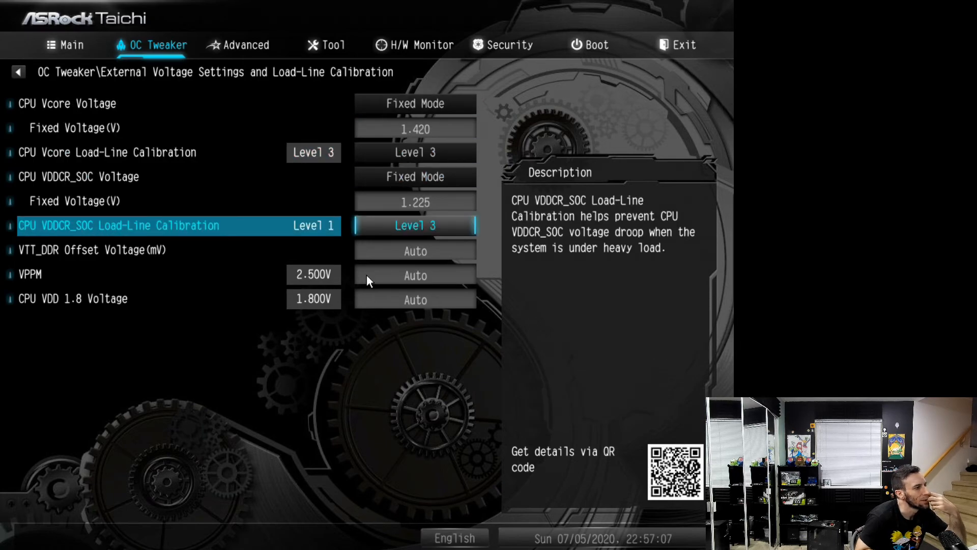
Check the CPU Vcore fixed voltage, leave the external voltage settings and look through the rest of OC Tweaker
{"action": "key", "text": "Up"}
{"action": "key", "text": "Up"}
{"action": "key", "text": "Up"}
{"action": "key", "text": "Up"}
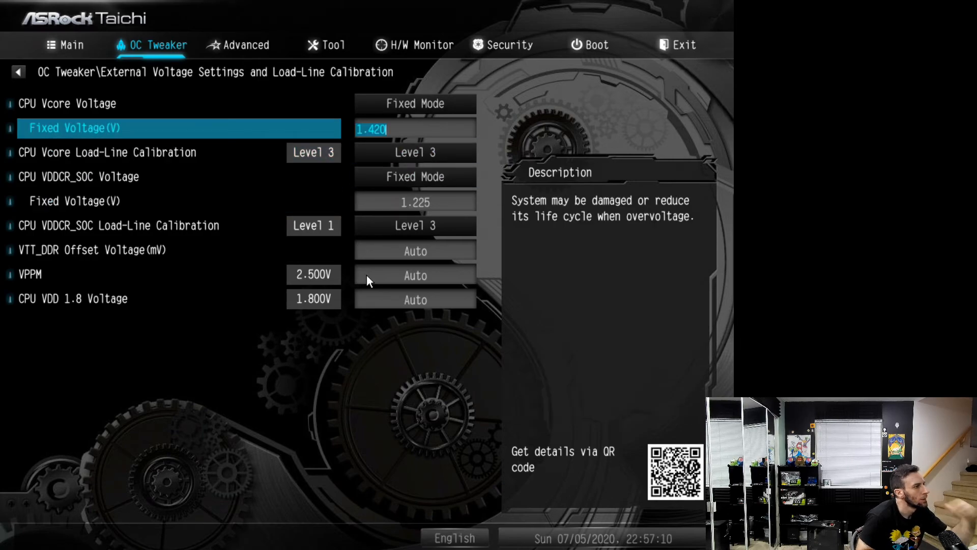
{"action": "key", "text": "Escape"}
{"action": "key", "text": "Down"}
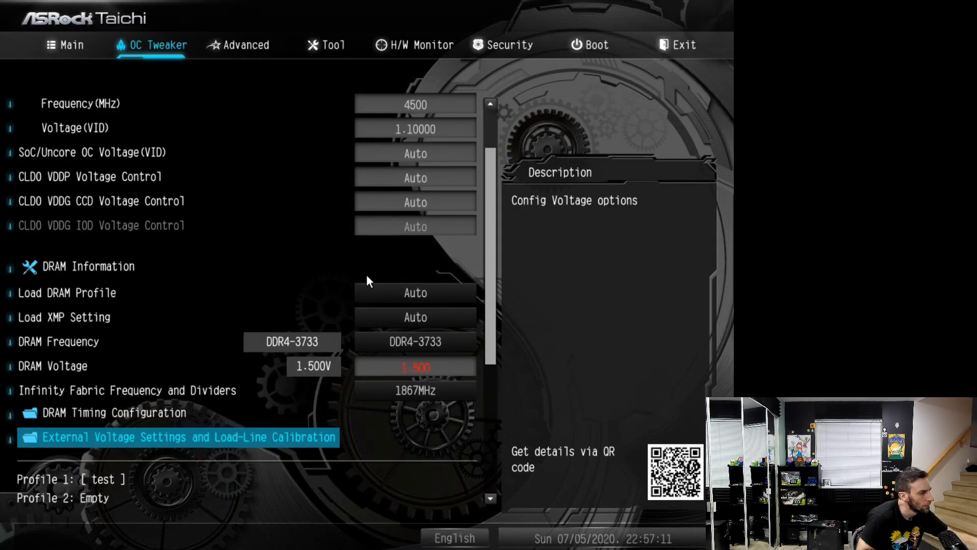
{"action": "key", "text": "Down"}
{"action": "key", "text": "Down"}
{"action": "key", "text": "Down"}
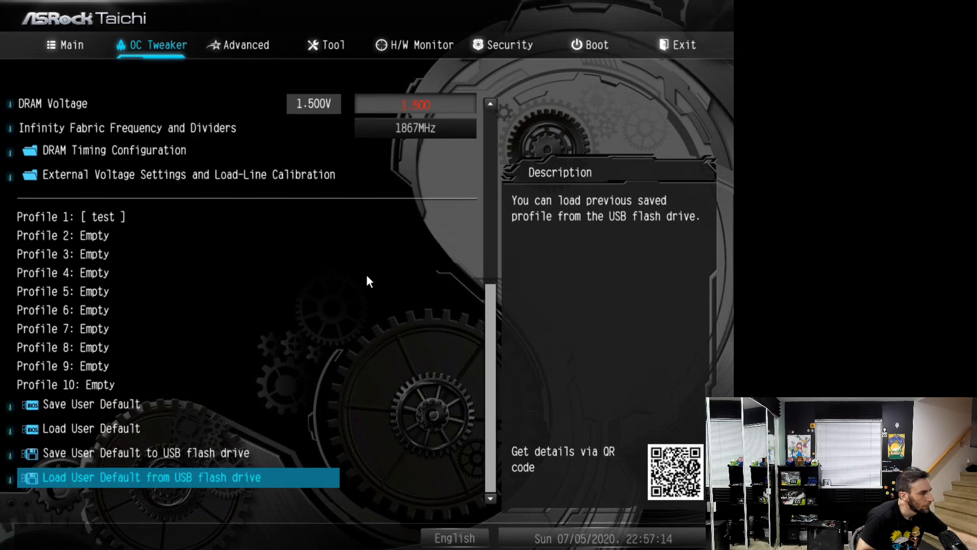
Look through the Advanced settings and recheck the AMD PBS page
{"action": "key", "text": "Right"}
{"action": "key", "text": "Down"}
{"action": "key", "text": "Down"}
{"action": "key", "text": "Down"}
{"action": "key", "text": "Down"}
{"action": "key", "text": "Down"}
{"action": "key", "text": "Down"}
{"action": "key", "text": "Down"}
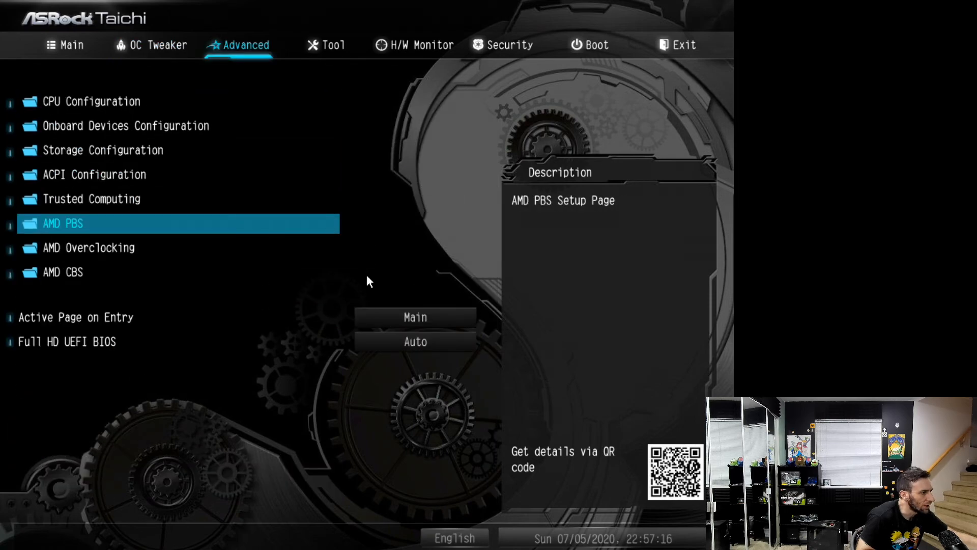
{"action": "key", "text": "Up"}
{"action": "key", "text": "Up"}
{"action": "key", "text": "Return"}
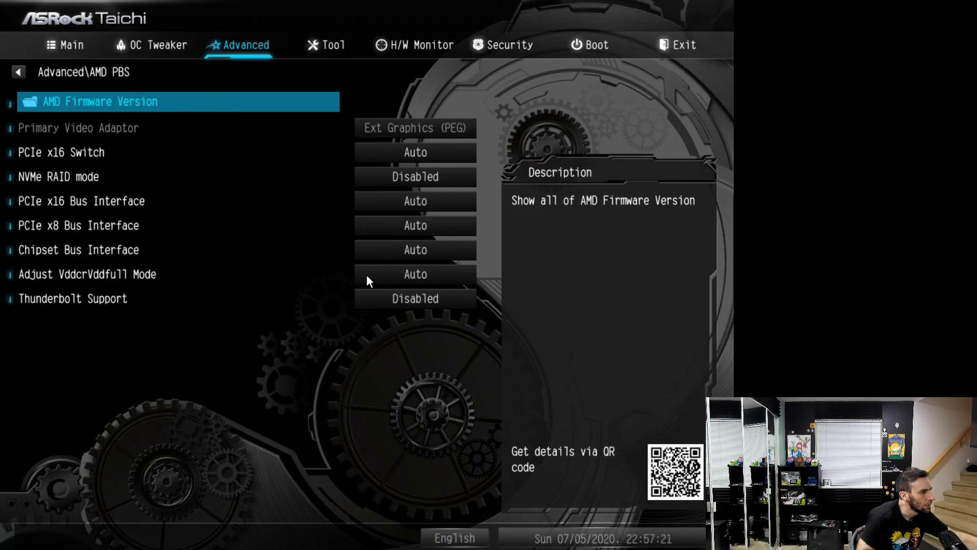
{"action": "key", "text": "Escape"}
{"action": "key", "text": "Return"}
{"action": "key", "text": "Escape"}
Accept the AMD Overclocking warning and open the Precision Boost Overdrive settings
{"action": "key", "text": "Down"}
{"action": "key", "text": "Return"}
{"action": "key", "text": "Return"}
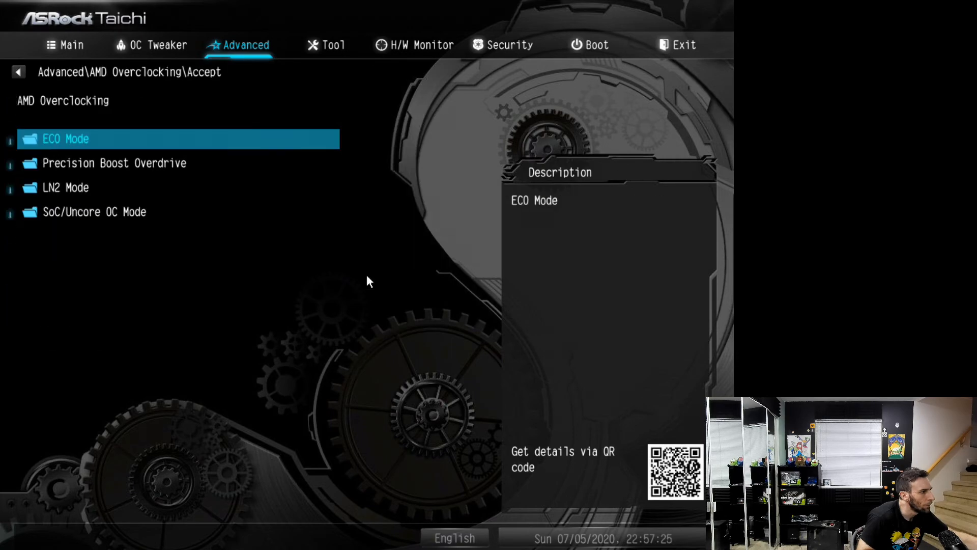
{"action": "key", "text": "Down"}
{"action": "key", "text": "Down"}
{"action": "key", "text": "Up"}
{"action": "key", "text": "Return"}
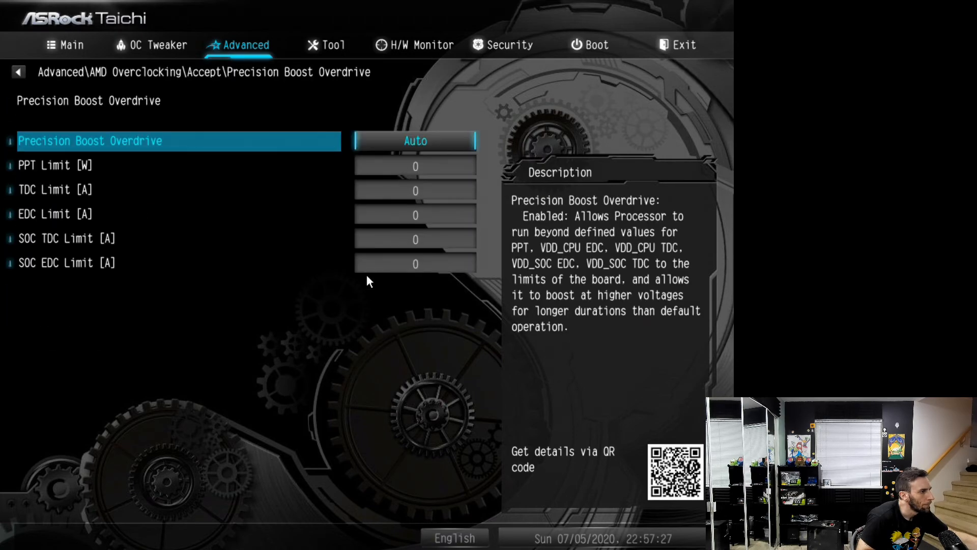
{"action": "key", "text": "Down"}
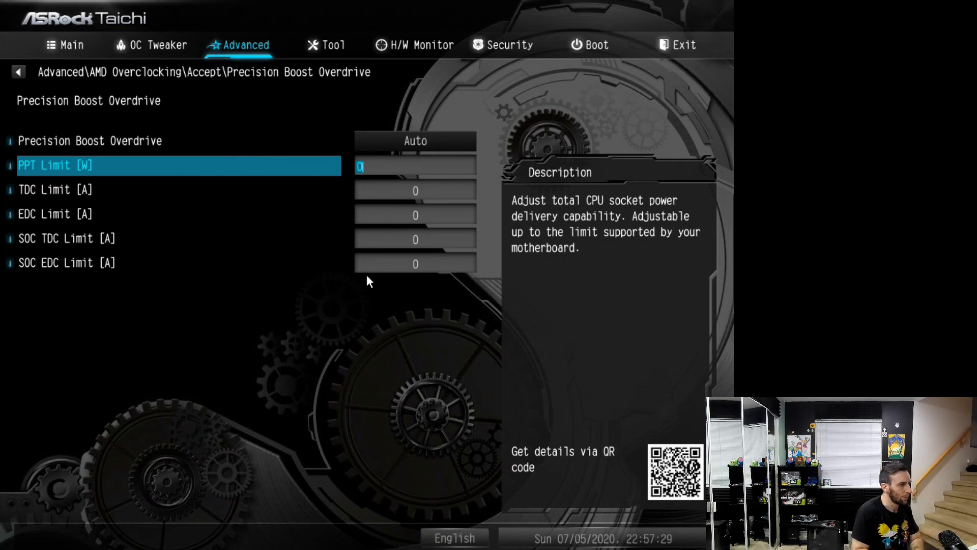
{"action": "type", "text": "99999999"}
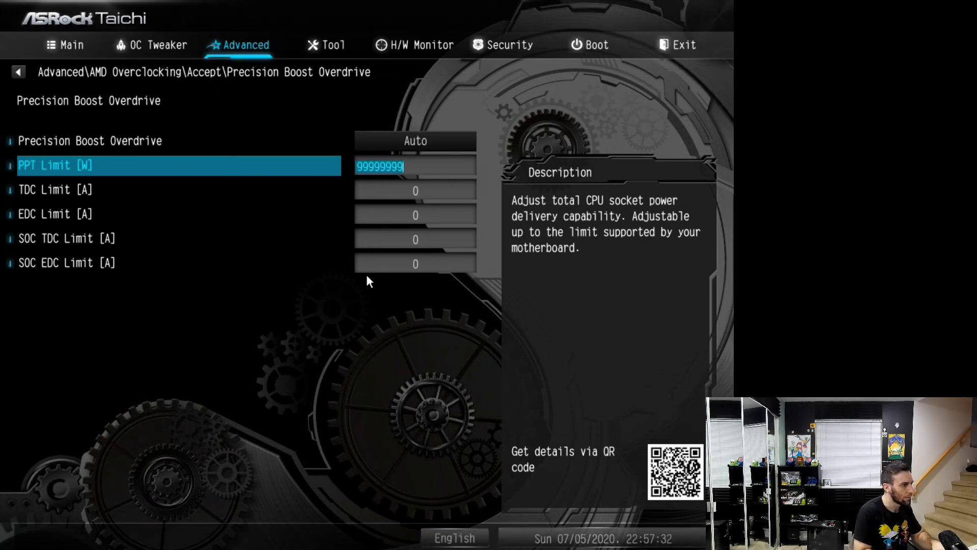
{"action": "key", "text": "Down"}
{"action": "key", "text": "Up"}
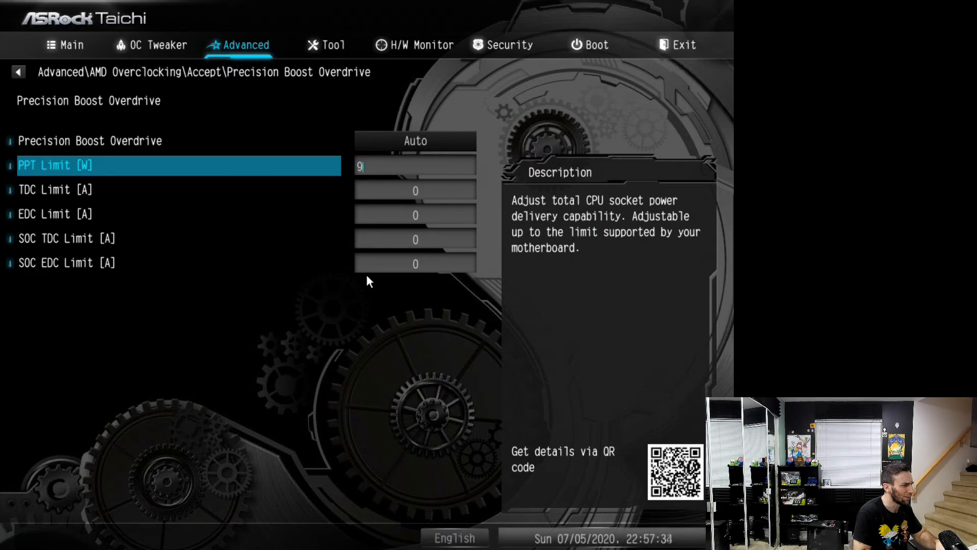
{"action": "type", "text": "99999999999"}
{"action": "key", "text": "Return"}
{"action": "key", "text": "Down"}
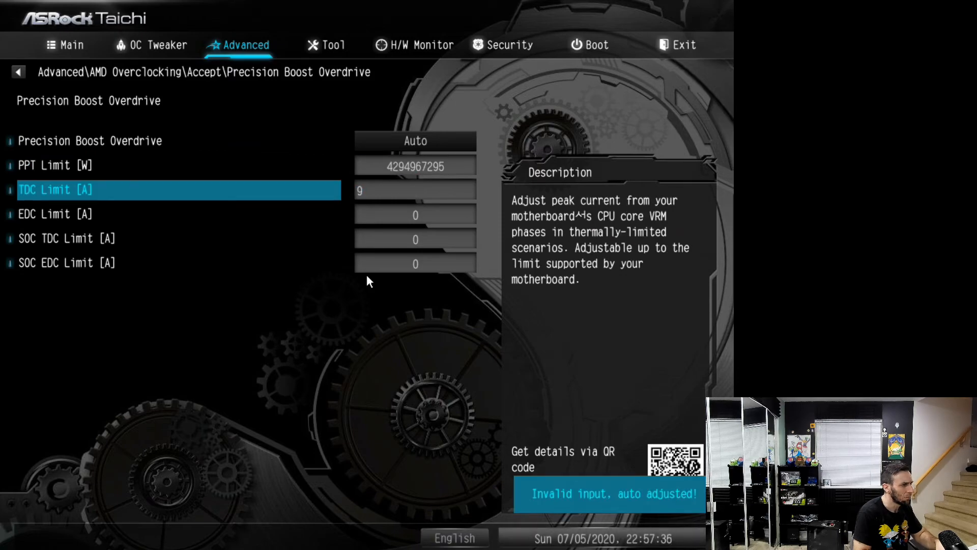
{"action": "type", "text": "99999999999"}
{"action": "key", "text": "Return"}
{"action": "key", "text": "Down"}
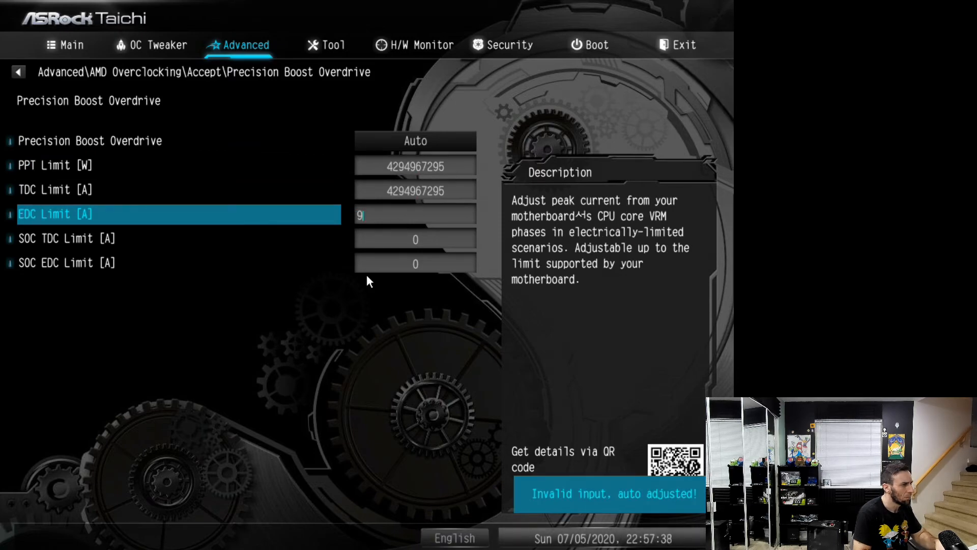
{"action": "type", "text": "99999999999"}
{"action": "key", "text": "Return"}
{"action": "key", "text": "Down"}
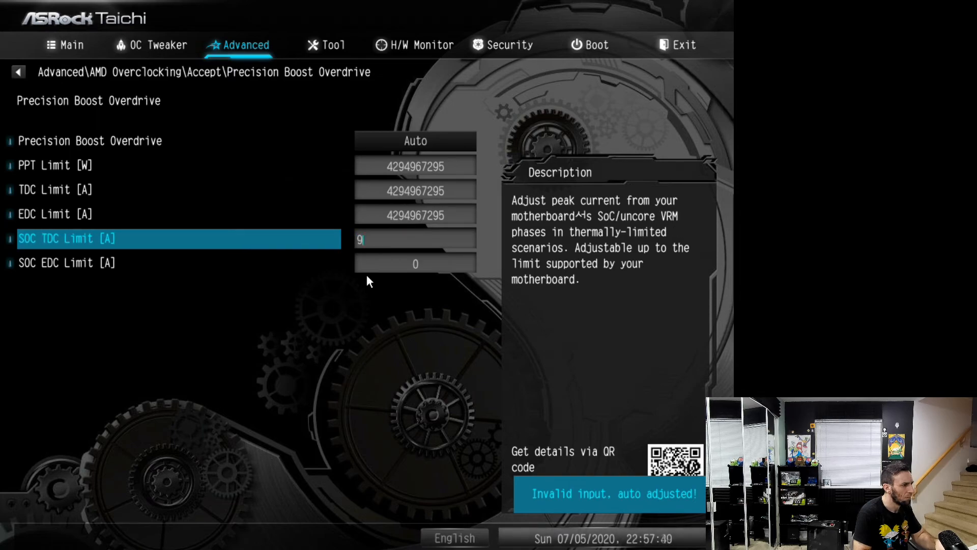
{"action": "type", "text": "99999999999"}
{"action": "key", "text": "Return"}
{"action": "key", "text": "Down"}
{"action": "type", "text": "99999999999"}
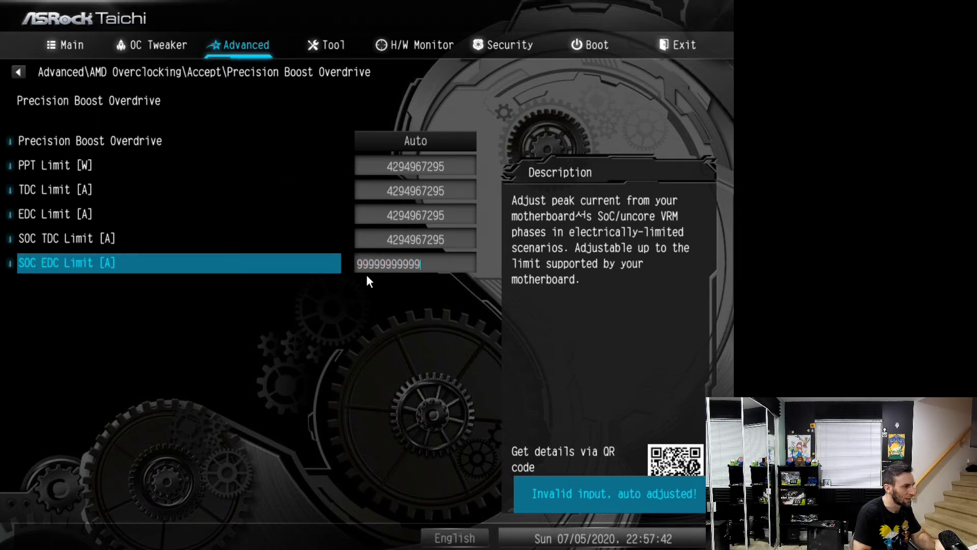
{"action": "key", "text": "Return"}
Set the Precision Boost Overdrive option to Disable
{"action": "key", "text": "Up"}
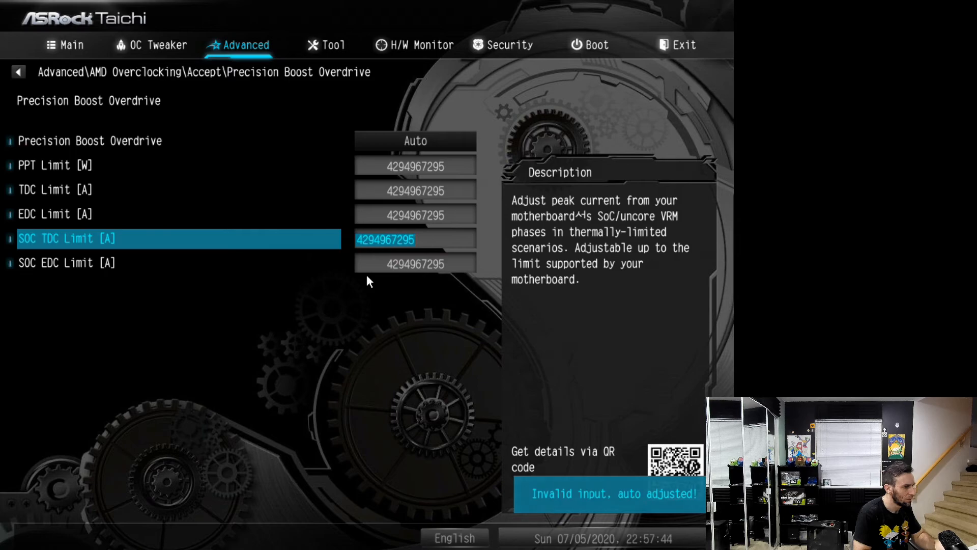
{"action": "key", "text": "Up"}
{"action": "key", "text": "Up"}
{"action": "key", "text": "Up"}
{"action": "key", "text": "Down"}
{"action": "key", "text": "Up"}
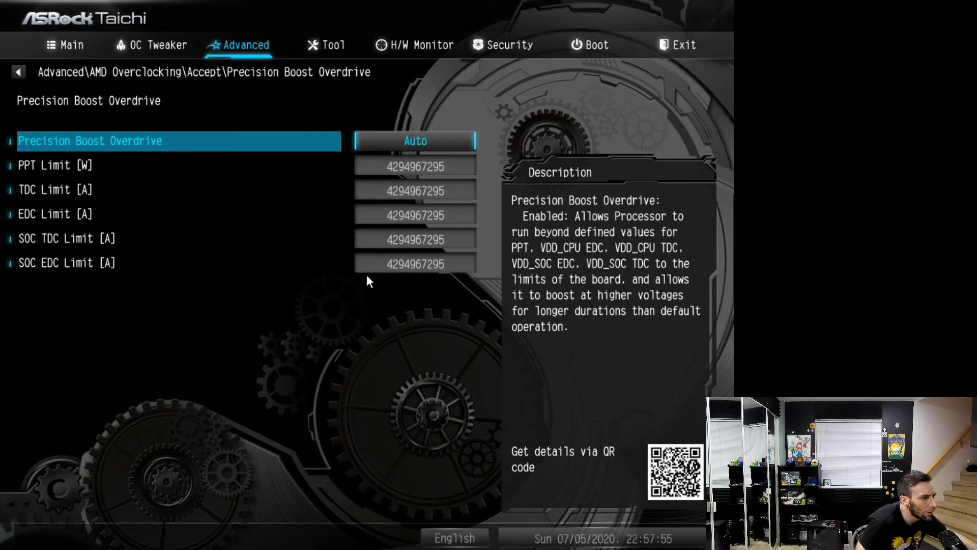
{"action": "key", "text": "Return"}
{"action": "key", "text": "Down"}
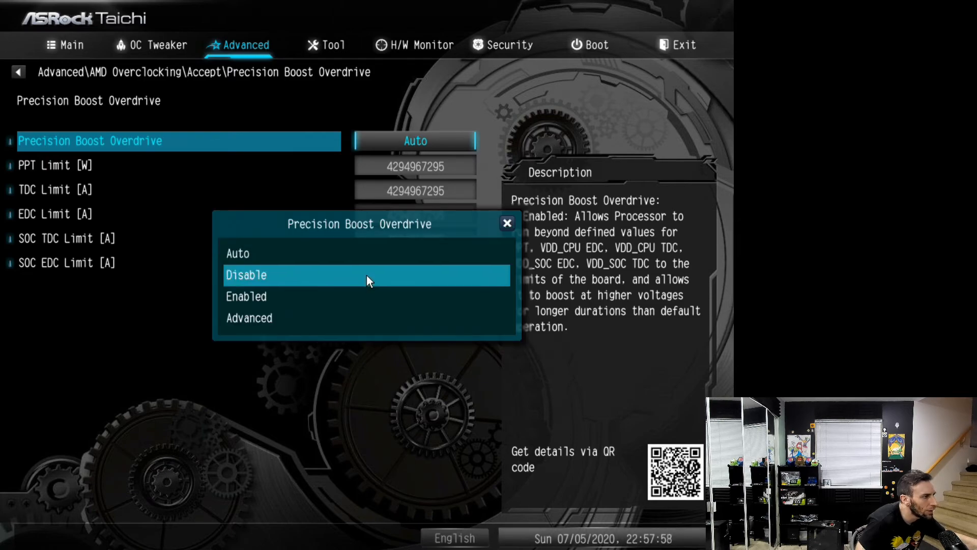
{"action": "key", "text": "Return"}
{"action": "key", "text": "Down"}
{"action": "key", "text": "Up"}
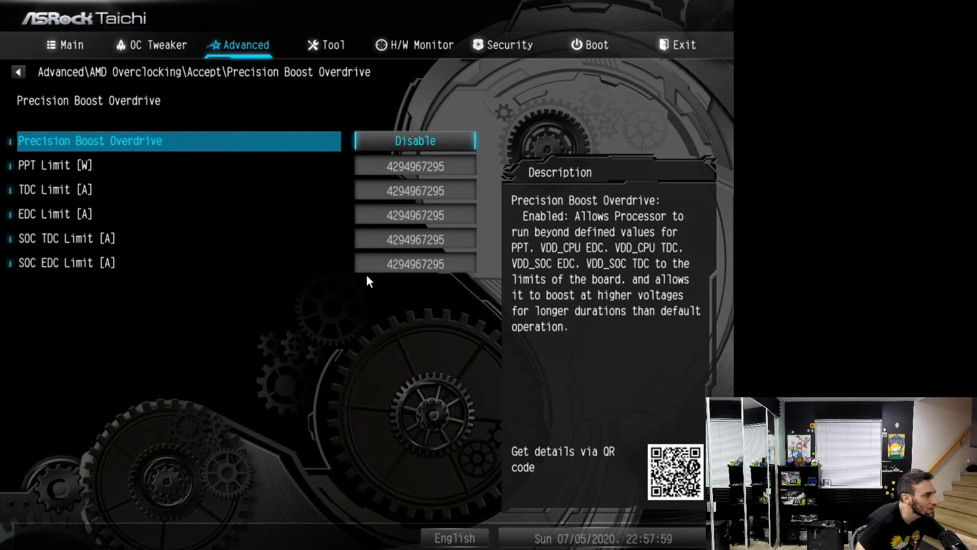
{"action": "key", "text": "Down"}
Return to the OC Tweaker page and review the CPU frequency, CPU voltage, SoC voltage and memory settings
{"action": "key", "text": "Left"}
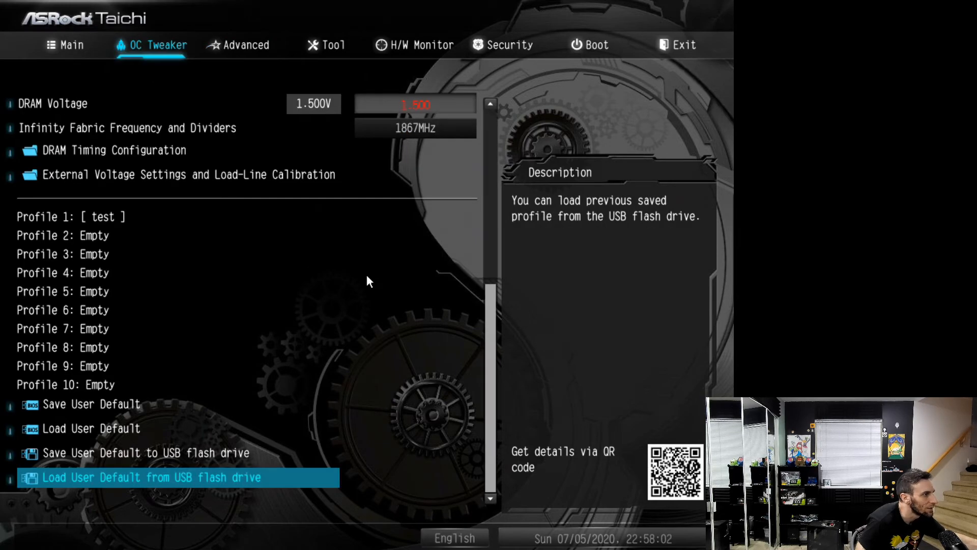
{"action": "key", "text": "Up"}
{"action": "key", "text": "Up"}
{"action": "key", "text": "Up"}
{"action": "key", "text": "Up"}
{"action": "key", "text": "Up"}
{"action": "key", "text": "Up"}
{"action": "key", "text": "Up"}
{"action": "key", "text": "Up"}
{"action": "key", "text": "Up"}
{"action": "key", "text": "Up"}
{"action": "key", "text": "Up"}
{"action": "key", "text": "Up"}
{"action": "key", "text": "Up"}
{"action": "key", "text": "Up"}
{"action": "key", "text": "Up"}
{"action": "key", "text": "Up"}
{"action": "key", "text": "Up"}
{"action": "key", "text": "Up"}
{"action": "key", "text": "Up"}
{"action": "key", "text": "Up"}
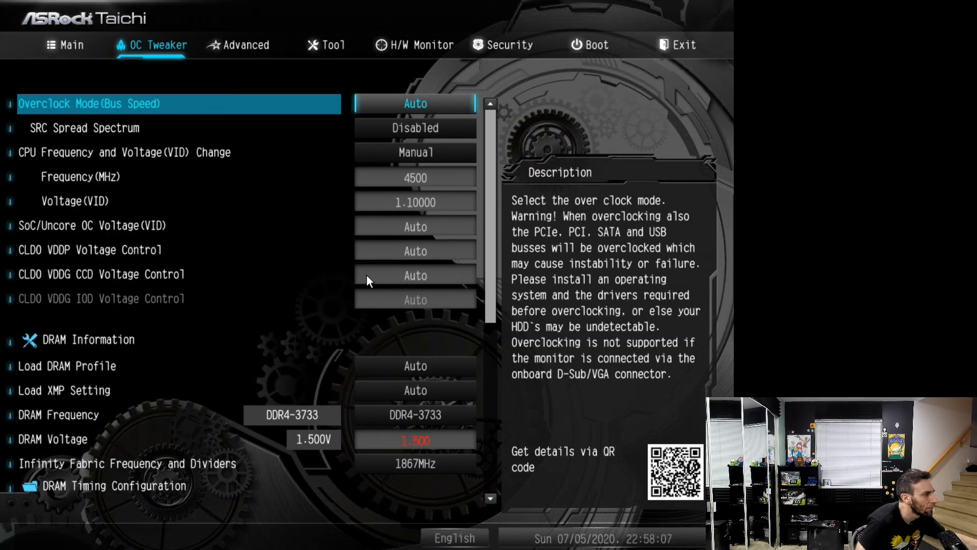
{"action": "key", "text": "Down"}
{"action": "key", "text": "Down"}
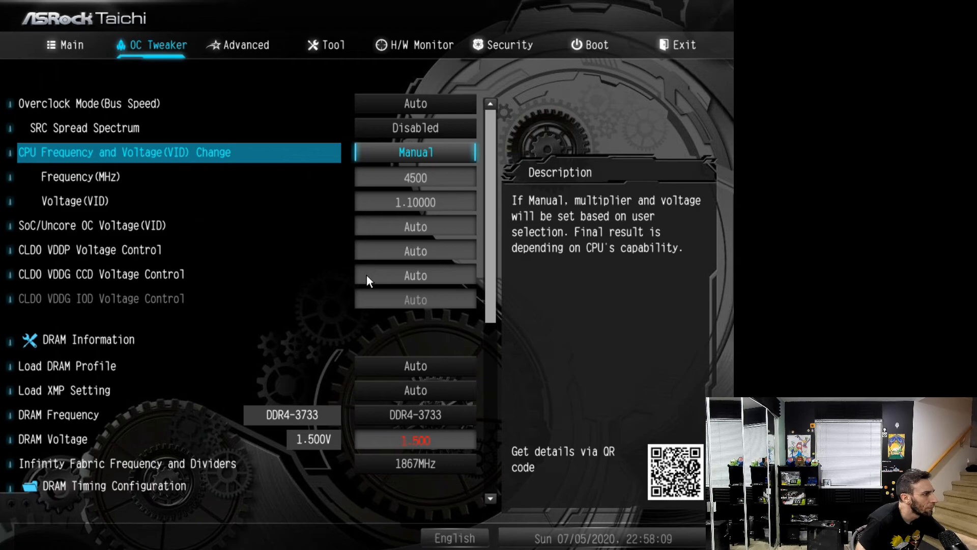
{"action": "key", "text": "Down"}
{"action": "key", "text": "Down"}
{"action": "key", "text": "Down"}
{"action": "key", "text": "Down"}
{"action": "key", "text": "Down"}
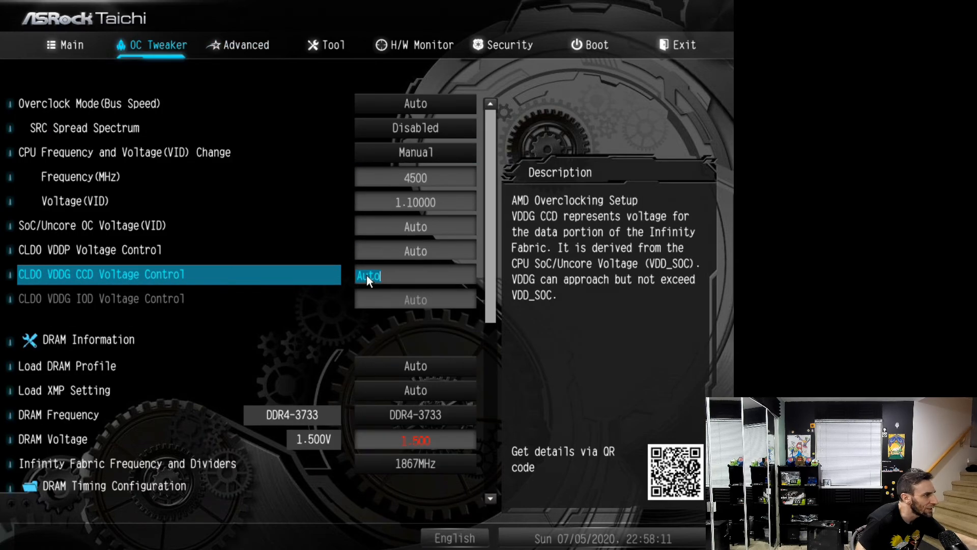
Check the temperature, fan speed and voltage readings in the hardware monitor
{"action": "key", "text": "Right"}
{"action": "key", "text": "Right"}
{"action": "key", "text": "Right"}
{"action": "key", "text": "Left"}
{"action": "key", "text": "Right"}
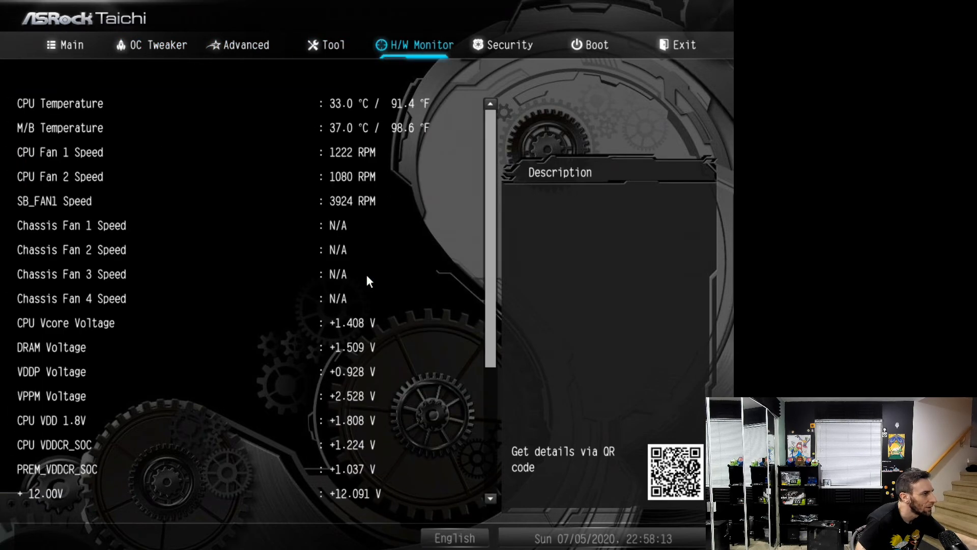
{"action": "key", "text": "Up"}
{"action": "key", "text": "Up"}
{"action": "key", "text": "Up"}
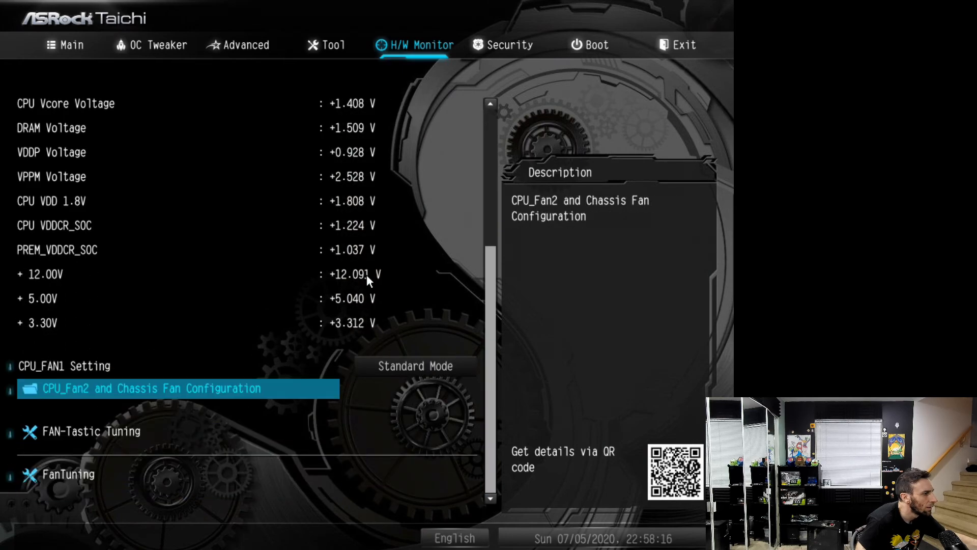
{"action": "key", "text": "Down"}
{"action": "key", "text": "Down"}
Save the UEFI changes, exit setup and boot into Windows
{"action": "key", "text": "Right"}
{"action": "key", "text": "Right"}
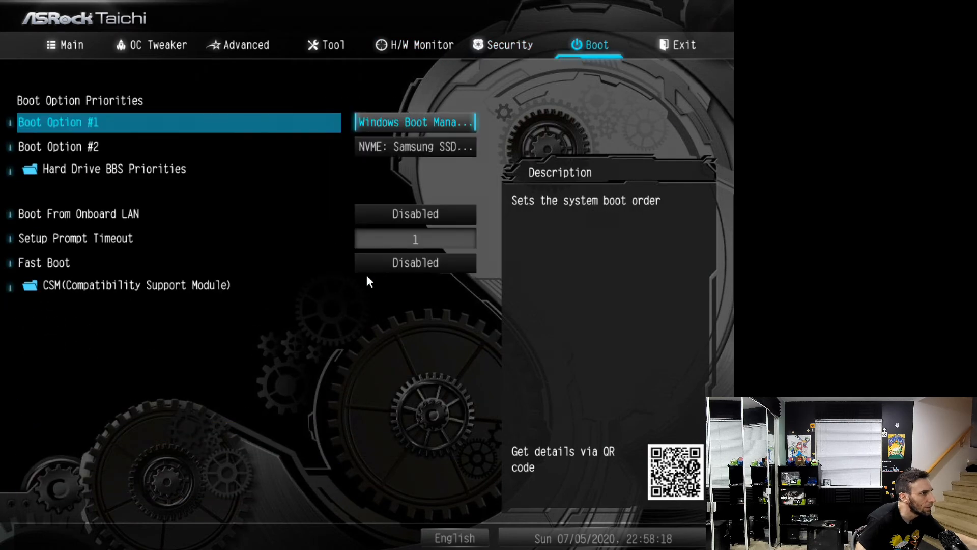
{"action": "key", "text": "Right"}
{"action": "key", "text": "Return"}
{"action": "key", "text": "Return"}
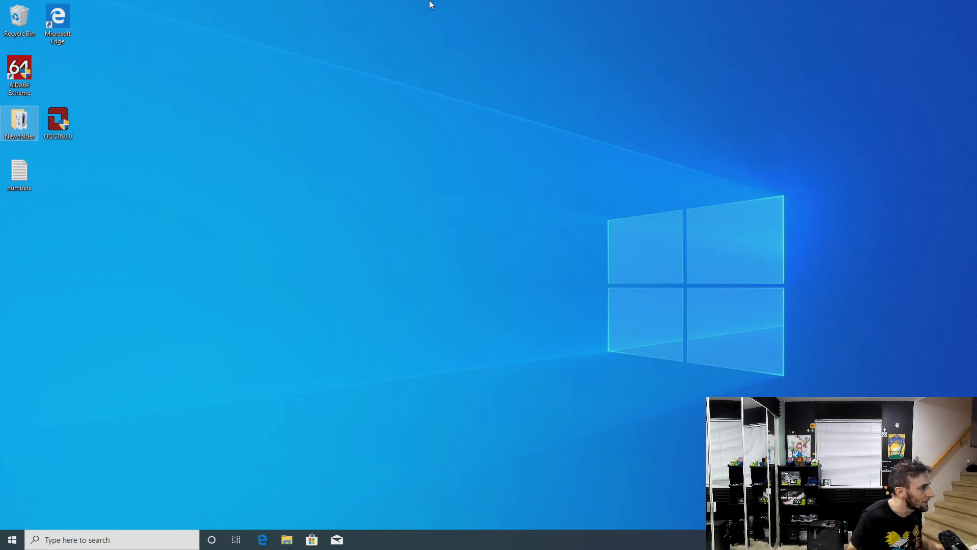
Launch AIDA64 Extreme and show the computer's sensor readings
{"action": "double_click", "coordinate": [25, 74]}
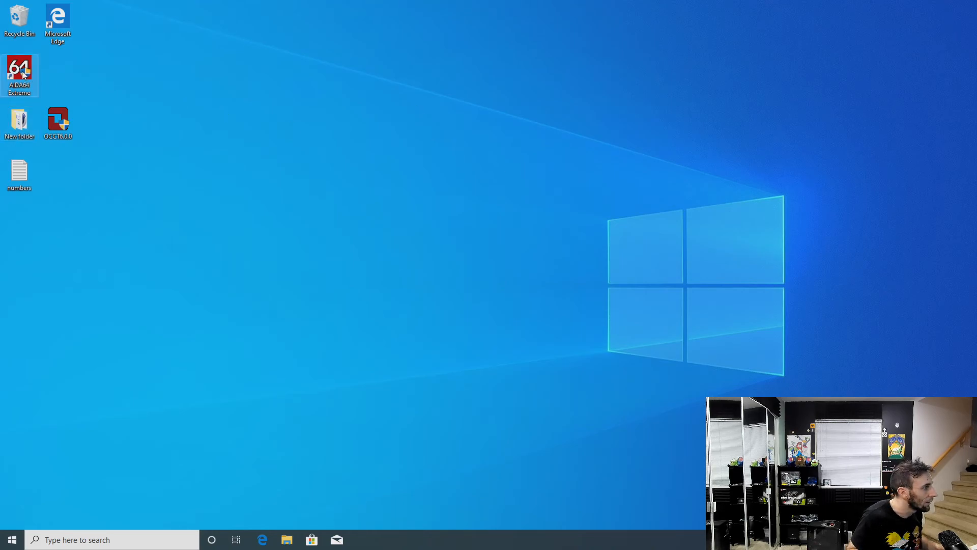
{"action": "left_click", "coordinate": [469, 343]}
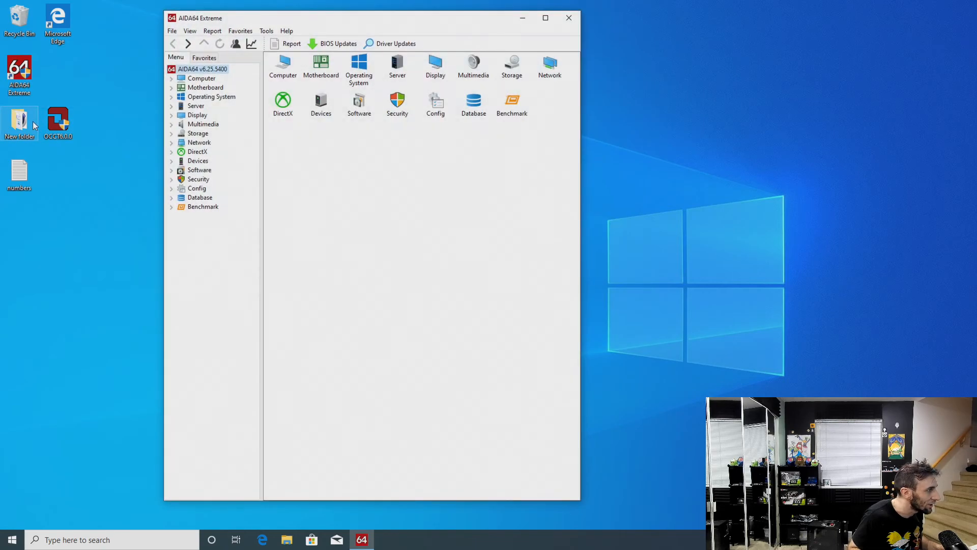
{"action": "left_click", "coordinate": [168, 79]}
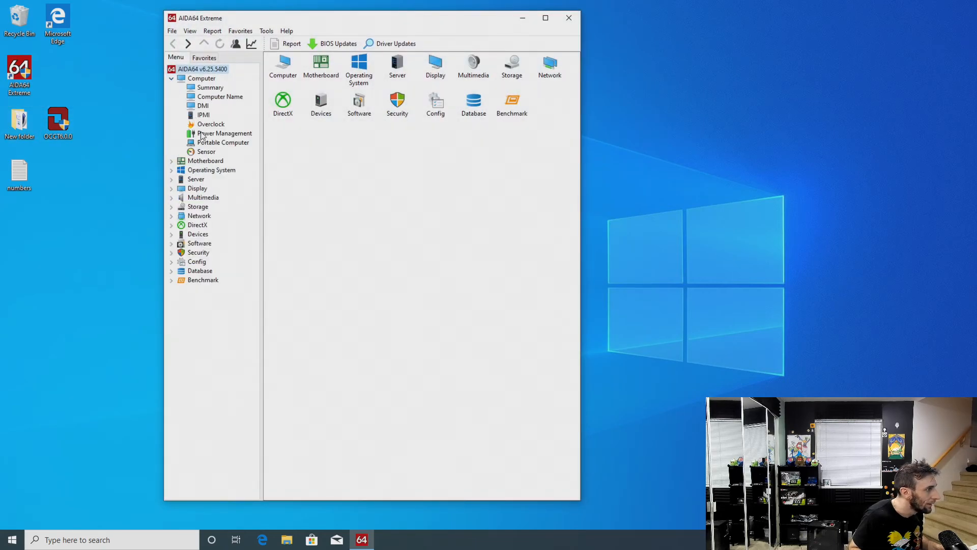
{"action": "left_click", "coordinate": [206, 153]}
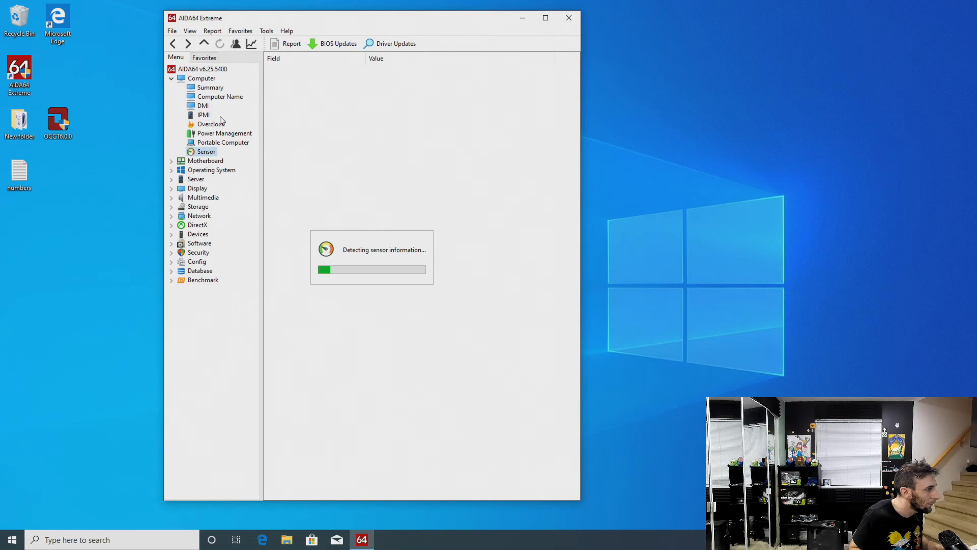
Reposition the AIDA64 window on the desktop and launch the AIDA64 CPUID tool
{"action": "left_click", "coordinate": [267, 31]}
{"action": "mouse_move", "coordinate": [243, 28]}
{"action": "left_click", "coordinate": [269, 16]}
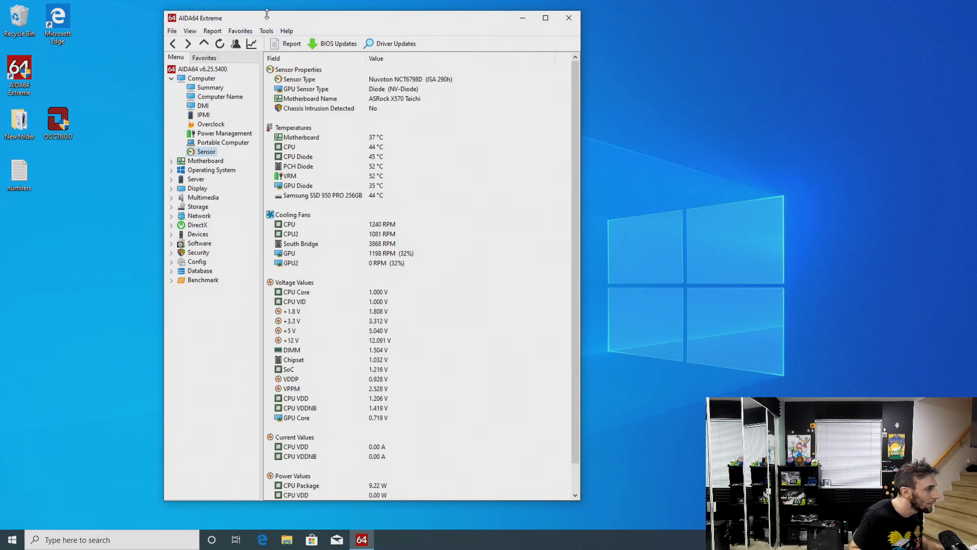
{"action": "left_click_drag", "start_coordinate": [237, 20], "coordinate": [198, 14]}
{"action": "left_click", "coordinate": [227, 25]}
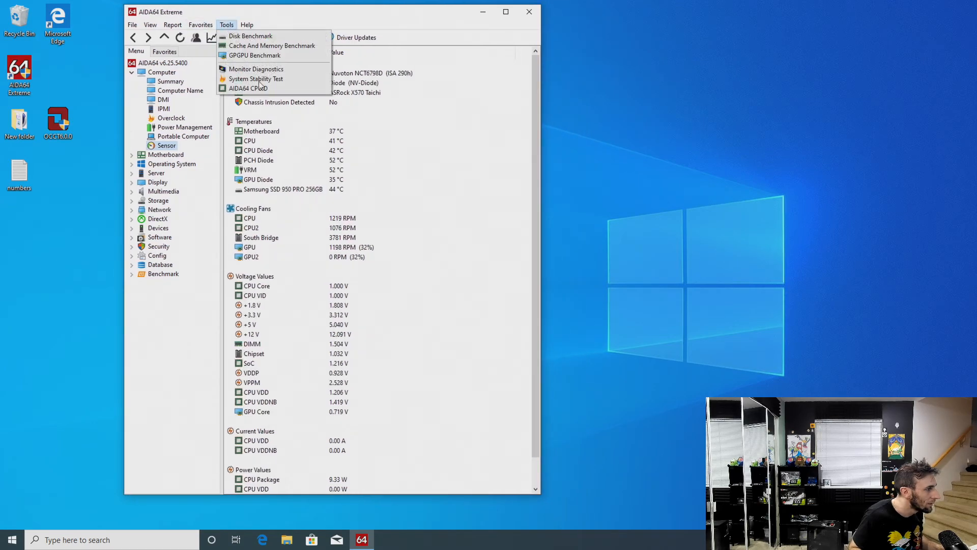
{"action": "left_click", "coordinate": [257, 89]}
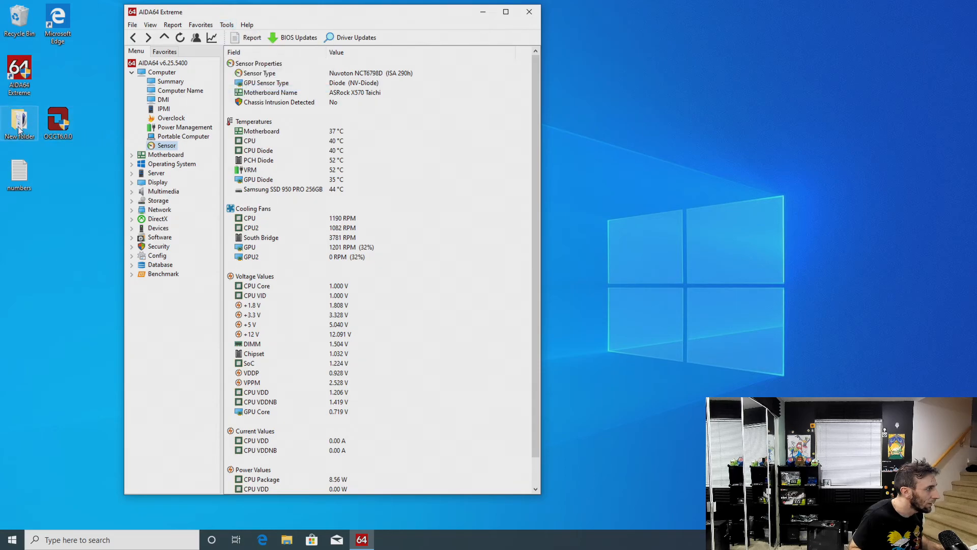
Launch the 64-bit Windows version of Cinebench R15 from New folder and restore its window from full screen
{"action": "double_click", "coordinate": [19, 122]}
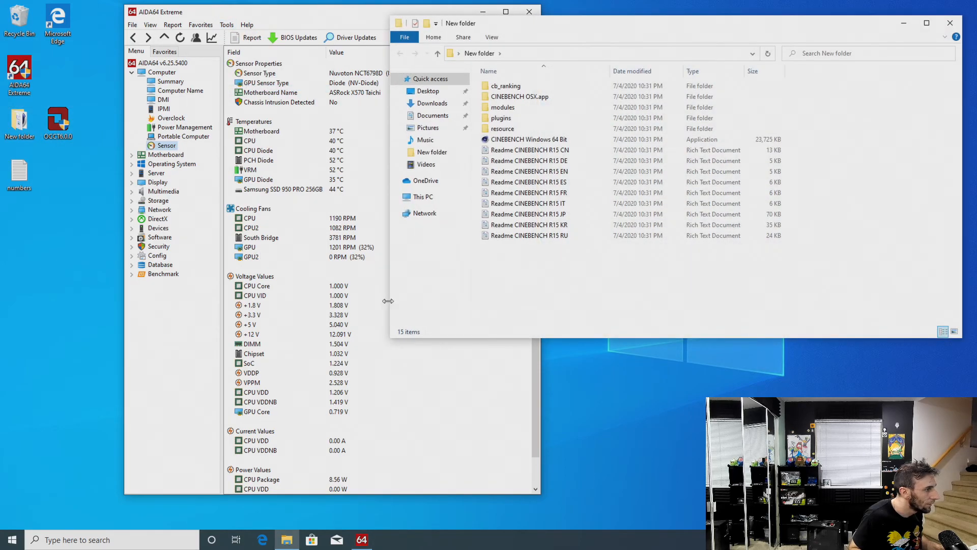
{"action": "left_click", "coordinate": [545, 141]}
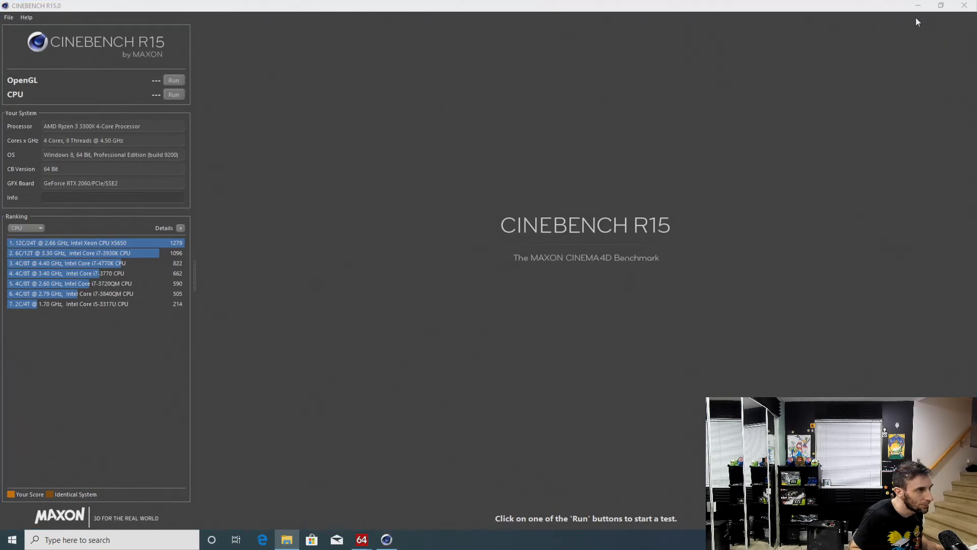
{"action": "left_click_drag", "start_coordinate": [882, 10], "coordinate": [840, 86]}
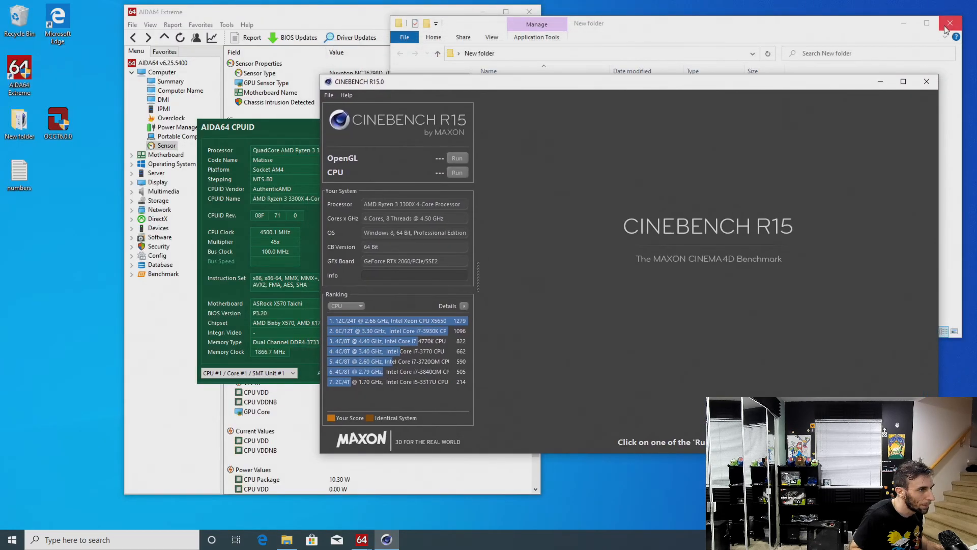
Close the folder window and arrange AIDA64 CPUID and Cinebench R15 side by side without overlap
{"action": "left_click", "coordinate": [950, 24]}
{"action": "left_click_drag", "start_coordinate": [231, 127], "coordinate": [59, 220]}
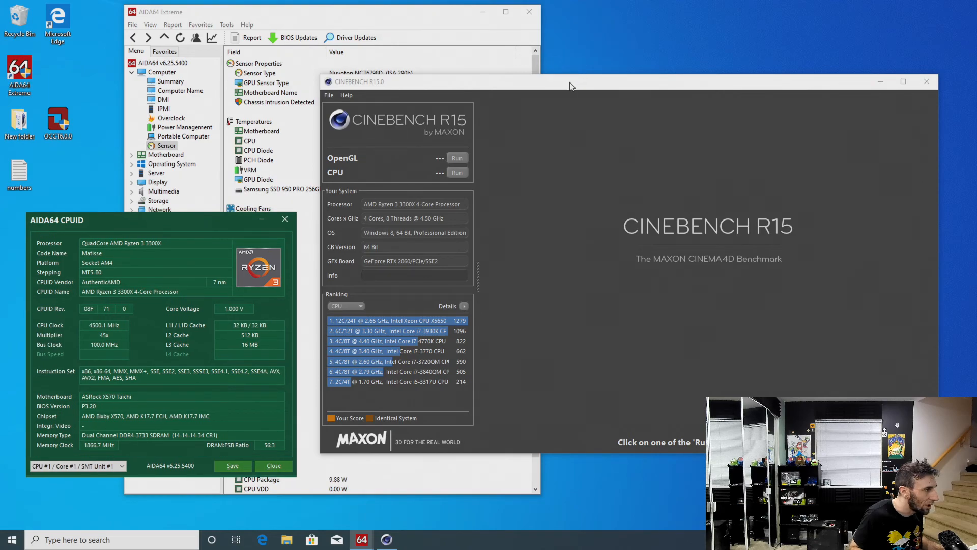
{"action": "left_click_drag", "start_coordinate": [574, 83], "coordinate": [624, 64]}
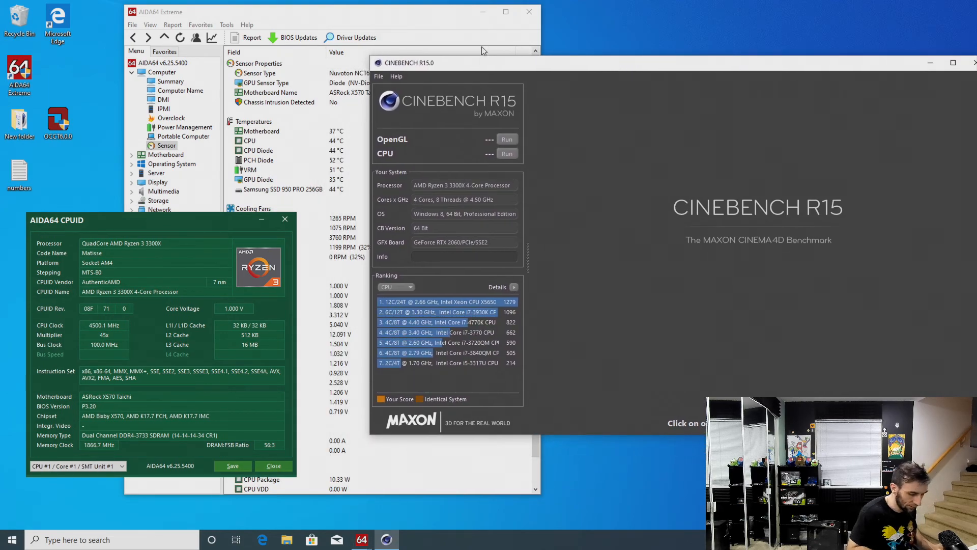
Check the running processes in Task Manager, close it and run the Cinebench R15 CPU test
{"action": "key", "text": "ctrl+alt+Delete"}
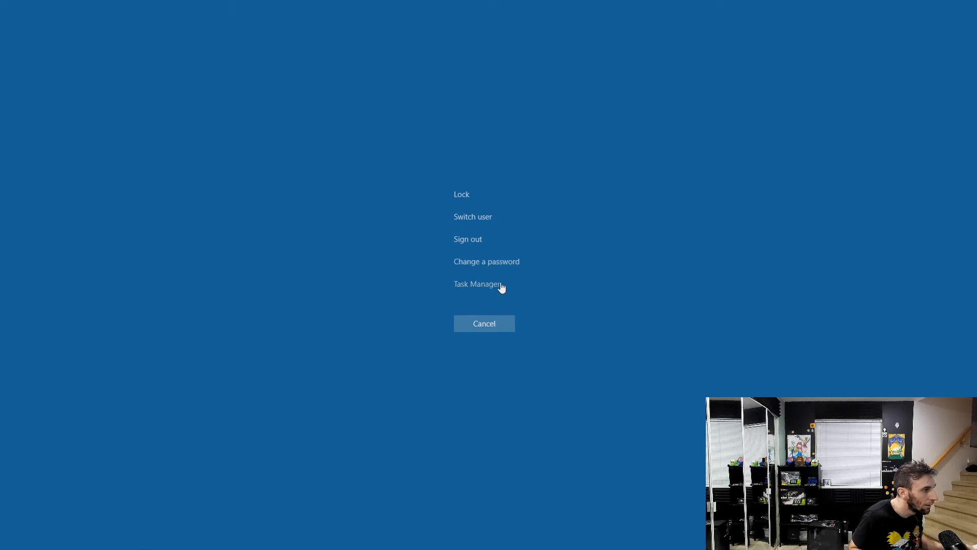
{"action": "left_click", "coordinate": [498, 285]}
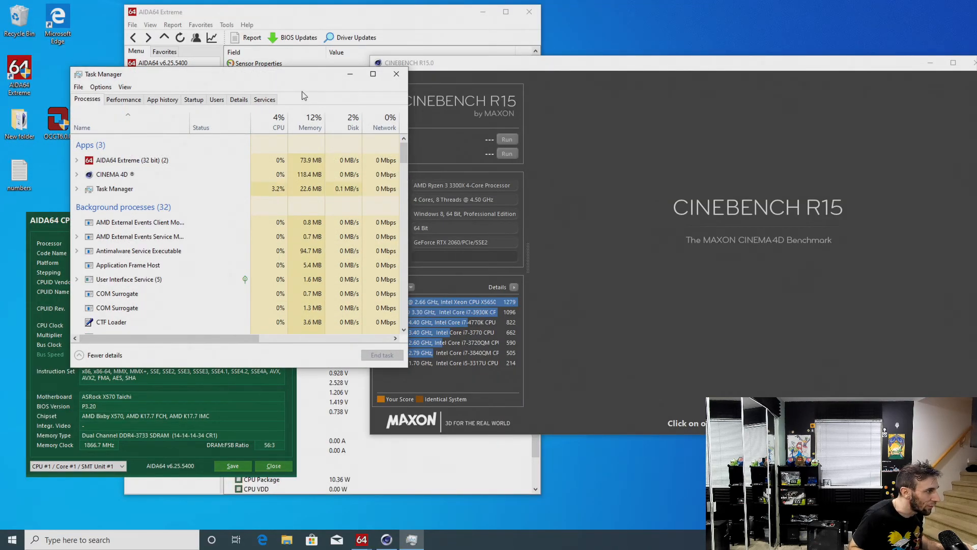
{"action": "left_click", "coordinate": [396, 74]}
{"action": "left_click", "coordinate": [506, 154]}
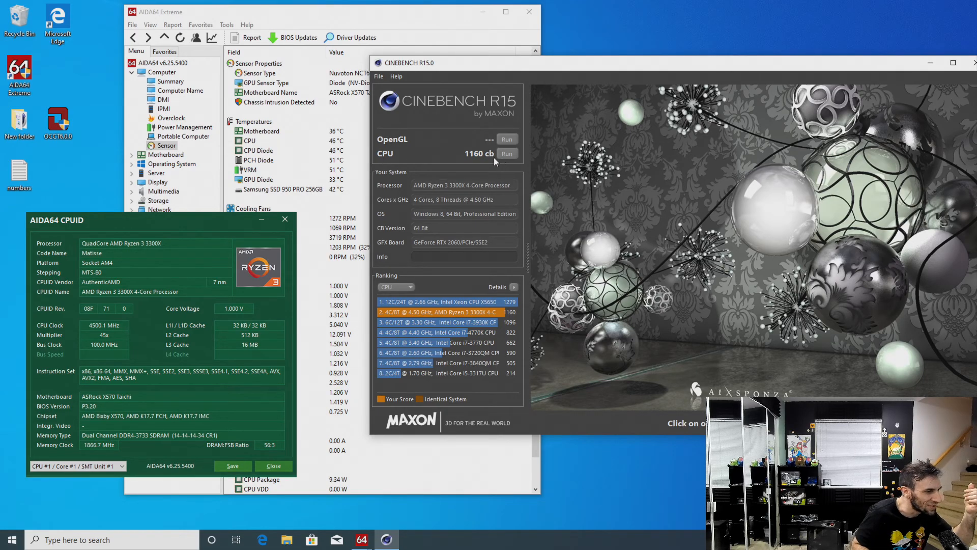
Restart the PC from Windows and enter the UEFI setup
{"action": "left_click", "coordinate": [18, 546]}
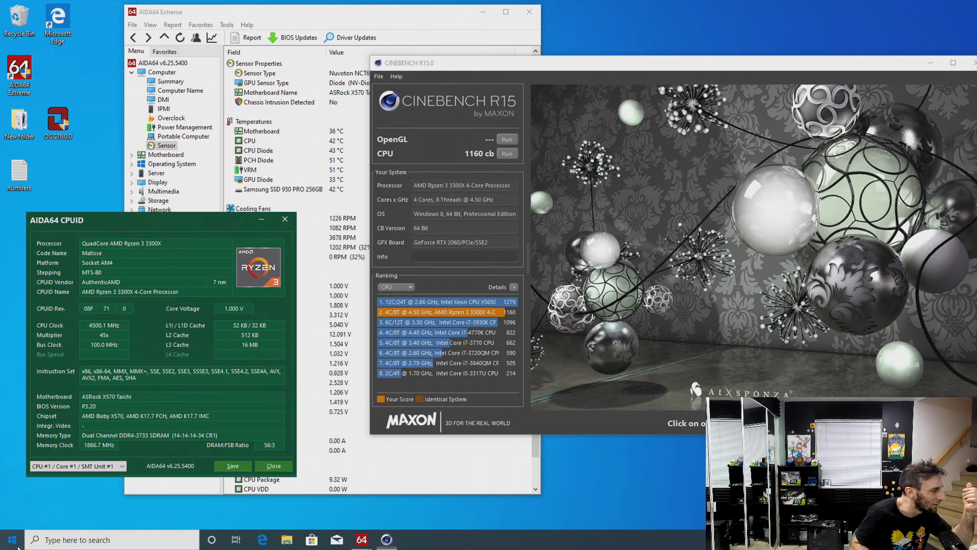
{"action": "left_click", "coordinate": [12, 514]}
{"action": "left_click", "coordinate": [31, 494]}
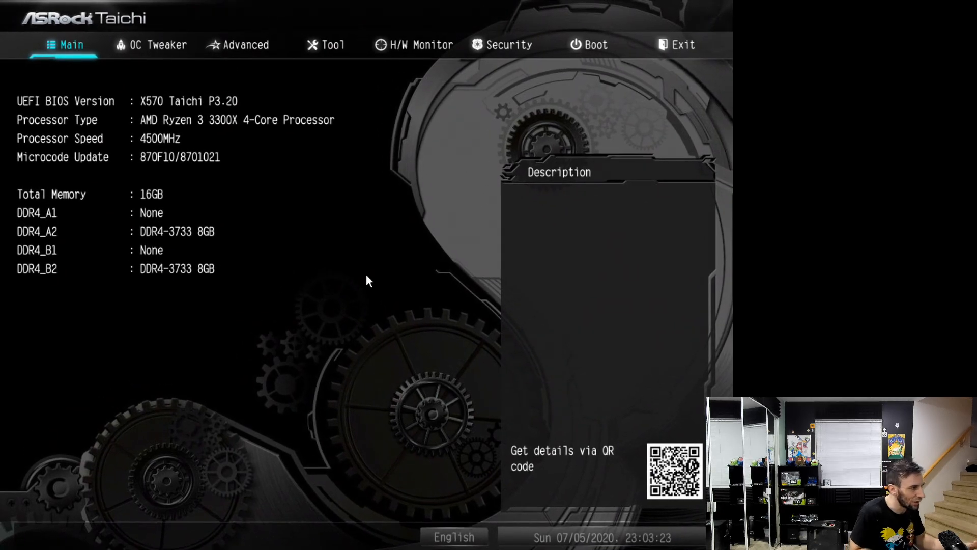
Set the manual CPU frequency to 4575 MHz in the OC Tweaker settings
{"action": "key", "text": "Right"}
{"action": "key", "text": "Down"}
{"action": "key", "text": "Down"}
{"action": "key", "text": "Down"}
{"action": "type", "text": "4600"}
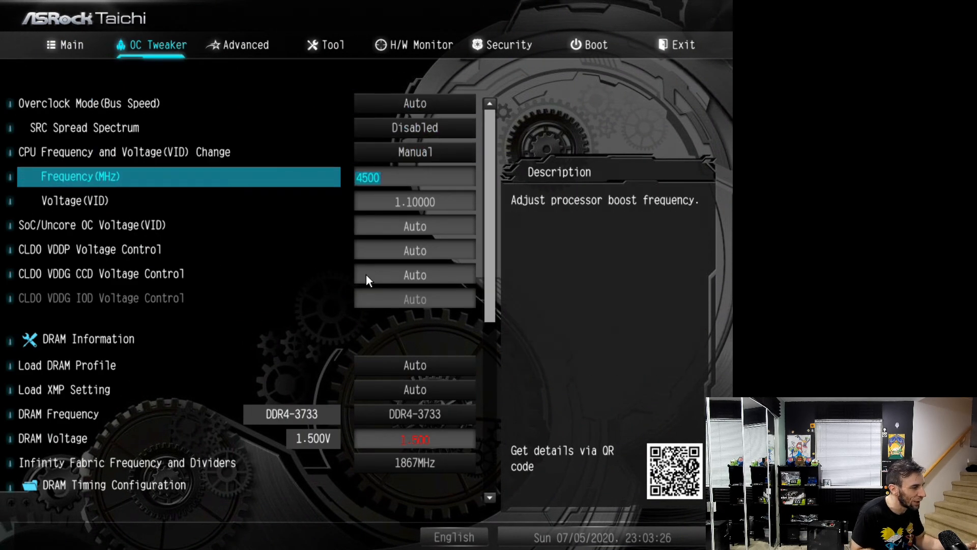
{"action": "key", "text": "BackSpace"}
{"action": "key", "text": "BackSpace"}
{"action": "key", "text": "BackSpace"}
{"action": "type", "text": "575"}
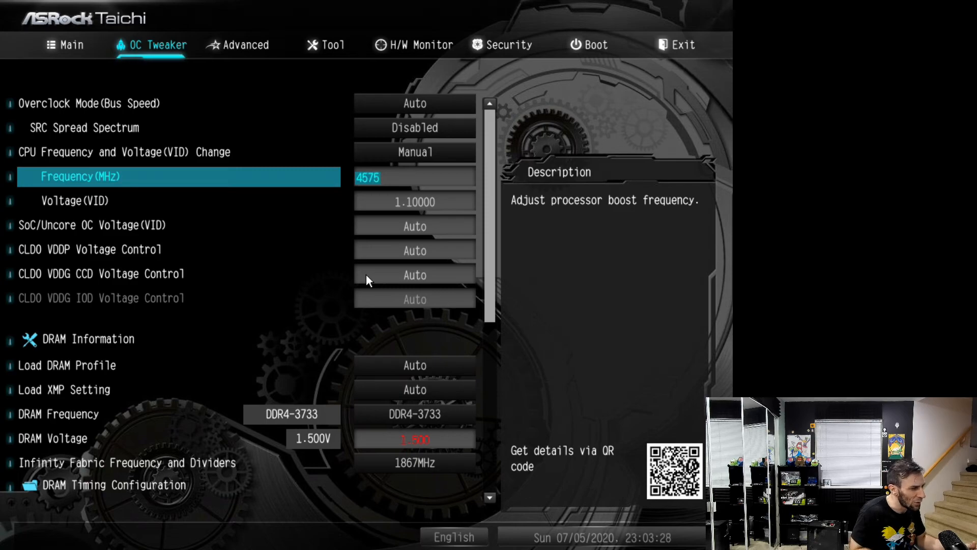
{"action": "key", "text": "Down"}
{"action": "key", "text": "Up"}
{"action": "key", "text": "Down"}
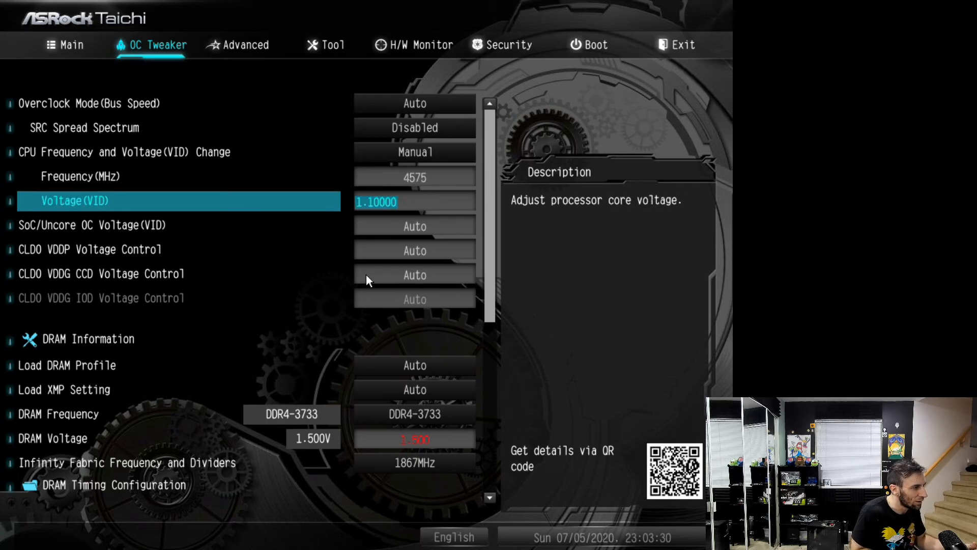
{"action": "key", "text": "Up"}
{"action": "key", "text": "Down"}
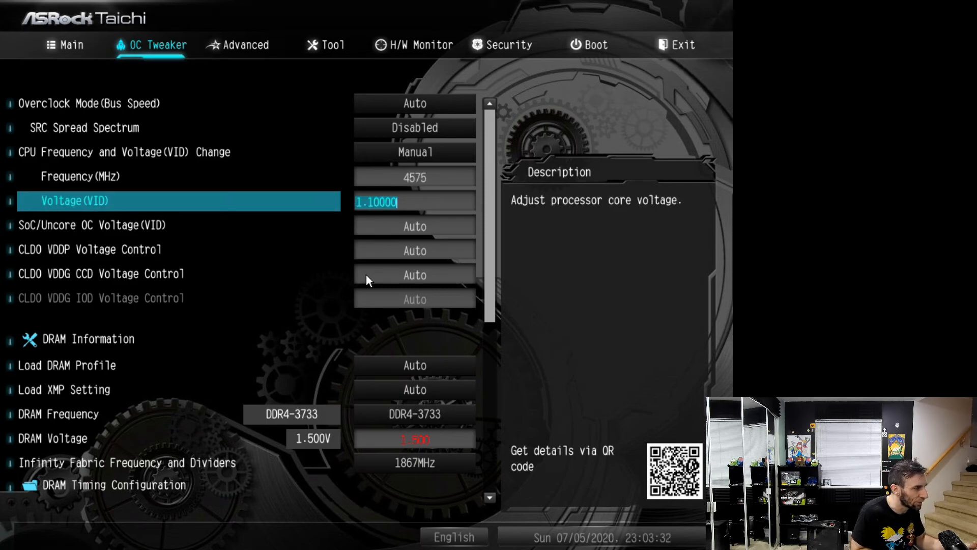
{"action": "key", "text": "Up"}
{"action": "key", "text": "Down"}
{"action": "key", "text": "Up"}
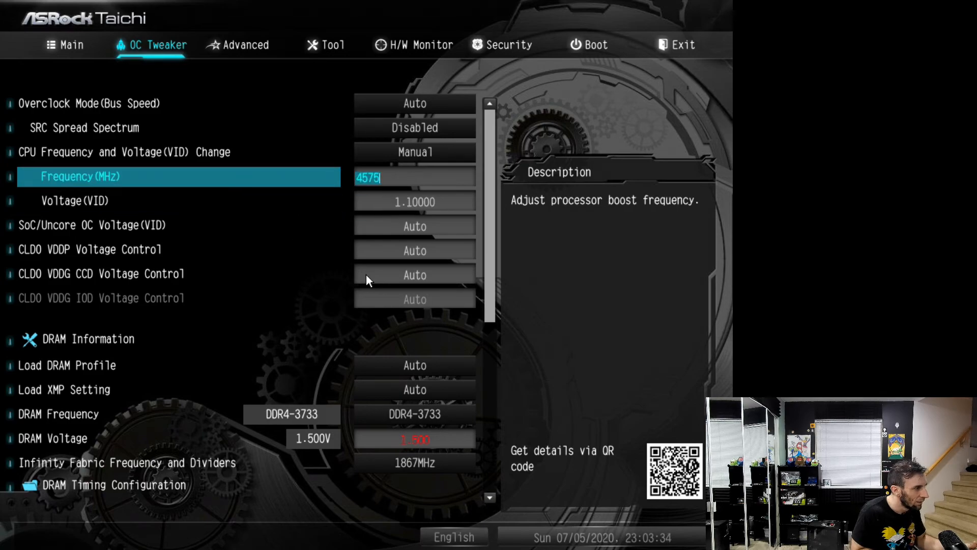
{"action": "key", "text": "Down"}
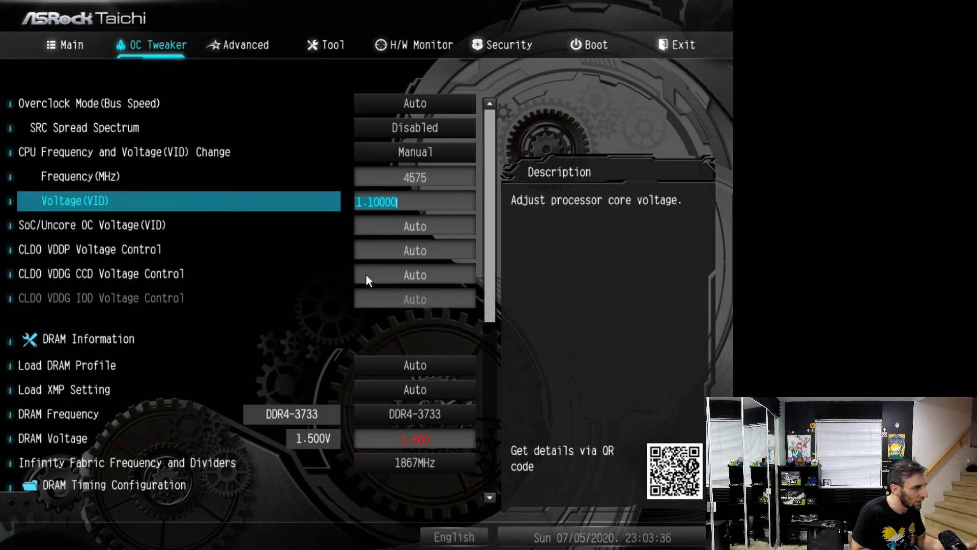
Save the UEFI changes, exit setup and boot into Windows
{"action": "key", "text": "Left"}
{"action": "key", "text": "Left"}
{"action": "key", "text": "Return"}
{"action": "key", "text": "Return"}
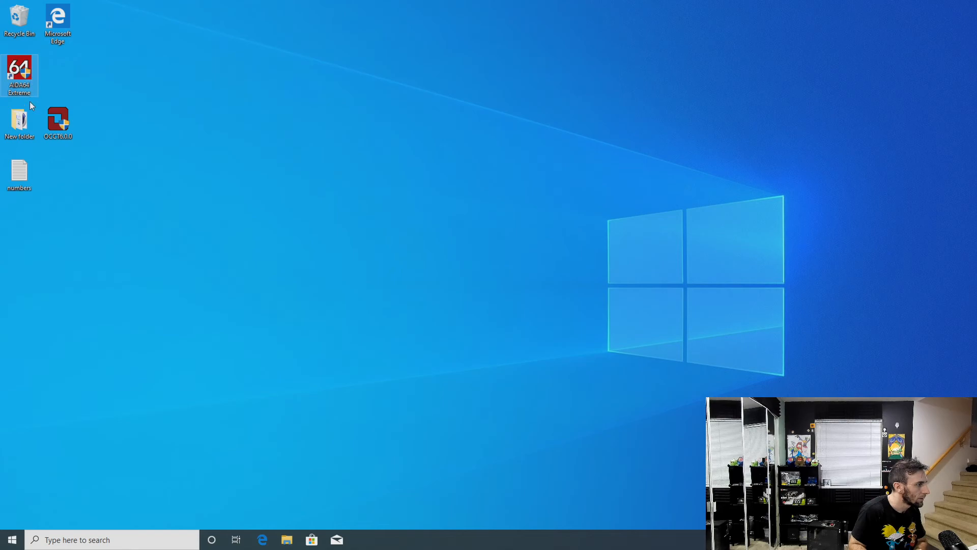
Launch the 64-bit Cinebench R15 from the desktop's New folder and check the running processes in Task Manager
{"action": "double_click", "coordinate": [25, 121]}
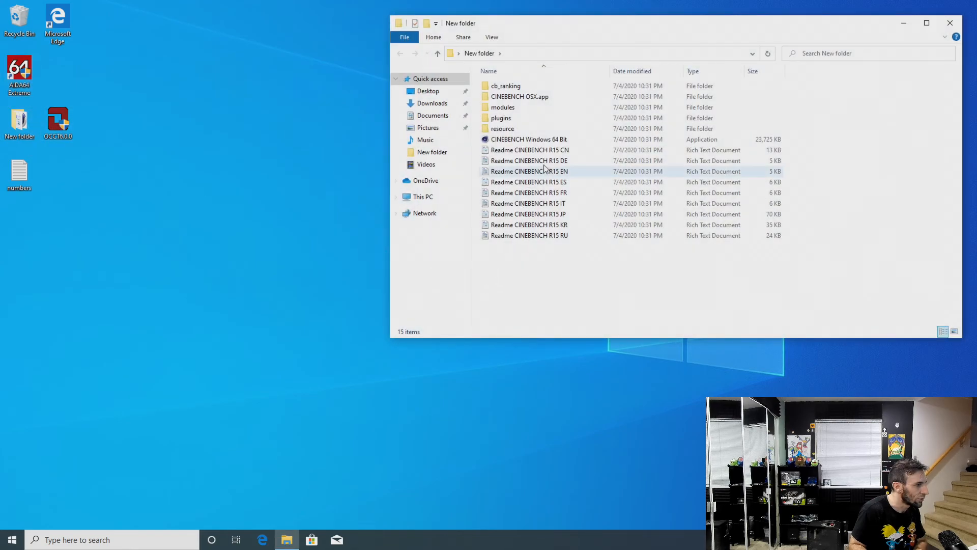
{"action": "left_click", "coordinate": [555, 139]}
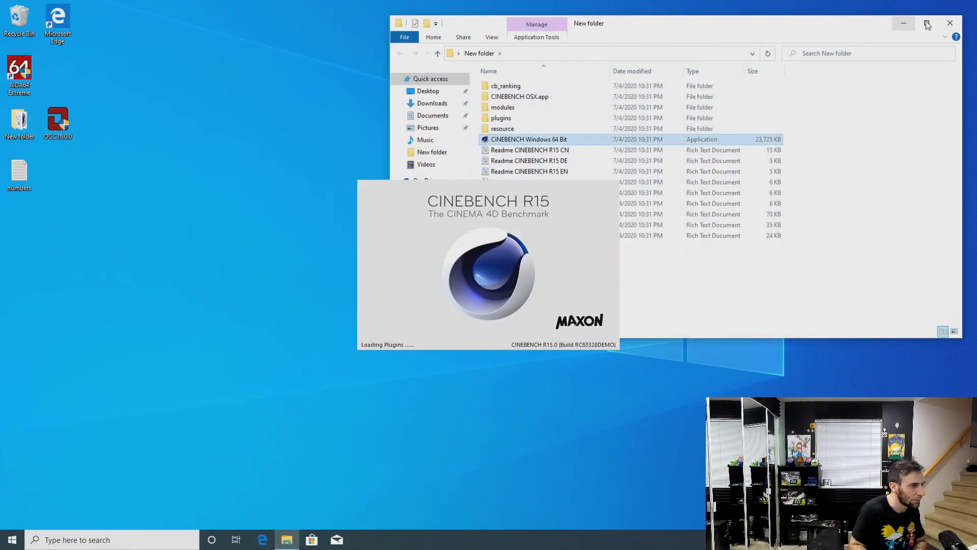
{"action": "key", "text": "ctrl+alt+Delete"}
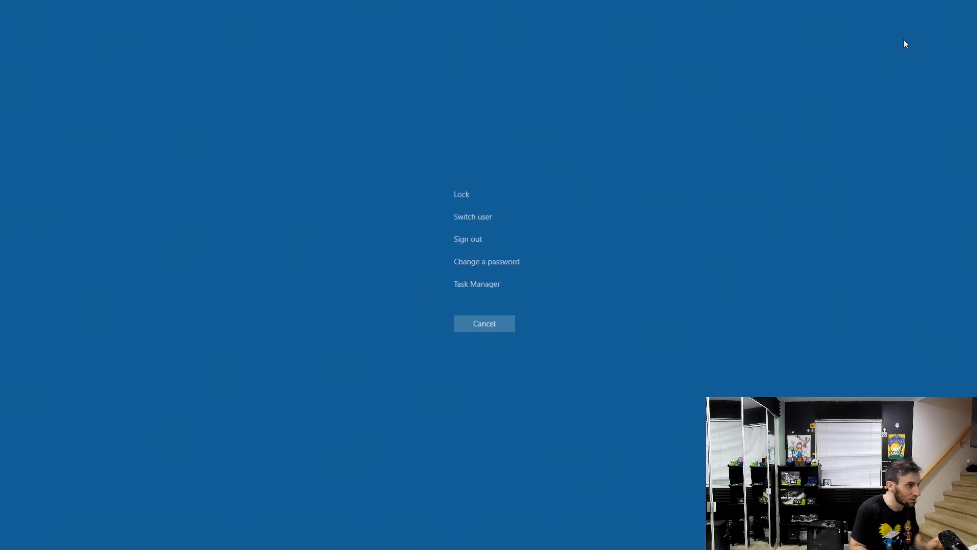
{"action": "left_click", "coordinate": [463, 286]}
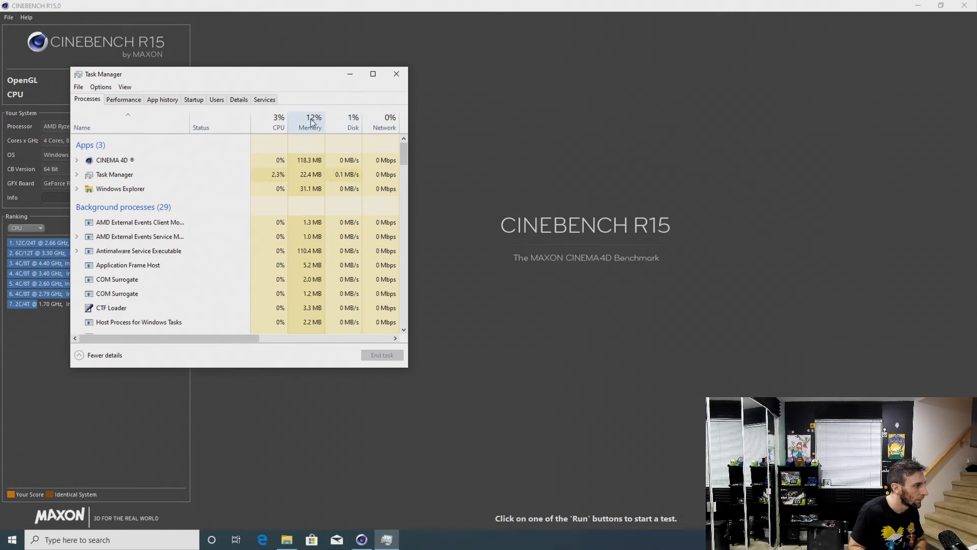
Close Task Manager, run the Cinebench R15 CPU test and dismiss the application error dialog
{"action": "left_click", "coordinate": [395, 81]}
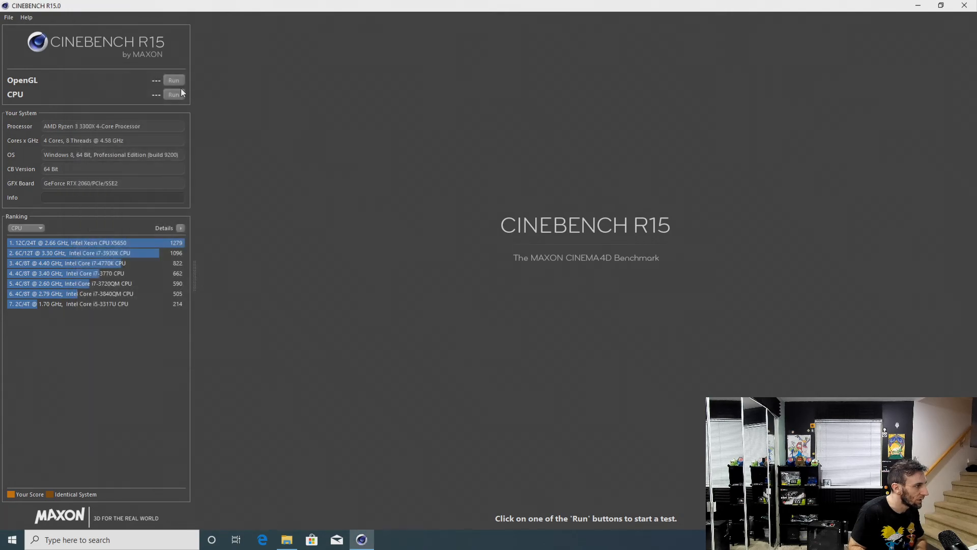
{"action": "left_click", "coordinate": [175, 94]}
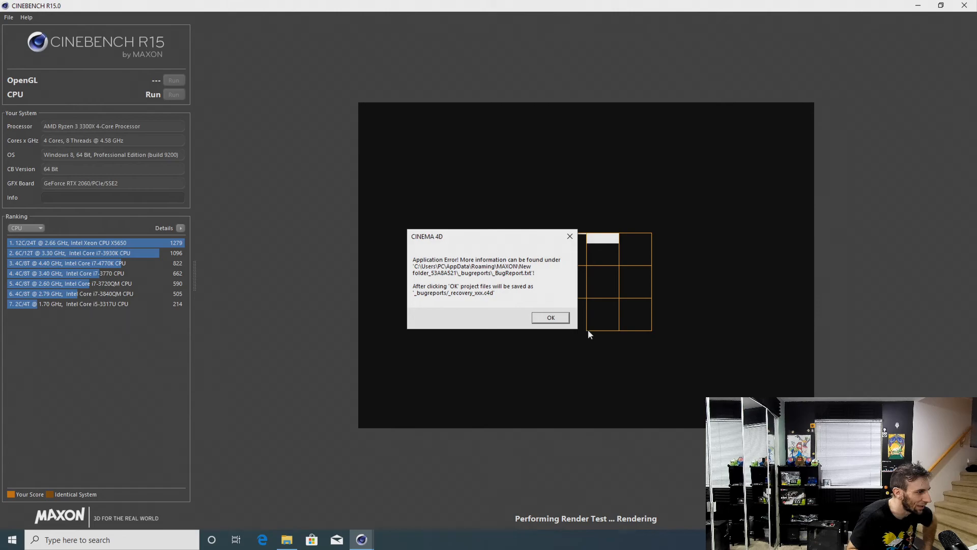
{"action": "left_click", "coordinate": [558, 318]}
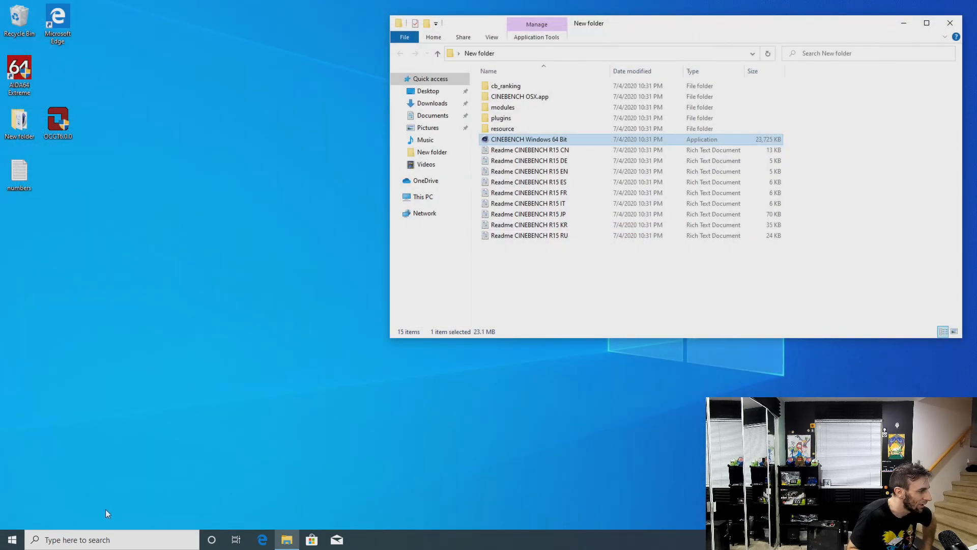
Restart the PC from Windows and return to the UEFI setup
{"action": "left_click", "coordinate": [14, 540]}
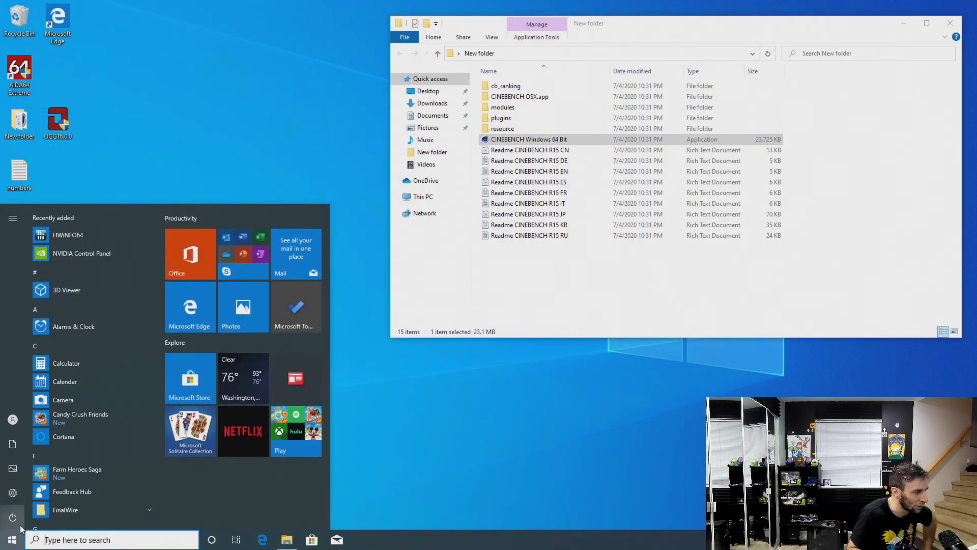
{"action": "mouse_move", "coordinate": [22, 527]}
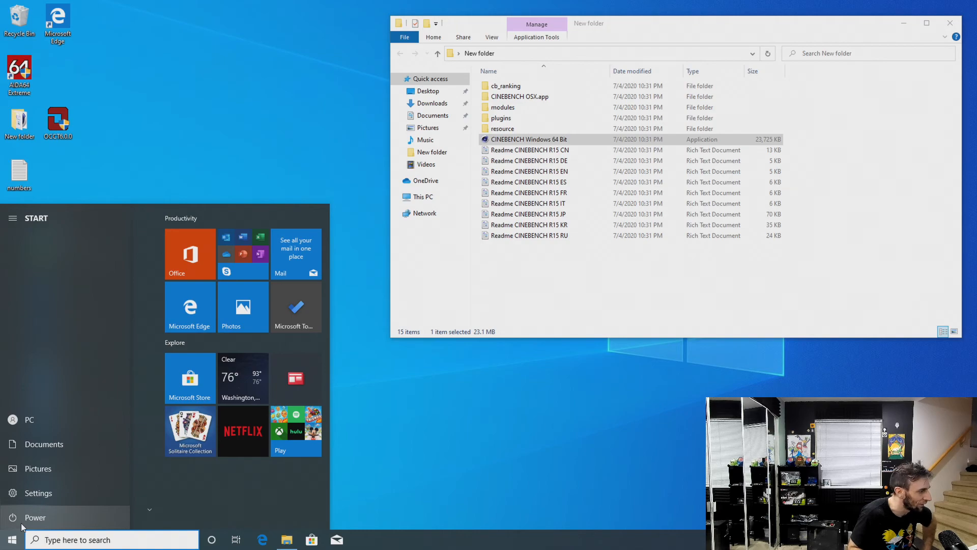
{"action": "left_click", "coordinate": [23, 523]}
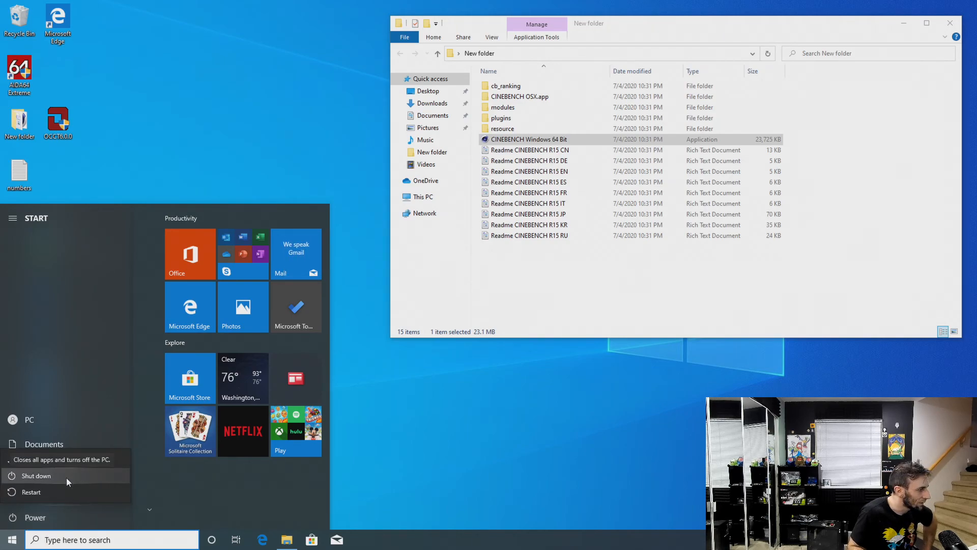
{"action": "left_click", "coordinate": [65, 490]}
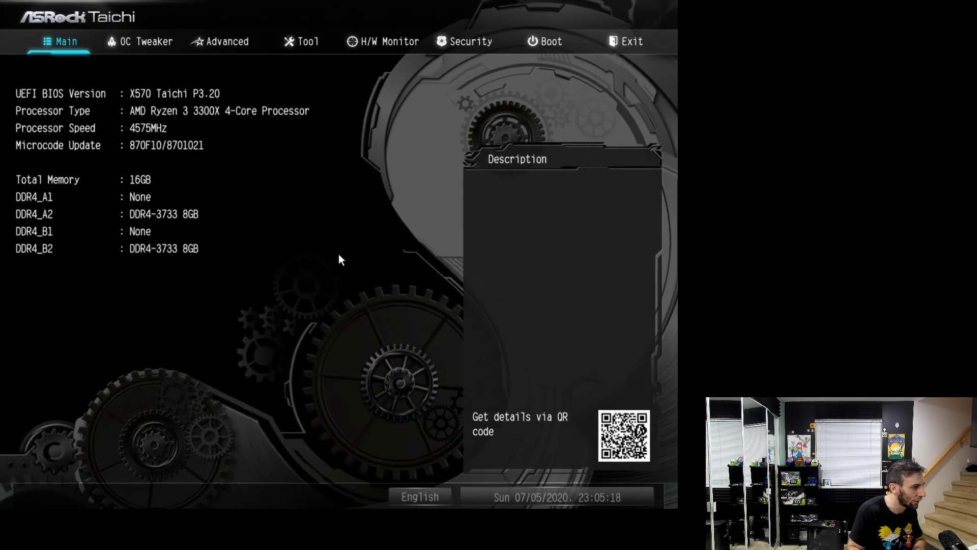
Set the manual CPU frequency to 4500 MHz in the OC Tweaker settings
{"action": "key", "text": "Right"}
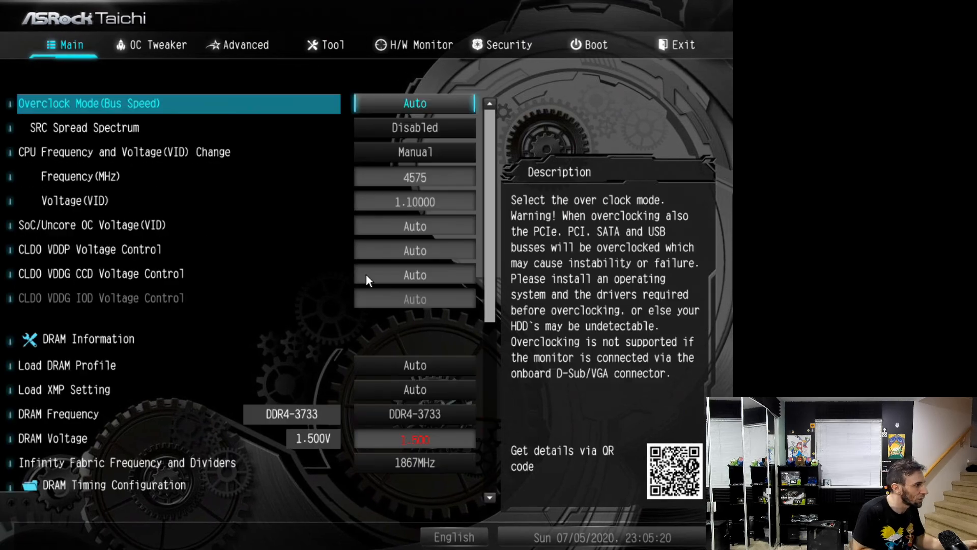
{"action": "key", "text": "Down"}
{"action": "key", "text": "Down"}
{"action": "key", "text": "Down"}
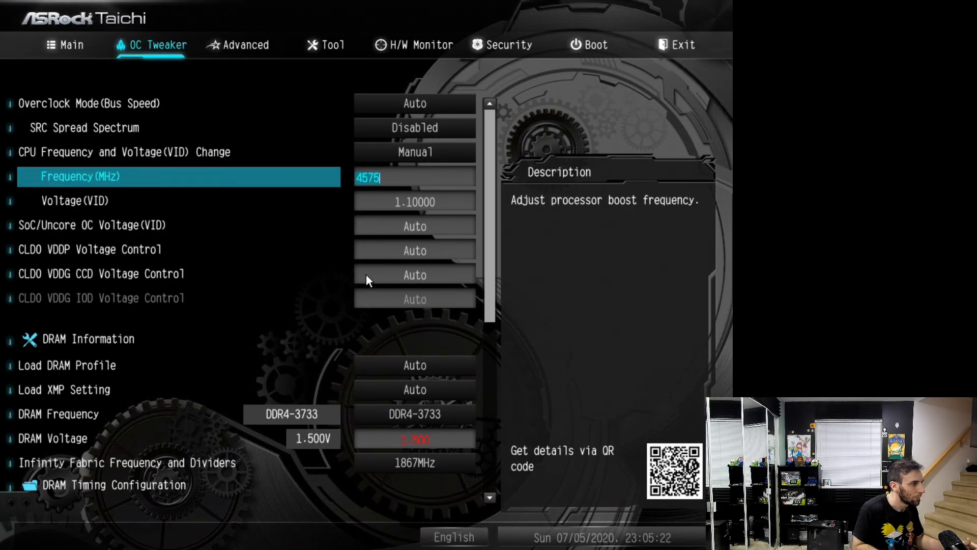
{"action": "type", "text": "4500"}
{"action": "key", "text": "Down"}
{"action": "key", "text": "Down"}
{"action": "key", "text": "Down"}
{"action": "key", "text": "Down"}
{"action": "key", "text": "Down"}
{"action": "key", "text": "Down"}
{"action": "key", "text": "Down"}
{"action": "key", "text": "Down"}
{"action": "key", "text": "Down"}
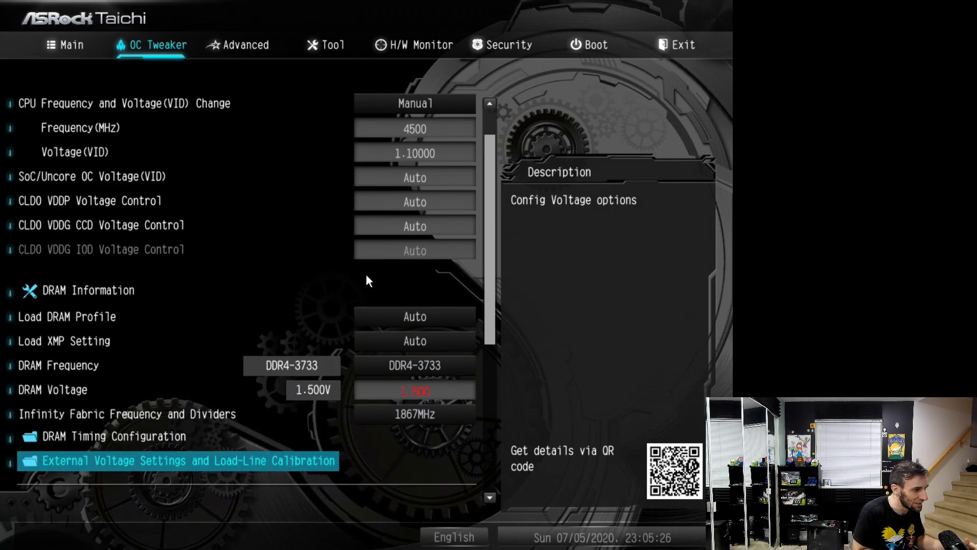
{"action": "key", "text": "Up"}
{"action": "key", "text": "Up"}
{"action": "key", "text": "Up"}
{"action": "key", "text": "Up"}
{"action": "key", "text": "Up"}
{"action": "key", "text": "Up"}
{"action": "key", "text": "Up"}
{"action": "key", "text": "Up"}
{"action": "key", "text": "Up"}
{"action": "key", "text": "Up"}
{"action": "key", "text": "Up"}
{"action": "key", "text": "Up"}
{"action": "key", "text": "Up"}
{"action": "key", "text": "Up"}
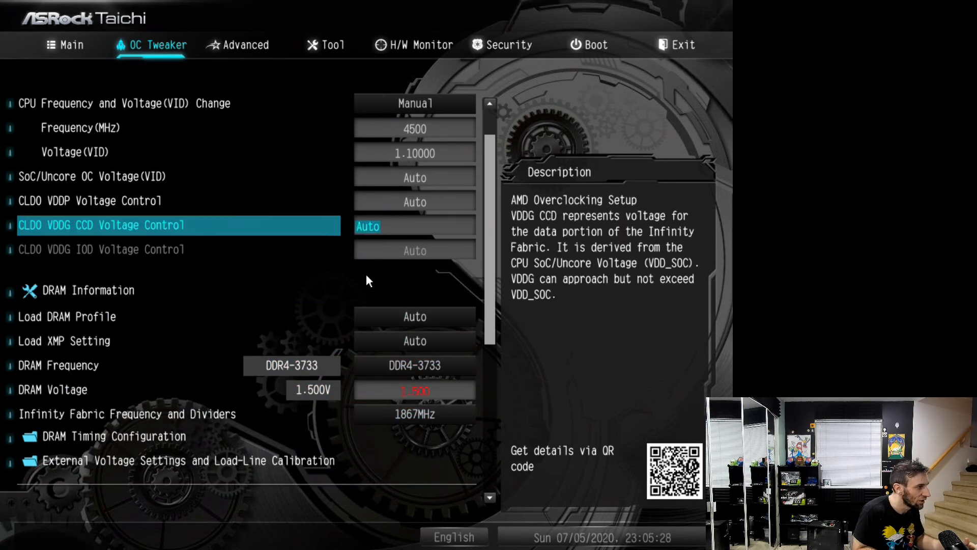
Save the new CPU frequency setting, exit the UEFI and boot into Windows
{"action": "key", "text": "Left"}
{"action": "key", "text": "Left"}
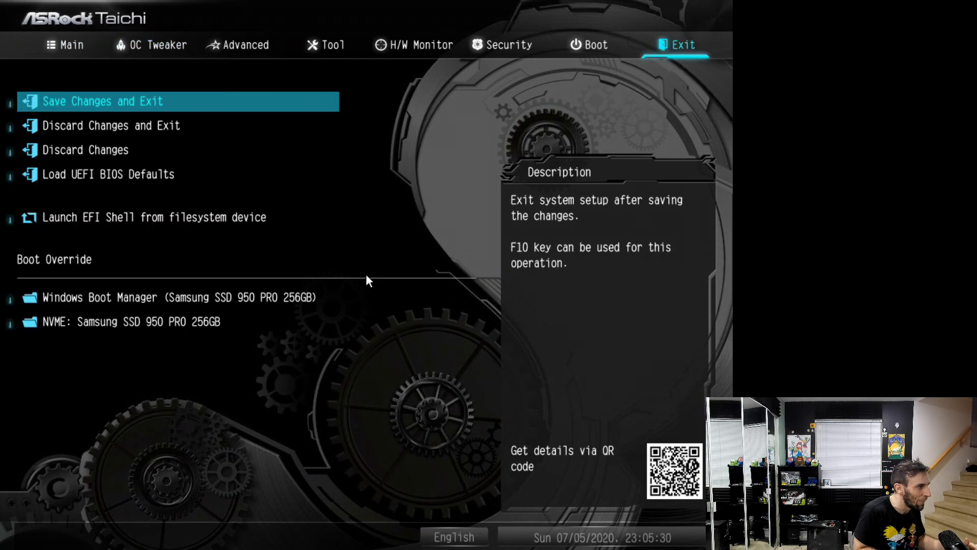
{"action": "key", "text": "Return"}
{"action": "key", "text": "Return"}
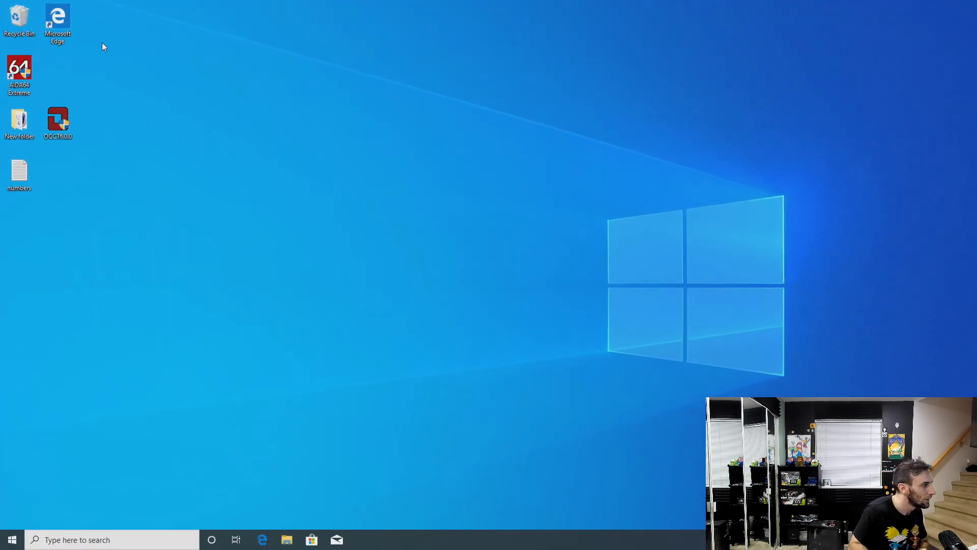
Launch AIDA64 Extreme with administrator permission and show the computer's Sensor readings
{"action": "double_click", "coordinate": [20, 78]}
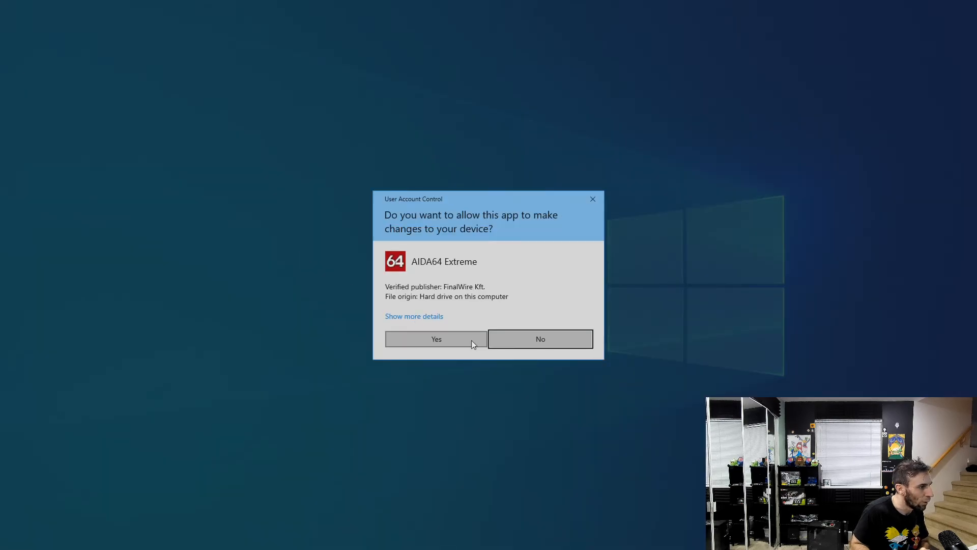
{"action": "left_click", "coordinate": [461, 343]}
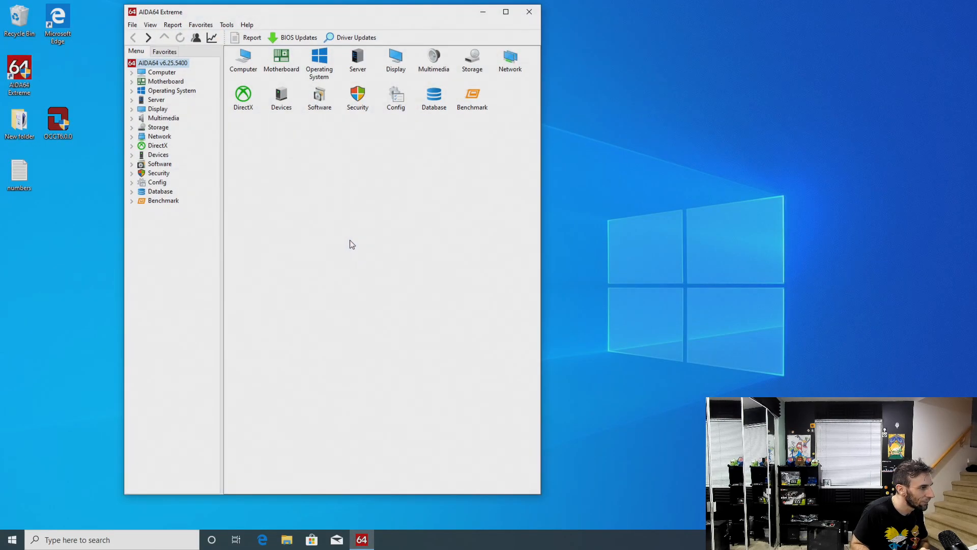
{"action": "left_click", "coordinate": [131, 72]}
{"action": "left_click", "coordinate": [167, 146]}
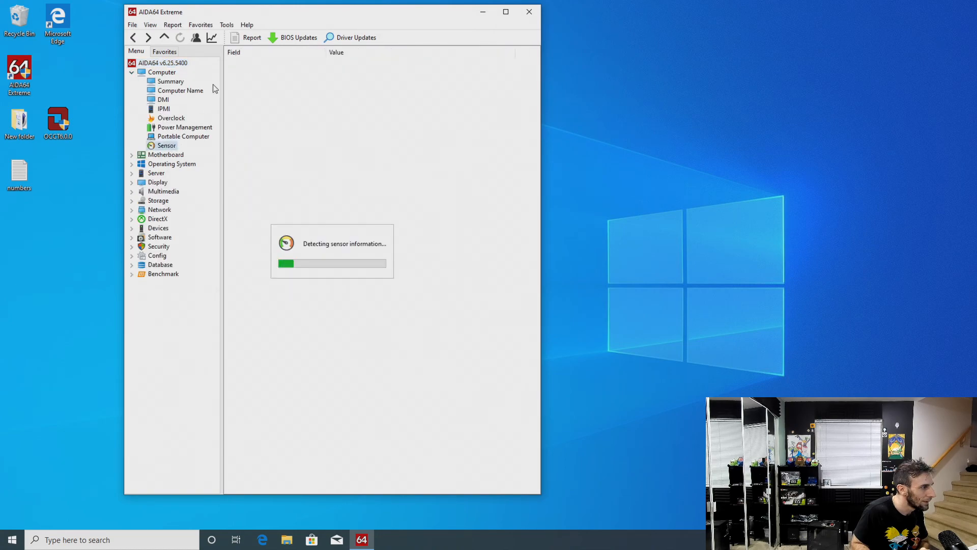
Place the AIDA64 Cache & Memory Benchmark beside the main window, run only the memory tests and close the benchmark
{"action": "left_click", "coordinate": [227, 25]}
{"action": "left_click", "coordinate": [237, 46]}
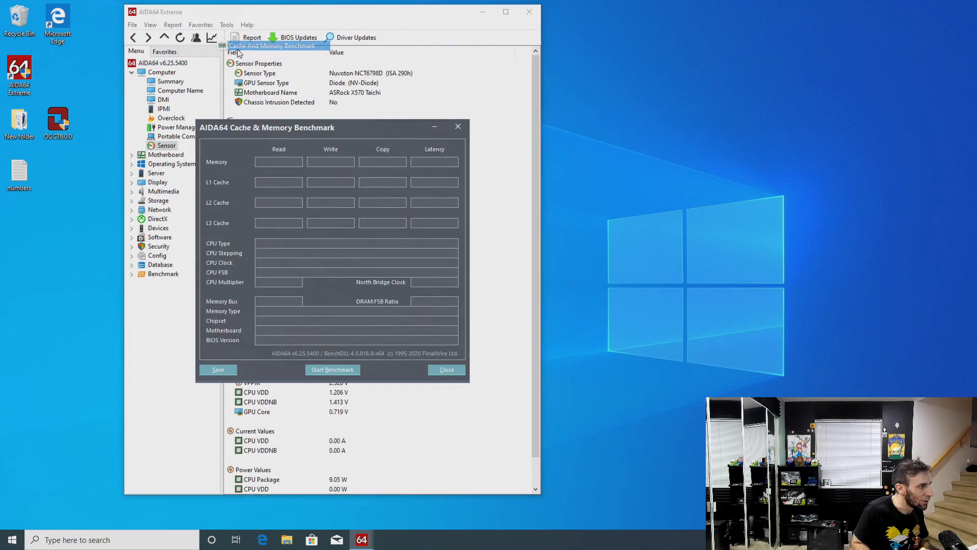
{"action": "left_click_drag", "start_coordinate": [347, 128], "coordinate": [711, 29]}
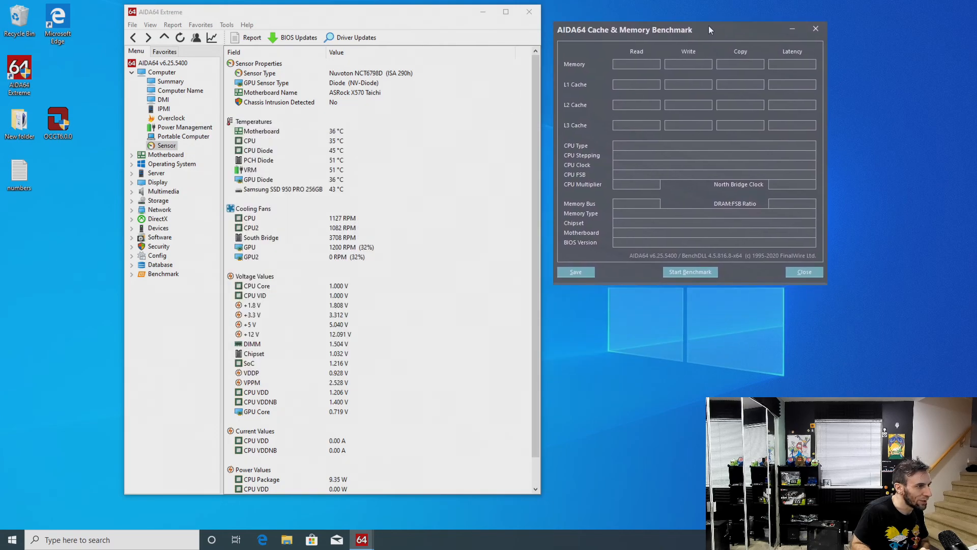
{"action": "right_click", "coordinate": [701, 269]}
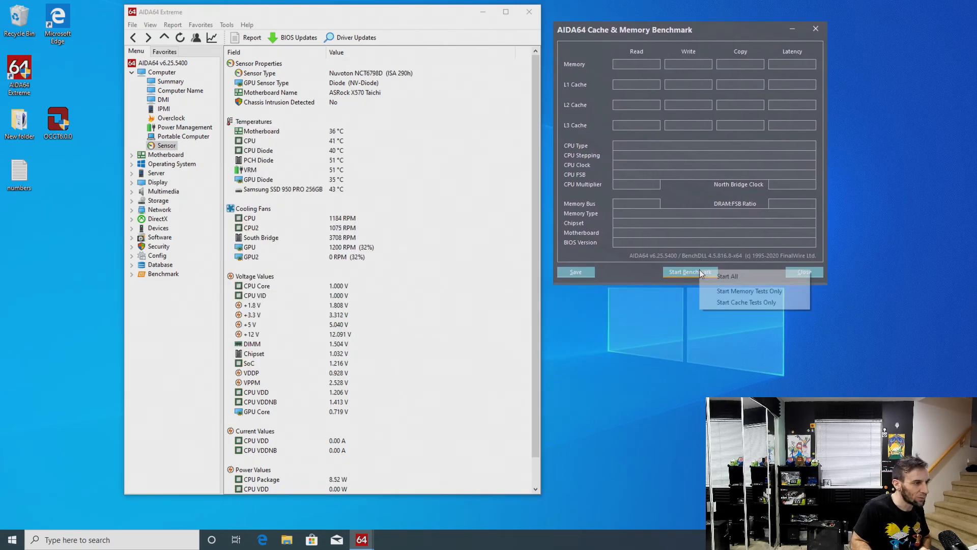
{"action": "left_click", "coordinate": [721, 289]}
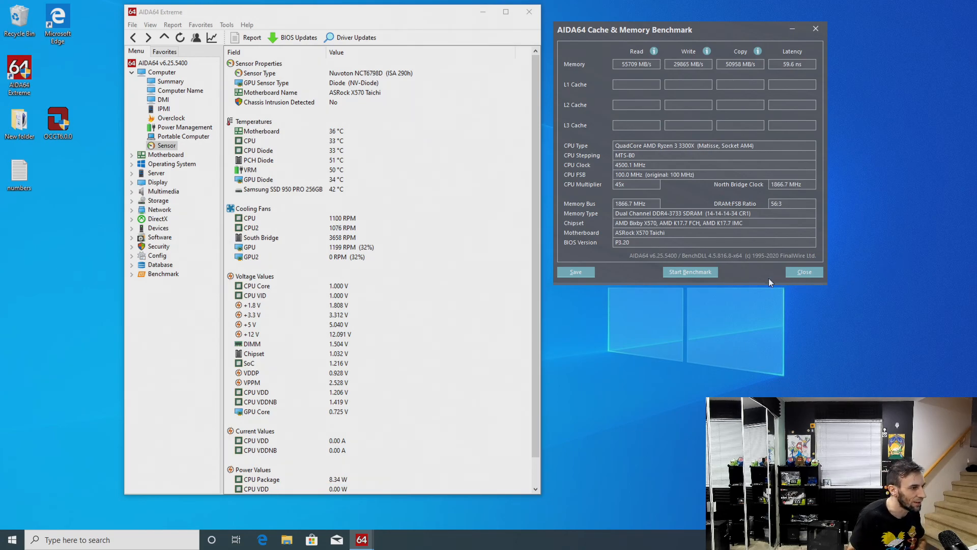
{"action": "left_click", "coordinate": [793, 273]}
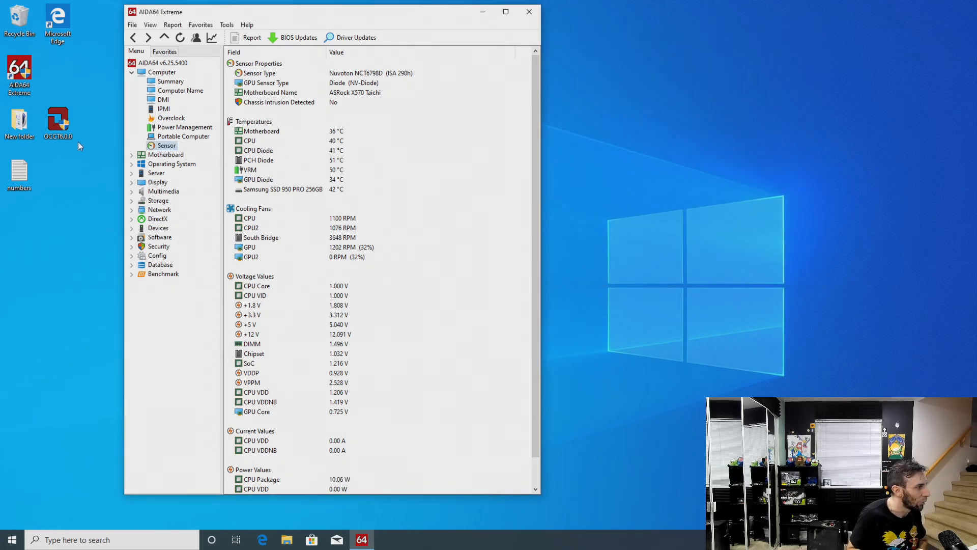
Launch OCCT from the desktop with administrator permission and shift the AIDA64 window closer to the desktop icons
{"action": "double_click", "coordinate": [63, 134]}
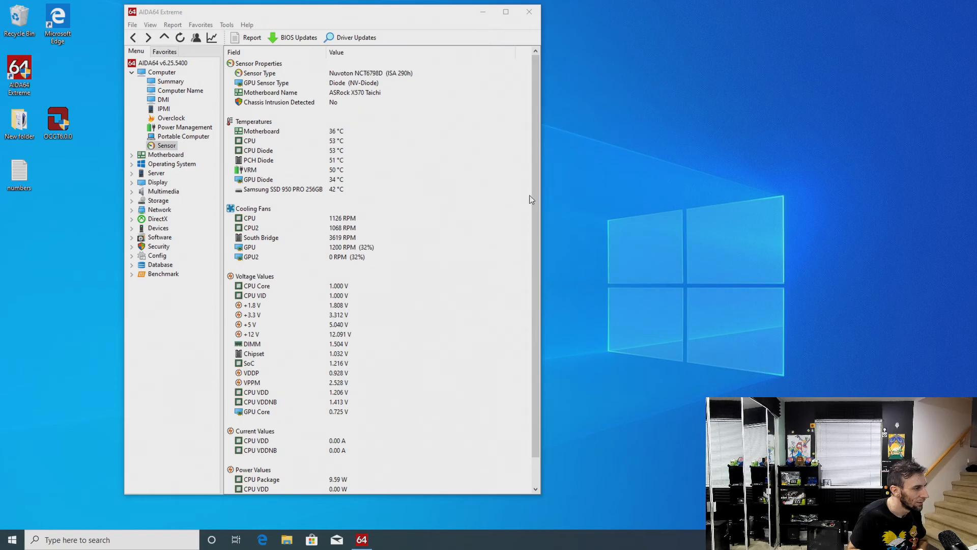
{"action": "left_click_drag", "start_coordinate": [331, 17], "coordinate": [293, 12]}
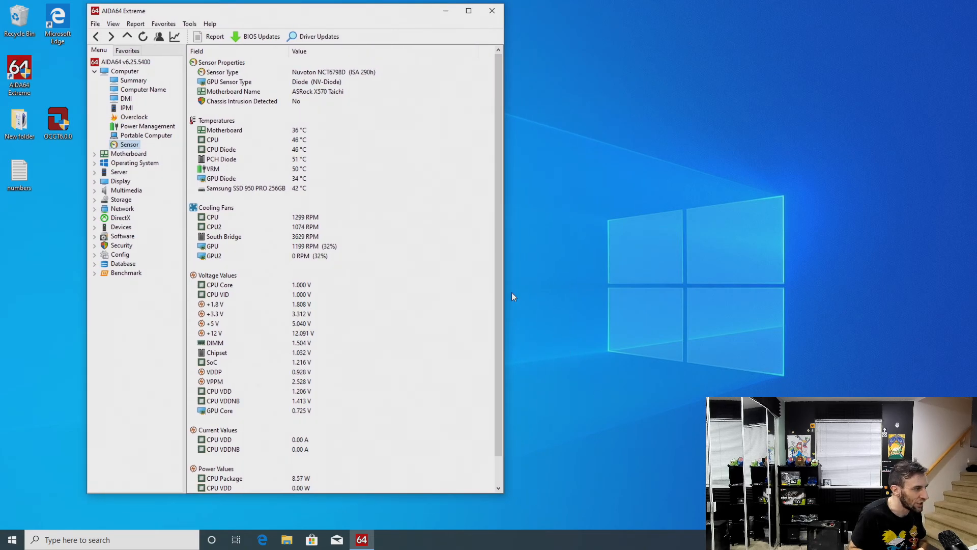
{"action": "left_click_drag", "start_coordinate": [269, 17], "coordinate": [263, 17]}
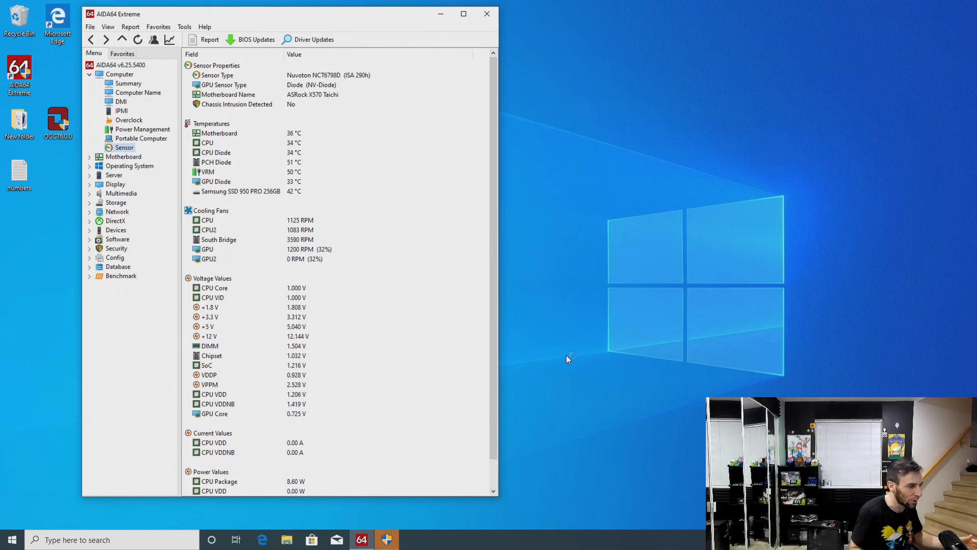
{"action": "left_click", "coordinate": [379, 535]}
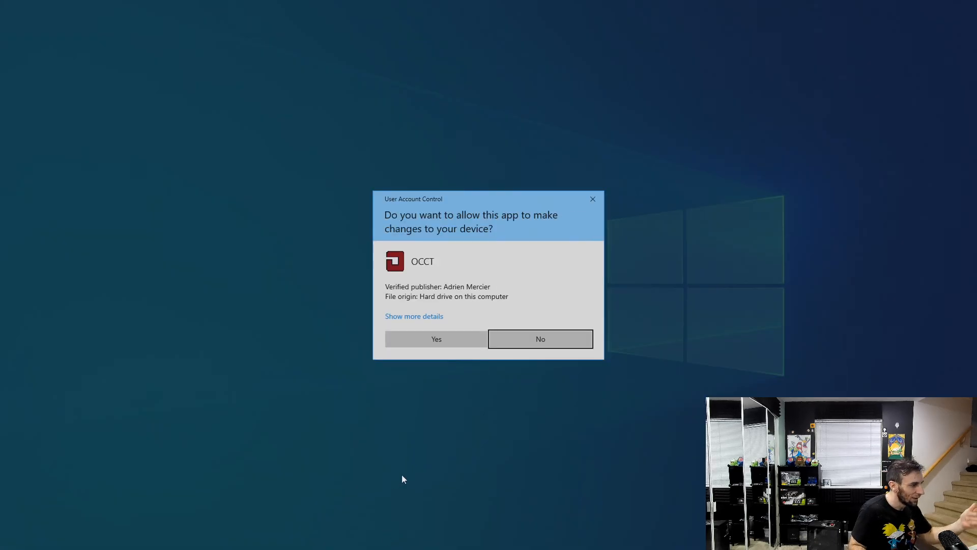
{"action": "left_click", "coordinate": [457, 347]}
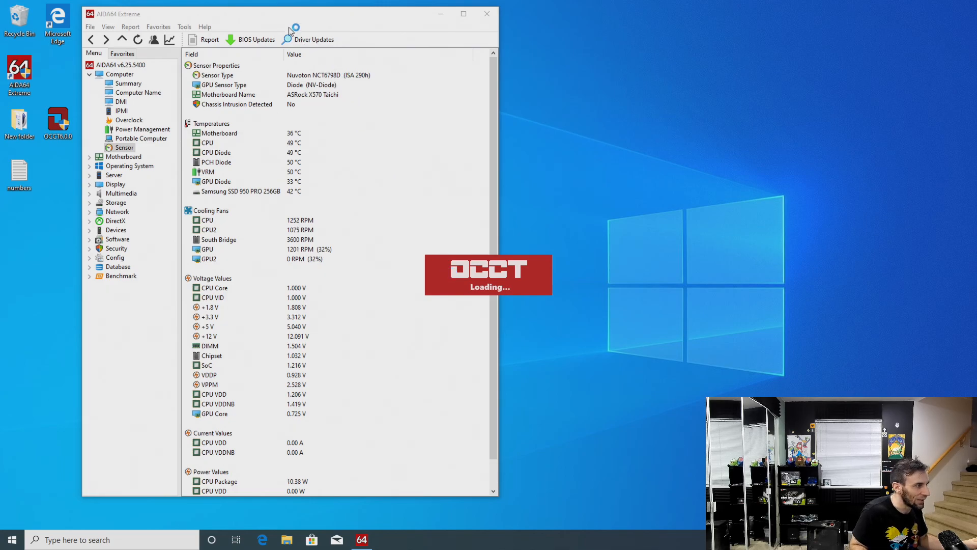
{"action": "left_click_drag", "start_coordinate": [271, 10], "coordinate": [272, 12]}
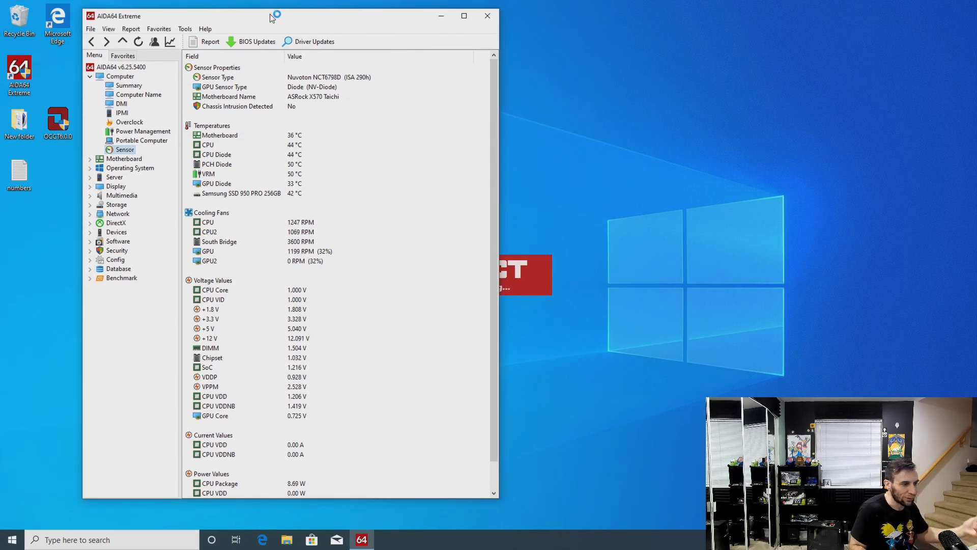
{"action": "left_click", "coordinate": [530, 279]}
{"action": "left_click", "coordinate": [486, 282]}
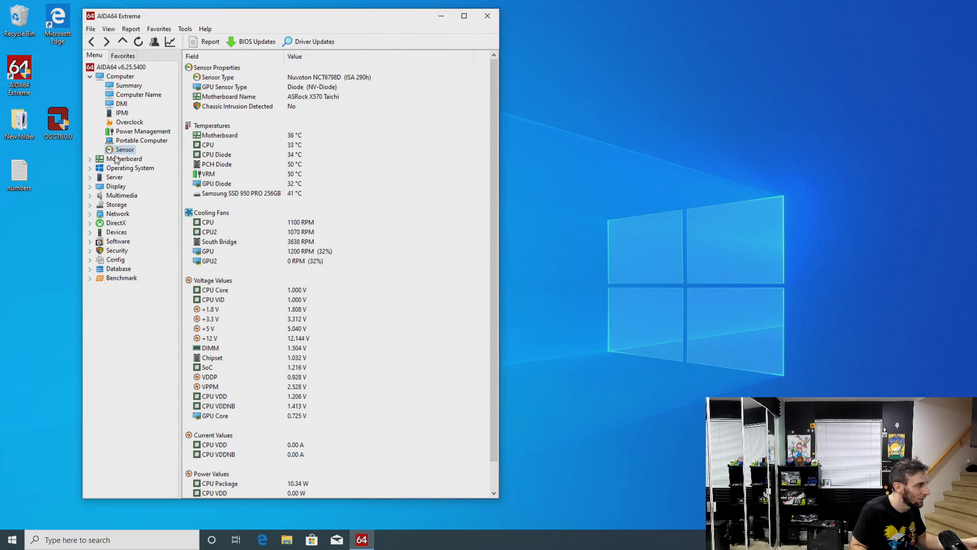
Relaunch OCCT with administrator permission and start its endless Large data set stress test beside the AIDA64 sensor readings
{"action": "double_click", "coordinate": [65, 125]}
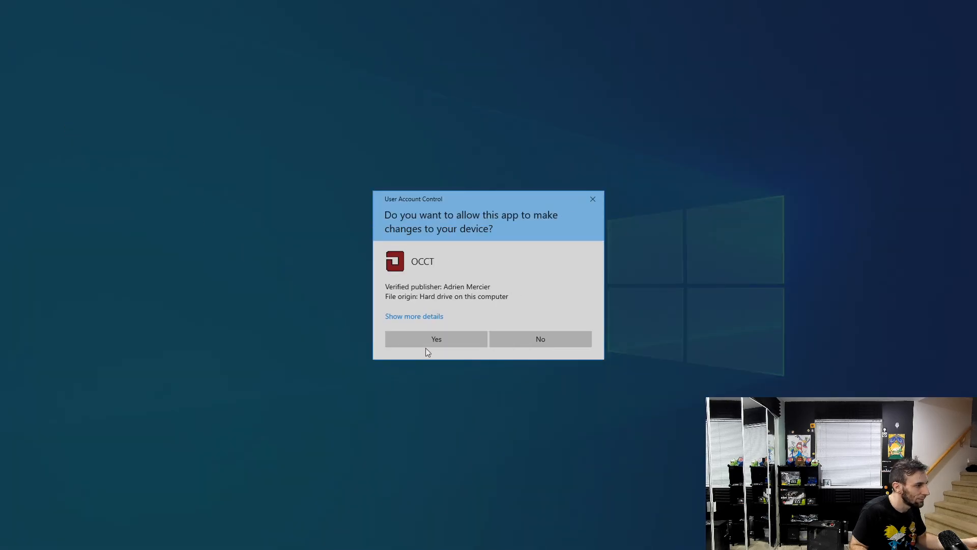
{"action": "left_click", "coordinate": [435, 341]}
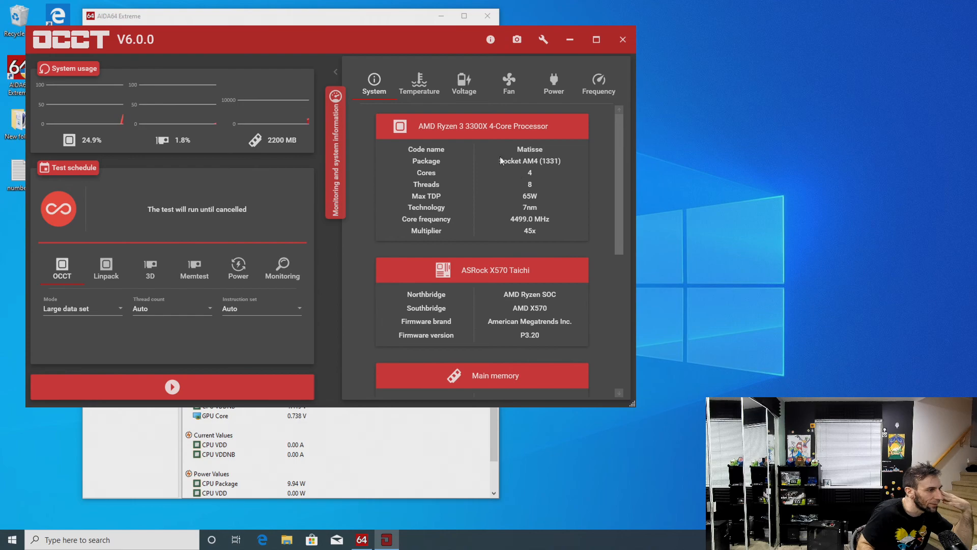
{"action": "left_click_drag", "start_coordinate": [335, 42], "coordinate": [673, 26]}
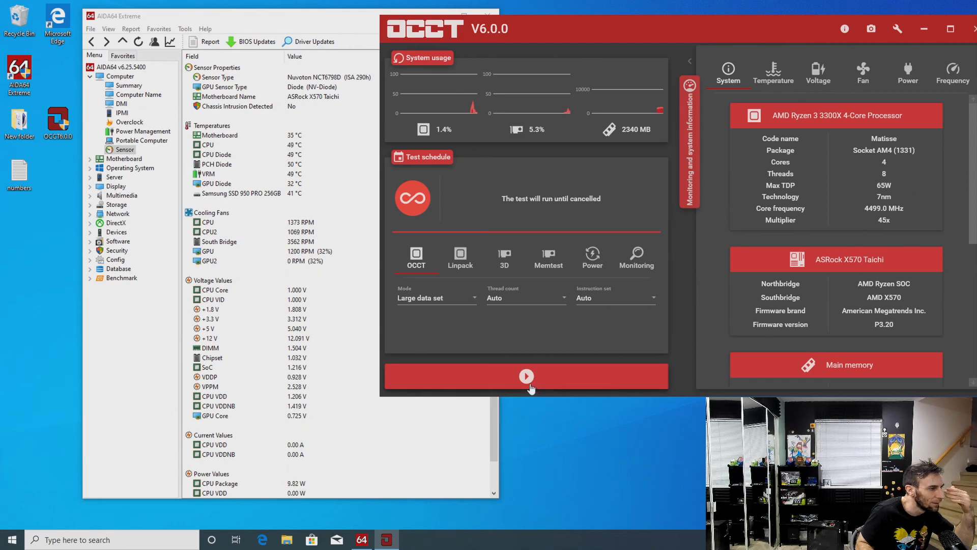
{"action": "left_click", "coordinate": [529, 385]}
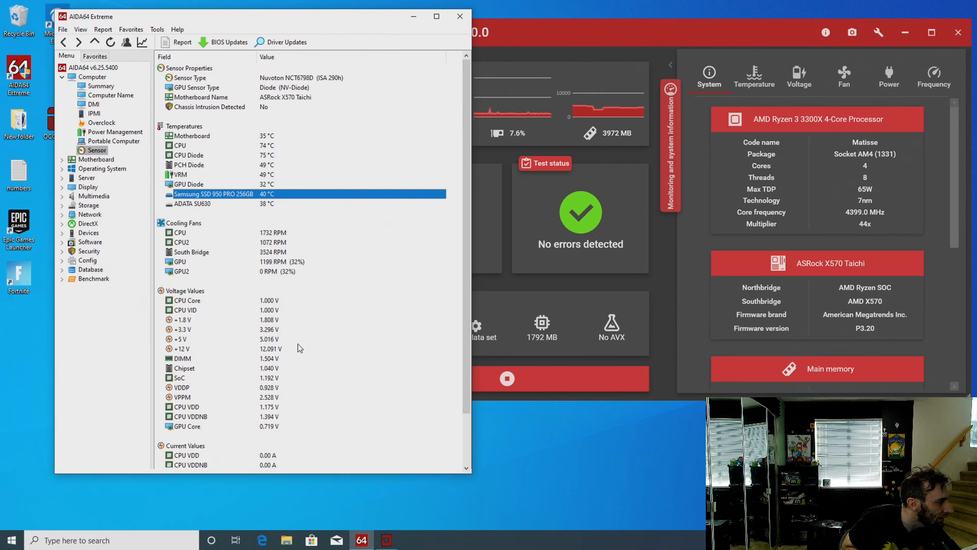
Examine the SoC voltage in AIDA64 and bring OCCT forward to check the running stress test and processor frequency
{"action": "left_click", "coordinate": [275, 378]}
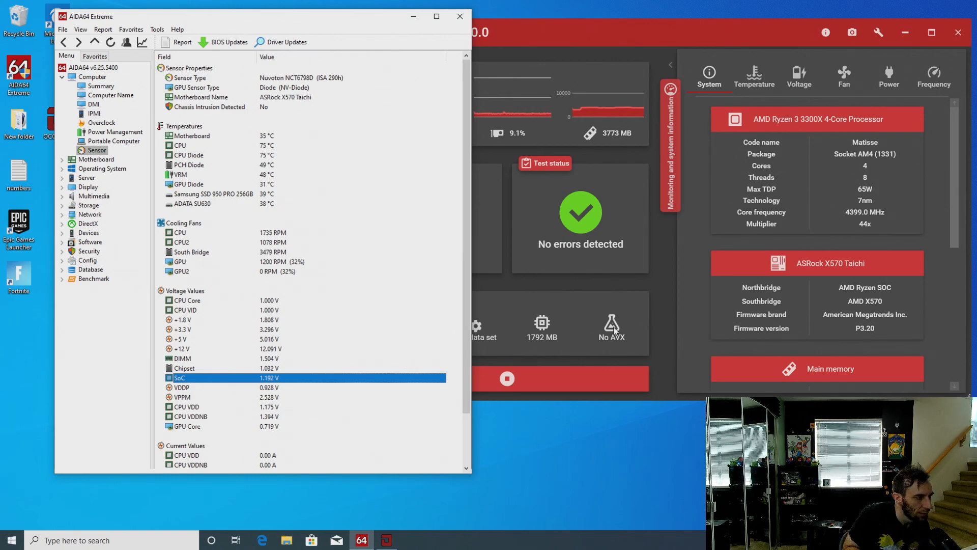
{"action": "left_click", "coordinate": [875, 203]}
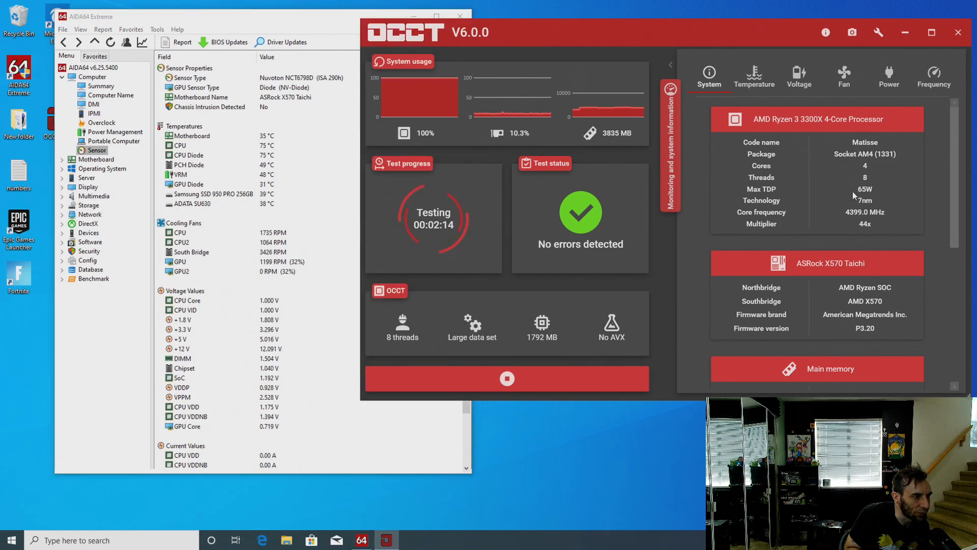